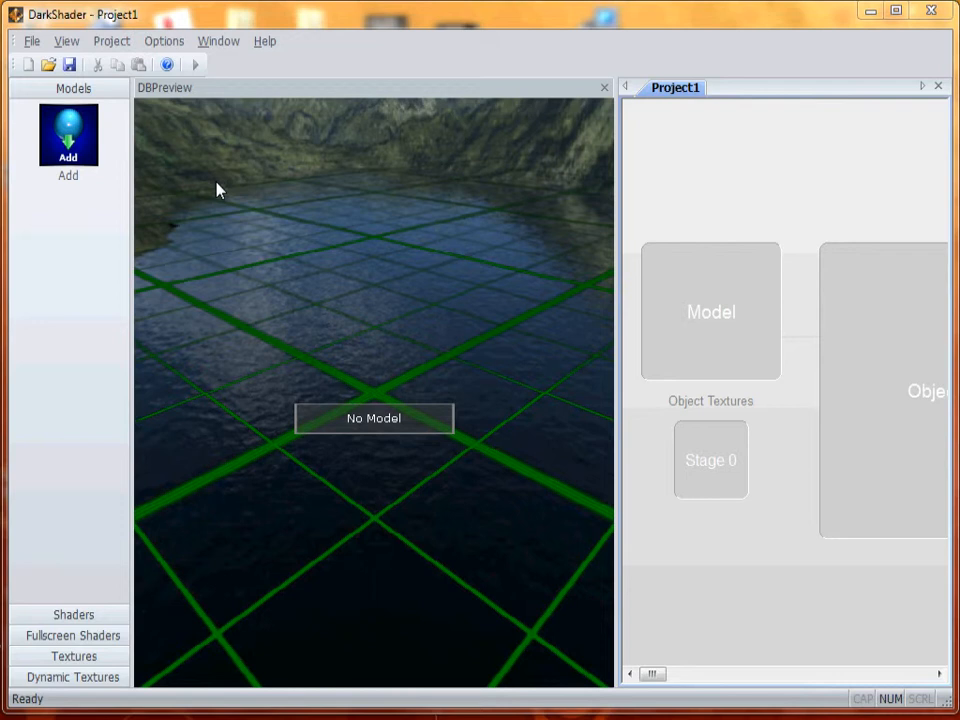
Step: Add the DetailMapping.dbs shader from the shader library to the project and apply it
{"action": "left_click", "coordinate": [68, 617]}
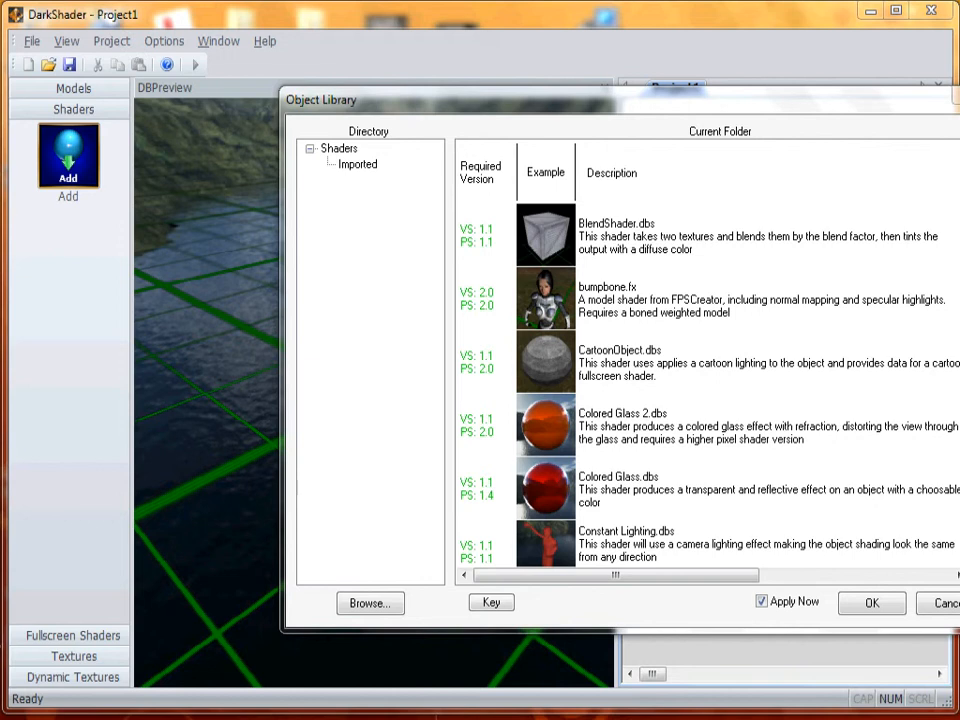
{"action": "left_click_drag", "start_coordinate": [897, 106], "coordinate": [848, 100]}
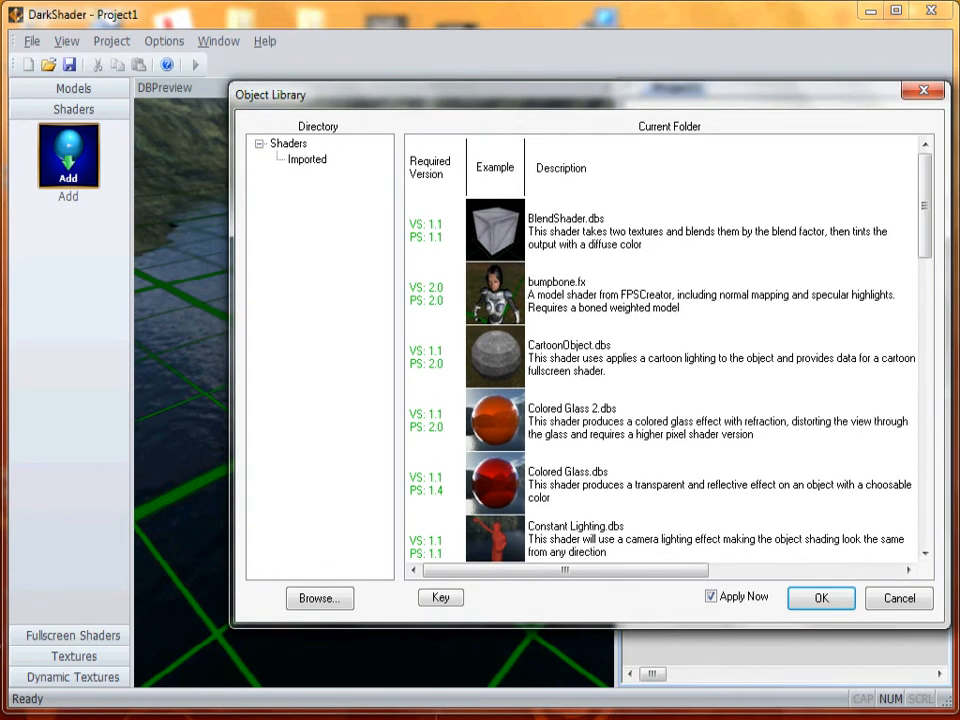
{"action": "left_click_drag", "start_coordinate": [926, 201], "coordinate": [916, 374]}
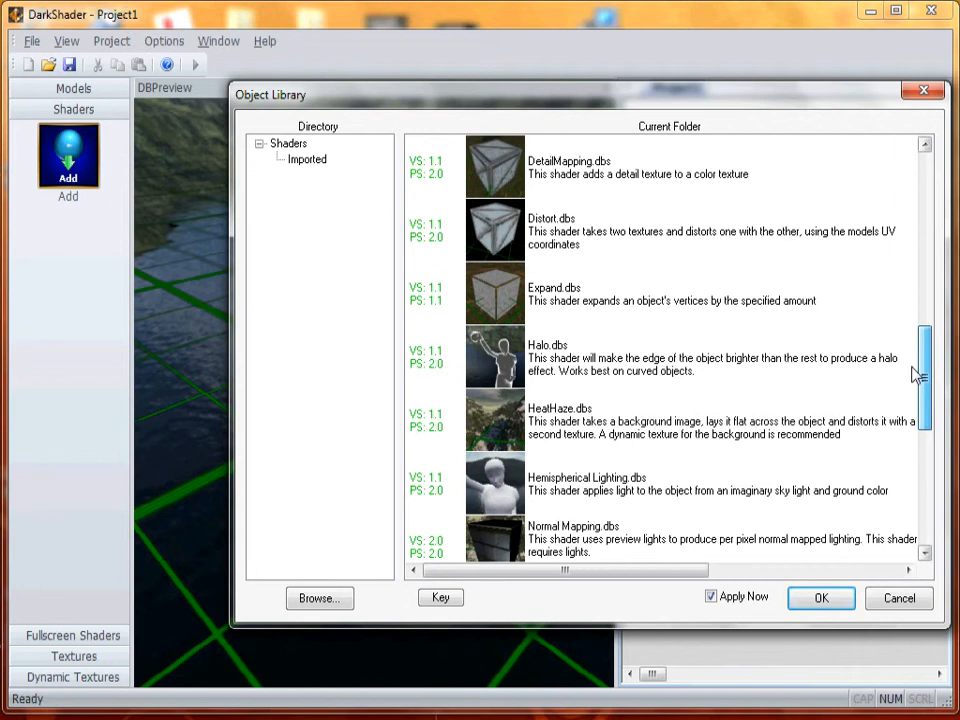
{"action": "left_click", "coordinate": [754, 161]}
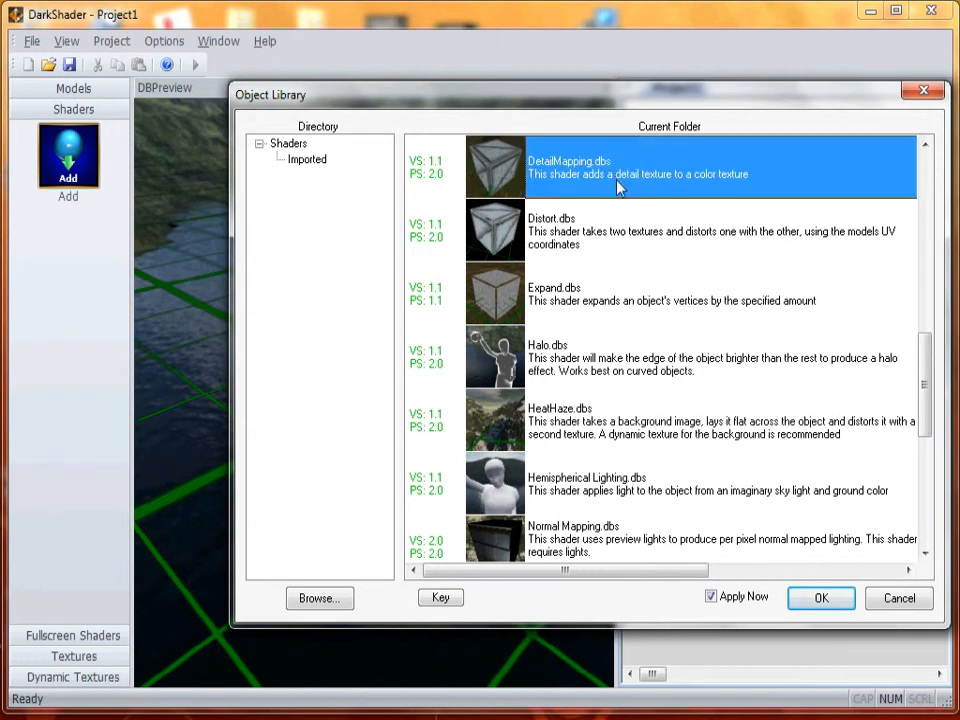
{"action": "left_click", "coordinate": [836, 604]}
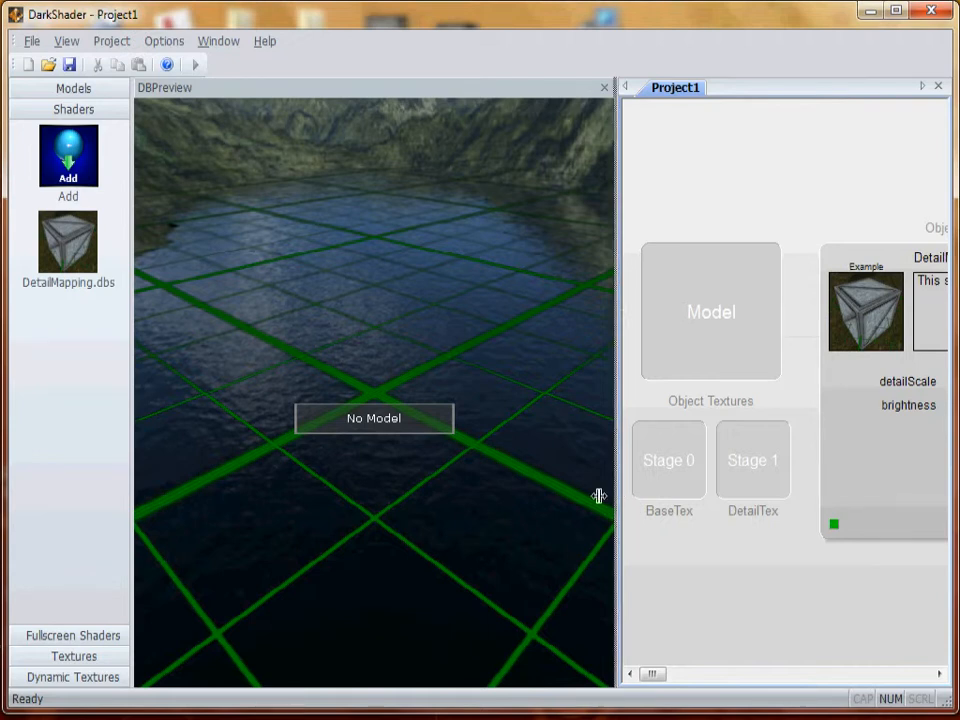
Step: Enlarge the project area and set the DetailMapping shader's detailScale to 1.0
{"action": "left_click_drag", "start_coordinate": [598, 496], "coordinate": [434, 440]}
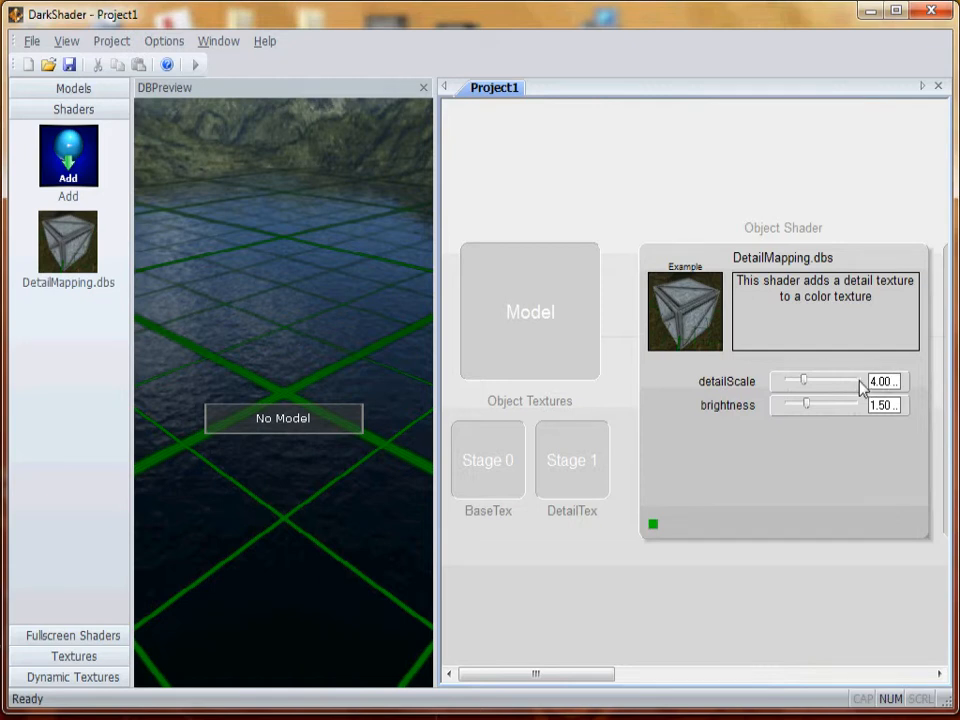
{"action": "double_click", "coordinate": [888, 382]}
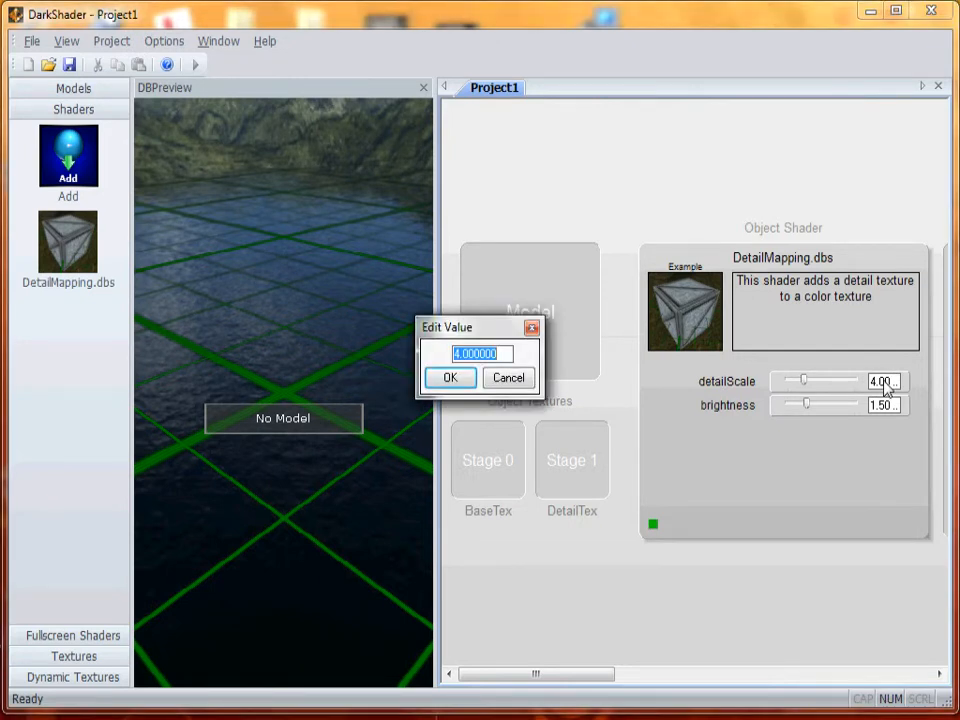
{"action": "type", "text": "1.0"}
{"action": "key", "text": "Return"}
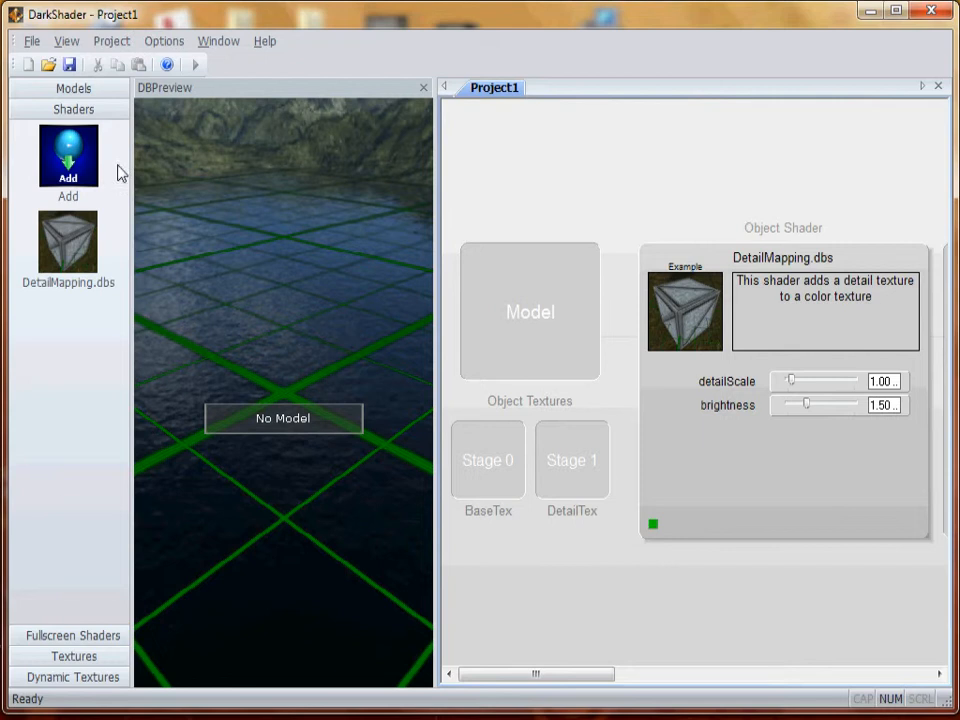
Step: Add the primitive cube.dbo model to the project and widen the preview to show it
{"action": "left_click", "coordinate": [84, 92]}
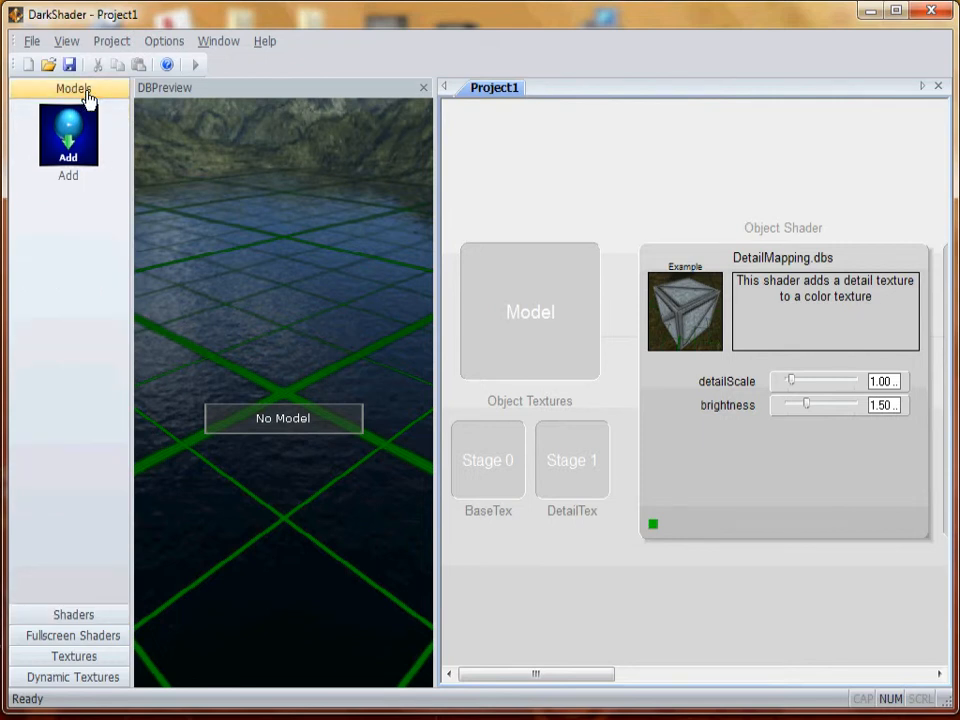
{"action": "left_click", "coordinate": [72, 138]}
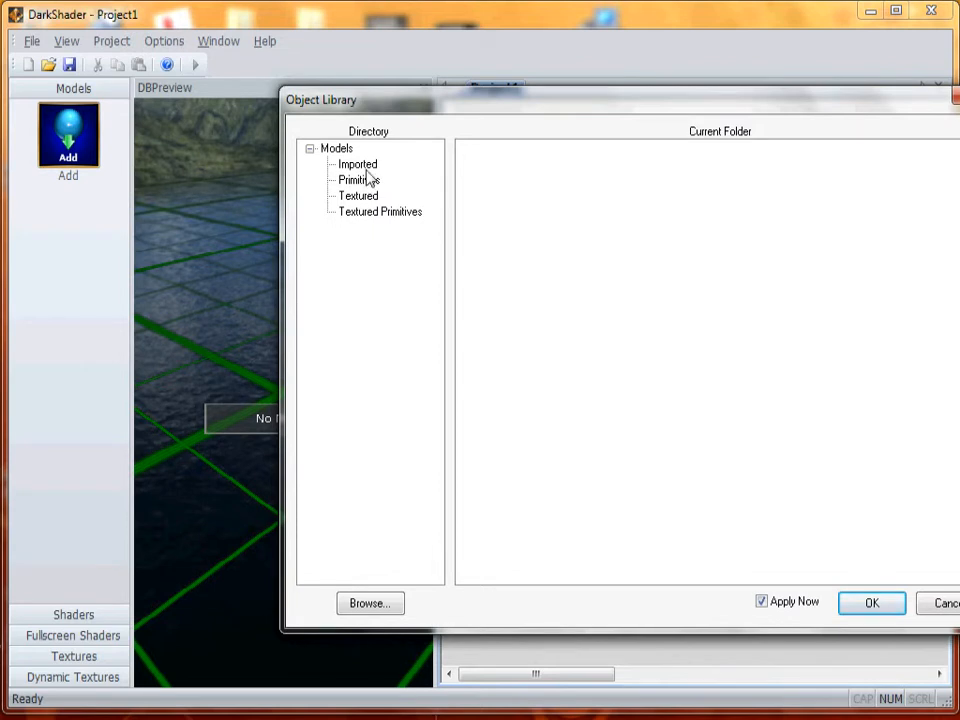
{"action": "left_click", "coordinate": [368, 181]}
{"action": "left_click", "coordinate": [622, 178]}
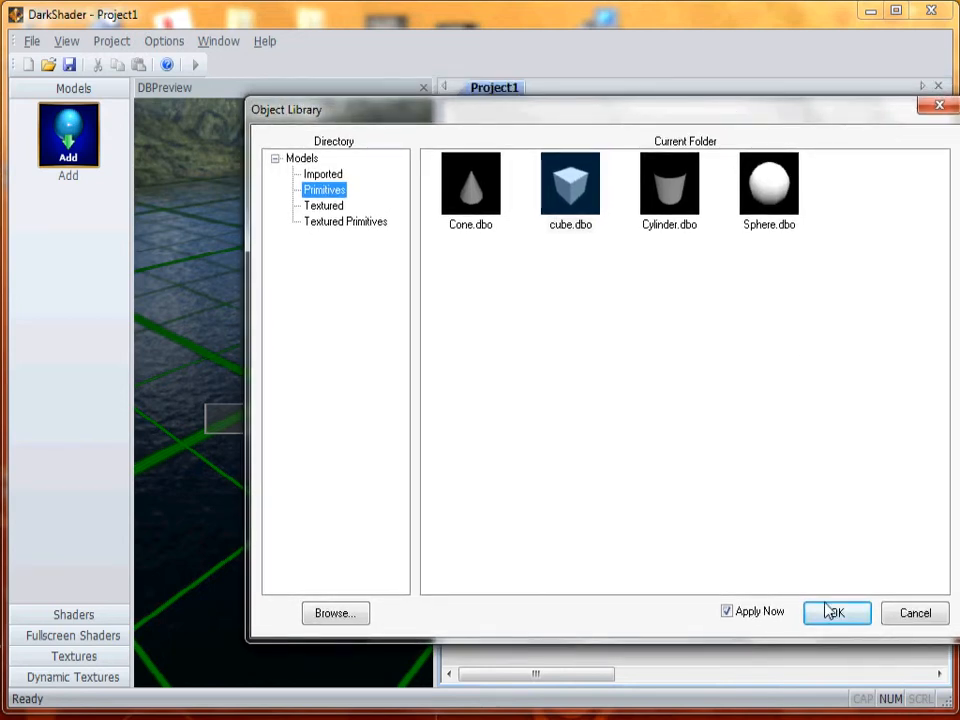
{"action": "left_click", "coordinate": [833, 612]}
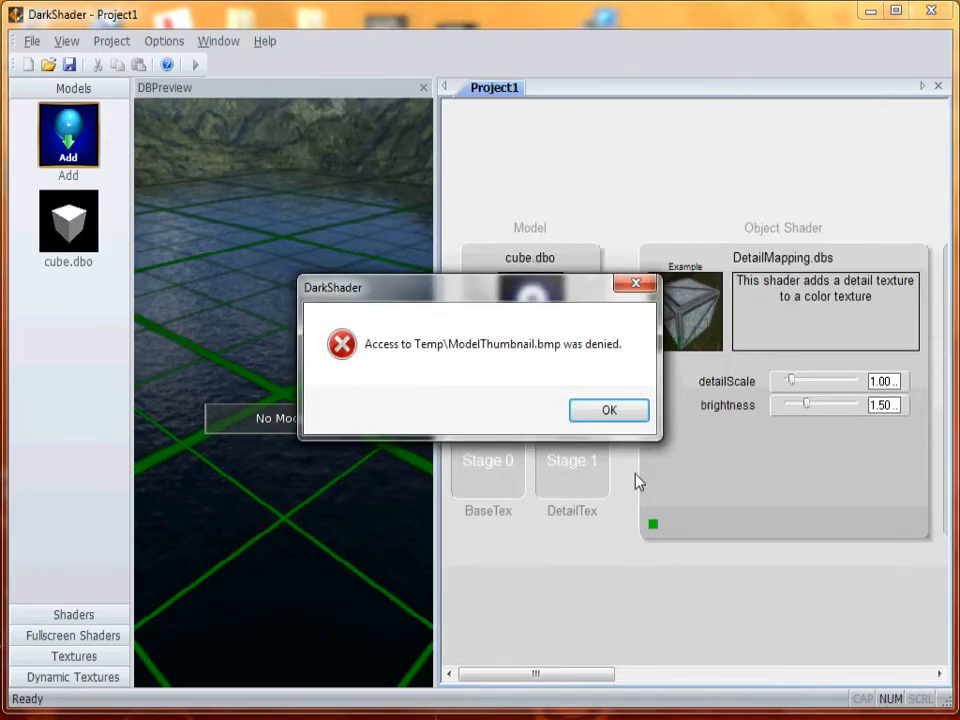
{"action": "left_click", "coordinate": [612, 410]}
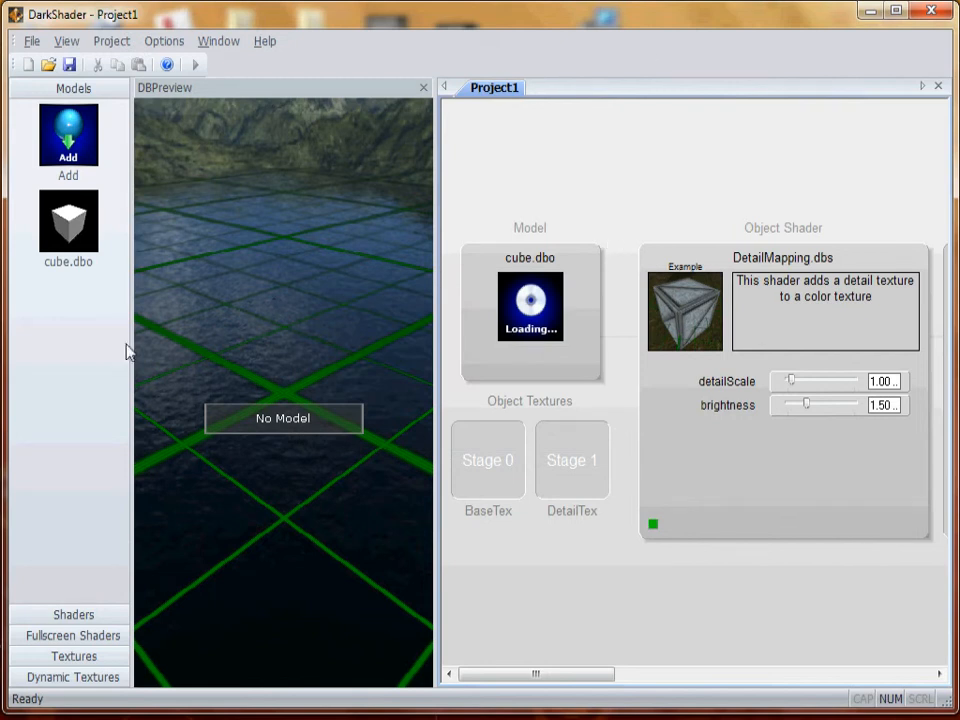
{"action": "left_click", "coordinate": [68, 656]}
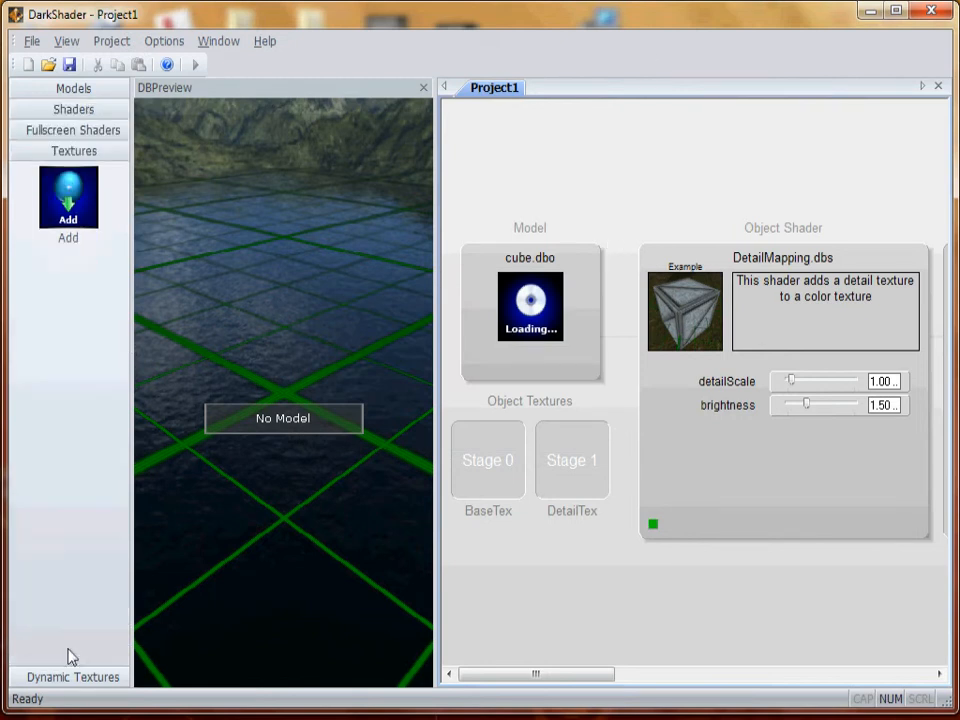
{"action": "left_click", "coordinate": [76, 90]}
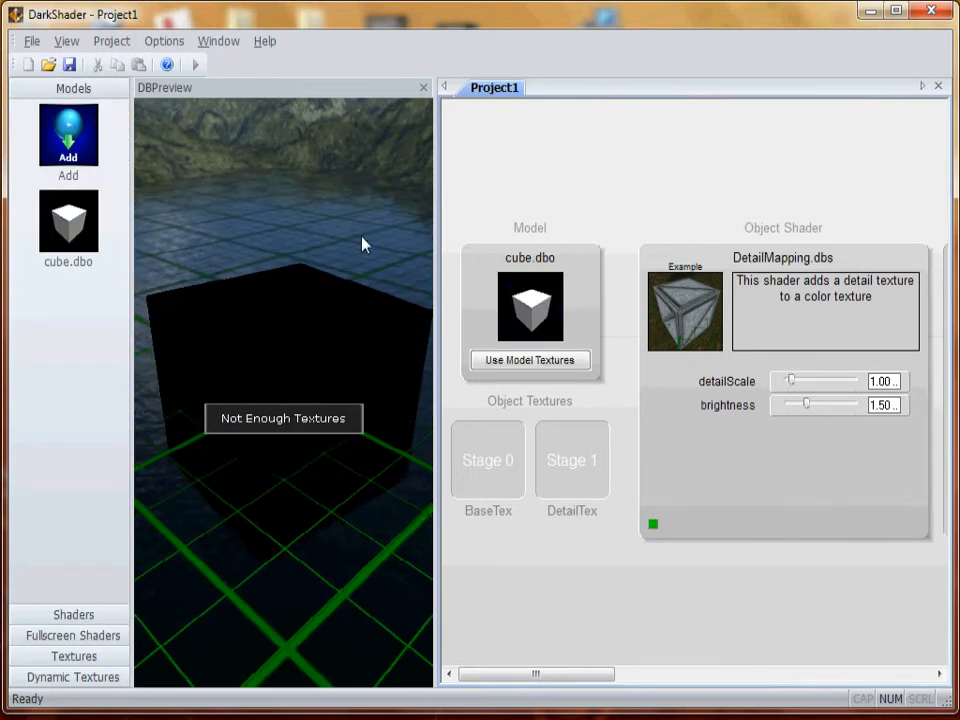
{"action": "left_click_drag", "start_coordinate": [436, 230], "coordinate": [498, 236]}
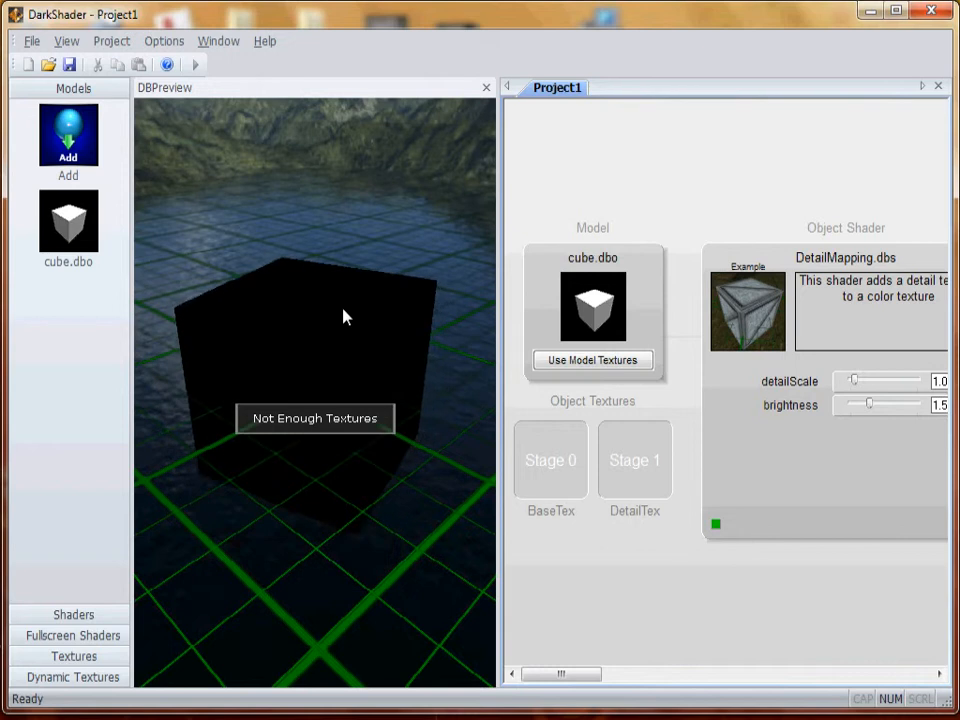
Step: Import LightMapDemo.png from the Projects folder as the Stage 0 base texture
{"action": "left_click", "coordinate": [85, 657]}
{"action": "left_click", "coordinate": [90, 221]}
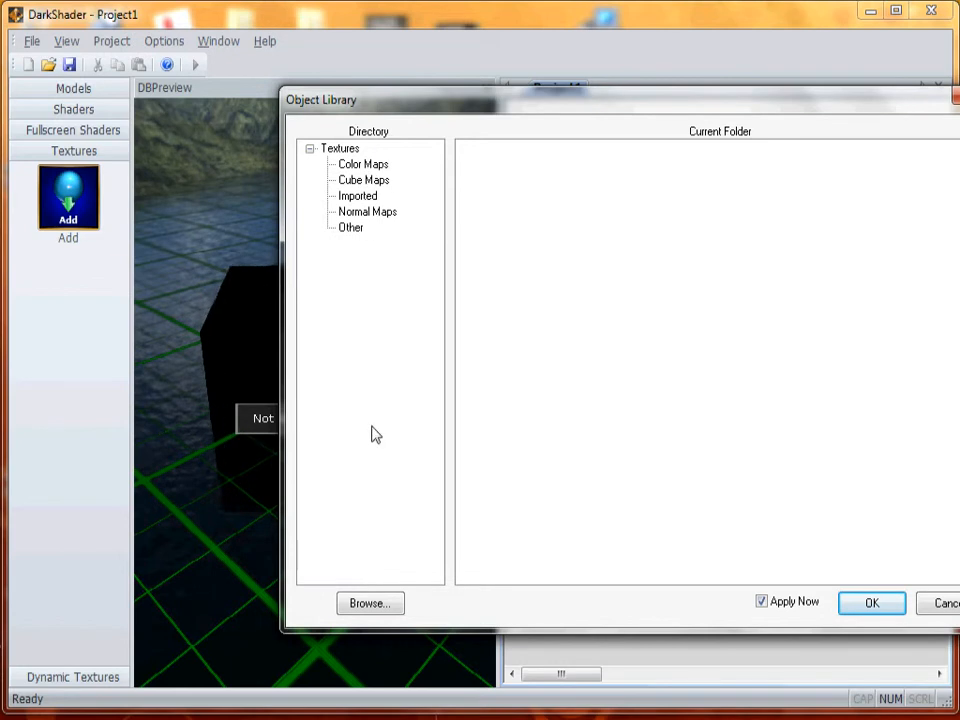
{"action": "left_click", "coordinate": [371, 603]}
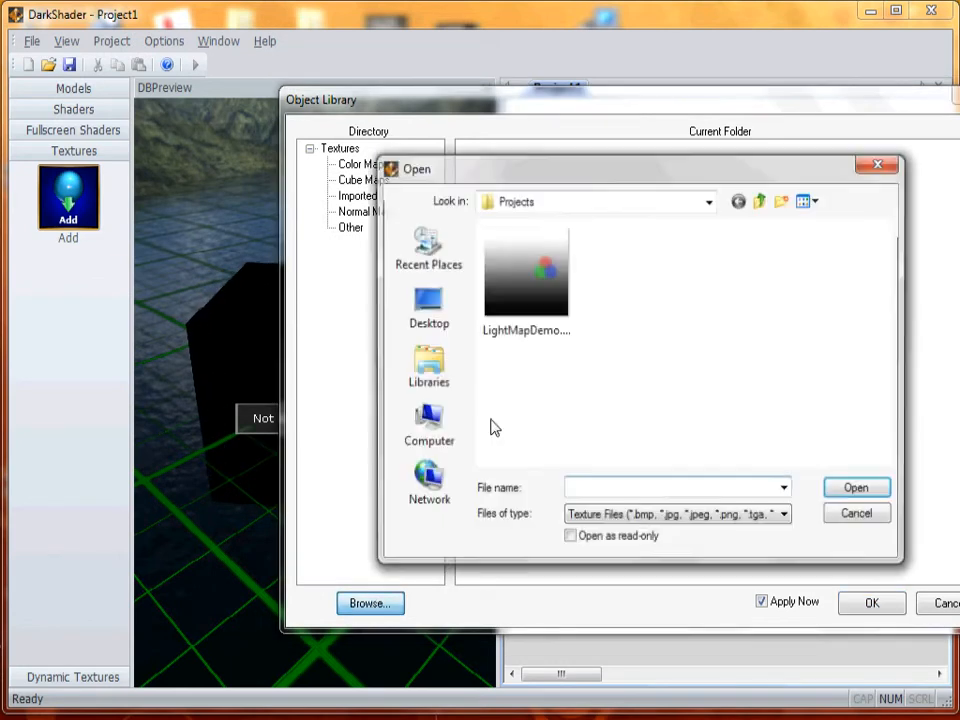
{"action": "left_click", "coordinate": [534, 272]}
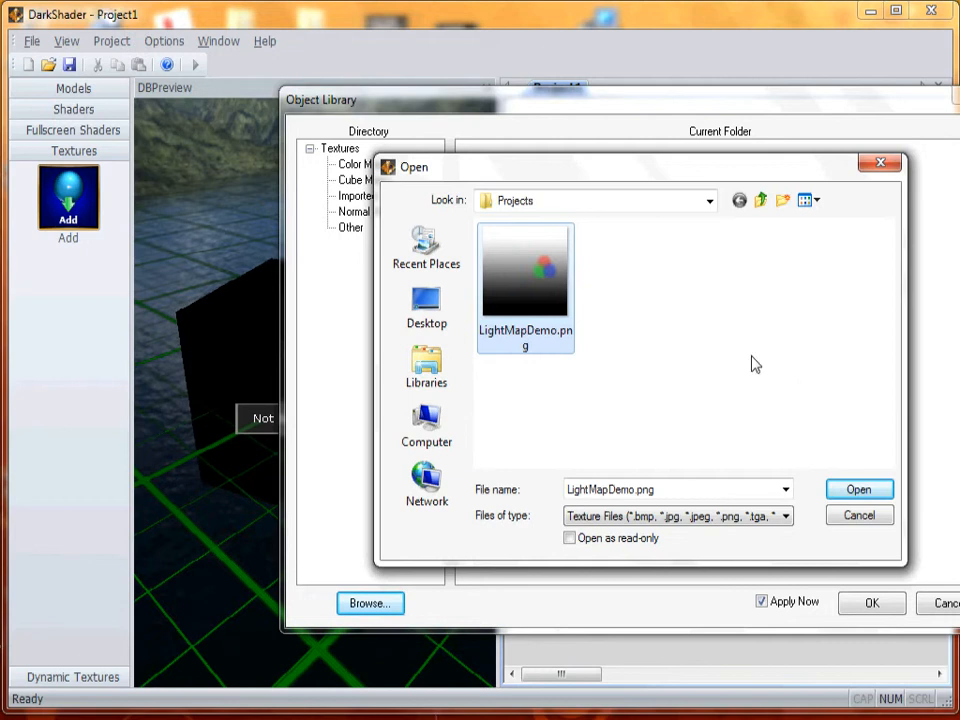
{"action": "left_click", "coordinate": [866, 488]}
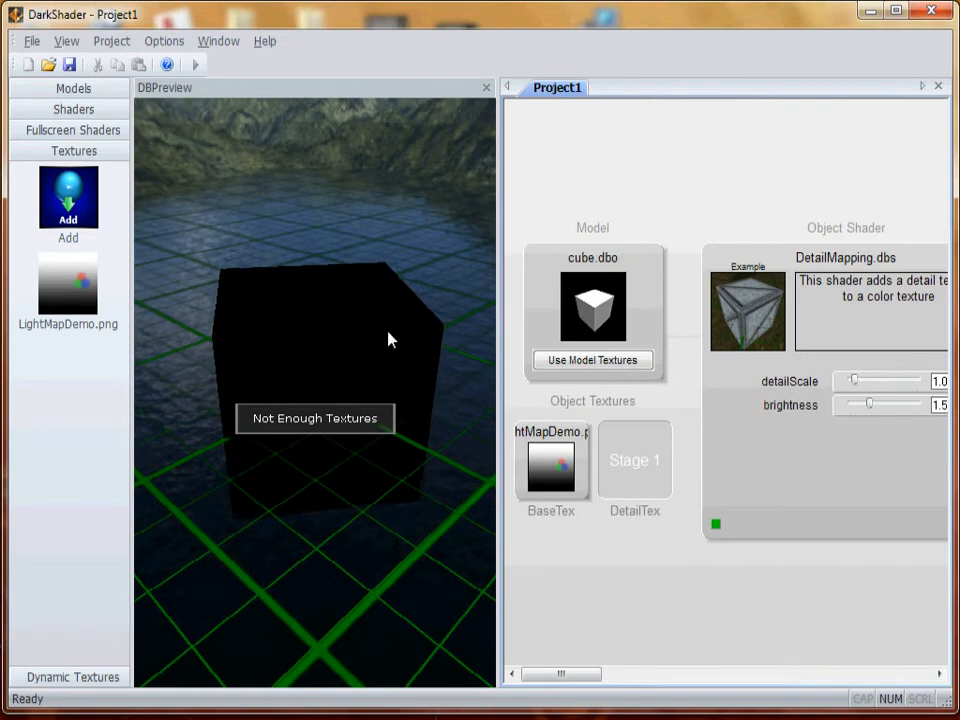
Step: Add door1.jpg from the Color Maps textures as the Stage 1 detail texture
{"action": "left_click", "coordinate": [620, 451]}
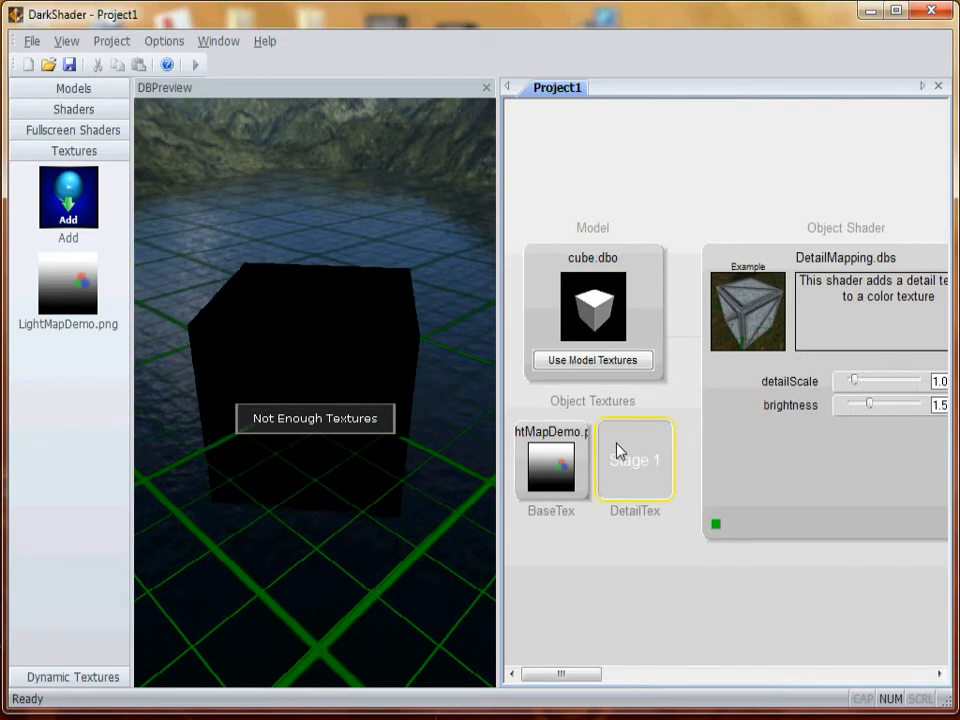
{"action": "left_click", "coordinate": [83, 224]}
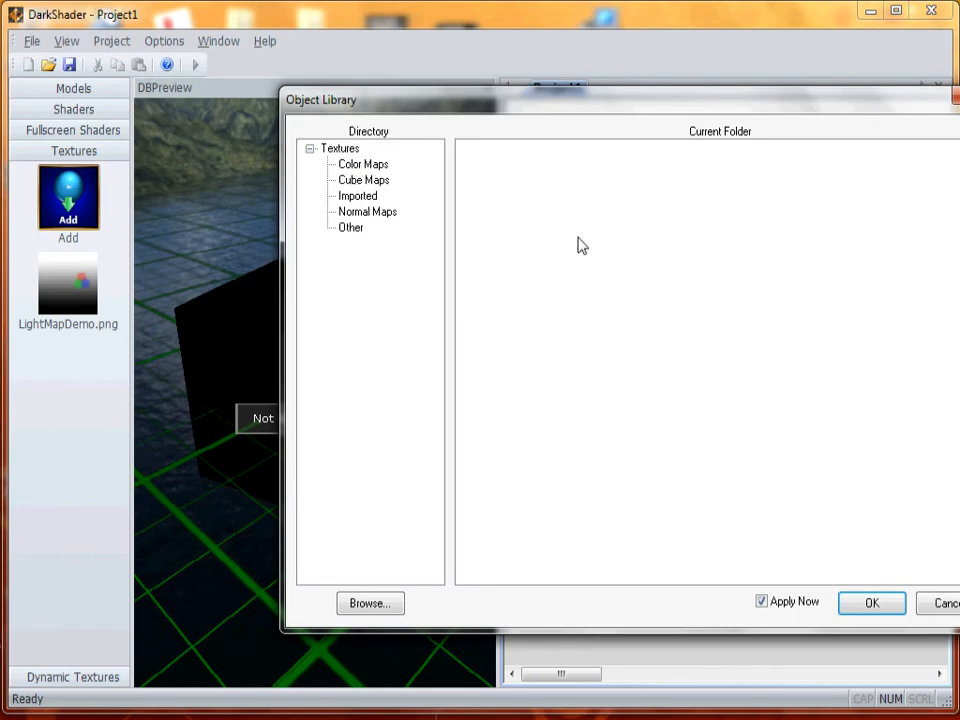
{"action": "left_click", "coordinate": [363, 164]}
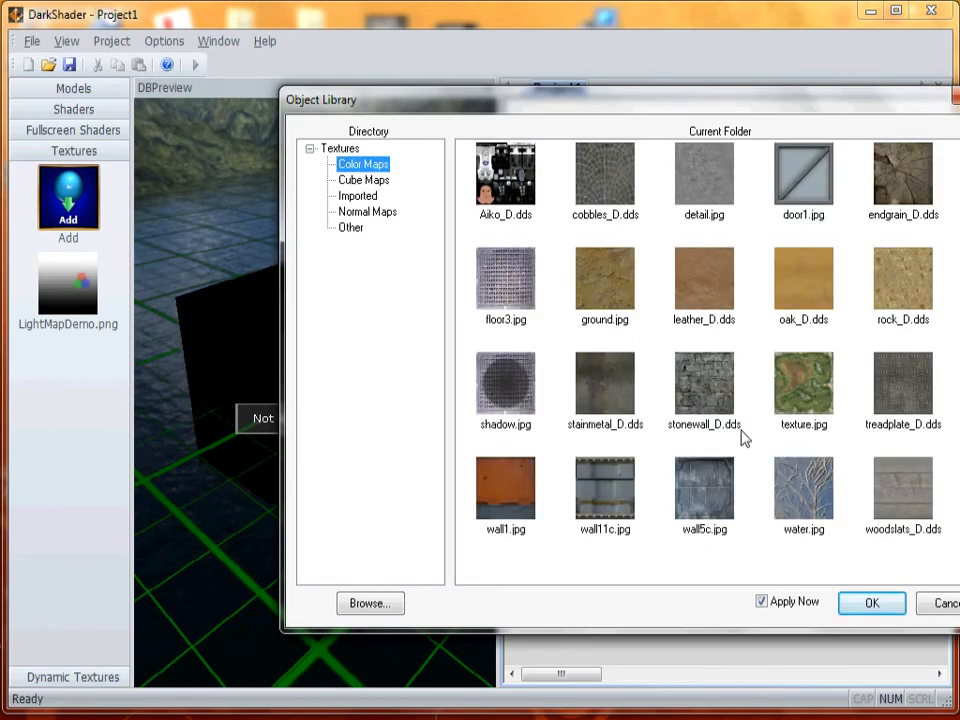
{"action": "left_click", "coordinate": [812, 200]}
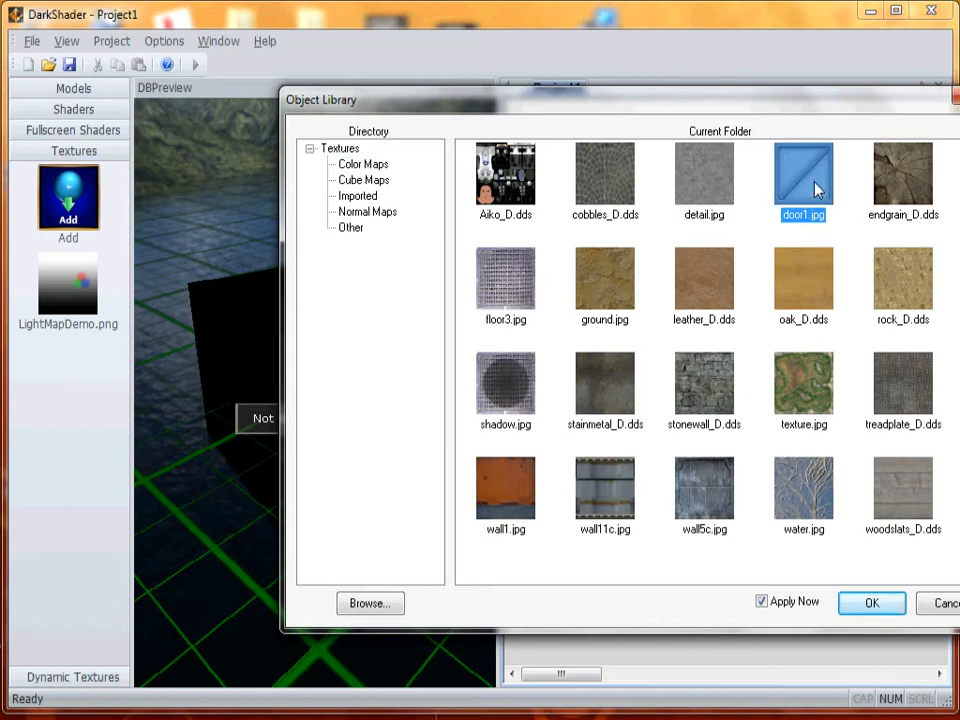
{"action": "left_click", "coordinate": [870, 605]}
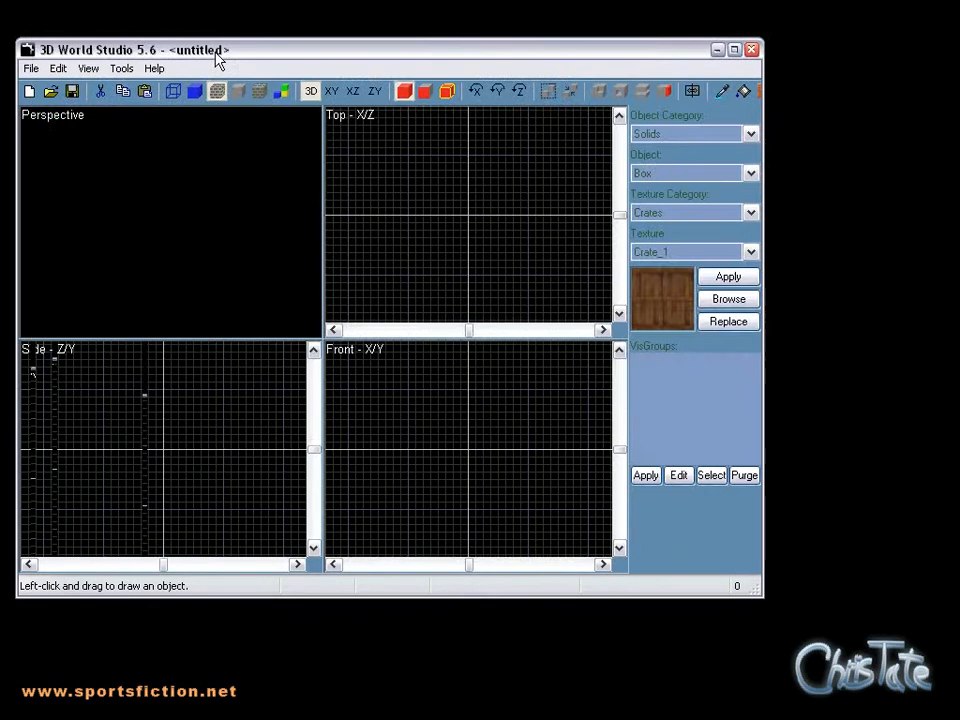
Step: Maximize 3D World Studio and set the Top view's grid to 256 units
{"action": "double_click", "coordinate": [218, 62]}
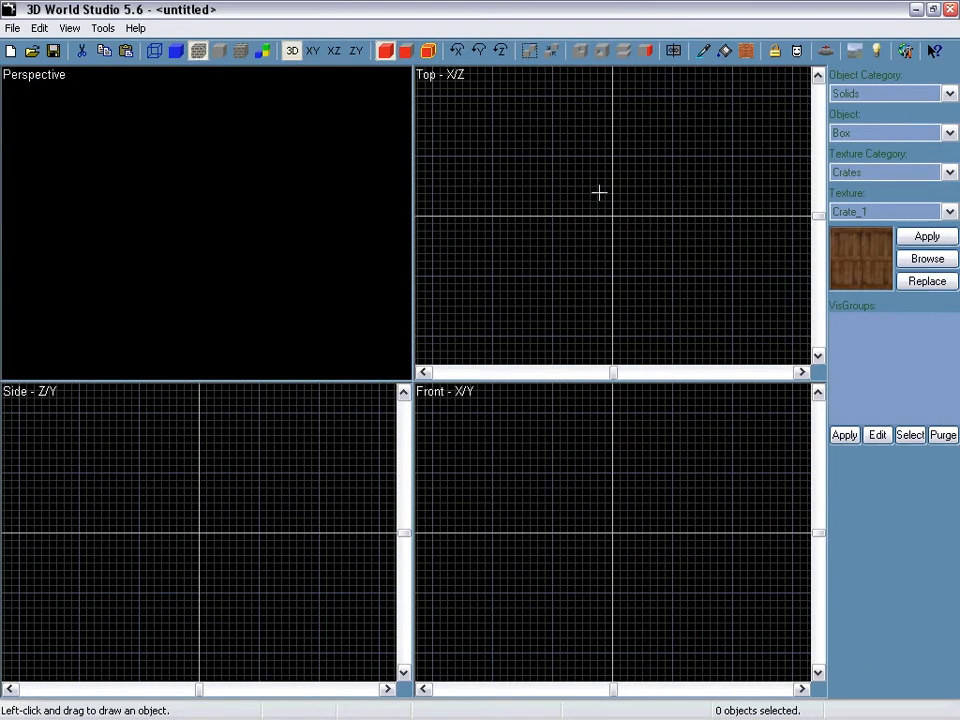
{"action": "scroll", "coordinate": [582, 182], "scroll_direction": "down", "scroll_amount": 2}
{"action": "scroll", "coordinate": [582, 182], "scroll_direction": "up", "scroll_amount": 2}
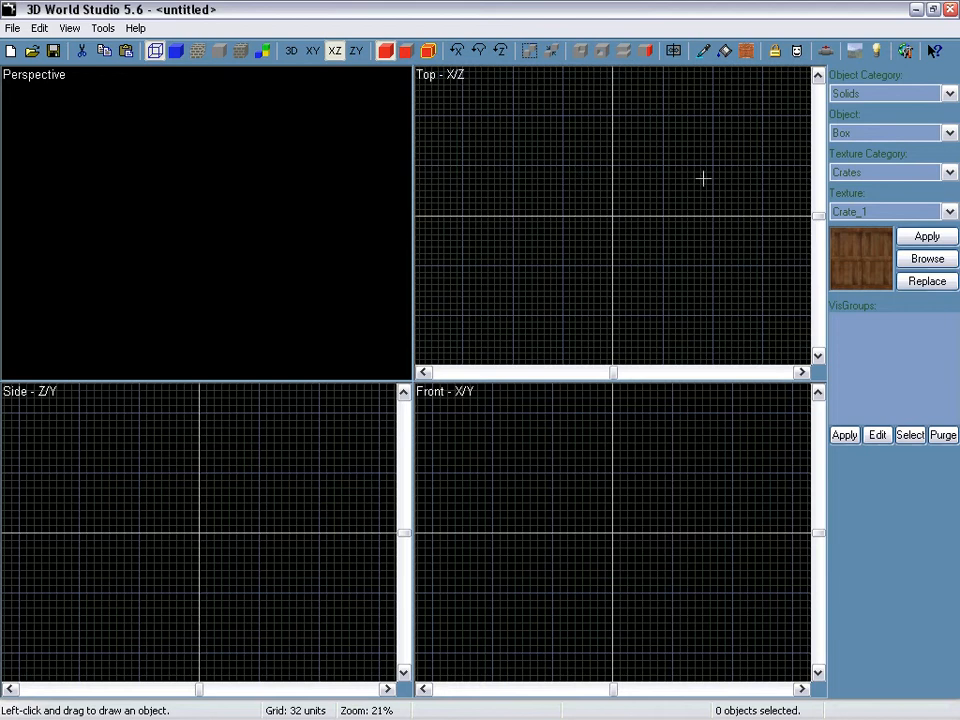
{"action": "key", "text": "bracketright"}
{"action": "key", "text": "bracketright"}
{"action": "key", "text": "bracketright"}
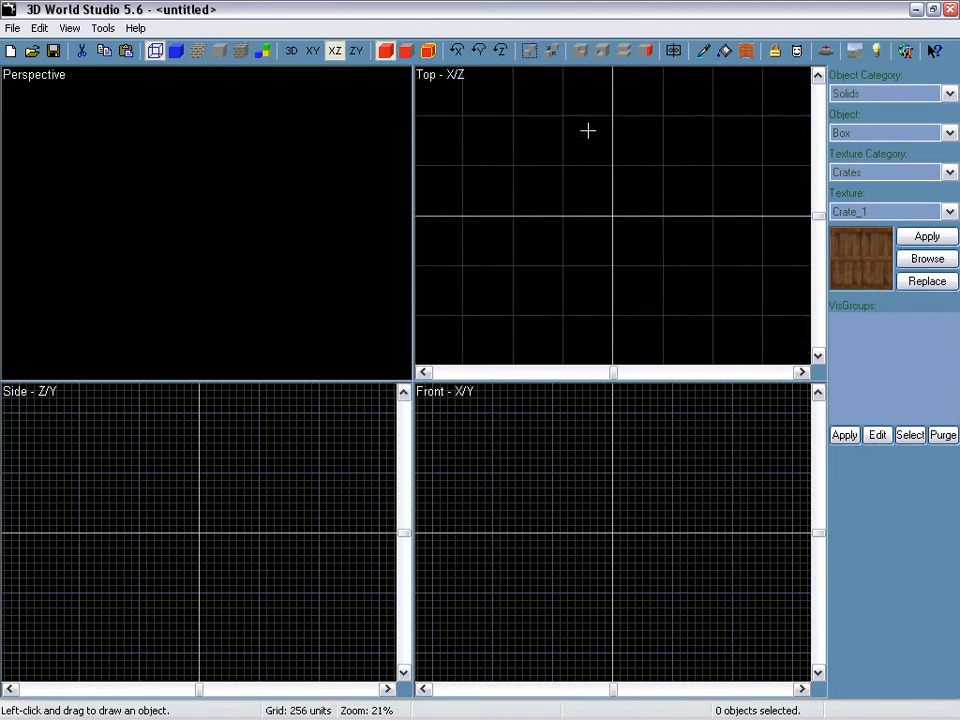
Step: Create a 4096 x 256 x 4096 solid box centred on the origin in the Top view and lower it to position 0, -128, 0
{"action": "scroll", "coordinate": [598, 171], "scroll_direction": "down", "scroll_amount": 4}
{"action": "scroll", "coordinate": [545, 164], "scroll_direction": "down", "scroll_amount": 1}
{"action": "scroll", "coordinate": [545, 164], "scroll_direction": "down", "scroll_amount": 1}
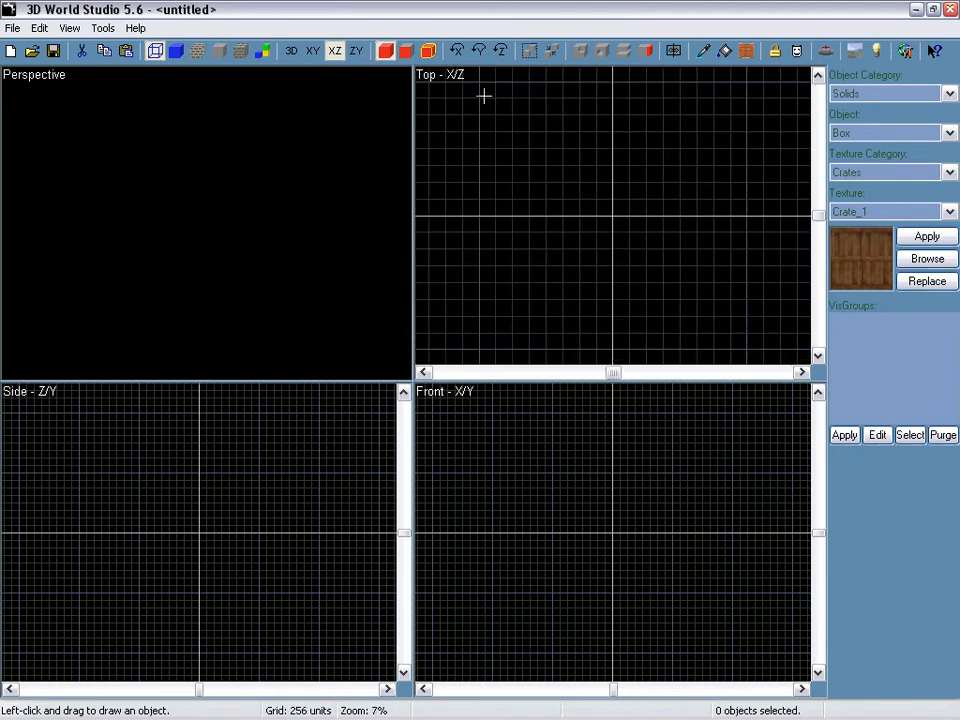
{"action": "left_click_drag", "start_coordinate": [481, 77], "coordinate": [746, 343]}
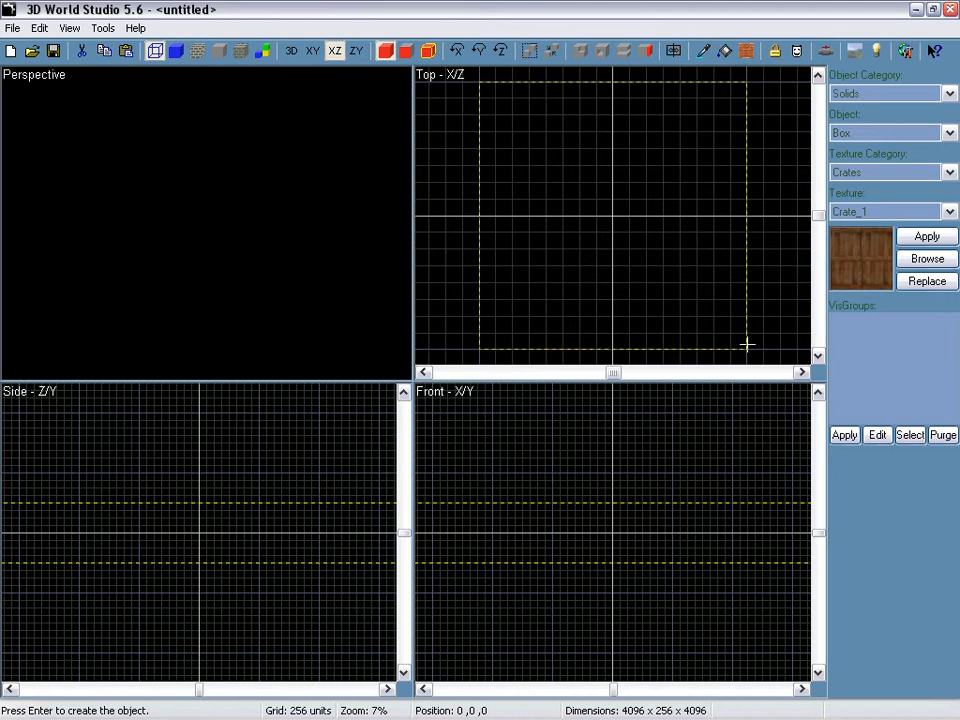
{"action": "key", "text": "Return"}
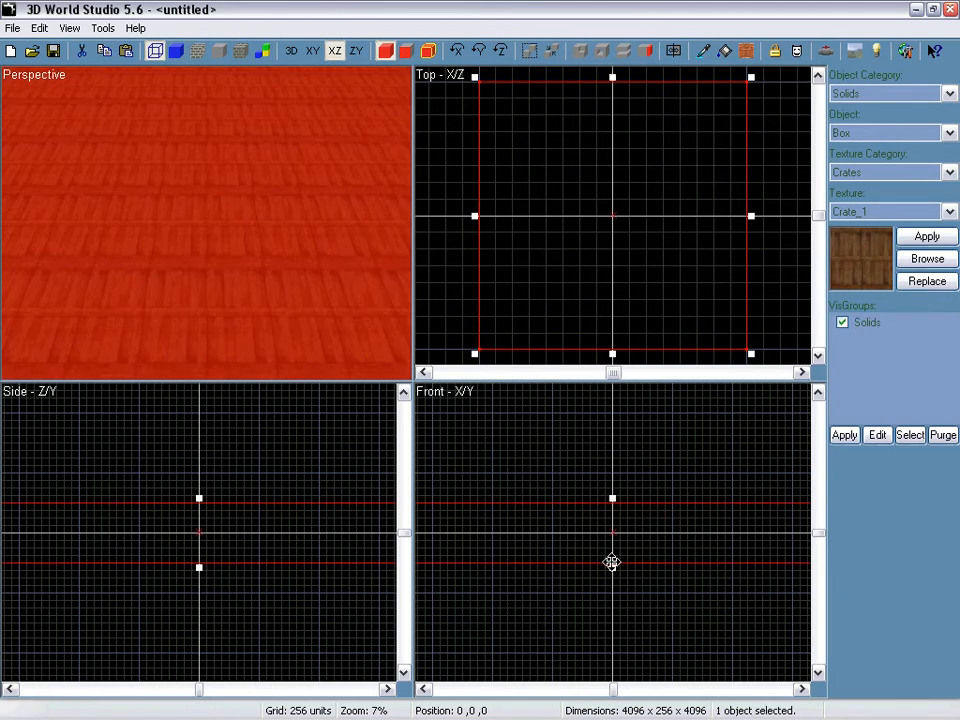
{"action": "left_click_drag", "start_coordinate": [611, 544], "coordinate": [611, 574]}
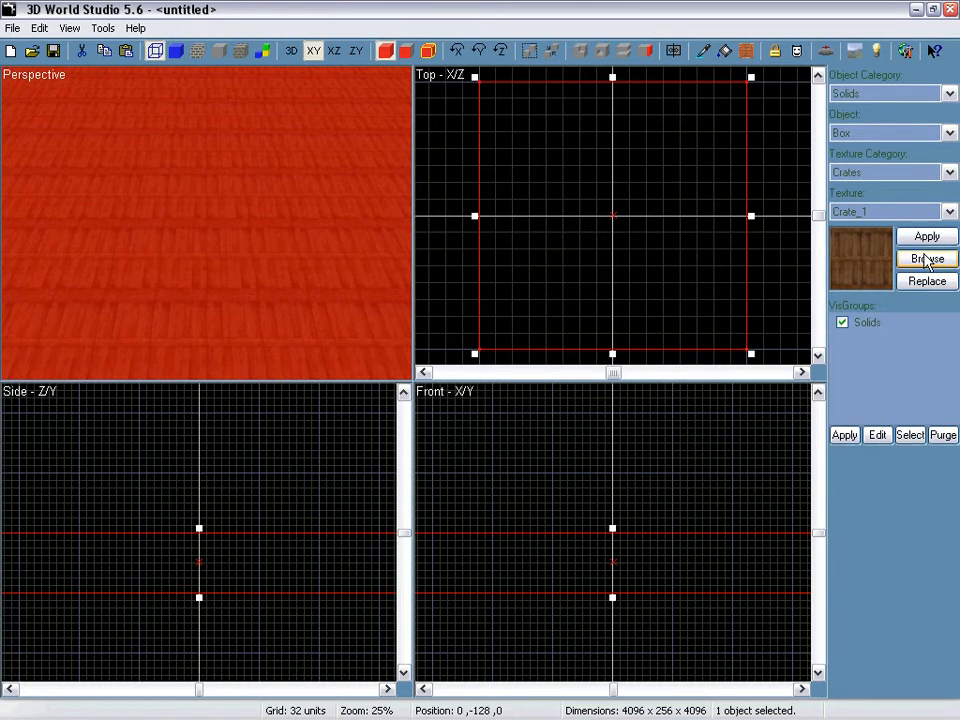
Step: Apply the TileWork_1 texture from the Base_Tilework category to the floor box and deselect the box
{"action": "left_click", "coordinate": [927, 259]}
{"action": "left_click_drag", "start_coordinate": [206, 242], "coordinate": [592, 76]}
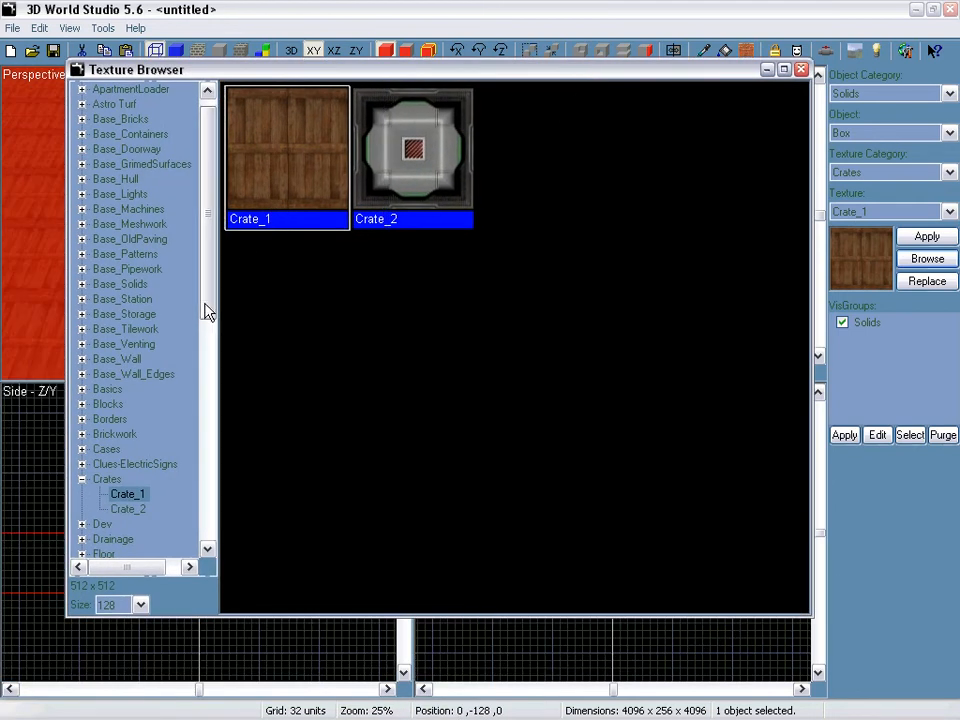
{"action": "left_click_drag", "start_coordinate": [206, 311], "coordinate": [220, 245]}
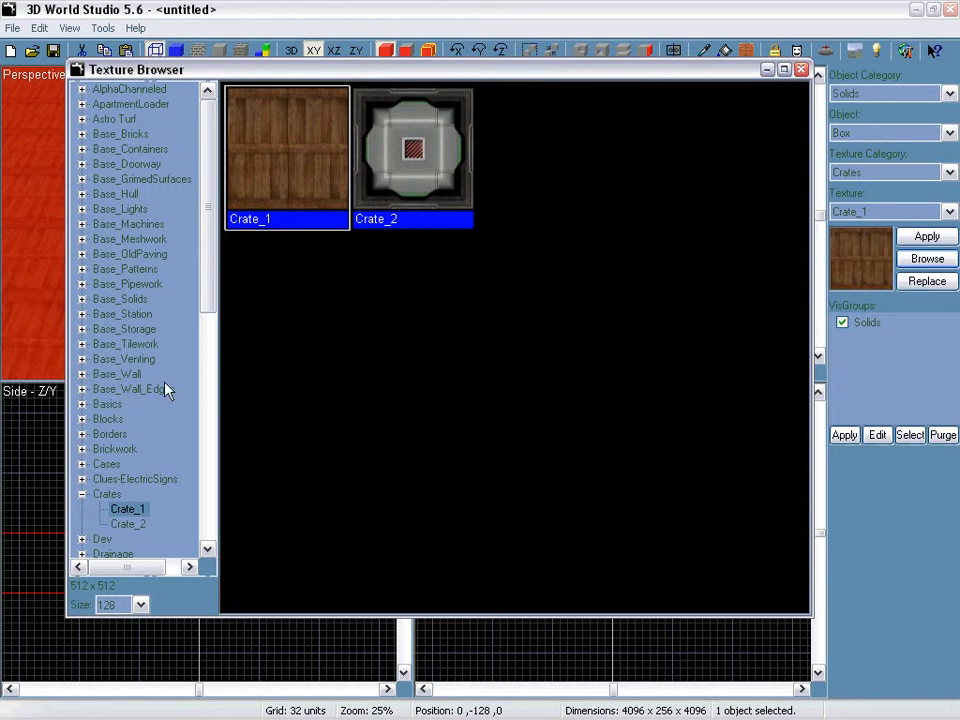
{"action": "left_click", "coordinate": [82, 344]}
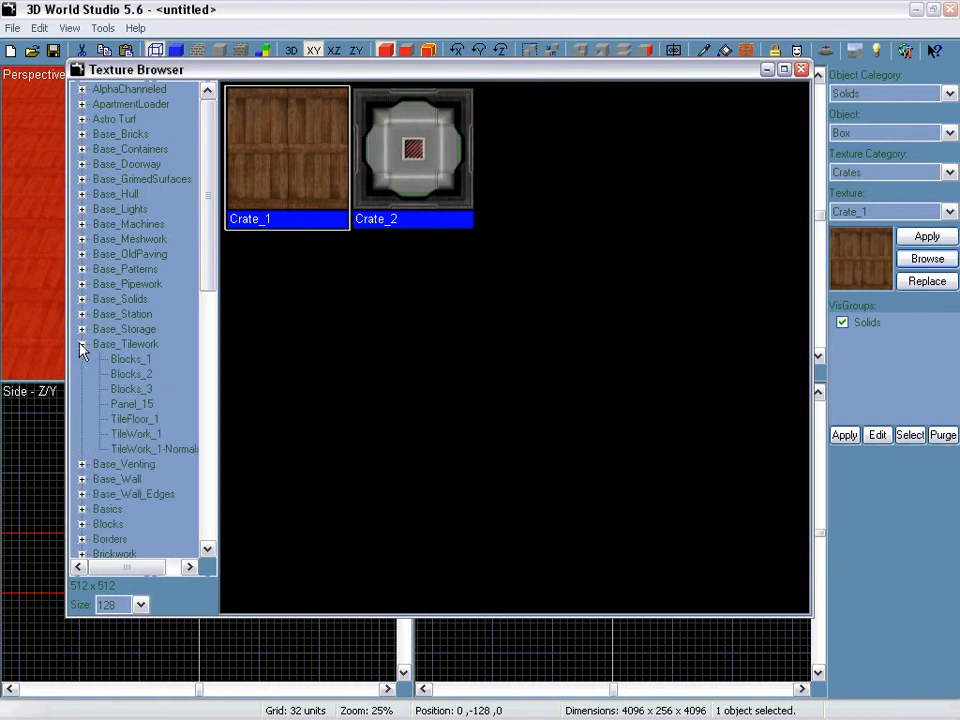
{"action": "left_click", "coordinate": [122, 359]}
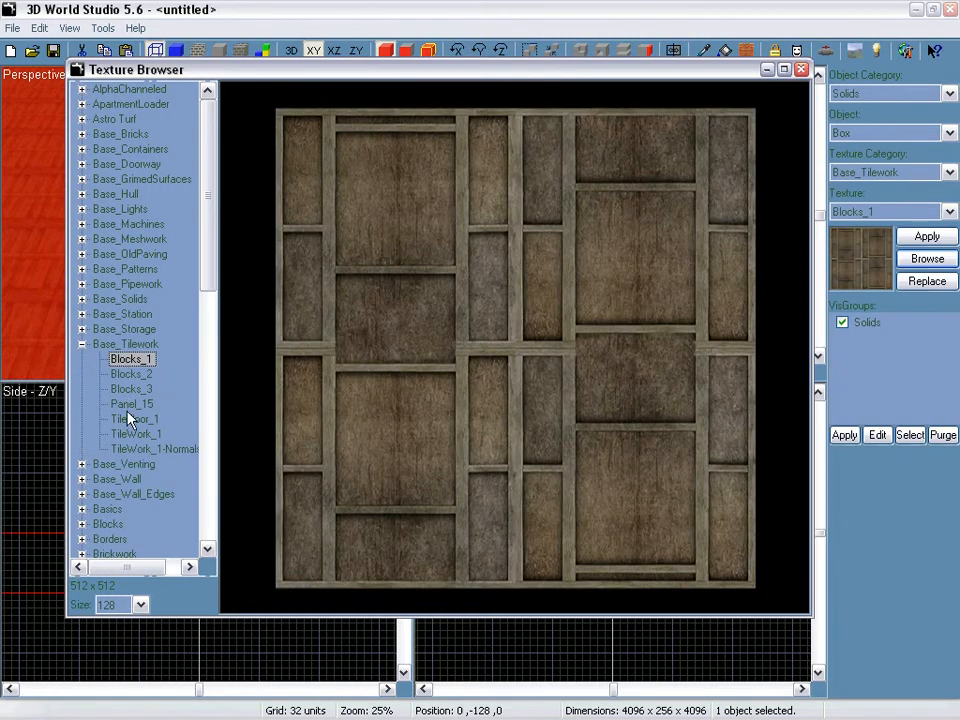
{"action": "left_click", "coordinate": [130, 419]}
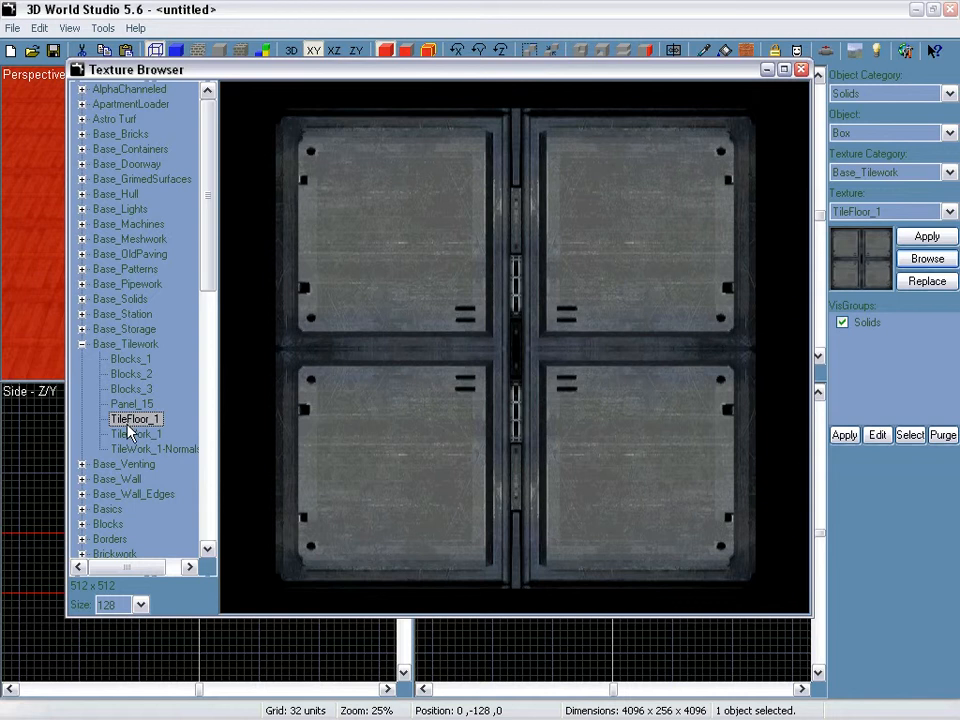
{"action": "left_click", "coordinate": [129, 433]}
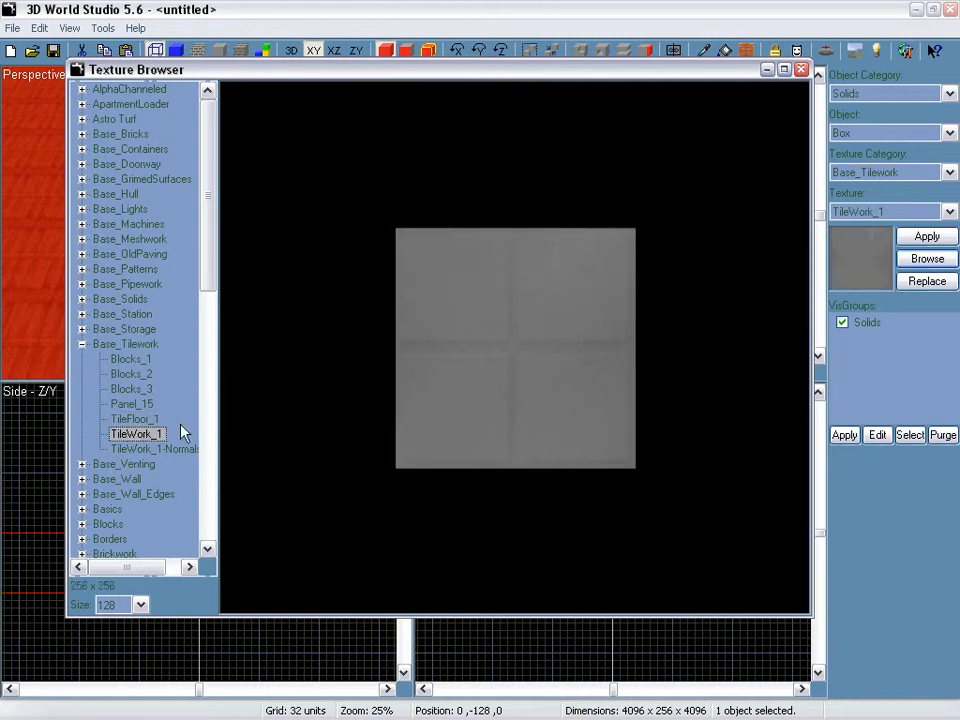
{"action": "left_click", "coordinate": [800, 70]}
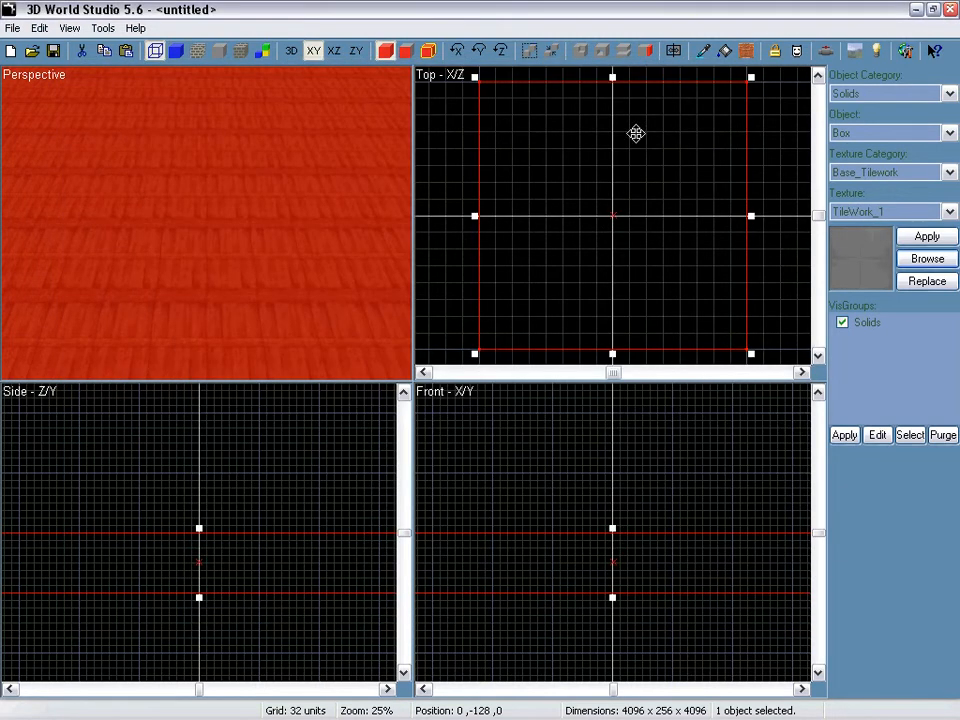
{"action": "left_click", "coordinate": [927, 237]}
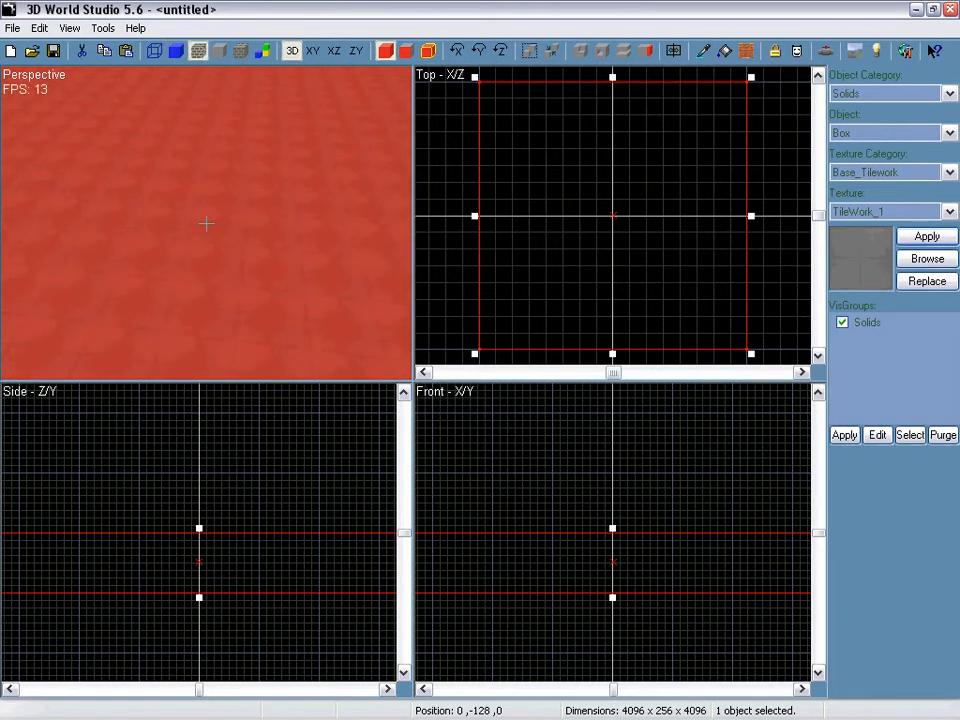
{"action": "mouse_move", "coordinate": [206, 223]}
{"action": "right_mouse_down"}
{"action": "mouse_move", "coordinate": [207, 133]}
{"action": "mouse_move", "coordinate": [206, 223]}
{"action": "right_mouse_up"}
{"action": "left_click", "coordinate": [207, 133]}
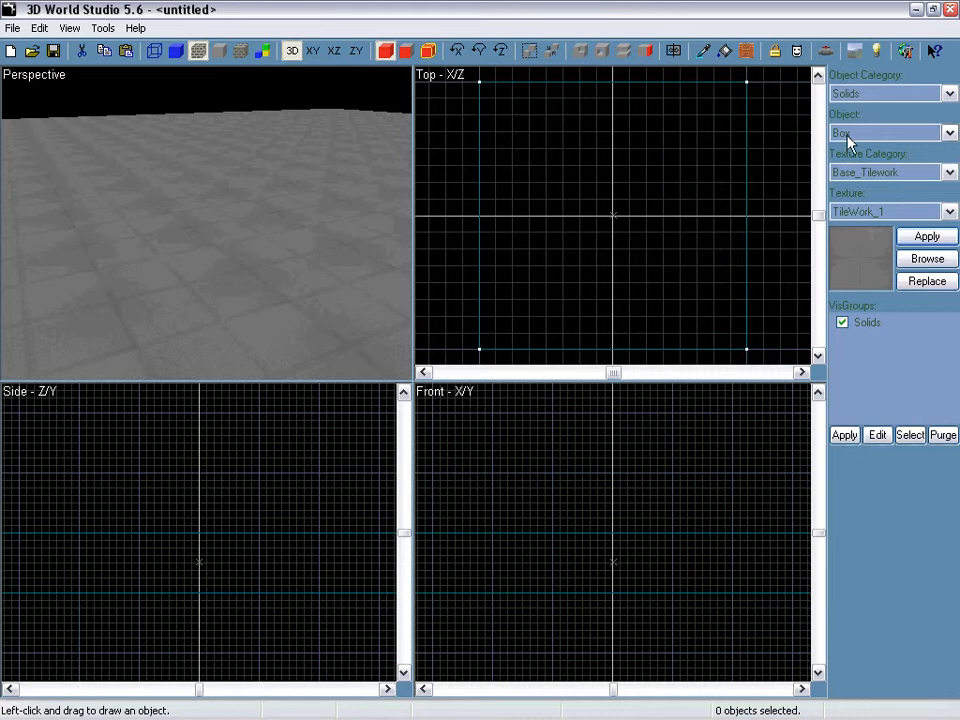
Step: Choose the light object from the SportsFictionEntities category, leaving nothing selected in the scene
{"action": "left_click", "coordinate": [849, 97]}
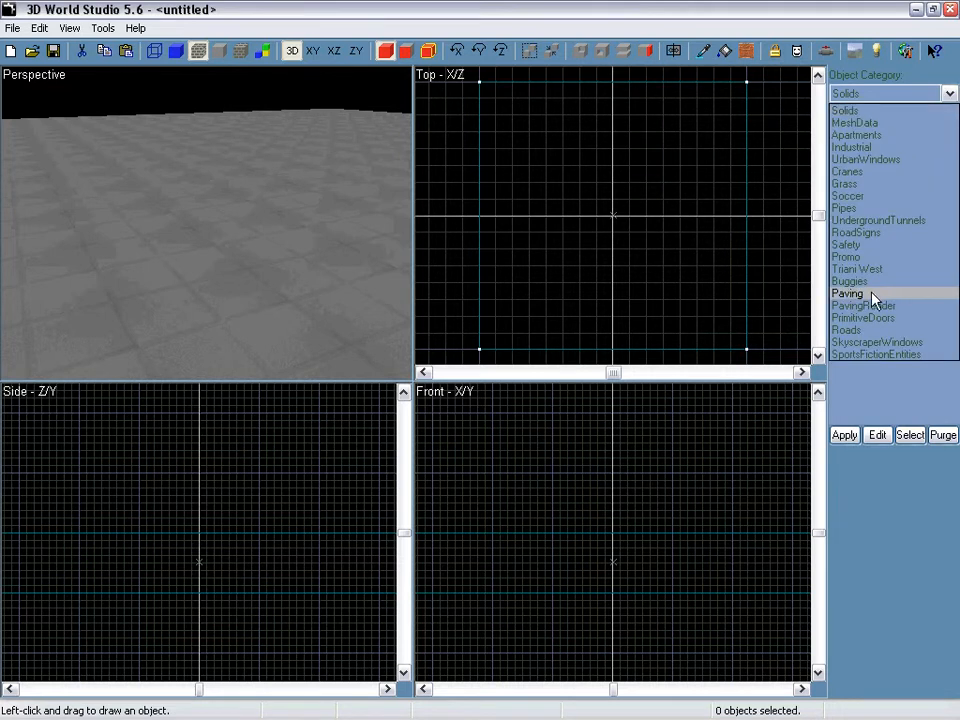
{"action": "left_click", "coordinate": [886, 355]}
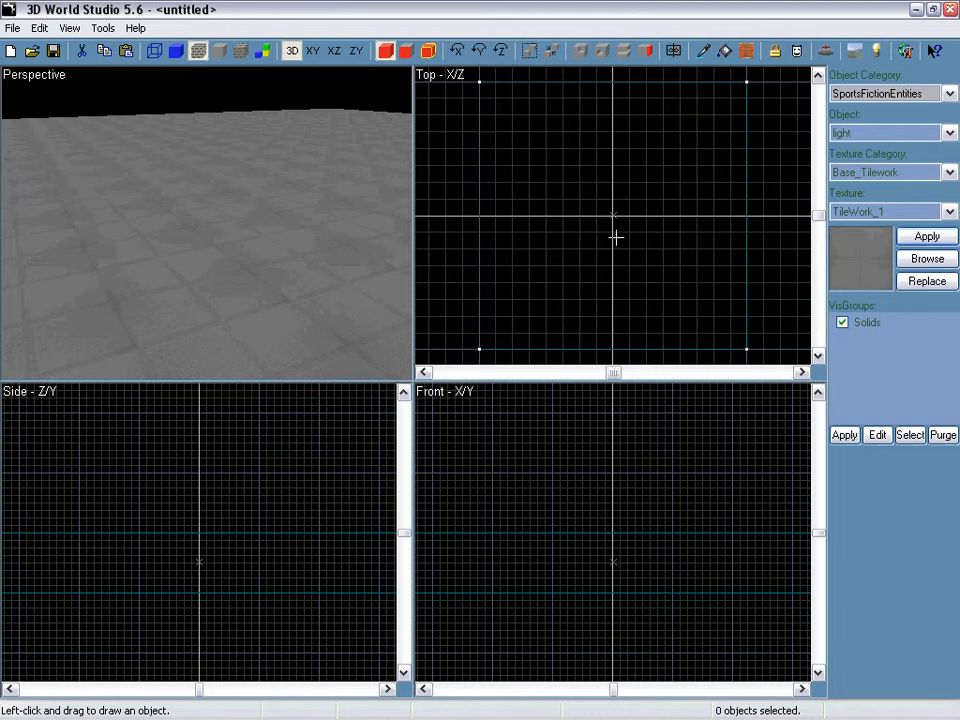
{"action": "left_click", "coordinate": [866, 133]}
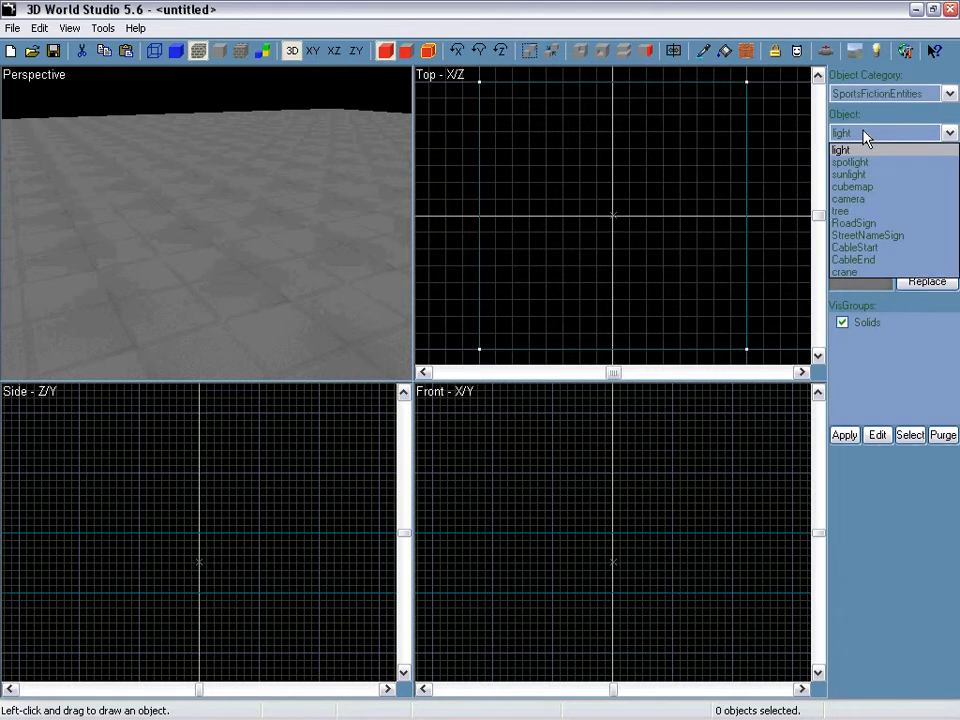
{"action": "left_click", "coordinate": [866, 133]}
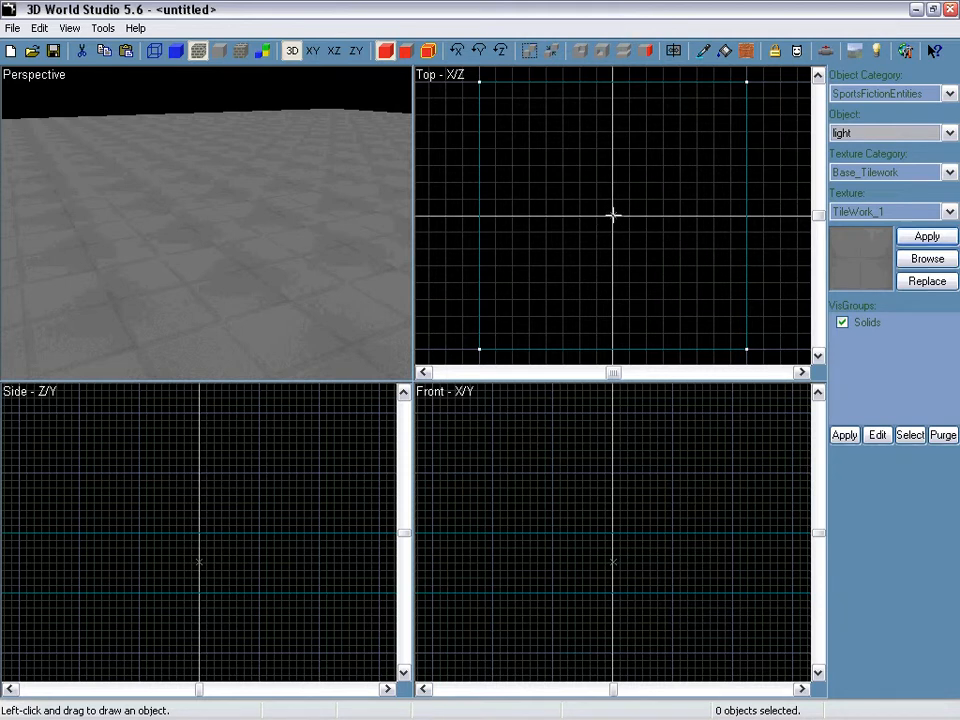
{"action": "key", "text": "Return"}
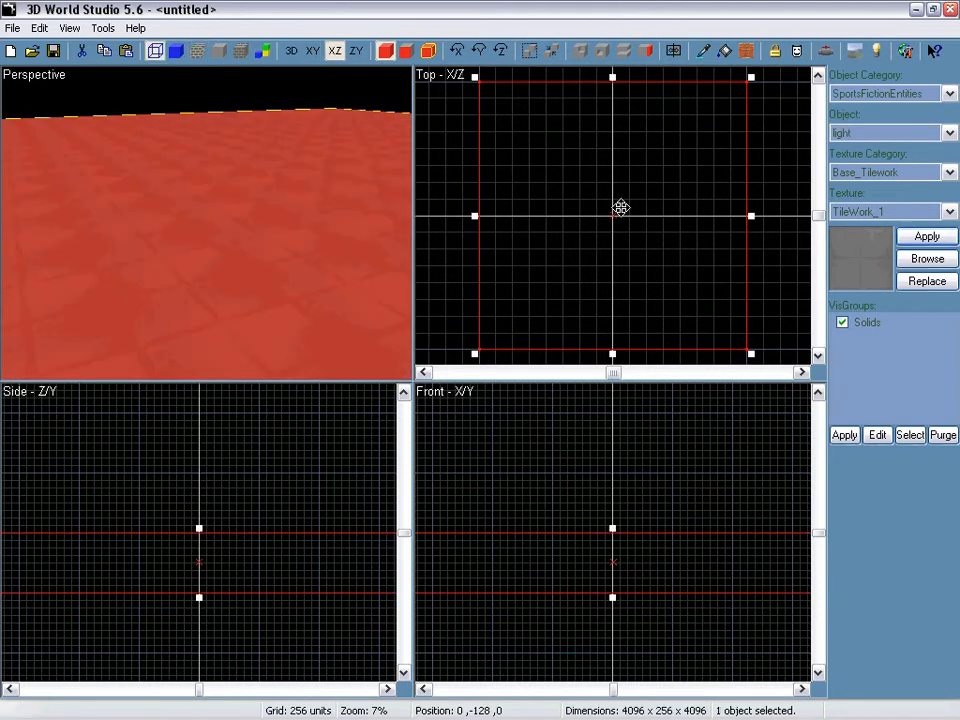
{"action": "left_click", "coordinate": [762, 190]}
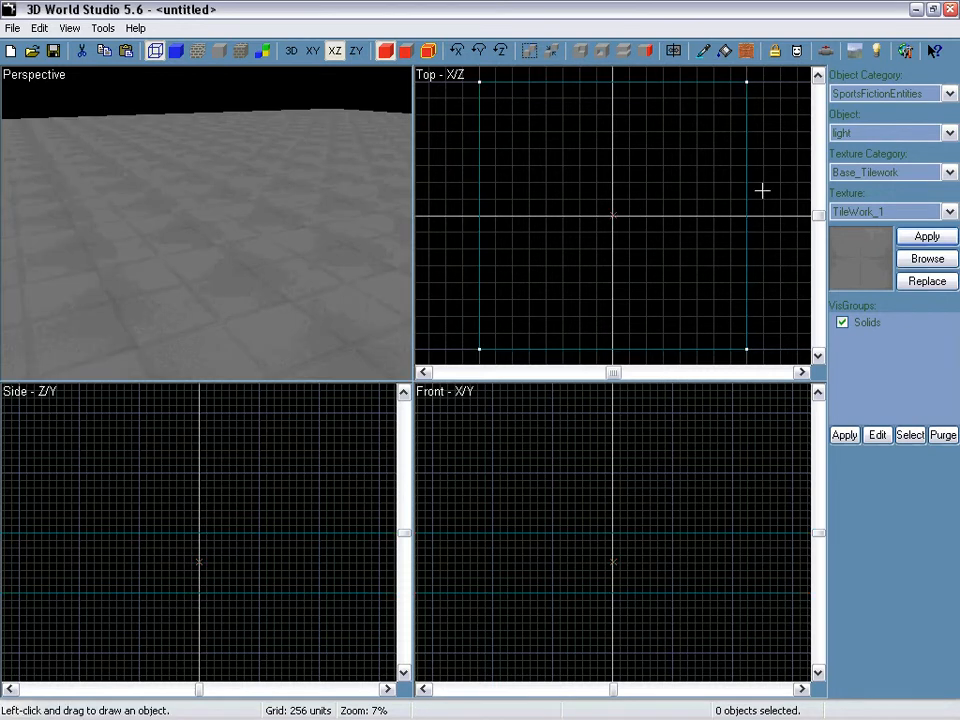
Step: Place a light just outside the floor's edge in the Top view at position 2304, 0, 256
{"action": "left_click", "coordinate": [765, 196]}
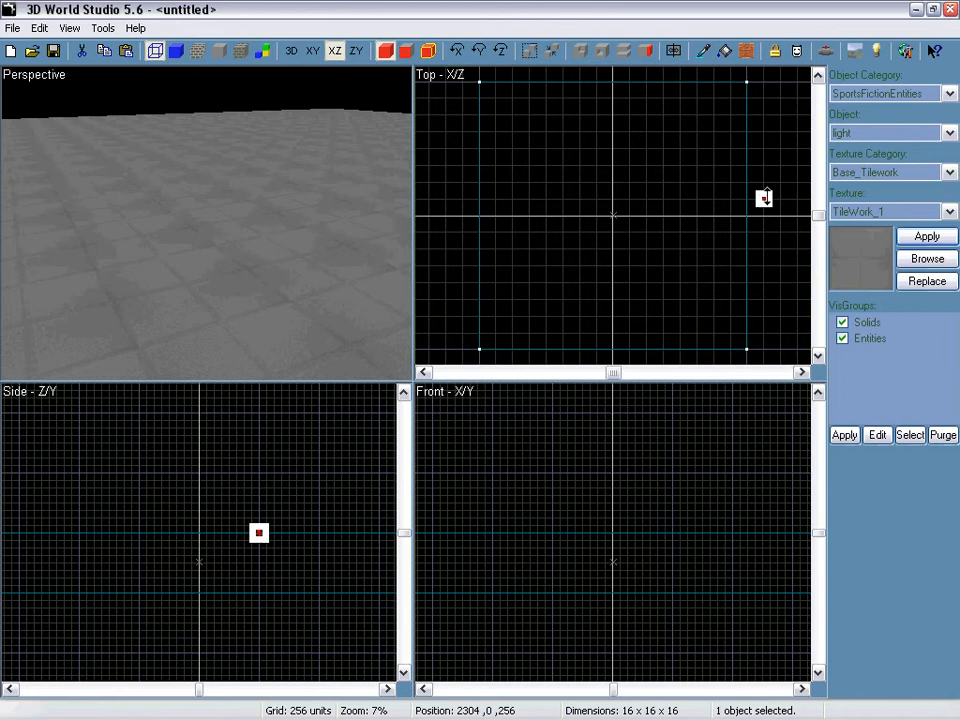
{"action": "scroll", "coordinate": [762, 200], "scroll_direction": "up", "scroll_amount": 3}
{"action": "scroll", "coordinate": [762, 196], "scroll_direction": "down", "scroll_amount": 2}
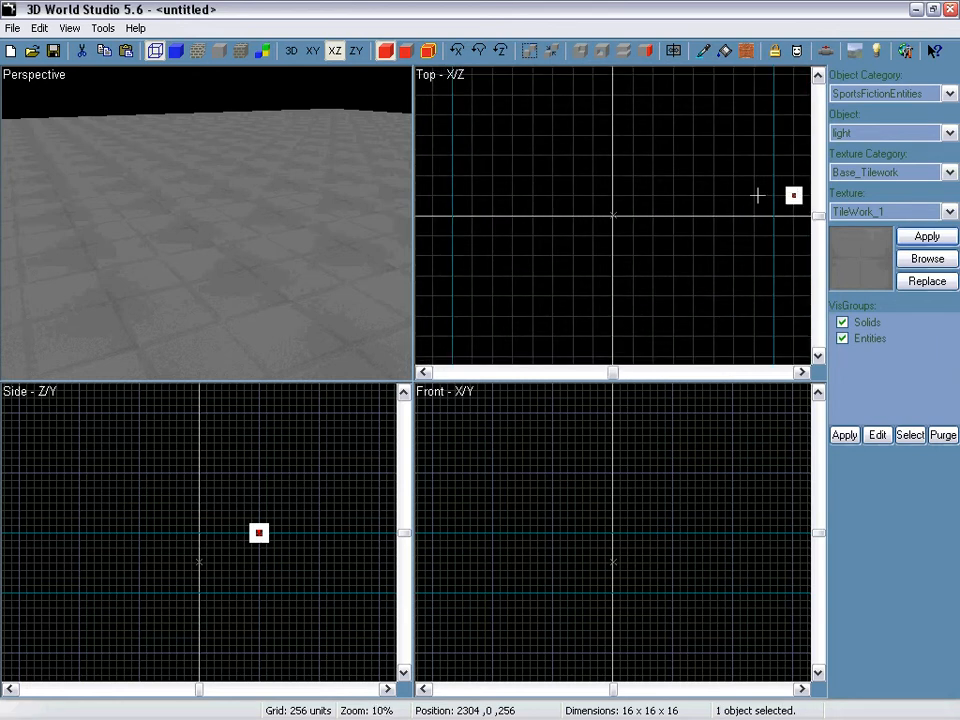
{"action": "scroll", "coordinate": [757, 195], "scroll_direction": "up", "scroll_amount": 2}
{"action": "scroll", "coordinate": [752, 180], "scroll_direction": "right", "scroll_amount": 5}
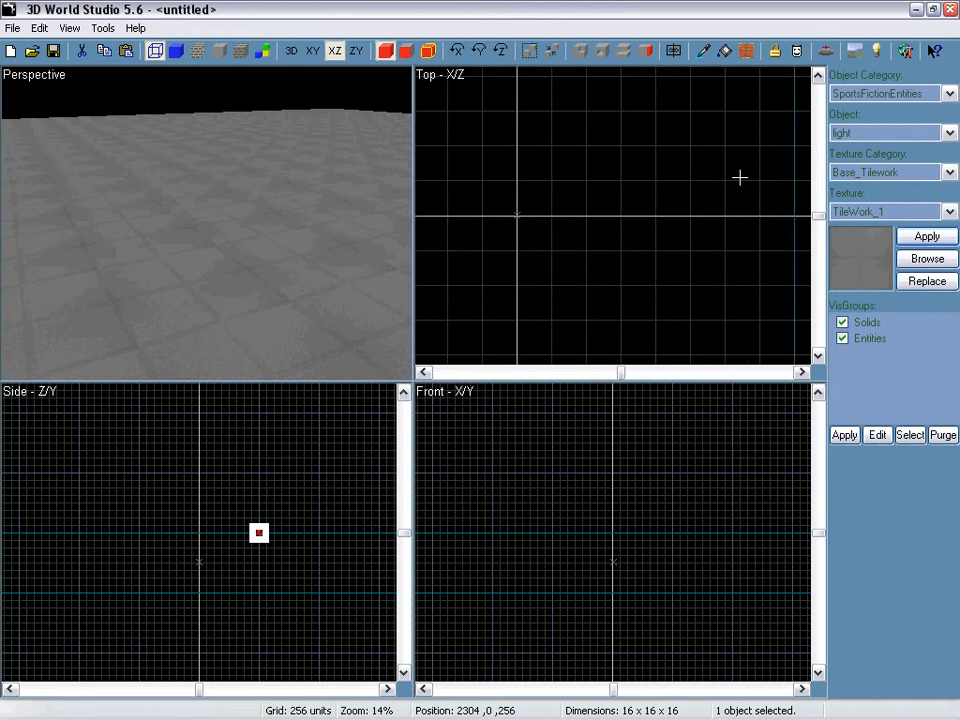
{"action": "scroll", "coordinate": [738, 175], "scroll_direction": "up", "scroll_amount": 3}
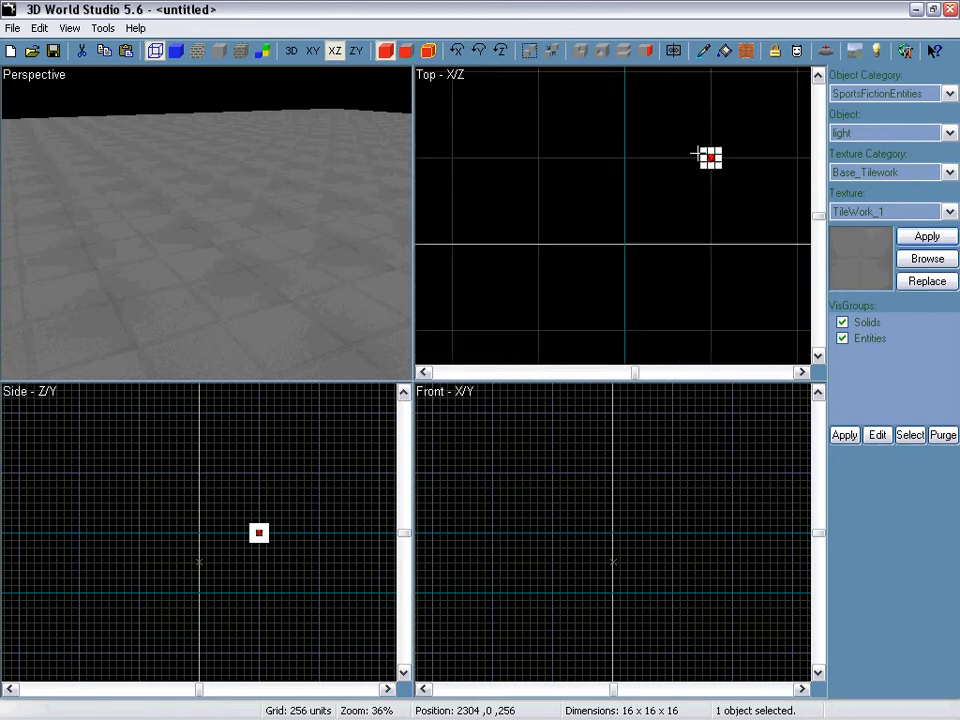
Step: Move the light onto the floor in the Top view to position 1792, 0, 256 and delete it
{"action": "left_click_drag", "start_coordinate": [669, 179], "coordinate": [501, 193]}
{"action": "scroll", "coordinate": [501, 193], "scroll_direction": "down", "scroll_amount": 2}
{"action": "scroll", "coordinate": [501, 193], "scroll_direction": "up", "scroll_amount": 2}
{"action": "key", "text": "Left"}
{"action": "key", "text": "Left"}
{"action": "scroll", "coordinate": [521, 162], "scroll_direction": "left", "scroll_amount": 3}
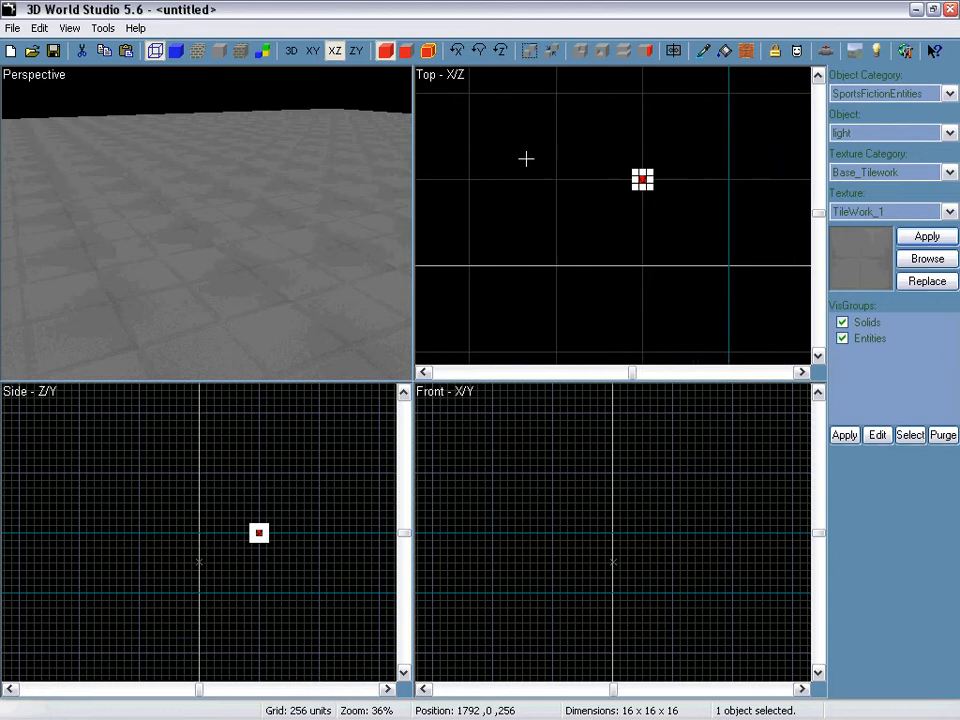
{"action": "key", "text": "Delete"}
{"action": "scroll", "coordinate": [628, 154], "scroll_direction": "down", "scroll_amount": 4}
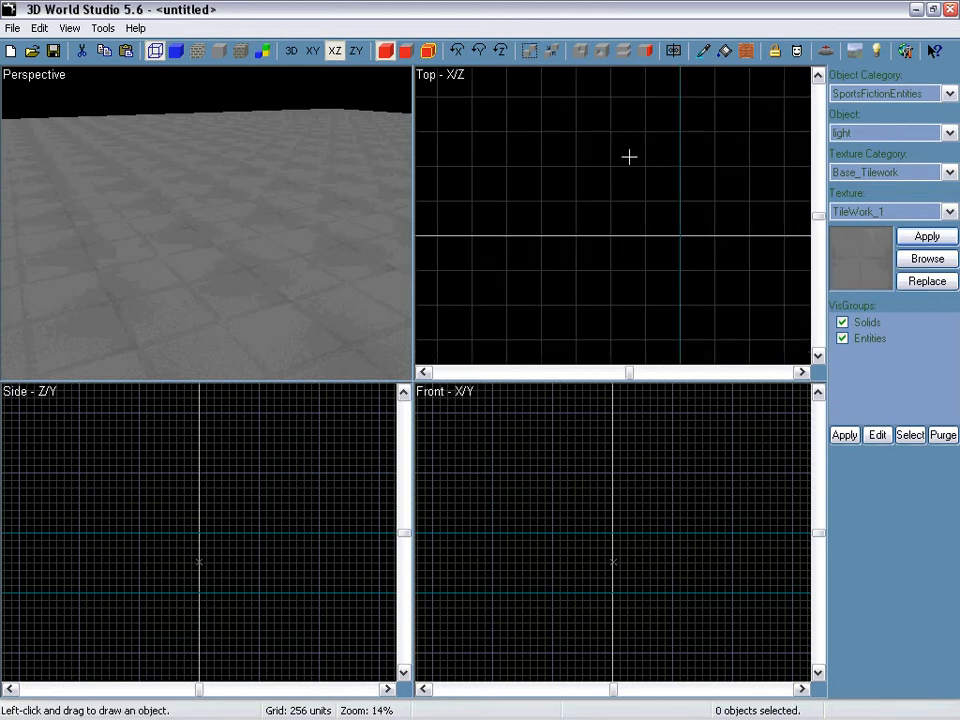
Step: Resize the floor box to 2048 x 256 x 2048 about the origin in the Top view, using a 1024-unit grid
{"action": "left_click", "coordinate": [348, 222]}
{"action": "scroll", "coordinate": [543, 209], "scroll_direction": "down", "scroll_amount": 2}
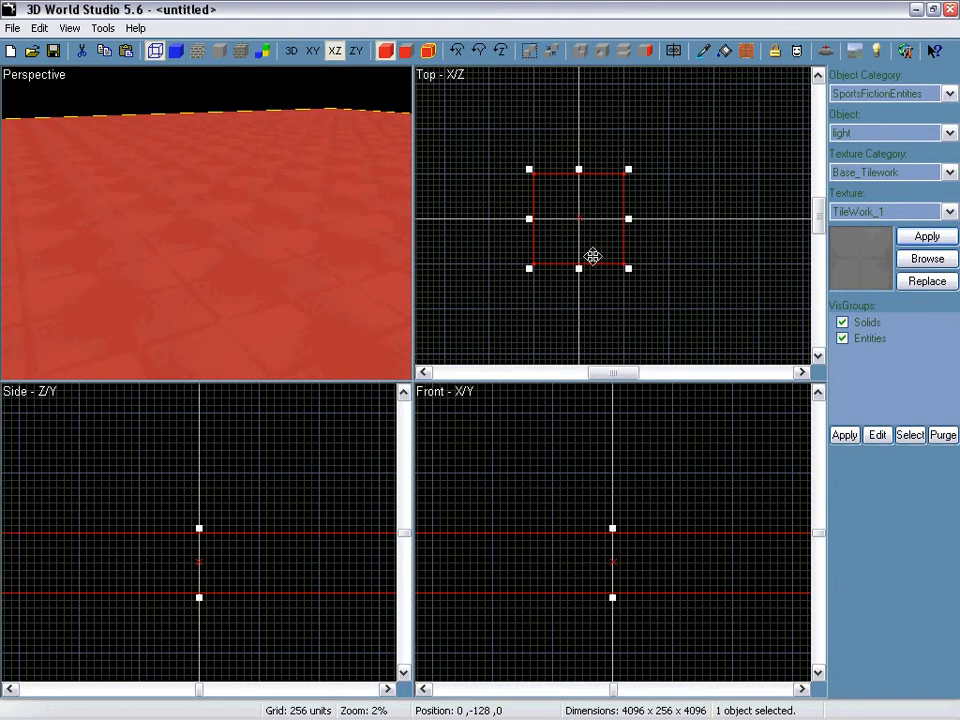
{"action": "key", "text": "bracketleft"}
{"action": "key", "text": "bracketright"}
{"action": "key", "text": "bracketright"}
{"action": "key", "text": "bracketright"}
{"action": "left_click_drag", "start_coordinate": [628, 268], "coordinate": [606, 245]}
{"action": "left_click_drag", "start_coordinate": [527, 170], "coordinate": [553, 191]}
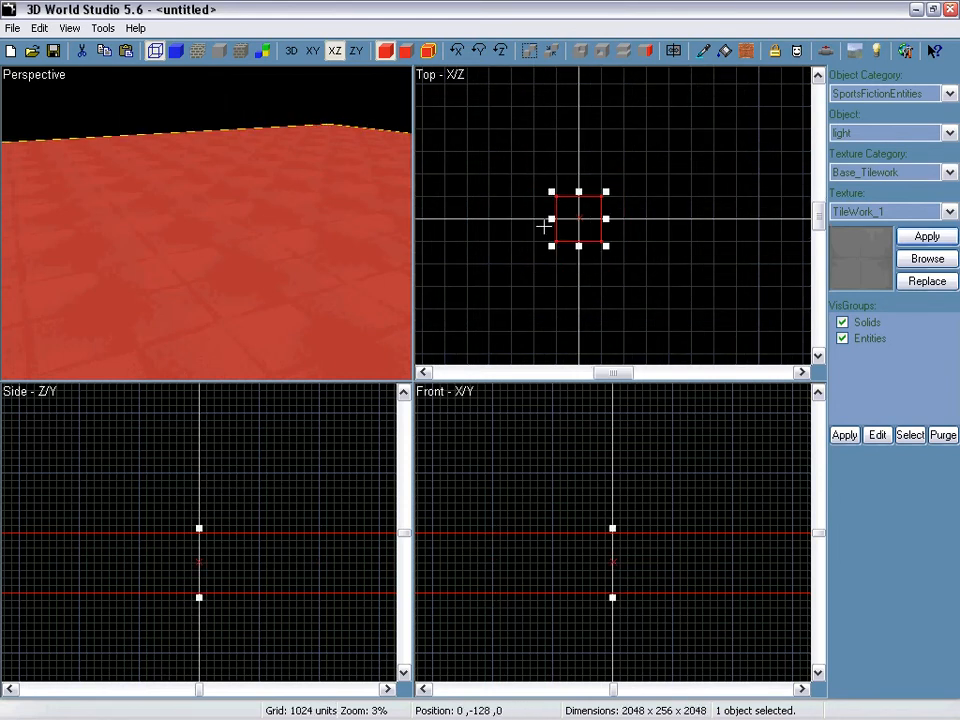
Step: Place a light at the floor's centre using a 512-unit Top view grid and raise it to position 4, 192, 0
{"action": "scroll", "coordinate": [550, 210], "scroll_direction": "up", "scroll_amount": 3}
{"action": "scroll", "coordinate": [561, 206], "scroll_direction": "up", "scroll_amount": 2}
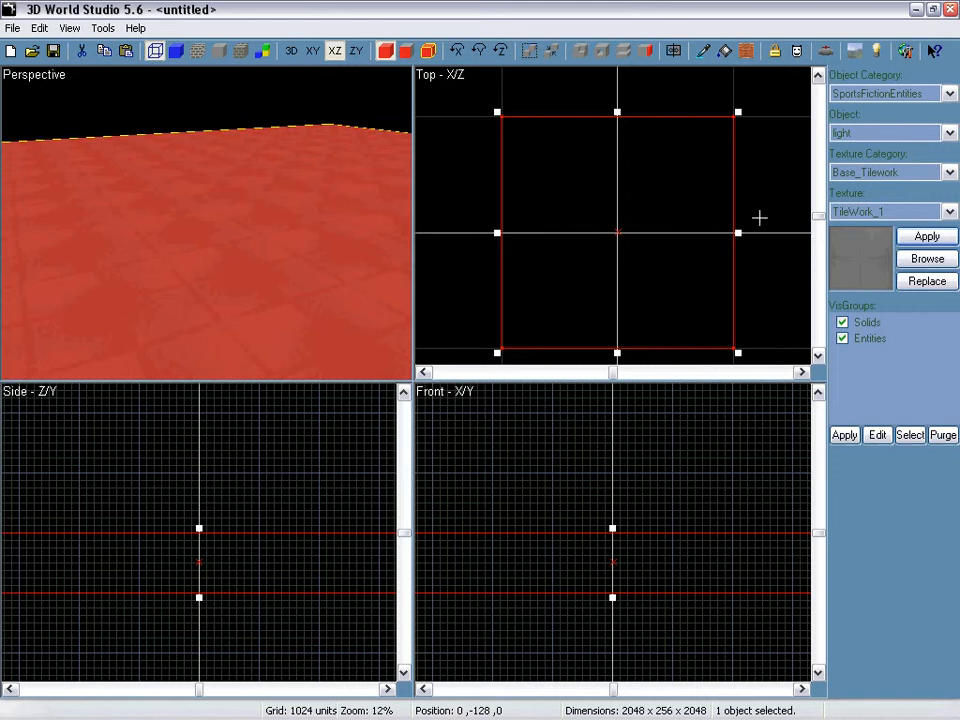
{"action": "key", "text": "bracketleft"}
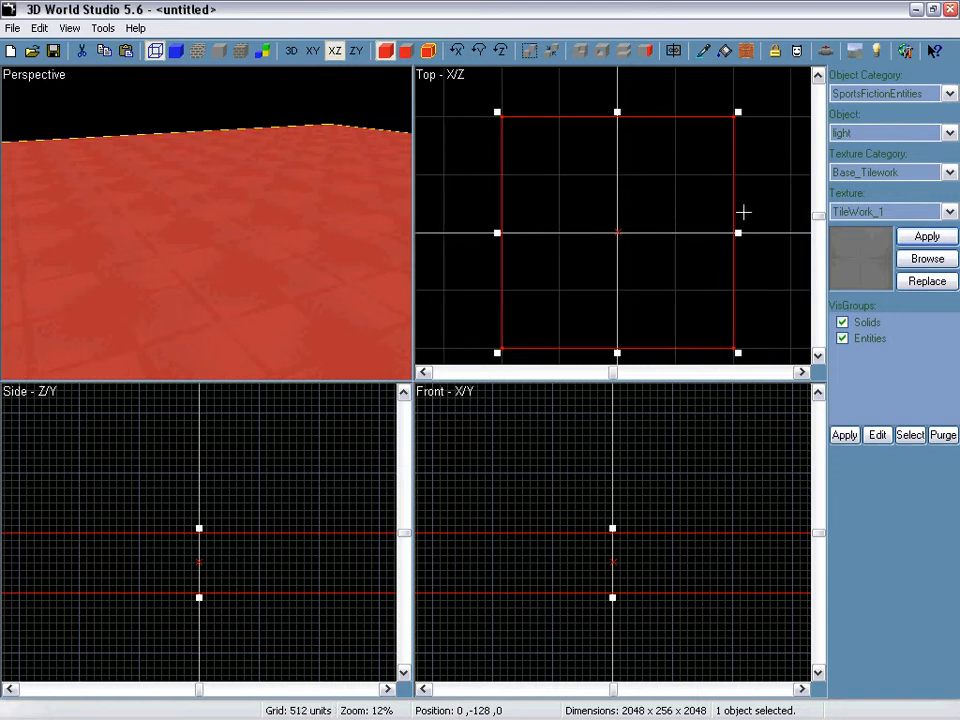
{"action": "left_click", "coordinate": [785, 232]}
{"action": "left_click", "coordinate": [789, 233]}
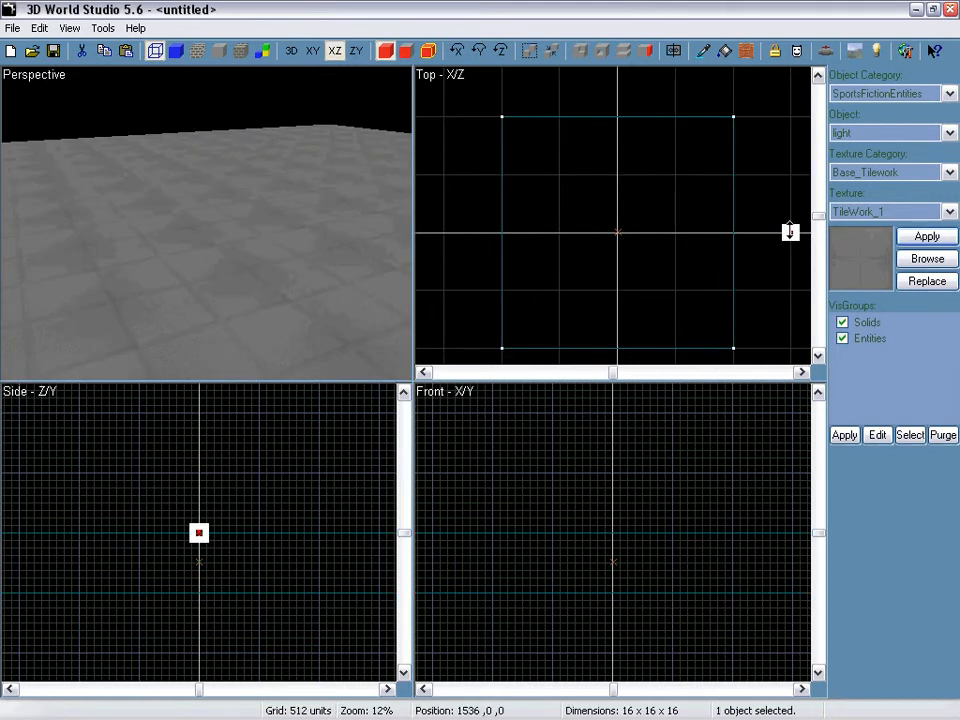
{"action": "left_click_drag", "start_coordinate": [790, 233], "coordinate": [626, 233]}
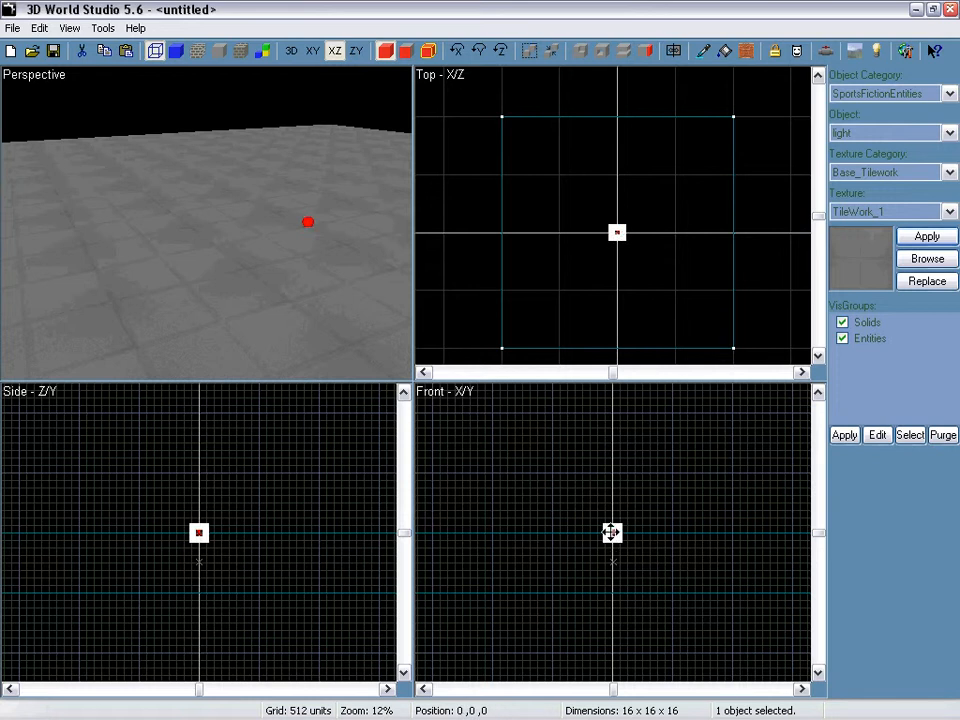
{"action": "left_click_drag", "start_coordinate": [611, 532], "coordinate": [613, 489]}
Step: Turn the Perspective view toward the light above the floor and maximize that view
{"action": "right_click_drag", "start_coordinate": [360, 334], "coordinate": [384, 259]}
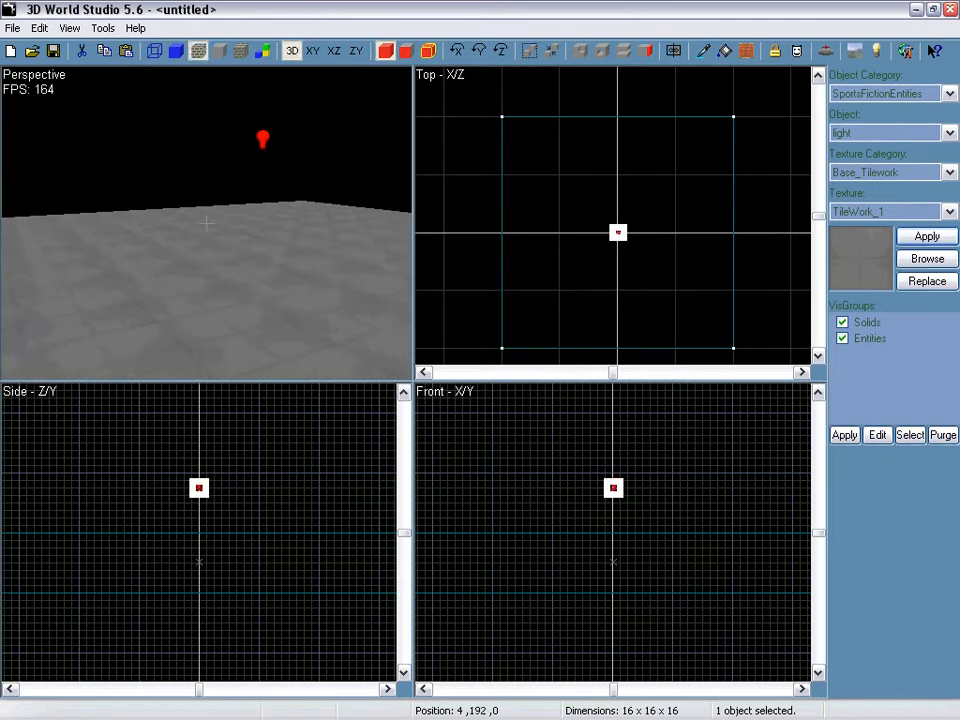
{"action": "key", "text": "w"}
{"action": "right_click_drag", "start_coordinate": [206, 223], "coordinate": [270, 206]}
{"action": "mouse_move", "coordinate": [206, 223]}
{"action": "right_mouse_down"}
{"action": "mouse_move", "coordinate": [197, 205]}
{"action": "mouse_move", "coordinate": [150, 204]}
{"action": "mouse_move", "coordinate": [206, 223]}
{"action": "right_mouse_up"}
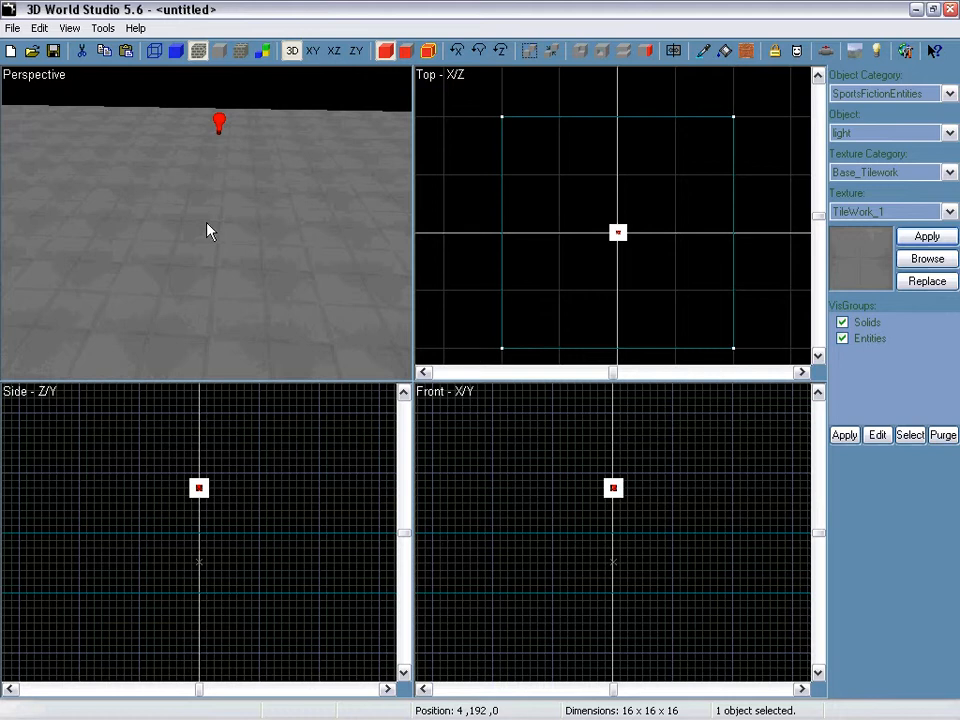
{"action": "key", "text": "shift+z"}
{"action": "right_click_drag", "start_coordinate": [251, 262], "coordinate": [290, 255]}
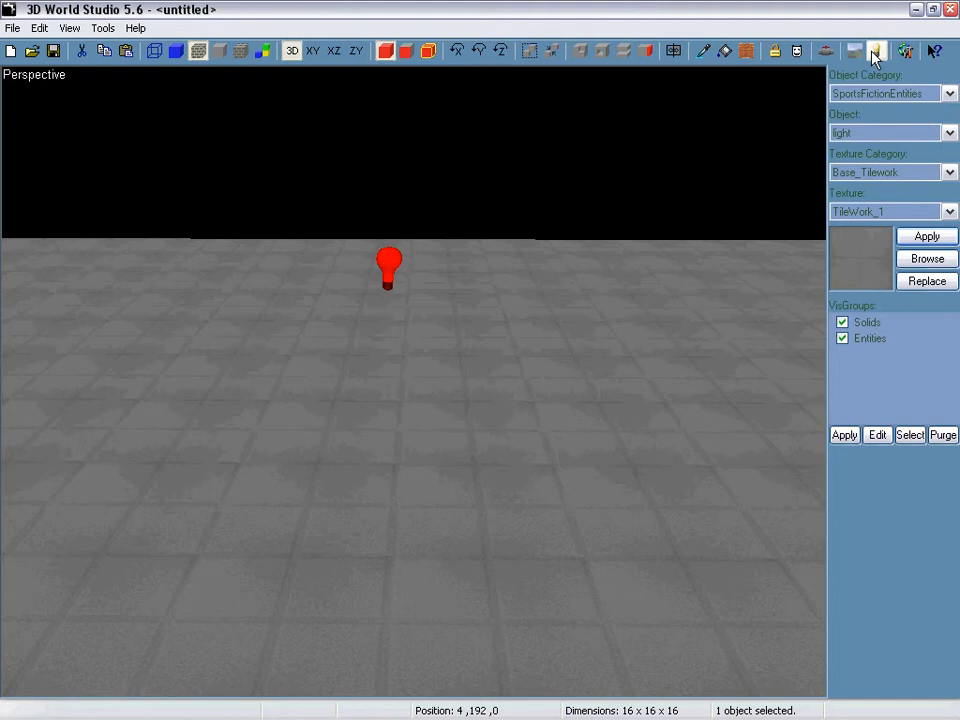
Step: Render the scene's lights with the preset lightmap options and dismiss the rendering progress window
{"action": "left_click", "coordinate": [104, 28]}
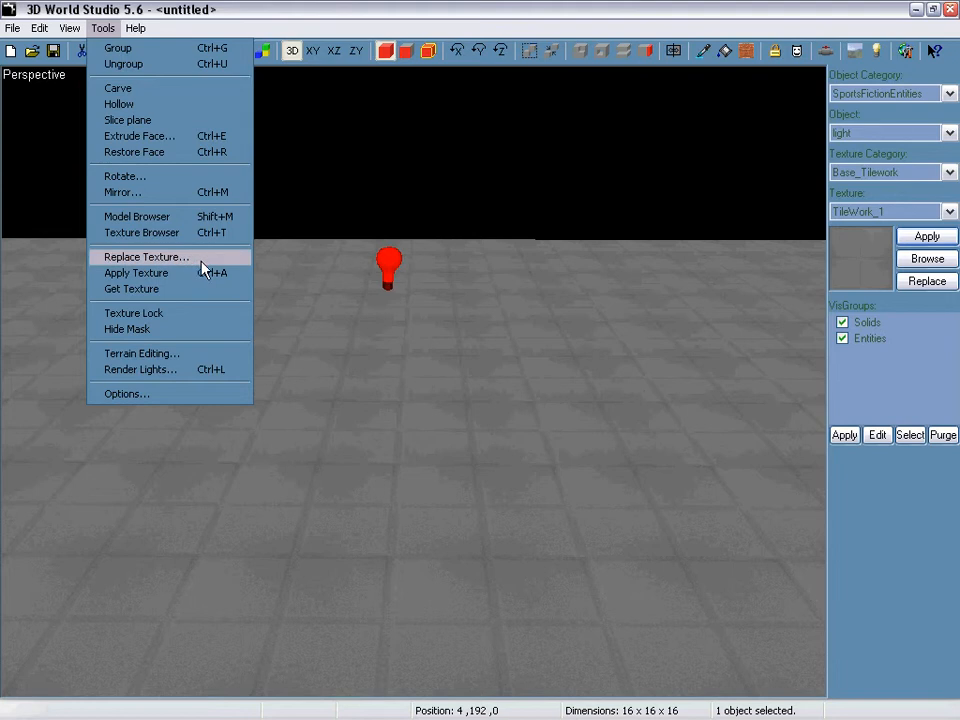
{"action": "left_click", "coordinate": [224, 372]}
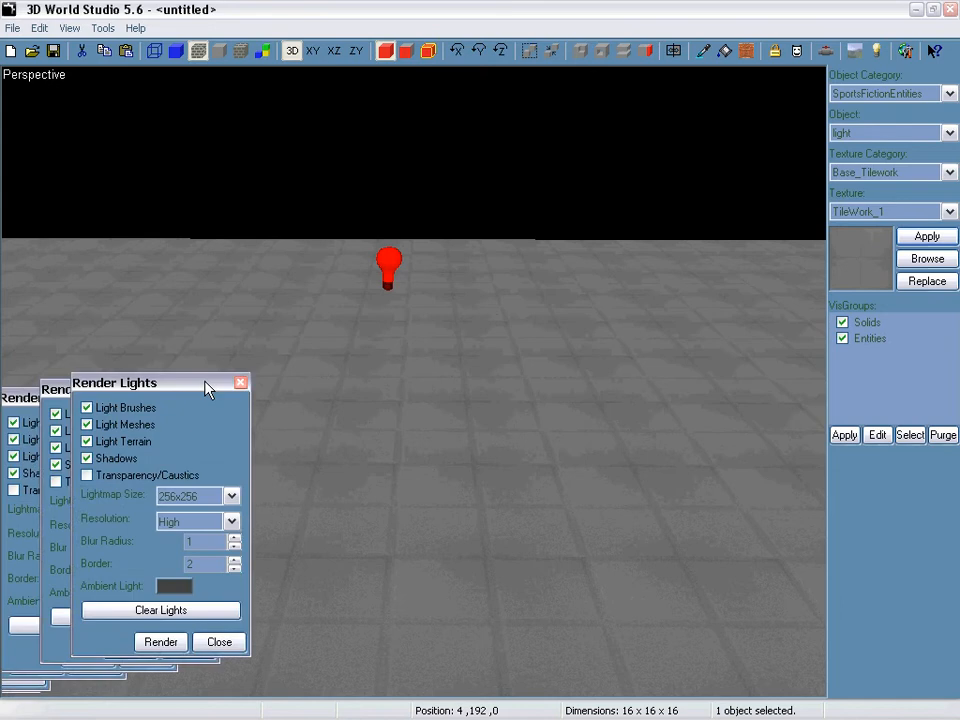
{"action": "left_click_drag", "start_coordinate": [206, 387], "coordinate": [639, 242]}
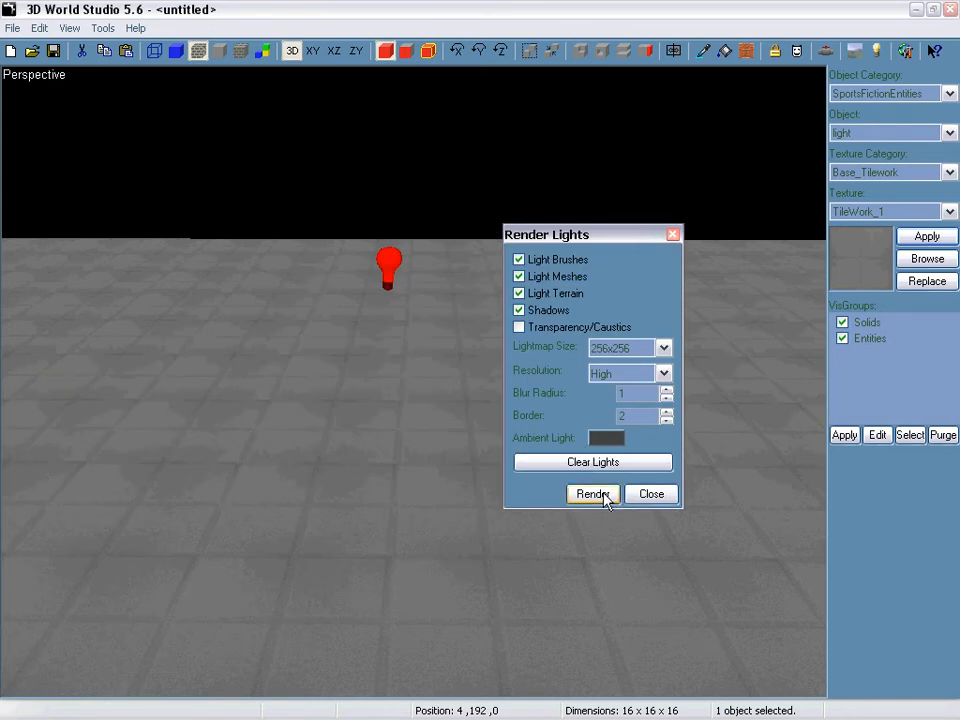
{"action": "left_click", "coordinate": [604, 497]}
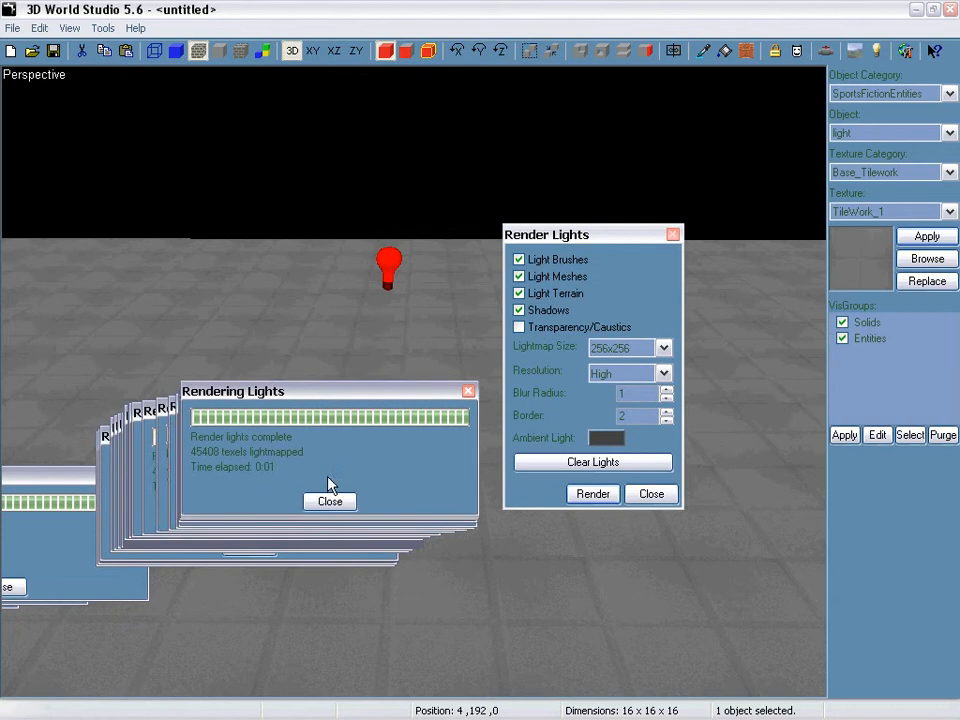
{"action": "left_click", "coordinate": [329, 500]}
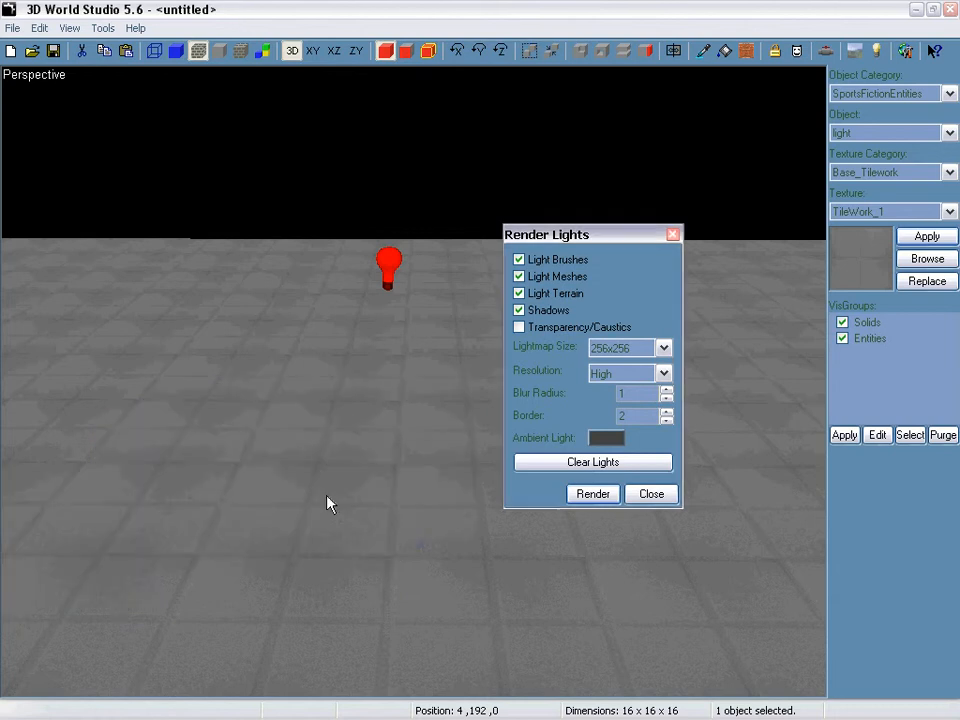
Step: Close the light rendering settings and show the textured floor with its lightmap in the Perspective view
{"action": "left_click", "coordinate": [662, 495]}
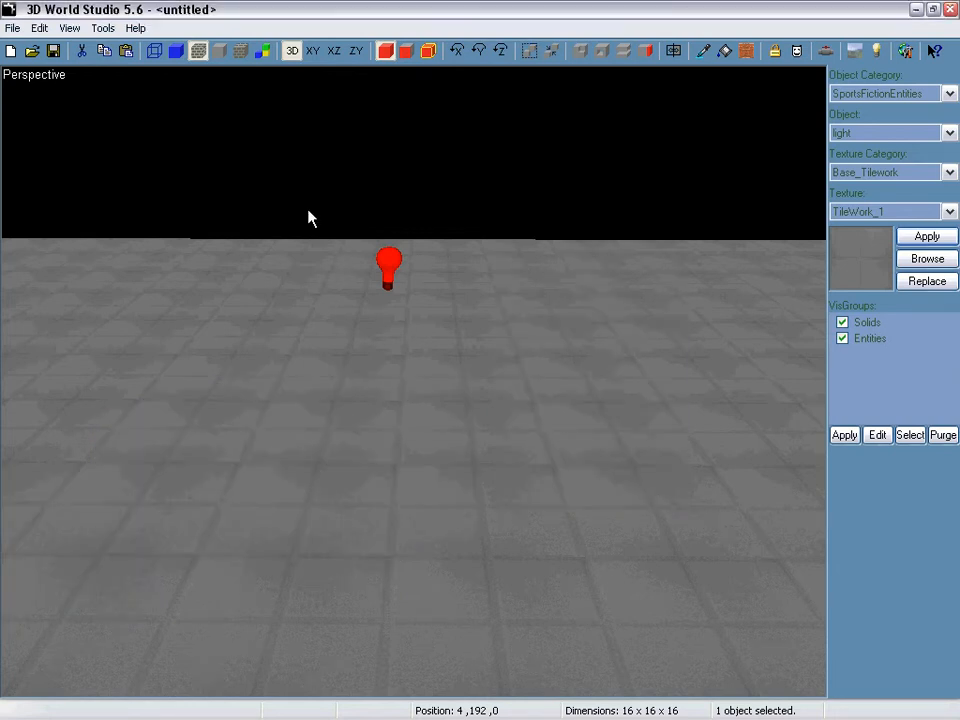
{"action": "left_click", "coordinate": [238, 57]}
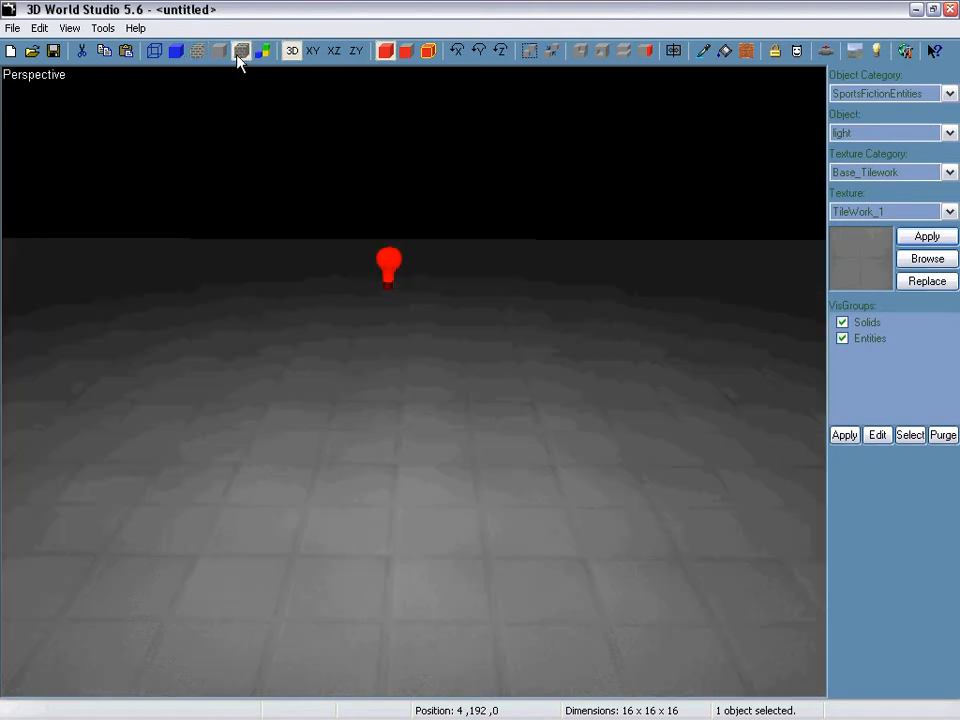
{"action": "right_click_drag", "start_coordinate": [356, 223], "coordinate": [413, 381]}
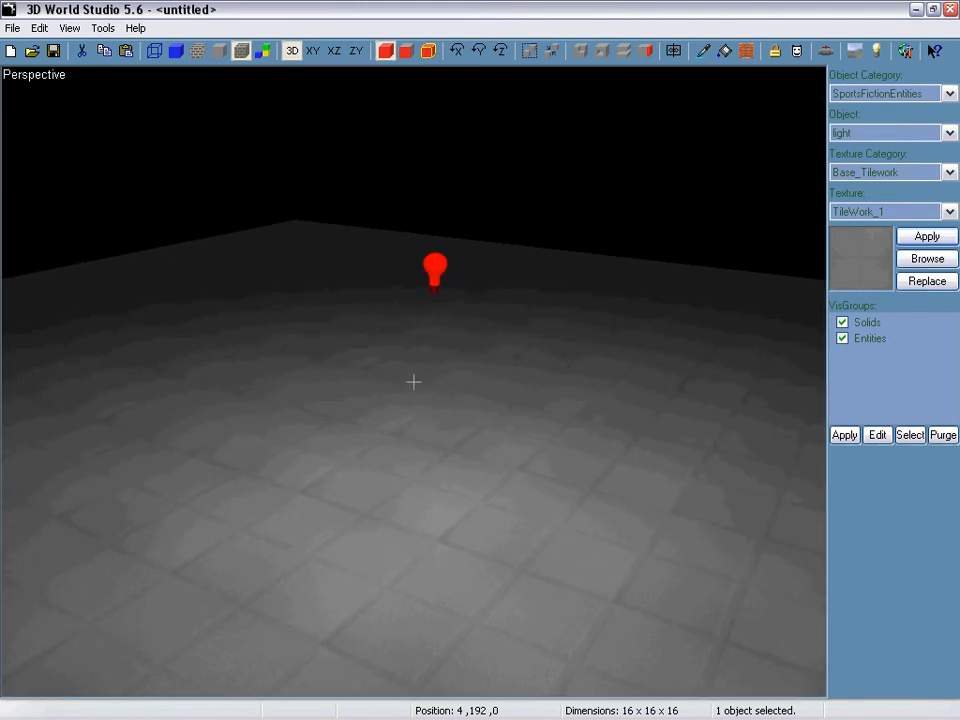
{"action": "mouse_move", "coordinate": [269, 255]}
{"action": "right_mouse_down"}
{"action": "mouse_move", "coordinate": [414, 381]}
{"action": "mouse_move", "coordinate": [401, 388]}
{"action": "right_mouse_up"}
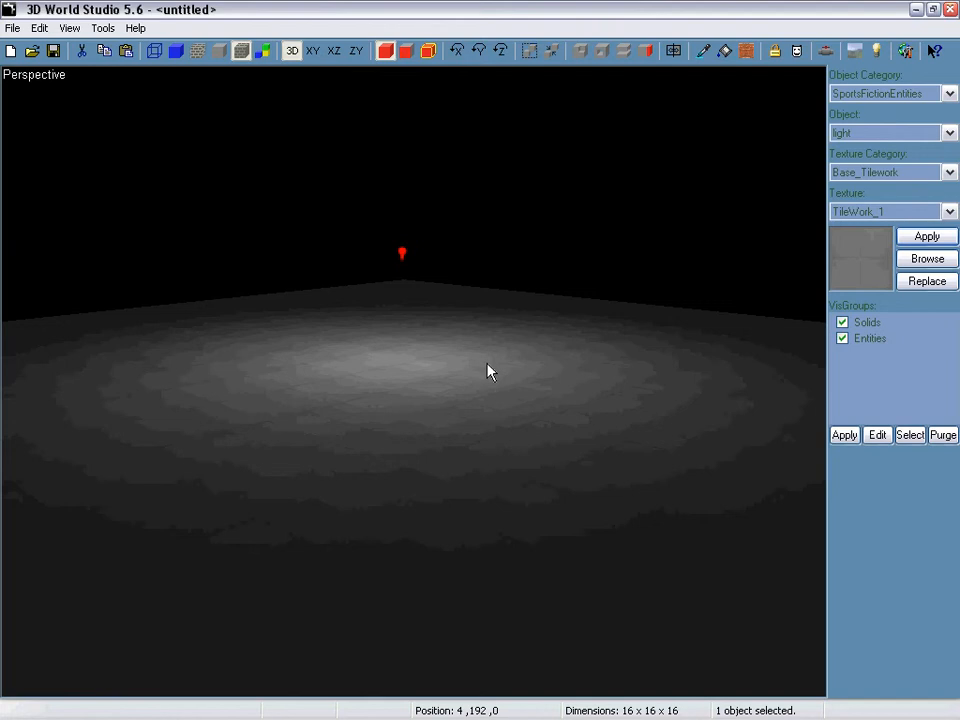
{"action": "key", "text": "F9"}
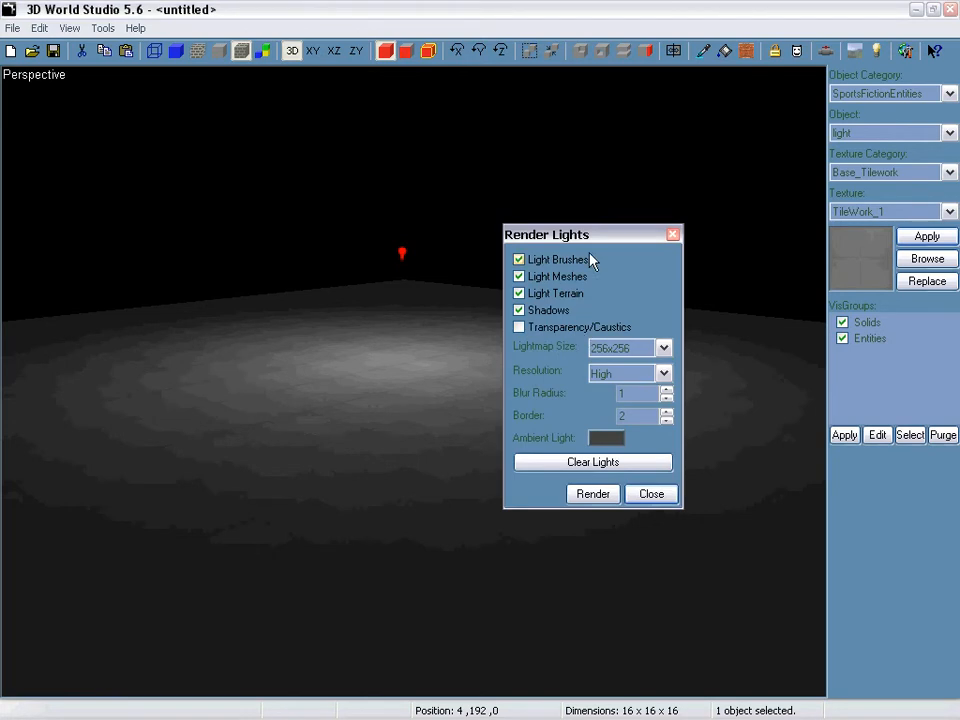
{"action": "left_click_drag", "start_coordinate": [594, 238], "coordinate": [602, 187]}
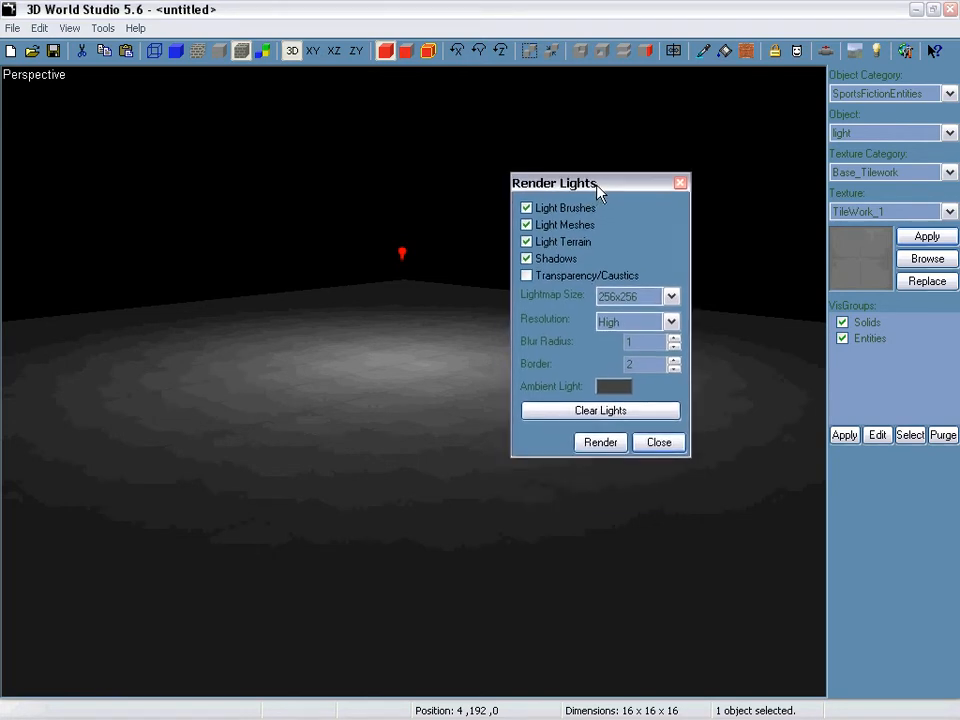
{"action": "left_click", "coordinate": [624, 390]}
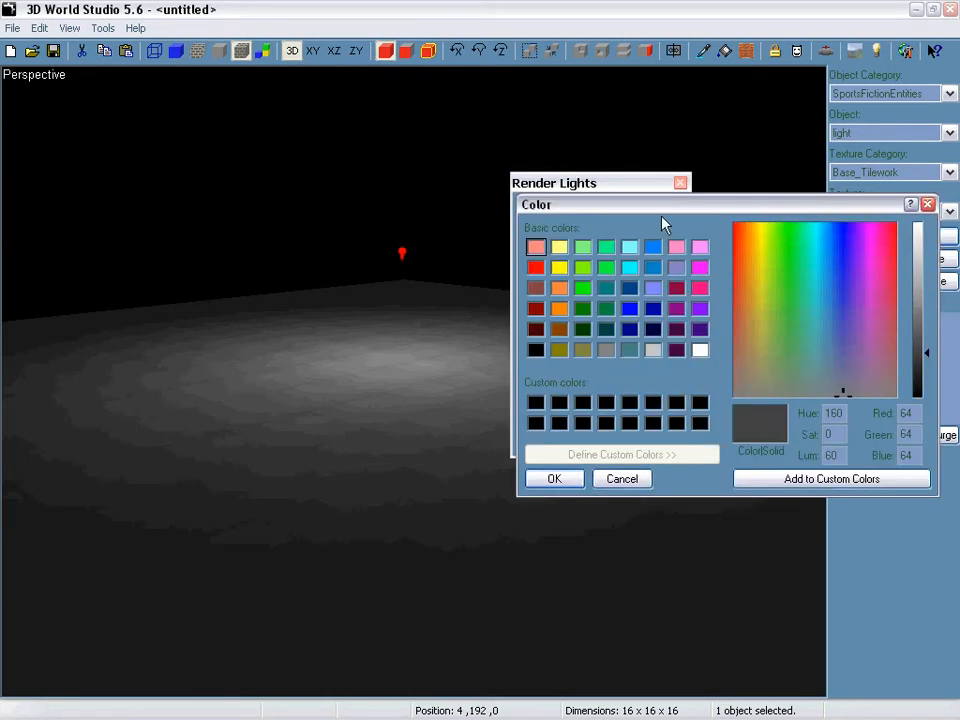
{"action": "left_click_drag", "start_coordinate": [662, 214], "coordinate": [419, 217]}
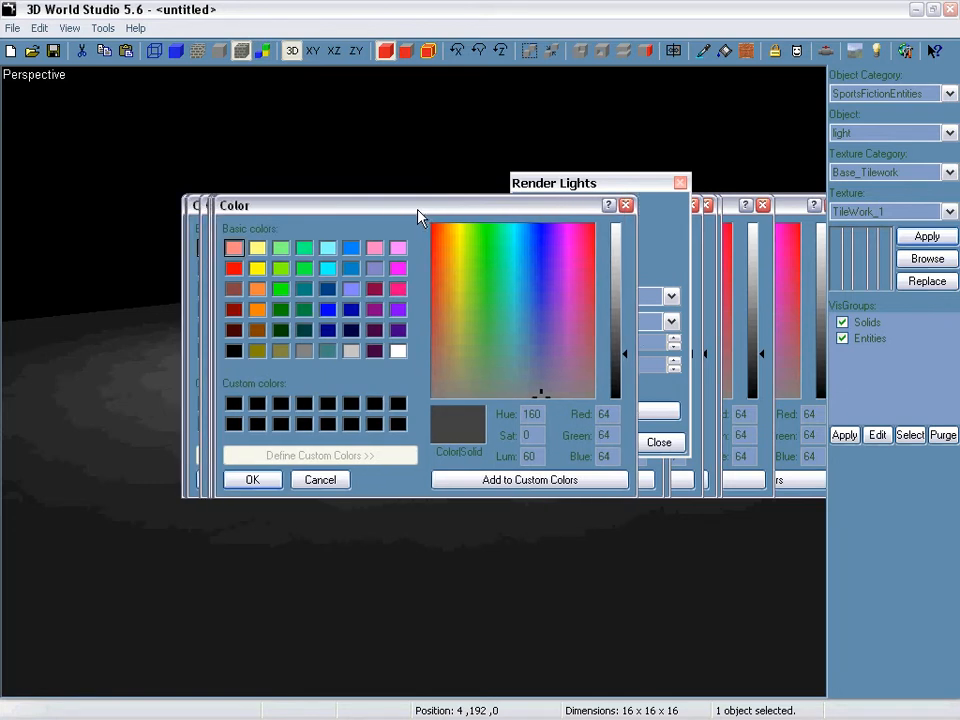
{"action": "left_click", "coordinate": [625, 206]}
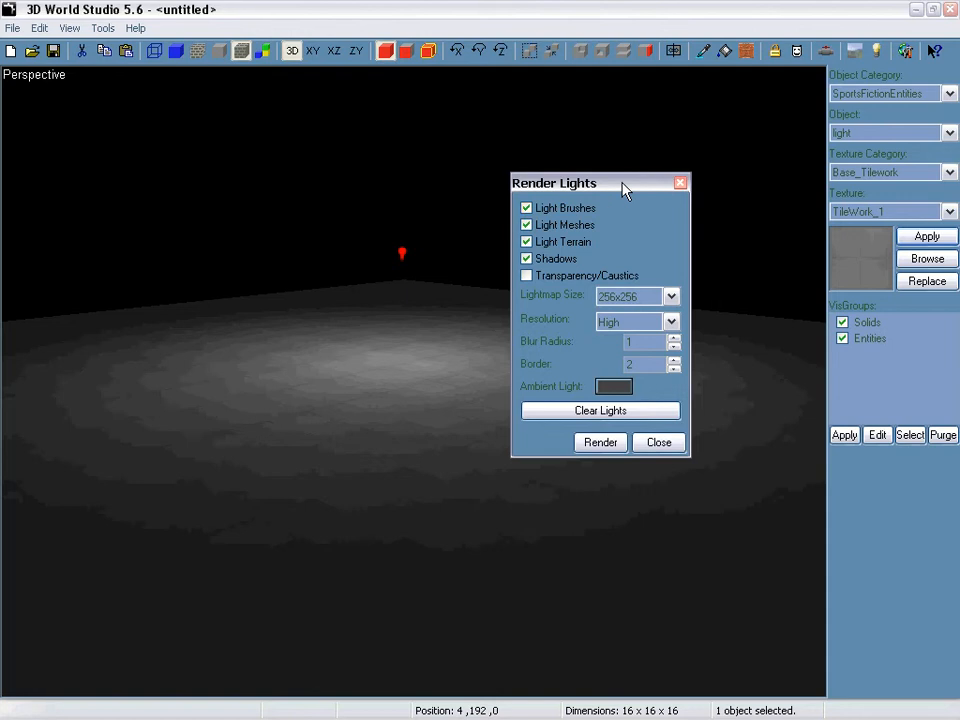
{"action": "left_click_drag", "start_coordinate": [626, 189], "coordinate": [589, 189]}
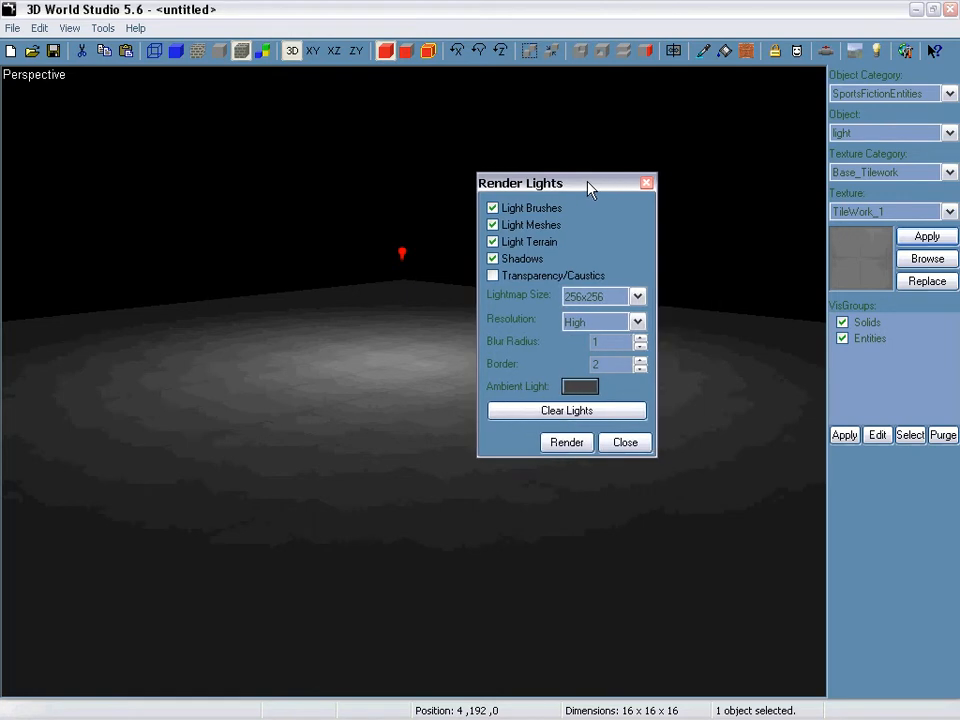
Step: Try to brighten the ambient light to a lighter grey and re-render the scene's lights
{"action": "left_click", "coordinate": [580, 387]}
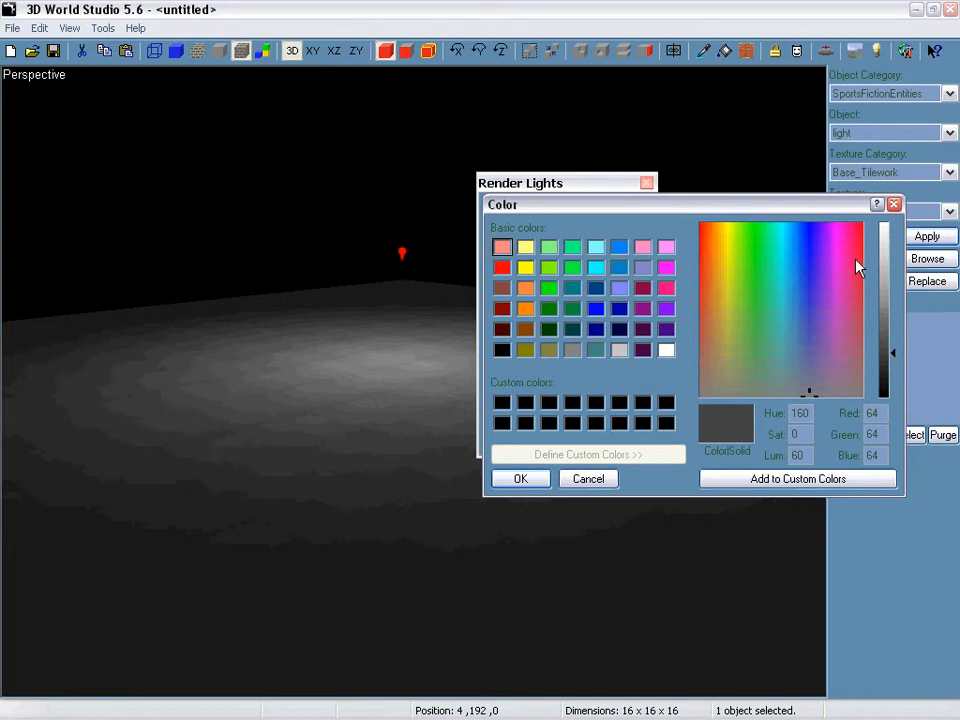
{"action": "left_click", "coordinate": [890, 320]}
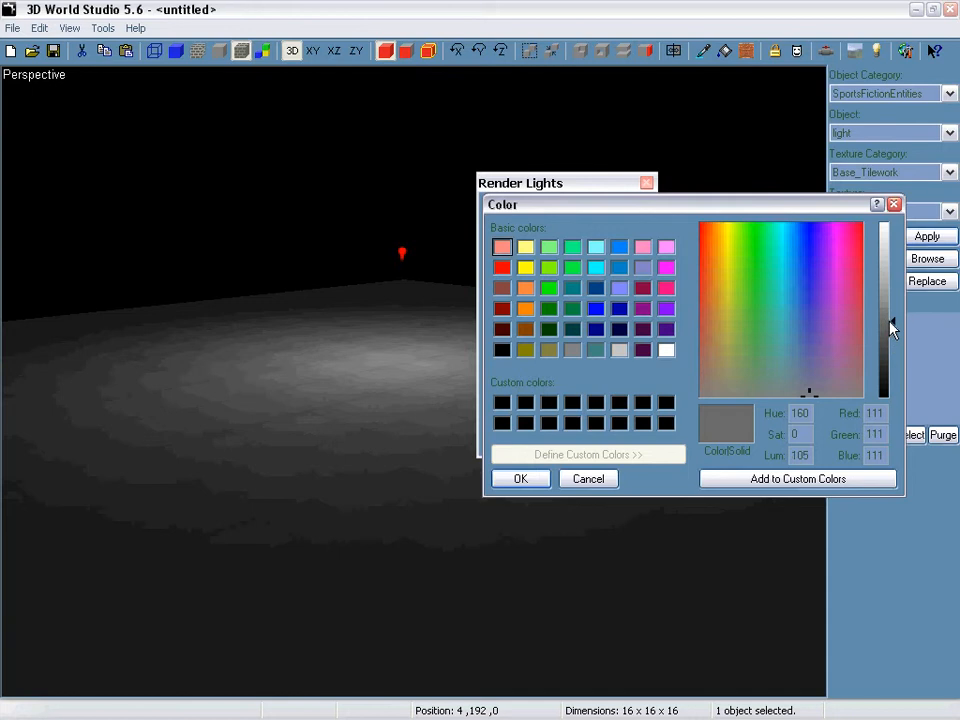
{"action": "left_click", "coordinate": [889, 324]}
{"action": "left_click", "coordinate": [891, 313]}
{"action": "left_click", "coordinate": [894, 204]}
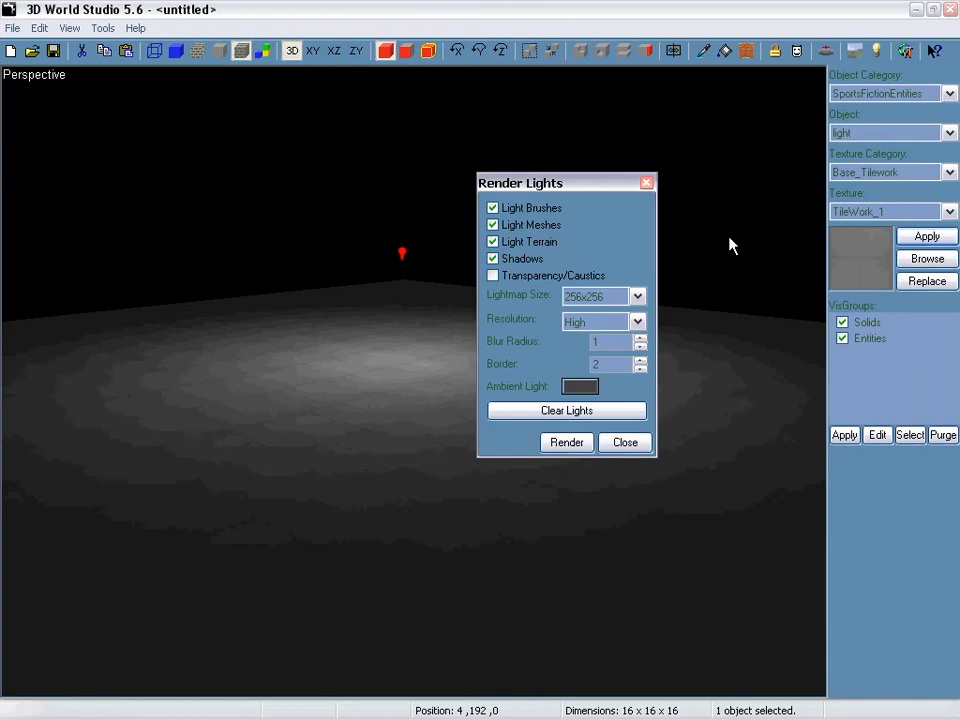
{"action": "left_click", "coordinate": [575, 443]}
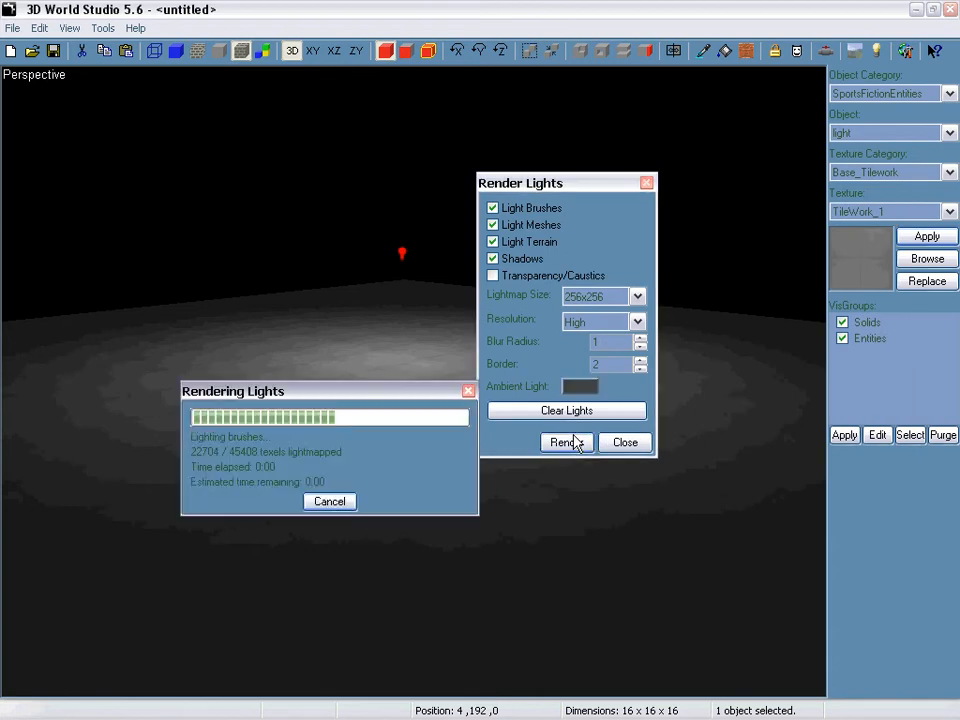
{"action": "left_click", "coordinate": [332, 501]}
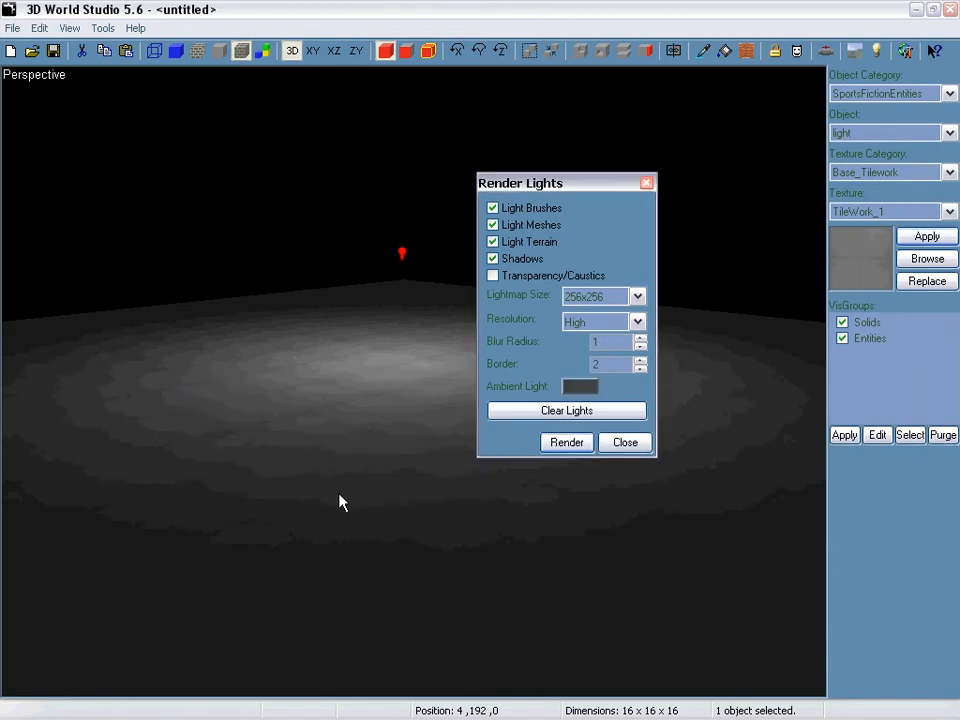
{"action": "left_click", "coordinate": [645, 184]}
{"action": "key", "text": "z"}
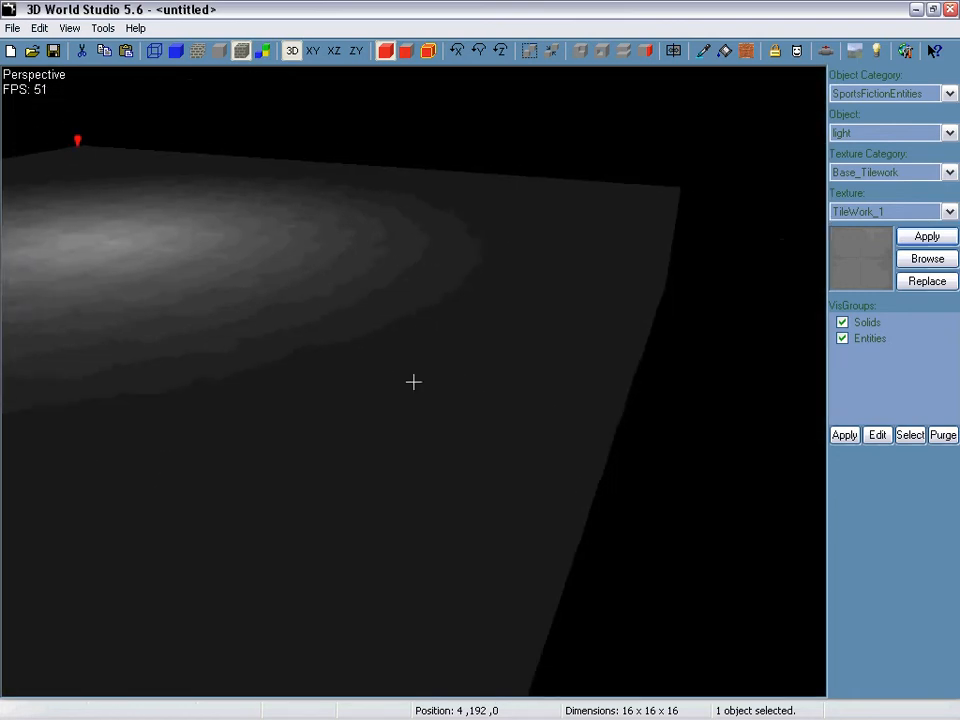
{"action": "key", "text": "z"}
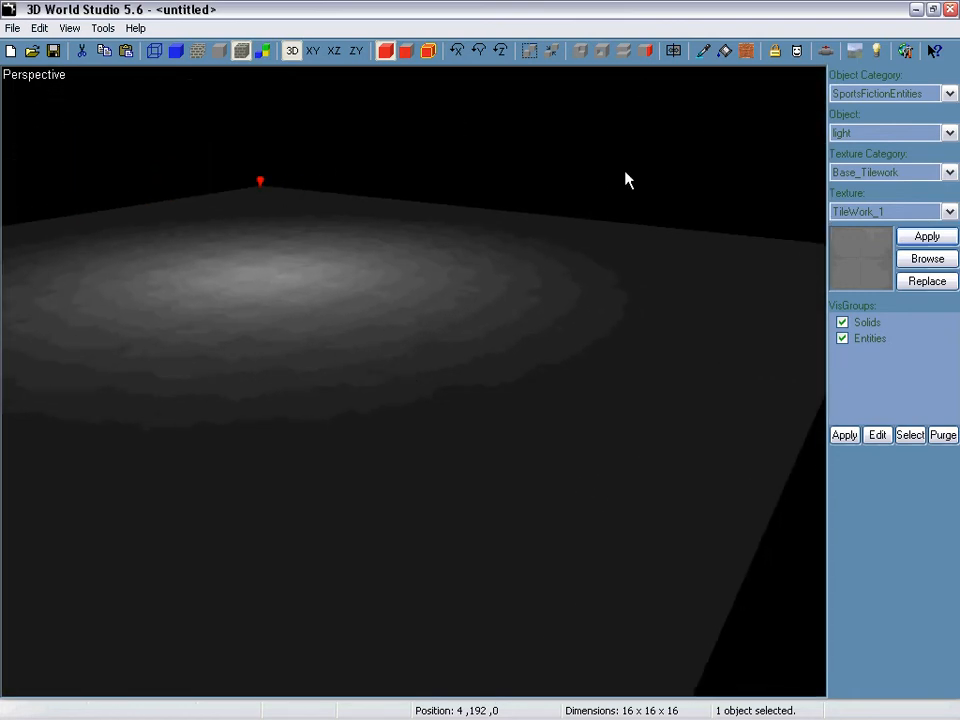
Step: Set the ambient light for light rendering to a light grey of RGB 160, 160, 160
{"action": "key", "text": "ctrl+l"}
{"action": "left_click", "coordinate": [579, 386]}
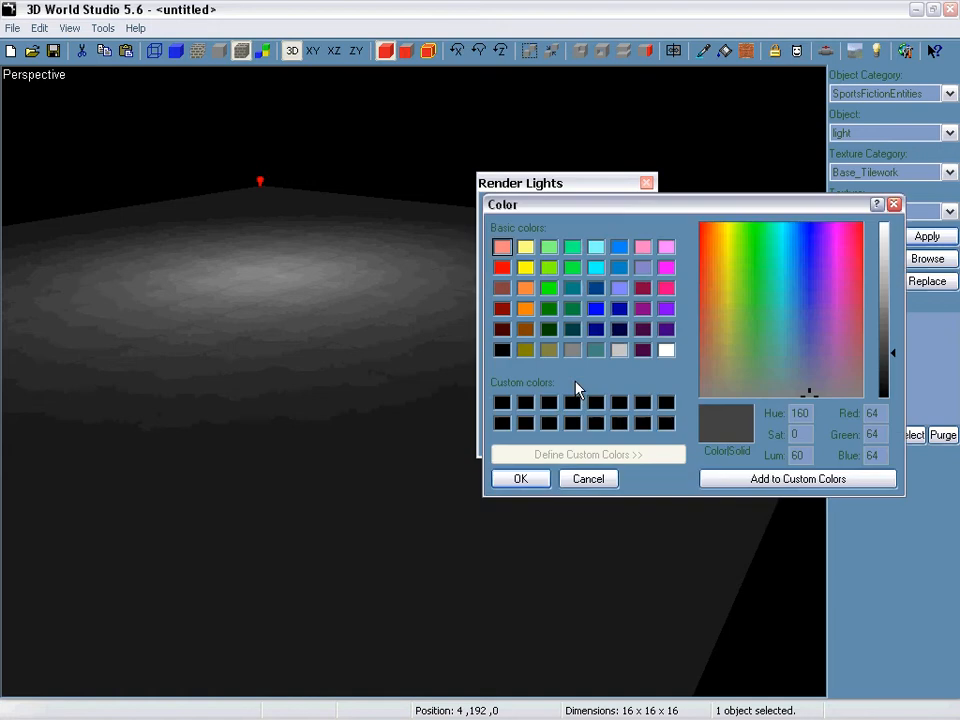
{"action": "left_click", "coordinate": [884, 289]}
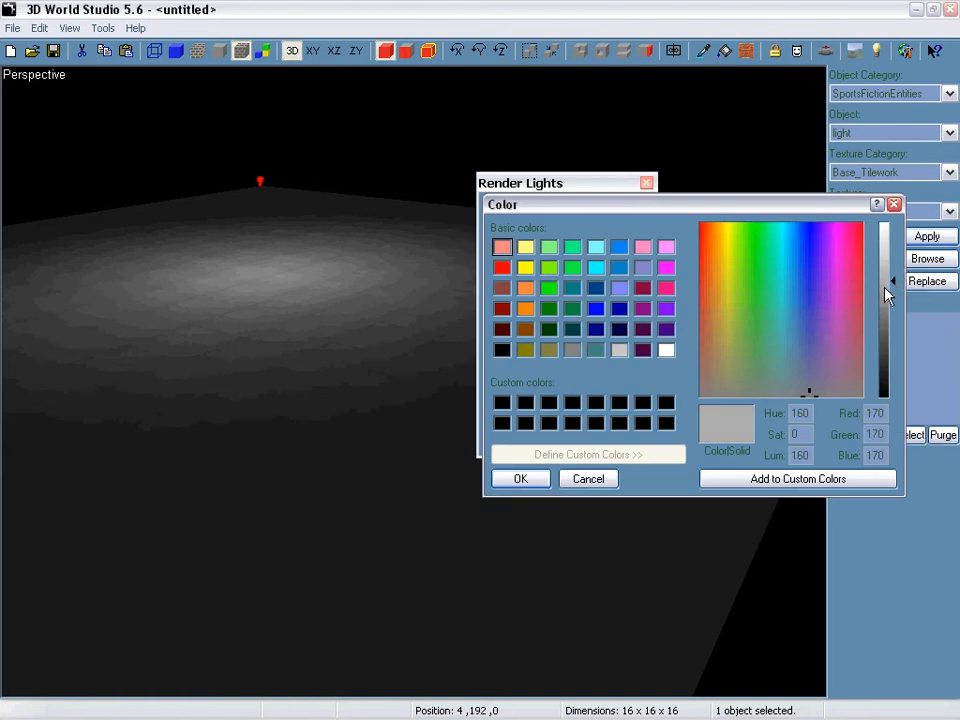
{"action": "left_click", "coordinate": [521, 479]}
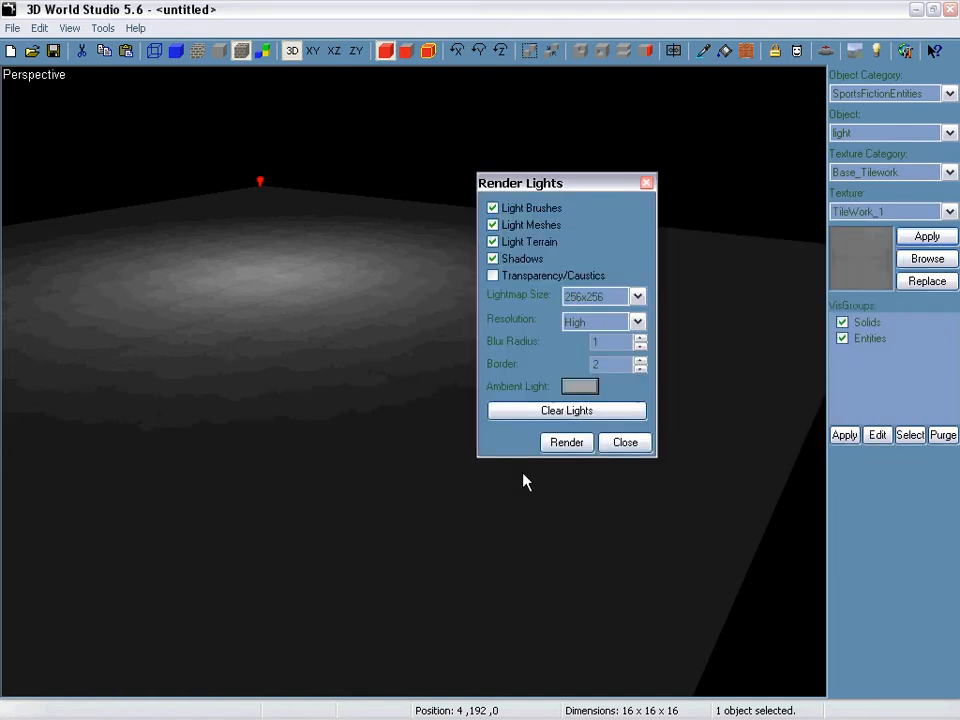
Step: Clear the rendered lights and render them again with the light grey ambient light
{"action": "left_click", "coordinate": [587, 418]}
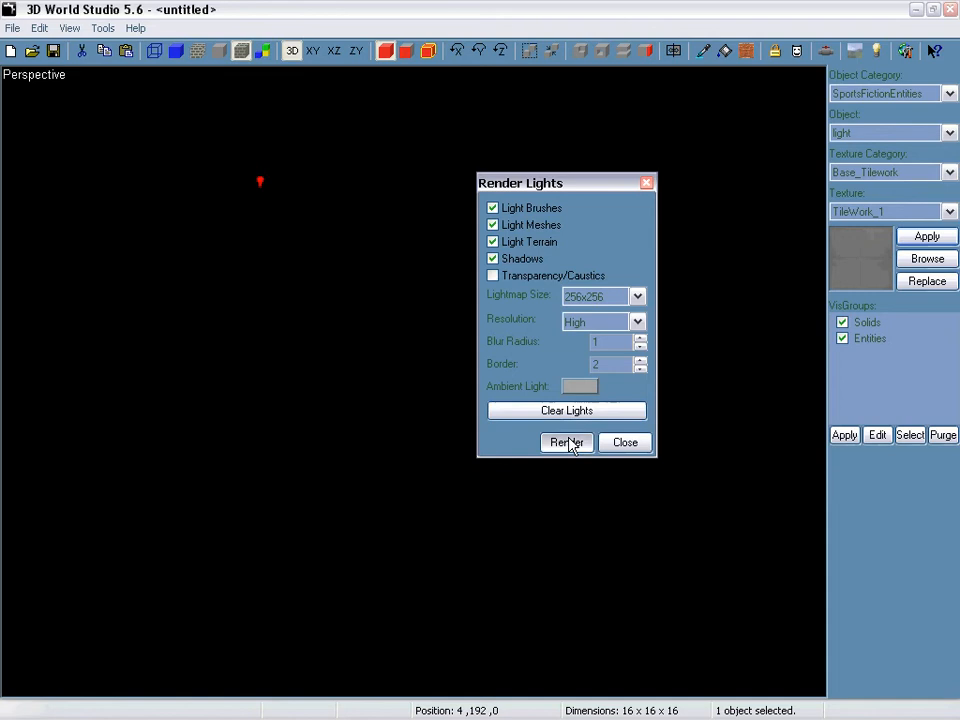
{"action": "left_click", "coordinate": [569, 443]}
{"action": "left_click", "coordinate": [318, 500]}
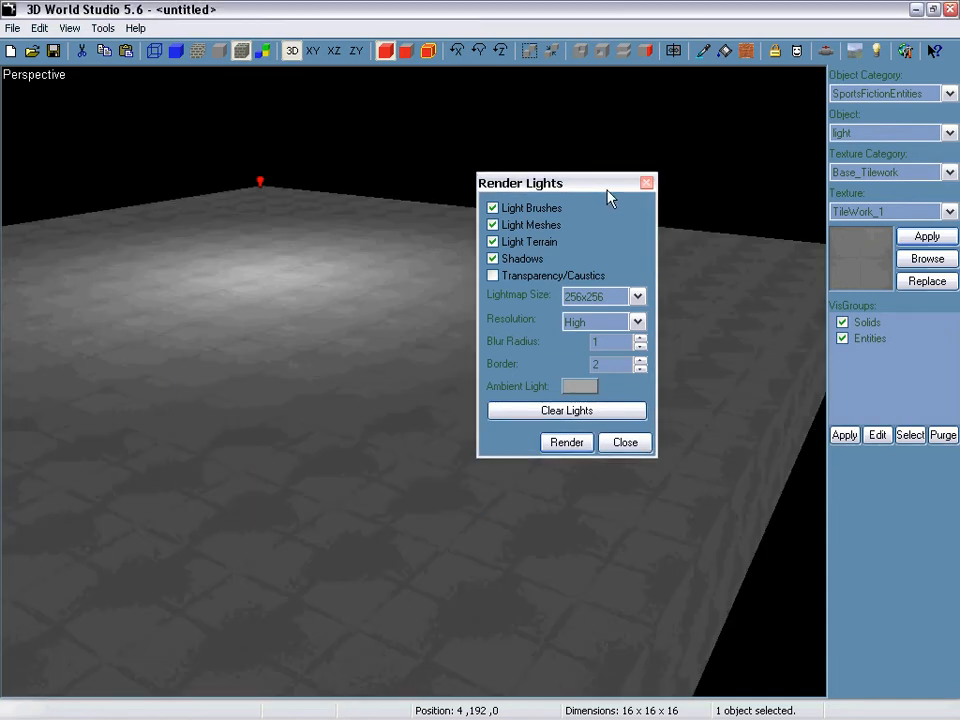
{"action": "left_click", "coordinate": [646, 183]}
Step: Examine the floor's edges, its lit centre and the surroundings of the light from several distances
{"action": "key", "text": "z"}
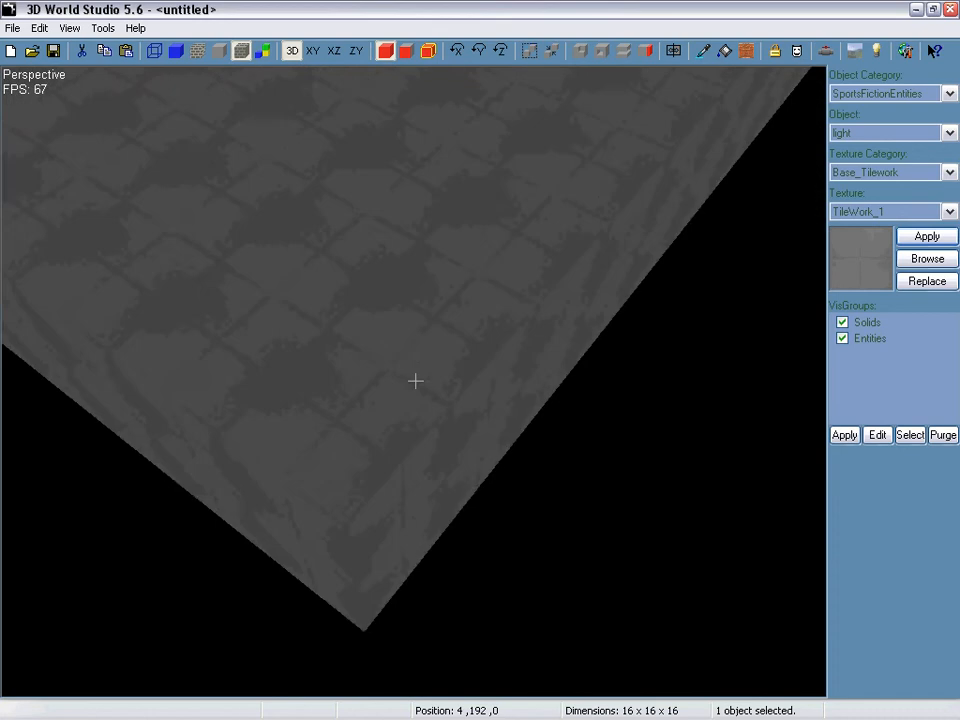
{"action": "key", "text": "w"}
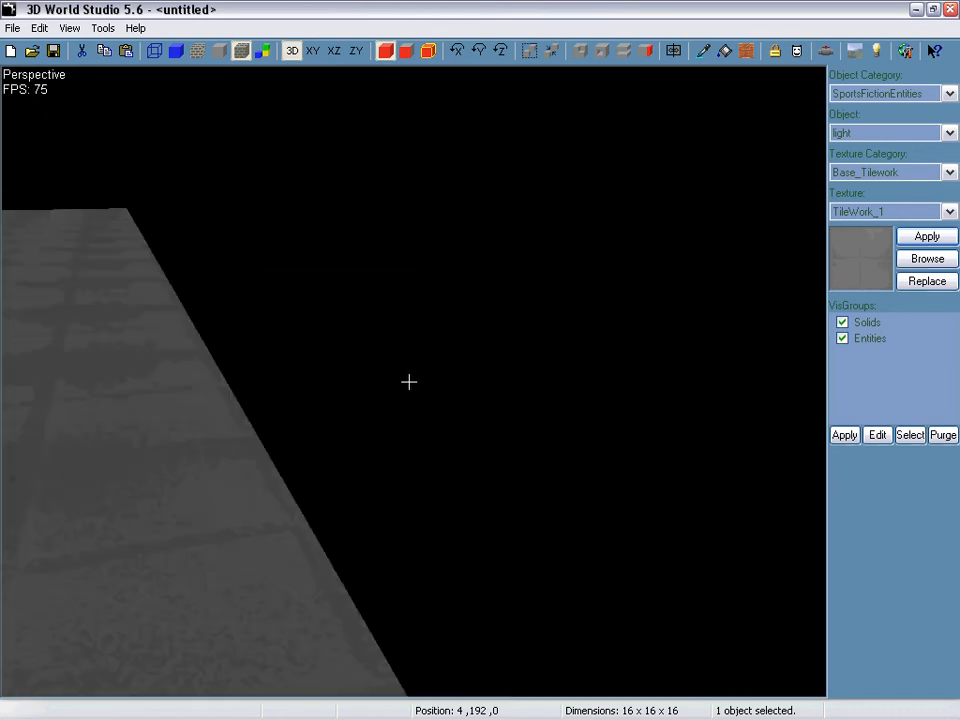
{"action": "key", "text": "w"}
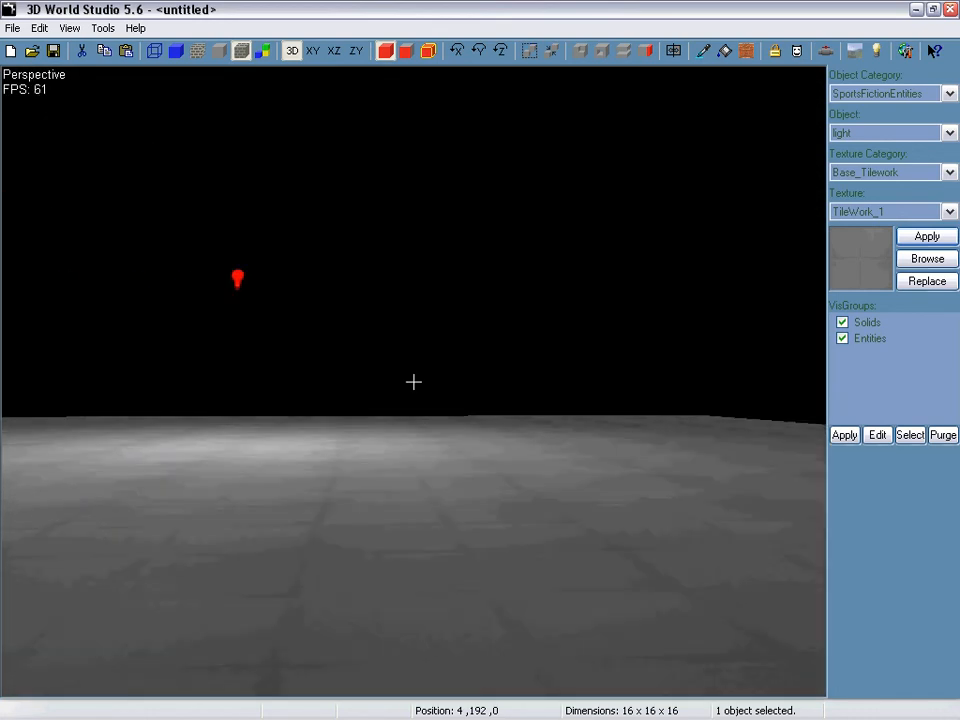
{"action": "key", "text": "w"}
{"action": "key", "text": "s"}
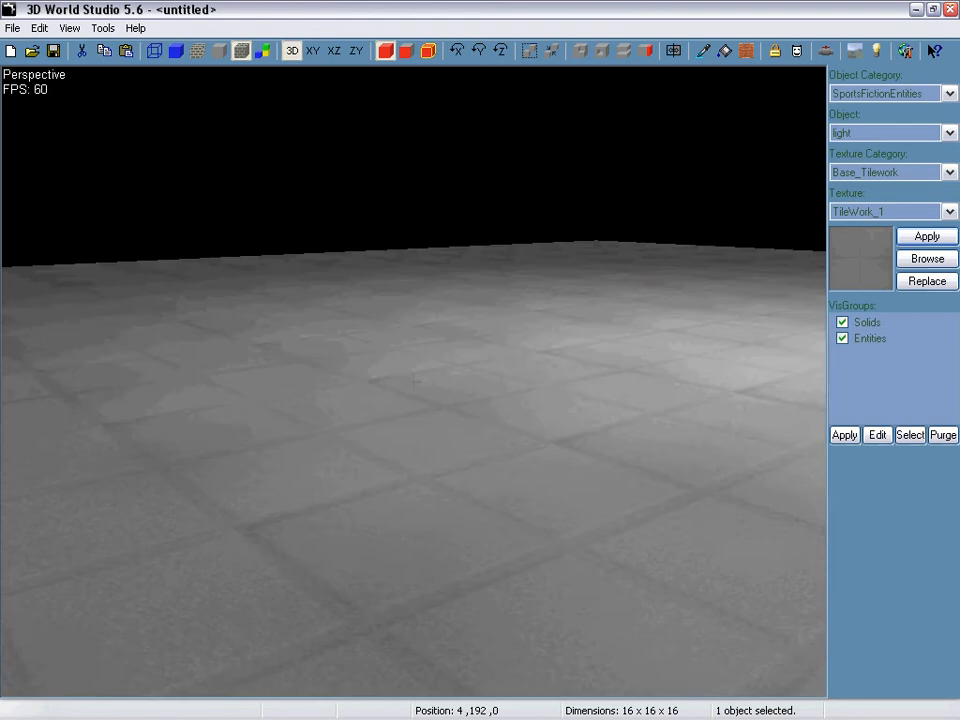
{"action": "key", "text": "s"}
{"action": "key", "text": "s"}
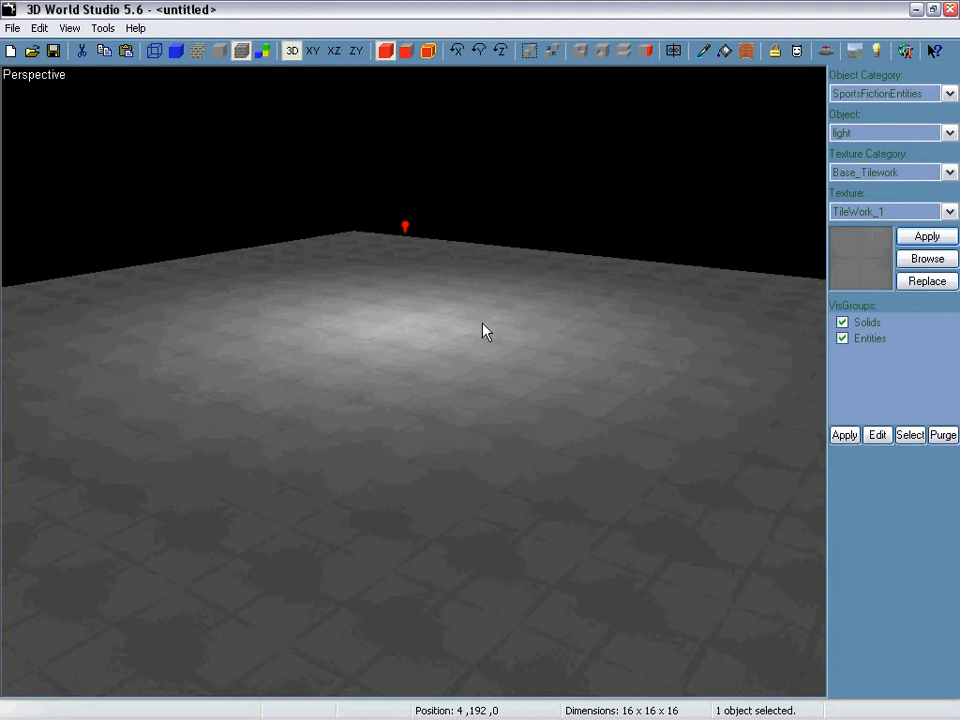
Step: Set the ambient light for light rendering to a darkened brownish orange with hue 17 and saturation 80
{"action": "key", "text": "ctrl+l"}
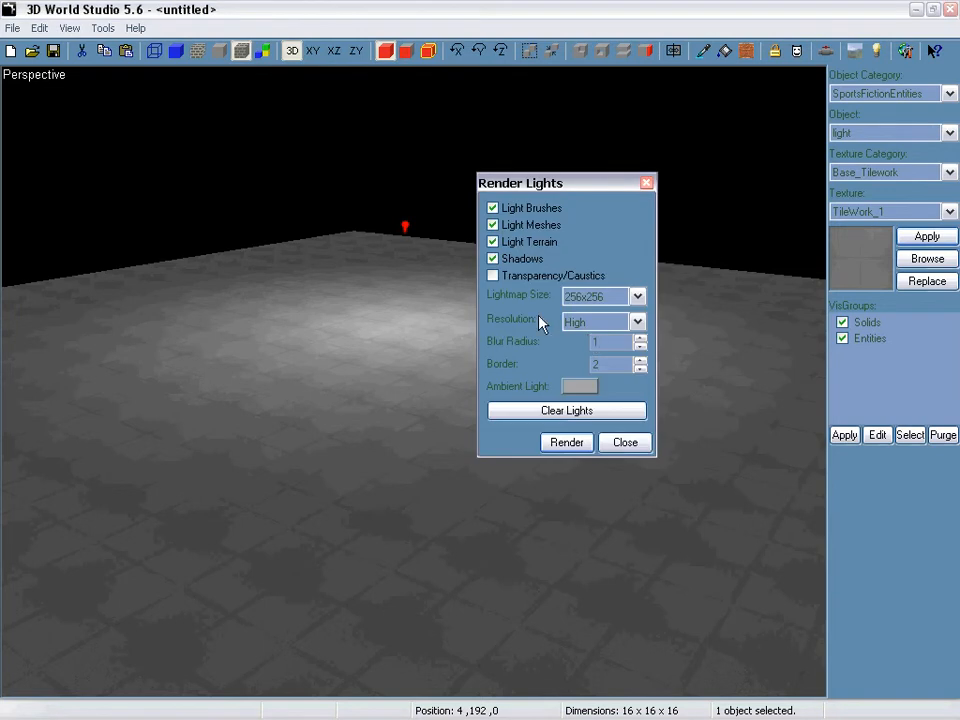
{"action": "left_click", "coordinate": [586, 388]}
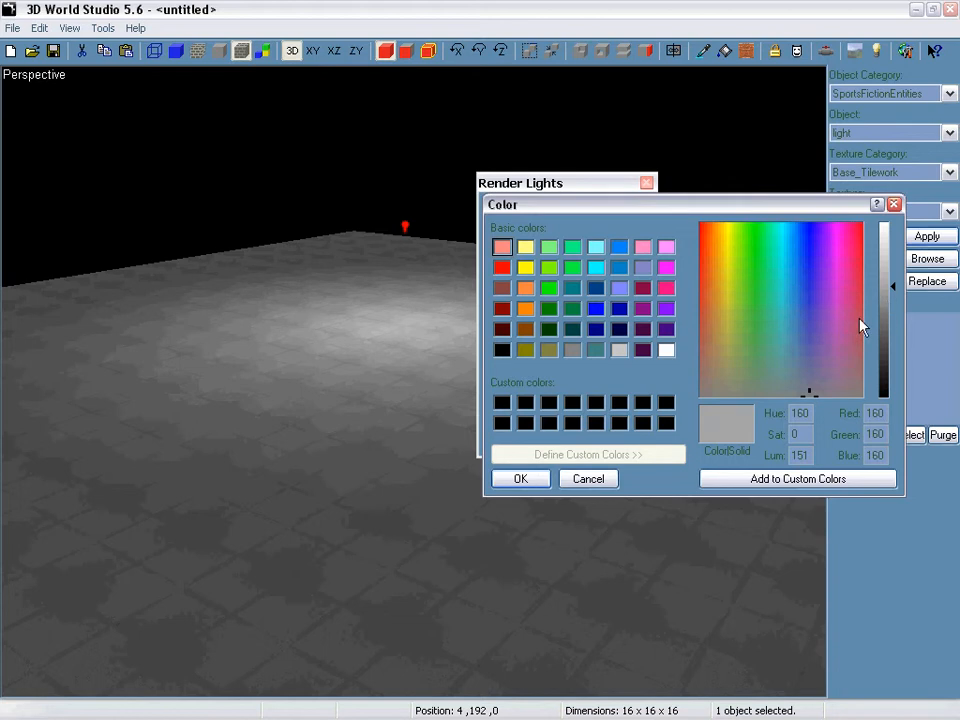
{"action": "left_click_drag", "start_coordinate": [784, 395], "coordinate": [718, 380]}
{"action": "left_click_drag", "start_coordinate": [716, 368], "coordinate": [711, 338]}
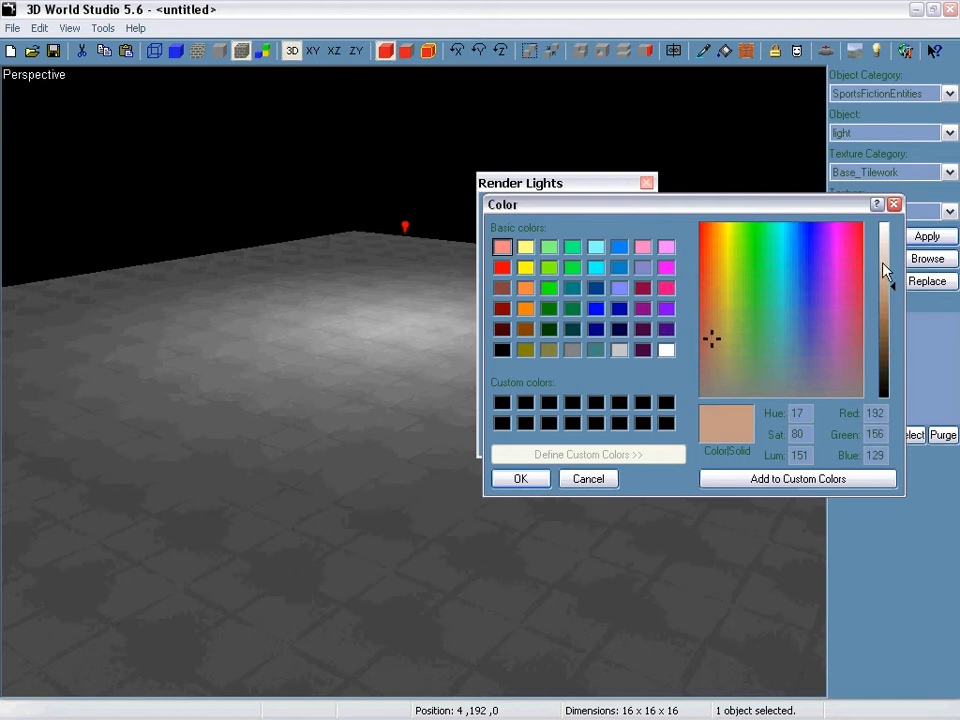
{"action": "left_click_drag", "start_coordinate": [885, 268], "coordinate": [891, 308]}
{"action": "left_click", "coordinate": [548, 480]}
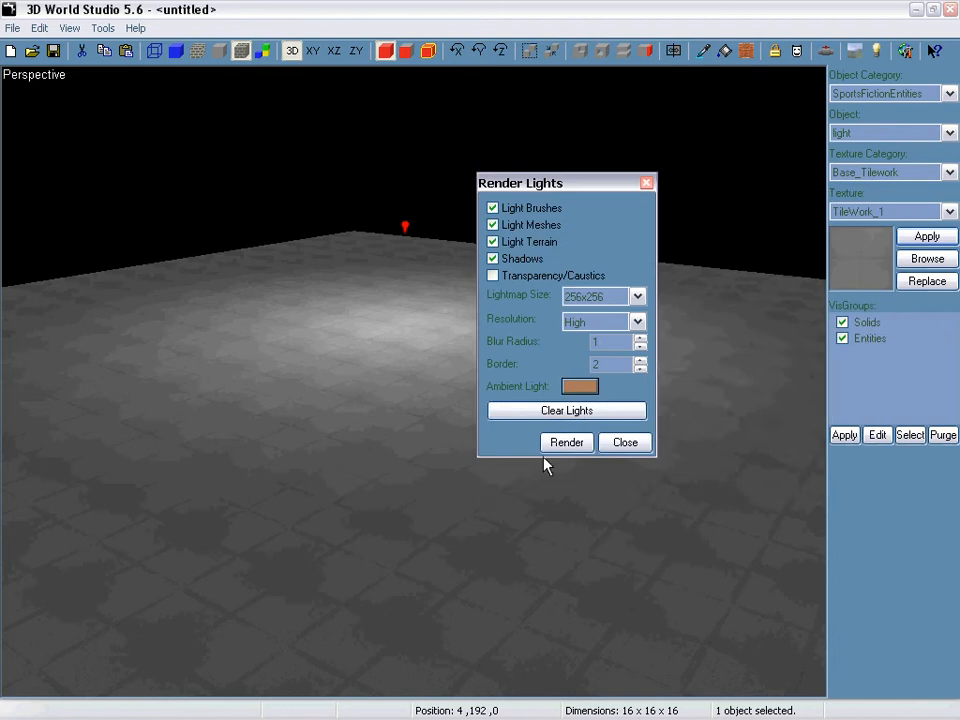
Step: Clear the rendered lights, re-render them with the brownish orange ambient light and view the tinted floor
{"action": "left_click", "coordinate": [592, 413]}
{"action": "left_click", "coordinate": [583, 443]}
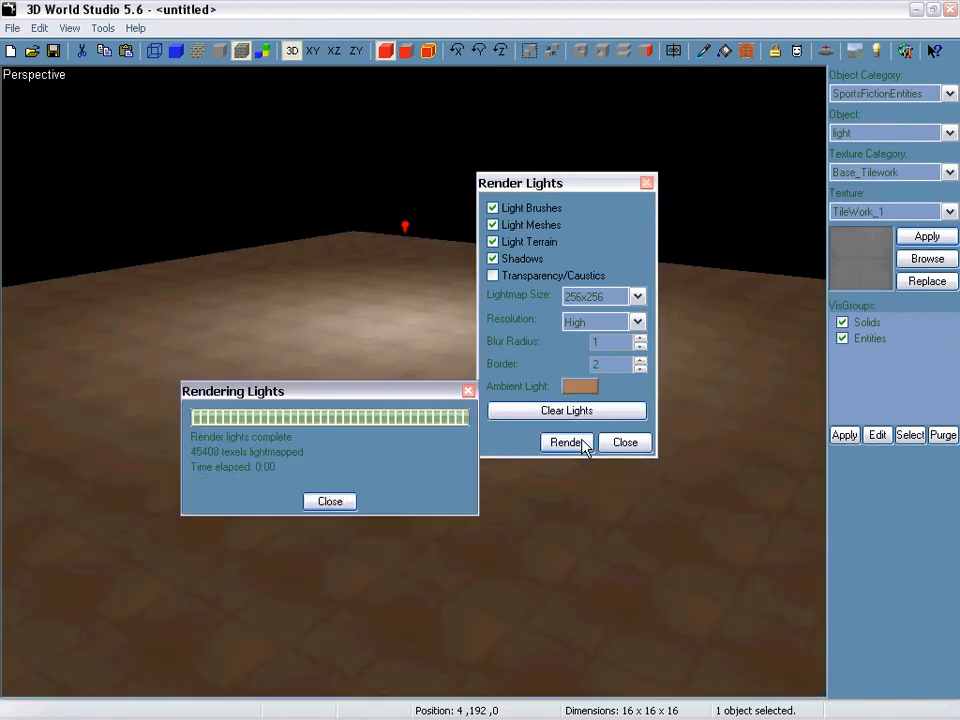
{"action": "left_click", "coordinate": [338, 499]}
{"action": "left_click", "coordinate": [618, 446]}
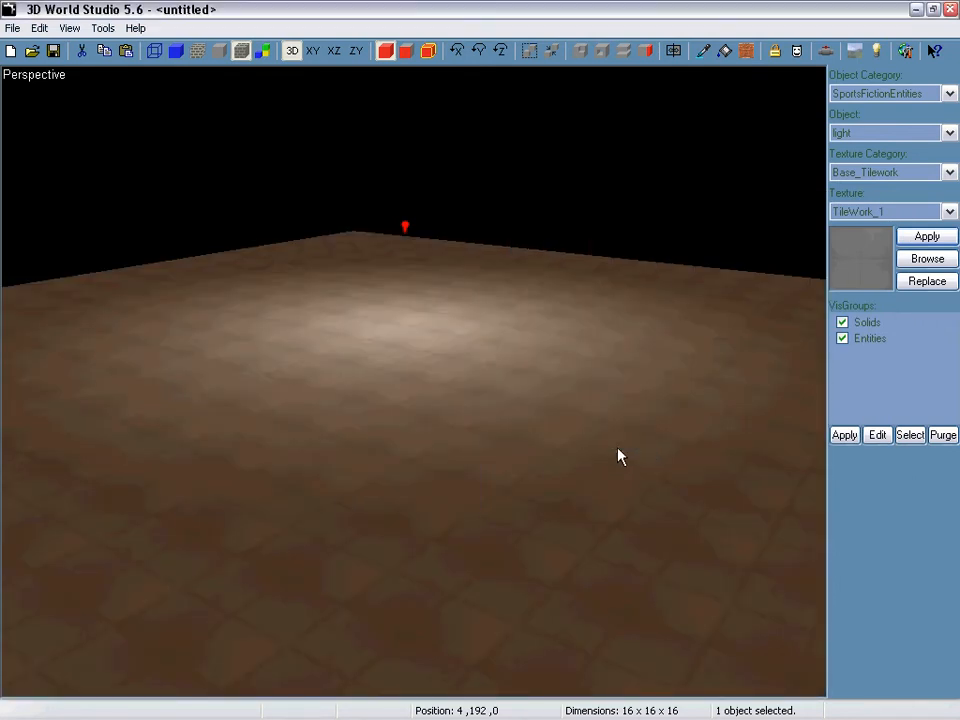
{"action": "key", "text": "z"}
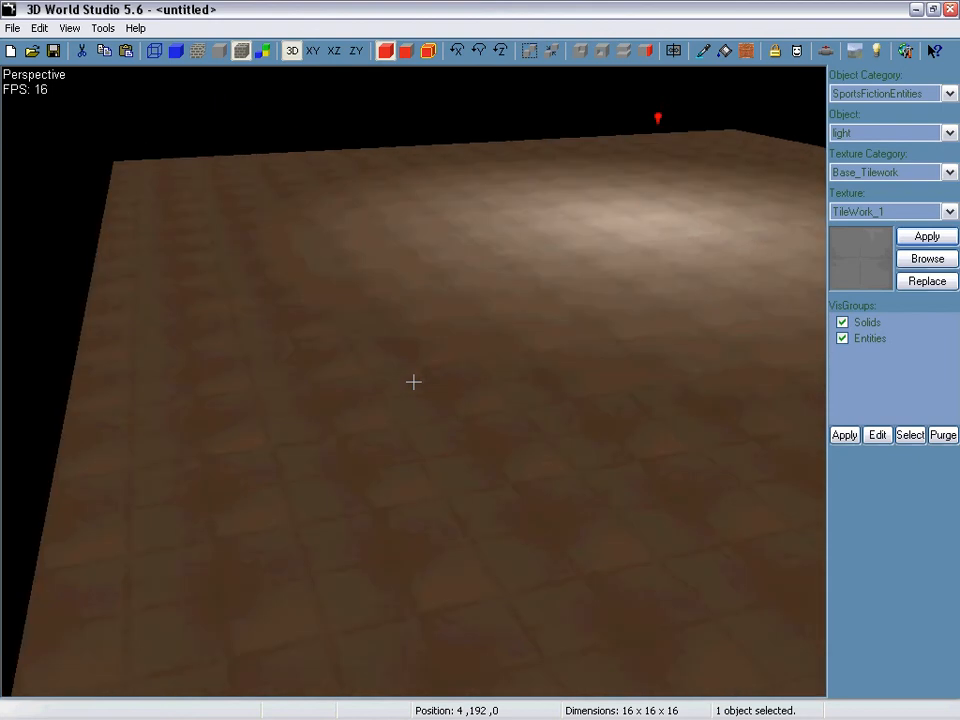
{"action": "key", "text": "z"}
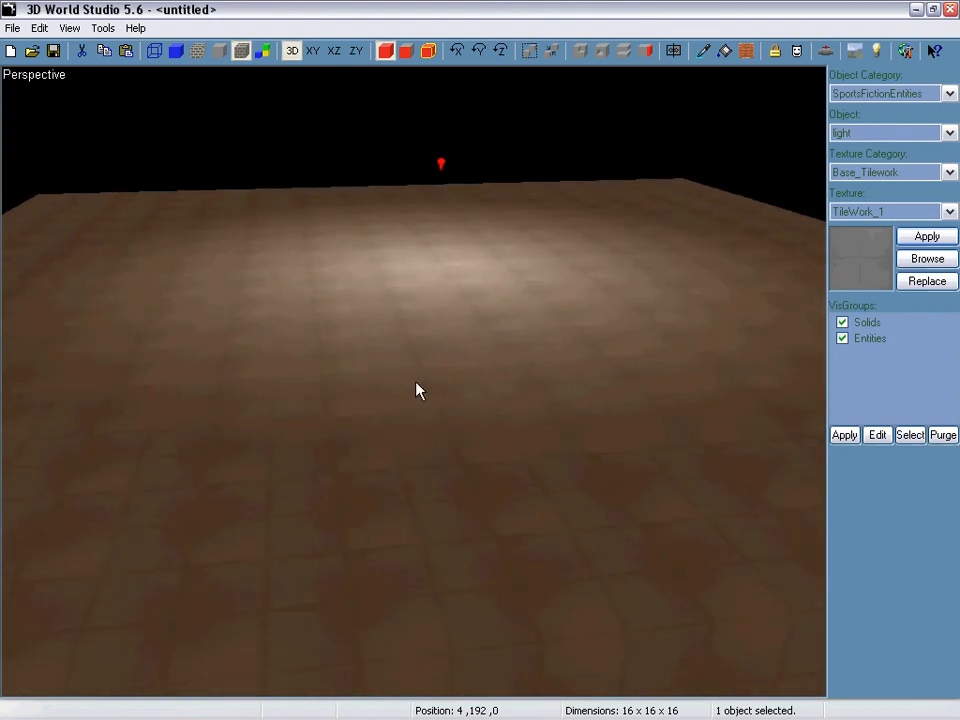
Step: Set the ambient light for light rendering to a teal blue with hue 127 and saturation 79
{"action": "key", "text": "F9"}
{"action": "left_click", "coordinate": [582, 388]}
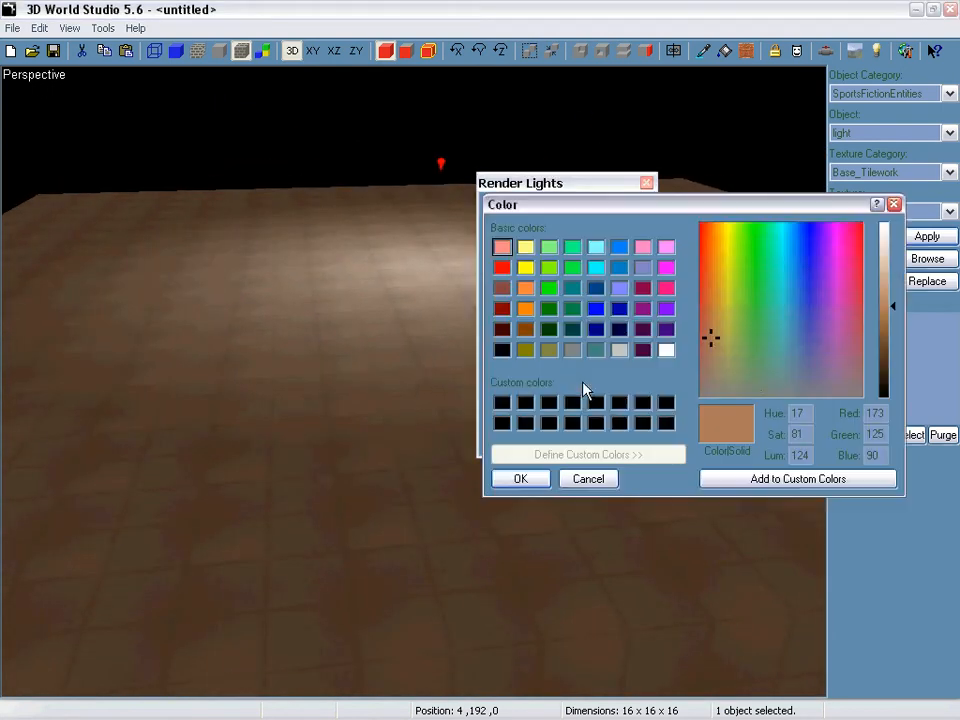
{"action": "left_click", "coordinate": [784, 345]}
{"action": "left_click", "coordinate": [538, 476]}
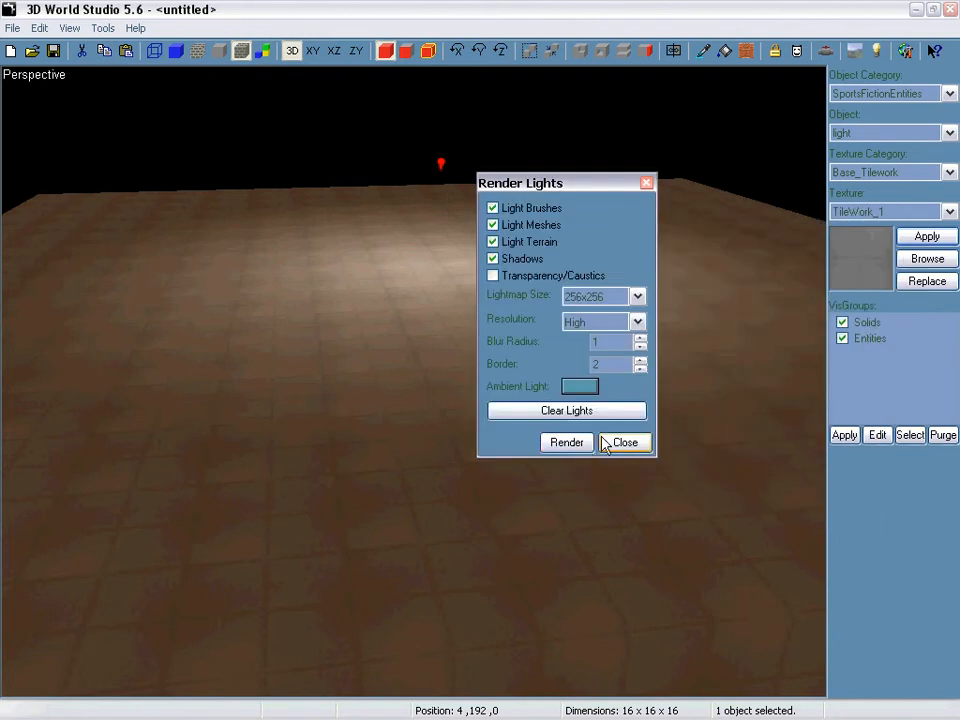
Step: Clear the rendered lights, re-render them with the teal ambient light and view the floor
{"action": "left_click", "coordinate": [564, 411]}
{"action": "left_click", "coordinate": [570, 444]}
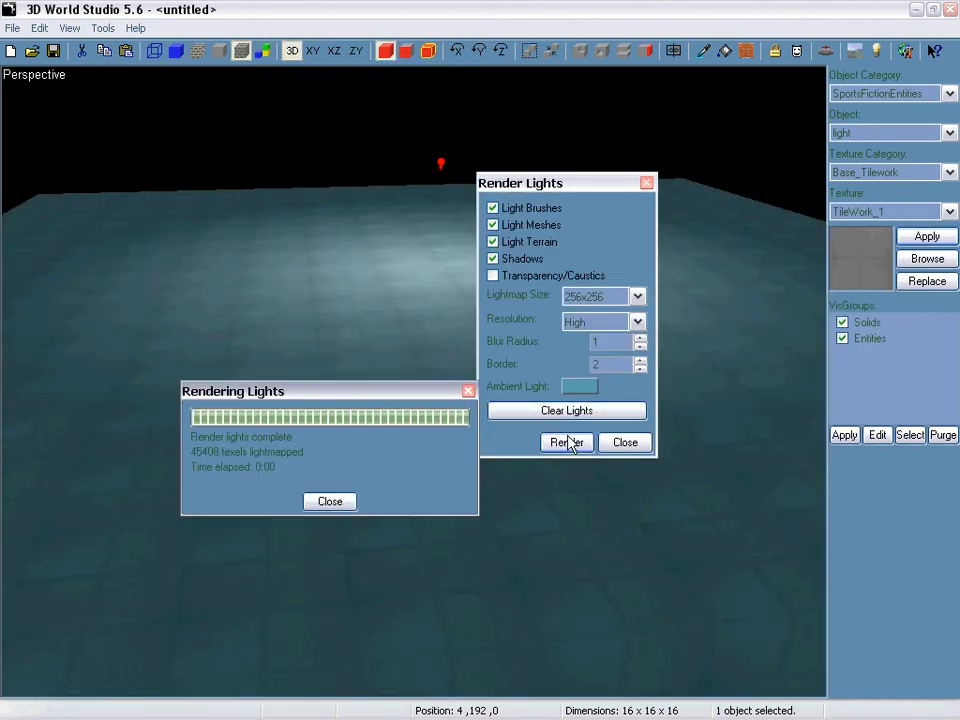
{"action": "left_click", "coordinate": [346, 501]}
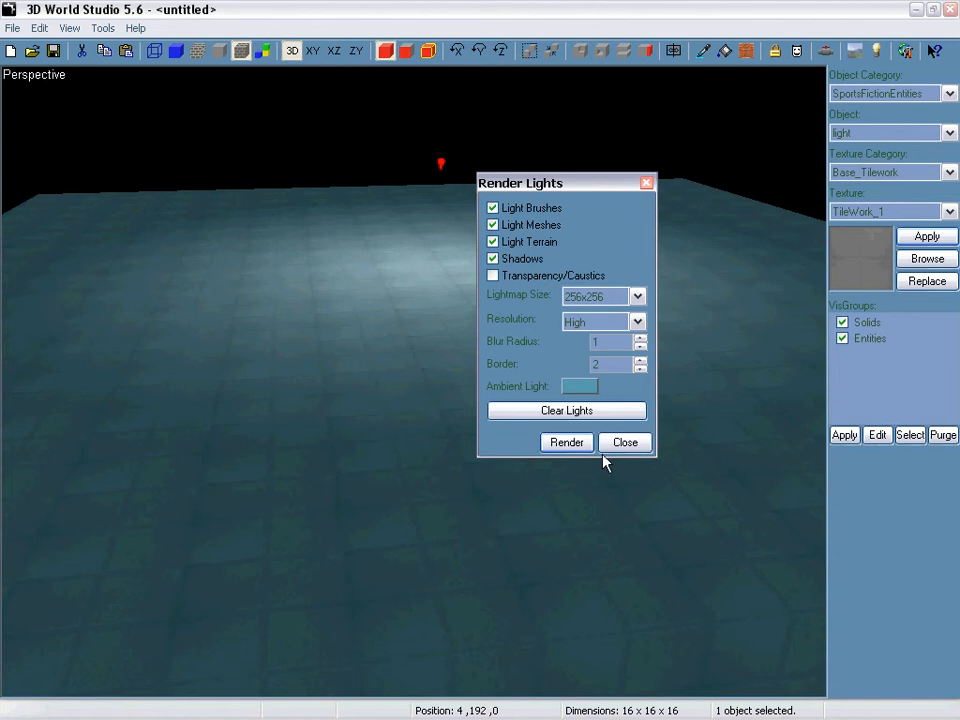
{"action": "left_click", "coordinate": [625, 442]}
{"action": "mouse_move", "coordinate": [416, 390]}
{"action": "right_mouse_down"}
{"action": "mouse_move", "coordinate": [413, 381]}
{"action": "mouse_move", "coordinate": [417, 391]}
{"action": "right_mouse_up"}
Step: Set the ambient light for light rendering to black by lowering its luminance to 0
{"action": "key", "text": "F9"}
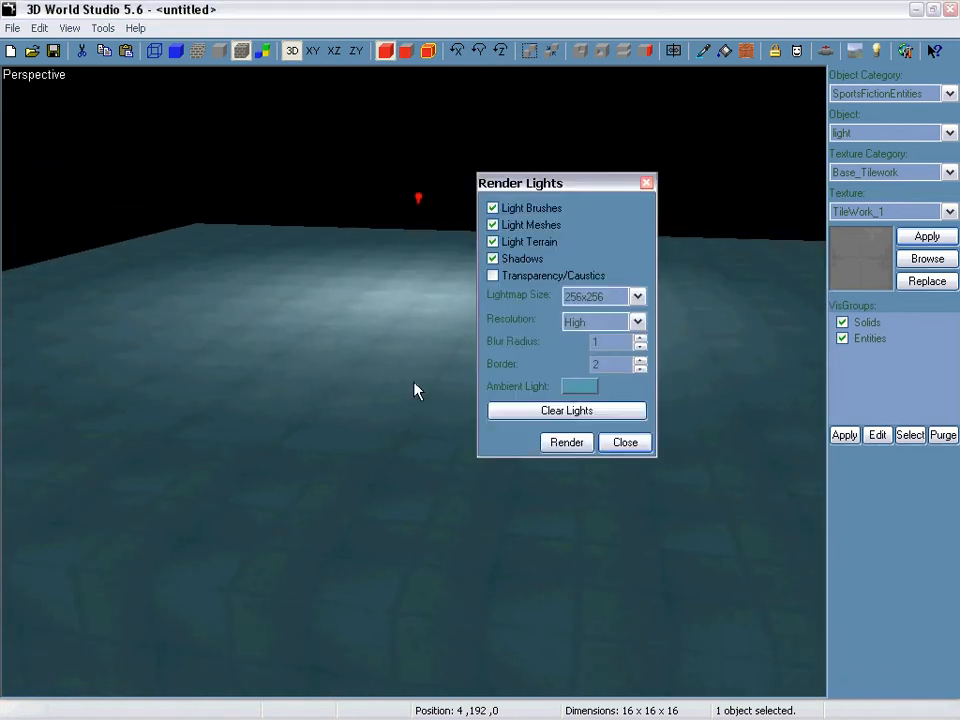
{"action": "left_click", "coordinate": [580, 387]}
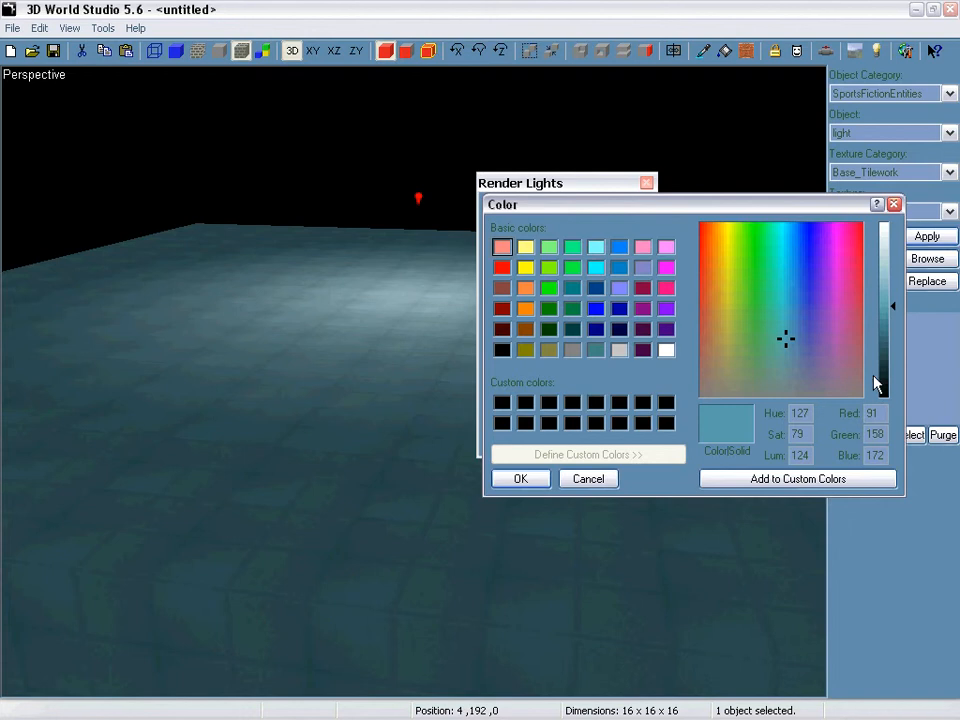
{"action": "left_click_drag", "start_coordinate": [889, 382], "coordinate": [893, 405]}
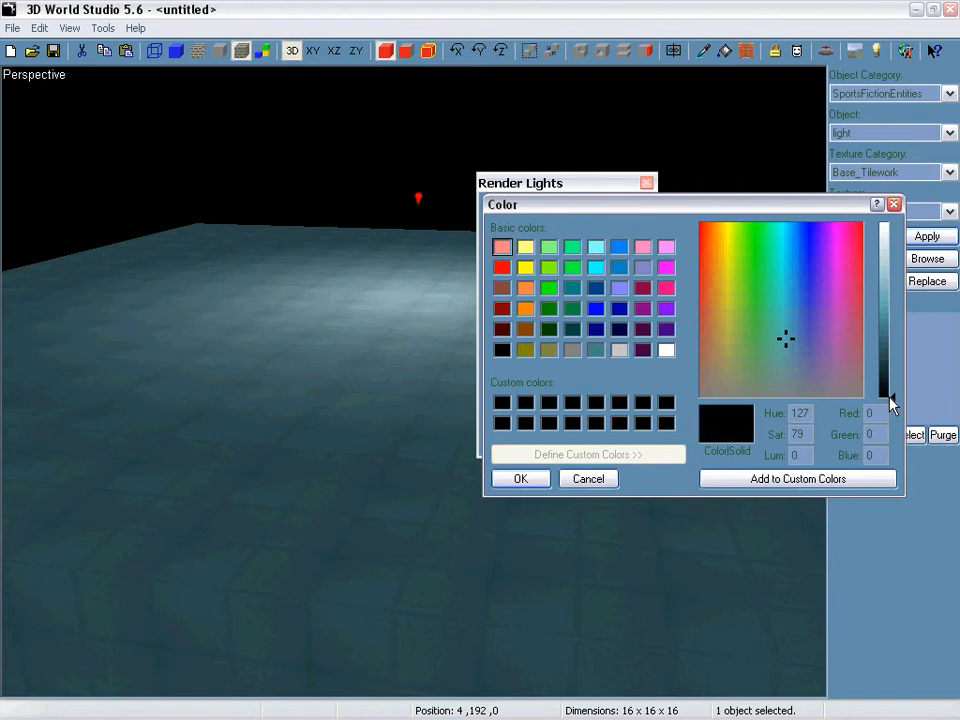
{"action": "left_click", "coordinate": [545, 480]}
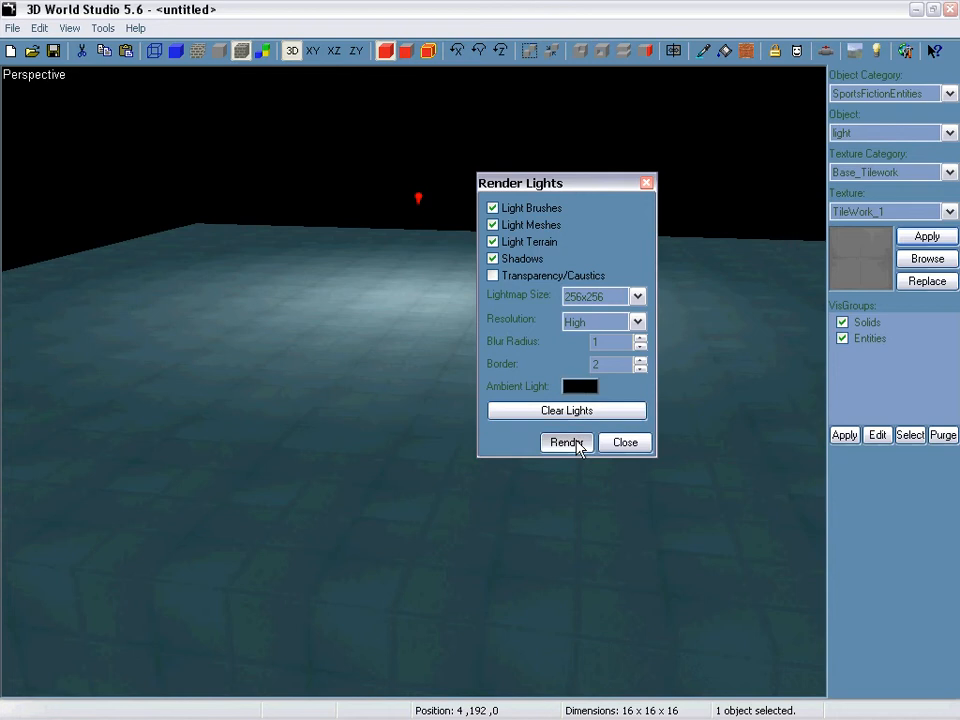
Step: Render the lights with the black ambient light and view the lit floor area beneath the light from closer up
{"action": "left_click", "coordinate": [577, 443]}
{"action": "left_click", "coordinate": [329, 502]}
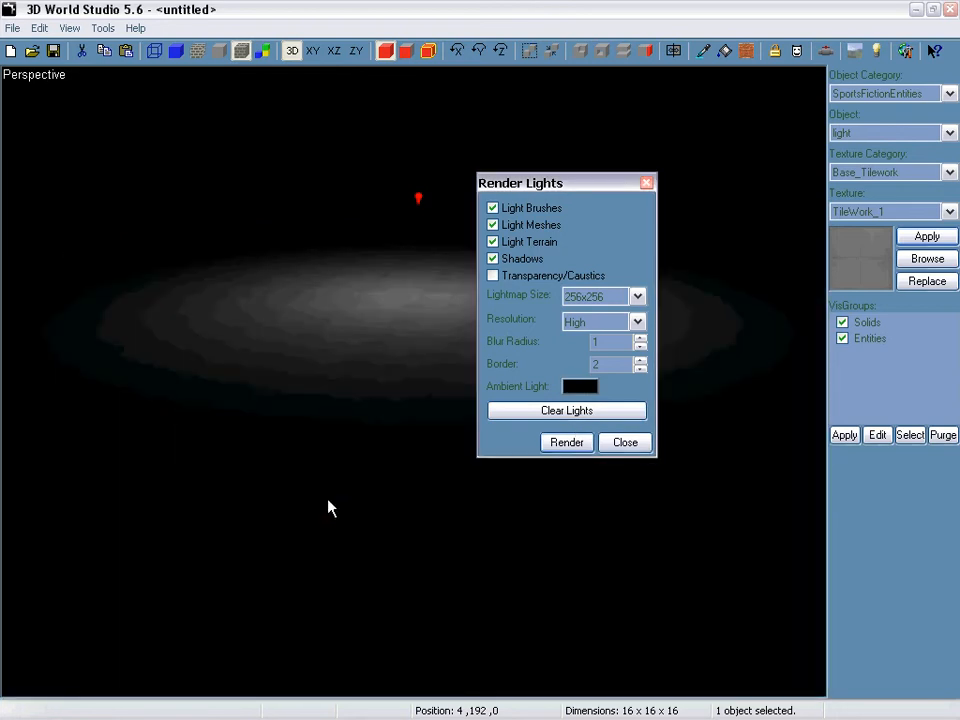
{"action": "left_click", "coordinate": [624, 443]}
{"action": "right_click_drag", "start_coordinate": [504, 313], "coordinate": [425, 392]}
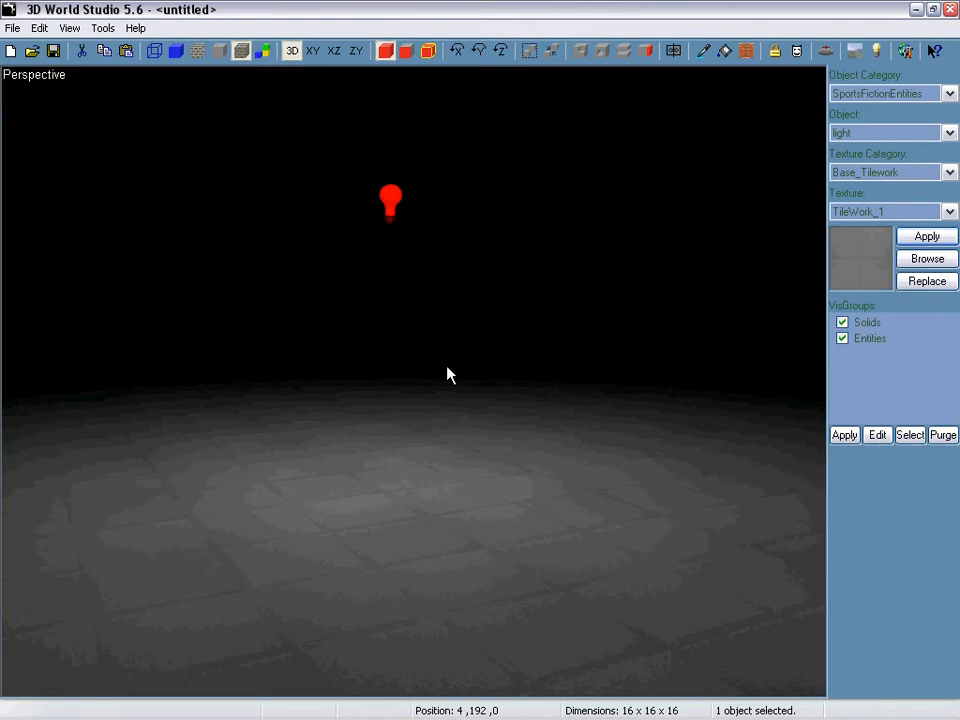
Step: Set the ambient light to dark grey with red 64, green 64 and blue 64, and close the light rendering settings
{"action": "key", "text": "F9"}
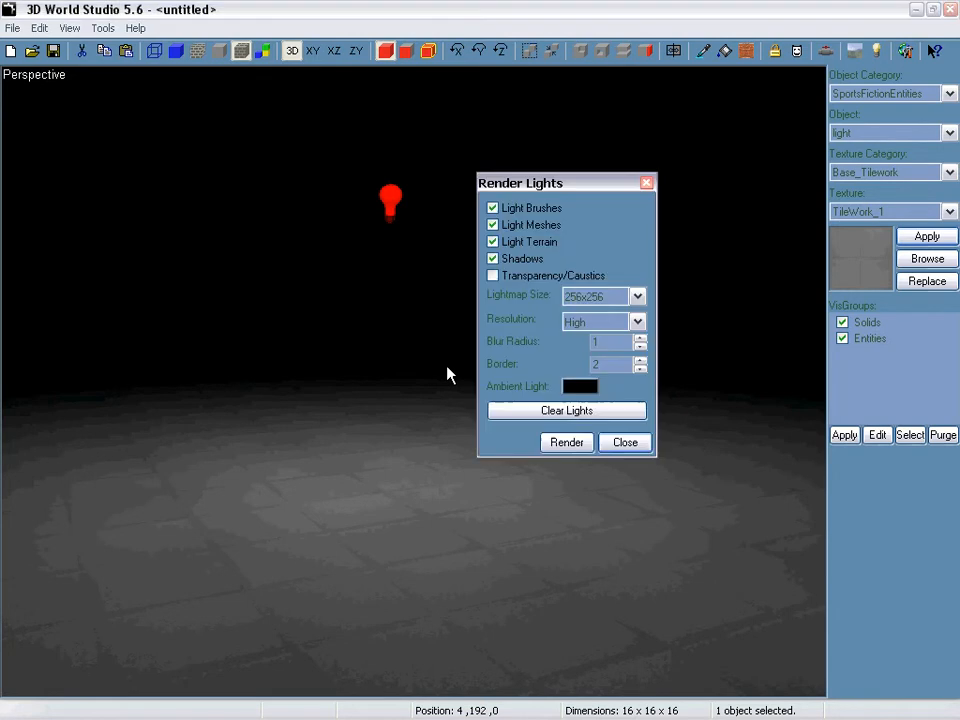
{"action": "left_click", "coordinate": [580, 387]}
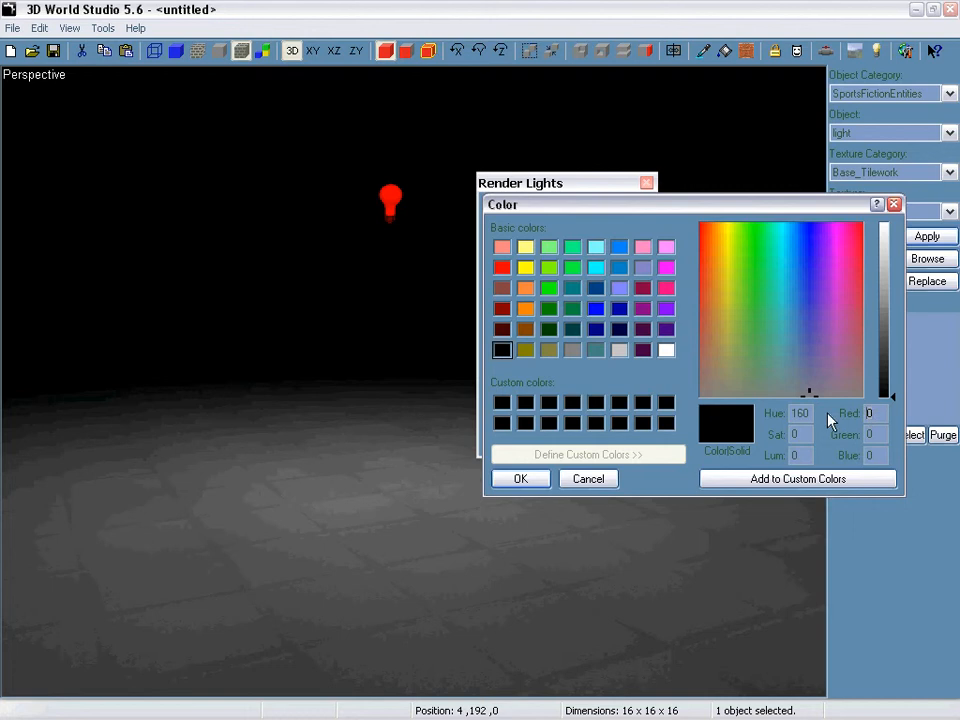
{"action": "type", "text": "64"}
{"action": "key", "text": "Tab"}
{"action": "type", "text": "64"}
{"action": "key", "text": "Tab"}
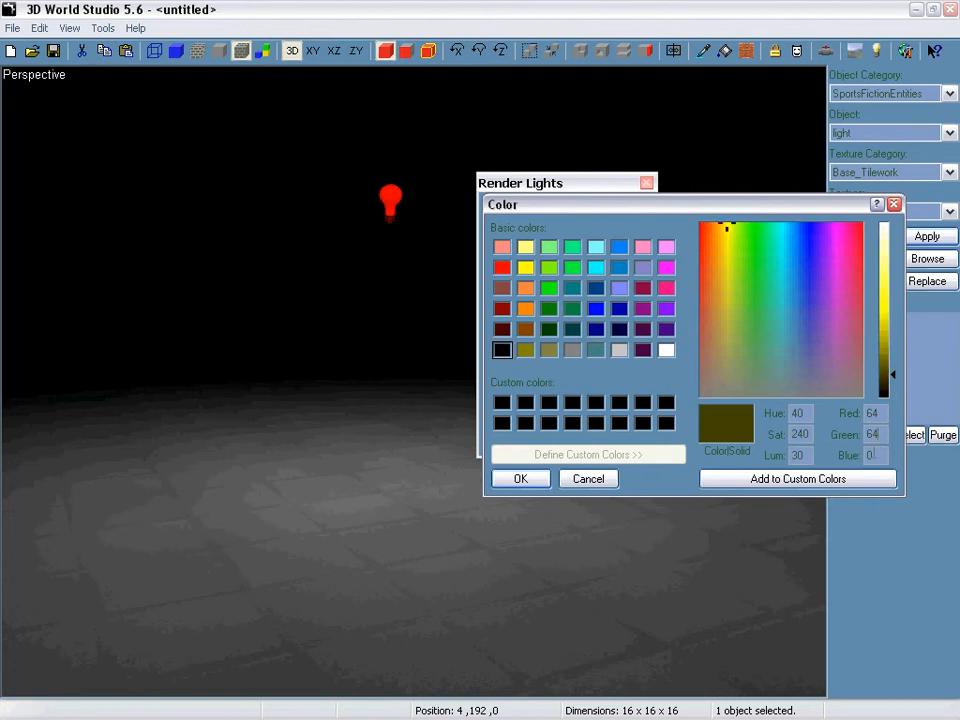
{"action": "type", "text": "64"}
{"action": "left_click", "coordinate": [536, 479]}
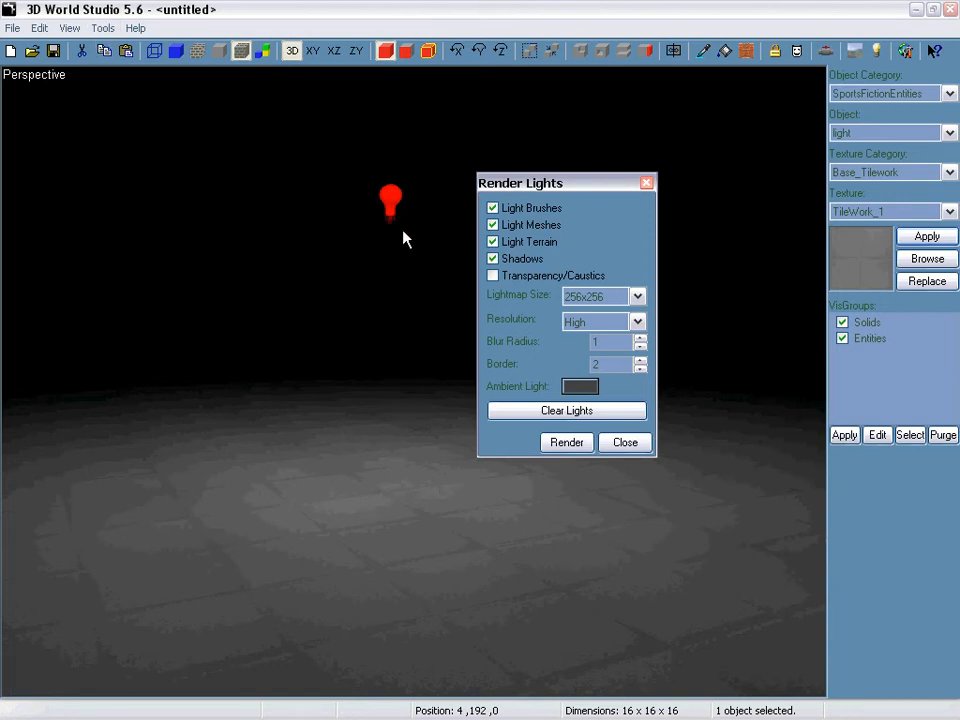
{"action": "left_click", "coordinate": [594, 411]}
{"action": "left_click", "coordinate": [646, 184]}
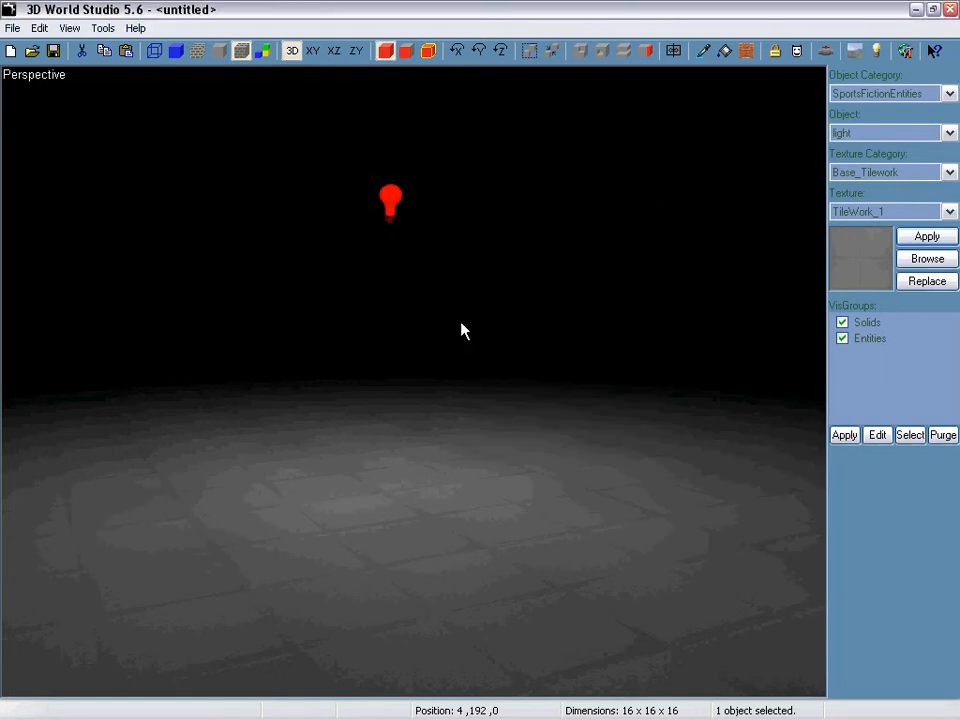
Step: Return to the four-view layout, deselect the light and set the Top view grid to 128 units
{"action": "key", "text": "shift+z"}
{"action": "scroll", "coordinate": [648, 286], "scroll_direction": "up", "scroll_amount": 3}
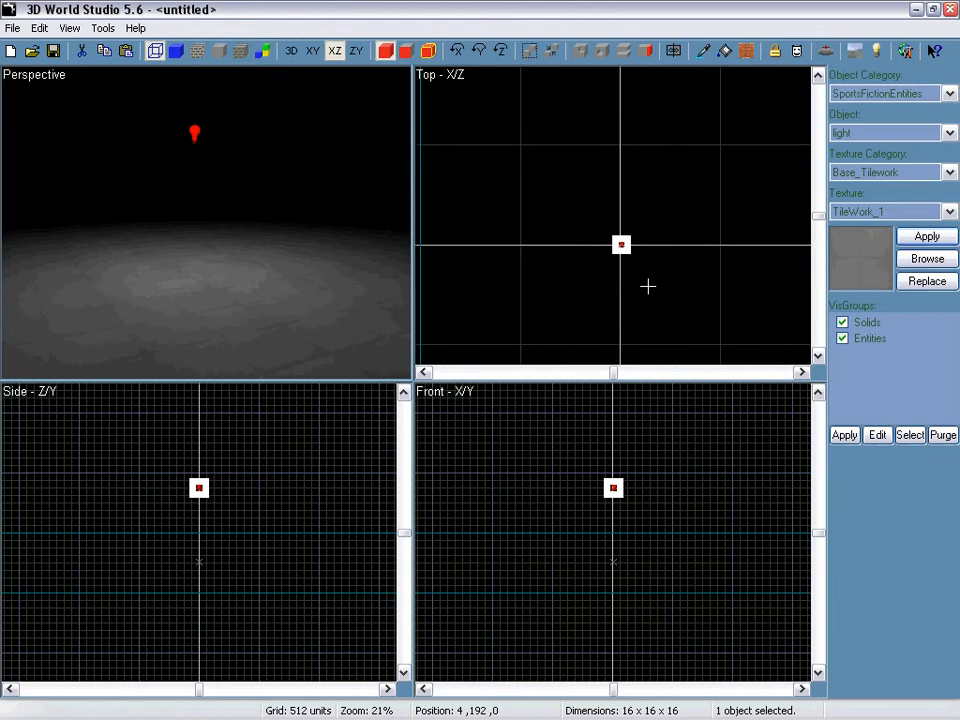
{"action": "left_click", "coordinate": [615, 214]}
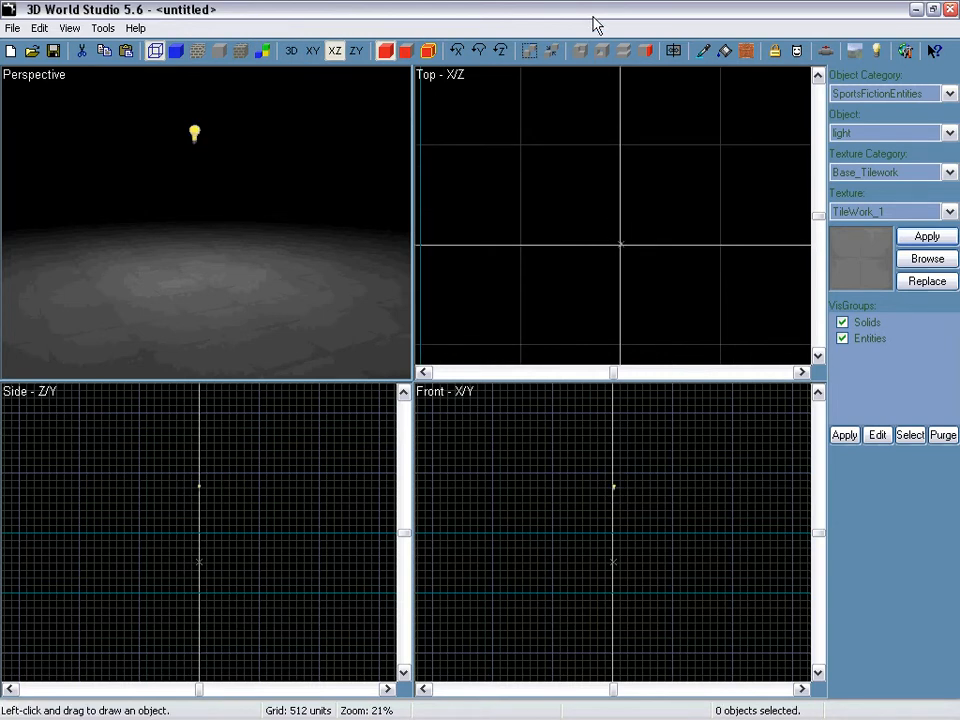
{"action": "key", "text": "bracketleft"}
{"action": "key", "text": "bracketleft"}
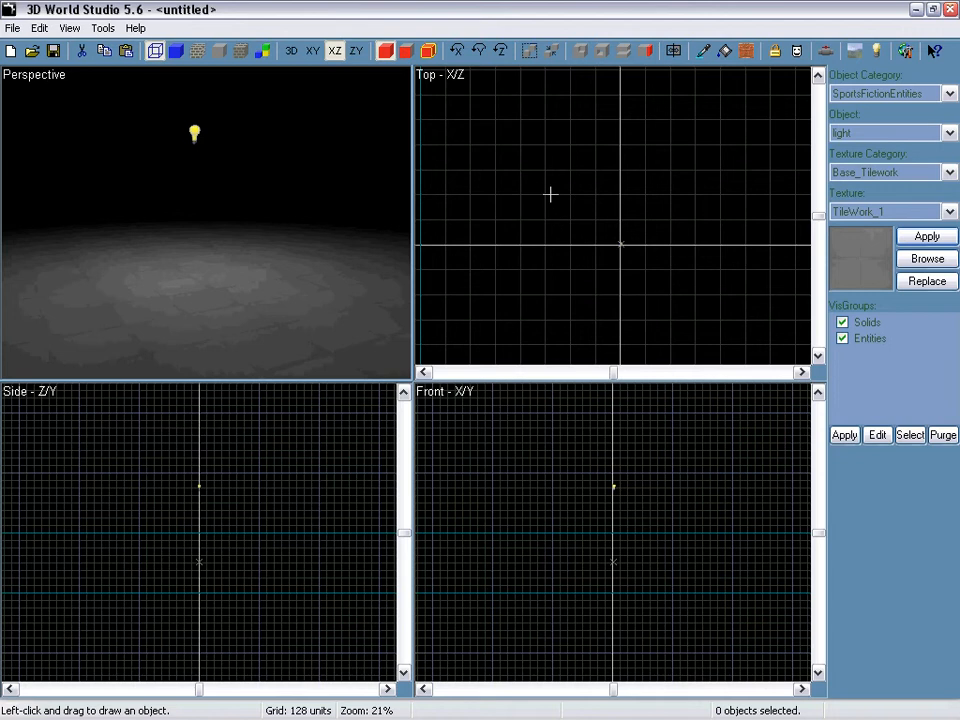
{"action": "left_click", "coordinate": [596, 269]}
{"action": "key", "text": "Return"}
{"action": "key", "text": "Delete"}
Step: Create a Box from the Solids category in the Top view beside the light, about 256 x 16 x 640 units
{"action": "left_click", "coordinate": [850, 93]}
{"action": "left_click", "coordinate": [849, 111]}
{"action": "left_click", "coordinate": [859, 126]}
{"action": "left_click", "coordinate": [855, 116]}
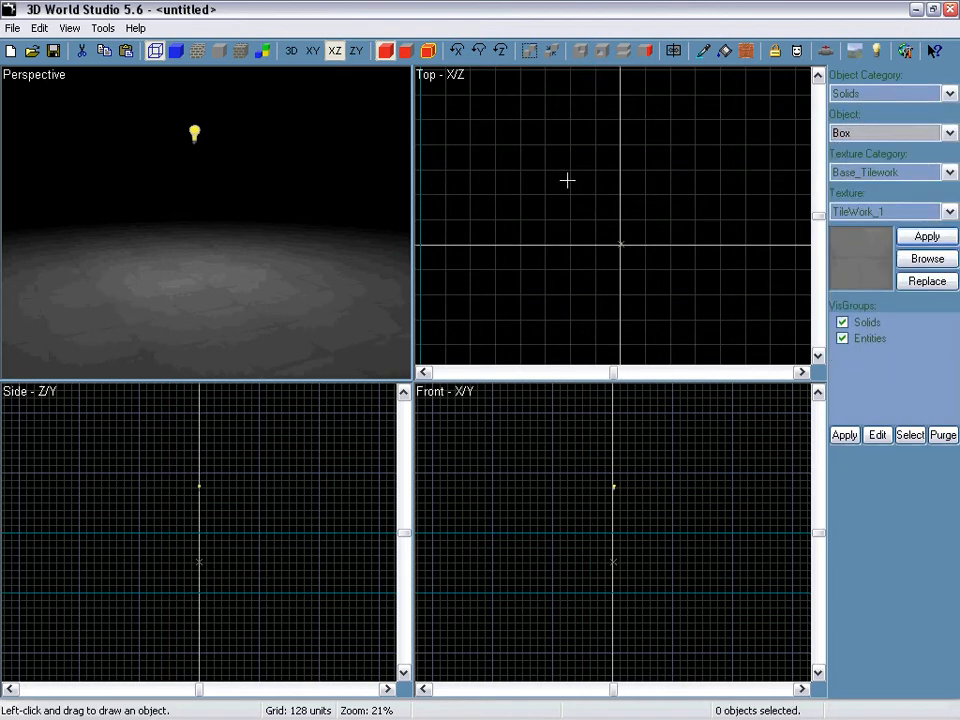
{"action": "left_click_drag", "start_coordinate": [540, 190], "coordinate": [608, 313]}
{"action": "key", "text": "Return"}
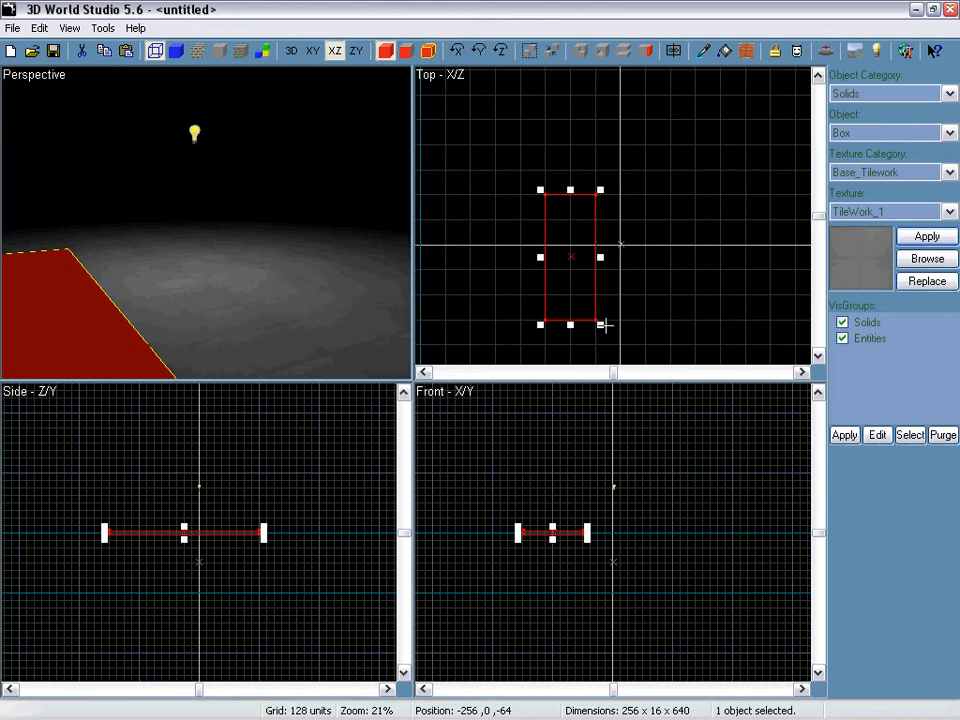
Step: Move the box in the Front view to X -160 and Y 96, raised above the floor and nearer the light
{"action": "scroll", "coordinate": [538, 532], "scroll_direction": "up", "scroll_amount": 10}
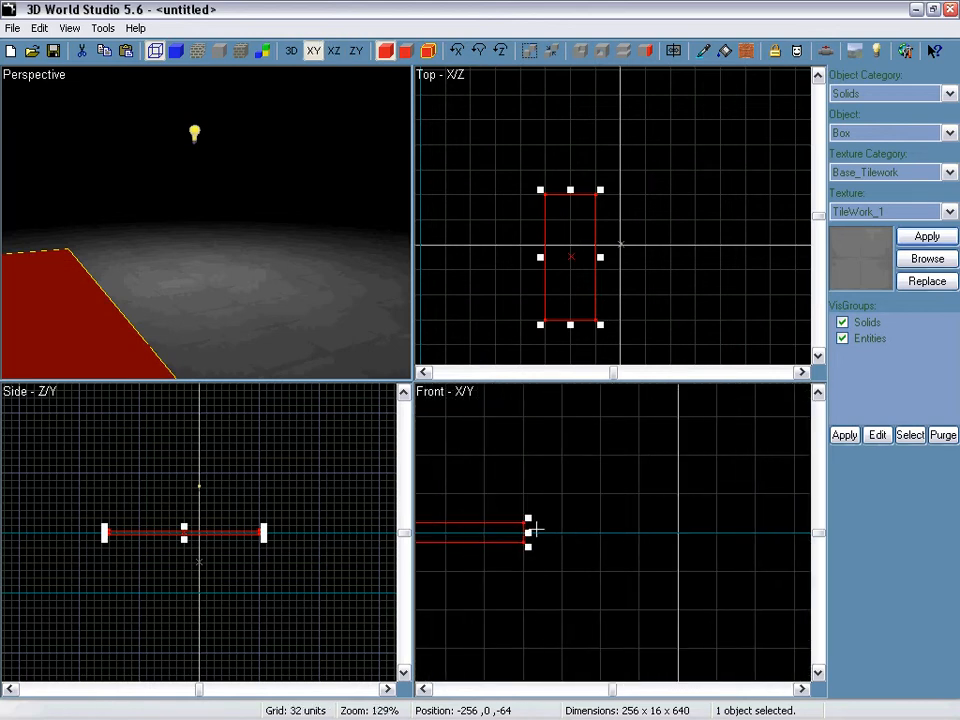
{"action": "scroll", "coordinate": [521, 518], "scroll_direction": "down", "scroll_amount": 1}
{"action": "scroll", "coordinate": [514, 516], "scroll_direction": "down", "scroll_amount": 2}
{"action": "scroll", "coordinate": [489, 521], "scroll_direction": "up", "scroll_amount": 1}
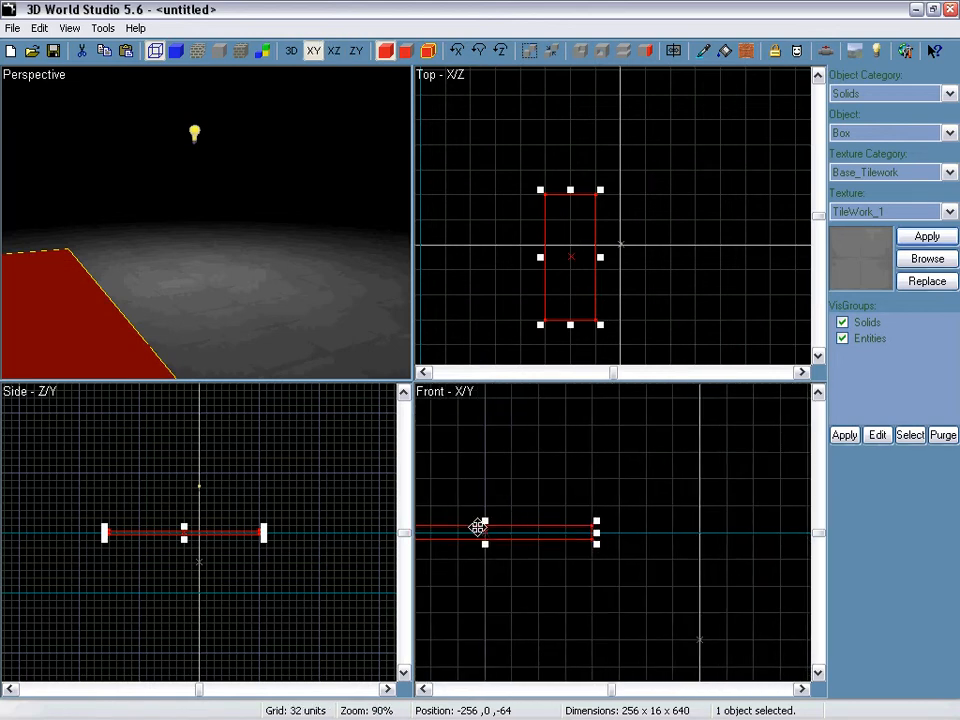
{"action": "left_click_drag", "start_coordinate": [480, 525], "coordinate": [557, 457]}
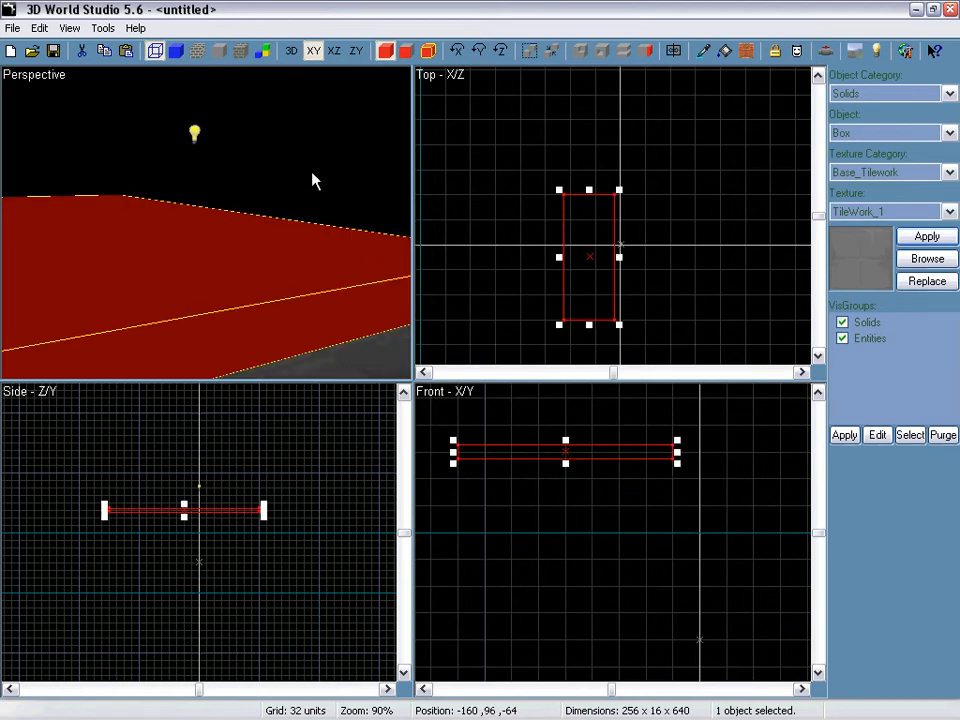
Step: Switch the Perspective view to textured shading and view the box beside the light
{"action": "left_click", "coordinate": [197, 51]}
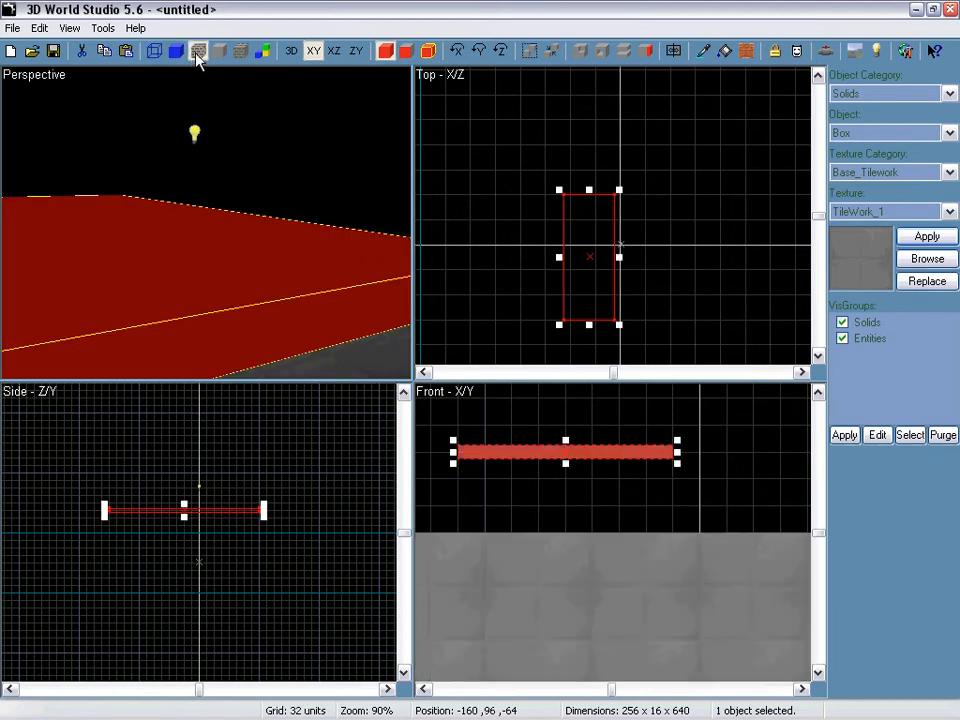
{"action": "left_click", "coordinate": [154, 51]}
{"action": "left_click", "coordinate": [191, 133]}
{"action": "left_click", "coordinate": [198, 49]}
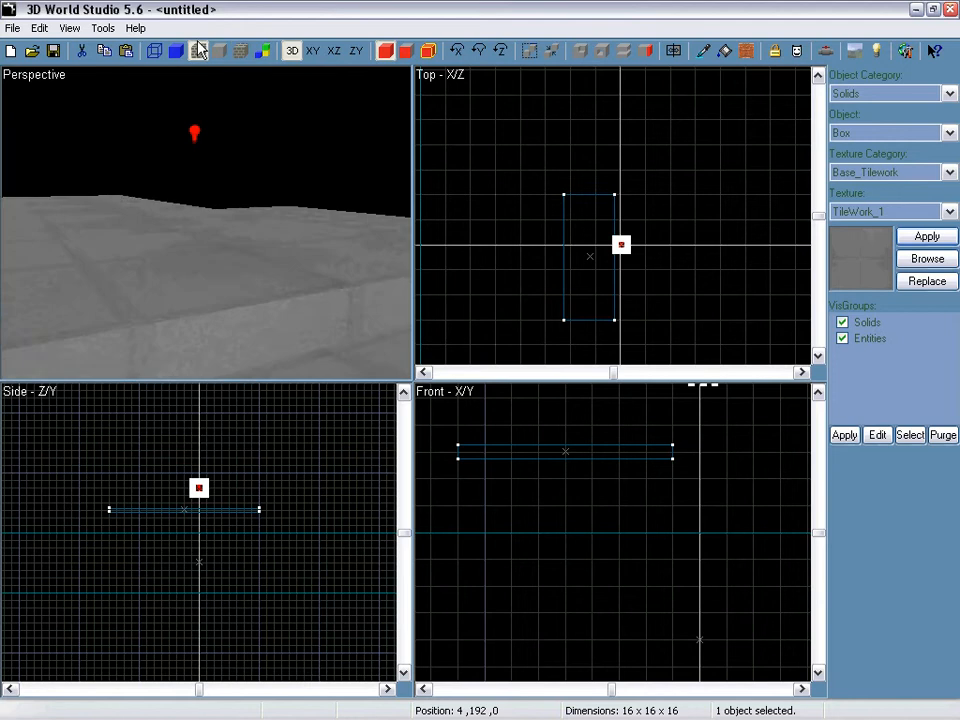
{"action": "right_click_drag", "start_coordinate": [197, 112], "coordinate": [206, 222]}
Step: Select the box, move it to Z 0 in the Top view and set that view's grid to 64 units
{"action": "left_click", "coordinate": [214, 266]}
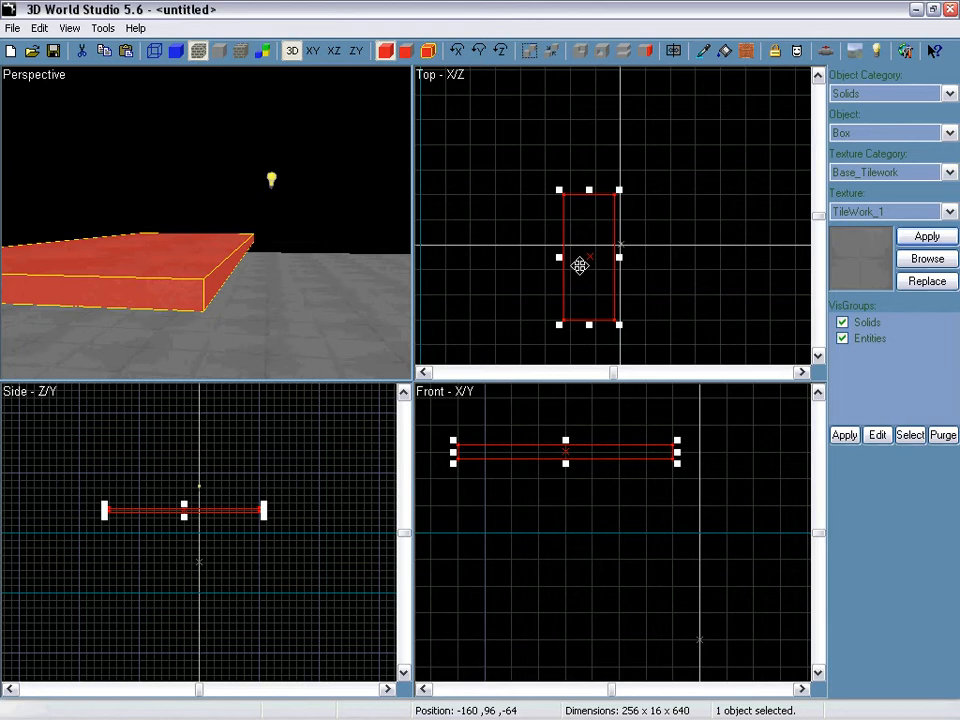
{"action": "mouse_move", "coordinate": [579, 265]}
{"action": "left_mouse_down"}
{"action": "mouse_move", "coordinate": [583, 236]}
{"action": "mouse_move", "coordinate": [583, 248]}
{"action": "left_mouse_up"}
{"action": "key", "text": "bracketleft"}
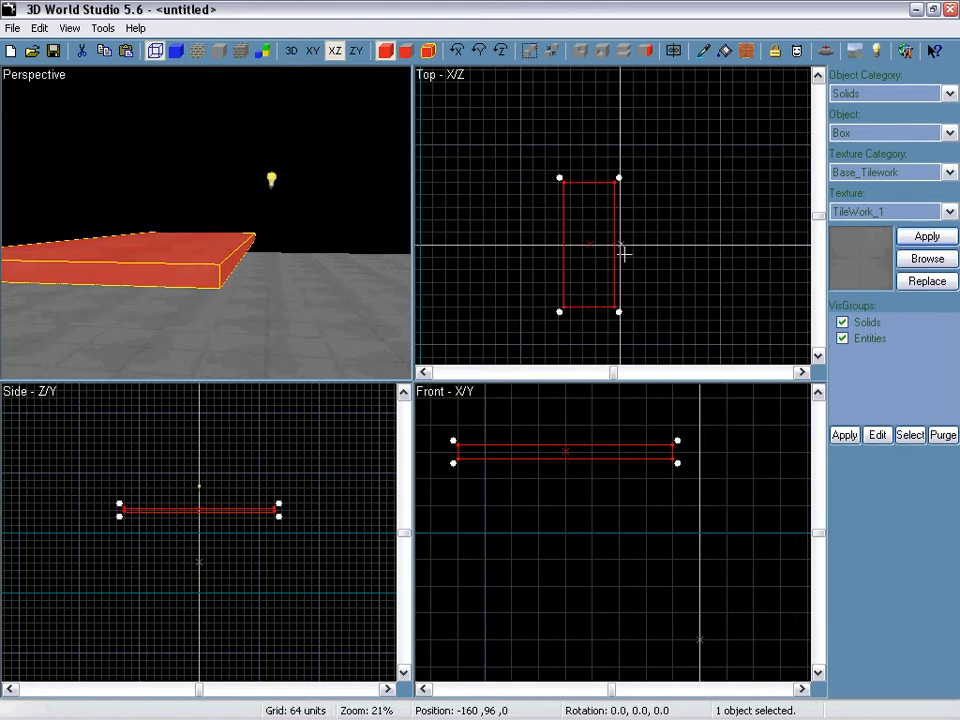
Step: Render the lights with the raised box in place, deselect it and show the Perspective view lightmapped at full size
{"action": "right_click_drag", "start_coordinate": [266, 240], "coordinate": [206, 222]}
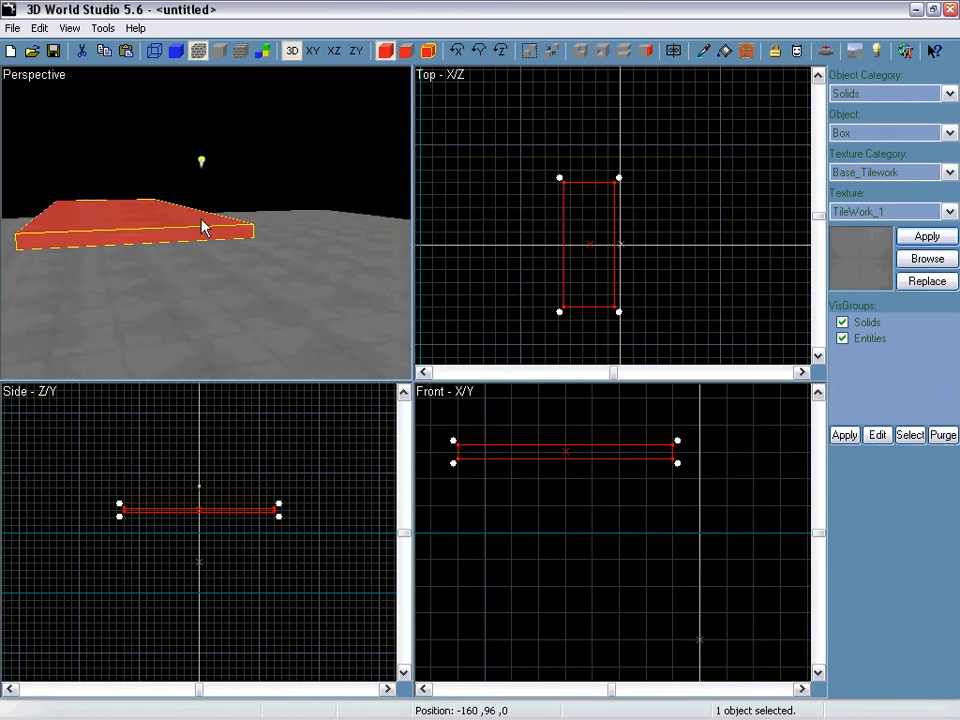
{"action": "key", "text": "F9"}
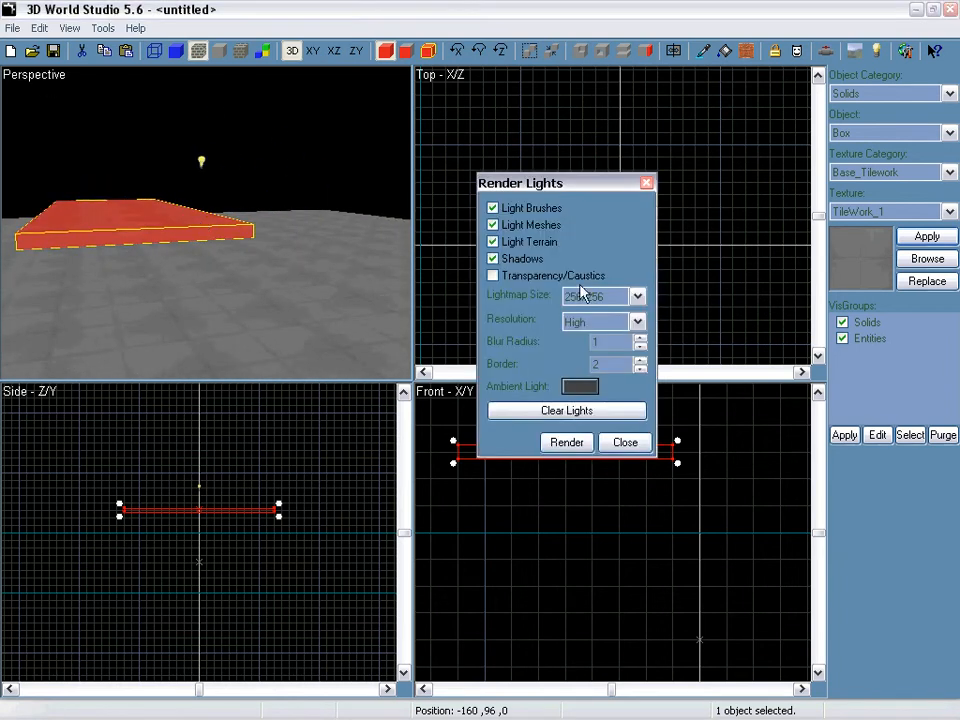
{"action": "left_click", "coordinate": [572, 443]}
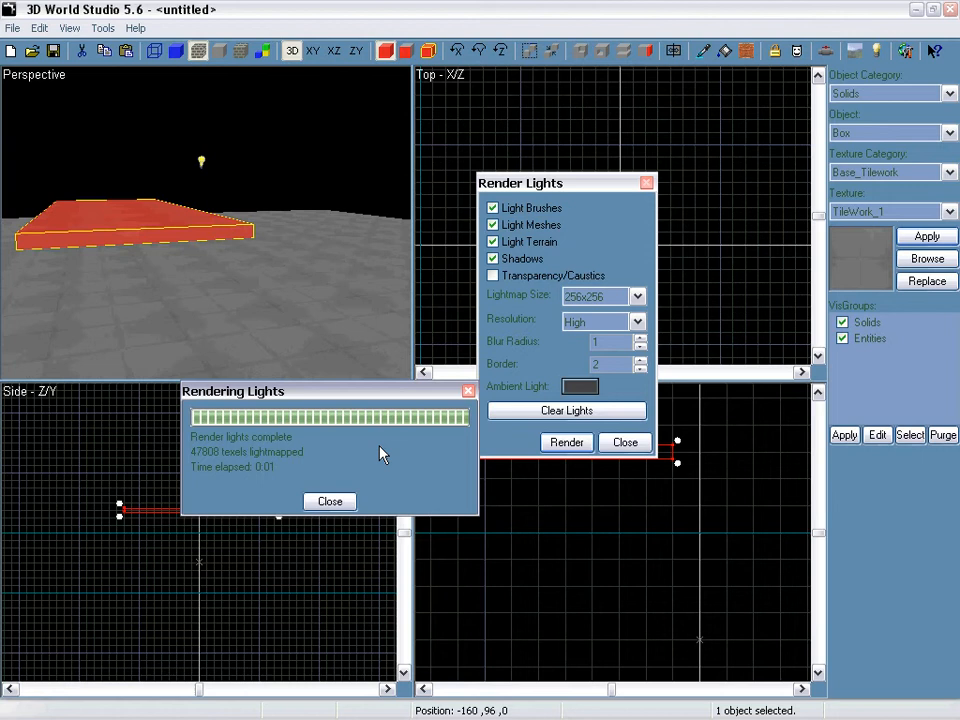
{"action": "left_click", "coordinate": [330, 501]}
{"action": "left_click", "coordinate": [622, 441]}
{"action": "left_click", "coordinate": [290, 103]}
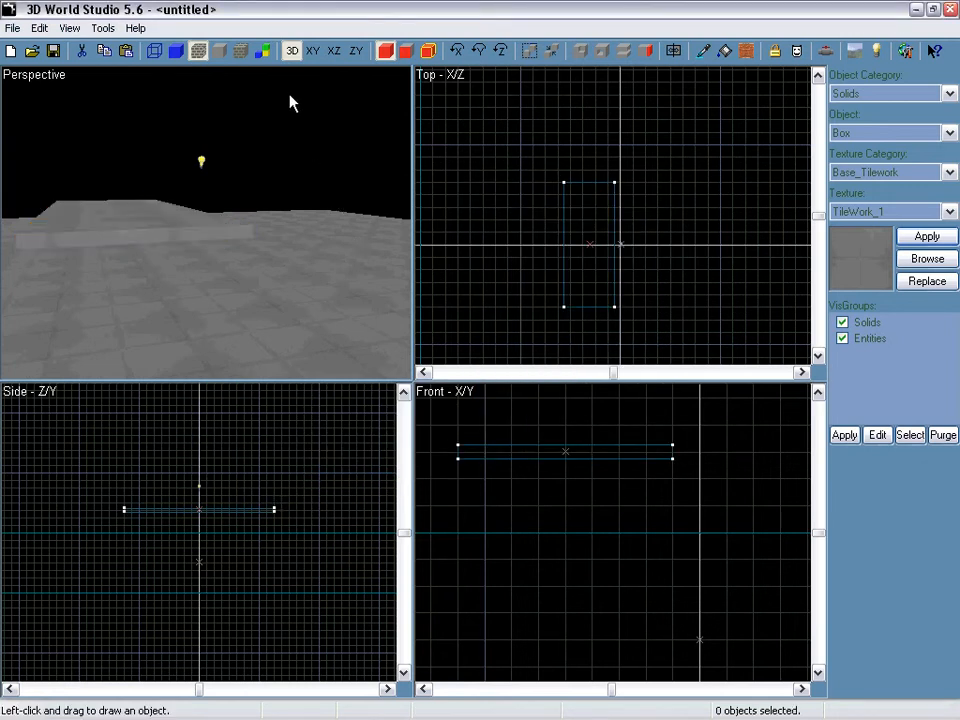
{"action": "left_click", "coordinate": [241, 55]}
{"action": "key", "text": "shift+z"}
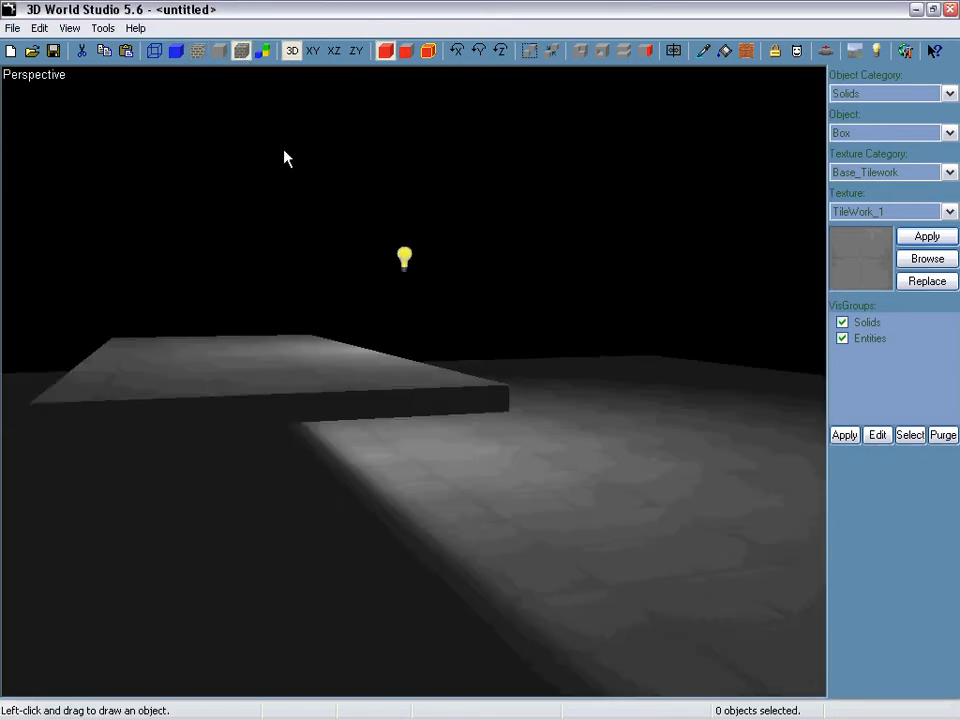
Step: Examine the raised box and the shadow it casts on the floor from several viewpoints
{"action": "key", "text": "z"}
{"action": "key", "text": "w"}
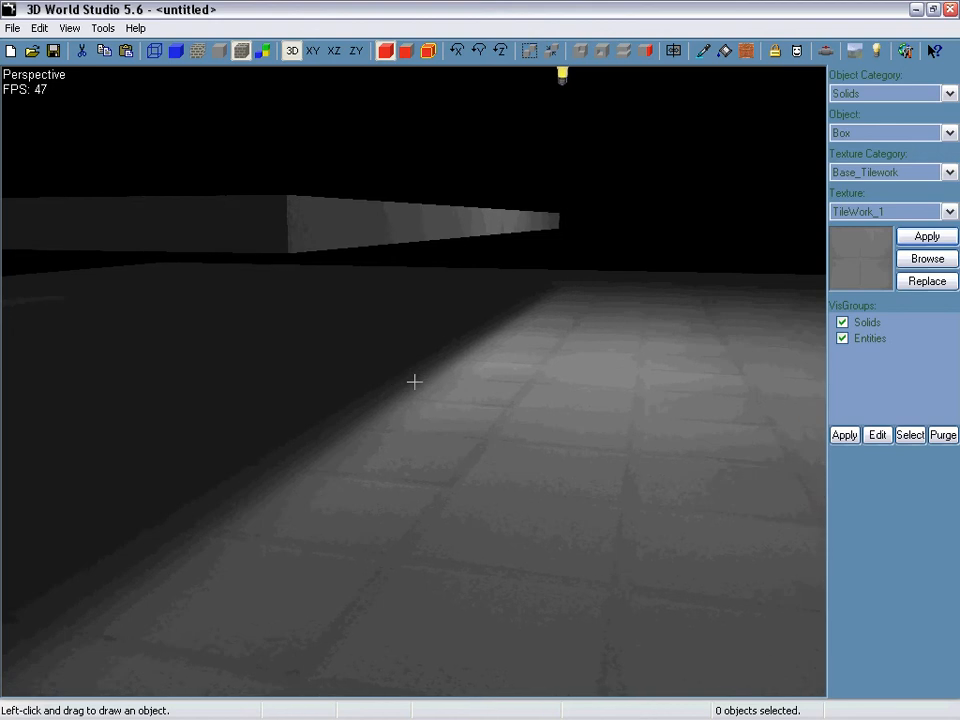
{"action": "key", "text": "s"}
{"action": "key", "text": "w"}
{"action": "key", "text": "s"}
{"action": "key", "text": "a"}
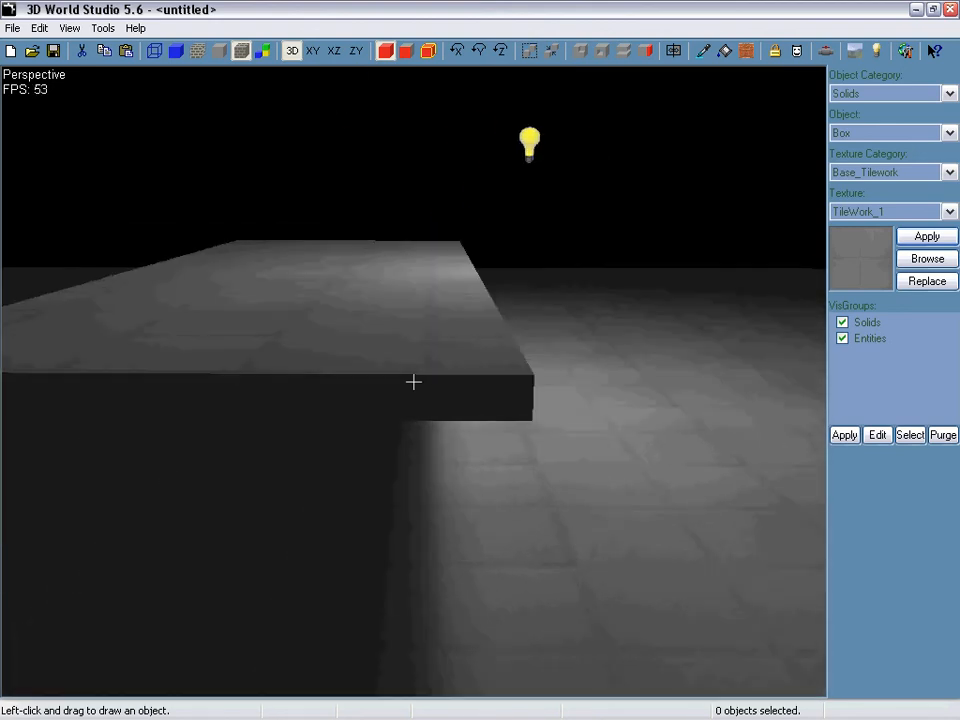
{"action": "key", "text": "d"}
{"action": "key", "text": "d"}
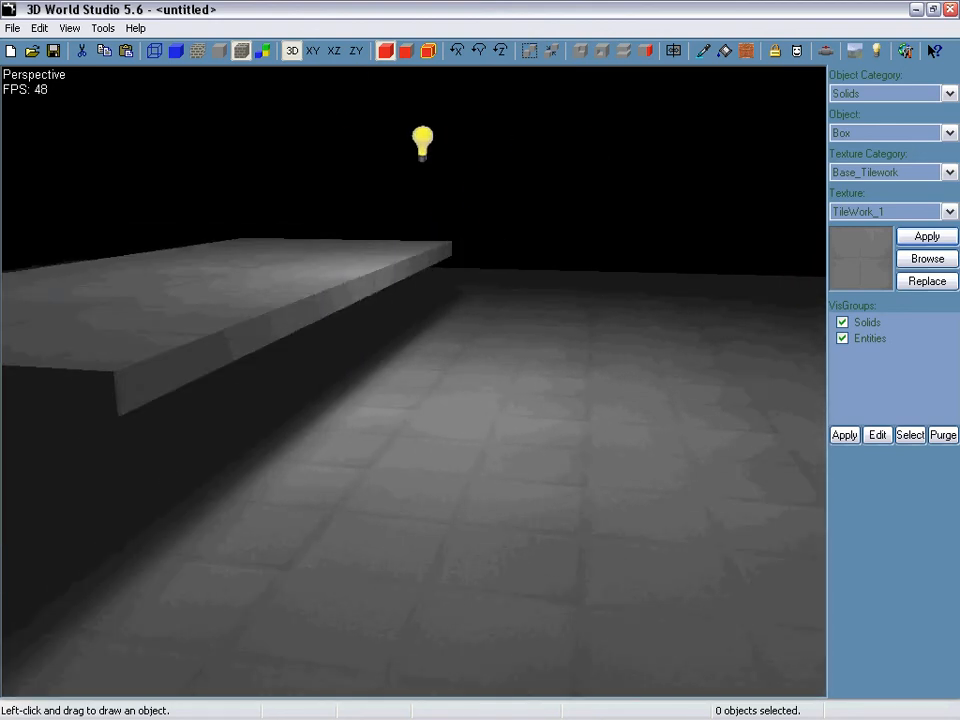
Step: Examine the box's shadow edge on the floor from several viewpoints, first at full size and then in the four-view layout
{"action": "key", "text": "d"}
{"action": "key", "text": "a"}
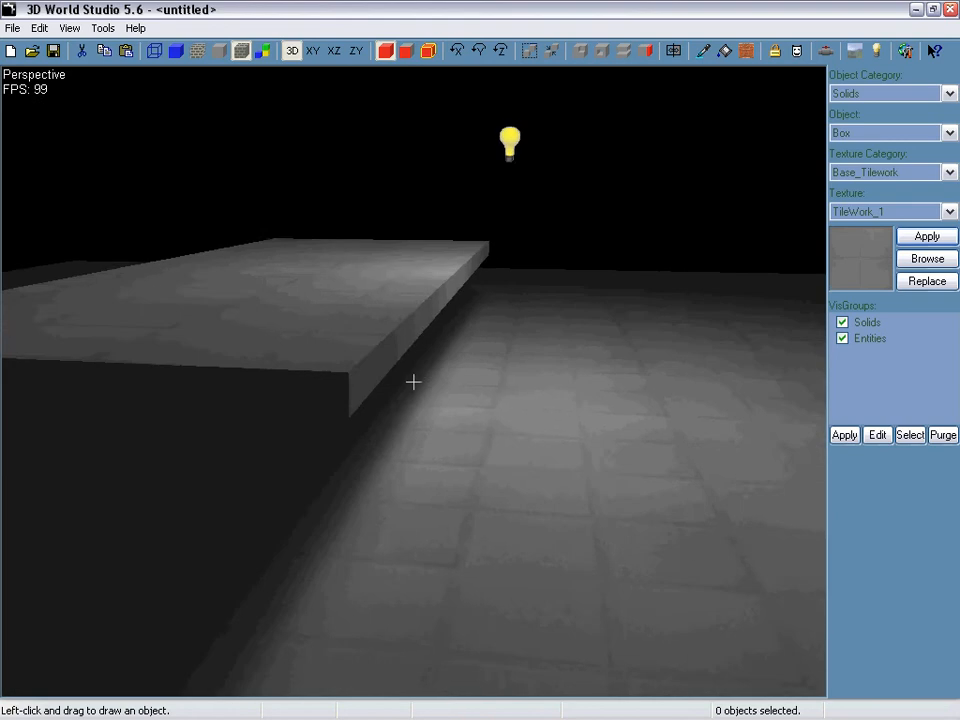
{"action": "key", "text": "s"}
{"action": "key", "text": "d"}
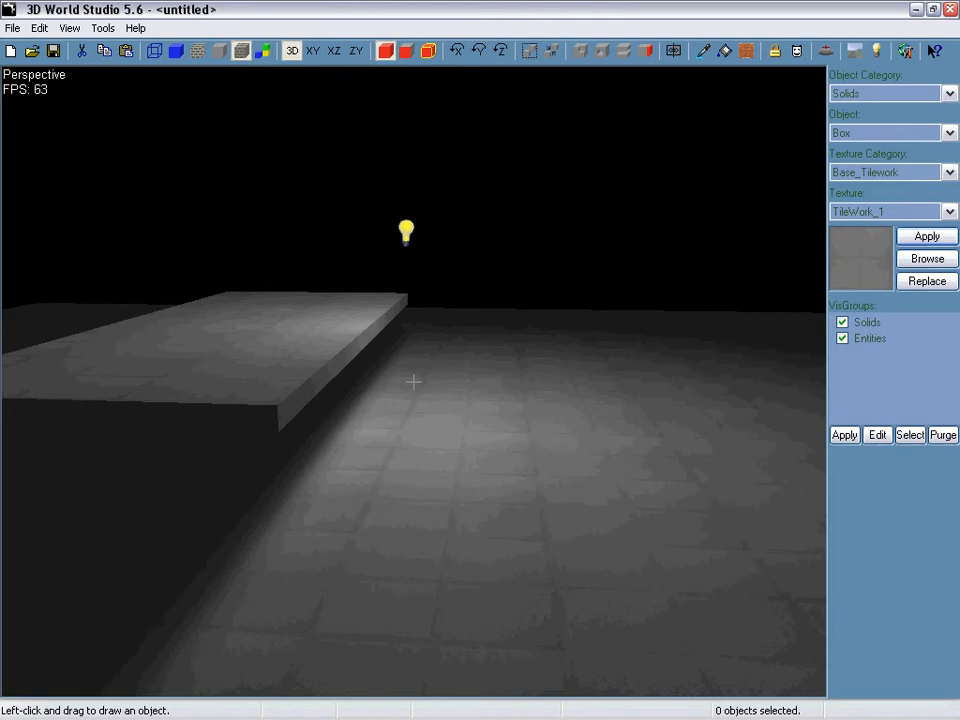
{"action": "key", "text": "z"}
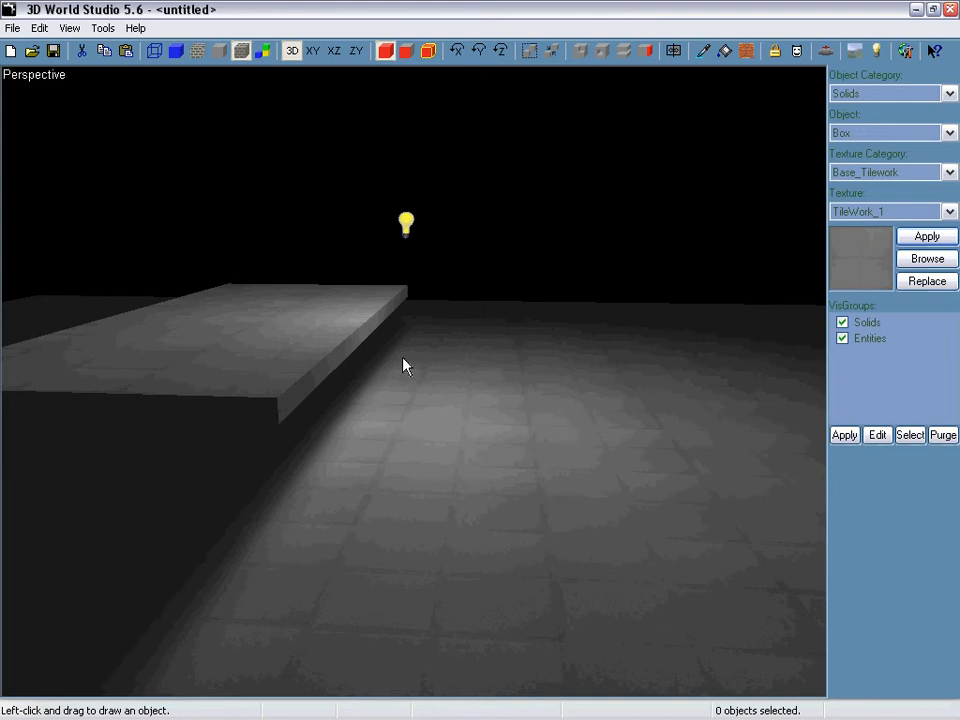
{"action": "key", "text": "Tab"}
{"action": "key", "text": "z"}
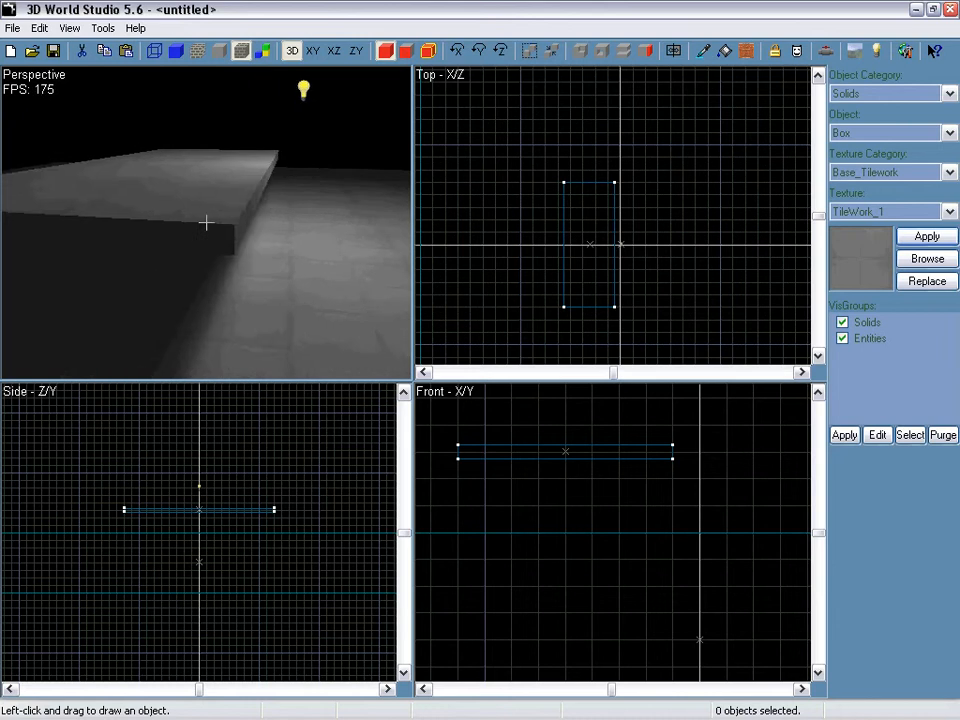
{"action": "key", "text": "z"}
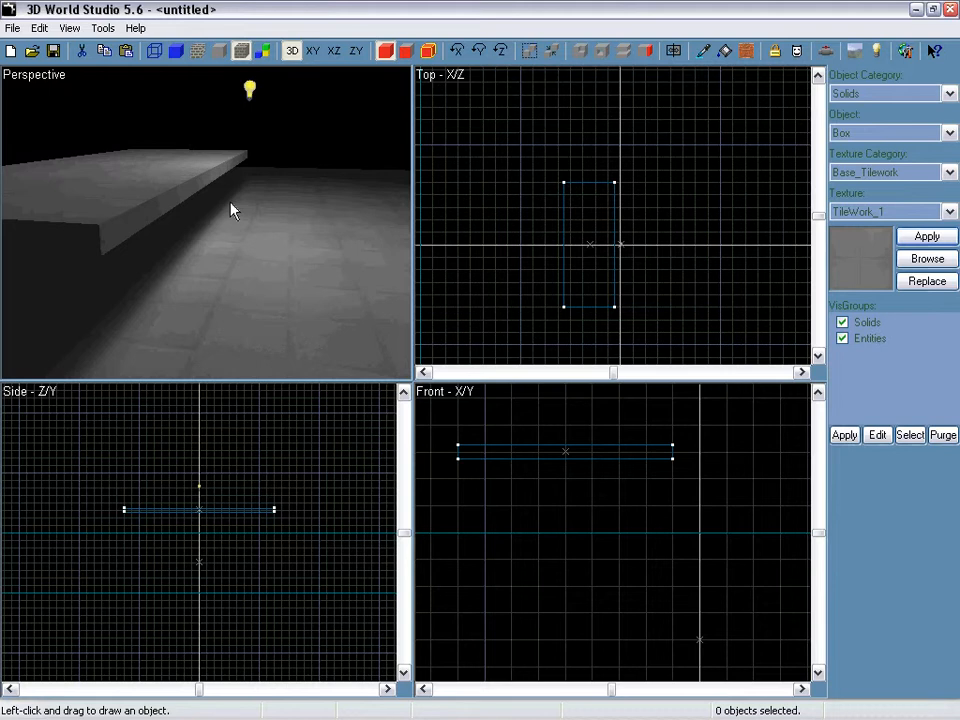
Step: Render the lights with Shadows disabled and close the render dialogs
{"action": "key", "text": "F9"}
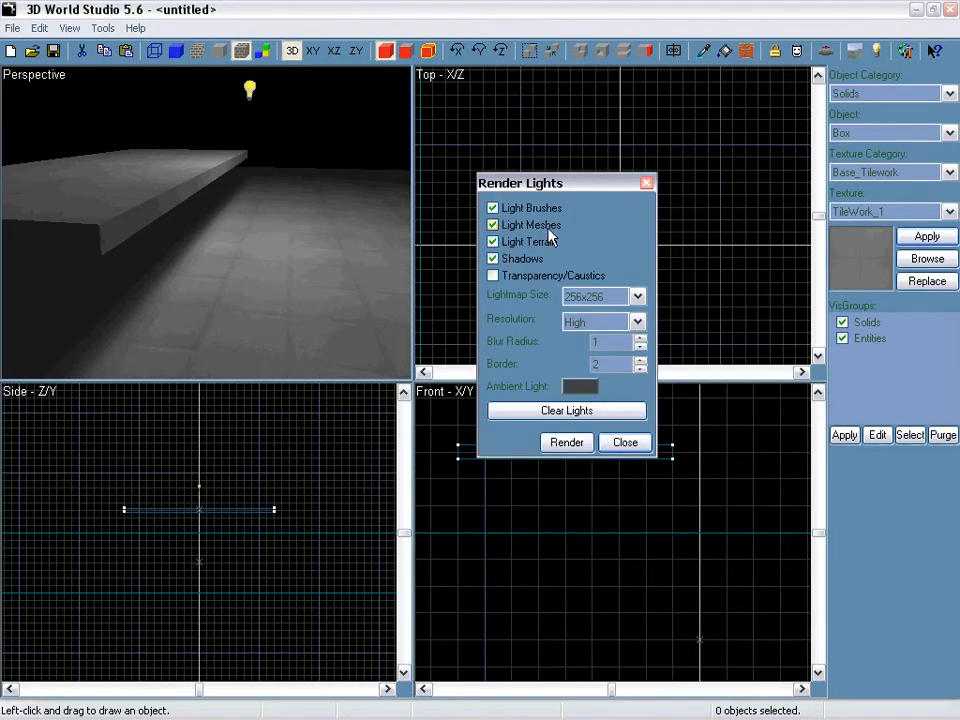
{"action": "left_click", "coordinate": [491, 261]}
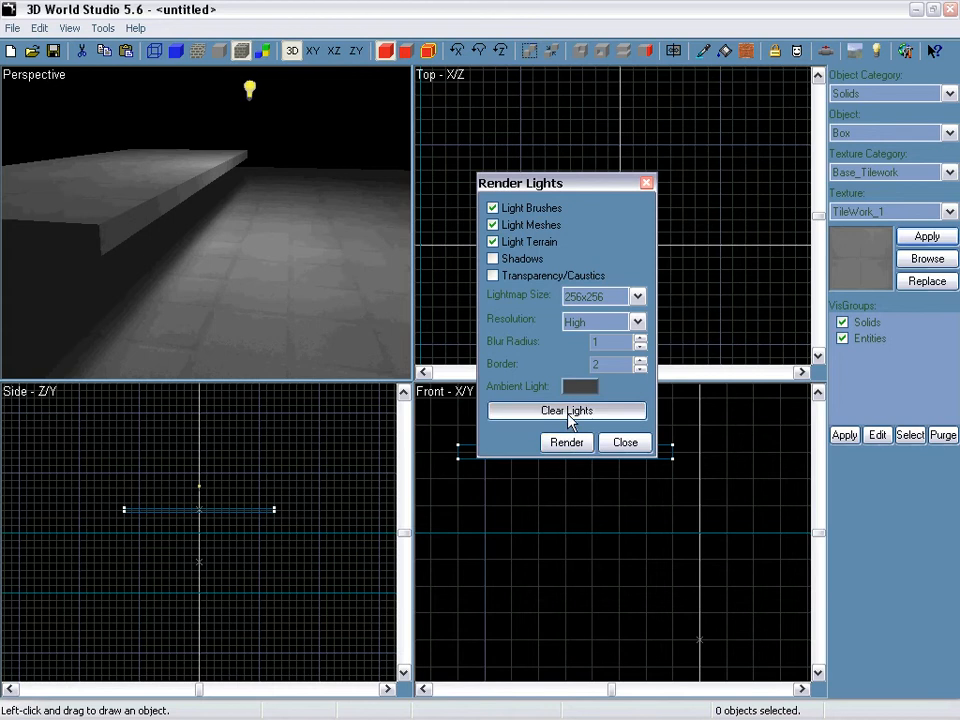
{"action": "left_click", "coordinate": [567, 443]}
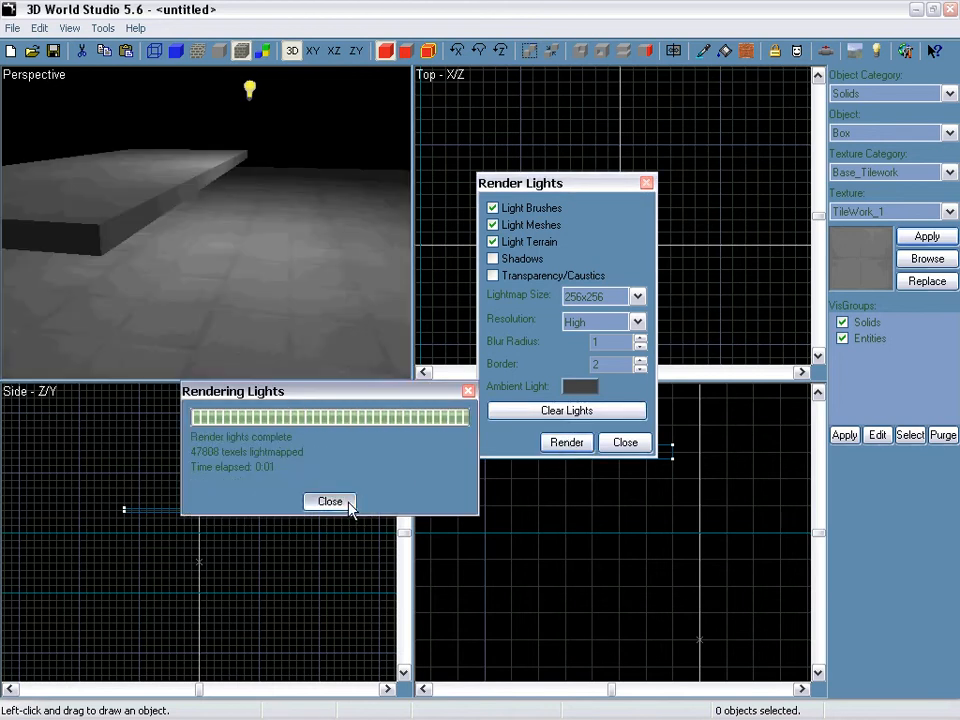
{"action": "left_click", "coordinate": [343, 503]}
{"action": "left_click", "coordinate": [626, 443]}
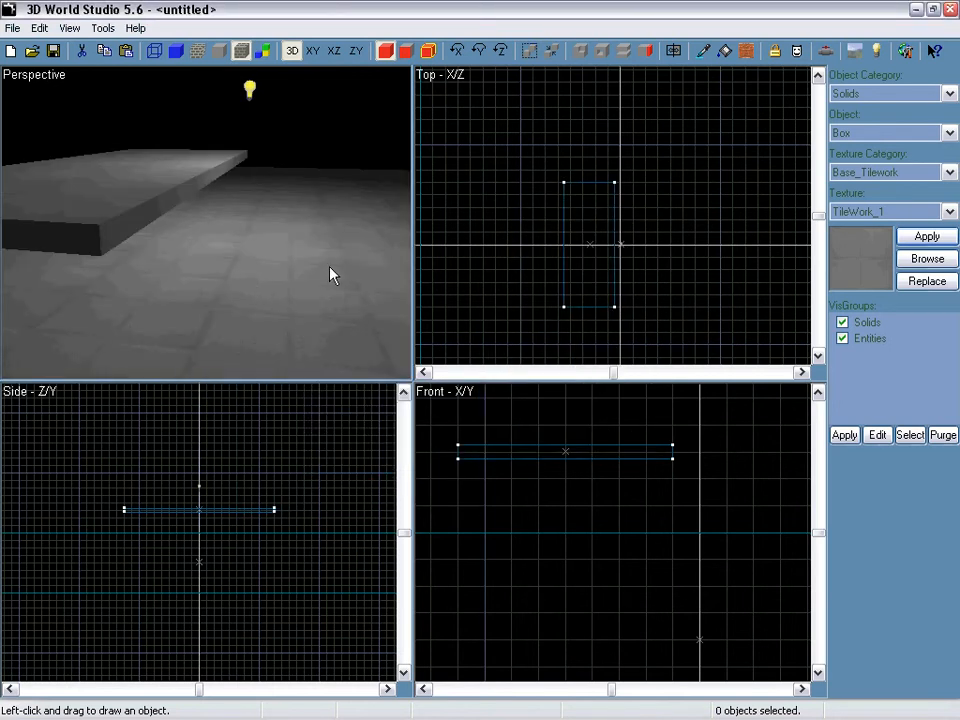
Step: Show the Perspective view at full size and examine the box and the floor beneath it from several viewpoints
{"action": "key", "text": "s"}
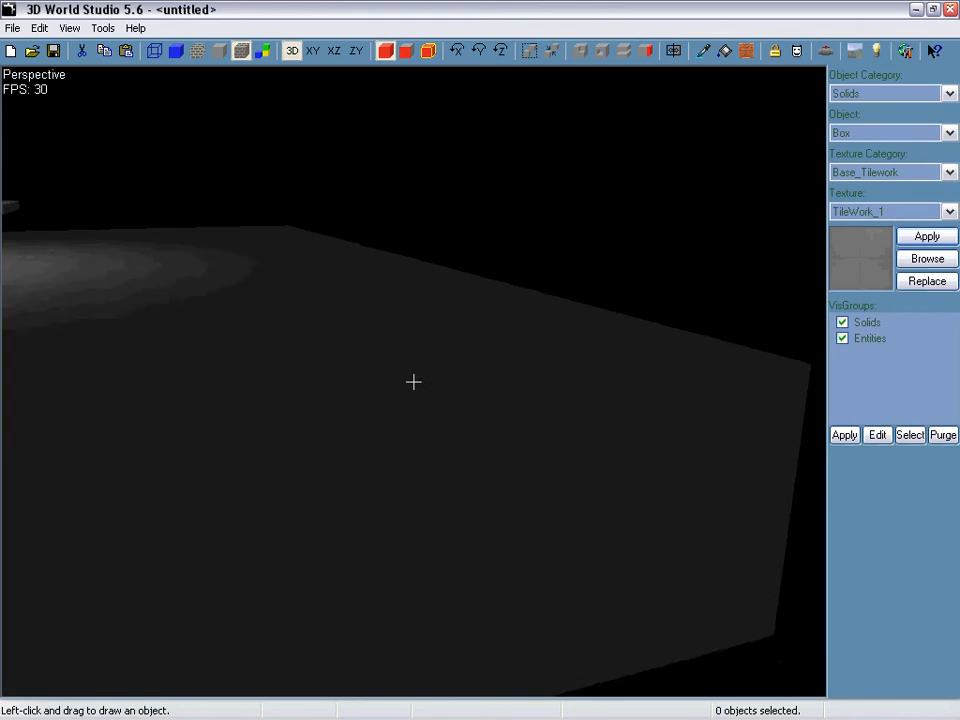
{"action": "key", "text": "w"}
{"action": "key", "text": "d"}
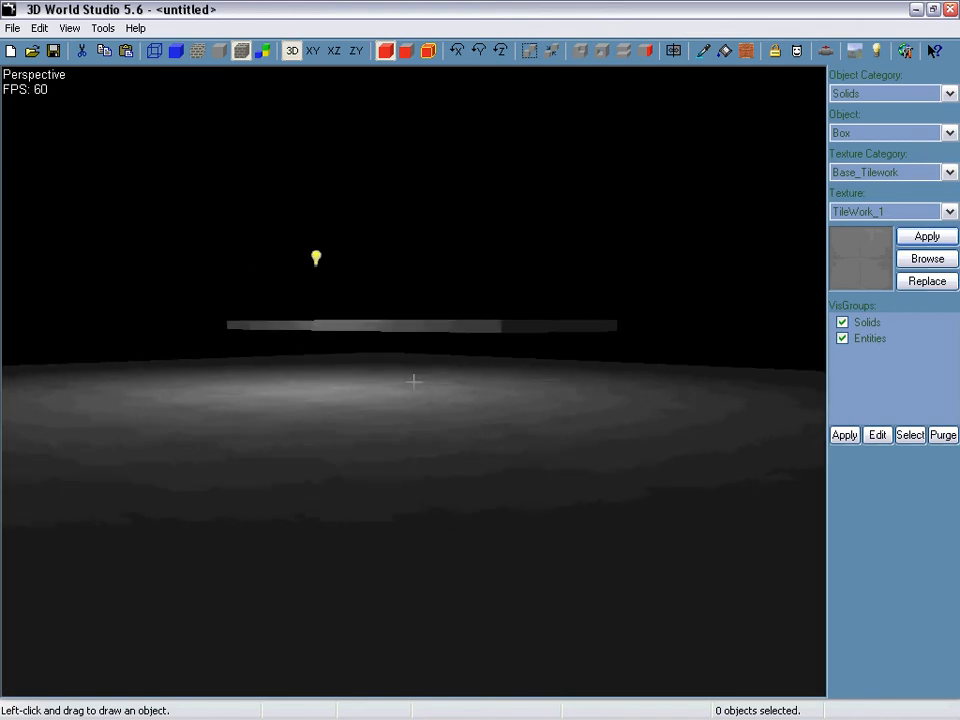
{"action": "key", "text": "d"}
{"action": "key", "text": "s"}
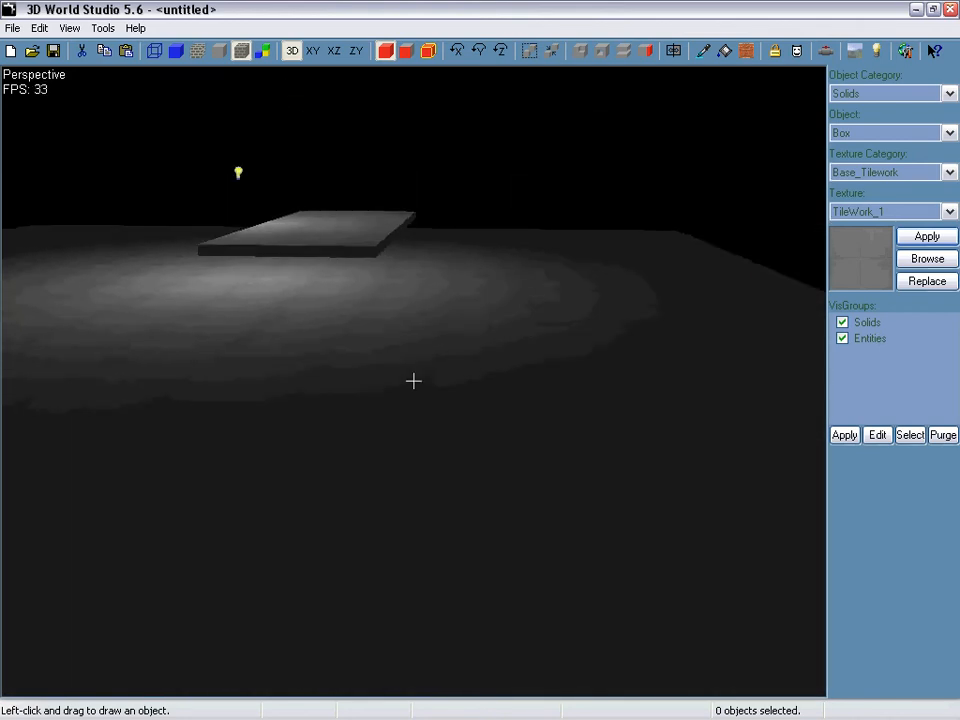
{"action": "key", "text": "a"}
{"action": "key", "text": "w"}
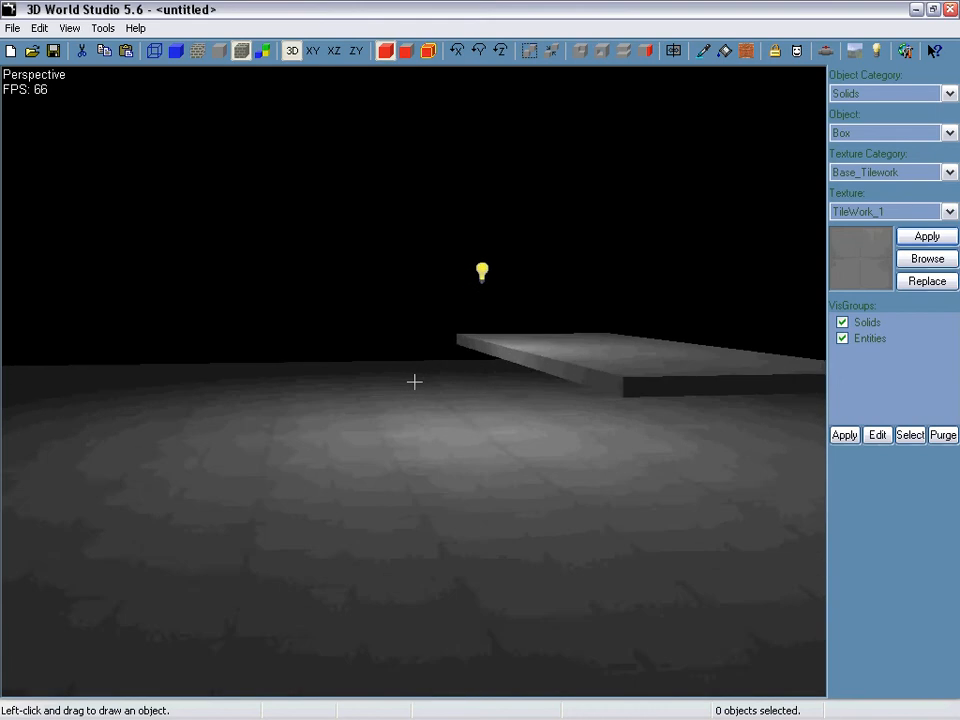
Step: Re-enable Shadows in the light rendering settings without starting a render
{"action": "key", "text": "F9"}
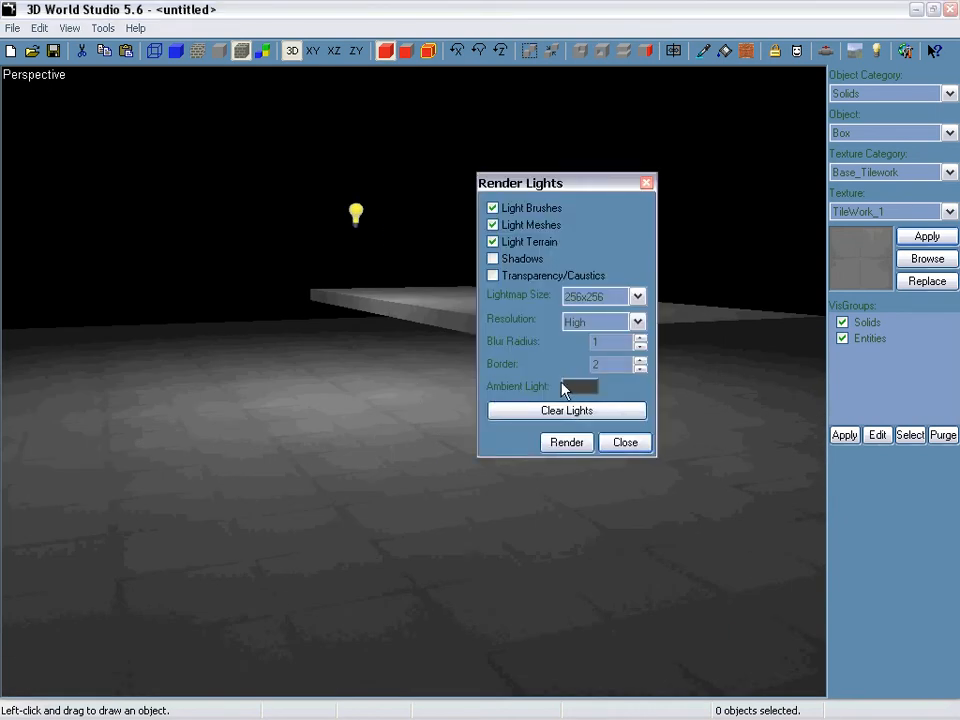
{"action": "left_click", "coordinate": [494, 261]}
{"action": "left_click", "coordinate": [622, 443]}
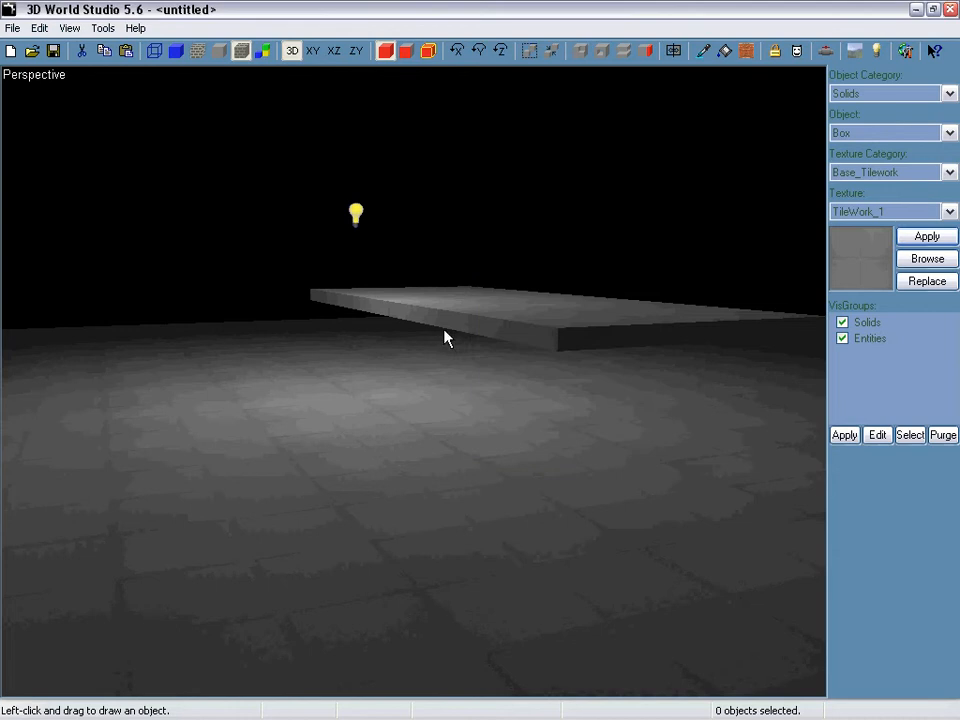
Step: Read the Lighting Models page of the User's Guide on disabling shadow-casting for models and brushes, then close the guide
{"action": "left_click", "coordinate": [137, 30]}
{"action": "left_click", "coordinate": [98, 68]}
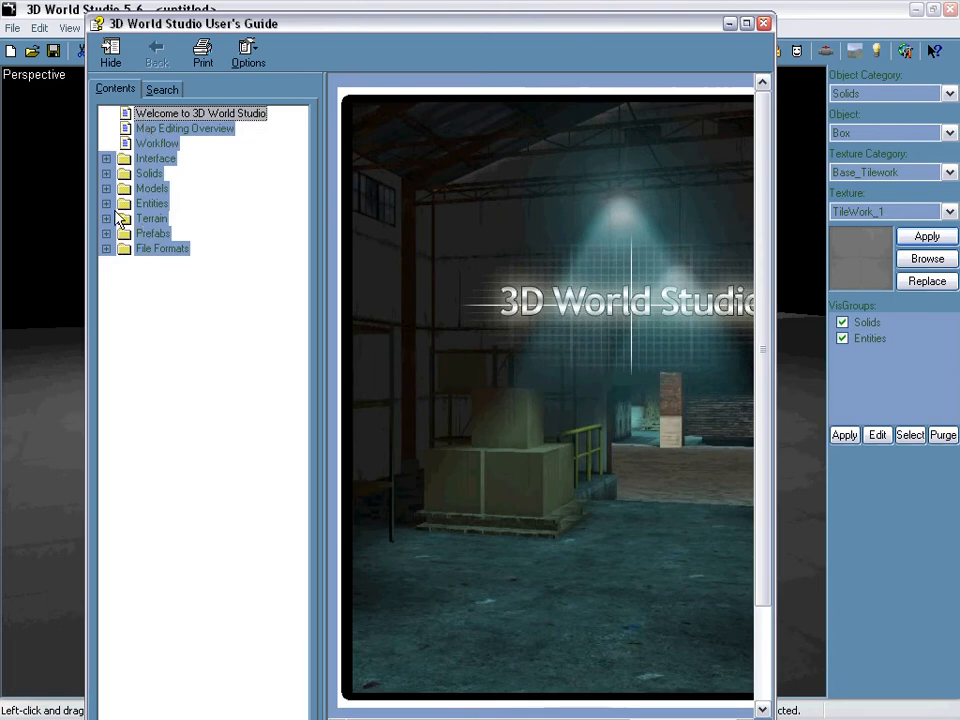
{"action": "left_click", "coordinate": [106, 188]}
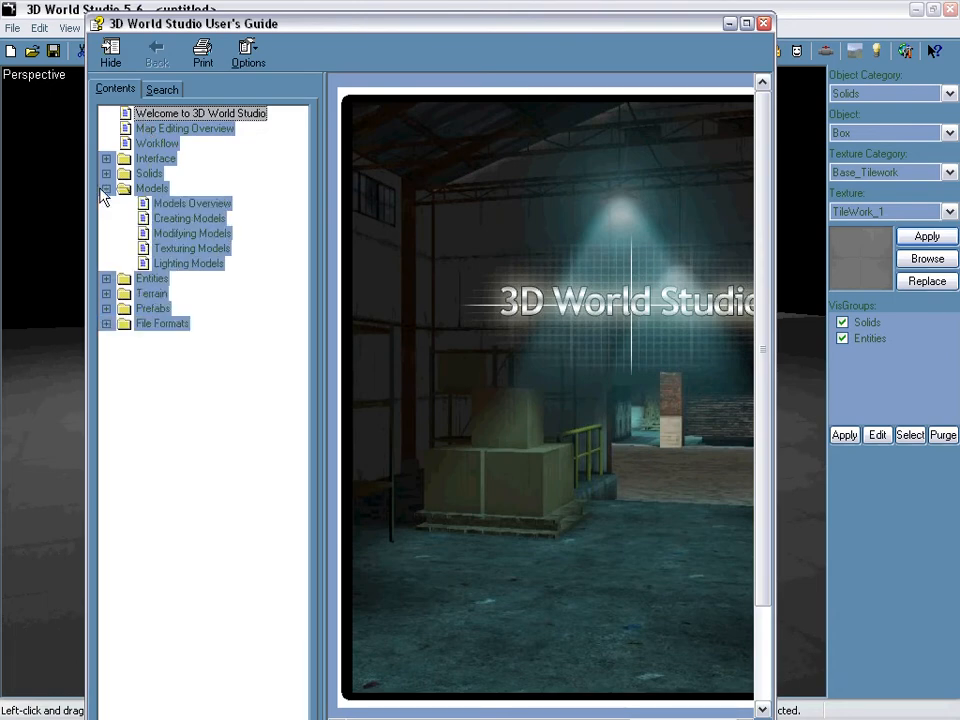
{"action": "left_click", "coordinate": [184, 264]}
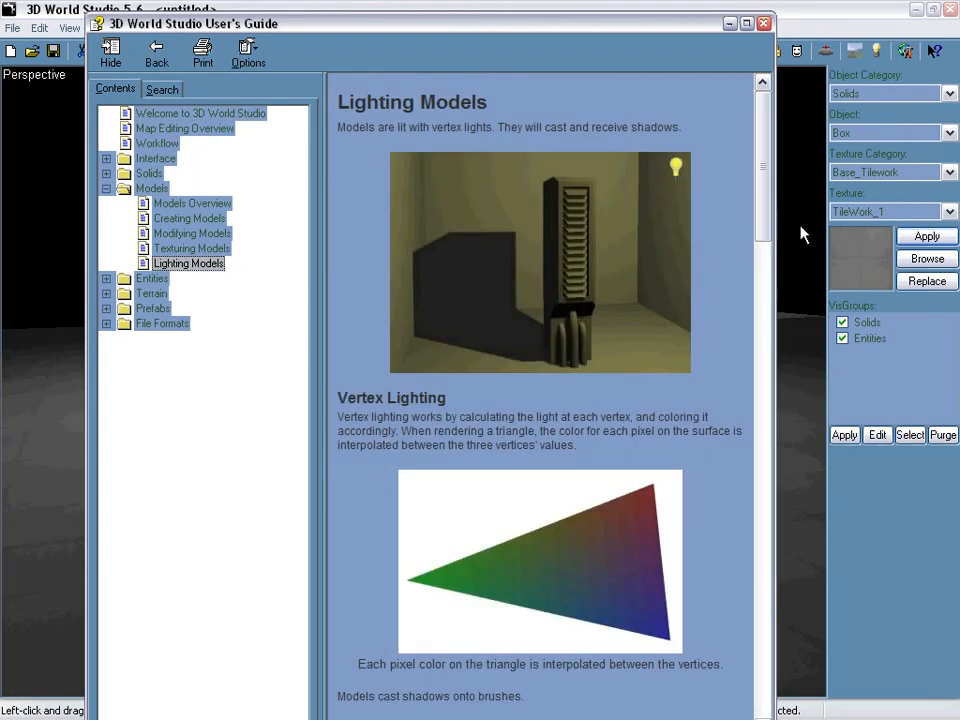
{"action": "left_click_drag", "start_coordinate": [768, 212], "coordinate": [740, 650]}
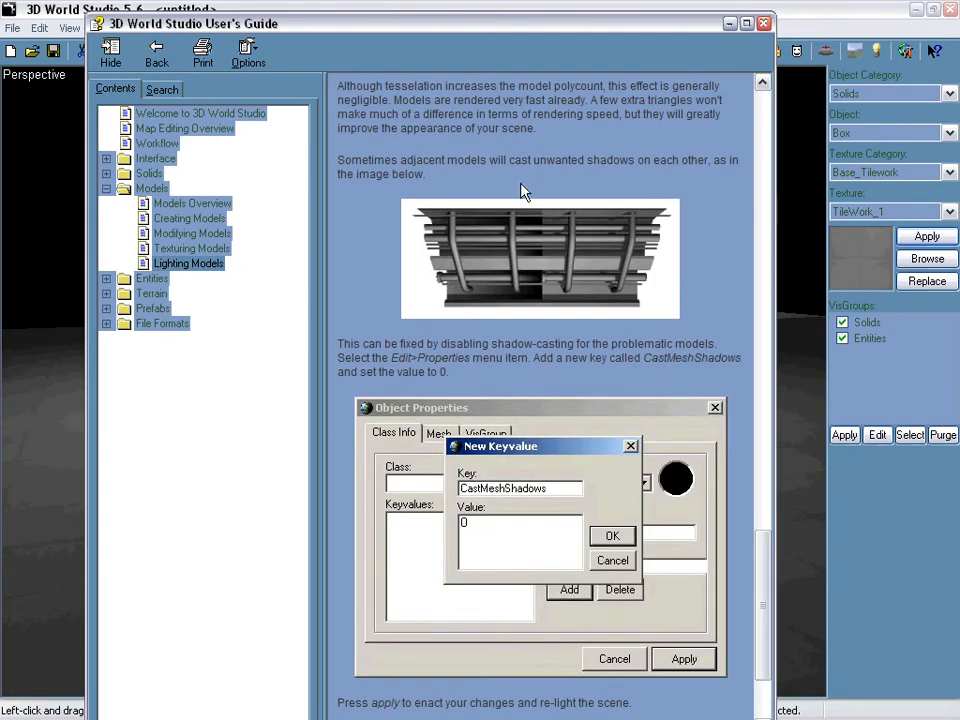
{"action": "left_click_drag", "start_coordinate": [447, 5], "coordinate": [337, 33]}
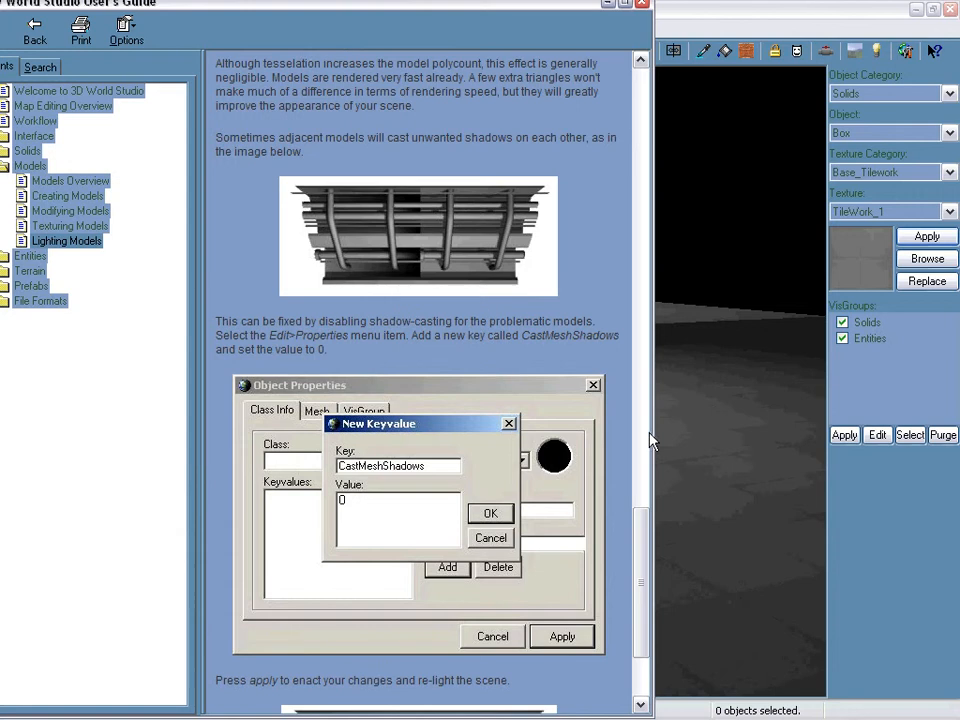
{"action": "scroll", "coordinate": [617, 597], "scroll_direction": "down", "scroll_amount": 3}
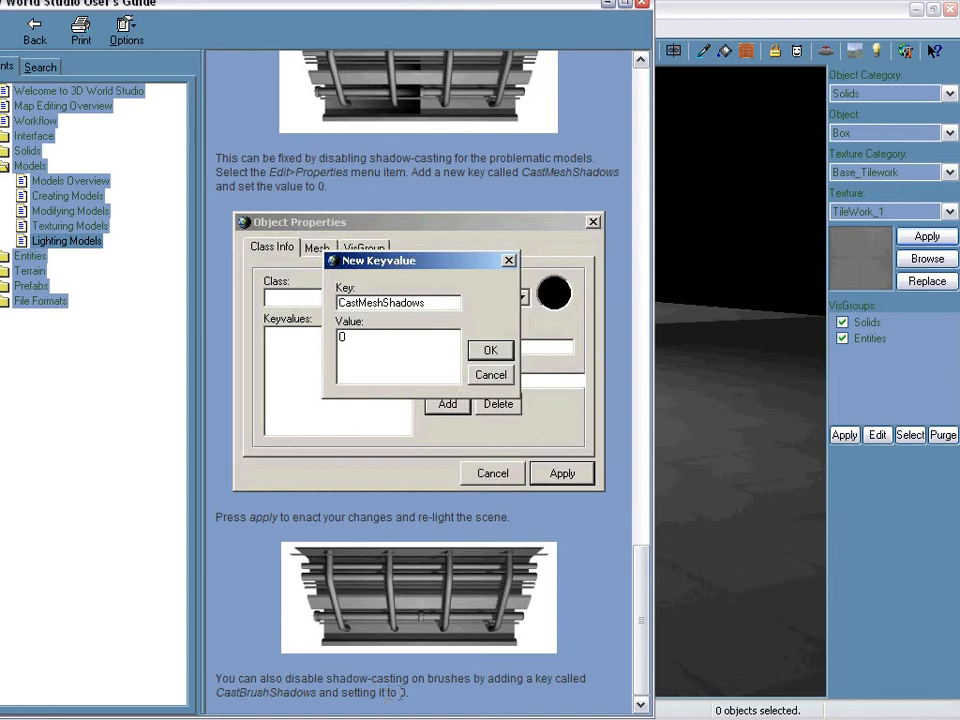
{"action": "left_click", "coordinate": [642, 4]}
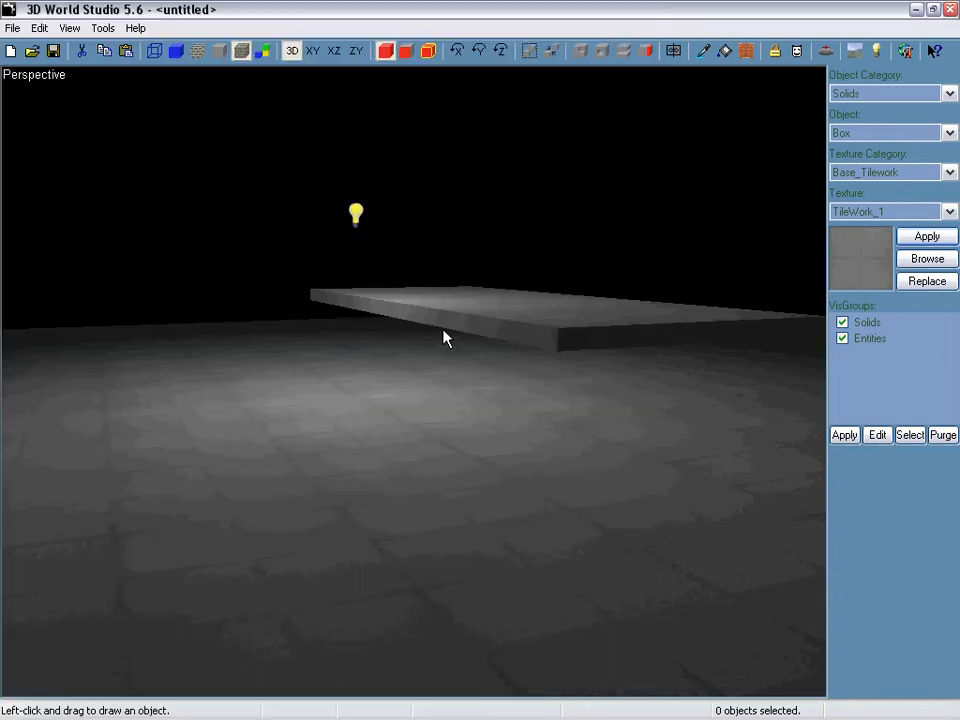
Step: Select the raised box and add the key CastBrushShadows with value 0 to its object properties
{"action": "right_click_drag", "start_coordinate": [445, 338], "coordinate": [427, 371]}
{"action": "left_click", "coordinate": [427, 371]}
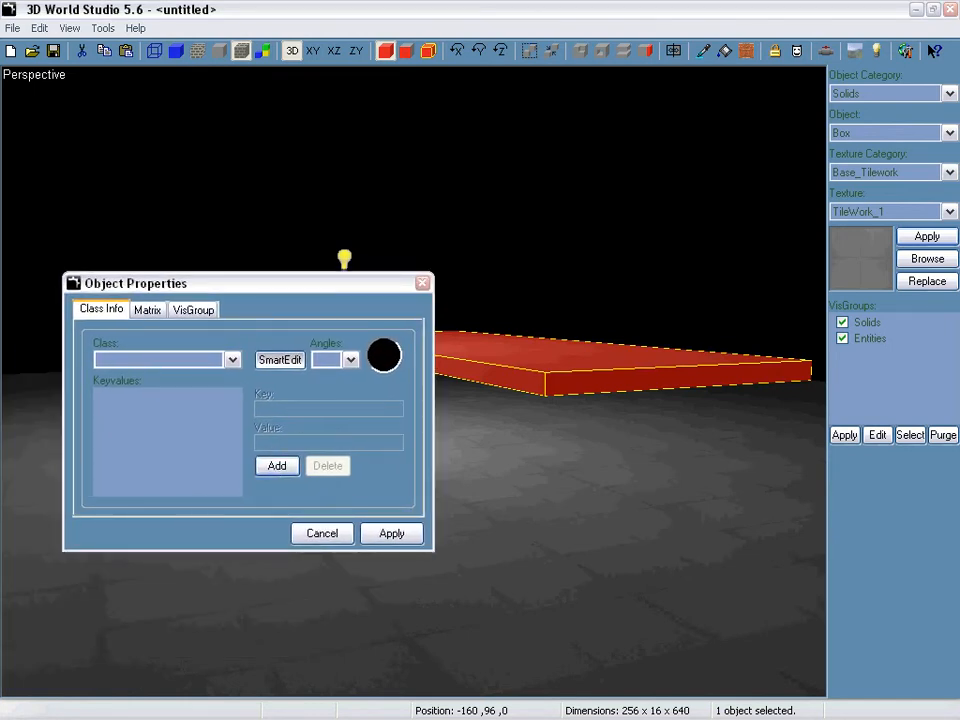
{"action": "left_click", "coordinate": [277, 465]}
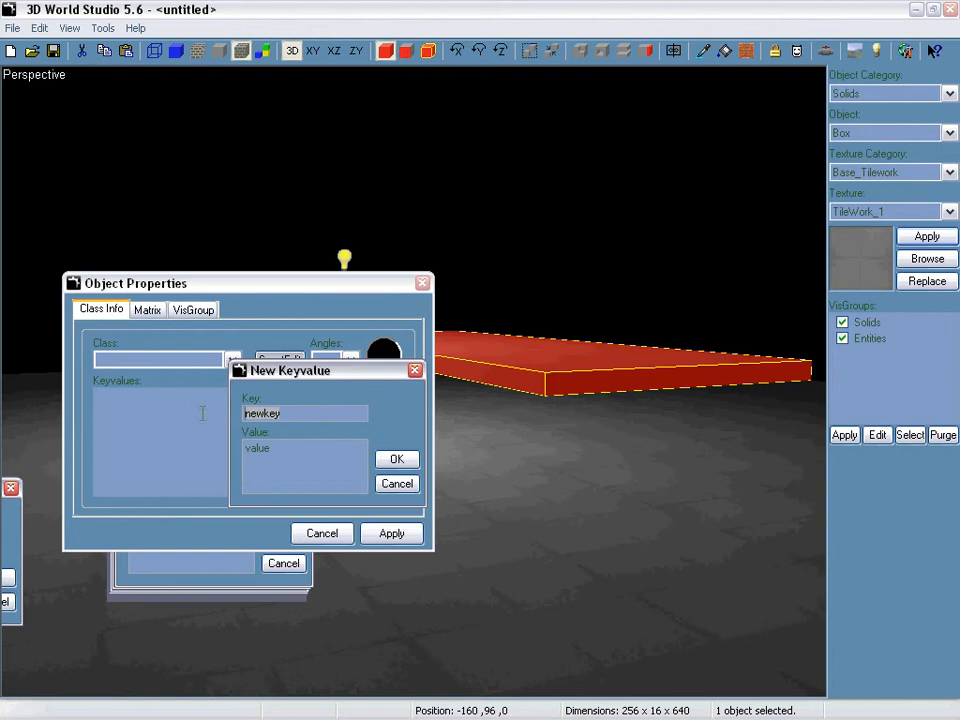
{"action": "type", "text": "CastBrushShadows"}
{"action": "double_click", "coordinate": [270, 465]}
{"action": "type", "text": "0"}
{"action": "left_click", "coordinate": [393, 460]}
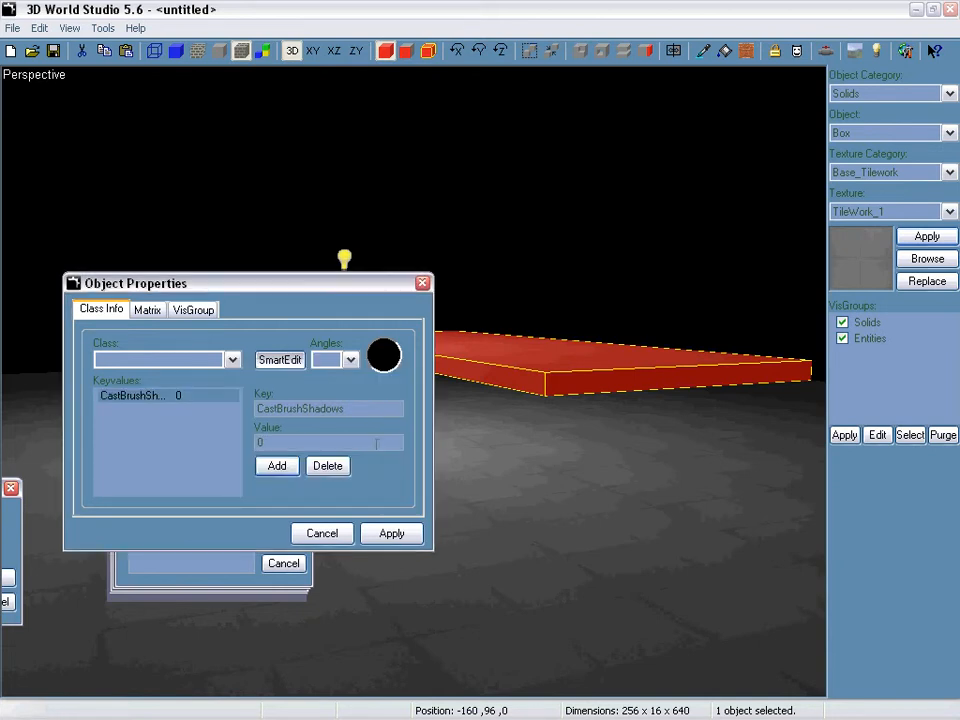
{"action": "left_click", "coordinate": [390, 534]}
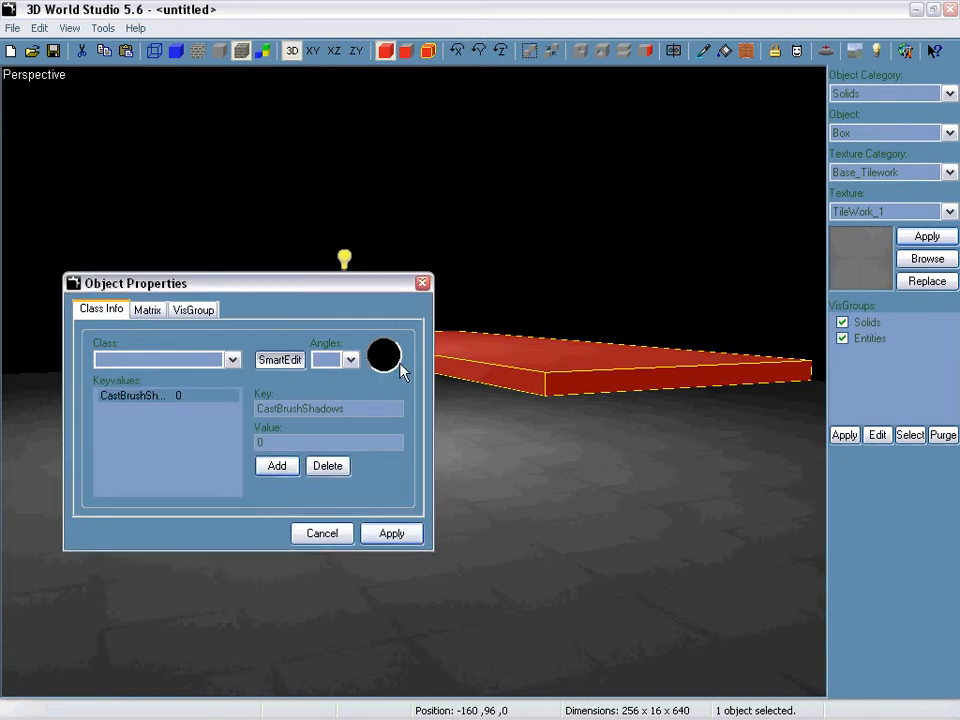
{"action": "left_click", "coordinate": [421, 284]}
Step: Clear the existing lights and render them again with Shadows enabled and the box's shadow-casting turned off
{"action": "left_click", "coordinate": [856, 51]}
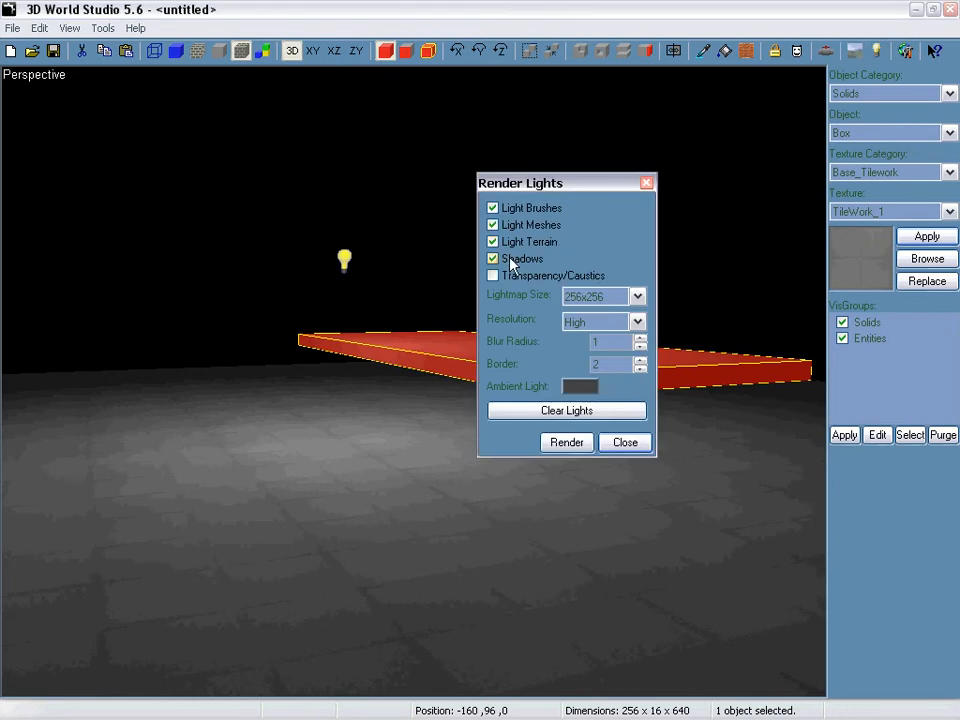
{"action": "left_click", "coordinate": [563, 418]}
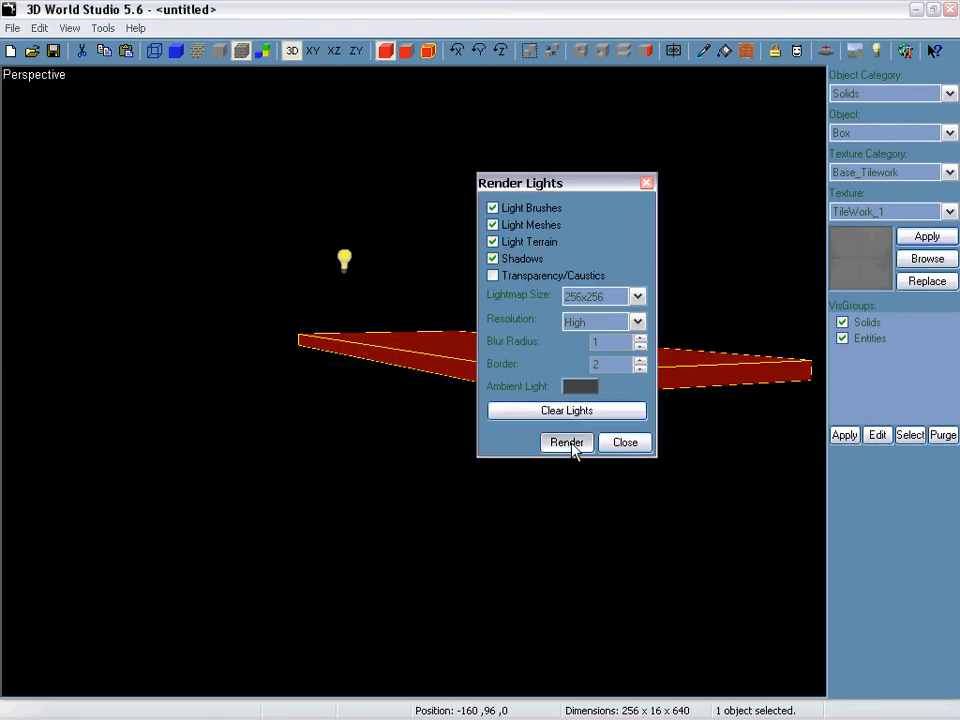
{"action": "left_click", "coordinate": [570, 445]}
{"action": "left_click", "coordinate": [321, 505]}
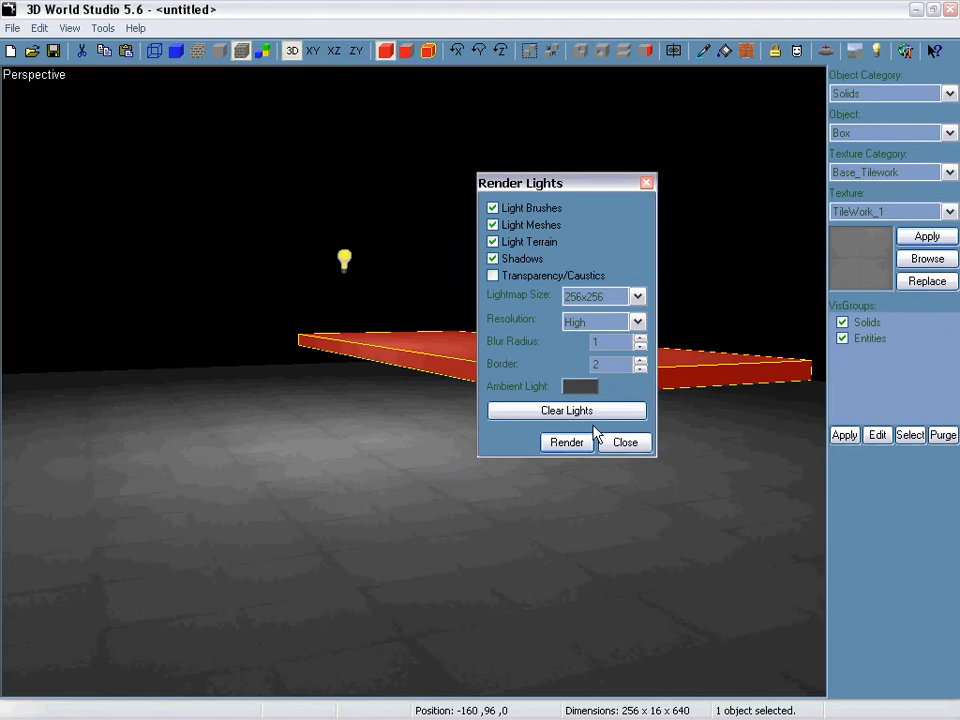
{"action": "left_click", "coordinate": [626, 443]}
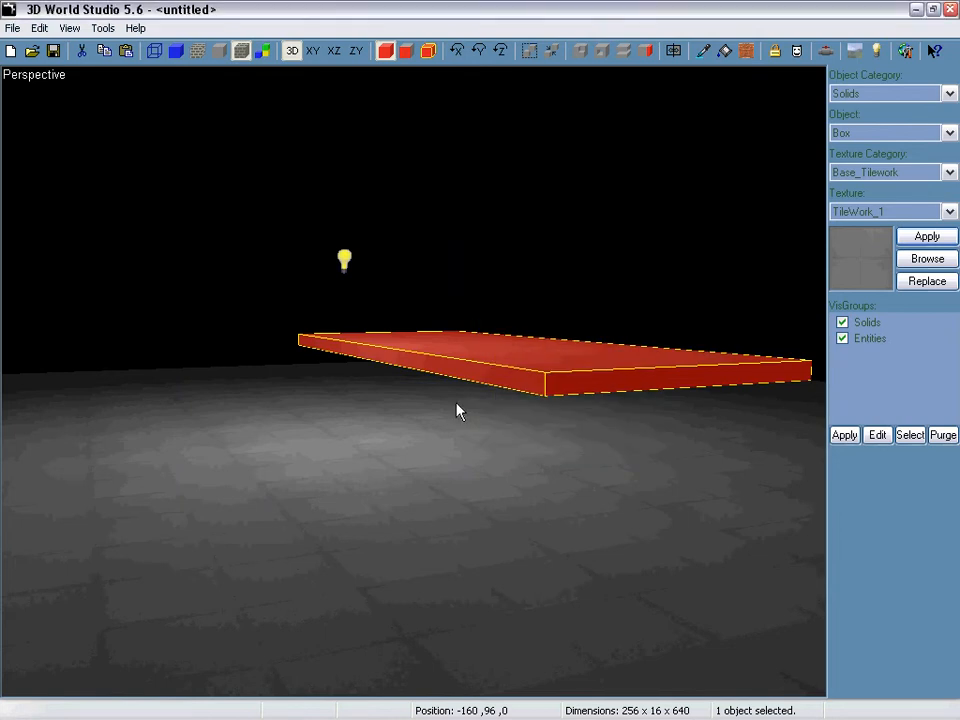
Step: Set the box's CastBrushShadows value to 1 in its object properties and apply the change
{"action": "key", "text": "alt+Return"}
{"action": "left_click", "coordinate": [299, 441]}
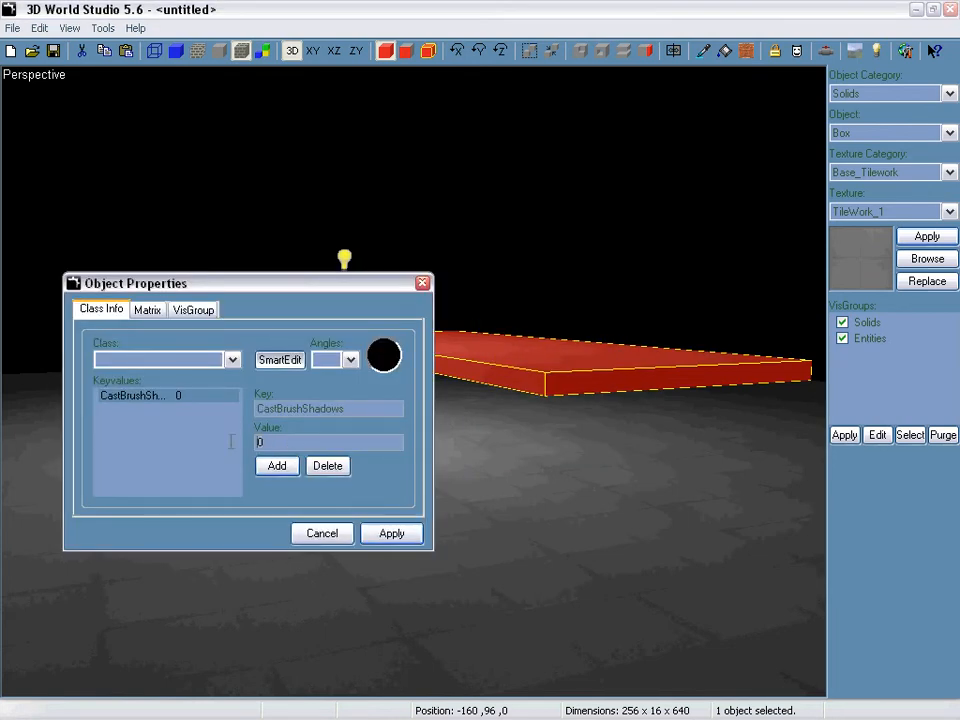
{"action": "type", "text": "1"}
{"action": "left_click", "coordinate": [393, 535]}
{"action": "left_click", "coordinate": [425, 285]}
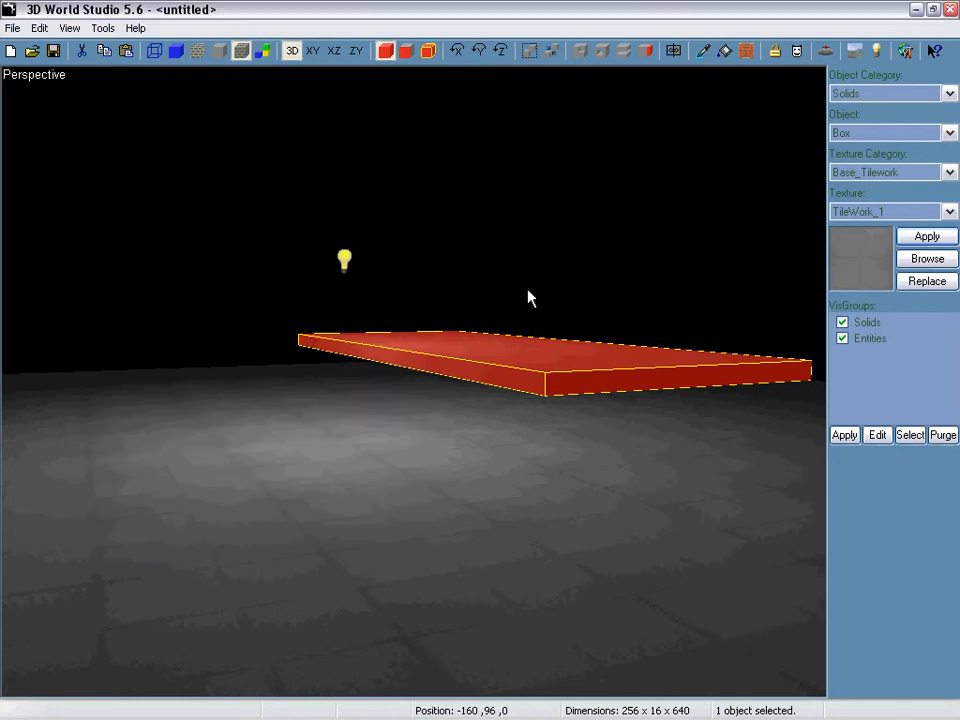
Step: Render the lights again with the box's shadow-casting turned back on and view the floor beneath it
{"action": "key", "text": "ctrl+l"}
{"action": "left_click", "coordinate": [562, 445]}
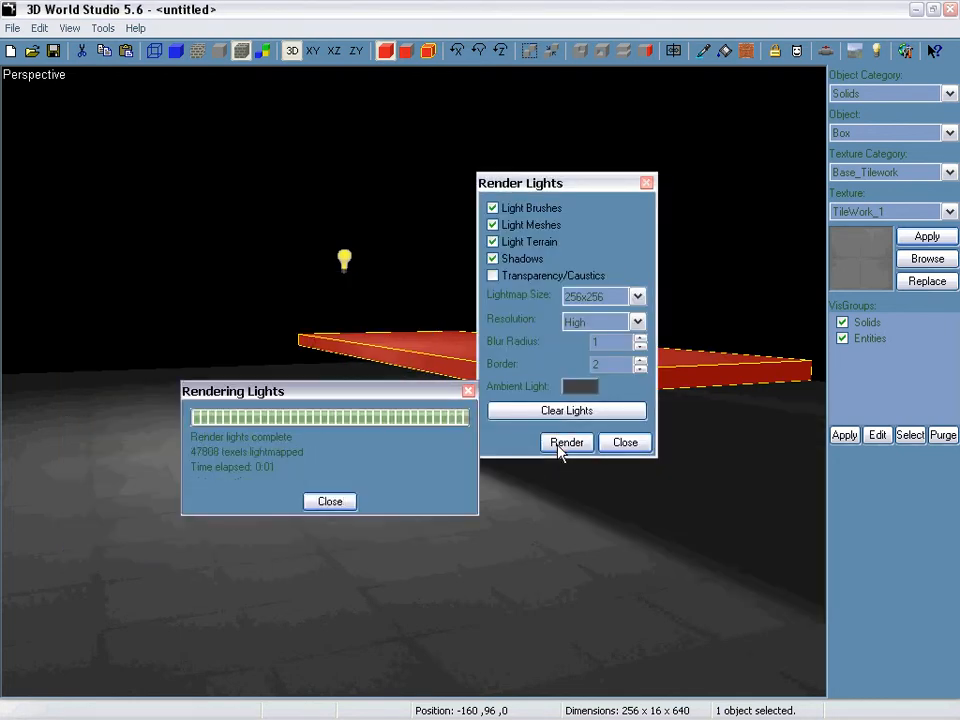
{"action": "left_click", "coordinate": [469, 391]}
{"action": "left_click", "coordinate": [625, 442]}
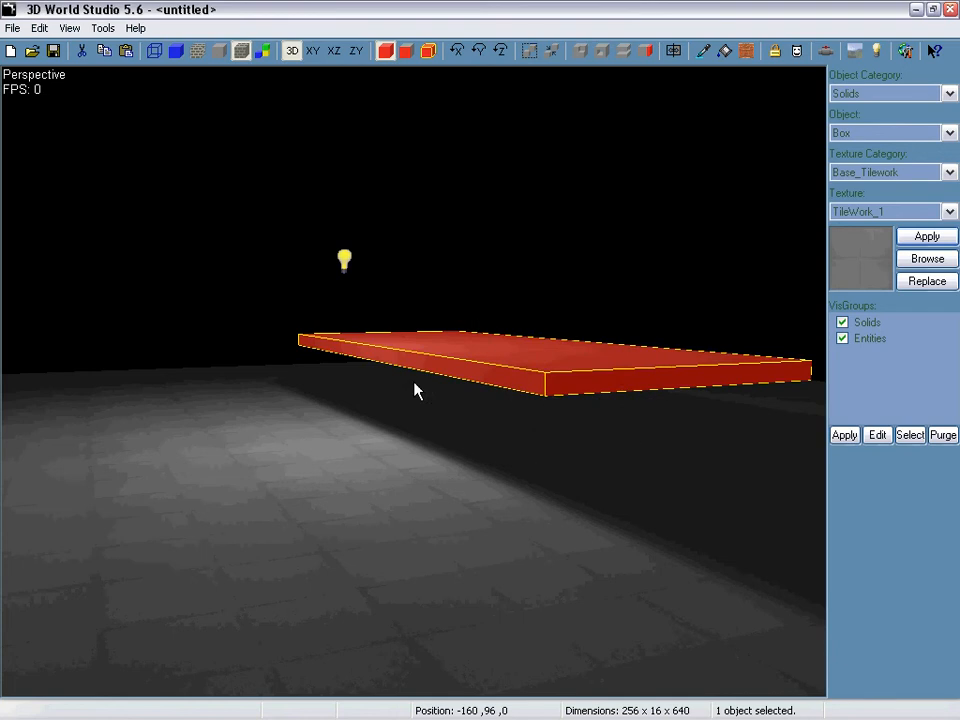
{"action": "right_click_drag", "start_coordinate": [416, 388], "coordinate": [413, 381]}
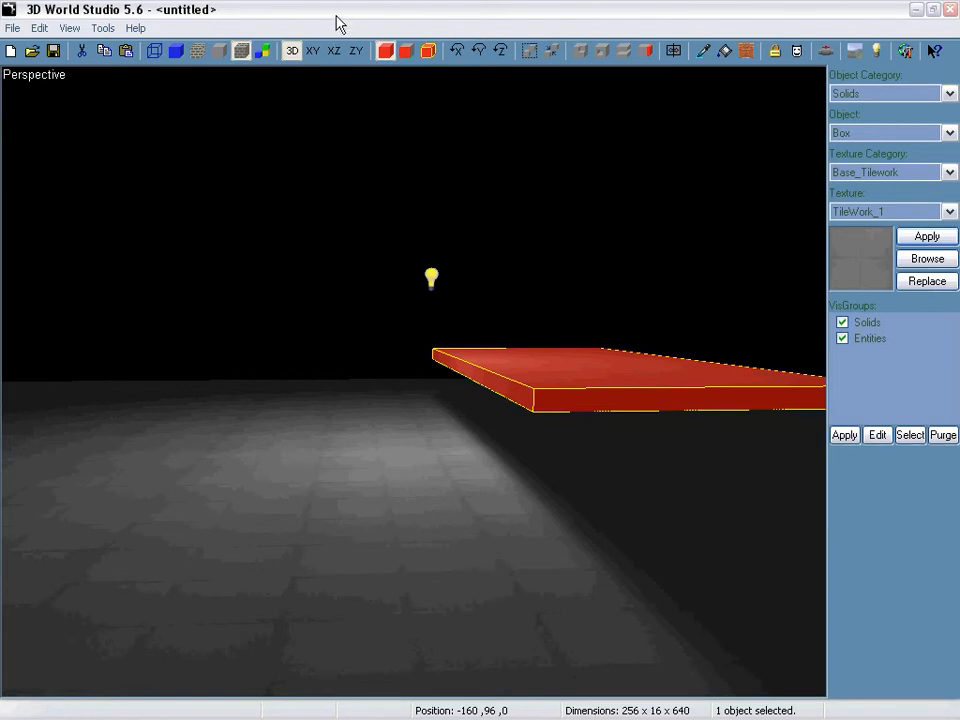
Step: Create a 128 x 16 x 128 box on a 128-unit grid, beyond the far corner of the raised box
{"action": "key", "text": "shift+z"}
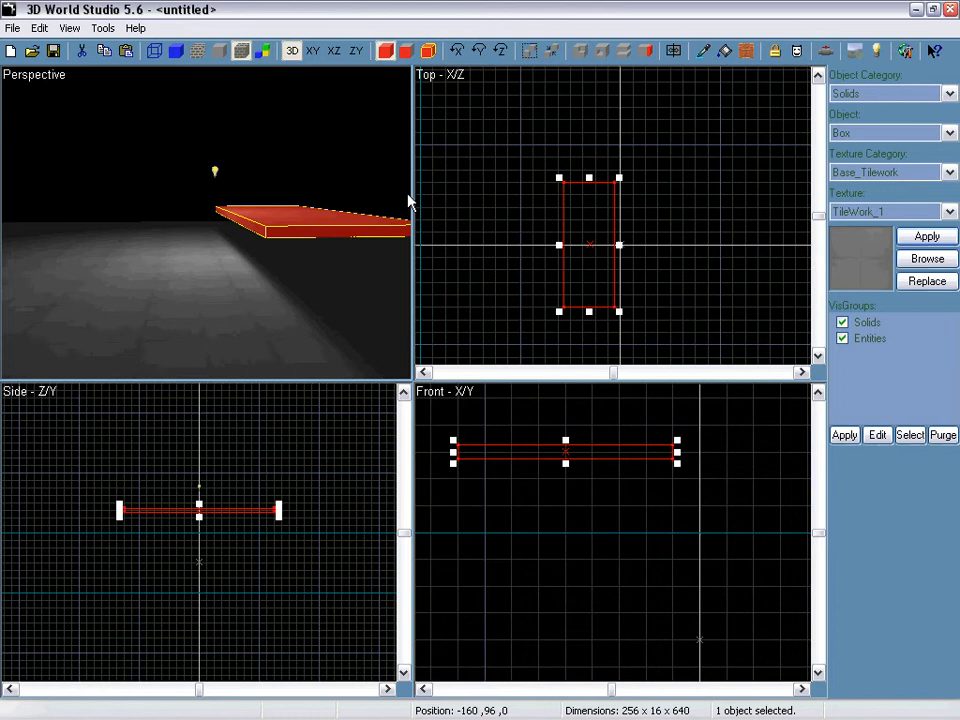
{"action": "key", "text": "z"}
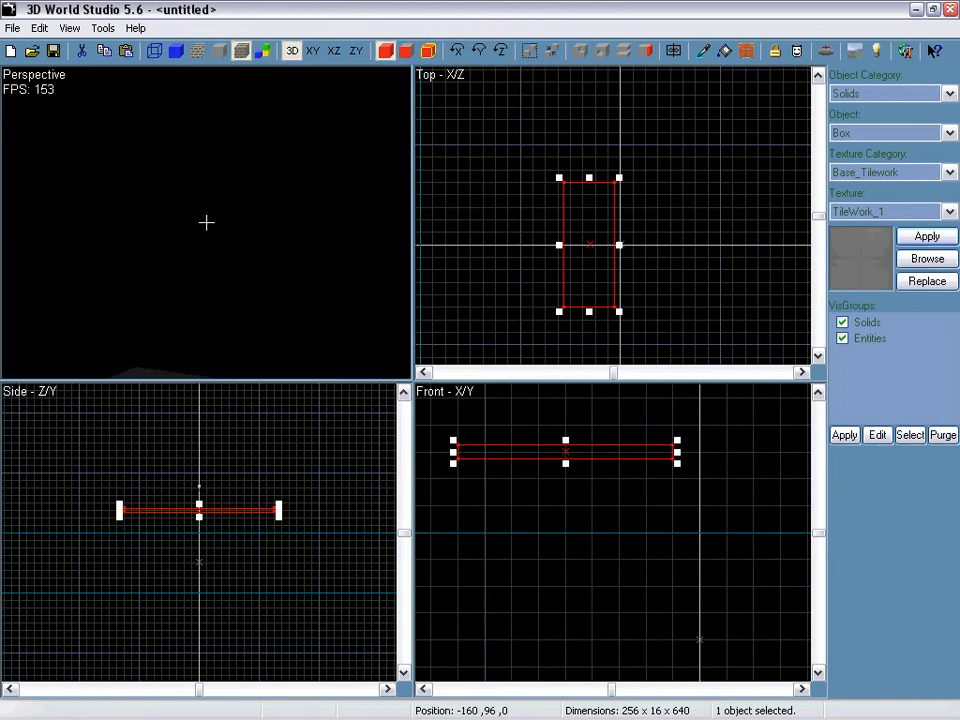
{"action": "key", "text": "s"}
{"action": "key", "text": "z"}
{"action": "scroll", "coordinate": [655, 250], "scroll_direction": "up", "scroll_amount": 5}
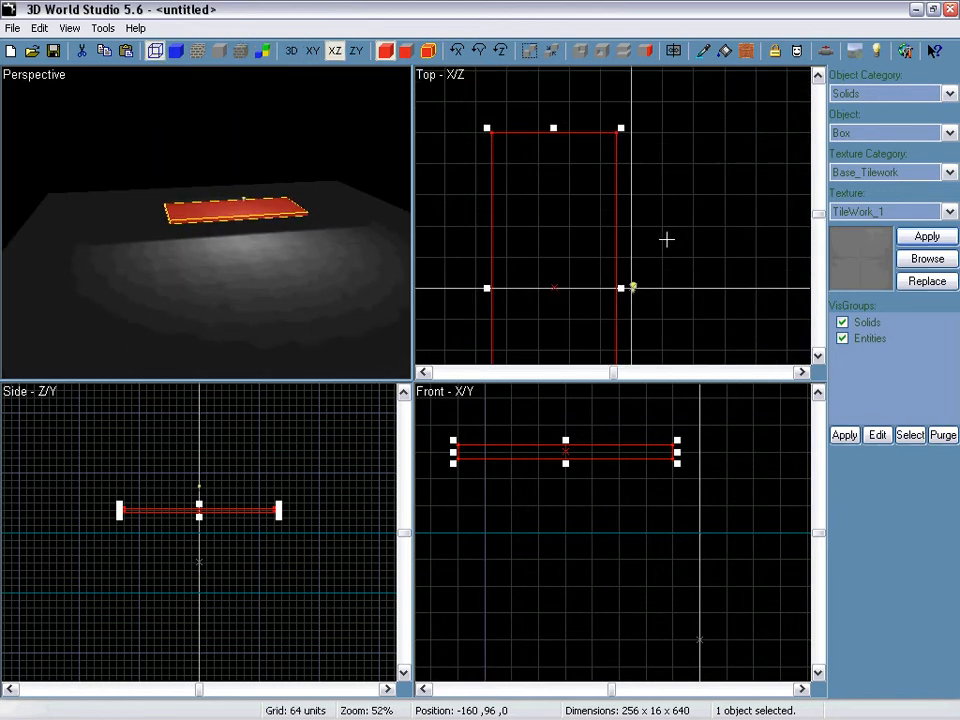
{"action": "scroll", "coordinate": [666, 238], "scroll_direction": "down", "scroll_amount": 3}
{"action": "key", "text": "bracketleft"}
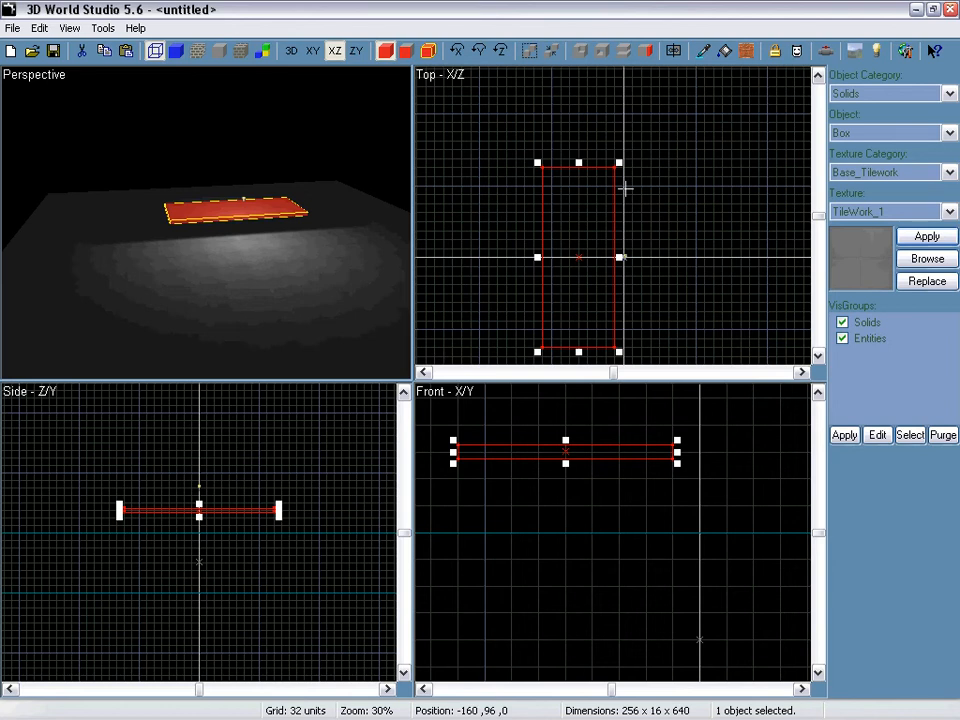
{"action": "key", "text": "bracketright"}
{"action": "key", "text": "bracketright"}
{"action": "left_click_drag", "start_coordinate": [645, 118], "coordinate": [690, 146]}
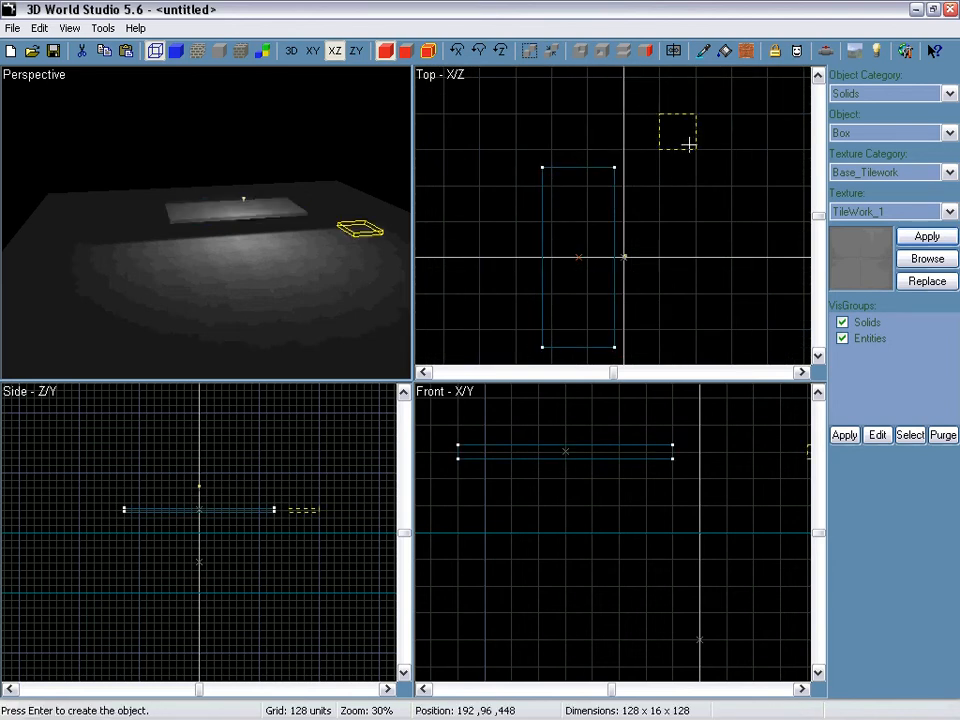
{"action": "key", "text": "Return"}
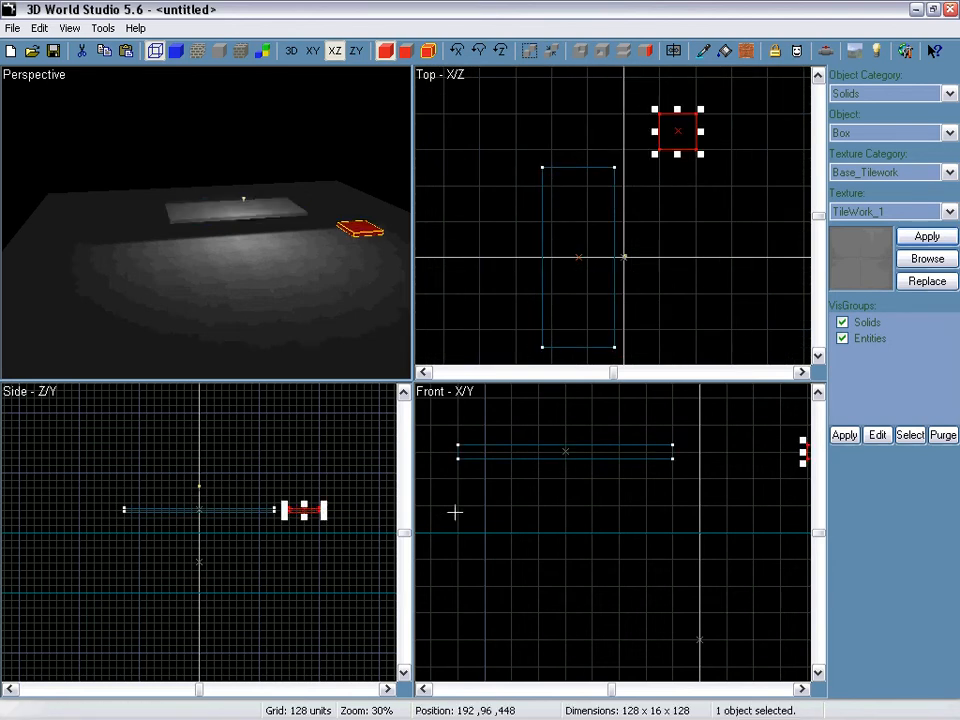
Step: Resize the new box into a 96 x 192 x 96 pillar standing on the floor
{"action": "left_click", "coordinate": [306, 517]}
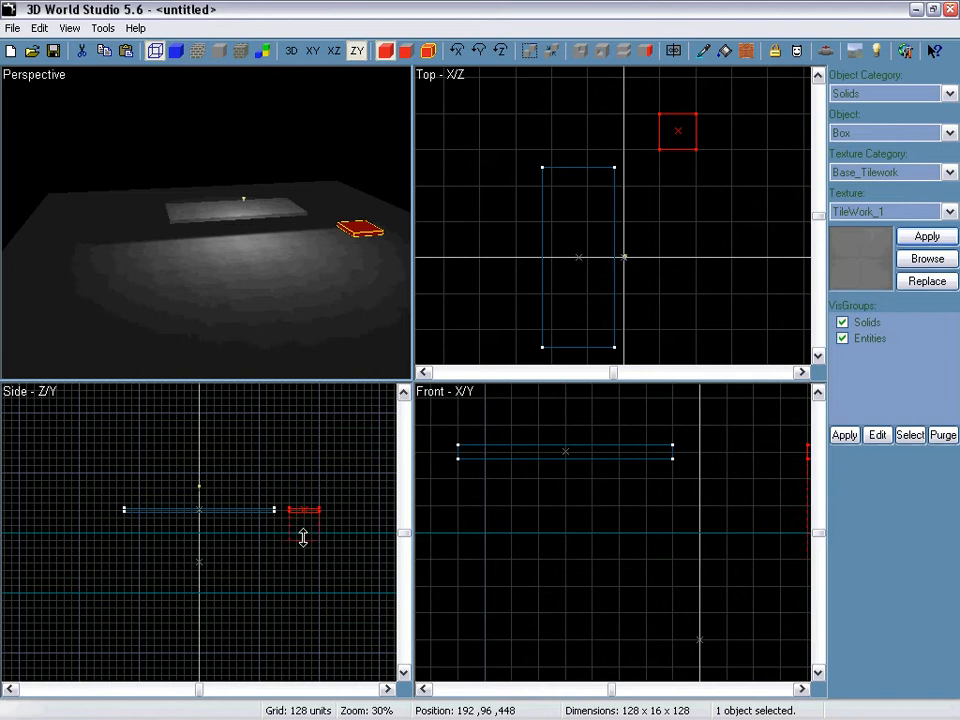
{"action": "left_click_drag", "start_coordinate": [303, 530], "coordinate": [305, 537]}
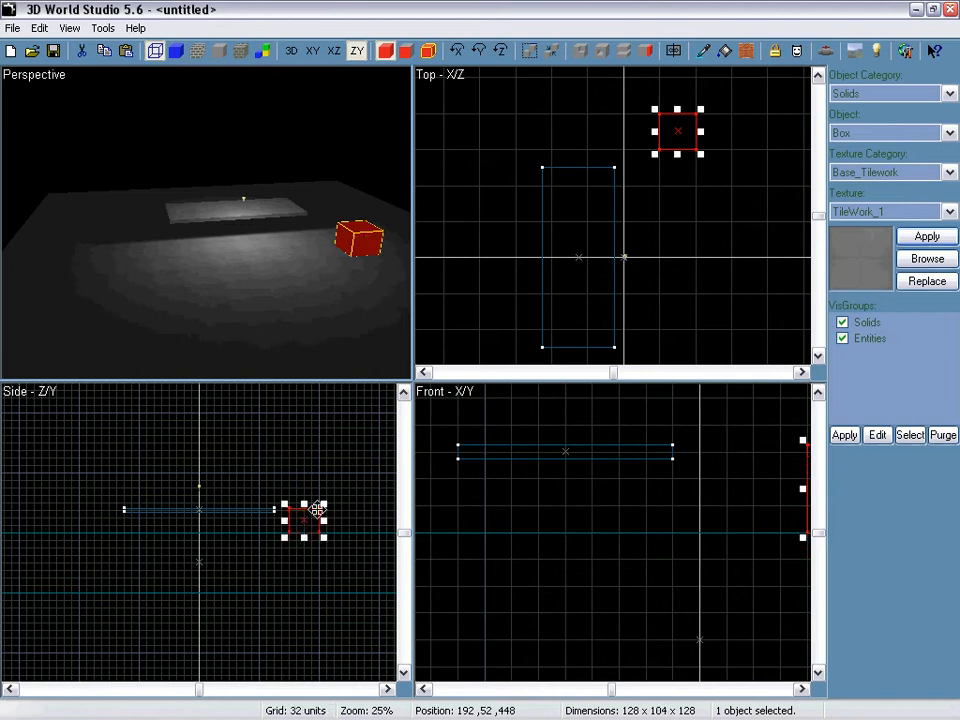
{"action": "left_click", "coordinate": [646, 468]}
{"action": "key", "text": "Right"}
{"action": "scroll", "coordinate": [696, 437], "scroll_direction": "down", "scroll_amount": 2}
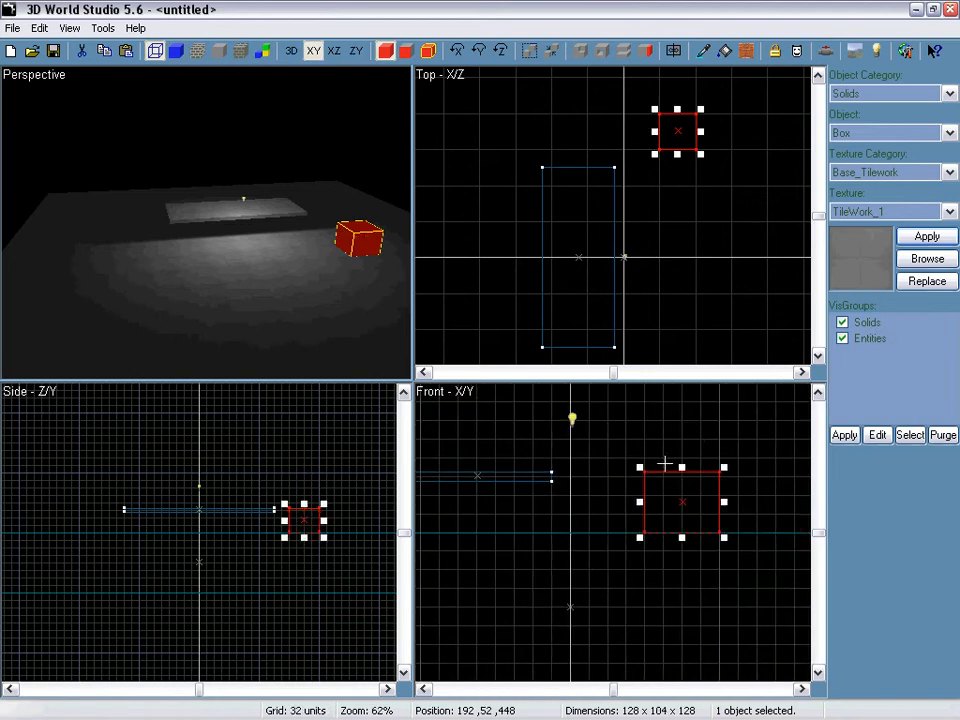
{"action": "left_click_drag", "start_coordinate": [681, 463], "coordinate": [681, 416]}
{"action": "left_click_drag", "start_coordinate": [724, 476], "coordinate": [704, 476]}
{"action": "scroll", "coordinate": [691, 199], "scroll_direction": "up", "scroll_amount": 1}
{"action": "key", "text": "bracketleft"}
{"action": "key", "text": "bracketleft"}
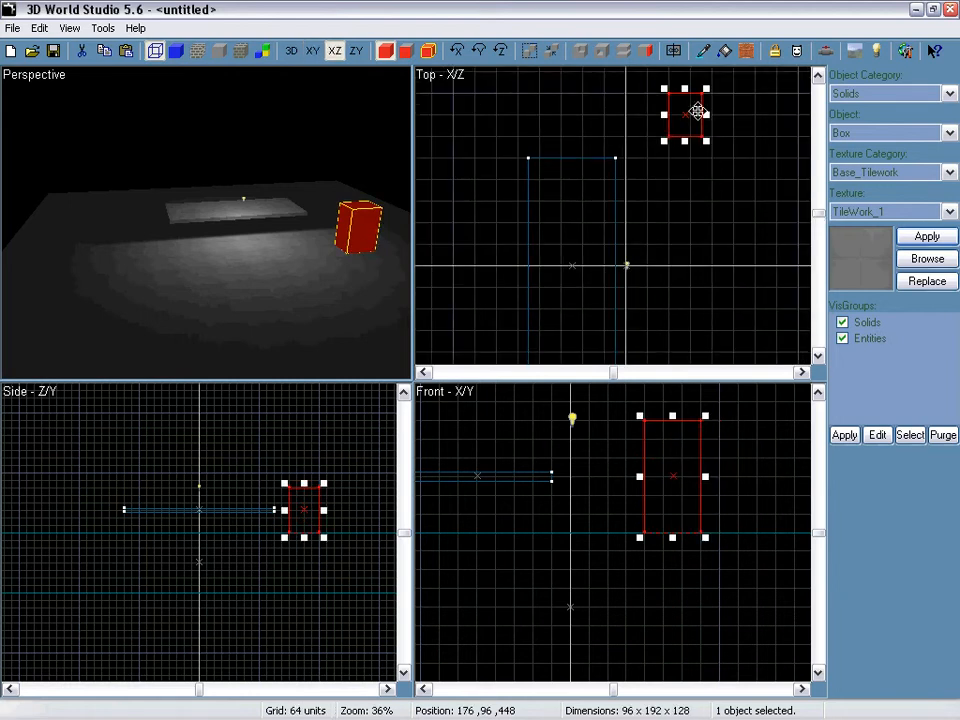
{"action": "mouse_move", "coordinate": [706, 89]}
{"action": "left_mouse_down"}
{"action": "mouse_move", "coordinate": [688, 104]}
{"action": "mouse_move", "coordinate": [698, 100]}
{"action": "left_mouse_up"}
Step: Create a 12-sided cylinder pillar of 96 x 192 x 96 beyond the end of the raised box
{"action": "left_click", "coordinate": [868, 94]}
{"action": "left_click", "coordinate": [858, 110]}
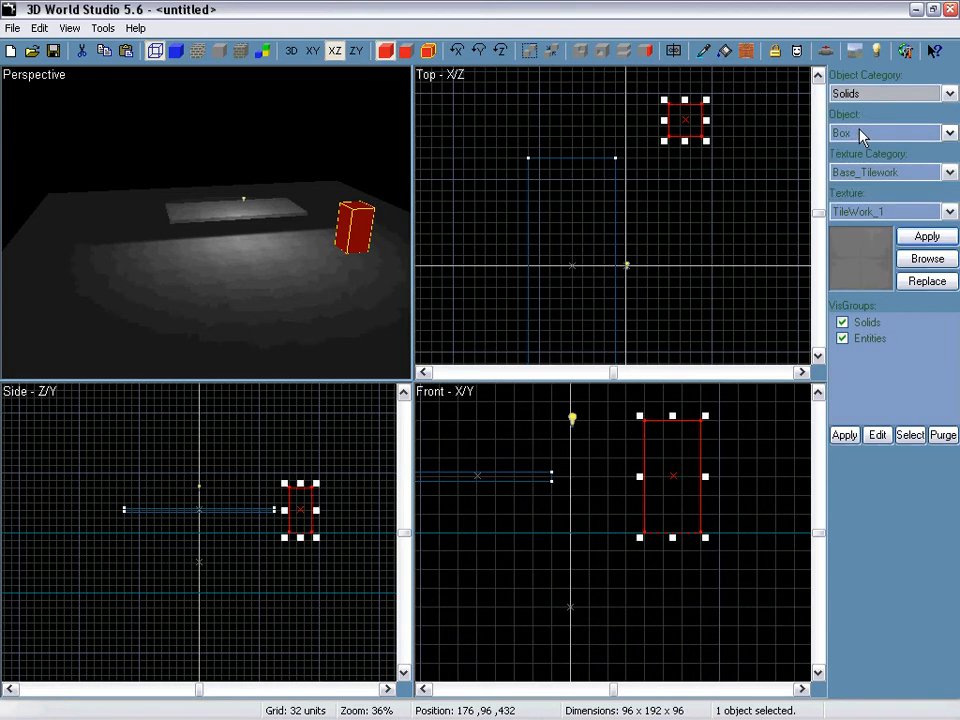
{"action": "left_click", "coordinate": [859, 133]}
{"action": "left_click", "coordinate": [848, 174]}
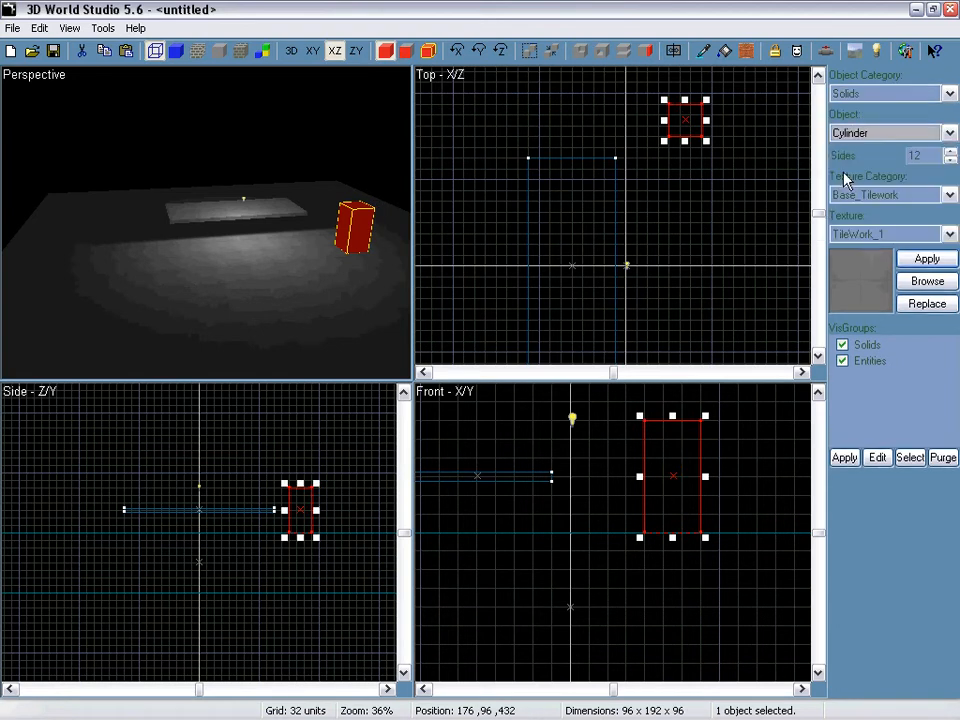
{"action": "scroll", "coordinate": [686, 154], "scroll_direction": "up", "scroll_amount": 1}
{"action": "scroll", "coordinate": [599, 140], "scroll_direction": "up", "scroll_amount": 1}
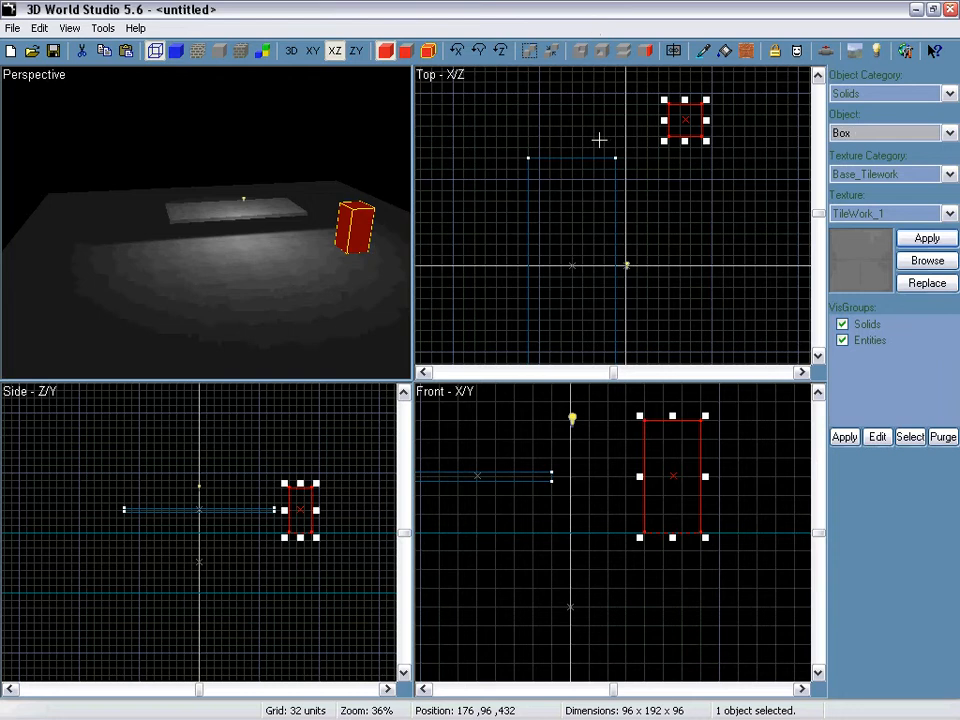
{"action": "scroll", "coordinate": [706, 125], "scroll_direction": "down", "scroll_amount": 2}
{"action": "left_click", "coordinate": [566, 116]}
{"action": "middle_click_drag", "start_coordinate": [557, 100], "coordinate": [549, 160]}
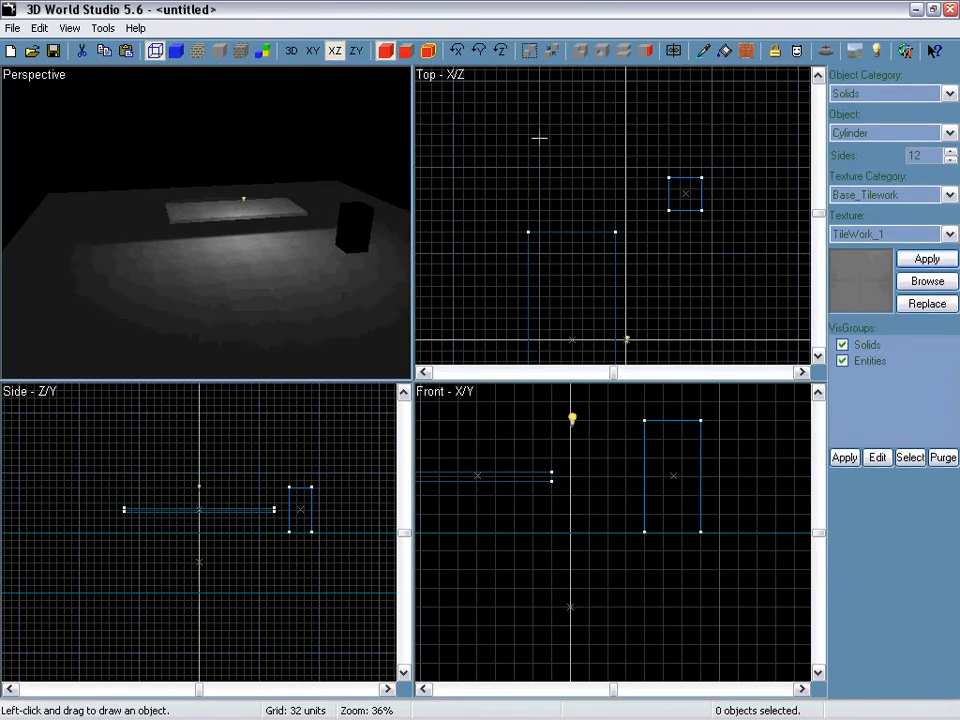
{"action": "left_click_drag", "start_coordinate": [539, 138], "coordinate": [570, 163]}
{"action": "key", "text": "Return"}
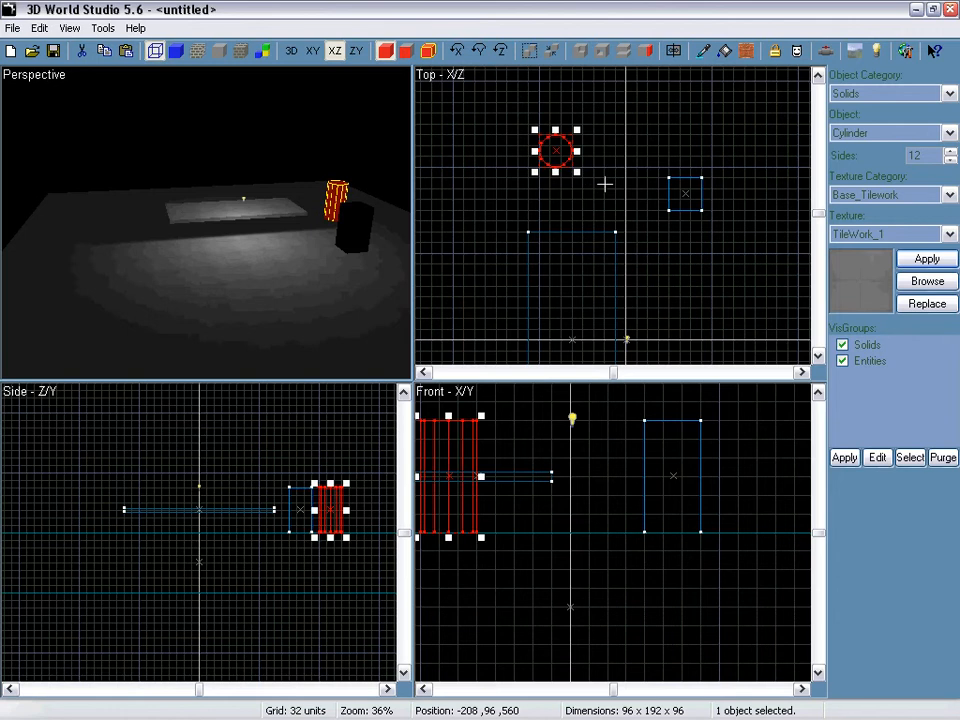
Step: Switch the perspective view to textured display and keep the top view in wireframe
{"action": "left_click", "coordinate": [198, 51]}
{"action": "middle_click_drag", "start_coordinate": [515, 186], "coordinate": [549, 186]}
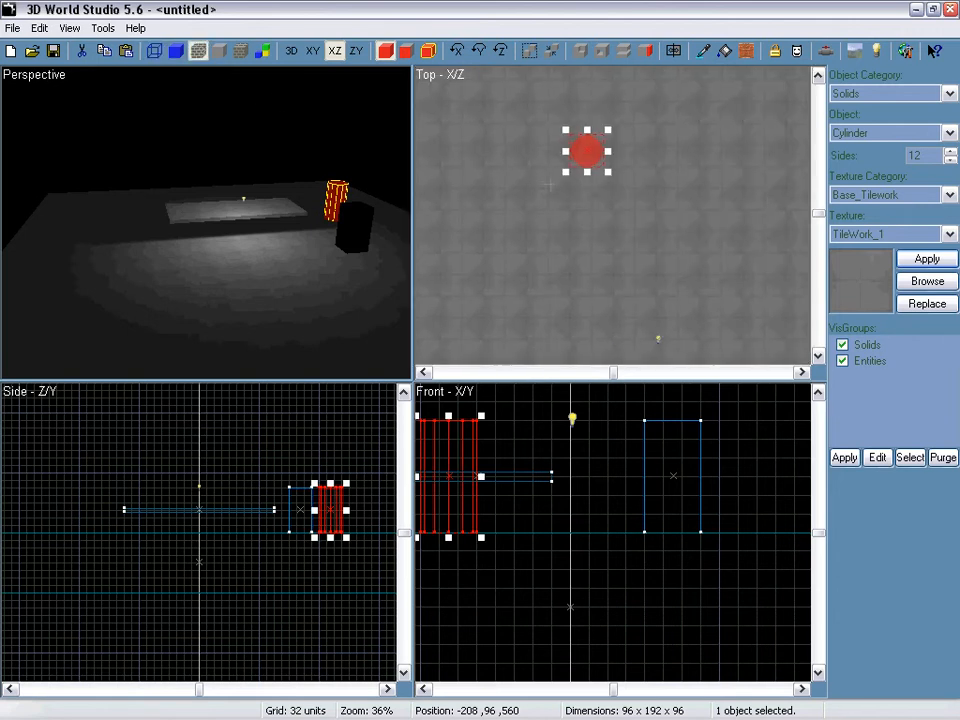
{"action": "left_click", "coordinate": [155, 51]}
{"action": "left_click", "coordinate": [268, 177]}
{"action": "left_click", "coordinate": [198, 51]}
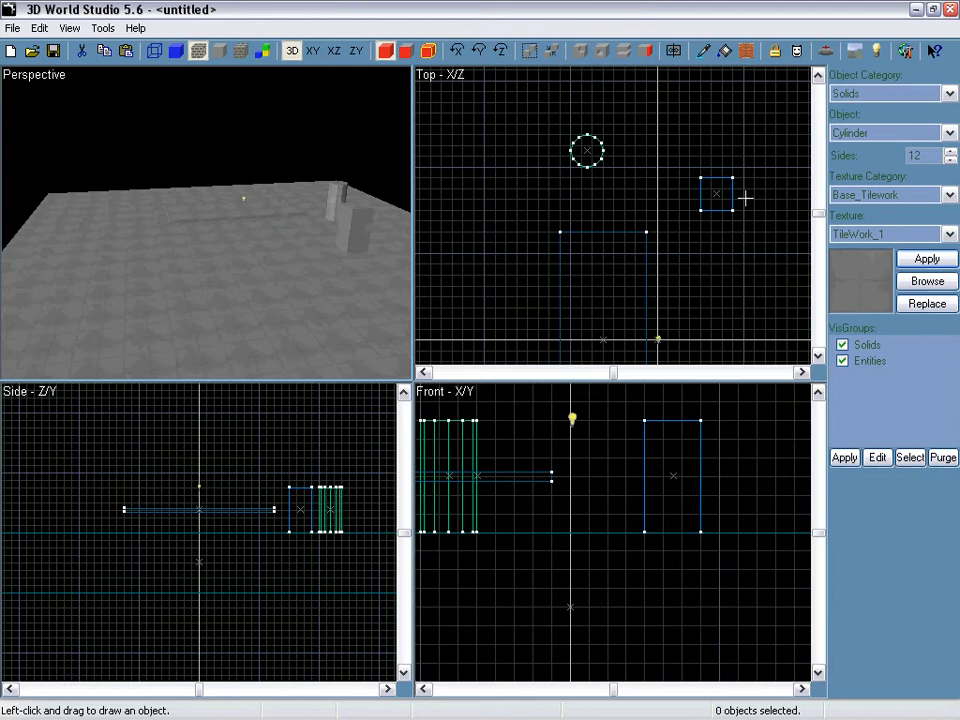
Step: Create a second 96 x 192 x 96 cylinder pillar beside the first and set the object type back to Box
{"action": "left_click_drag", "start_coordinate": [487, 165], "coordinate": [515, 196]}
{"action": "key", "text": "Return"}
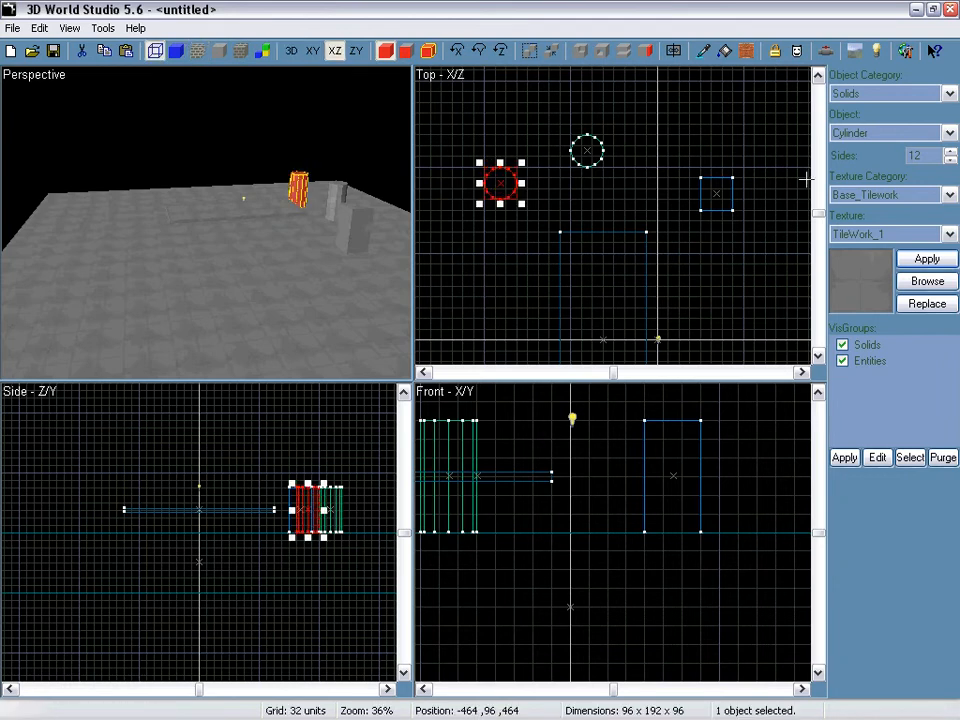
{"action": "left_click", "coordinate": [858, 133]}
{"action": "left_click", "coordinate": [845, 150]}
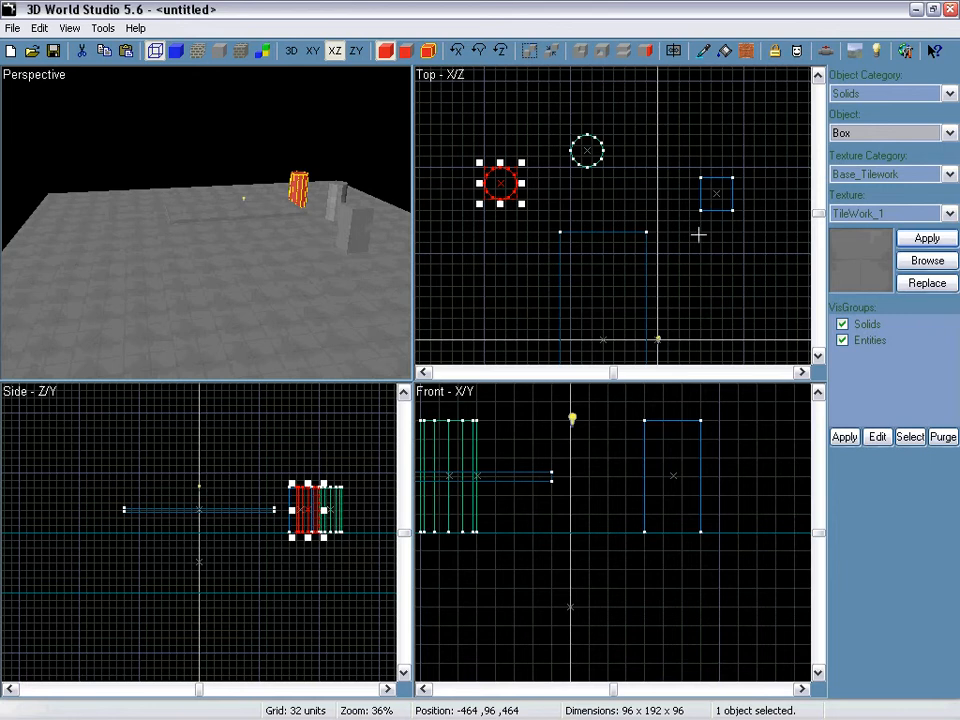
Step: Duplicate the box pillar twice in a row at 160-unit spacing and select all three box pillars
{"action": "left_click", "coordinate": [362, 224]}
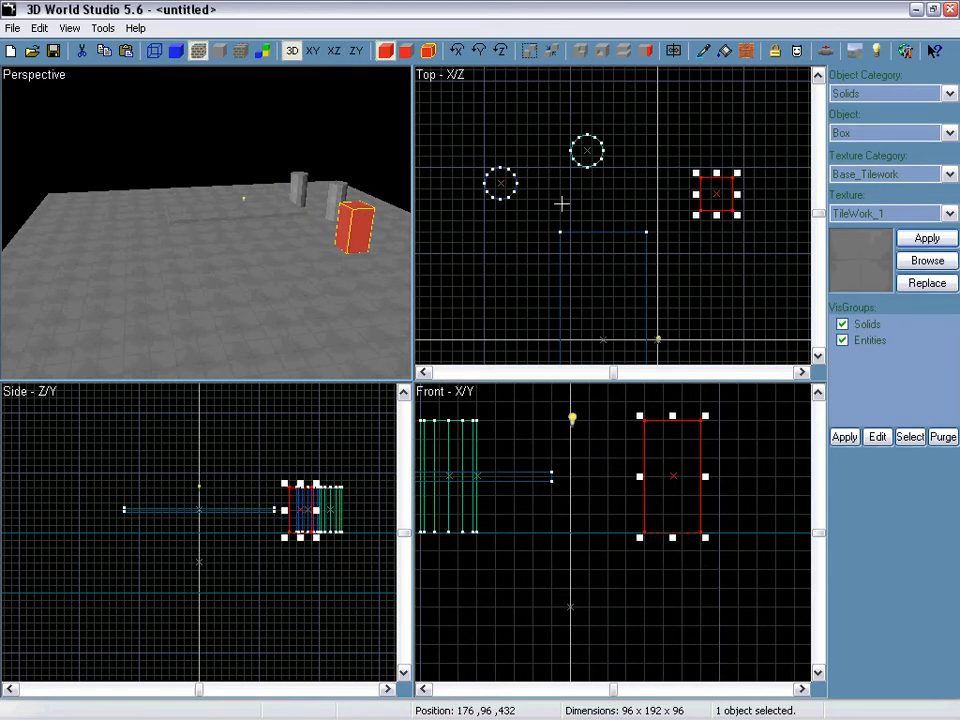
{"action": "left_click_drag", "start_coordinate": [723, 192], "coordinate": [719, 300], "text": "ctrl"}
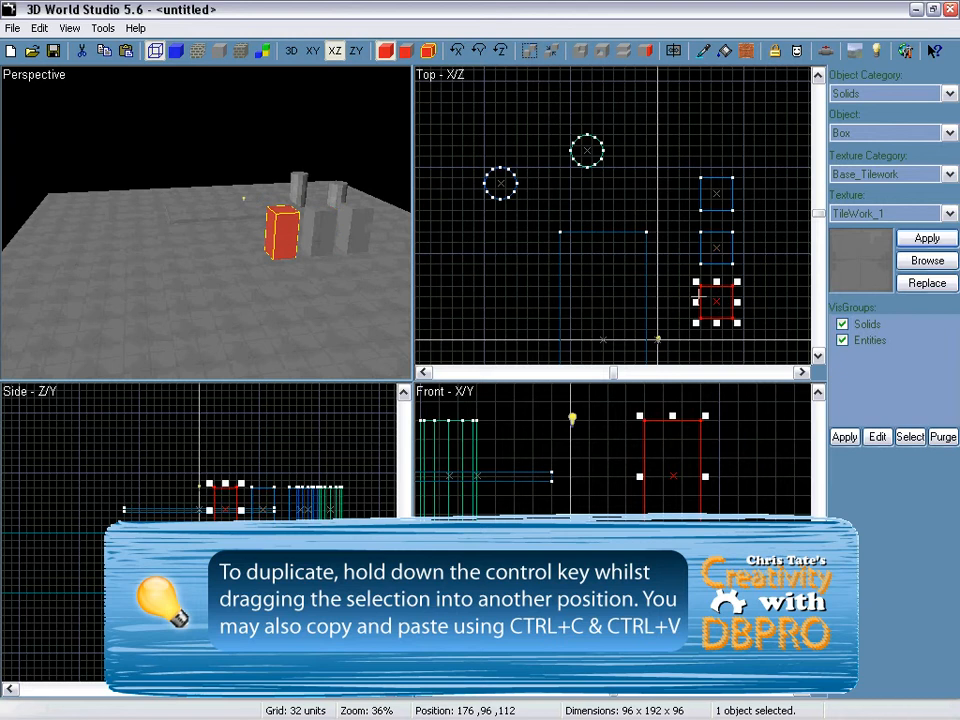
{"action": "mouse_move", "coordinate": [343, 272]}
{"action": "right_mouse_down"}
{"action": "mouse_move", "coordinate": [207, 221]}
{"action": "mouse_move", "coordinate": [277, 251]}
{"action": "right_mouse_up"}
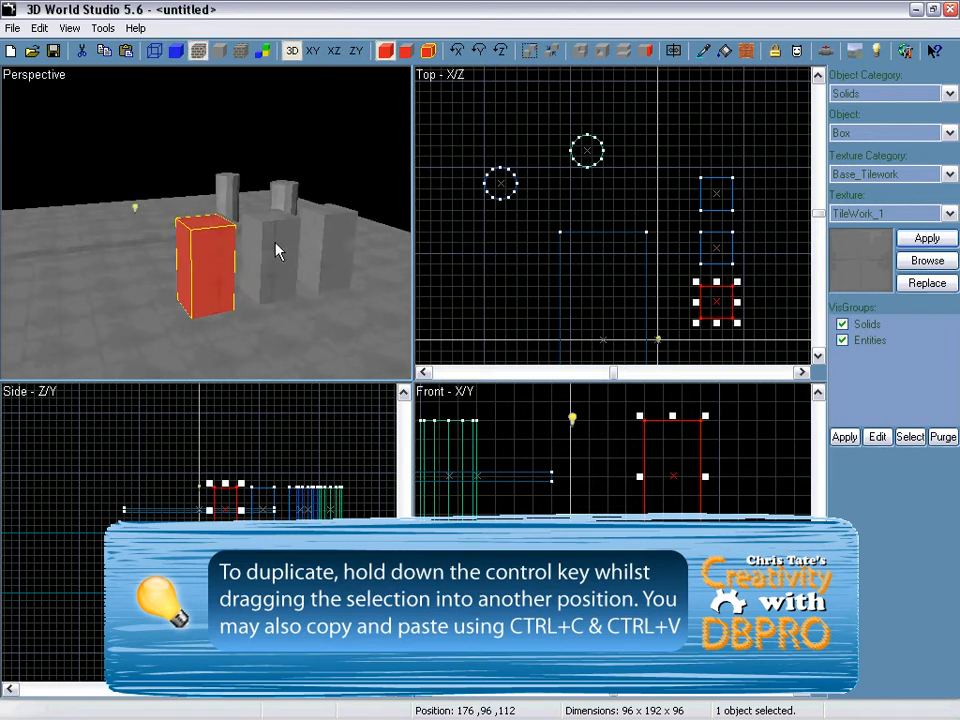
{"action": "left_click", "coordinate": [276, 251], "text": "ctrl"}
{"action": "left_click", "coordinate": [330, 251], "text": "ctrl"}
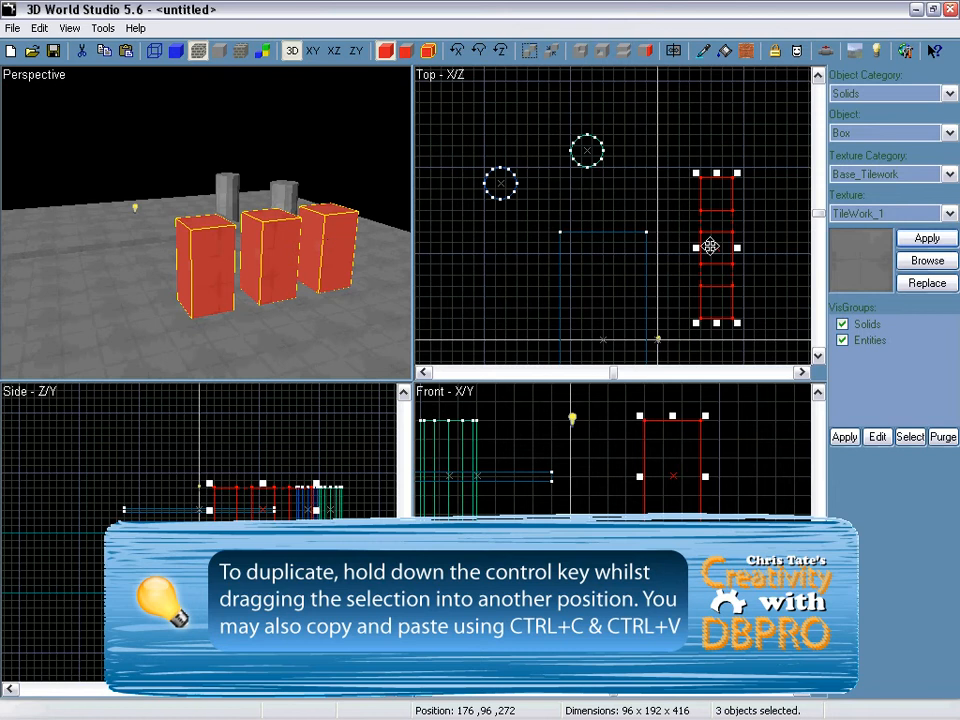
Step: Look through the Base_Tilework and Base_Venting textures in the texture browser for the pillars
{"action": "left_click", "coordinate": [912, 263]}
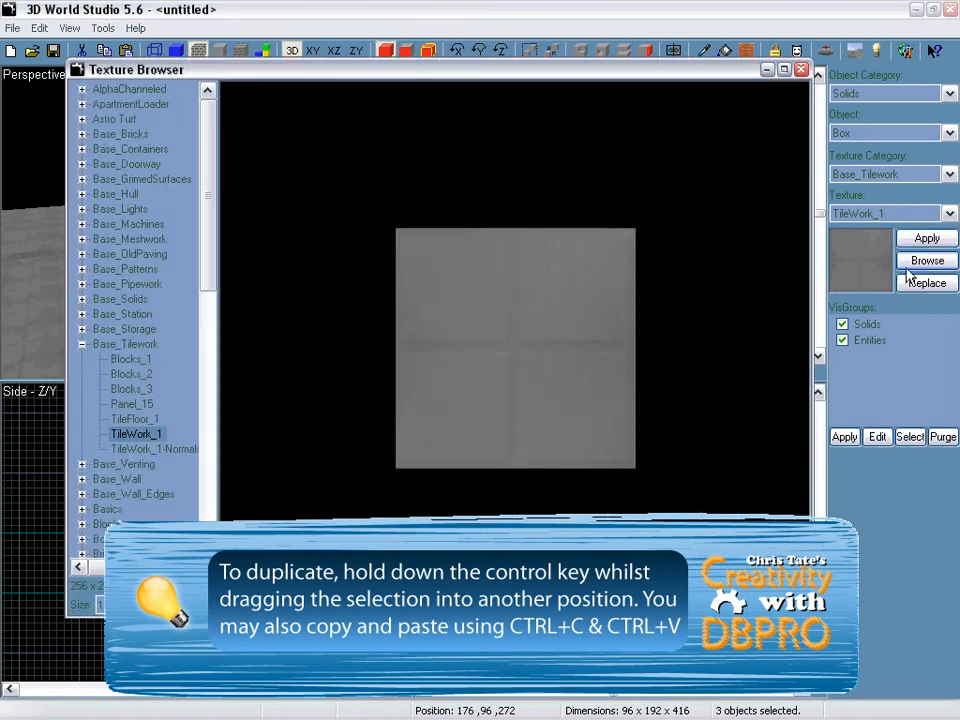
{"action": "left_click", "coordinate": [140, 419]}
{"action": "left_click", "coordinate": [140, 449]}
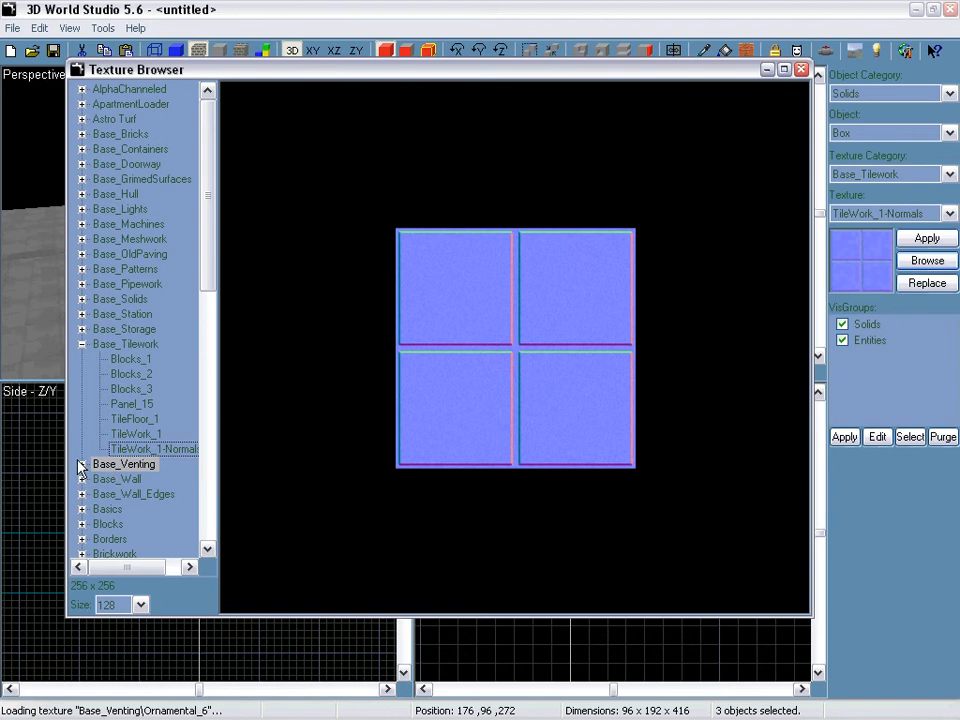
{"action": "left_click", "coordinate": [82, 465]}
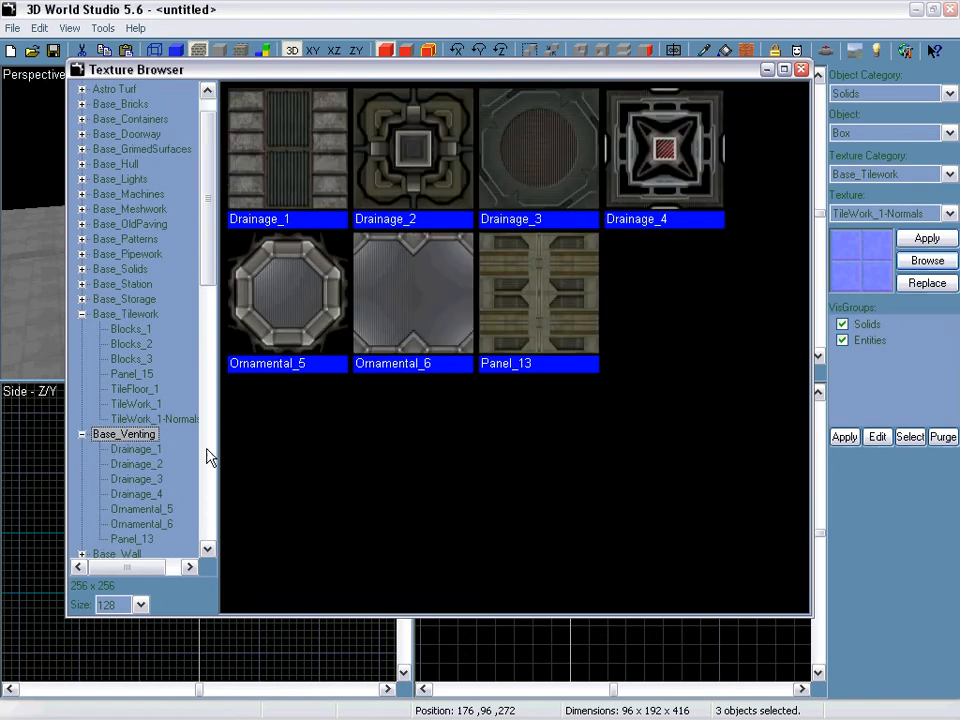
{"action": "left_click", "coordinate": [120, 452]}
{"action": "key", "text": "Down"}
{"action": "key", "text": "Down"}
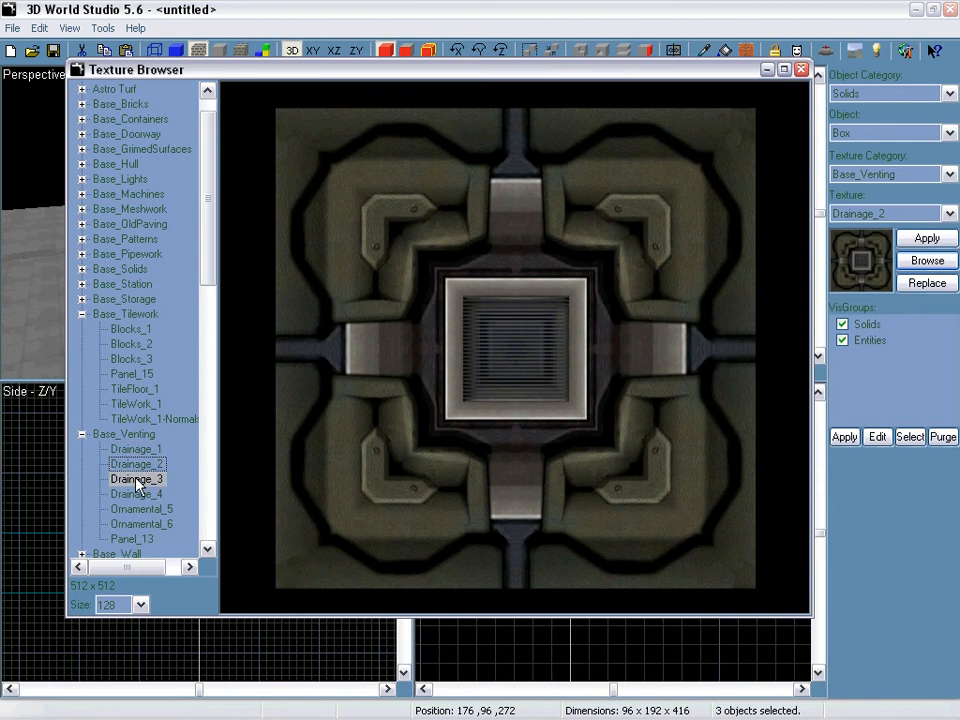
{"action": "left_click", "coordinate": [82, 434]}
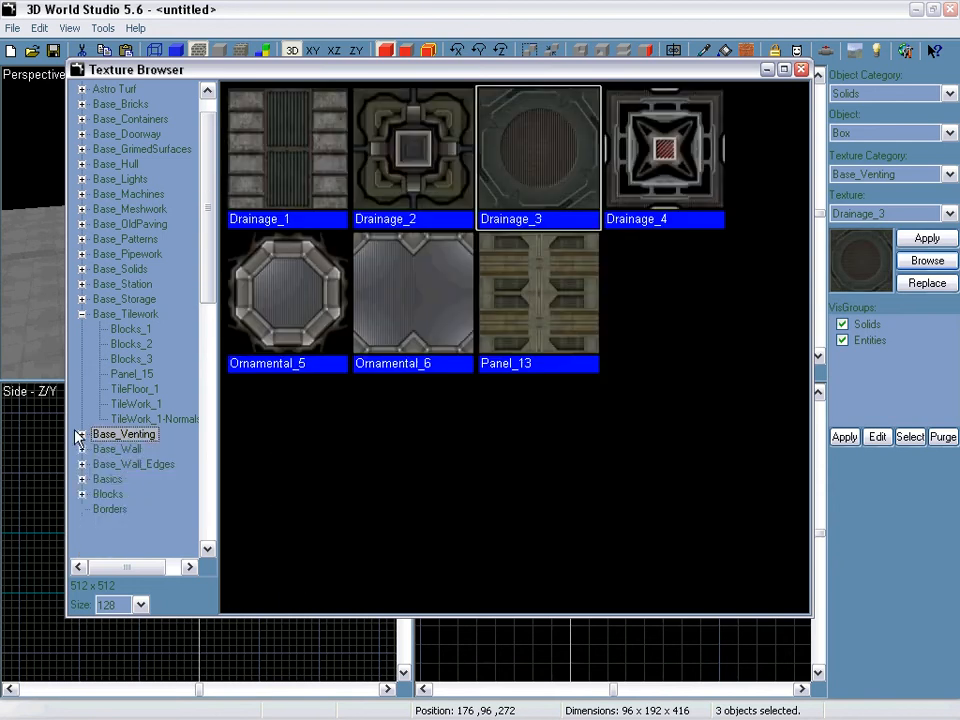
Step: Choose the Blocks_3 texture from the Blocks category and apply it to the three box pillars
{"action": "left_click", "coordinate": [112, 495]}
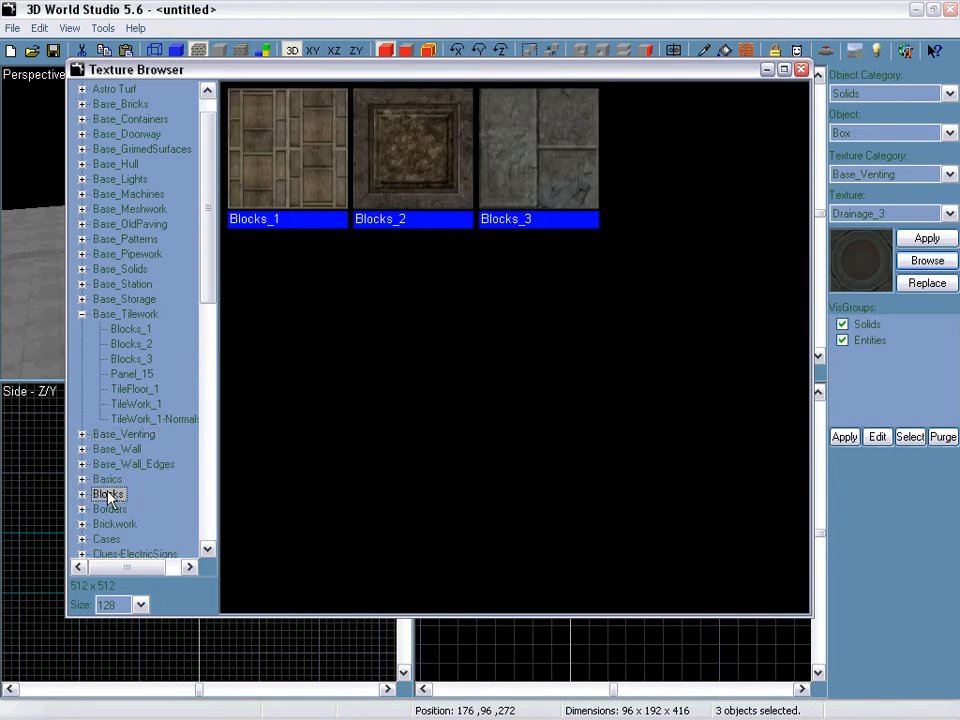
{"action": "left_click", "coordinate": [561, 146]}
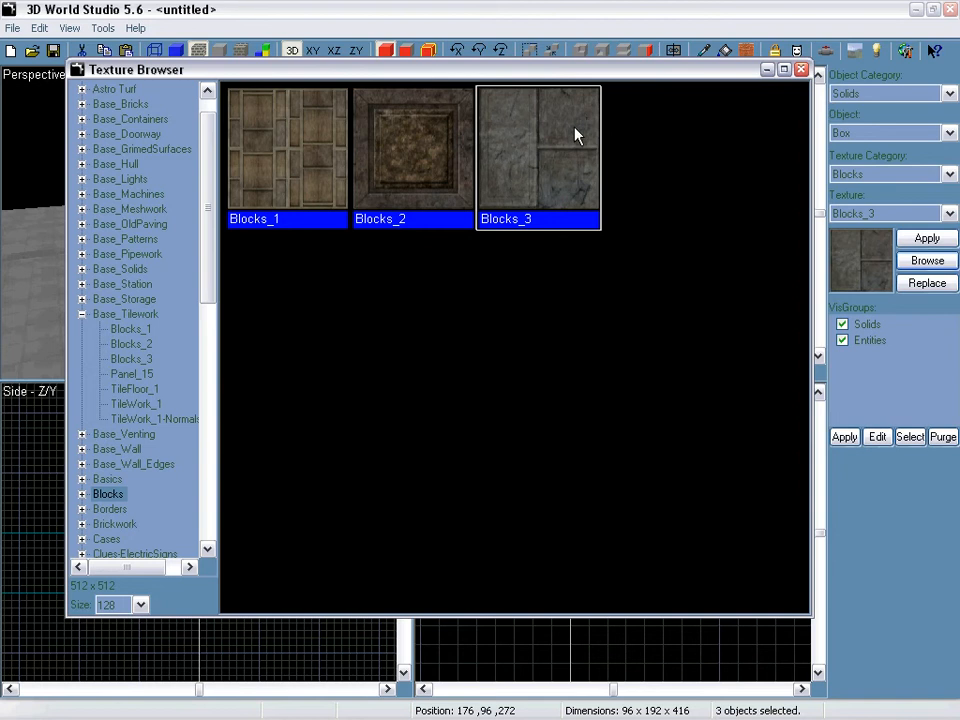
{"action": "double_click", "coordinate": [575, 135]}
{"action": "left_click", "coordinate": [801, 69]}
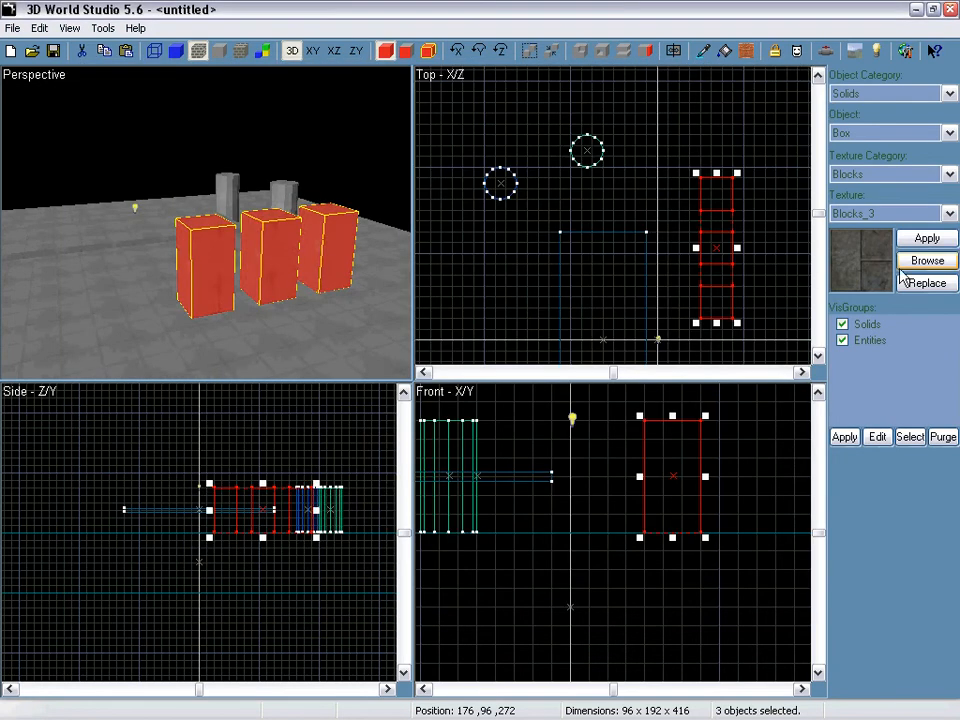
{"action": "left_click", "coordinate": [922, 240]}
Step: Delete the flat raised box from the scene
{"action": "key", "text": "w"}
{"action": "right_click_drag", "start_coordinate": [354, 216], "coordinate": [206, 222]}
{"action": "left_click", "coordinate": [140, 258]}
{"action": "key", "text": "Delete"}
Step: Slice the floor straight across behind the box pillars with a 16-unit grid, leaving the front piece 1552 units deep
{"action": "left_click", "coordinate": [249, 253]}
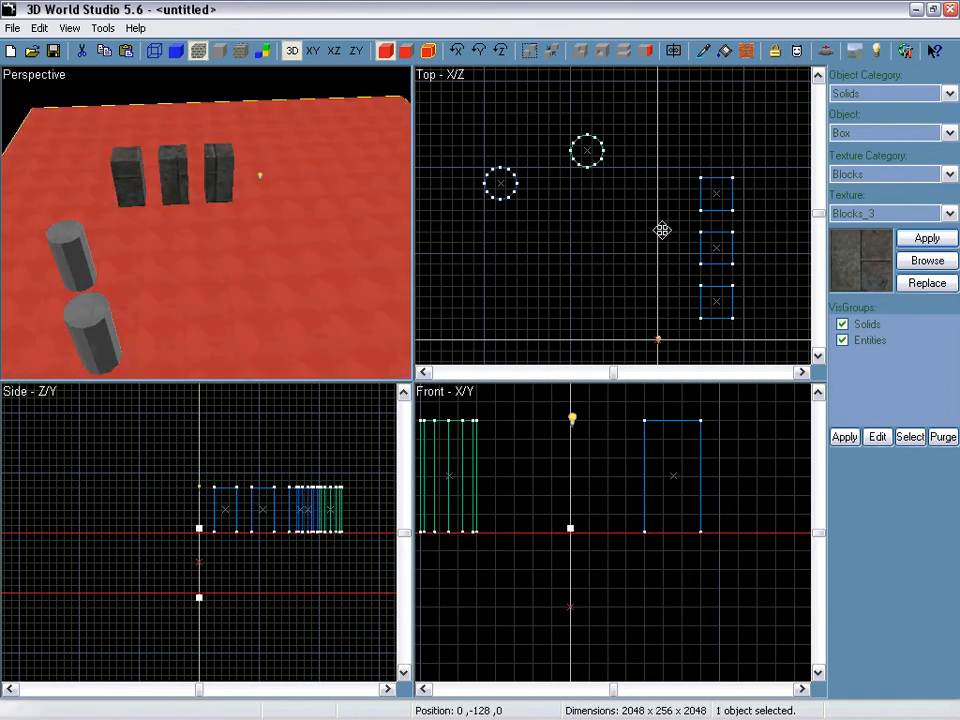
{"action": "scroll", "coordinate": [636, 219], "scroll_direction": "down", "scroll_amount": 5}
{"action": "scroll", "coordinate": [647, 217], "scroll_direction": "up", "scroll_amount": 2}
{"action": "scroll", "coordinate": [646, 215], "scroll_direction": "up", "scroll_amount": 1}
{"action": "scroll", "coordinate": [684, 244], "scroll_direction": "down", "scroll_amount": 2}
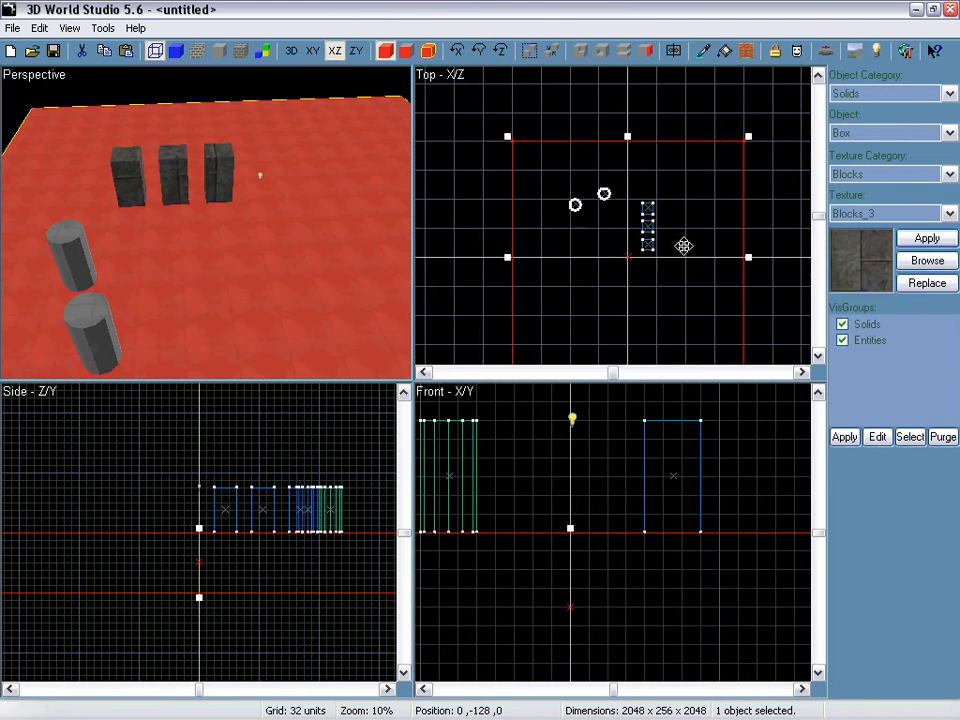
{"action": "scroll", "coordinate": [660, 206], "scroll_direction": "up", "scroll_amount": 3}
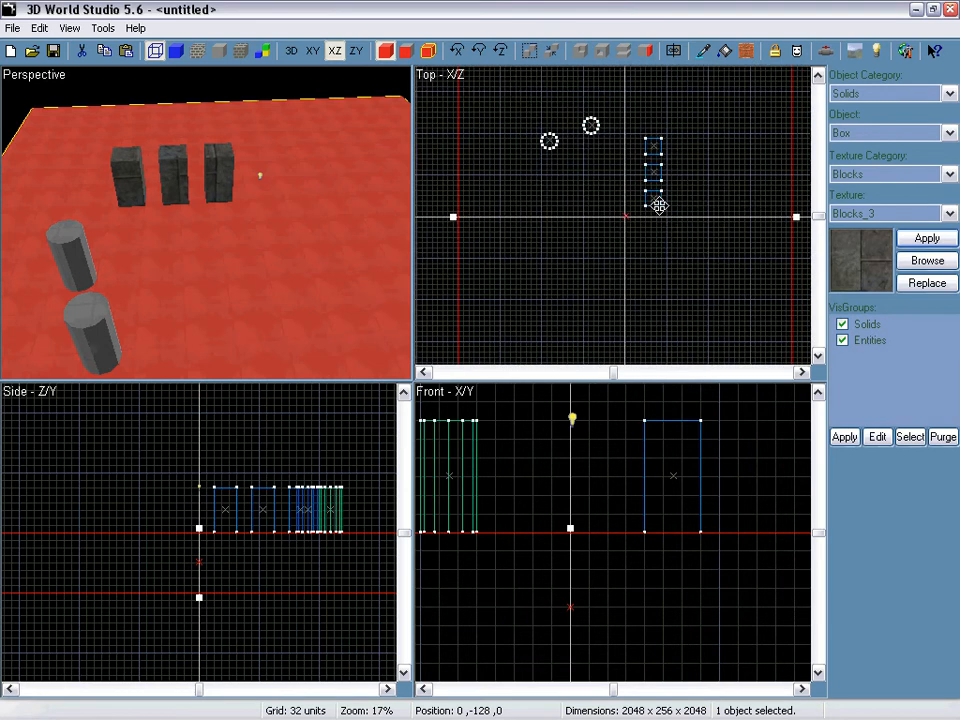
{"action": "scroll", "coordinate": [649, 195], "scroll_direction": "down", "scroll_amount": 3}
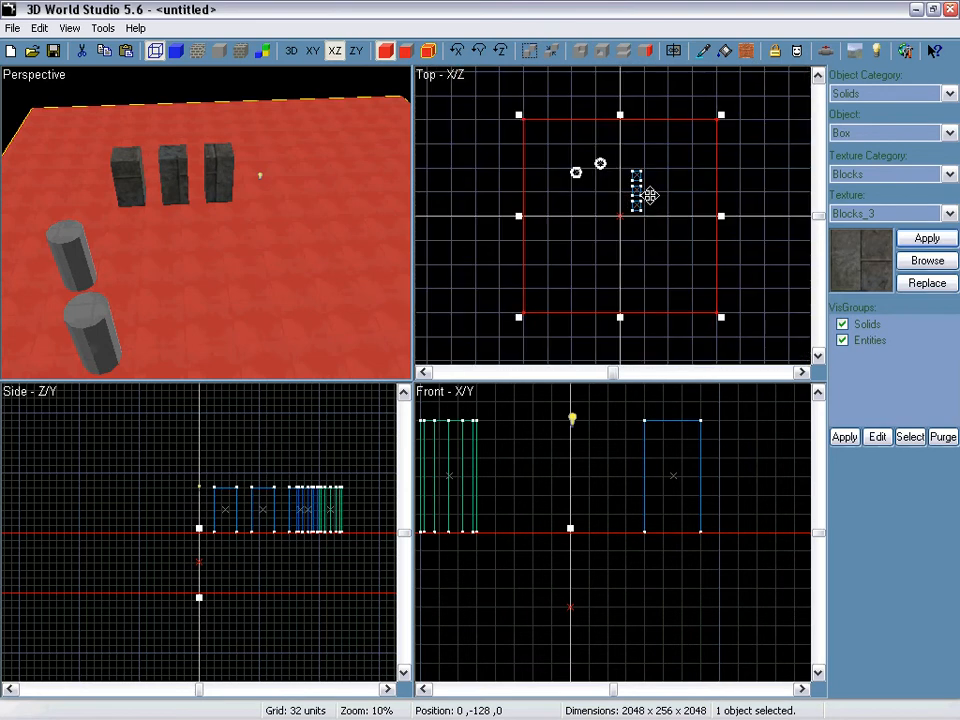
{"action": "left_click", "coordinate": [624, 52]}
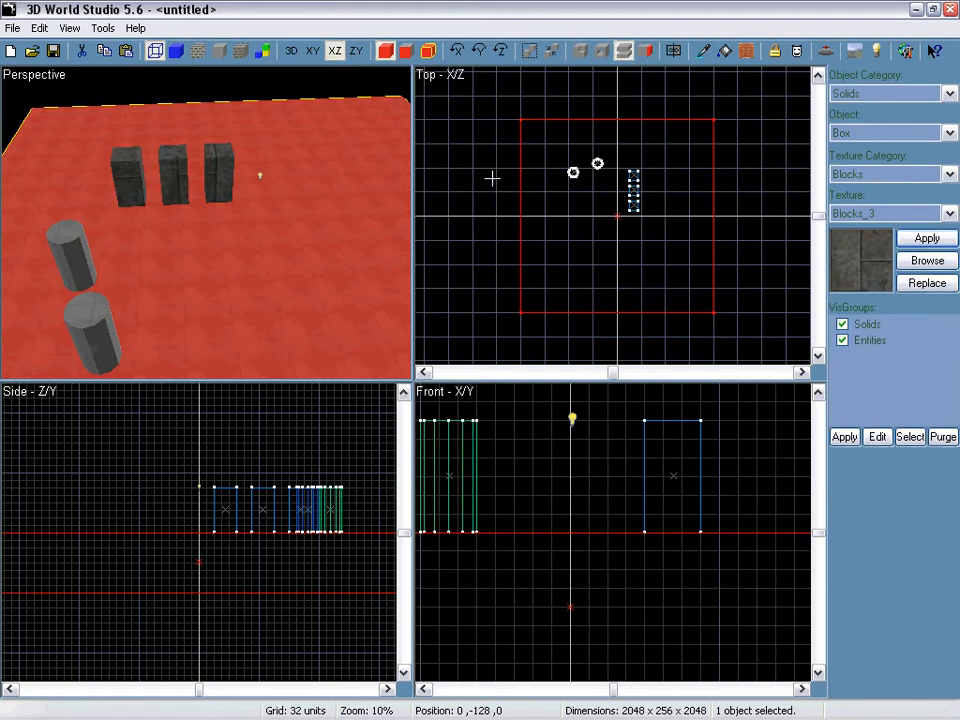
{"action": "key", "text": "bracketleft"}
{"action": "left_click_drag", "start_coordinate": [497, 171], "coordinate": [726, 166]}
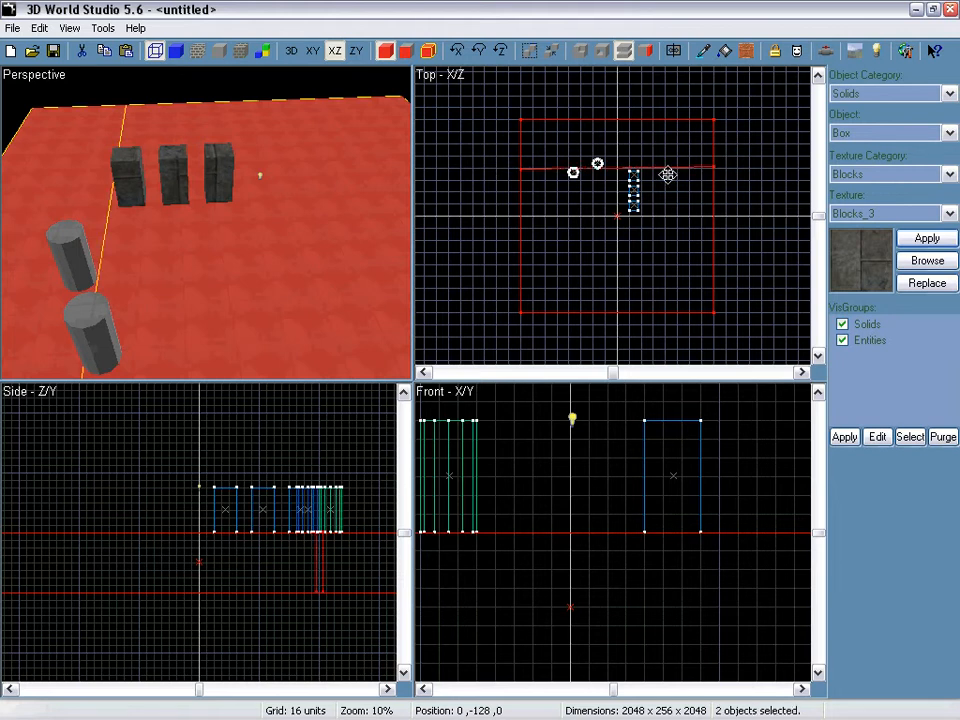
{"action": "key", "text": "ctrl+z"}
{"action": "left_click_drag", "start_coordinate": [506, 166], "coordinate": [733, 166]}
Step: Slice the 1552-unit-deep floor section twice more, parallel to the first cut, the first of these leaving a front piece 1168 units deep
{"action": "left_click", "coordinate": [266, 242]}
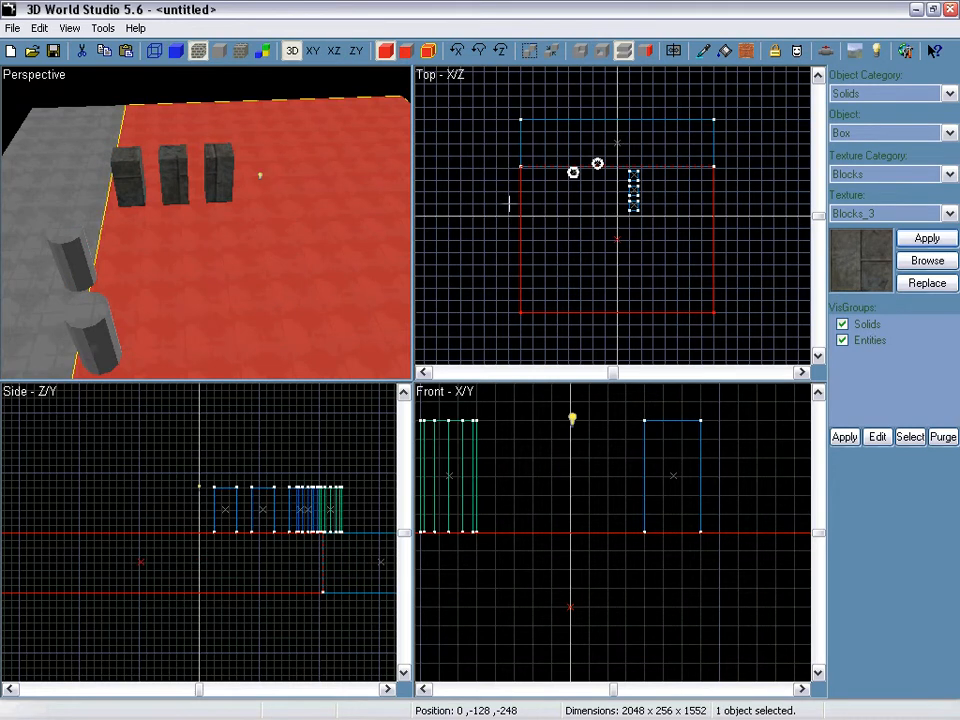
{"action": "left_click_drag", "start_coordinate": [507, 202], "coordinate": [604, 202]}
{"action": "left_click_drag", "start_coordinate": [725, 202], "coordinate": [724, 201]}
{"action": "key", "text": "ctrl+z"}
{"action": "key", "text": "Return"}
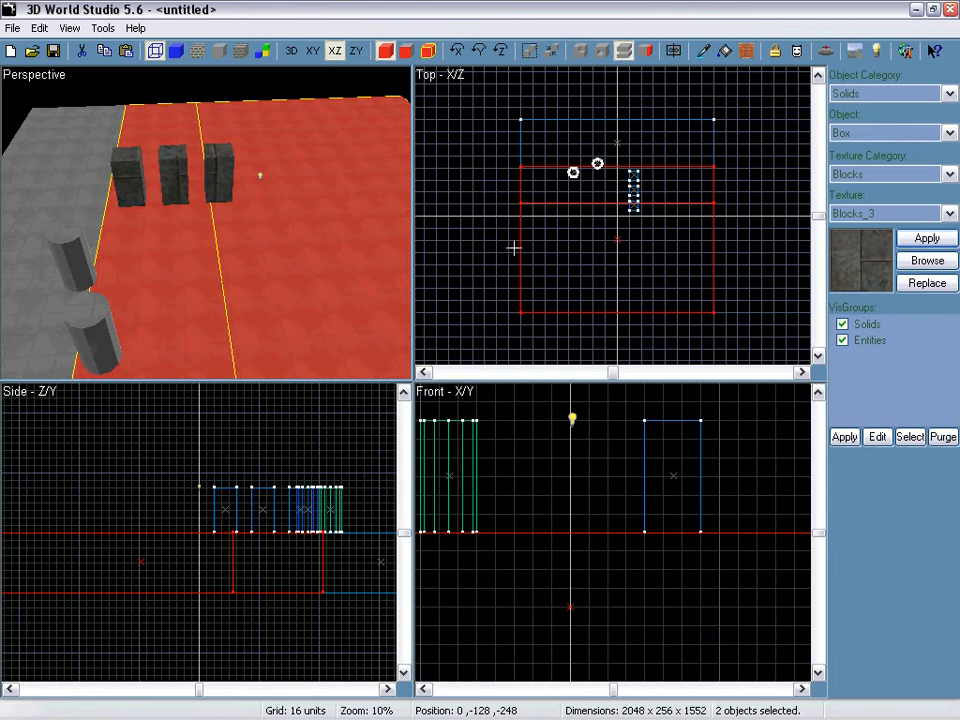
{"action": "left_click", "coordinate": [356, 216]}
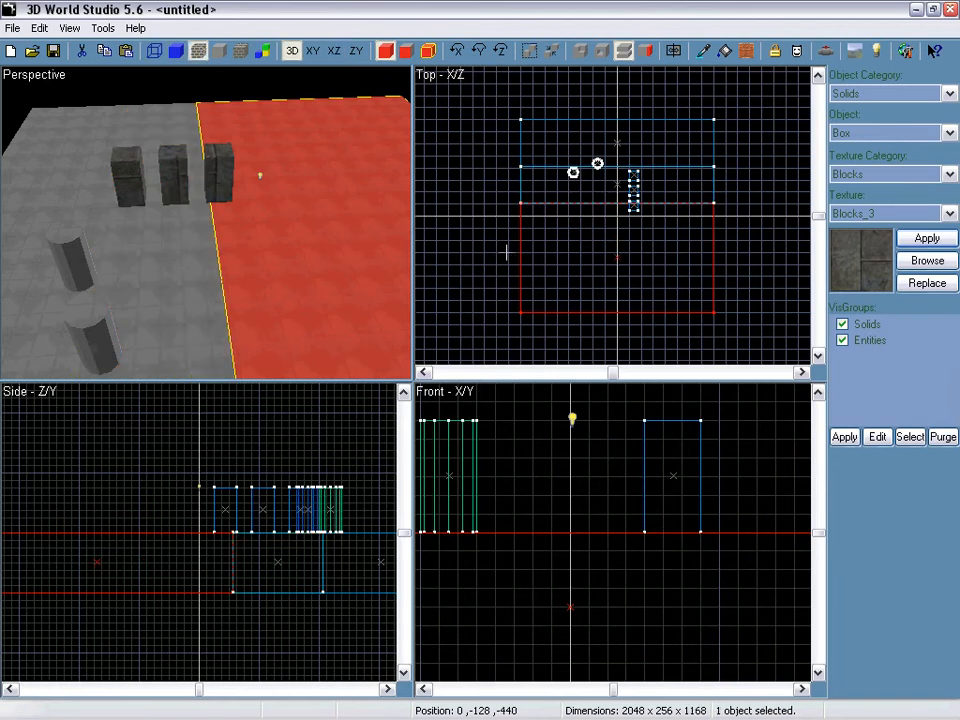
{"action": "left_click_drag", "start_coordinate": [506, 253], "coordinate": [750, 253]}
{"action": "key", "text": "Return"}
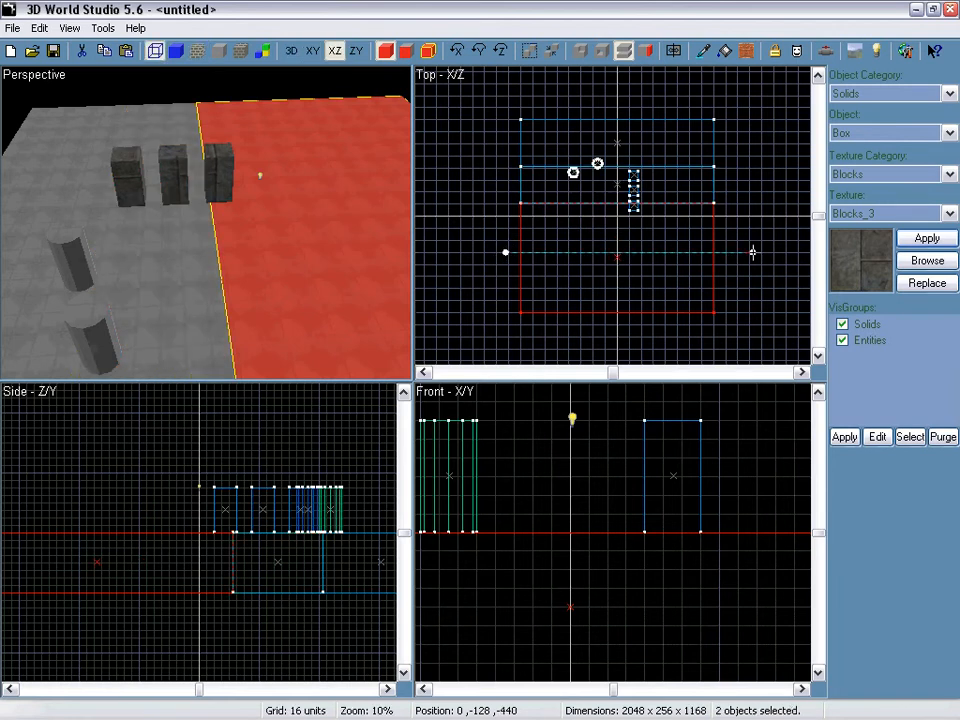
Step: Copy the front box pillar four times along the row at 160-unit spacing, using a 32-unit grid
{"action": "left_click", "coordinate": [230, 175]}
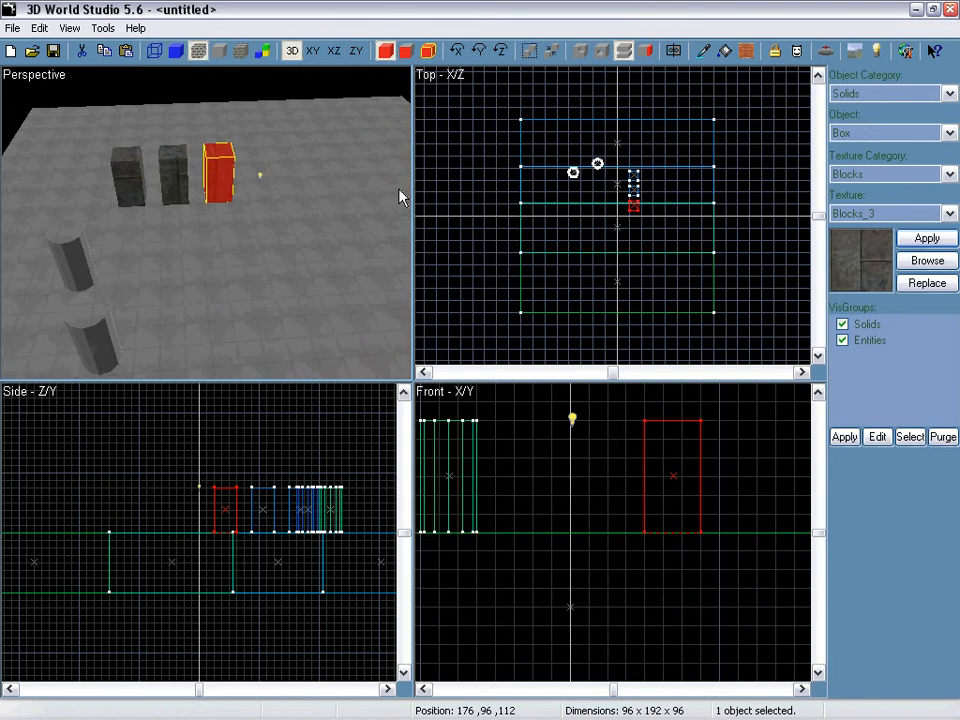
{"action": "scroll", "coordinate": [650, 200], "scroll_direction": "up", "scroll_amount": 4}
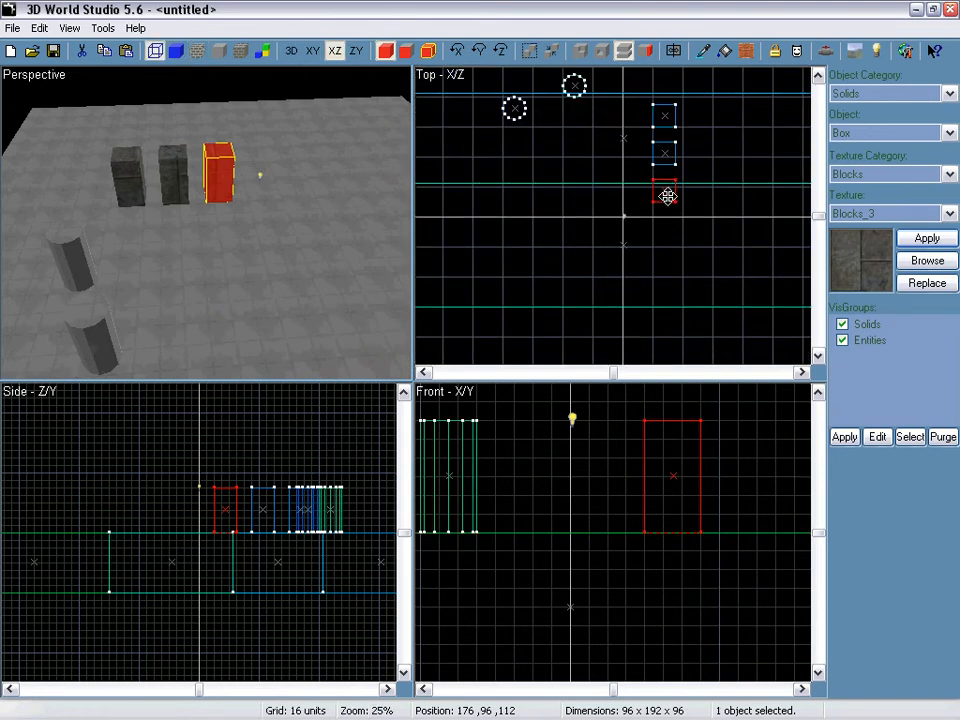
{"action": "left_click", "coordinate": [661, 210], "text": "ctrl"}
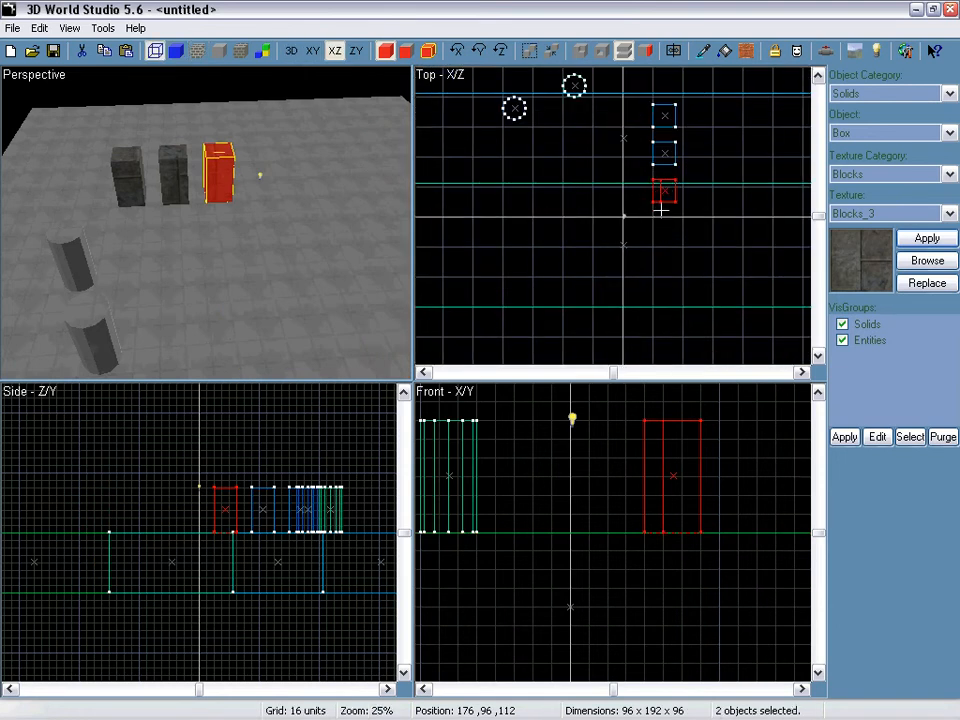
{"action": "left_click", "coordinate": [664, 186]}
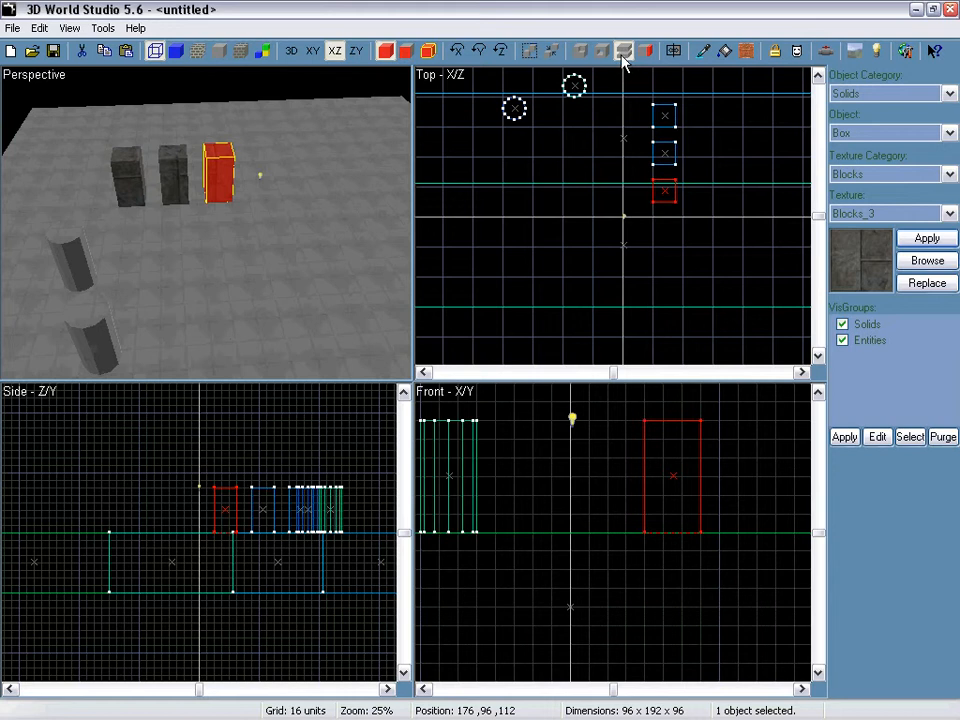
{"action": "scroll", "coordinate": [737, 195], "scroll_direction": "up", "scroll_amount": 3}
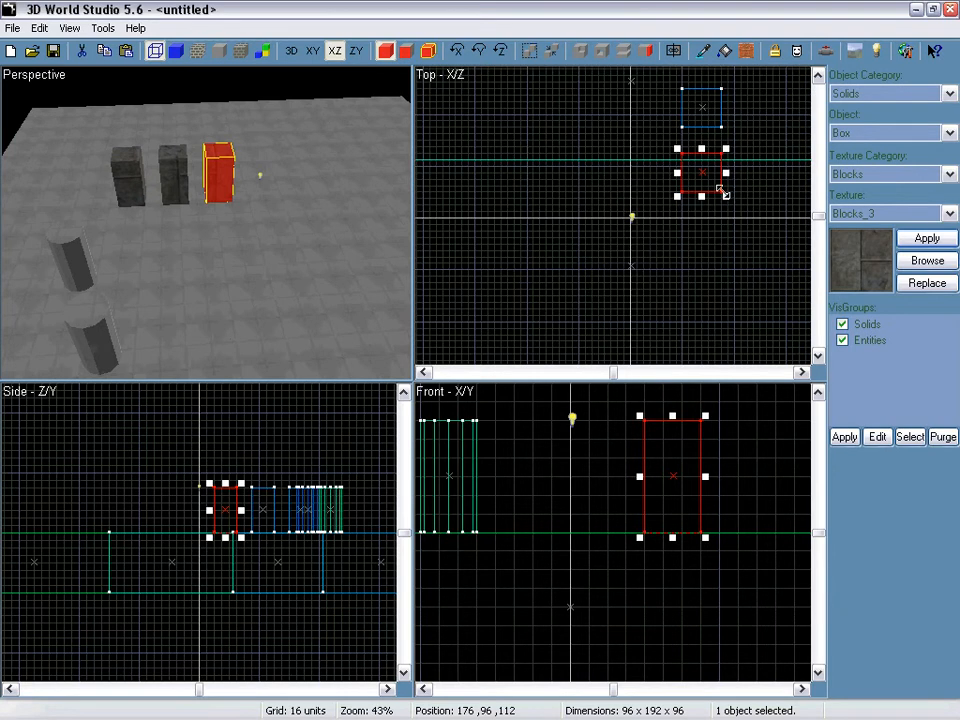
{"action": "key", "text": "bracketright"}
{"action": "key", "text": "bracketright"}
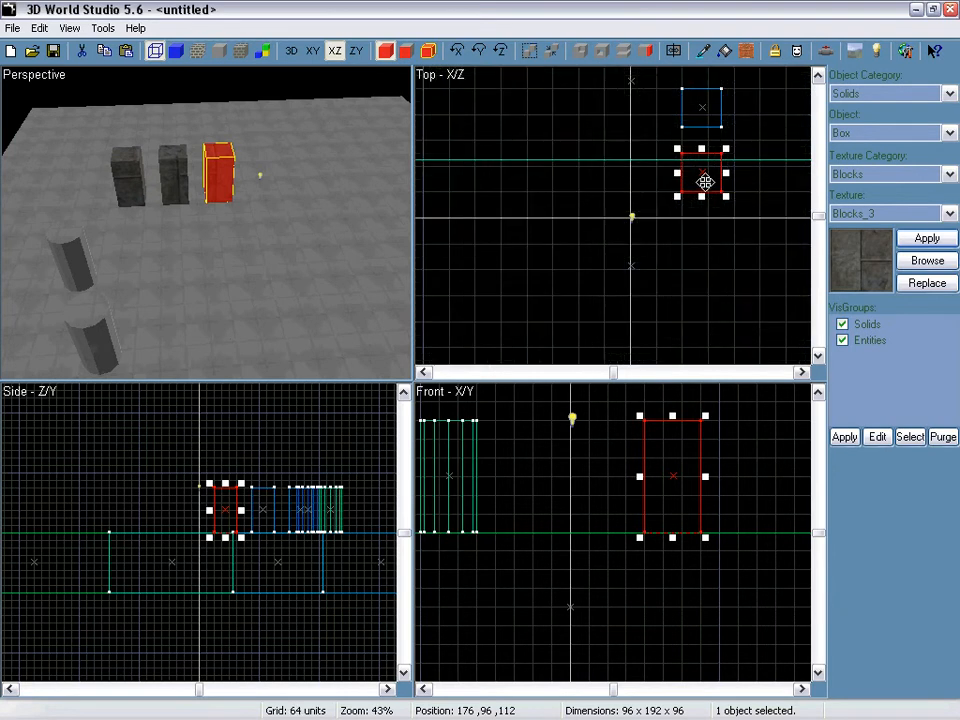
{"action": "key", "text": "bracketleft"}
{"action": "left_click_drag", "start_coordinate": [702, 180], "coordinate": [671, 320], "text": "shift"}
{"action": "scroll", "coordinate": [703, 277], "scroll_direction": "down", "scroll_amount": 2}
{"action": "scroll", "coordinate": [671, 300], "scroll_direction": "down", "scroll_amount": 3}
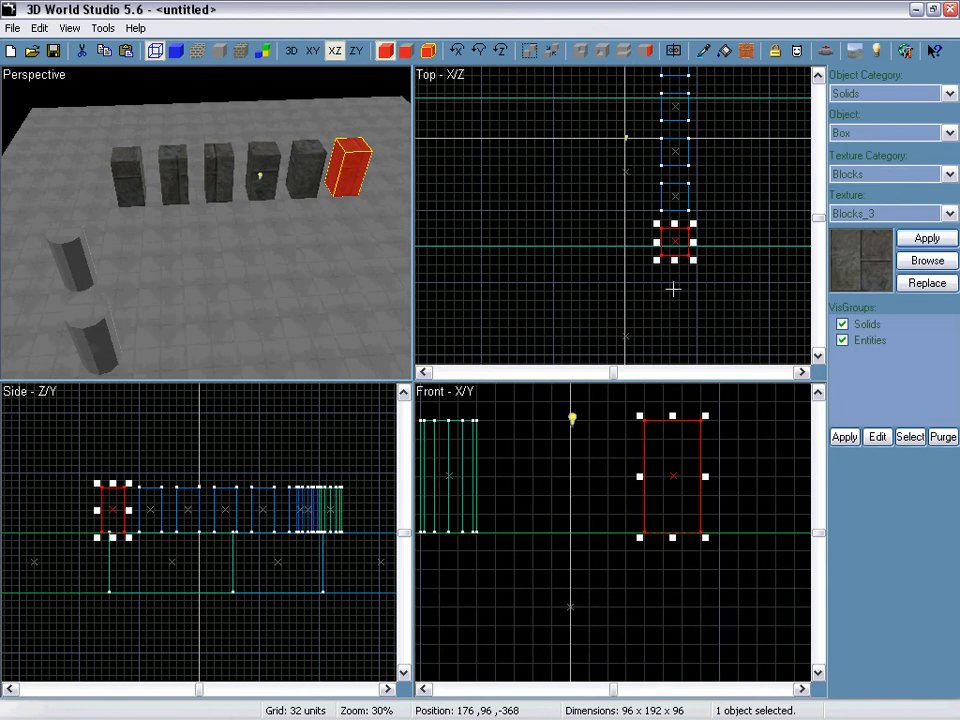
{"action": "left_click_drag", "start_coordinate": [674, 254], "coordinate": [671, 287], "text": "shift"}
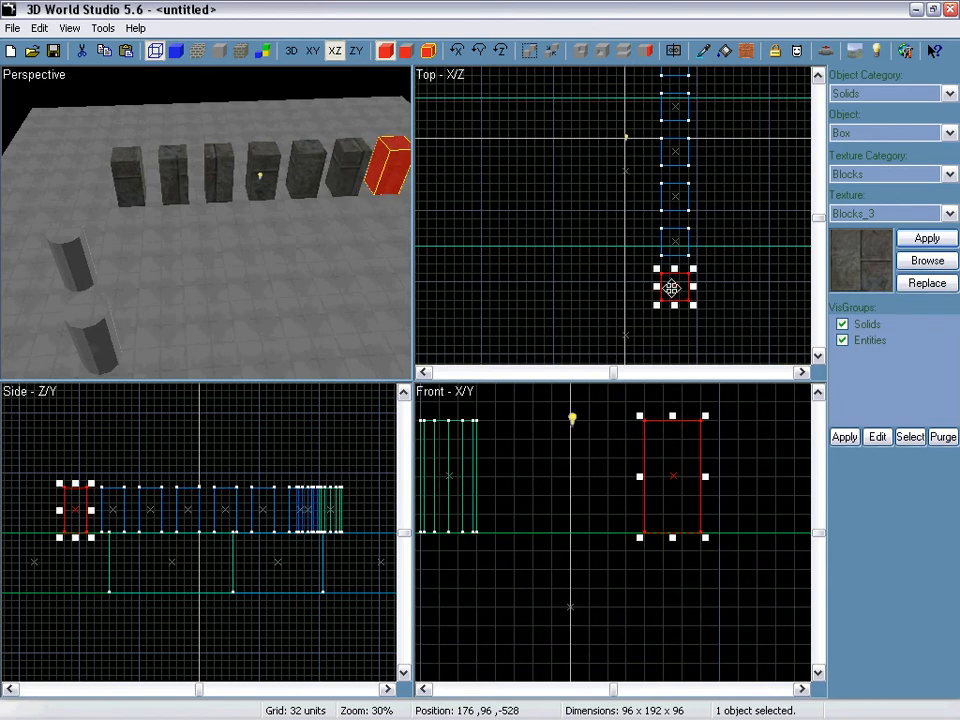
Step: Render the lights with shadows at High resolution and inspect the pillars in the lightmapped Perspective view
{"action": "right_click_drag", "start_coordinate": [206, 222], "coordinate": [206, 222]}
{"action": "key", "text": "w"}
{"action": "key", "text": "w"}
{"action": "key", "text": "s"}
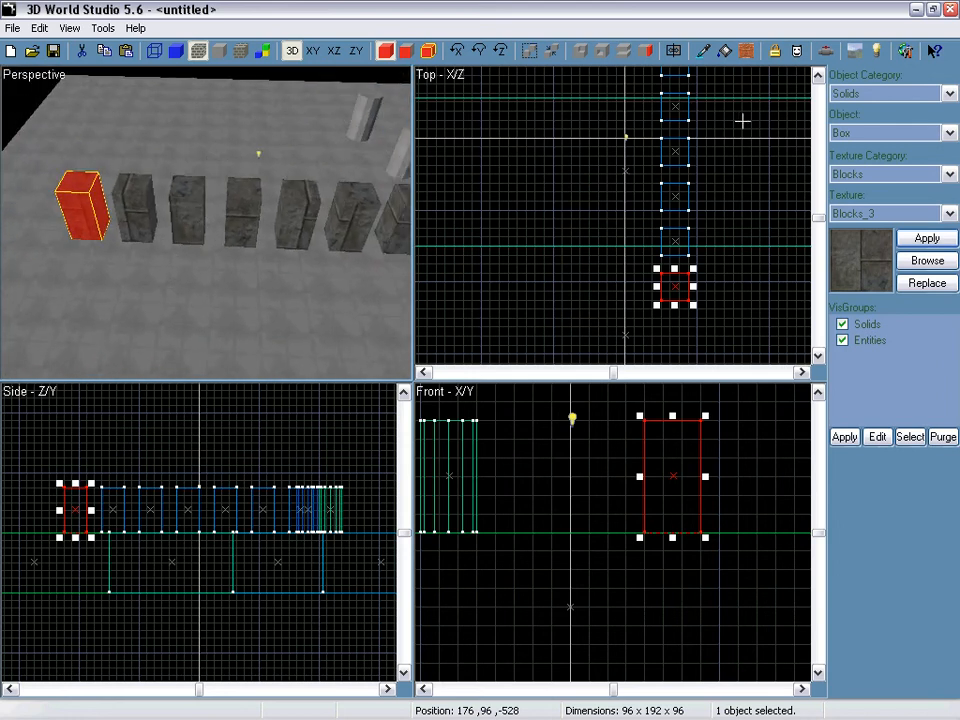
{"action": "left_click", "coordinate": [876, 50]}
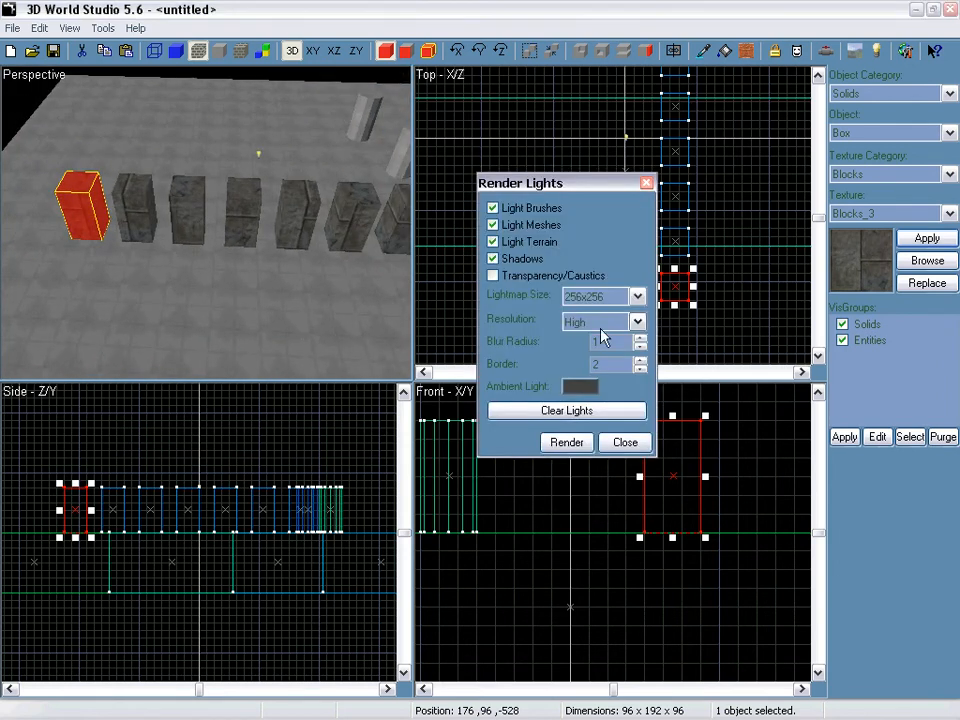
{"action": "left_click", "coordinate": [569, 444]}
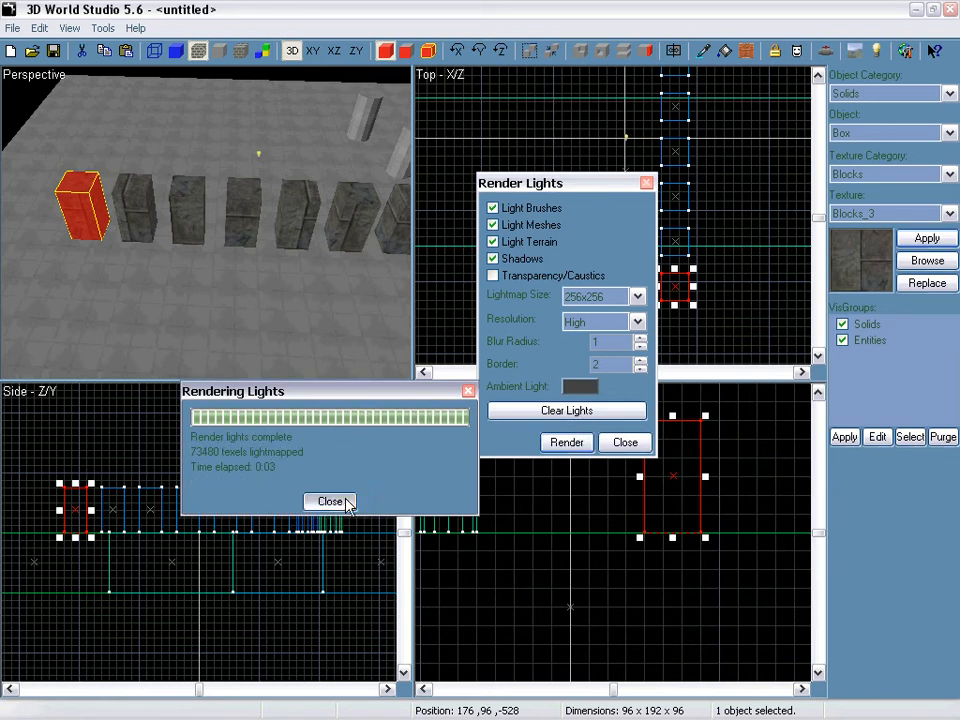
{"action": "left_click", "coordinate": [338, 501]}
{"action": "left_click", "coordinate": [625, 442]}
{"action": "left_click", "coordinate": [243, 51]}
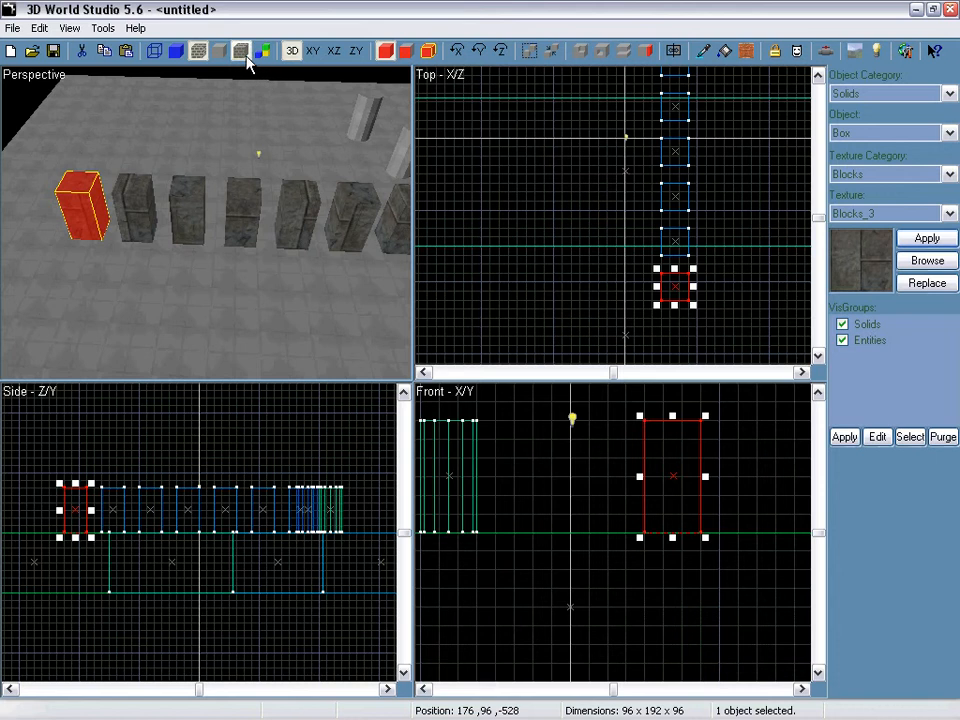
{"action": "left_click_drag", "start_coordinate": [240, 160], "coordinate": [206, 222]}
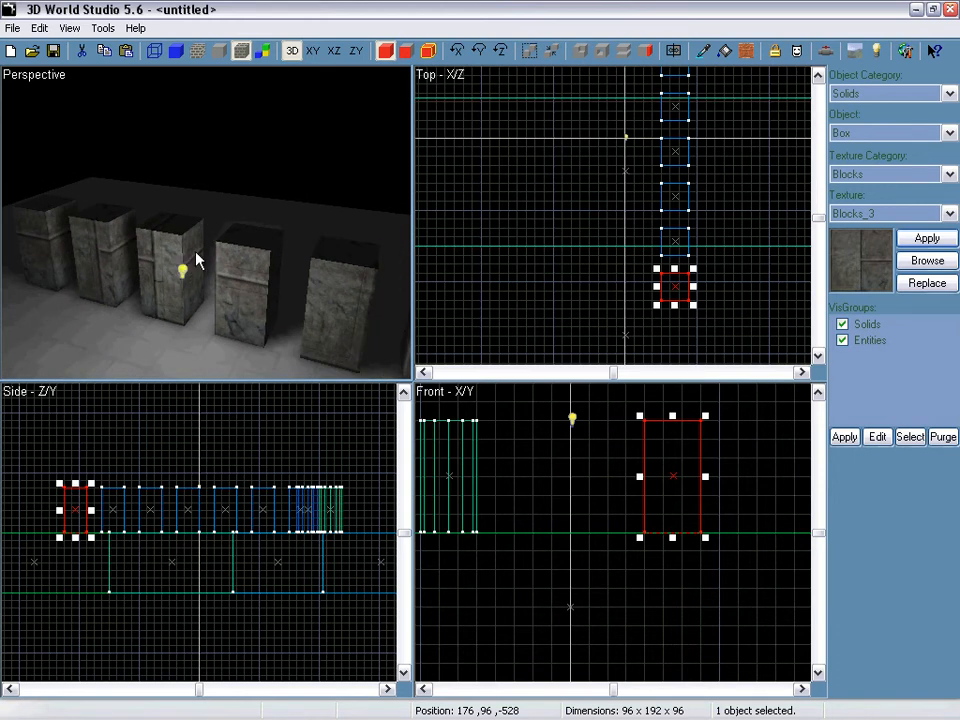
Step: Move the light up above the pillars to position -28, 256, 0
{"action": "left_click", "coordinate": [572, 419]}
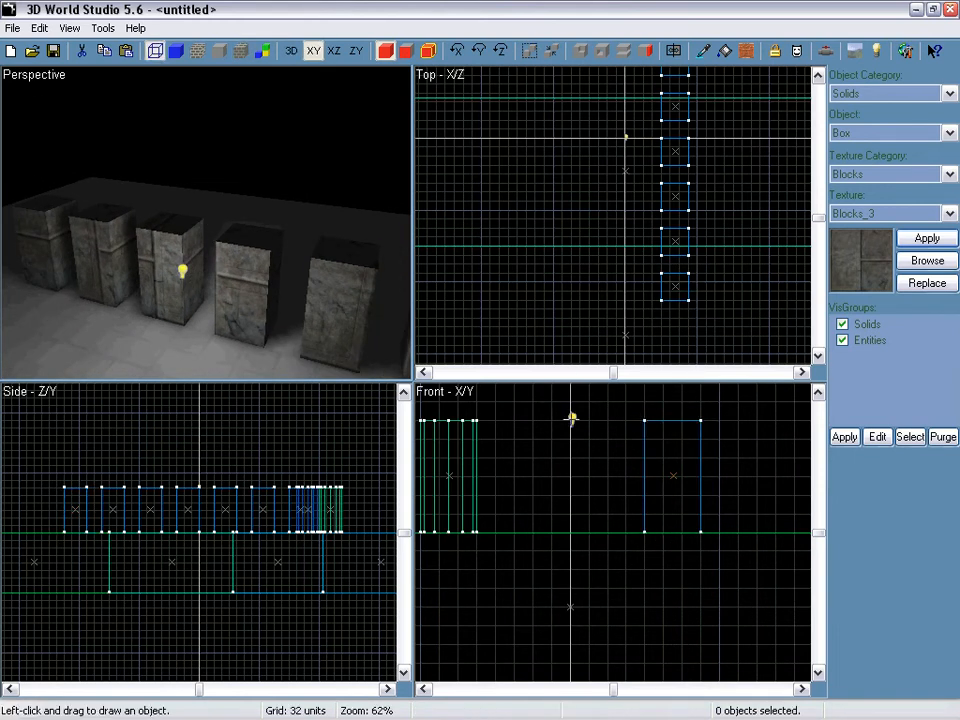
{"action": "left_click", "coordinate": [184, 274]}
{"action": "scroll", "coordinate": [606, 450], "scroll_direction": "down", "scroll_amount": 3}
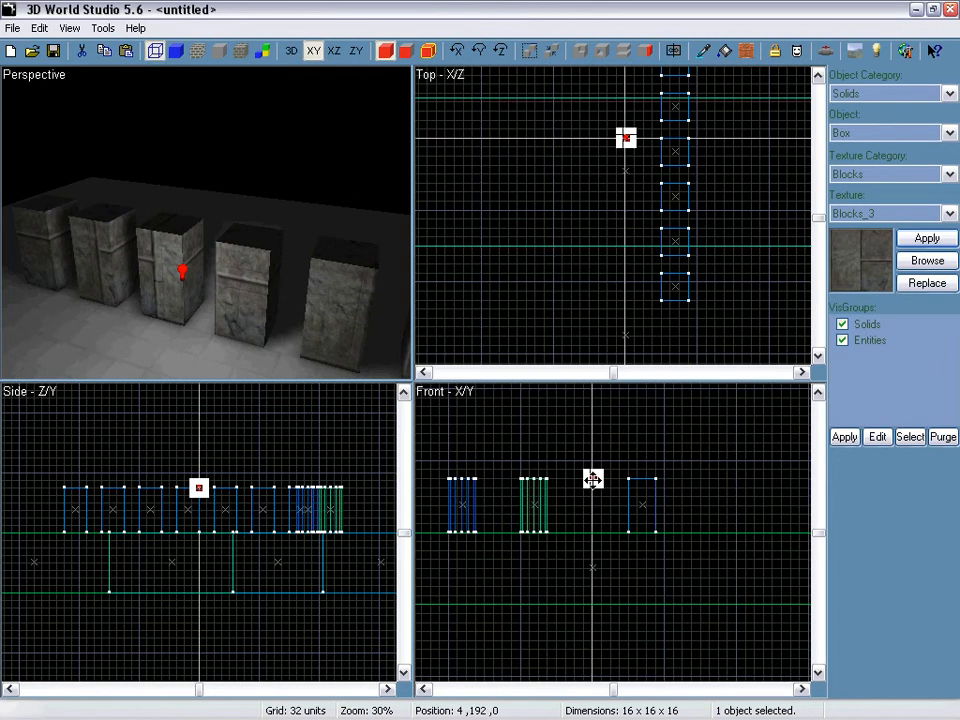
{"action": "left_click_drag", "start_coordinate": [593, 480], "coordinate": [596, 458]}
Step: Open the light's properties and set its range to 1200
{"action": "double_click", "coordinate": [591, 459]}
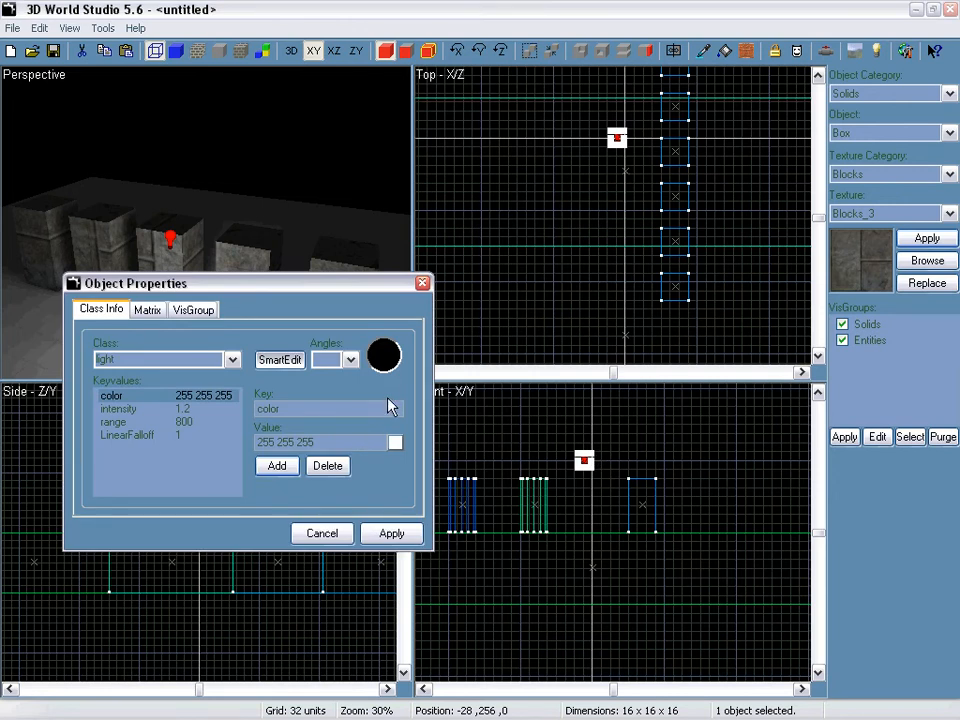
{"action": "left_click_drag", "start_coordinate": [284, 285], "coordinate": [332, 247]}
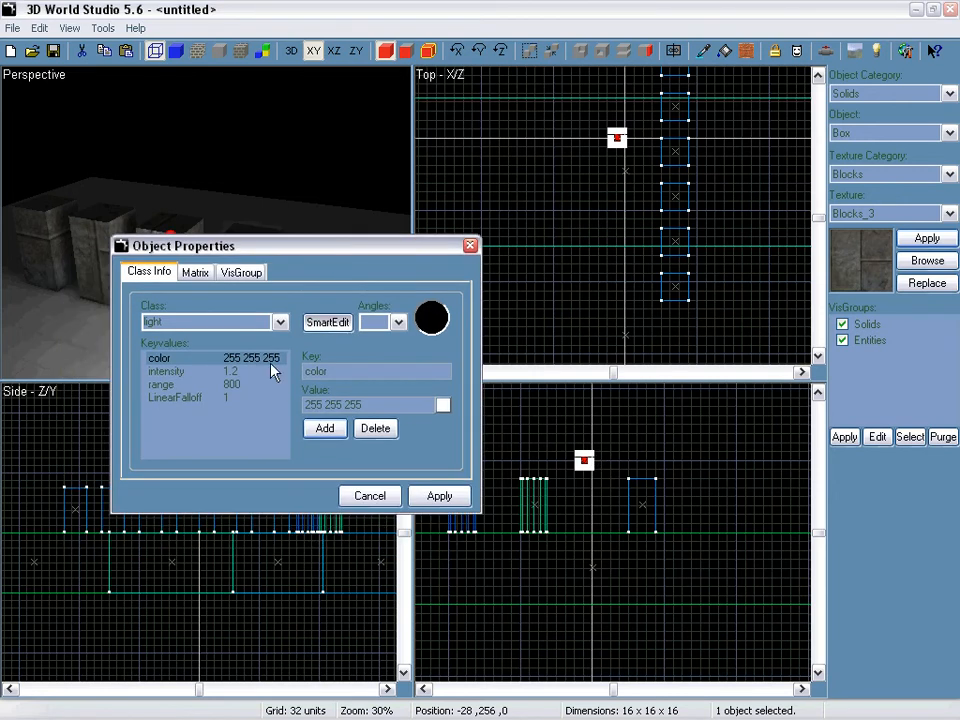
{"action": "left_click", "coordinate": [208, 385]}
{"action": "left_click", "coordinate": [342, 404]}
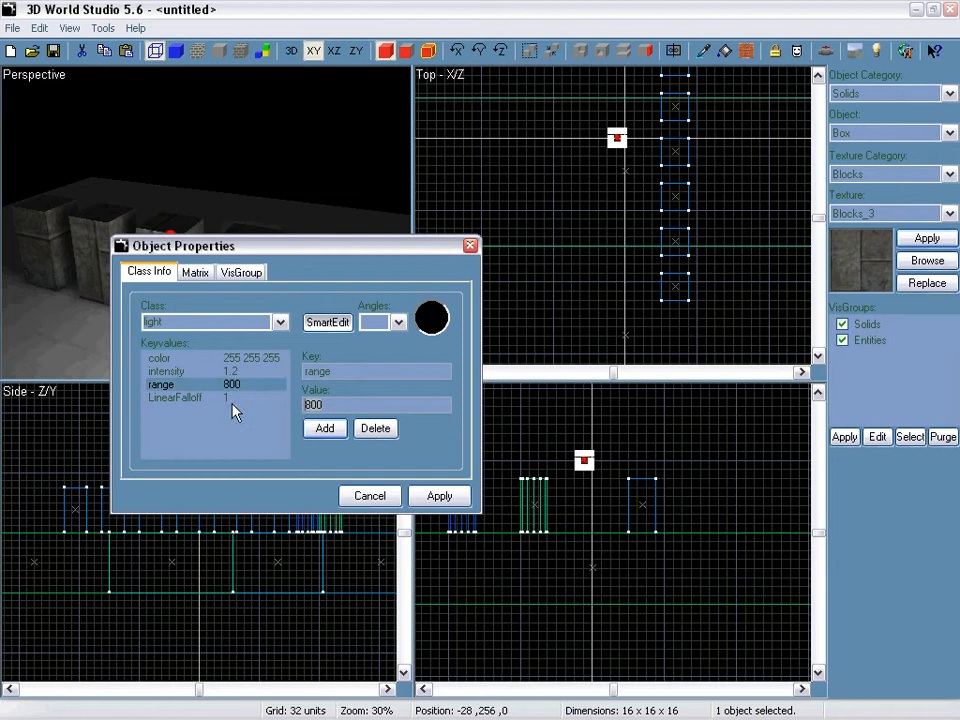
{"action": "key", "text": "BackSpace"}
{"action": "key", "text": "BackSpace"}
{"action": "key", "text": "BackSpace"}
{"action": "type", "text": "12"}
Step: Set the light's intensity to 1.4, apply the change and close its properties
{"action": "left_click", "coordinate": [230, 372]}
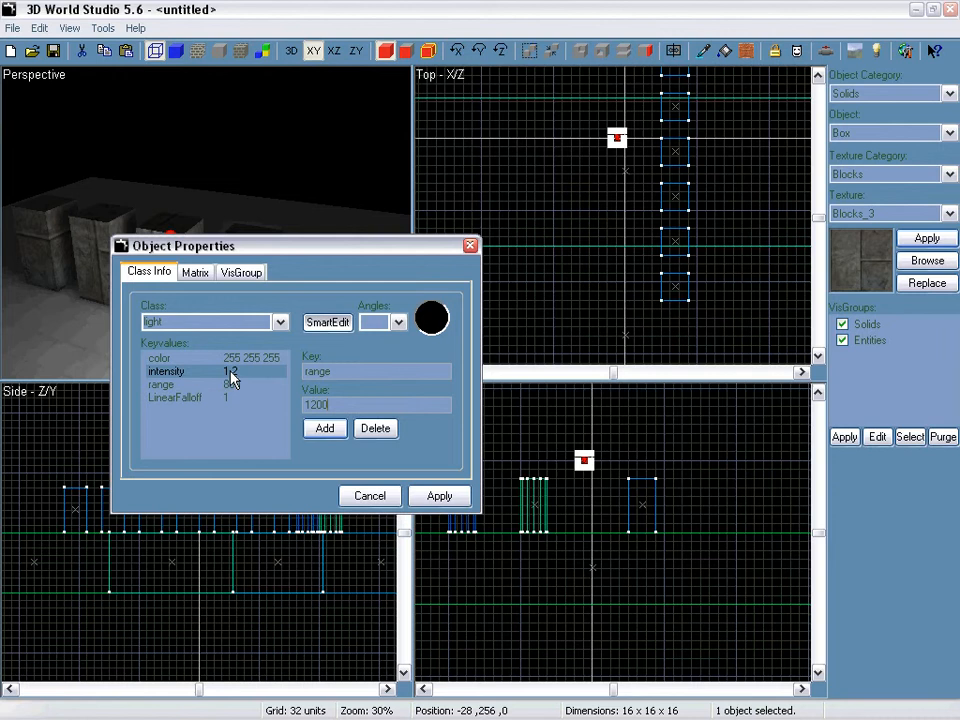
{"action": "left_click", "coordinate": [321, 404]}
{"action": "key", "text": "BackSpace"}
{"action": "type", "text": "4"}
{"action": "left_click", "coordinate": [435, 497]}
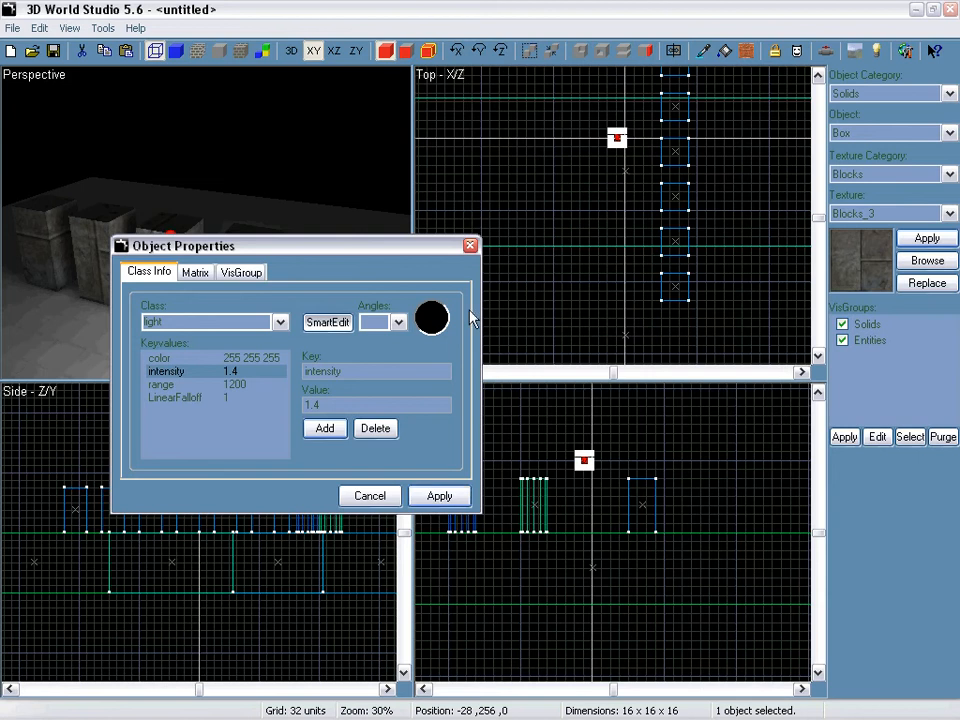
{"action": "left_click", "coordinate": [470, 246]}
Step: Render the scene's lights again with High resolution and shadows, and maximize the Perspective view
{"action": "left_click", "coordinate": [241, 51]}
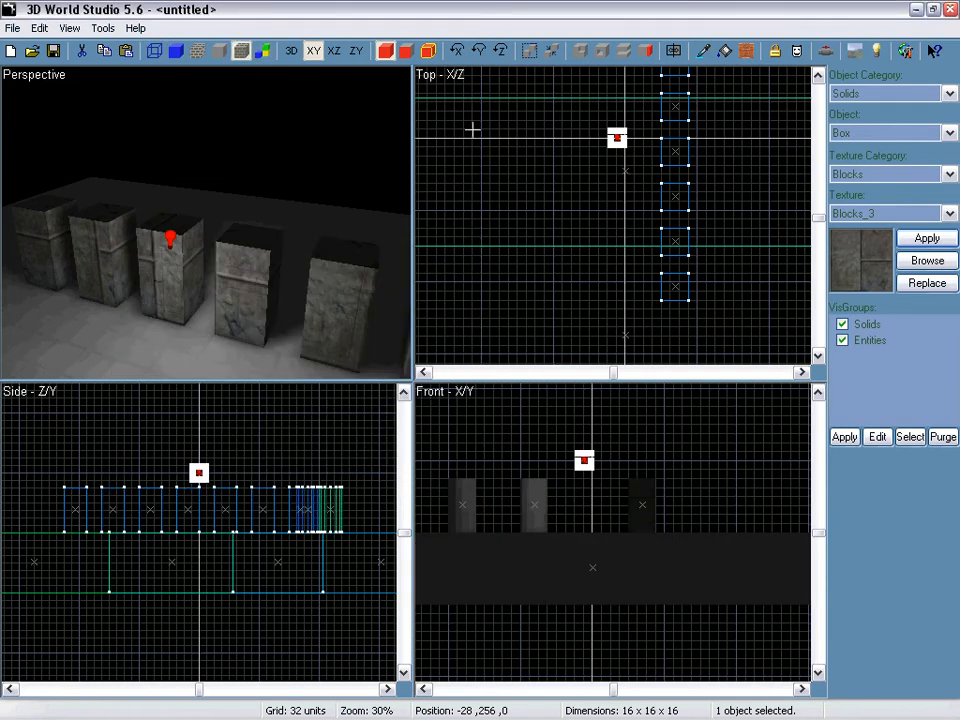
{"action": "left_click", "coordinate": [876, 50]}
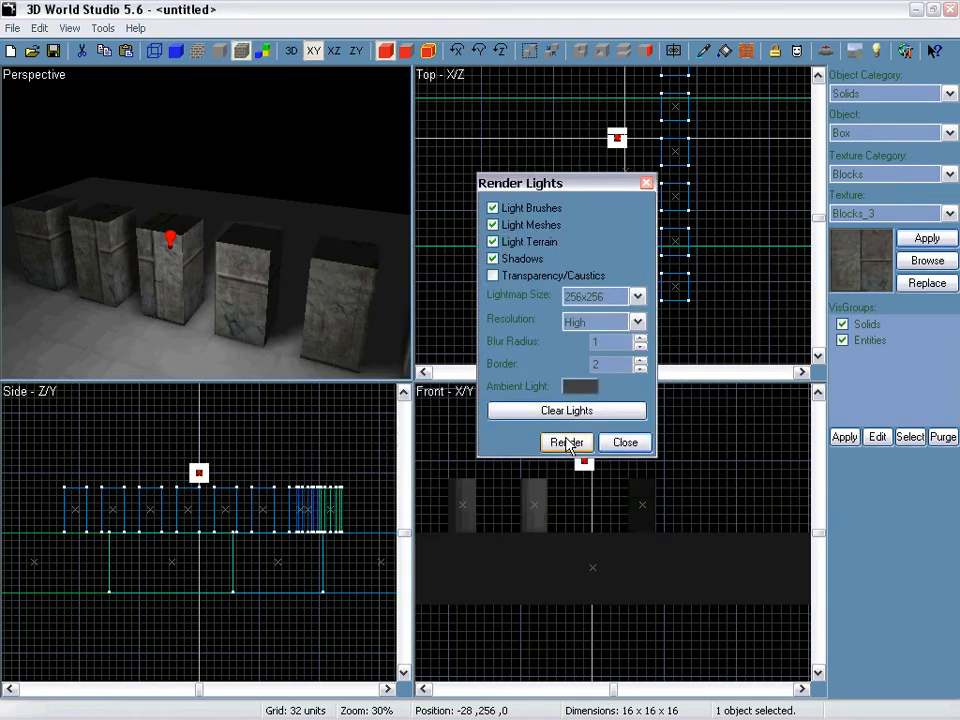
{"action": "left_click", "coordinate": [566, 443]}
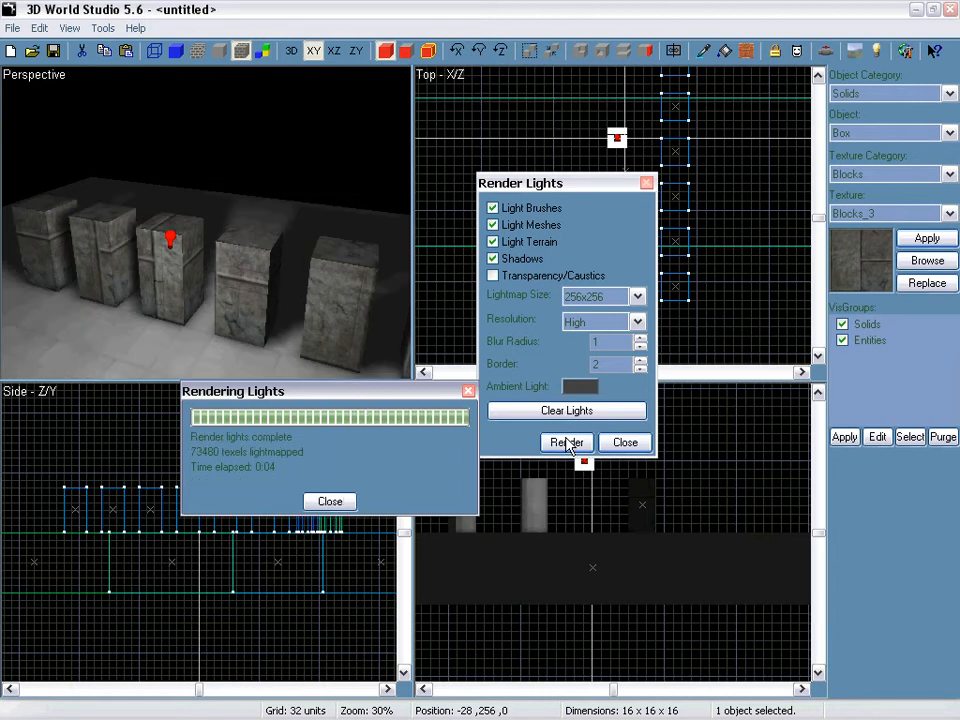
{"action": "left_click", "coordinate": [468, 391]}
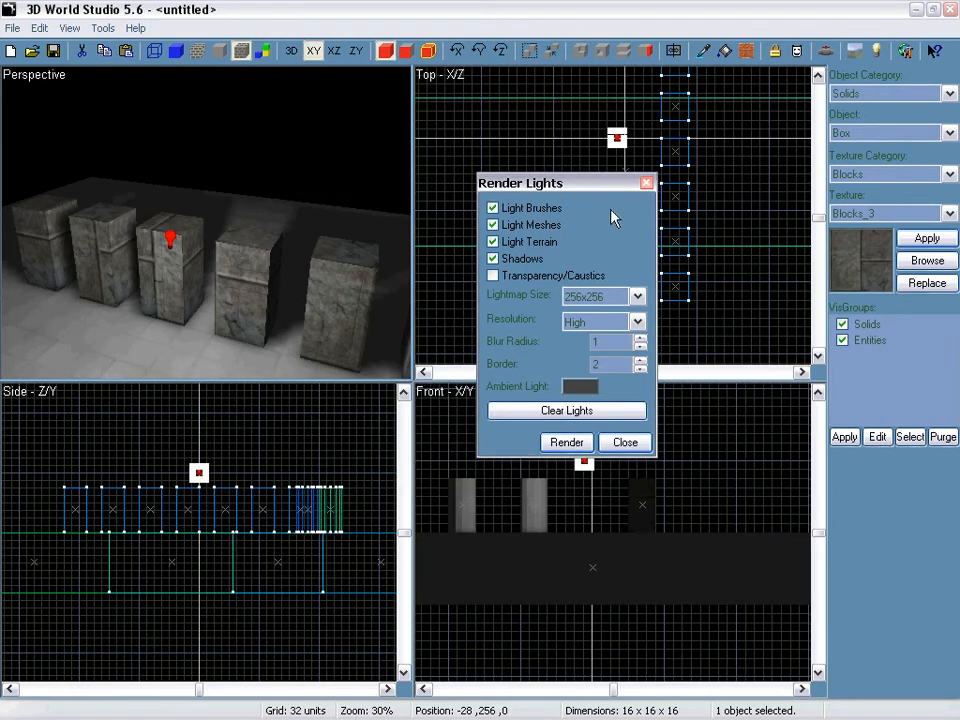
{"action": "left_click", "coordinate": [646, 182]}
{"action": "key", "text": "shift+z"}
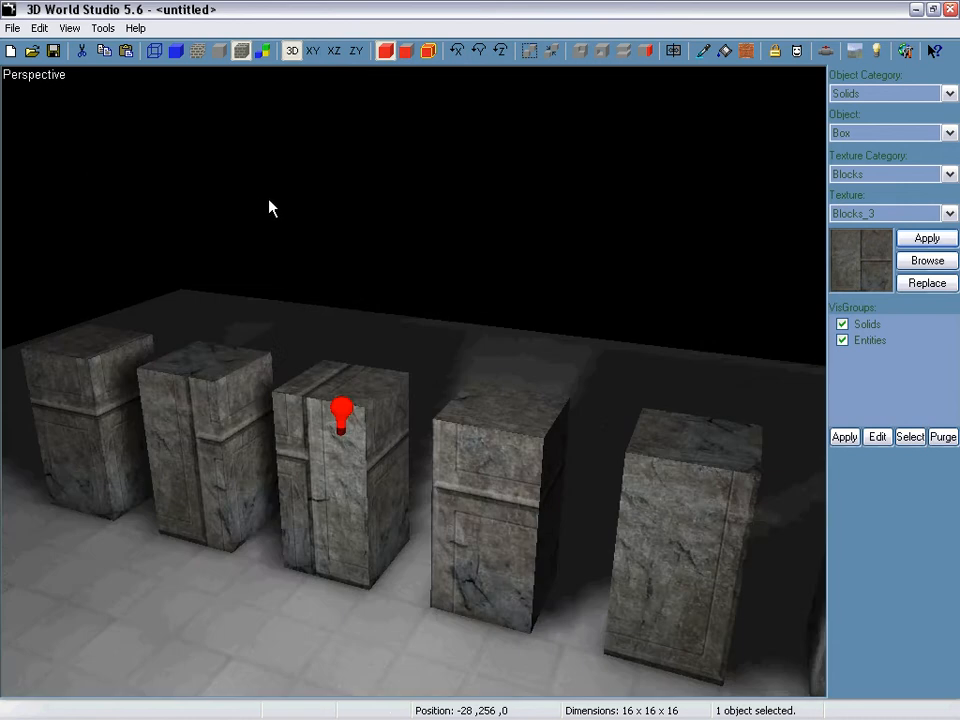
Step: Delete the outermost pillar at each end of the row, plus one more from the right-hand end
{"action": "key", "text": "z"}
{"action": "key", "text": "w"}
{"action": "key", "text": "s"}
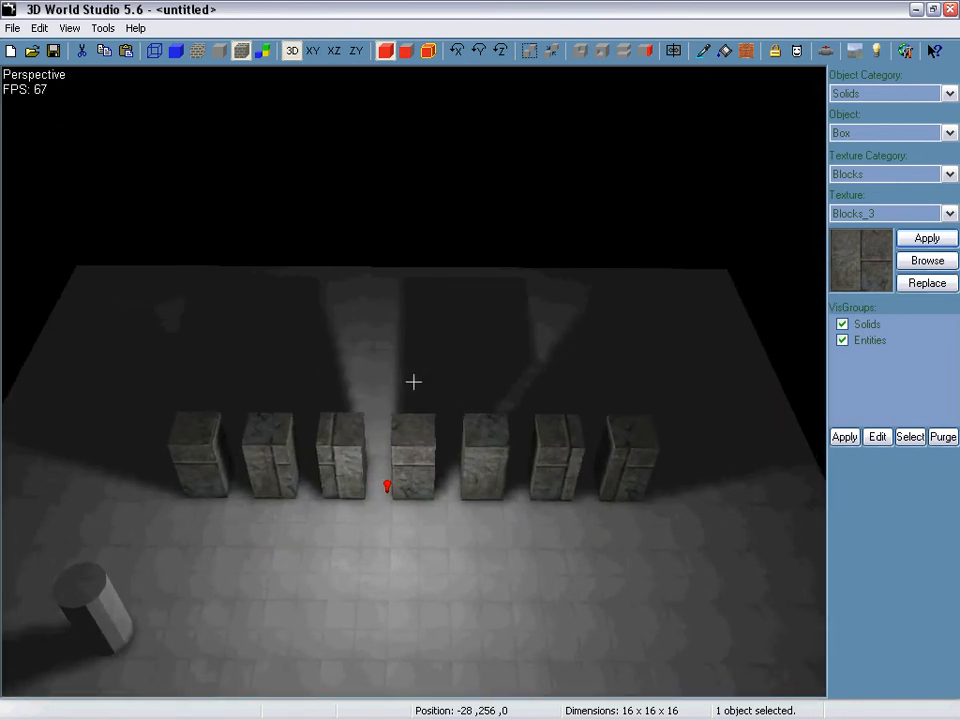
{"action": "key", "text": "z"}
{"action": "key", "text": "shift+z"}
{"action": "scroll", "coordinate": [621, 277], "scroll_direction": "down", "scroll_amount": 4}
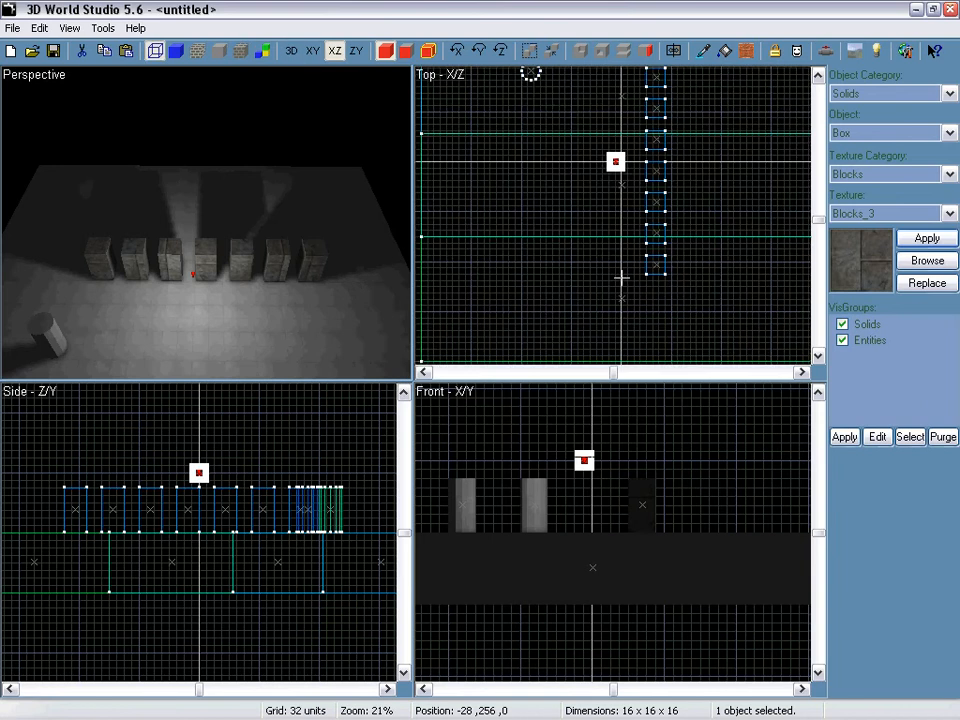
{"action": "left_click", "coordinate": [321, 264]}
{"action": "key", "text": "Delete"}
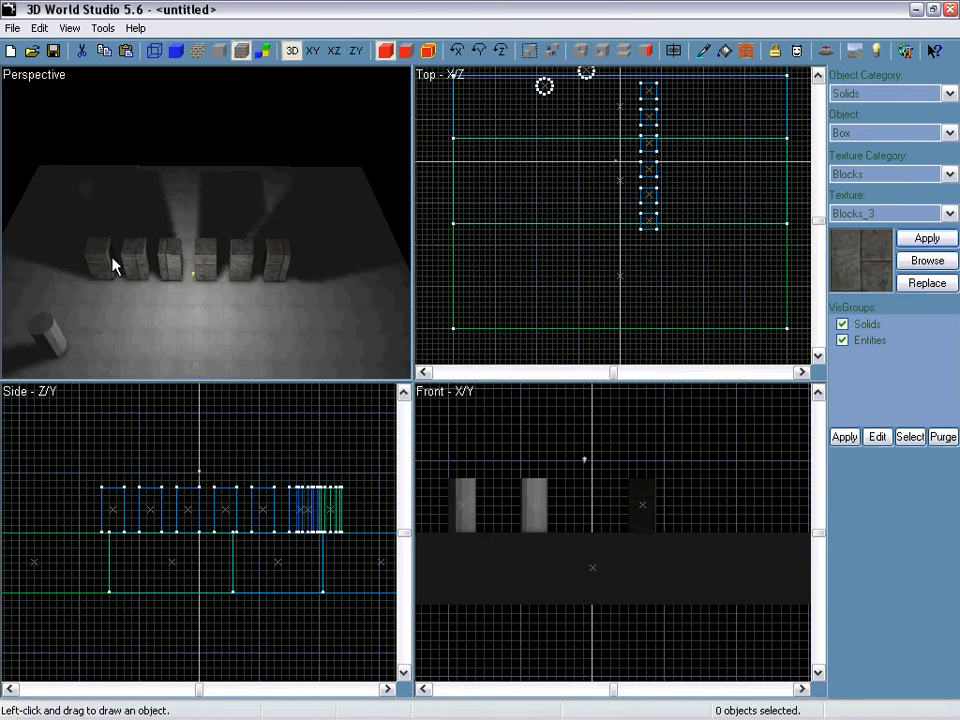
{"action": "left_click", "coordinate": [97, 264]}
{"action": "key", "text": "Delete"}
{"action": "left_click", "coordinate": [279, 266]}
{"action": "key", "text": "Delete"}
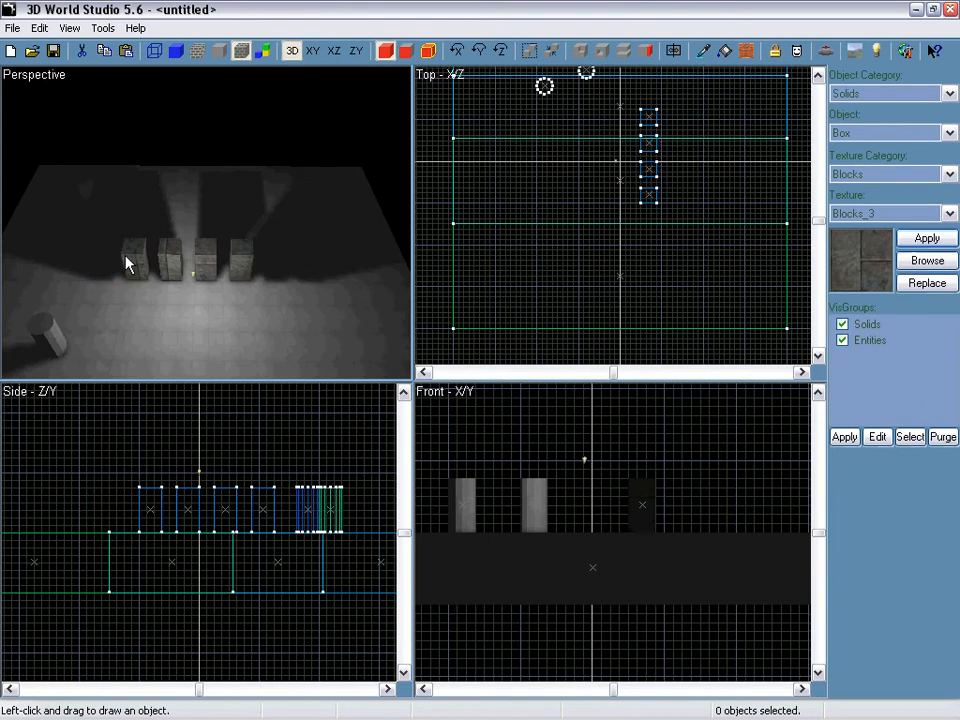
Step: Move the right end pillar to position 176, 96, -400 and the pillar beside it to 176, 96, -144
{"action": "left_click", "coordinate": [247, 265]}
{"action": "scroll", "coordinate": [654, 186], "scroll_direction": "up", "scroll_amount": 2}
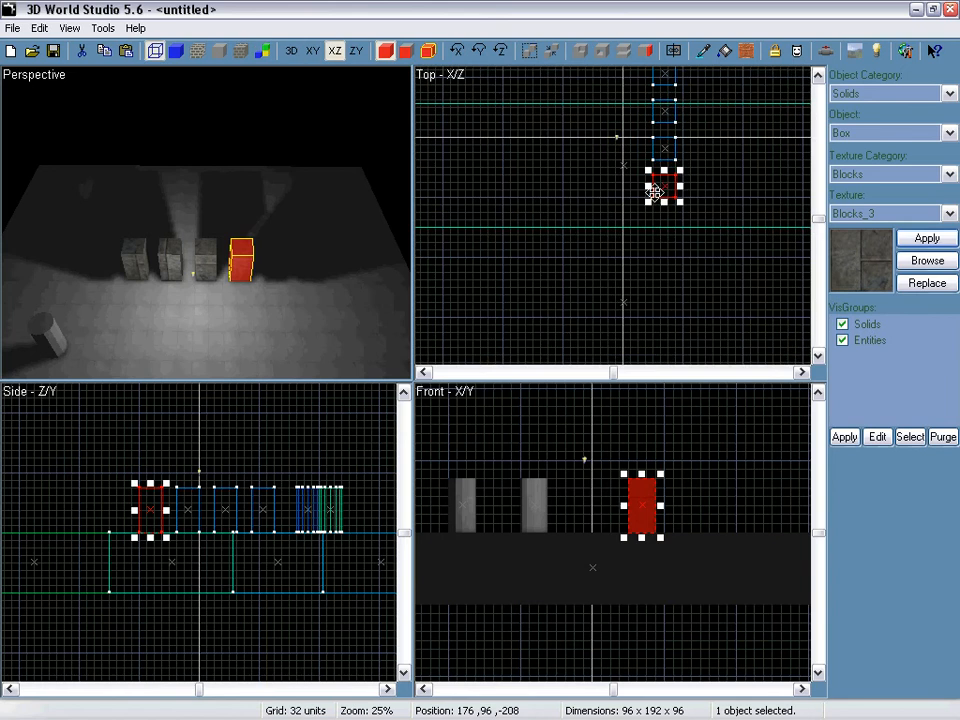
{"action": "left_click_drag", "start_coordinate": [654, 204], "coordinate": [653, 254]}
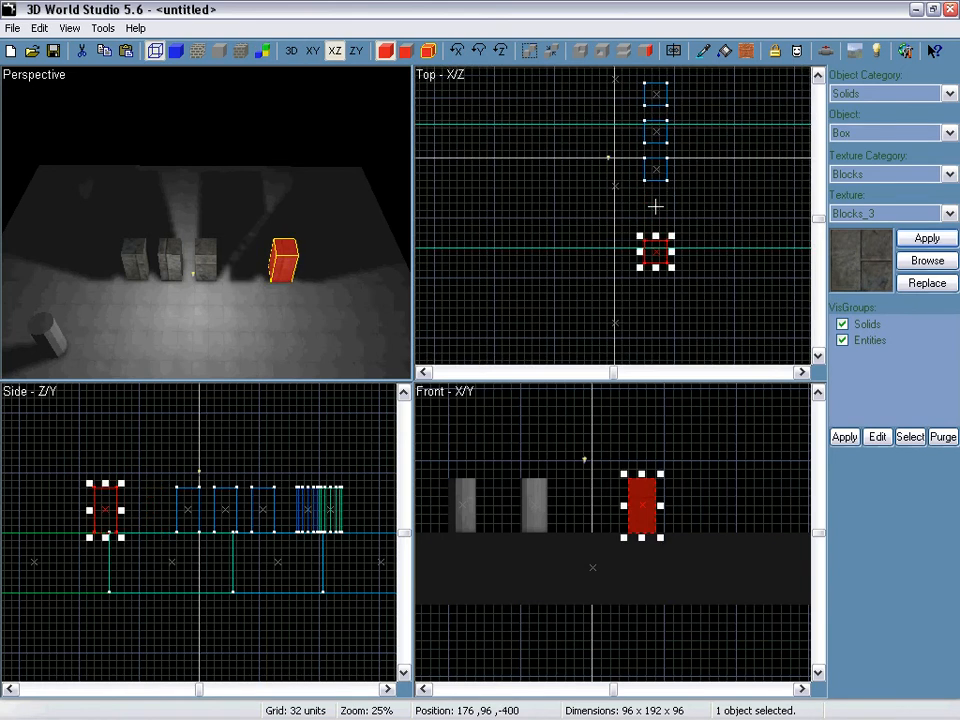
{"action": "left_click", "coordinate": [204, 260]}
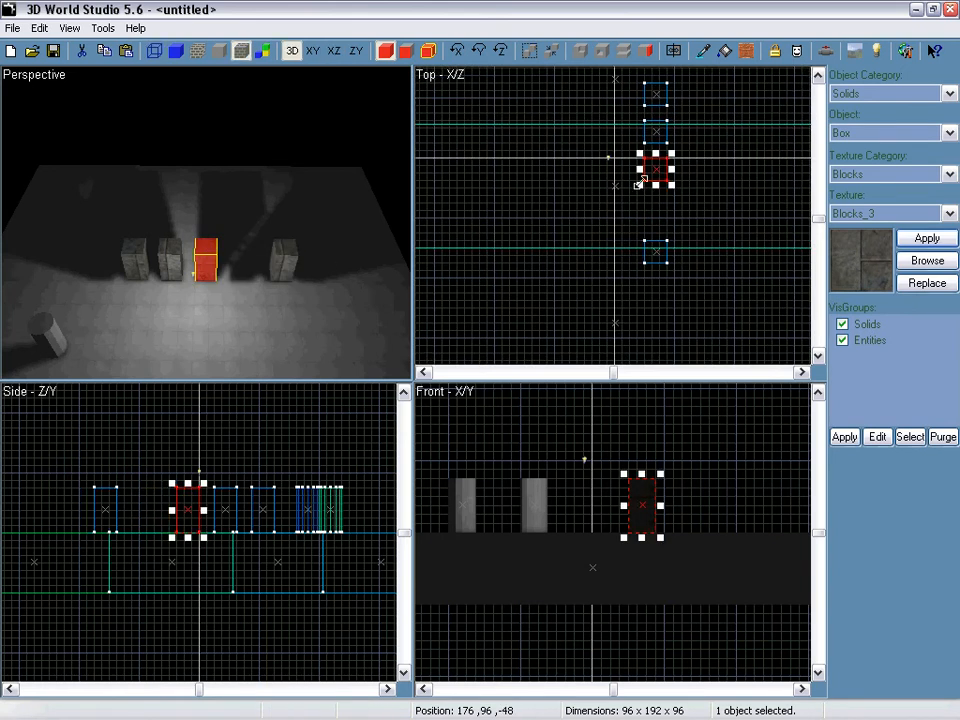
{"action": "mouse_move", "coordinate": [651, 165]}
{"action": "left_mouse_down"}
{"action": "mouse_move", "coordinate": [651, 199]}
{"action": "mouse_move", "coordinate": [651, 188]}
{"action": "left_mouse_up"}
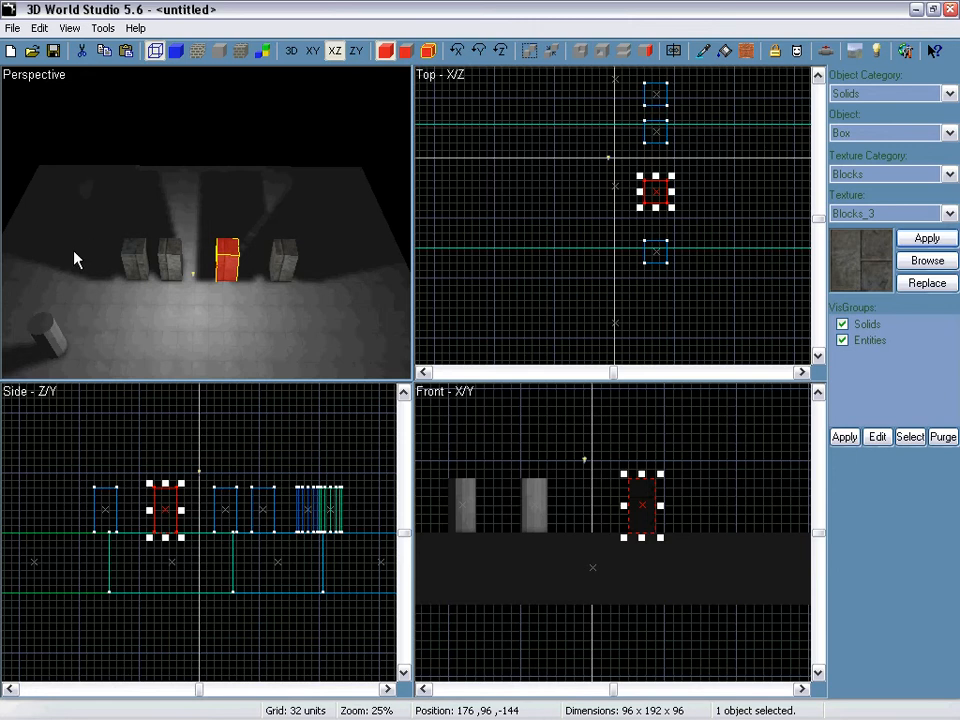
Step: Space out the row by moving the two left pillars and the right end pillar farther outward
{"action": "left_click", "coordinate": [152, 256]}
{"action": "left_click", "coordinate": [145, 262]}
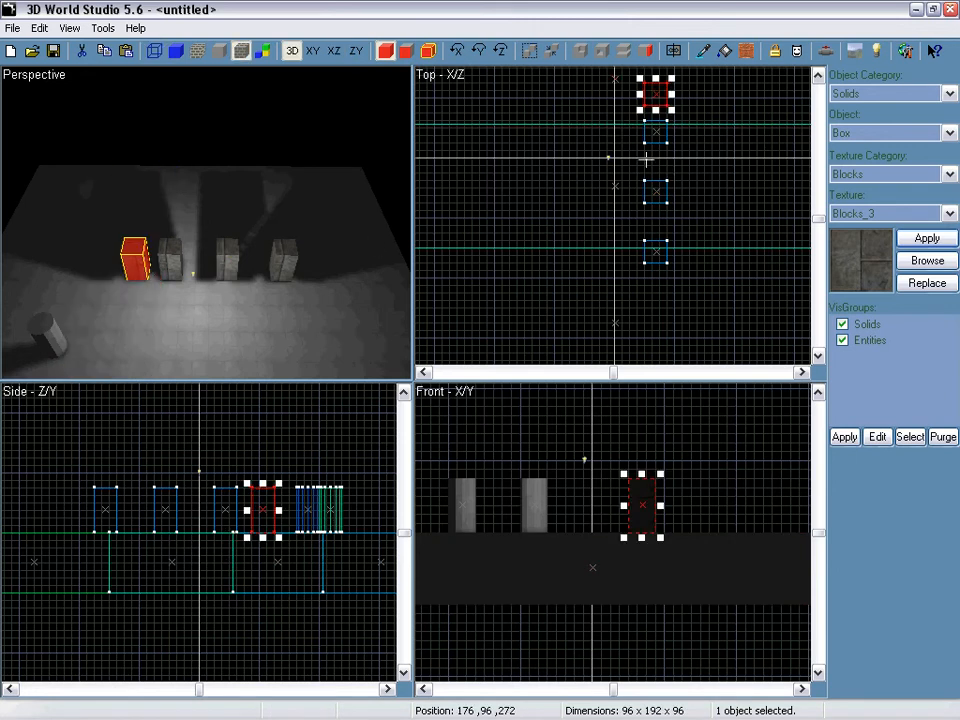
{"action": "left_click_drag", "start_coordinate": [653, 94], "coordinate": [654, 70]}
{"action": "scroll", "coordinate": [652, 121], "scroll_direction": "down", "scroll_amount": 2}
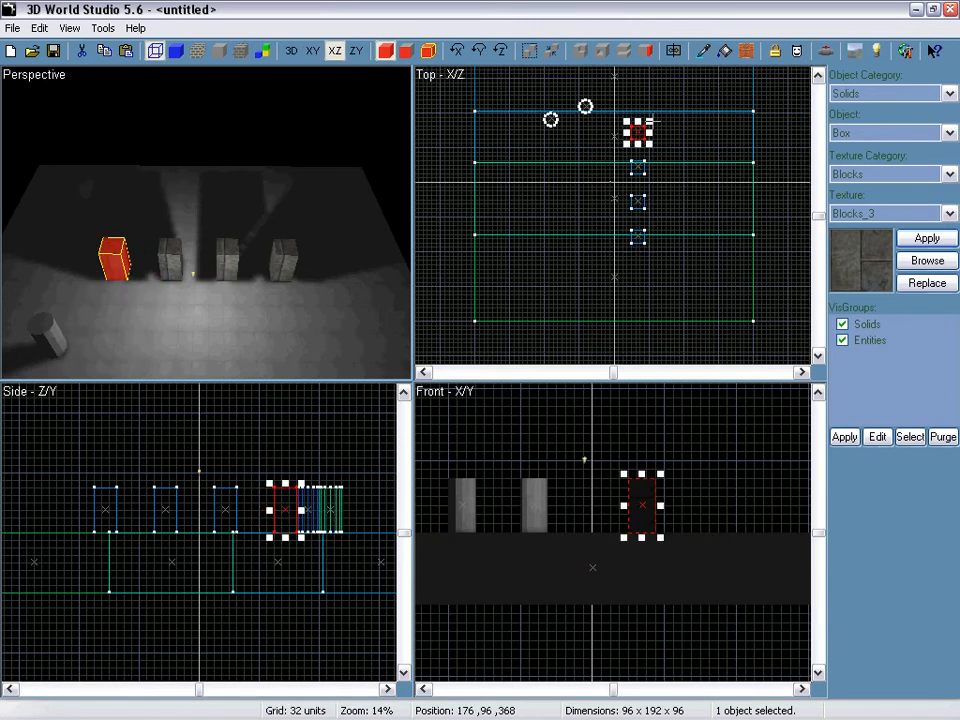
{"action": "left_click_drag", "start_coordinate": [651, 121], "coordinate": [637, 202]}
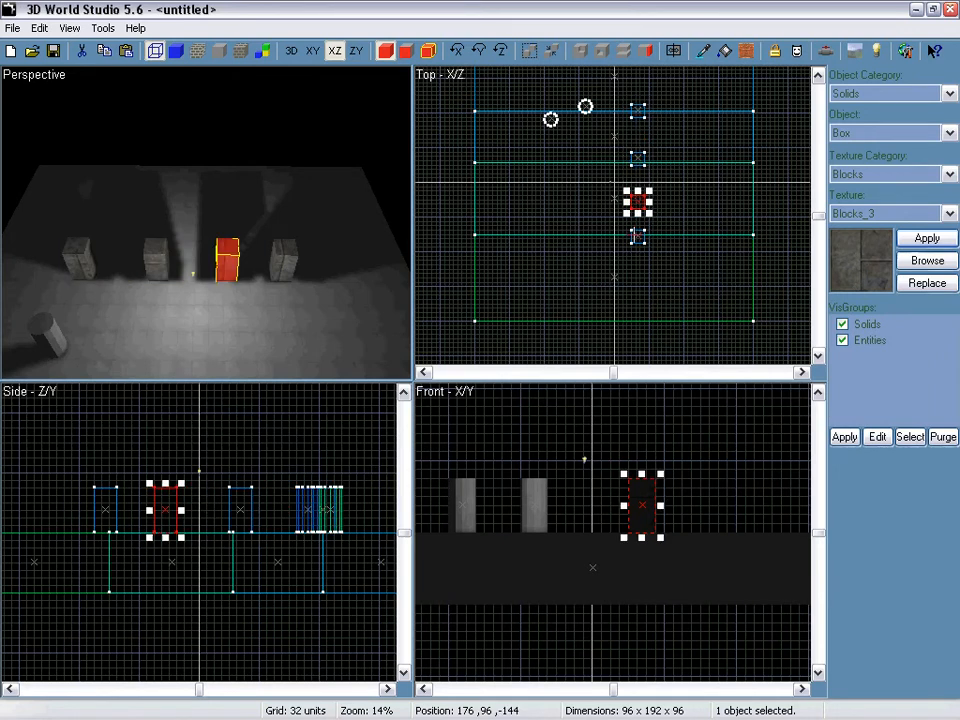
{"action": "left_click", "coordinate": [634, 236]}
{"action": "left_click", "coordinate": [285, 268]}
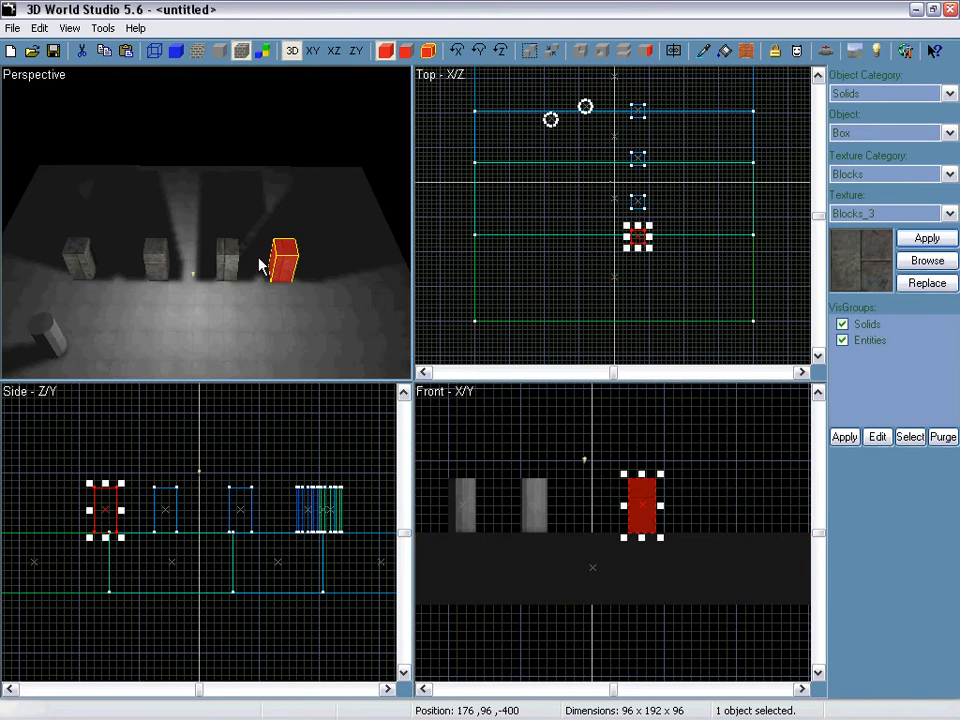
{"action": "left_click_drag", "start_coordinate": [638, 236], "coordinate": [637, 254]}
Step: Move the light away from the pillars to position -284, 256, 0
{"action": "left_click", "coordinate": [191, 276]}
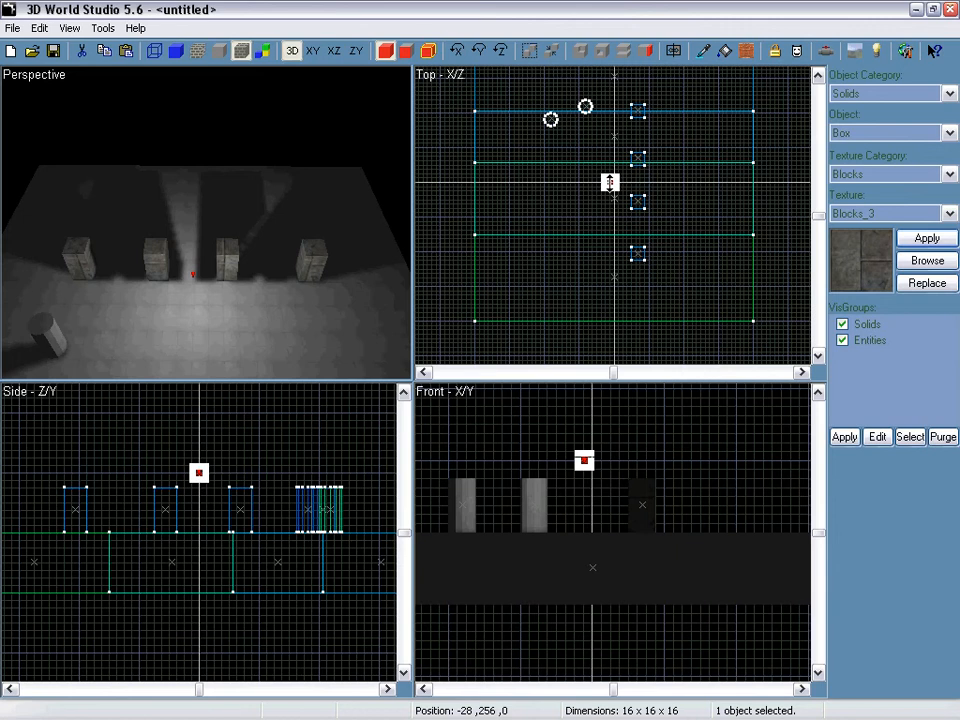
{"action": "scroll", "coordinate": [610, 182], "scroll_direction": "up", "scroll_amount": 2}
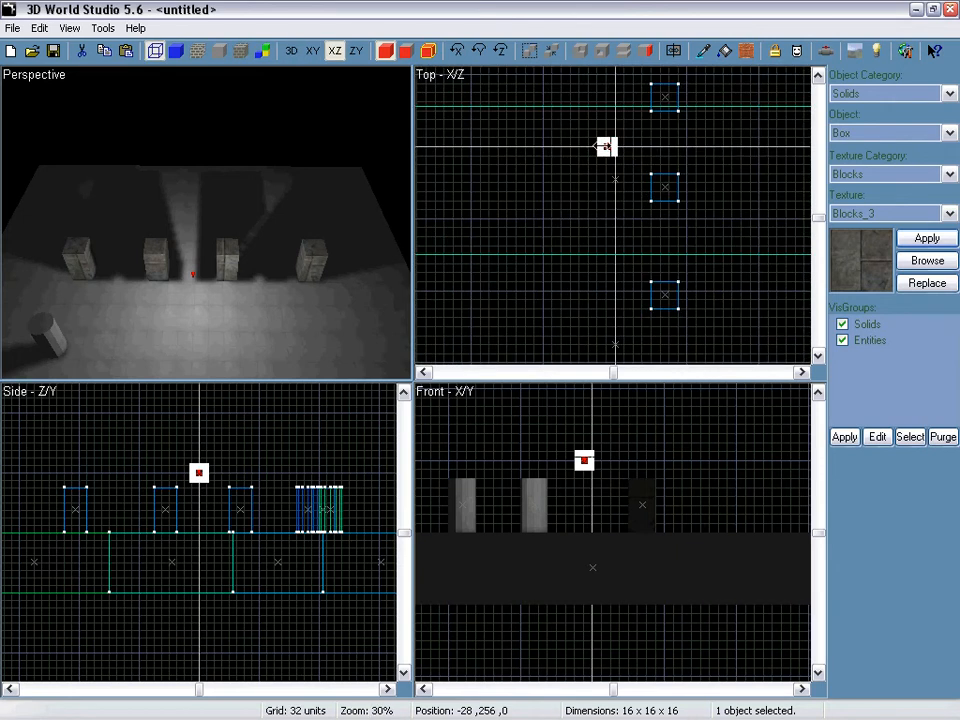
{"action": "left_click_drag", "start_coordinate": [607, 146], "coordinate": [536, 142]}
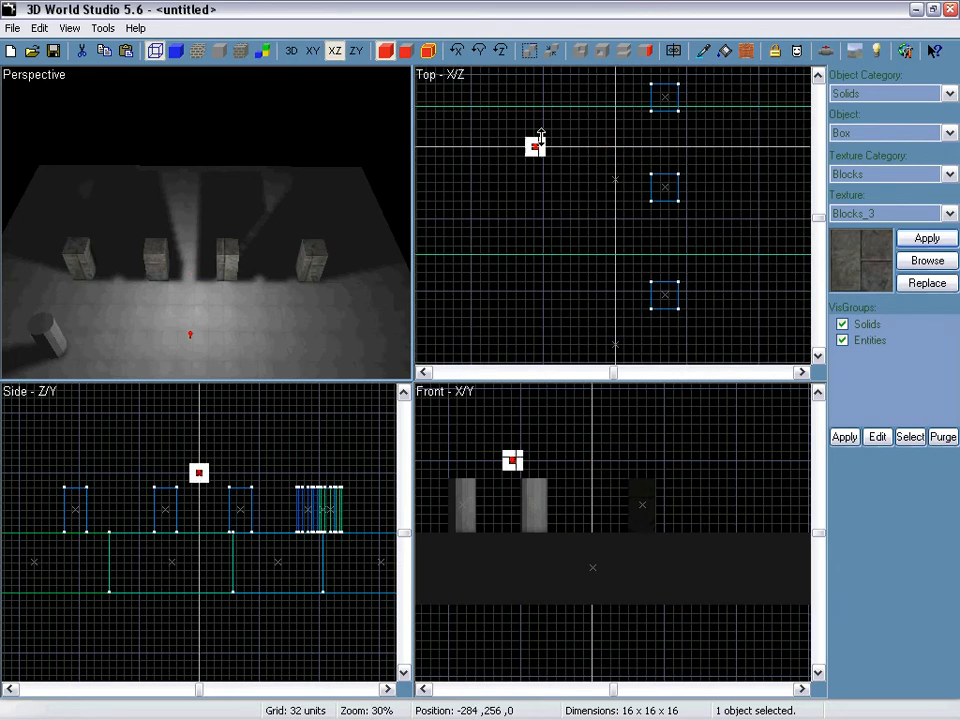
Step: Set the light's range to 1500 in its object properties, apply the change and close the properties
{"action": "double_click", "coordinate": [537, 141]}
{"action": "left_click", "coordinate": [240, 371]}
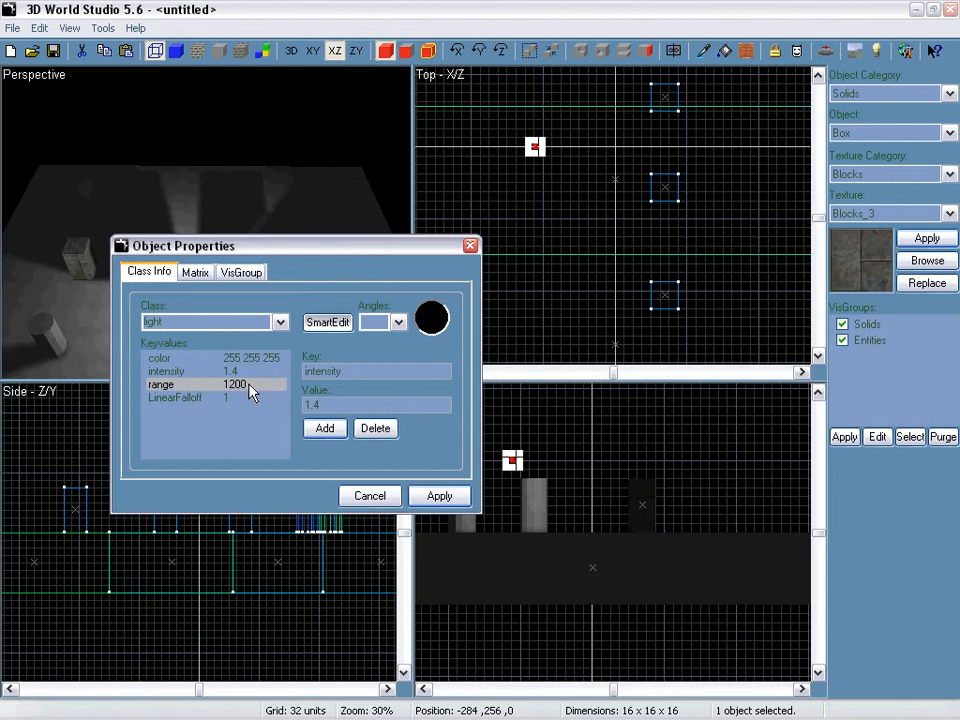
{"action": "left_click", "coordinate": [245, 385]}
{"action": "left_click_drag", "start_coordinate": [353, 405], "coordinate": [249, 403]}
{"action": "type", "text": "50"}
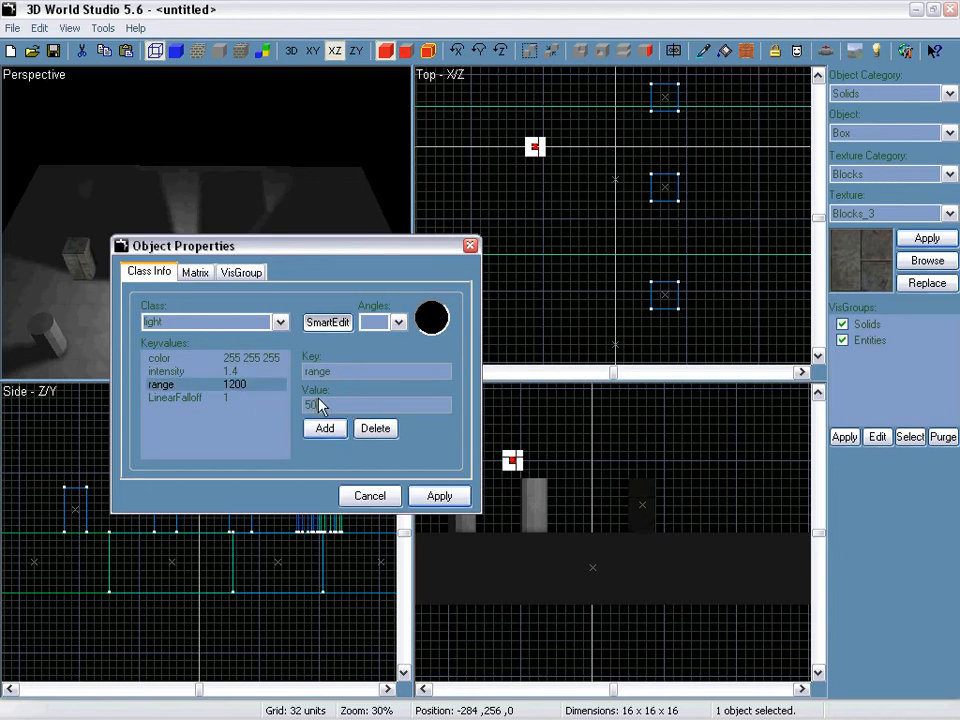
{"action": "type", "text": "0"}
{"action": "left_click", "coordinate": [462, 496]}
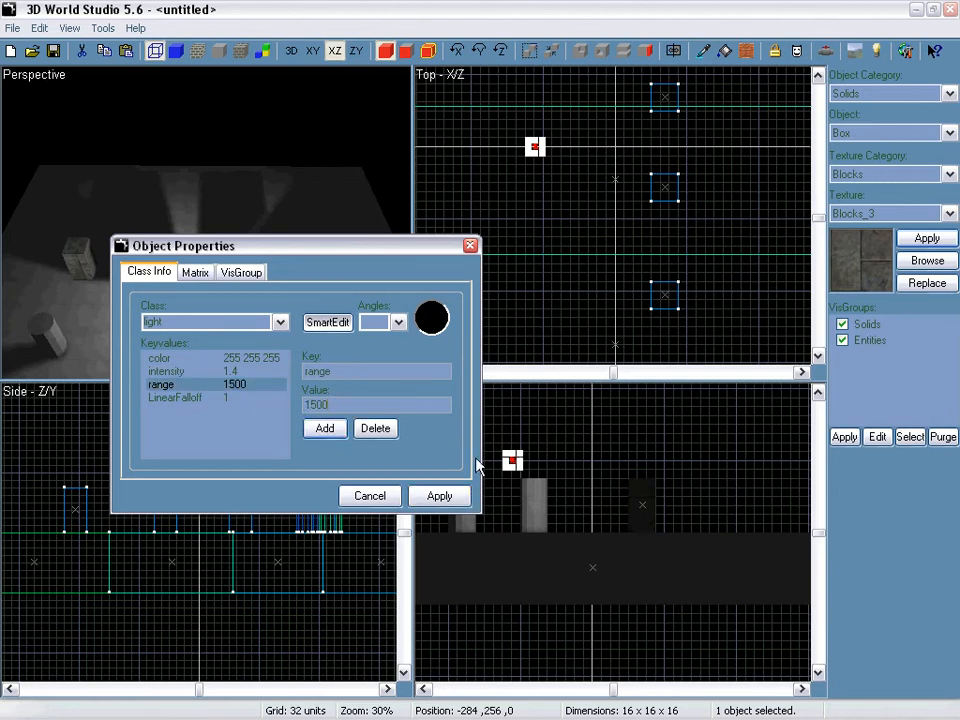
{"action": "left_click", "coordinate": [470, 245]}
Step: Render the lights with High resolution and shadows, then maximize the Perspective view over the pillars and their shadows
{"action": "left_click", "coordinate": [855, 50]}
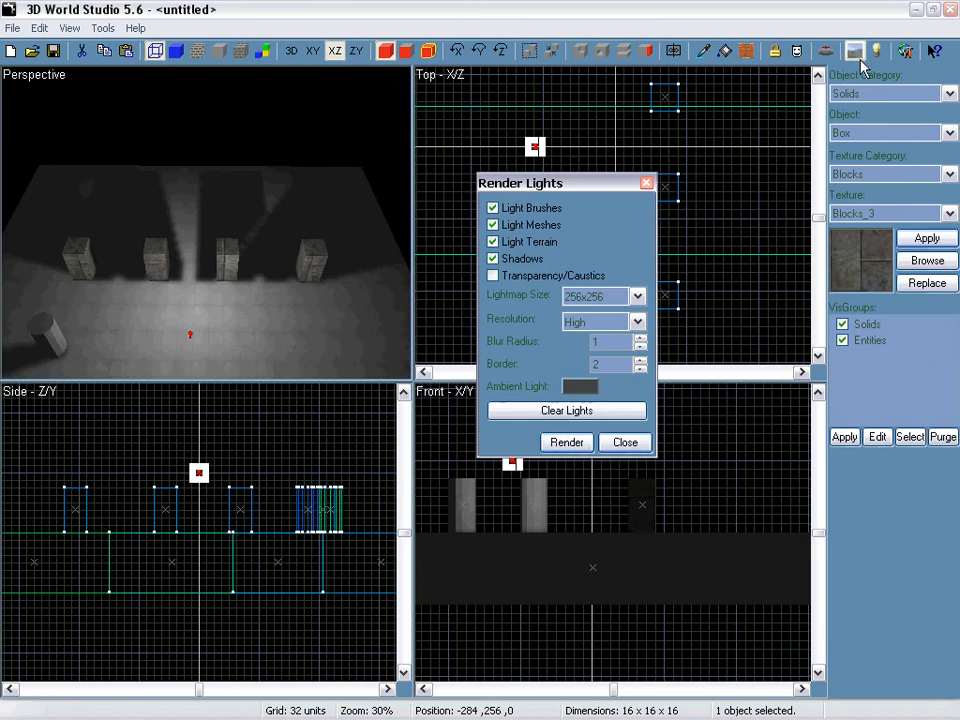
{"action": "left_click", "coordinate": [566, 442]}
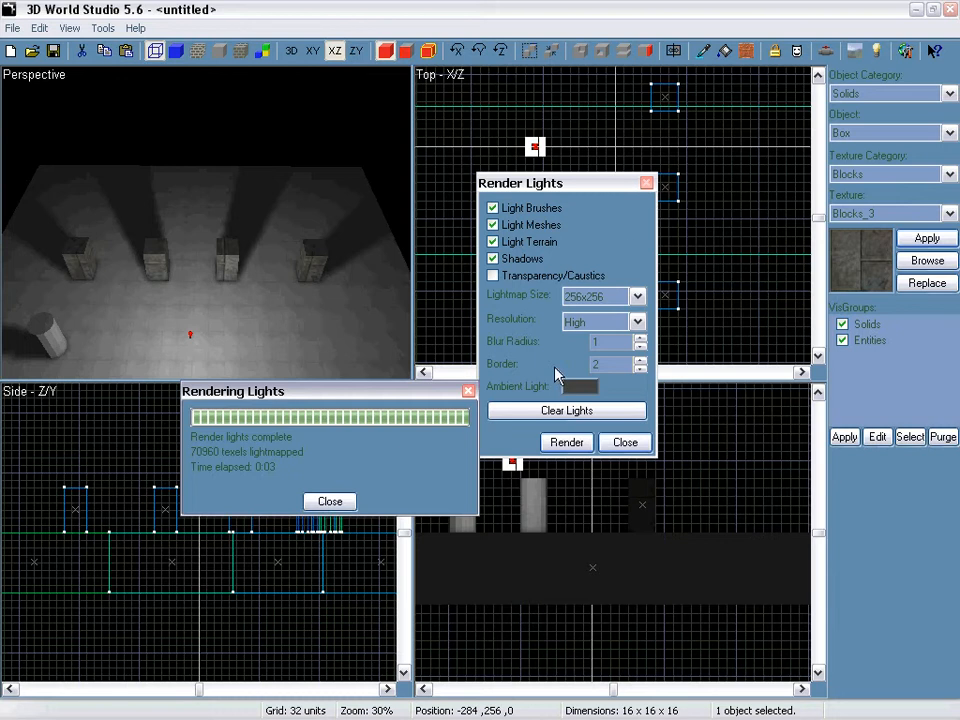
{"action": "left_click", "coordinate": [468, 391]}
{"action": "left_click", "coordinate": [646, 183]}
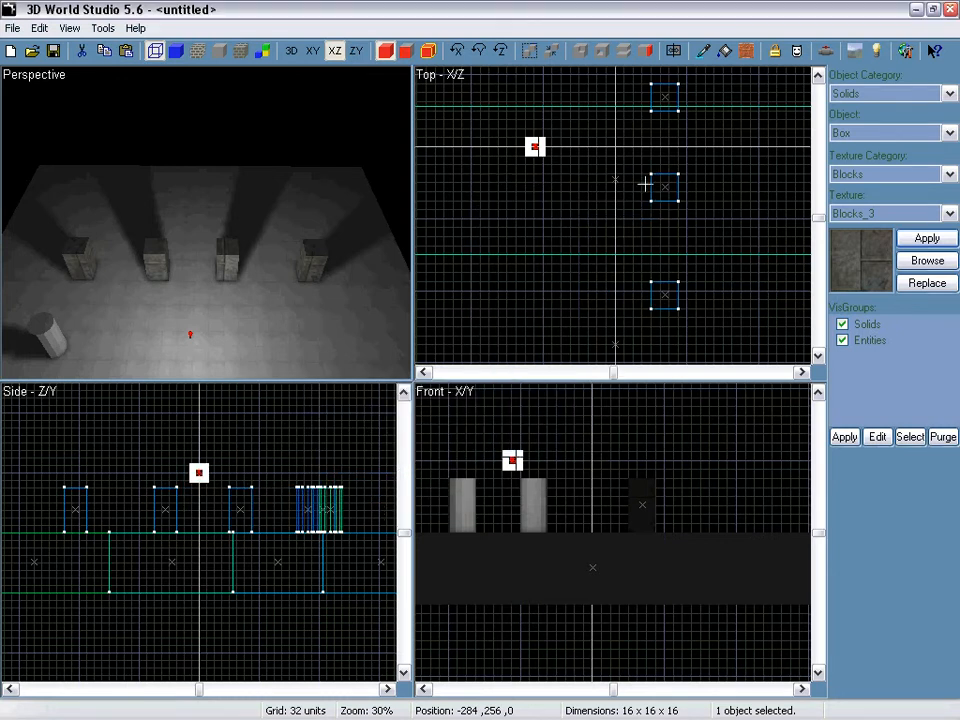
{"action": "left_click", "coordinate": [208, 229]}
{"action": "right_click_drag", "start_coordinate": [206, 222], "coordinate": [174, 234]}
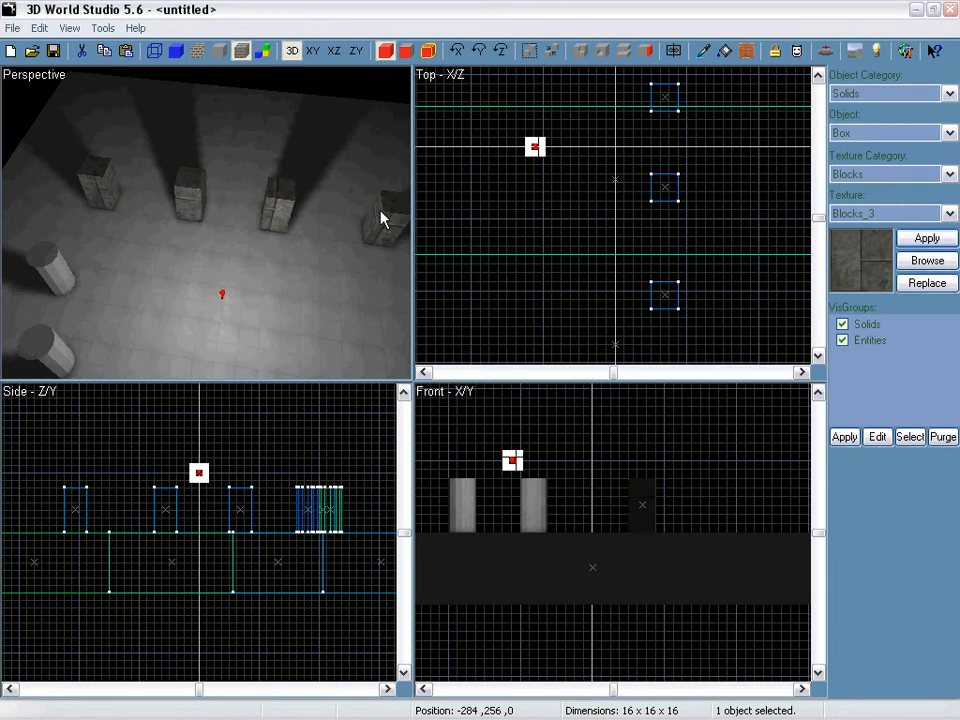
{"action": "left_click", "coordinate": [317, 24]}
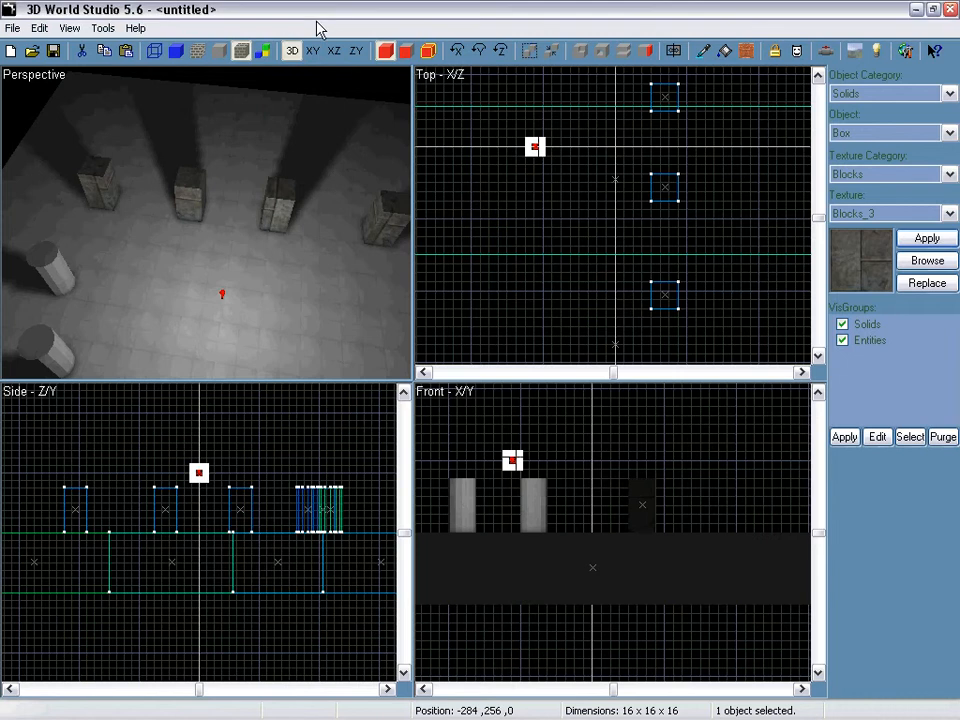
{"action": "left_click", "coordinate": [291, 50]}
{"action": "right_click_drag", "start_coordinate": [283, 279], "coordinate": [405, 390]}
Step: Select all faces of the leftmost floor section and set their luxel size to 32
{"action": "left_click", "coordinate": [124, 353]}
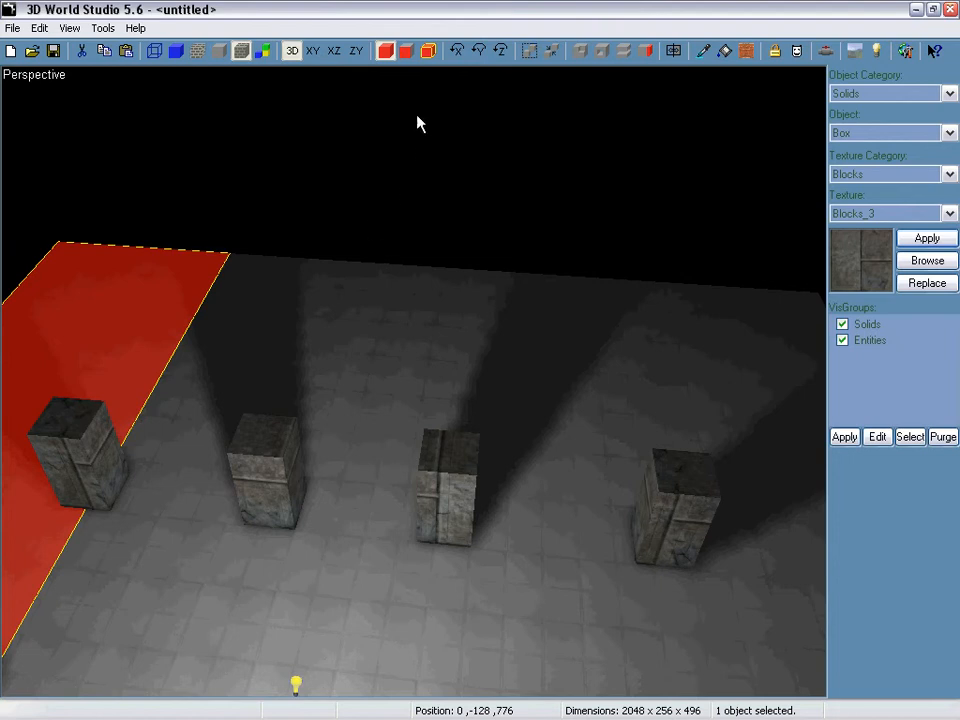
{"action": "left_click", "coordinate": [407, 51]}
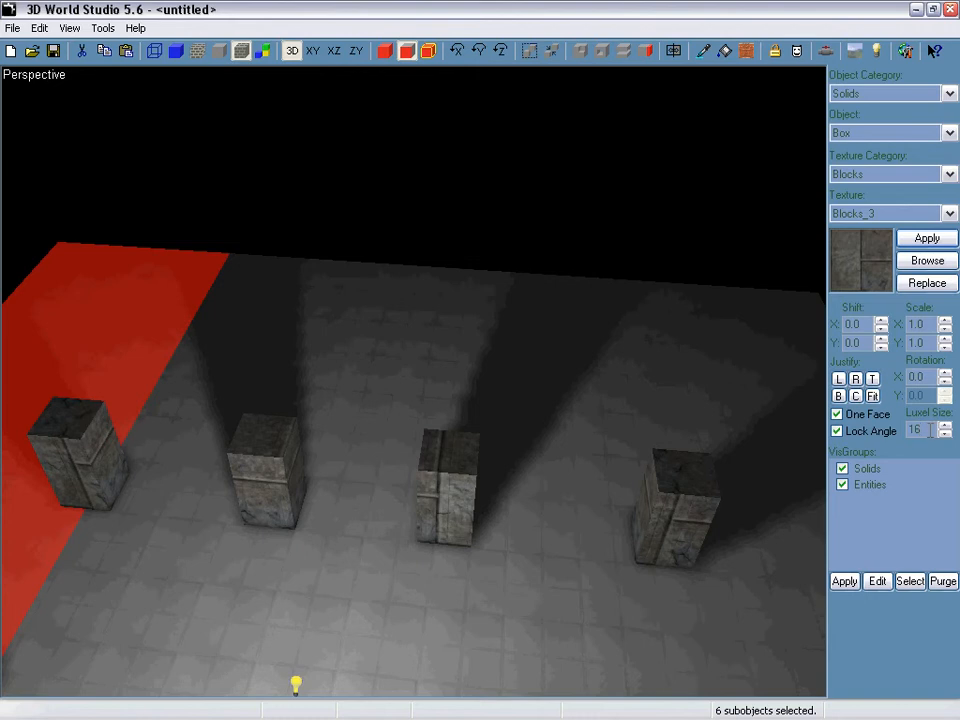
{"action": "key", "text": "space"}
{"action": "key", "text": "space"}
{"action": "left_click", "coordinate": [916, 429]}
{"action": "type", "text": "32"}
Step: Select all faces of the second floor section from the left for luxel size editing
{"action": "left_click", "coordinate": [287, 346]}
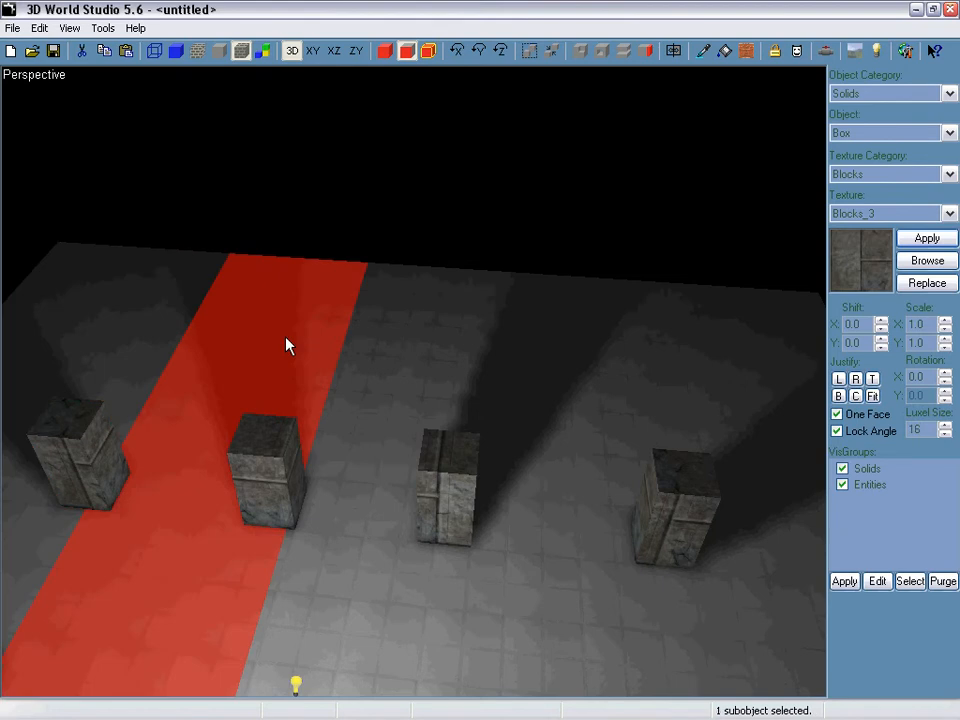
{"action": "key", "text": "1"}
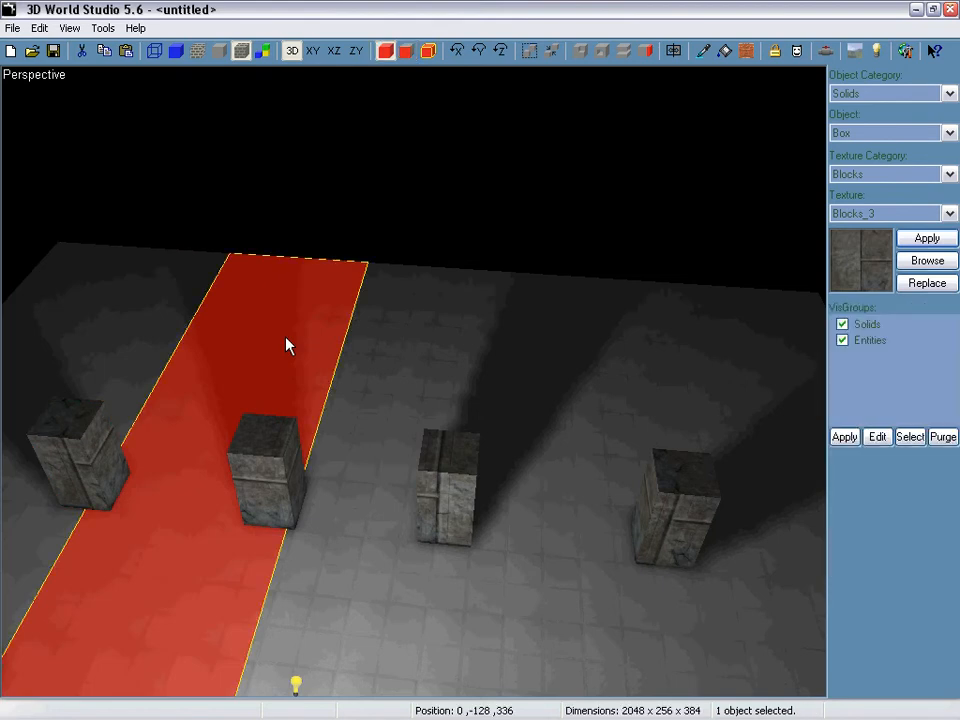
{"action": "key", "text": "2"}
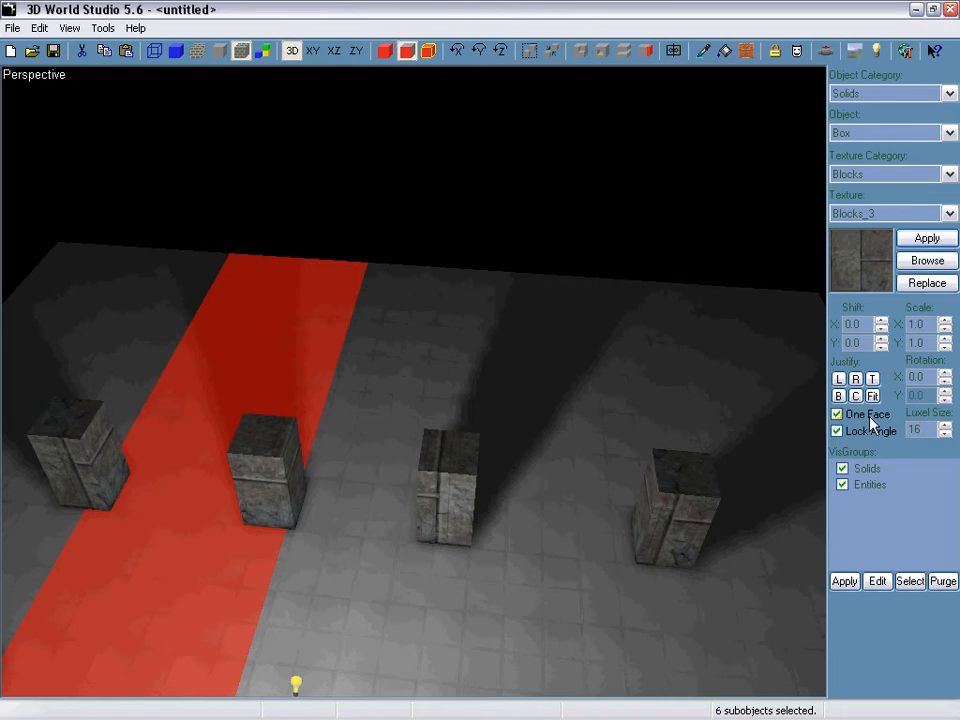
Step: Select all faces of the third floor section from the left and set their luxel size to 8
{"action": "left_click", "coordinate": [426, 333]}
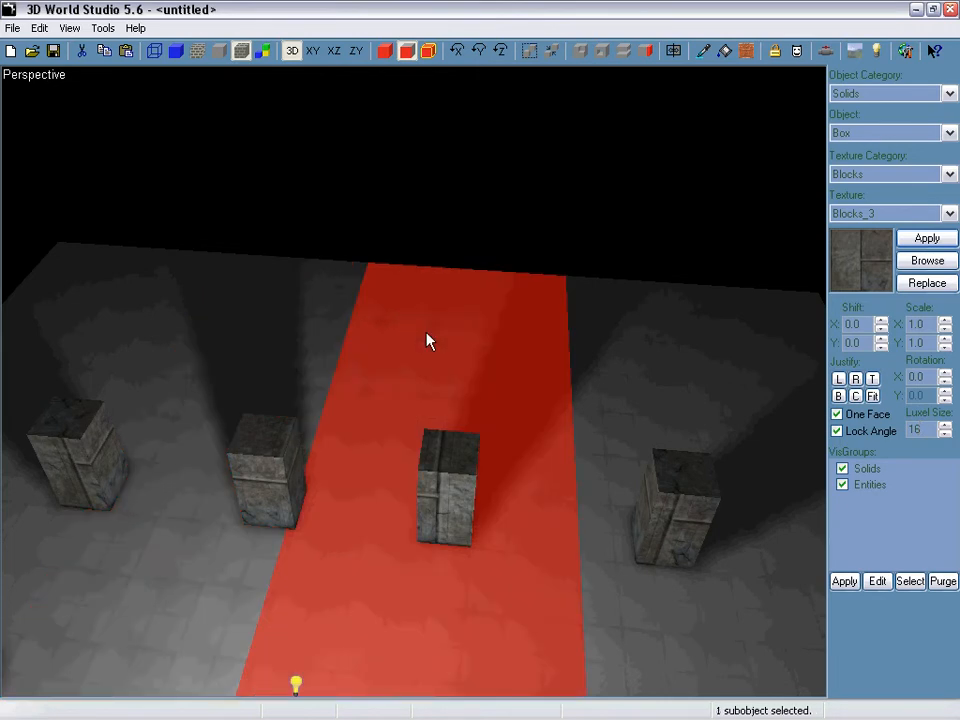
{"action": "key", "text": "1"}
{"action": "key", "text": "2"}
{"action": "key", "text": "BackSpace"}
{"action": "key", "text": "BackSpace"}
{"action": "type", "text": "8"}
Step: Select all faces of the rightmost floor section for luxel size editing
{"action": "left_click", "coordinate": [662, 379]}
{"action": "key", "text": "1"}
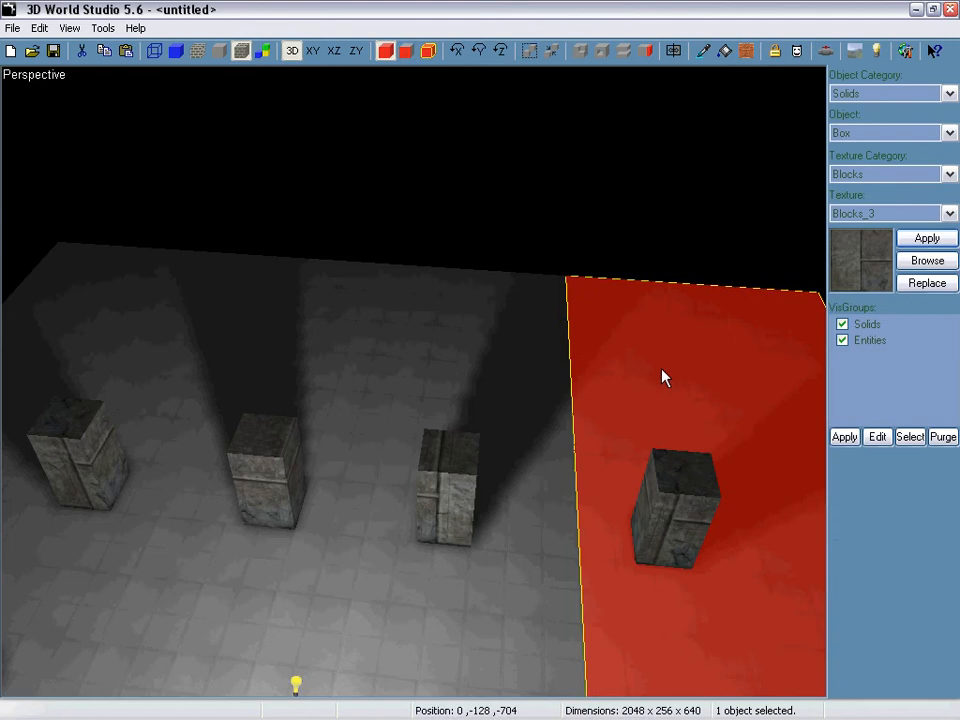
{"action": "key", "text": "2"}
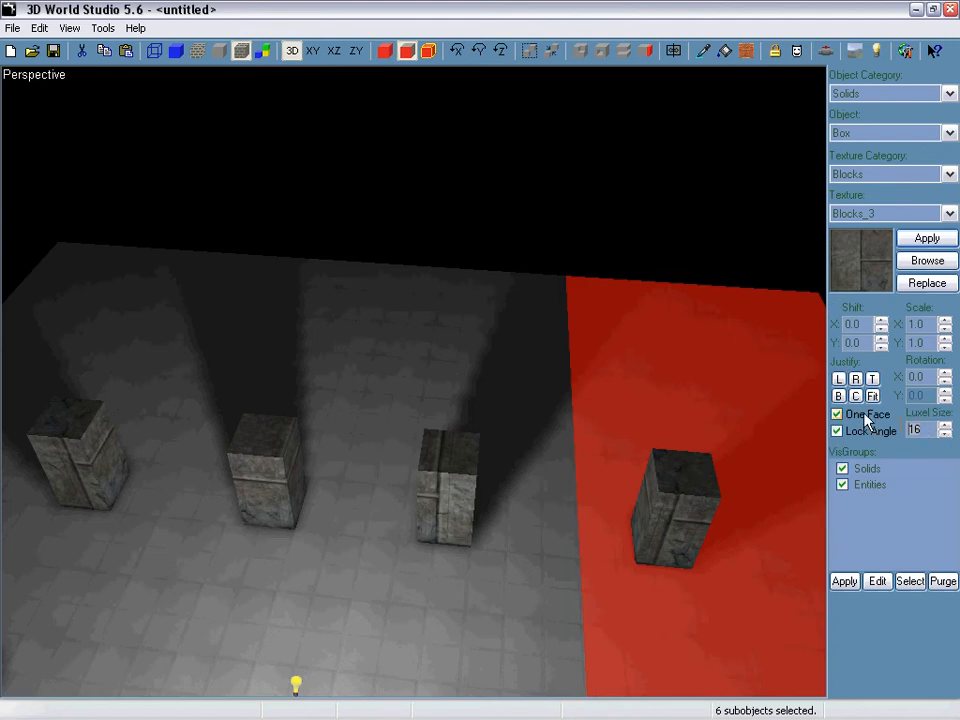
Step: Set the luxel size of the floor section under the far-right pillar to 4 and check the other floor sections' luxel sizes
{"action": "key", "text": "BackSpace"}
{"action": "key", "text": "BackSpace"}
{"action": "type", "text": "4"}
{"action": "left_click", "coordinate": [530, 362]}
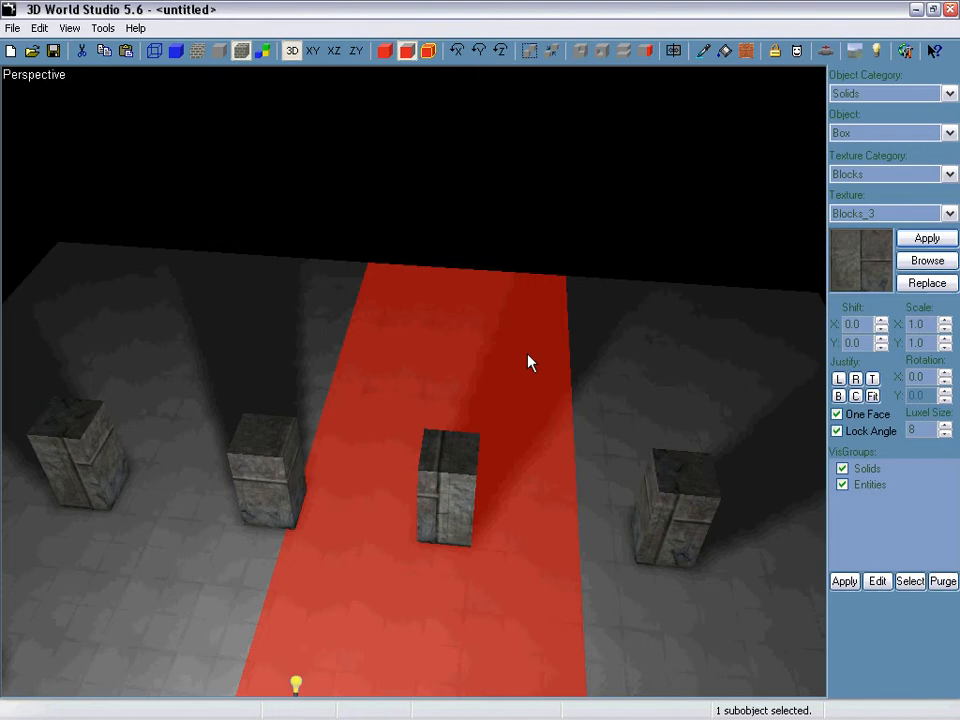
{"action": "left_click", "coordinate": [298, 326]}
{"action": "left_click", "coordinate": [125, 306]}
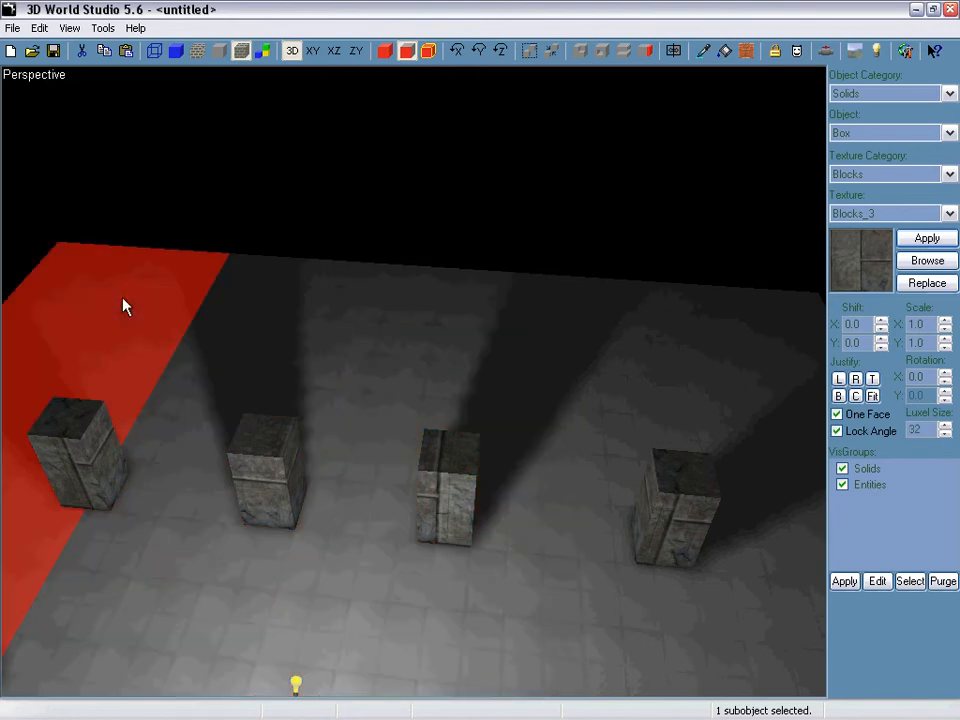
Step: Darken the ambient light to RGB 42, 42, 42 and try rendering the lights with the 256x256 lightmap size
{"action": "left_click", "coordinate": [876, 50]}
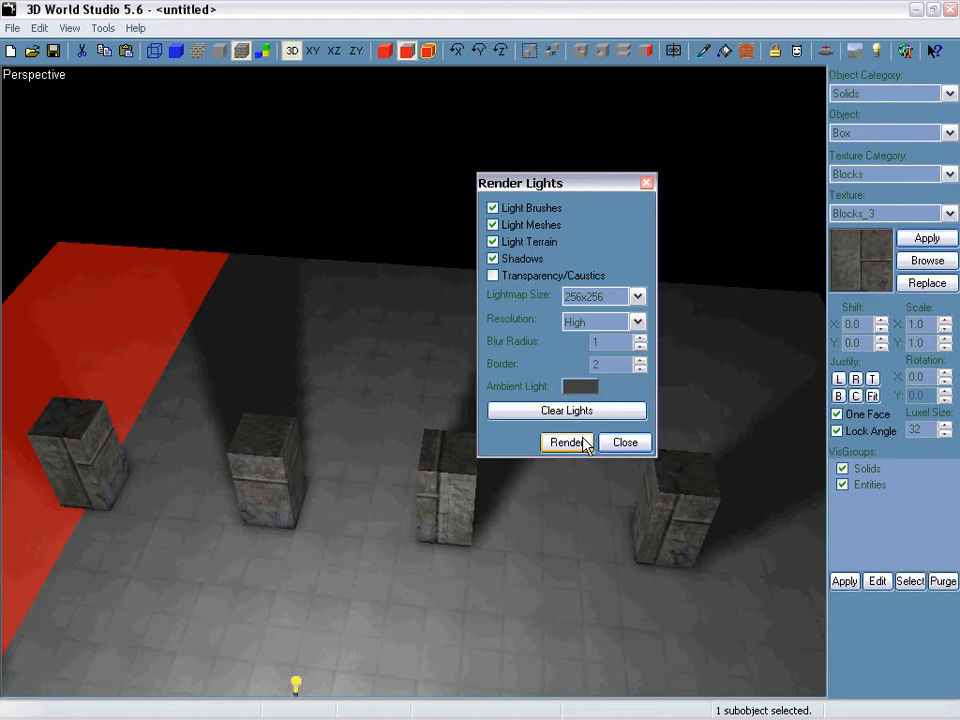
{"action": "left_click", "coordinate": [580, 386]}
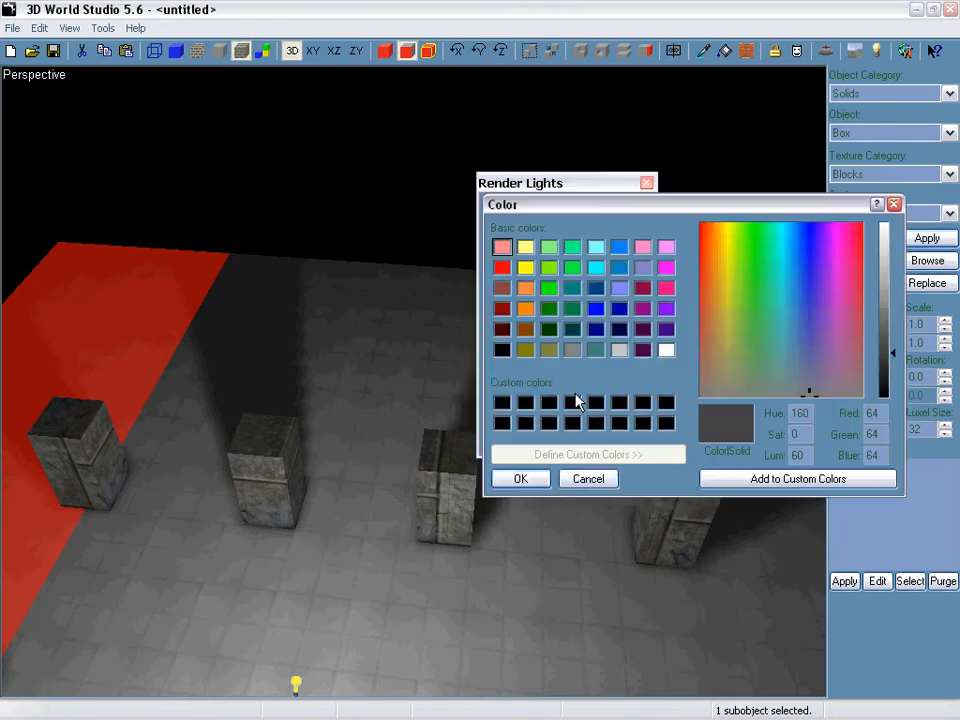
{"action": "left_click", "coordinate": [883, 368]}
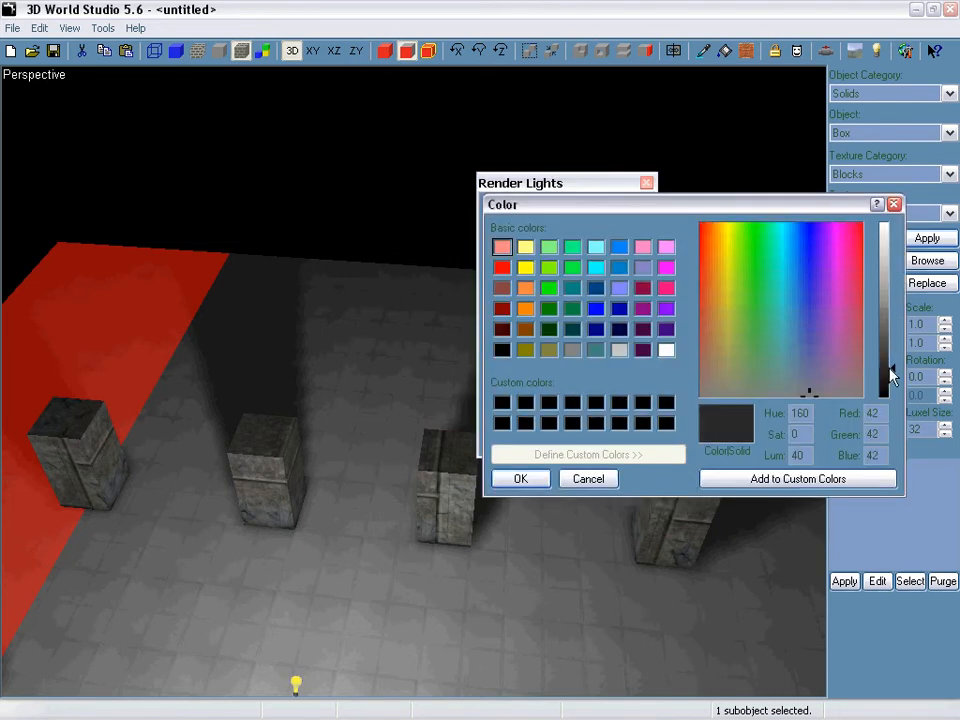
{"action": "left_click", "coordinate": [520, 479]}
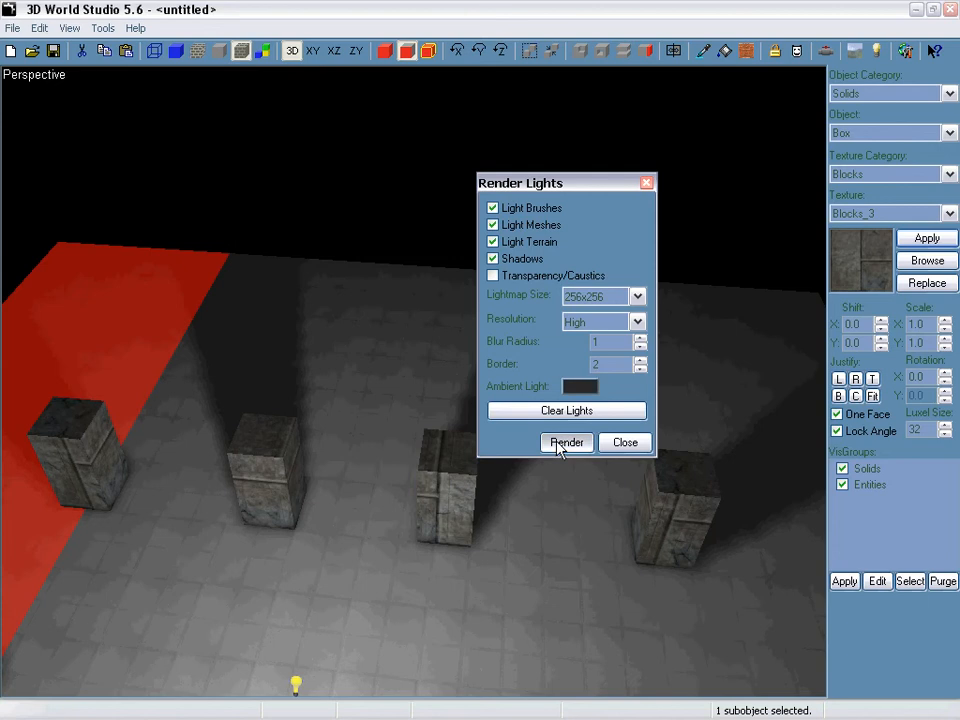
{"action": "left_click", "coordinate": [563, 445]}
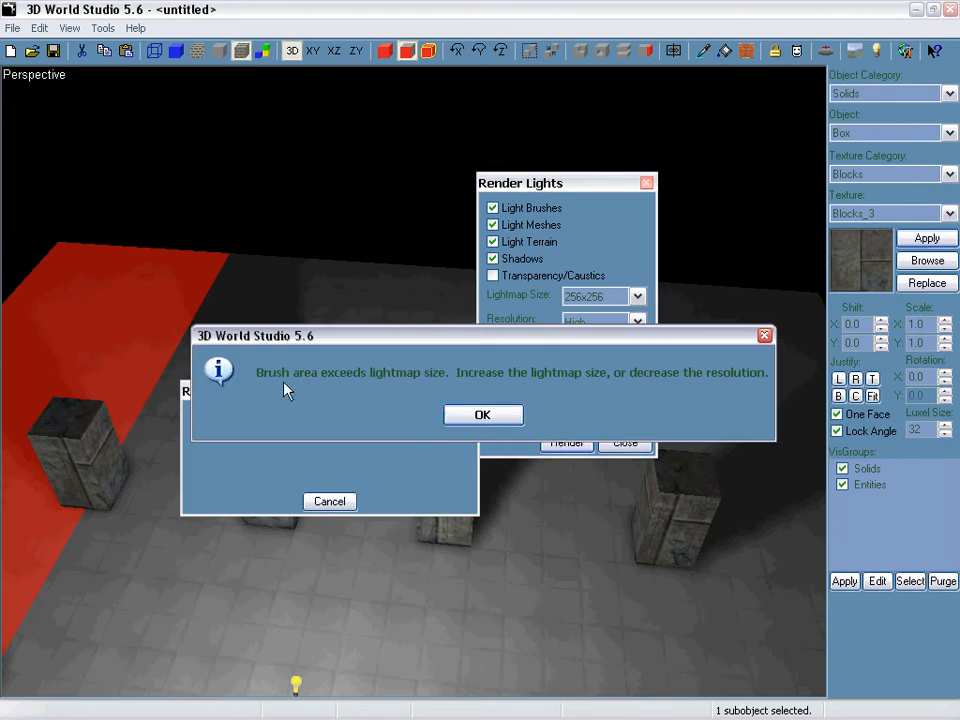
{"action": "left_click", "coordinate": [481, 414]}
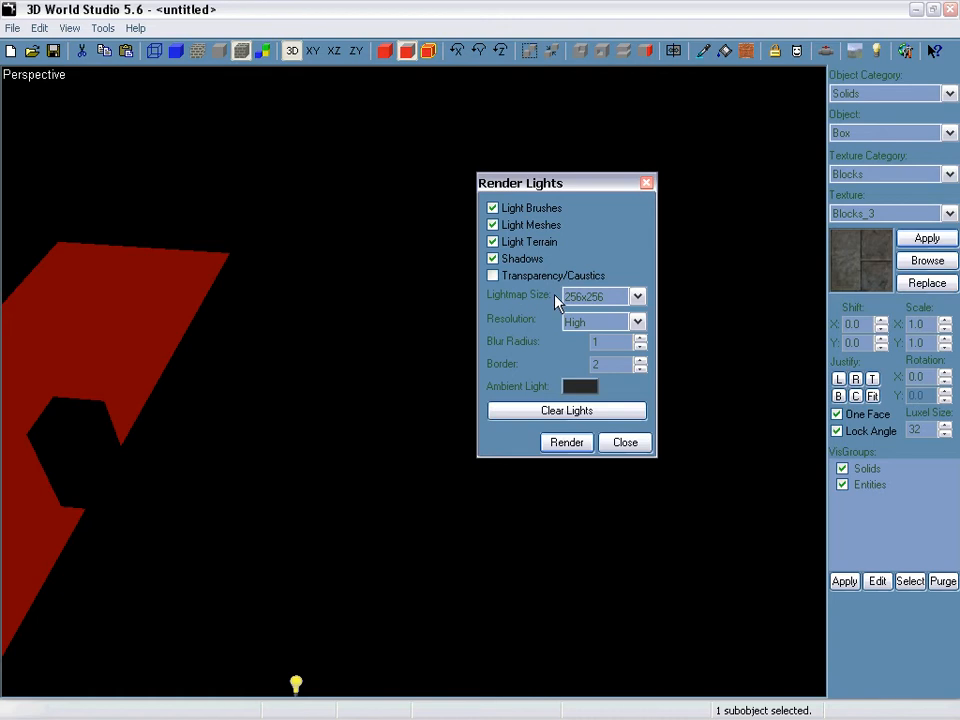
Step: Try rendering the lights with the lightmap size raised to 512x512
{"action": "left_click", "coordinate": [637, 296]}
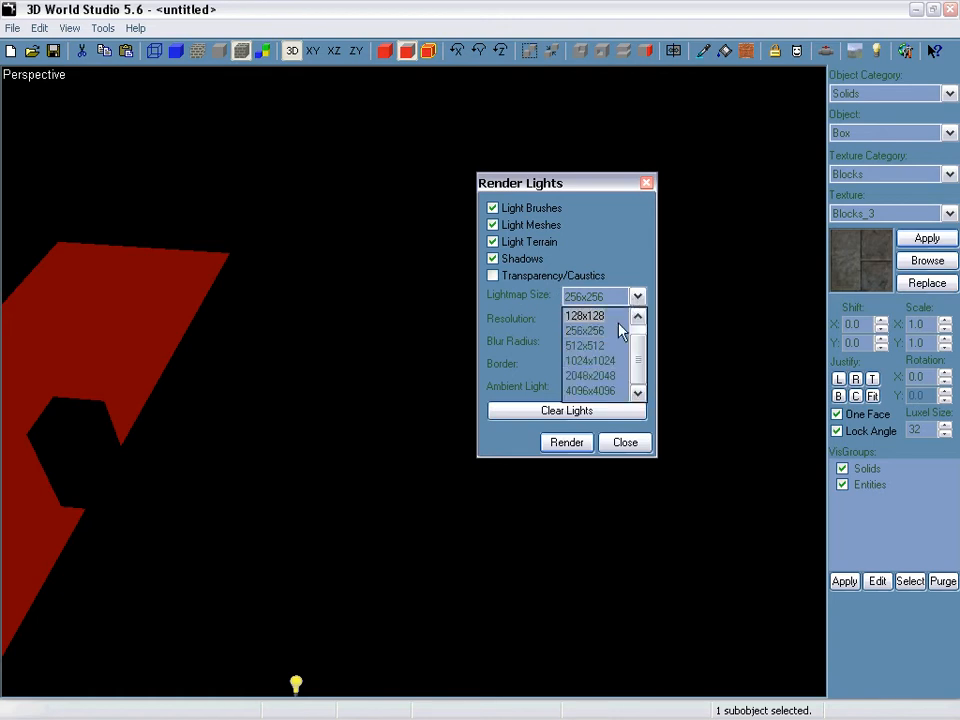
{"action": "left_click", "coordinate": [582, 345]}
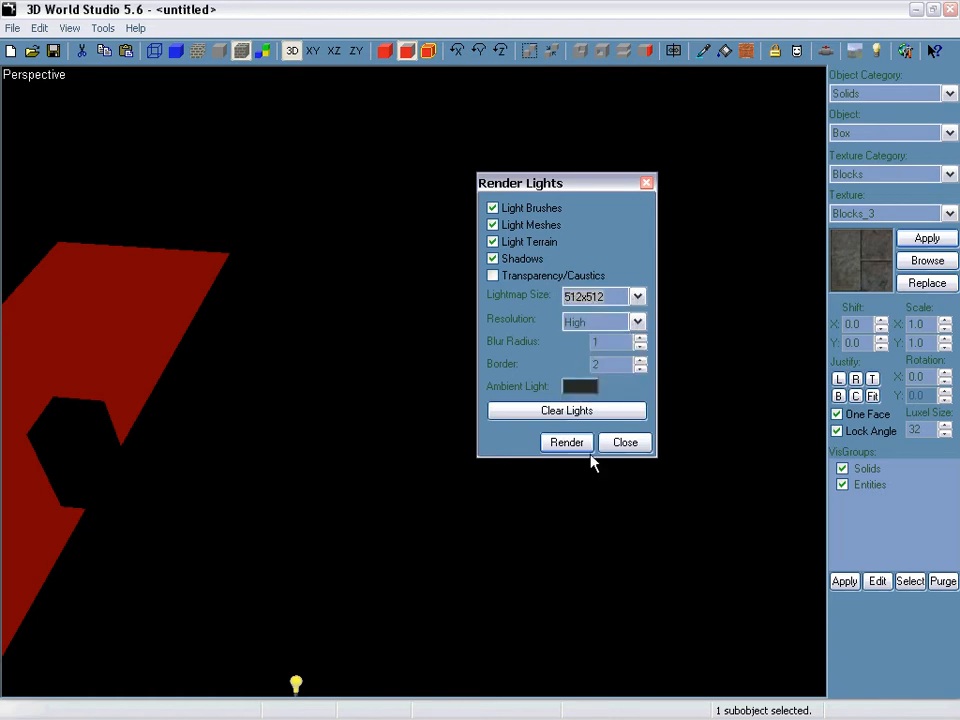
{"action": "left_click", "coordinate": [566, 442]}
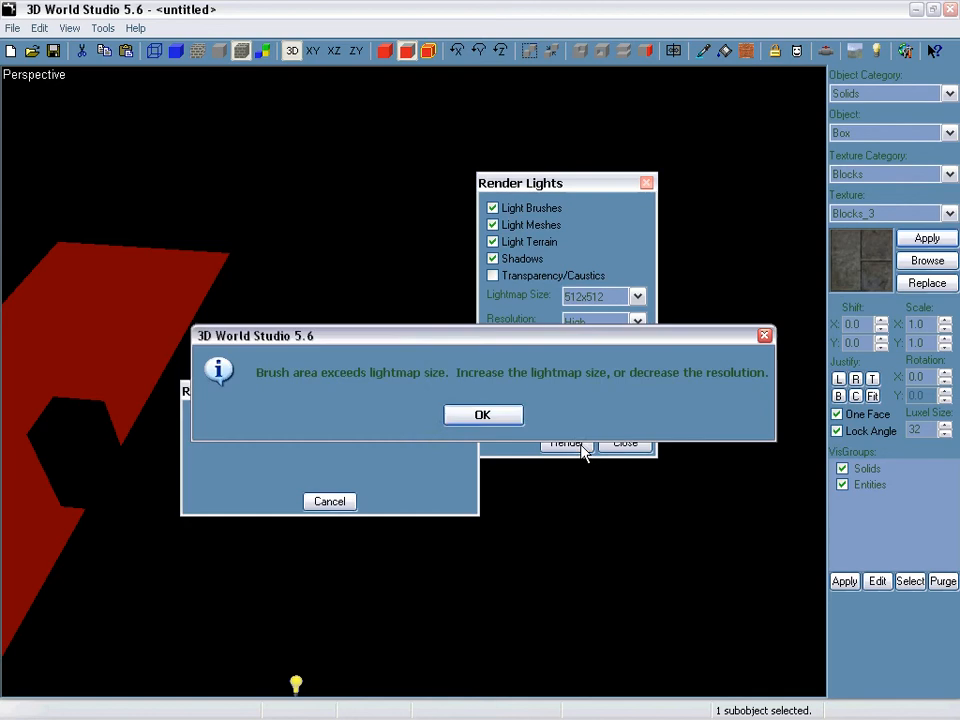
{"action": "left_click", "coordinate": [518, 416]}
Step: Raise the lightmap size to 1024x1024, render the lights, and clear the floor face selection
{"action": "left_click", "coordinate": [583, 298]}
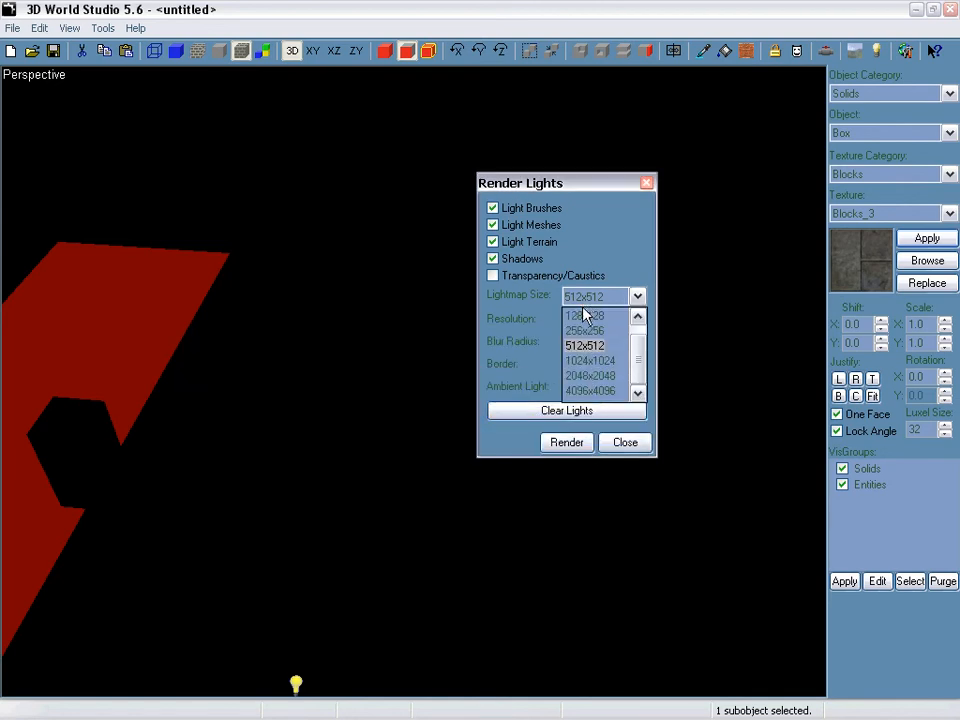
{"action": "left_click", "coordinate": [585, 358]}
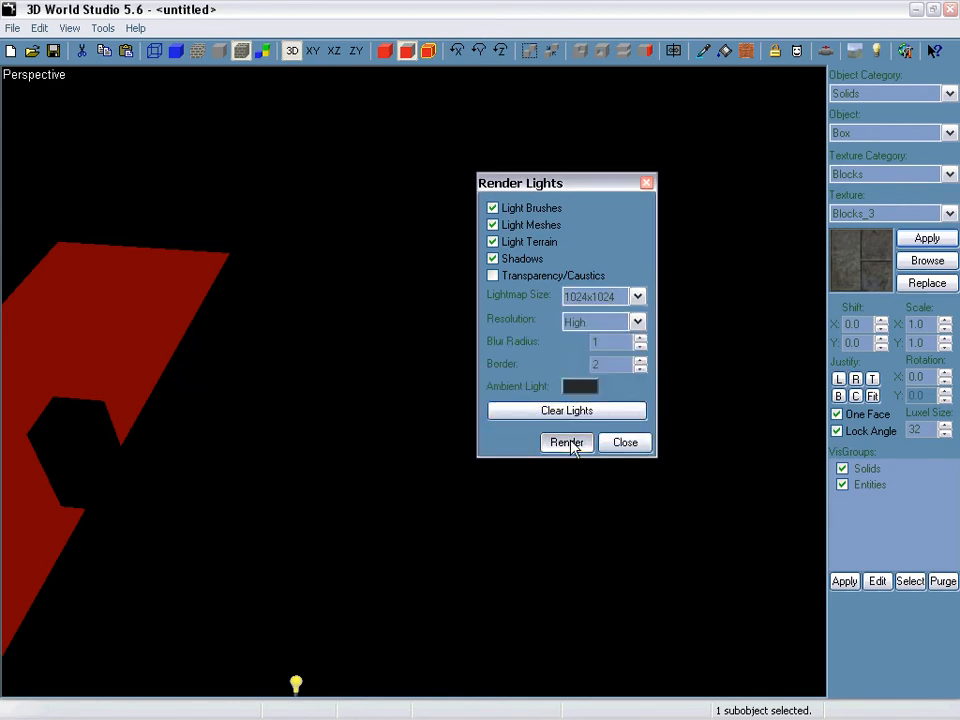
{"action": "left_click", "coordinate": [574, 446]}
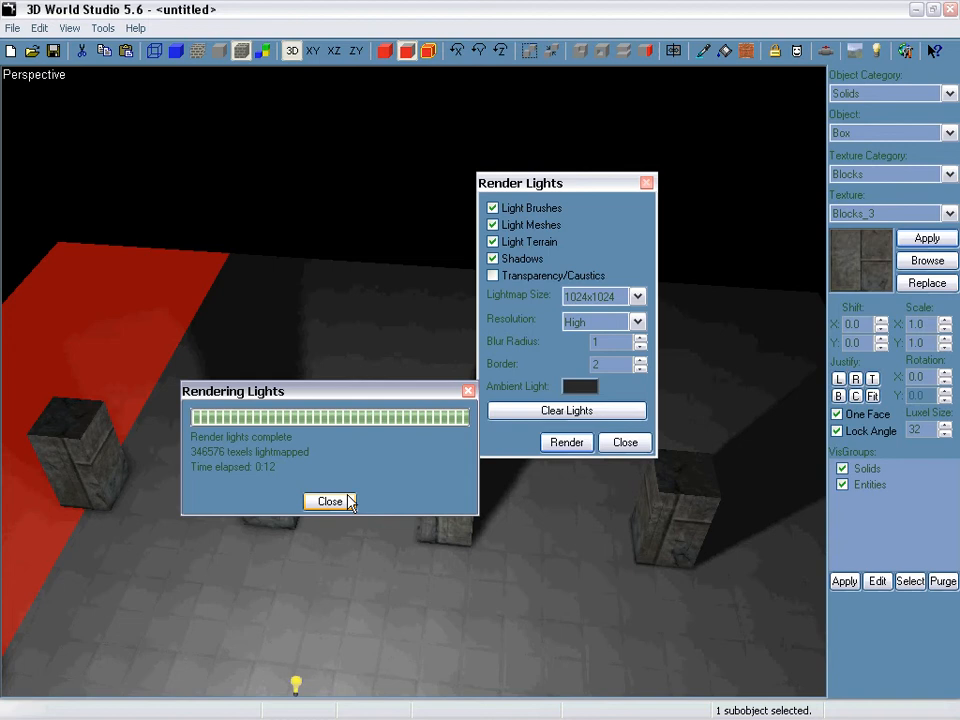
{"action": "left_click", "coordinate": [330, 501]}
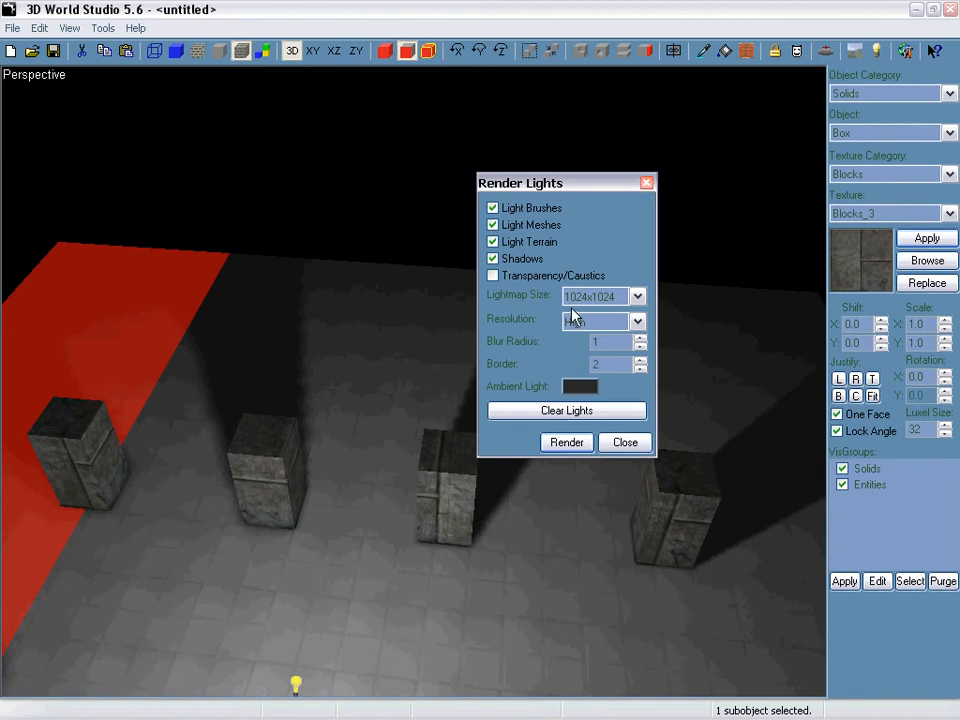
{"action": "left_click", "coordinate": [647, 184]}
{"action": "left_click", "coordinate": [510, 199]}
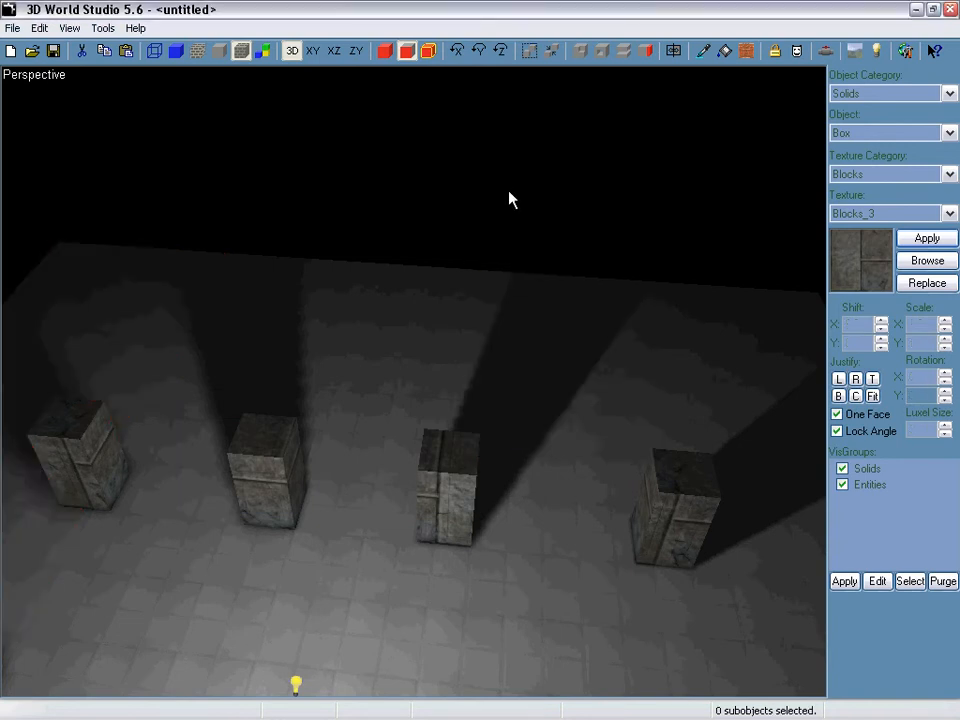
Step: Examine the shadow edges behind each pillar up close, comparing their sharpness across the four floor sections
{"action": "key", "text": "z"}
{"action": "key", "text": "w"}
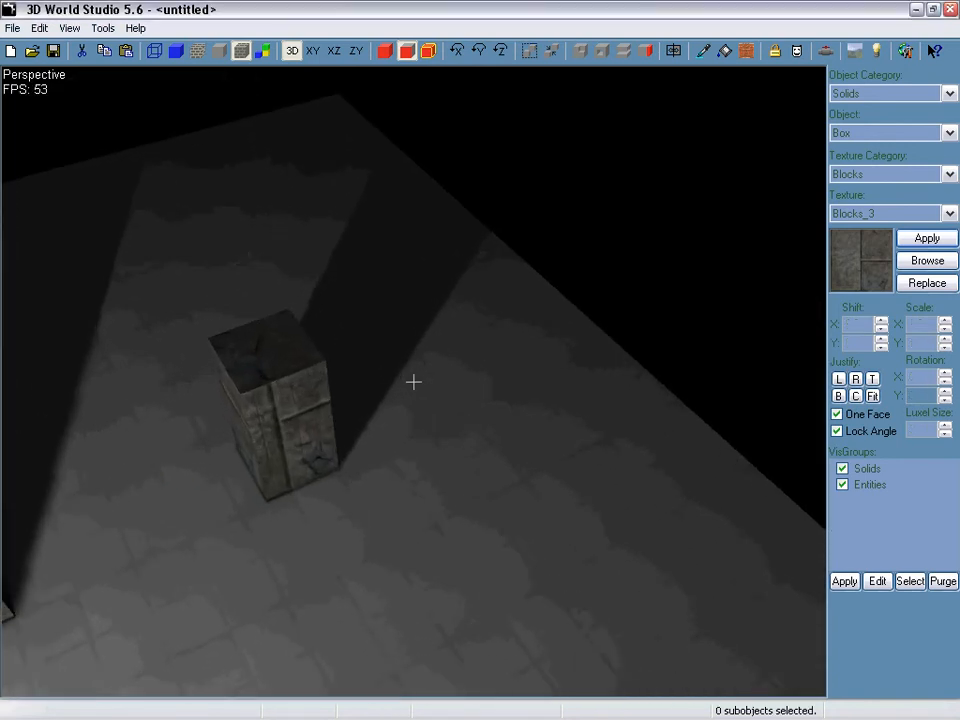
{"action": "key", "text": "w"}
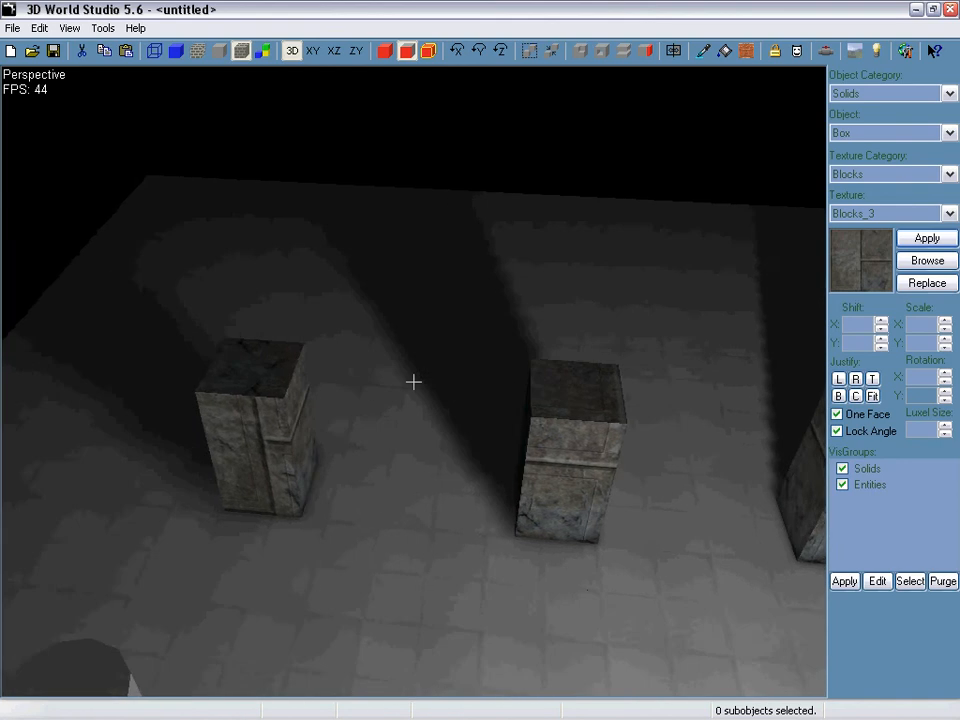
{"action": "key", "text": "w"}
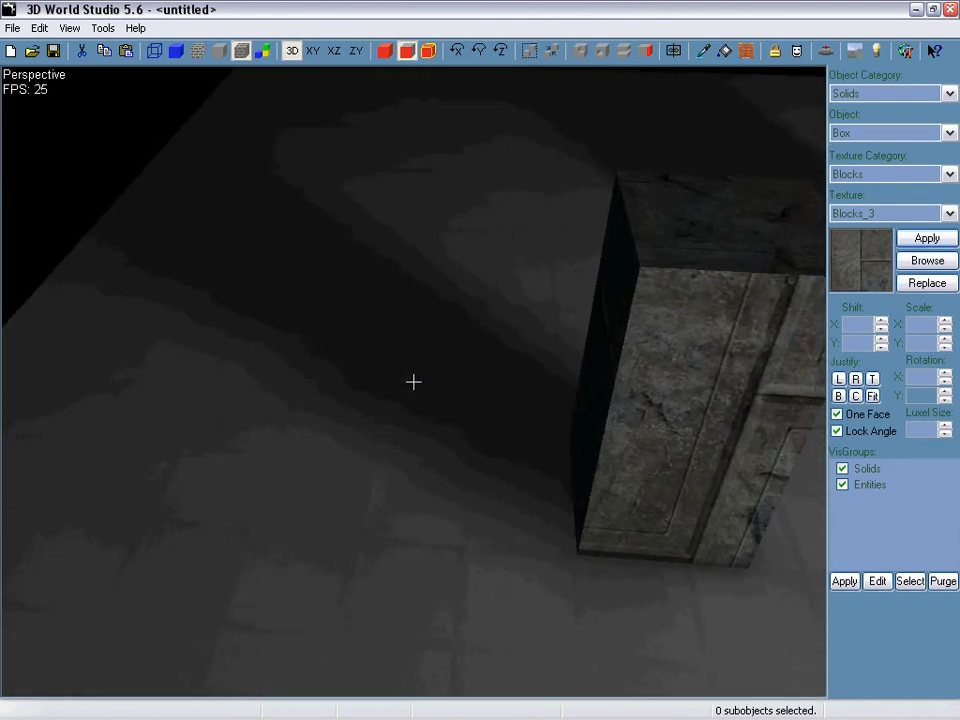
{"action": "key", "text": "d"}
{"action": "key", "text": "d"}
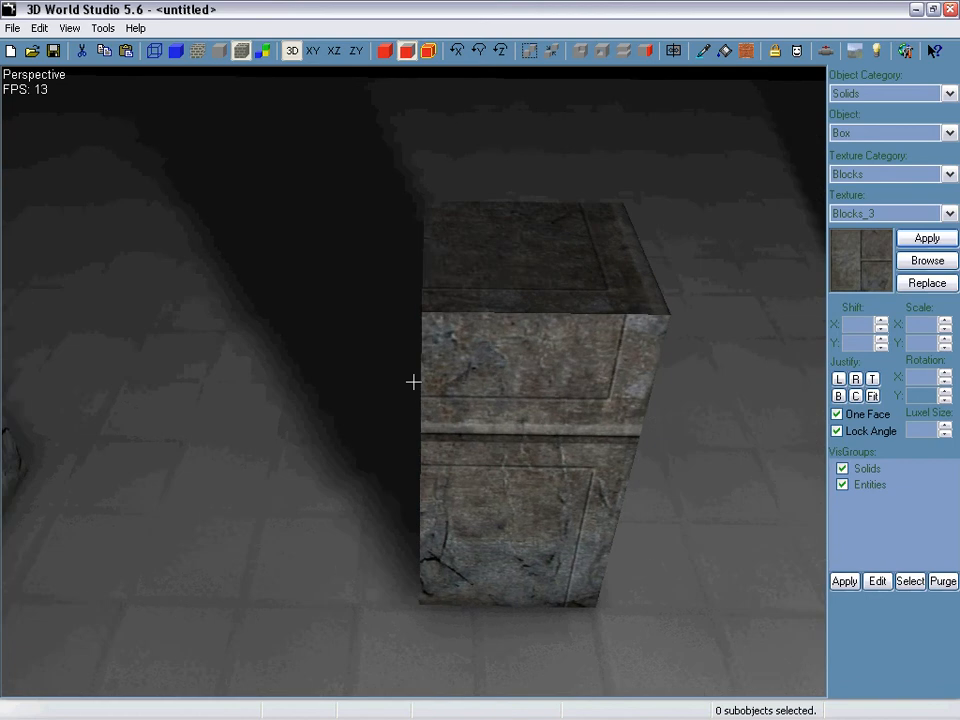
{"action": "key", "text": "d"}
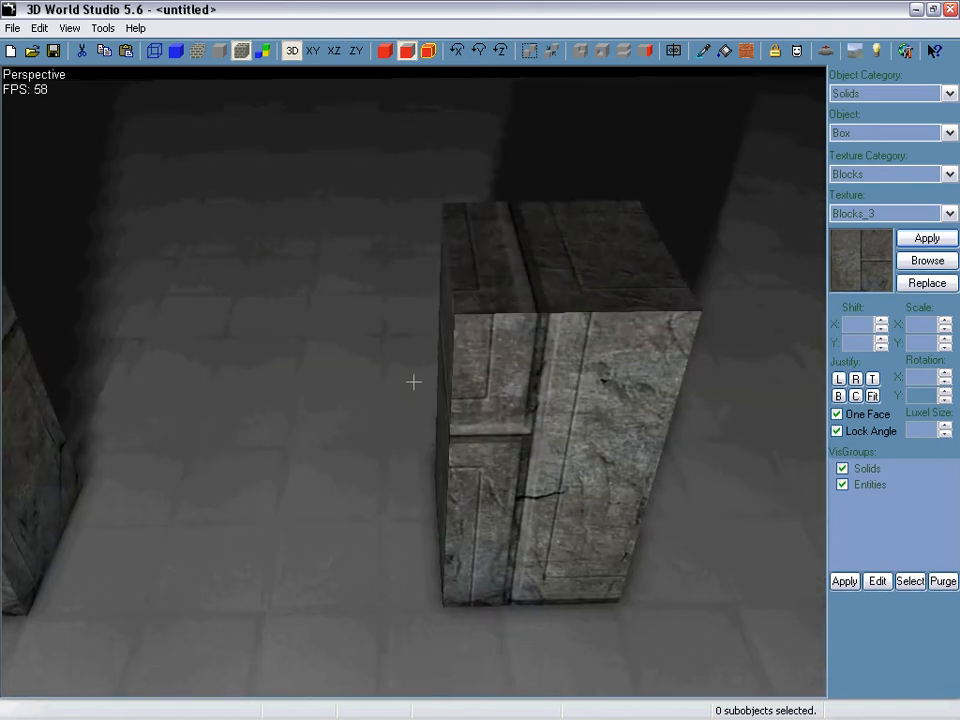
{"action": "key", "text": "w"}
{"action": "key", "text": "d"}
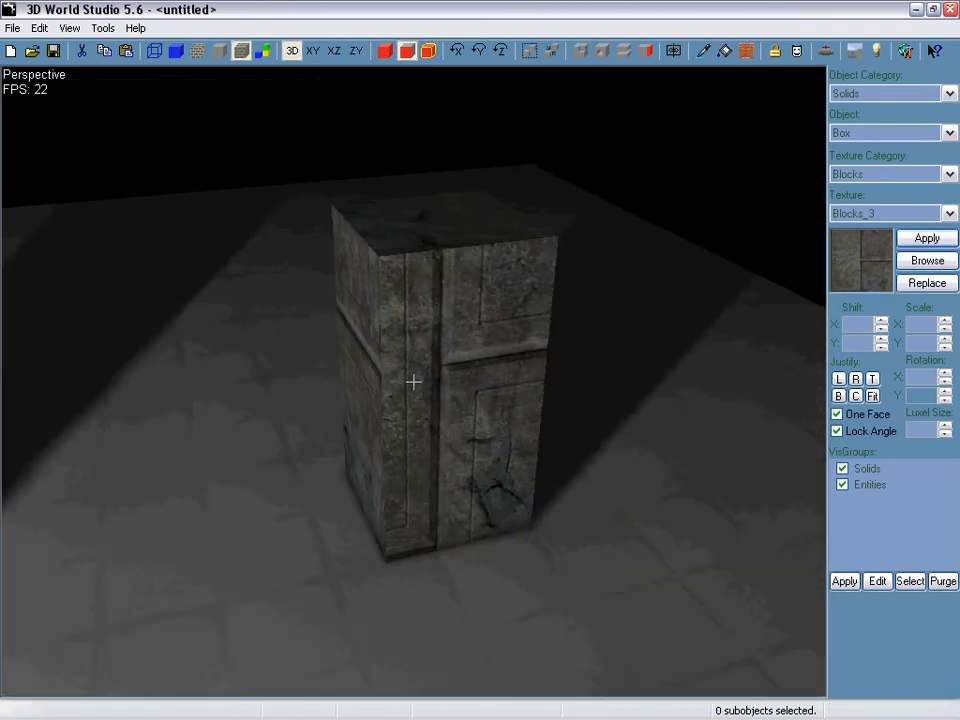
{"action": "key", "text": "w"}
{"action": "key", "text": "w"}
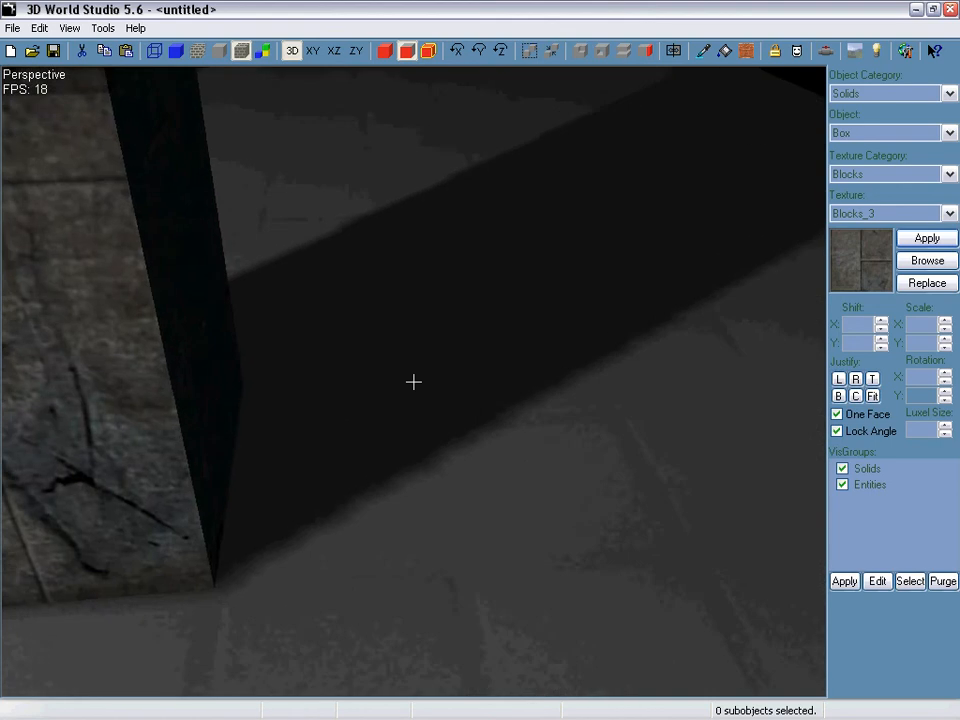
{"action": "key", "text": "d"}
{"action": "key", "text": "s"}
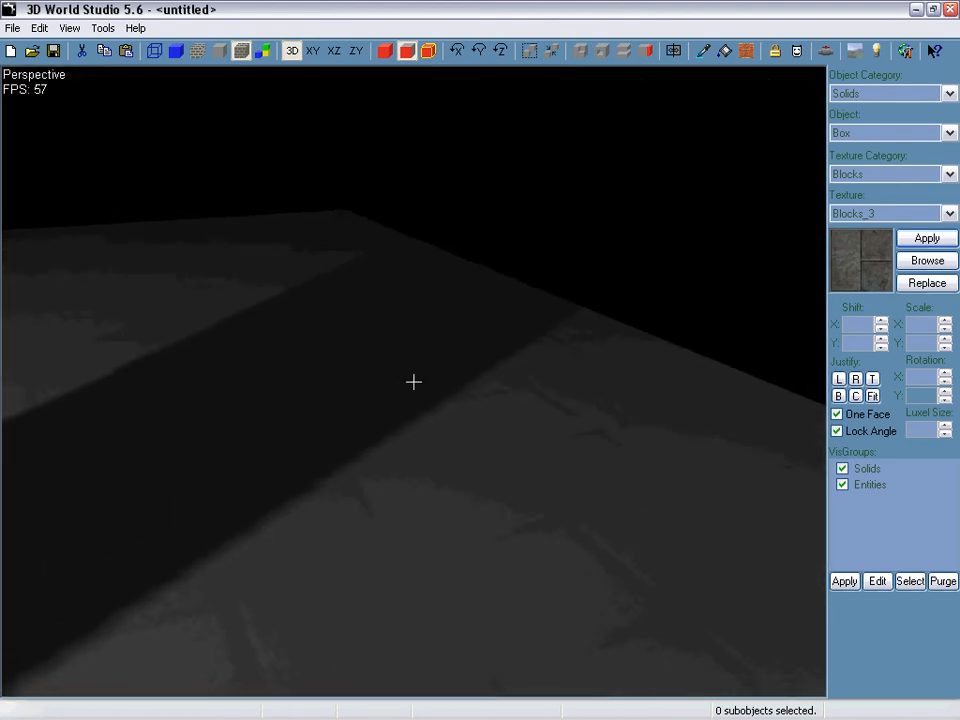
{"action": "key", "text": "w"}
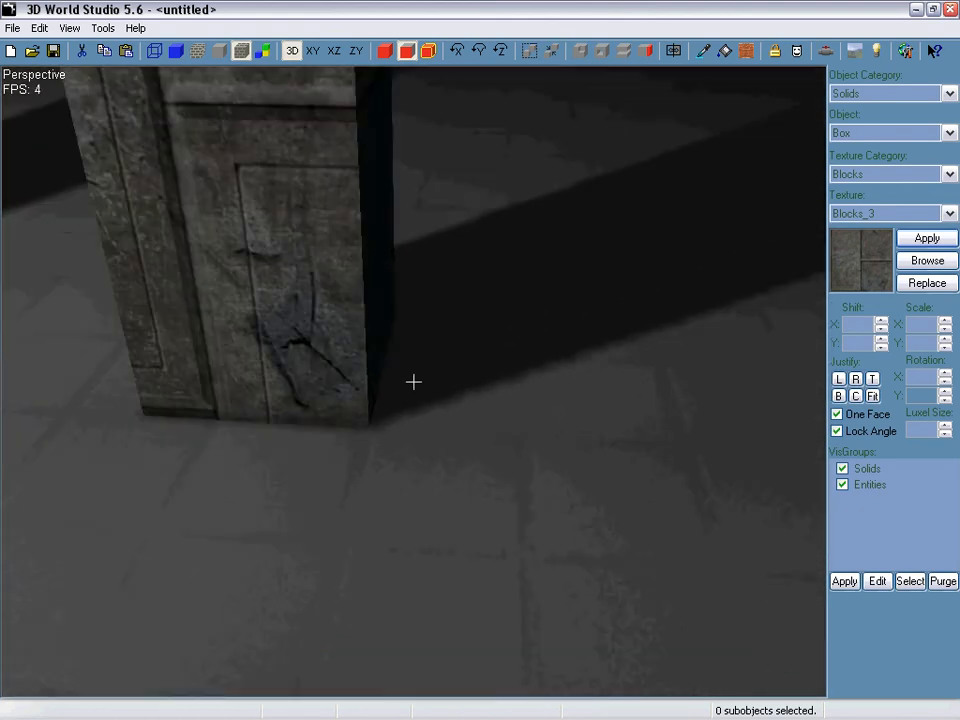
{"action": "key", "text": "s"}
{"action": "key", "text": "a"}
{"action": "key", "text": "s"}
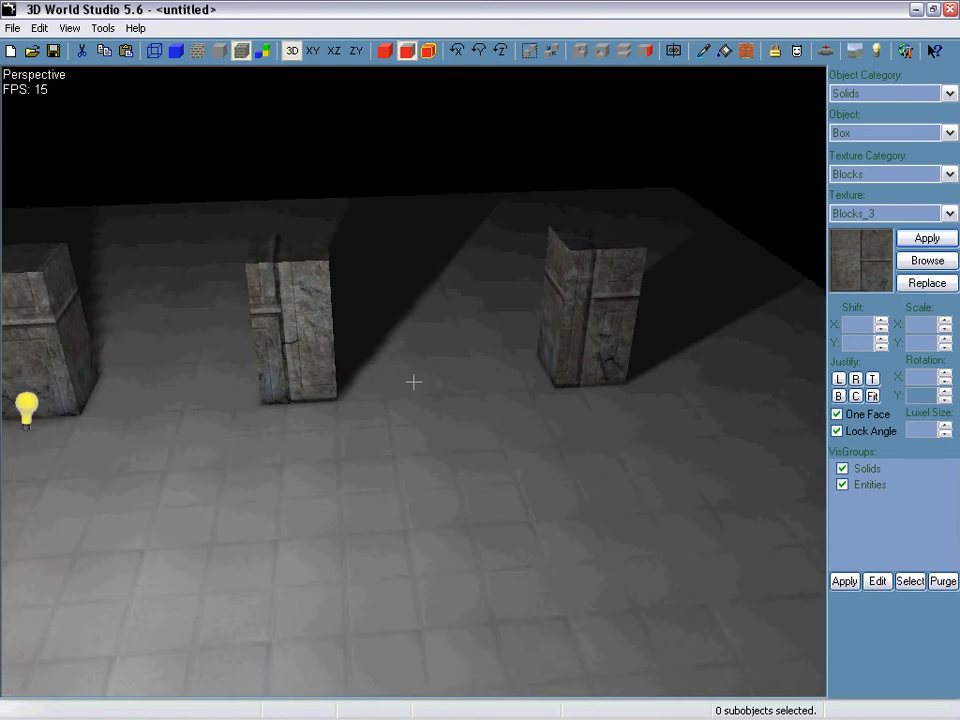
{"action": "key", "text": "w"}
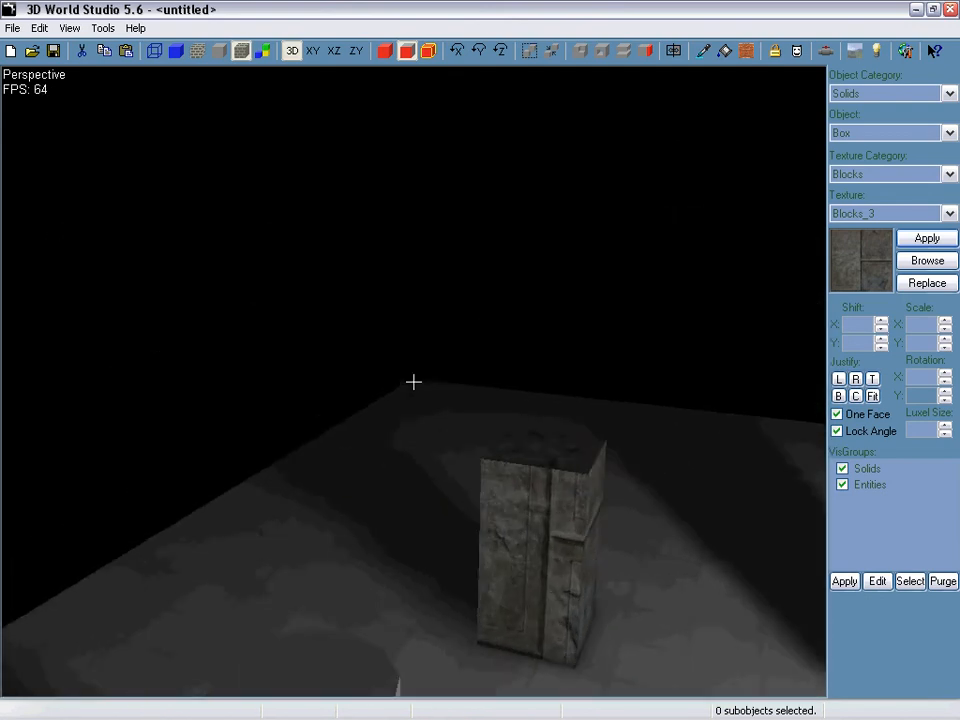
{"action": "key", "text": "a"}
{"action": "key", "text": "d"}
{"action": "key", "text": "s"}
{"action": "key", "text": "w"}
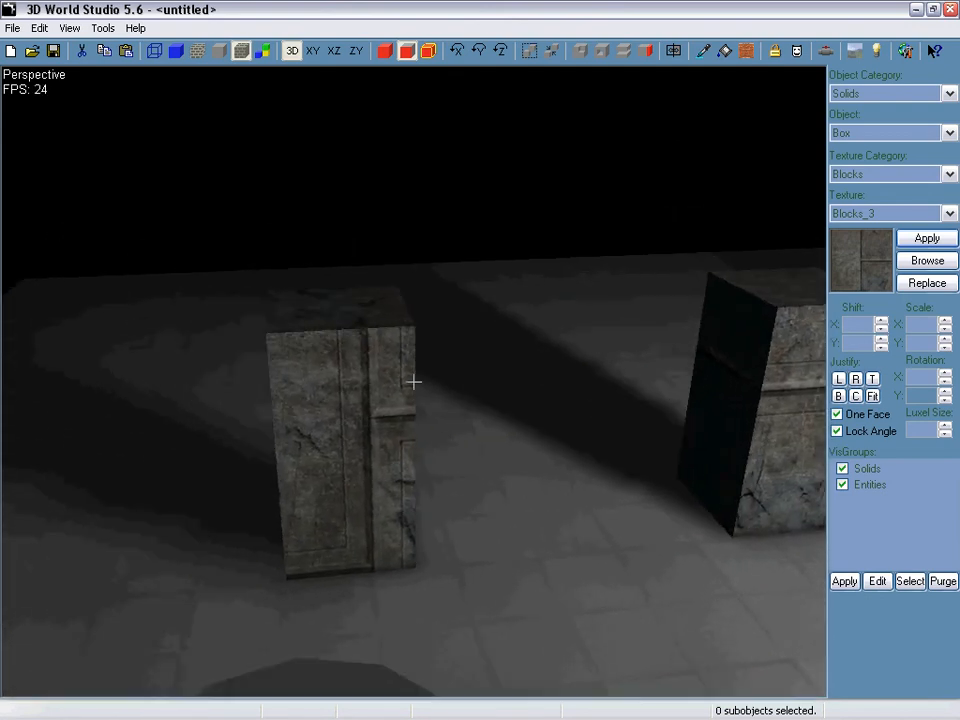
{"action": "key", "text": "s"}
{"action": "key", "text": "z"}
Step: Check the luxel sizes of the far-left floor section and its neighbour, and compare the shadows cast along the row of pillars
{"action": "left_click", "coordinate": [112, 513]}
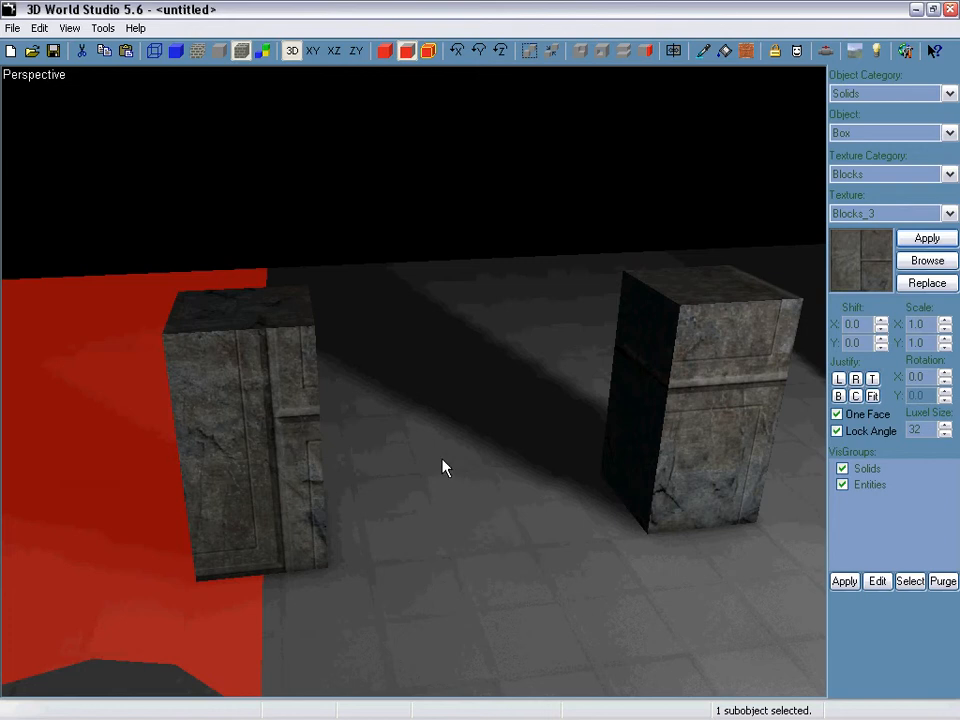
{"action": "left_click", "coordinate": [435, 427]}
{"action": "key", "text": "z"}
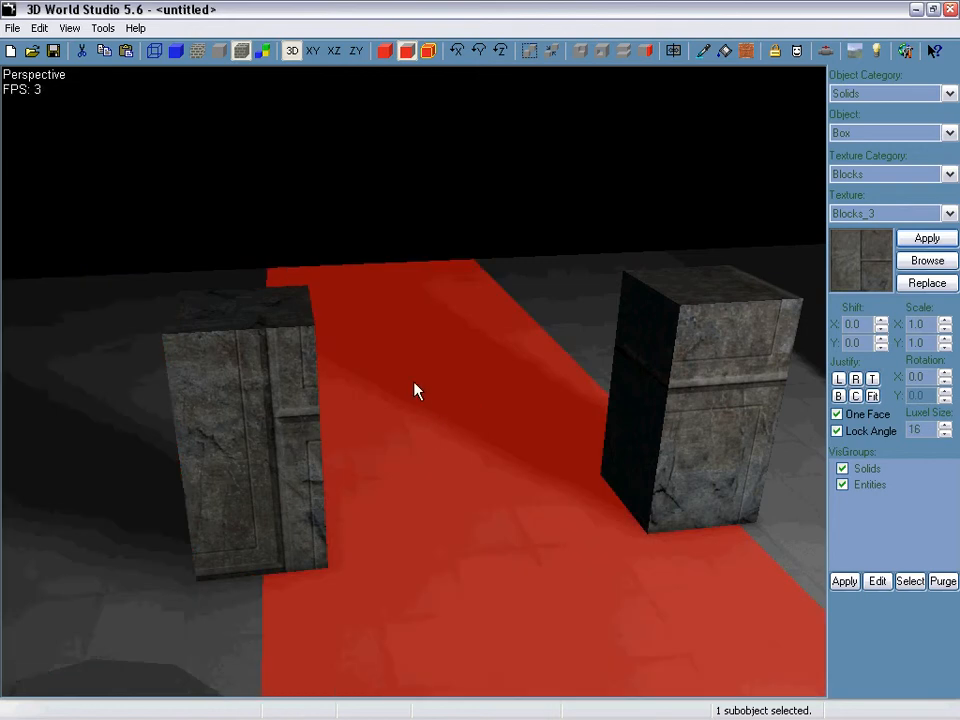
{"action": "key", "text": "s"}
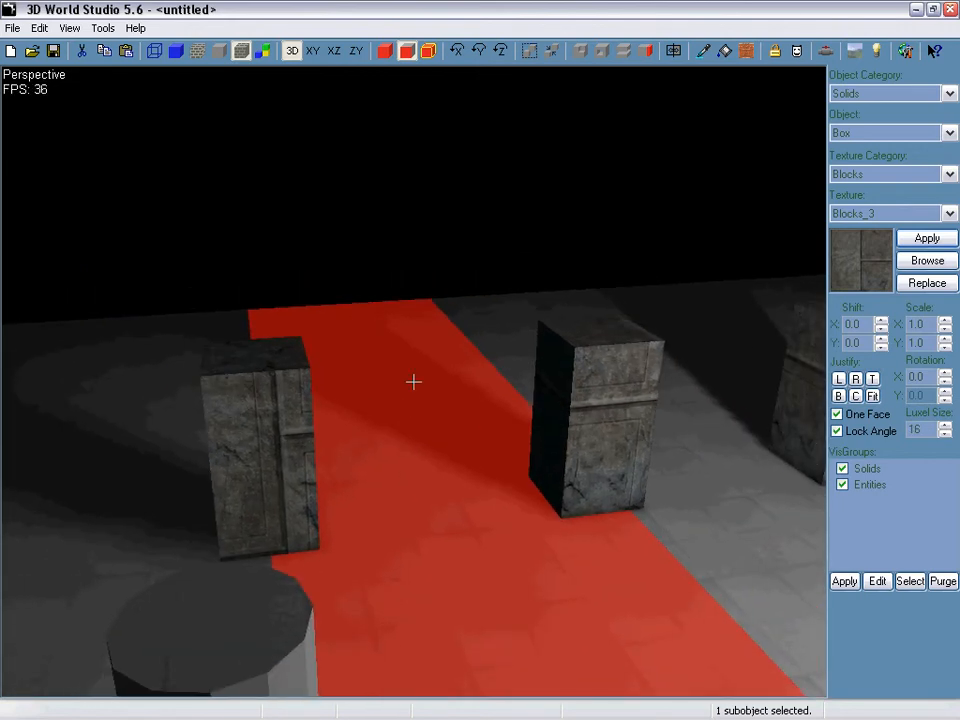
{"action": "key", "text": "z"}
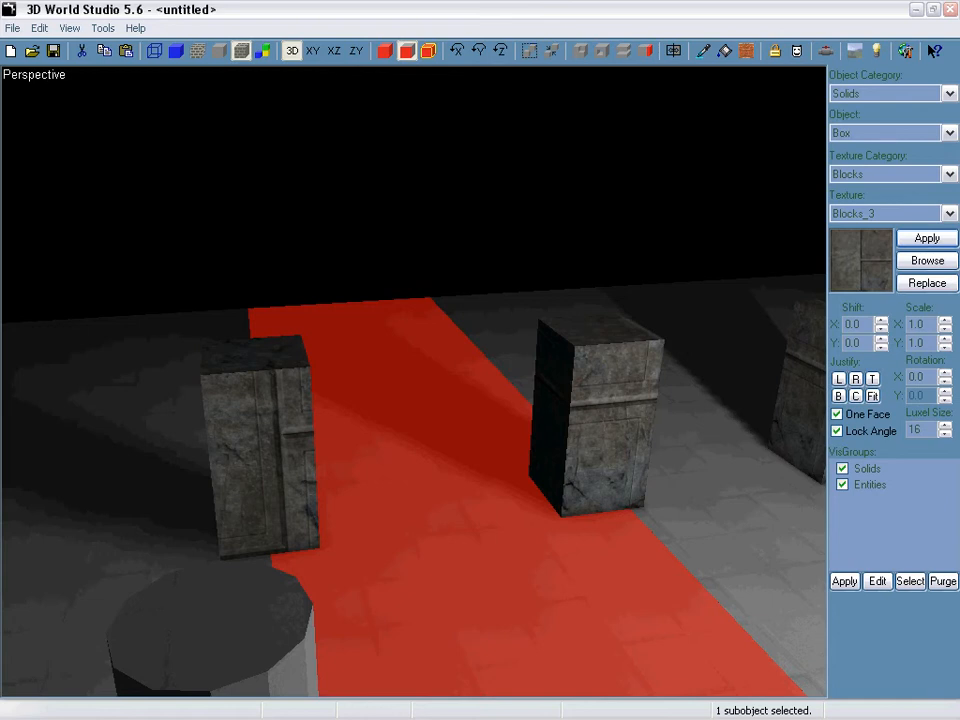
{"action": "key", "text": "z"}
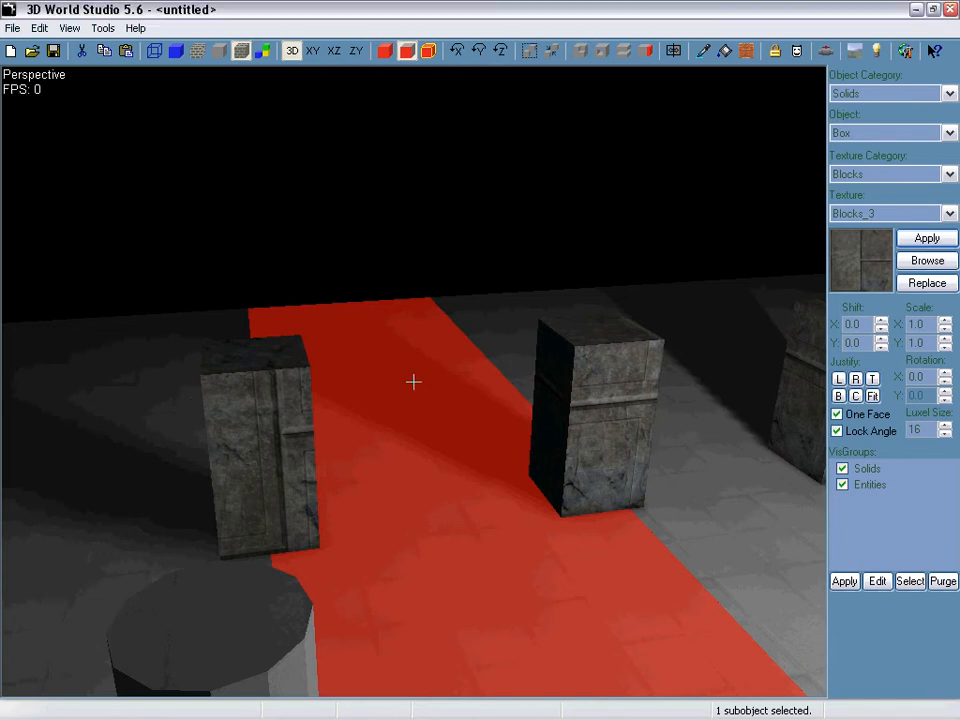
{"action": "key", "text": "w"}
{"action": "key", "text": "d"}
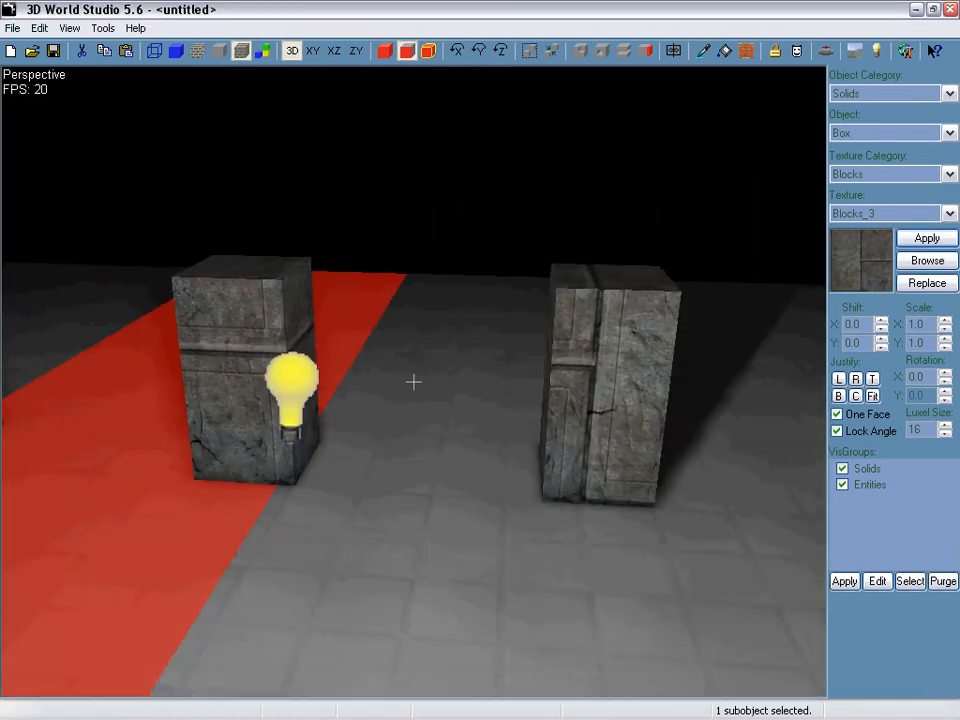
{"action": "key", "text": "s"}
{"action": "key", "text": "d"}
{"action": "key", "text": "w"}
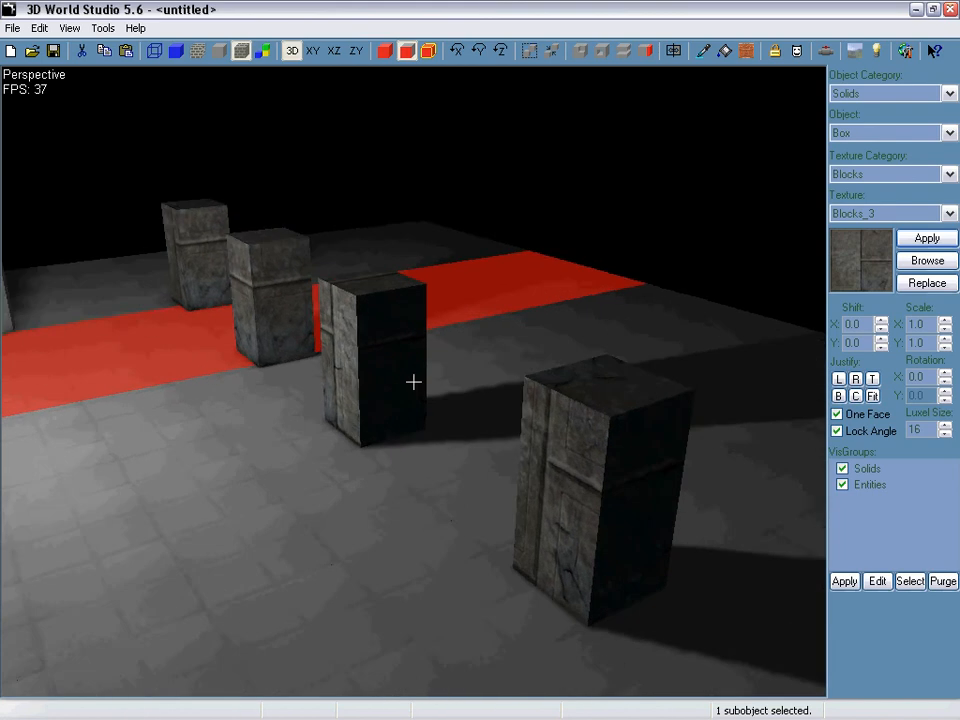
Step: Select the nearer cylinder as a whole object and frame it in an enlarged top view with a 16-unit grid
{"action": "key", "text": "z"}
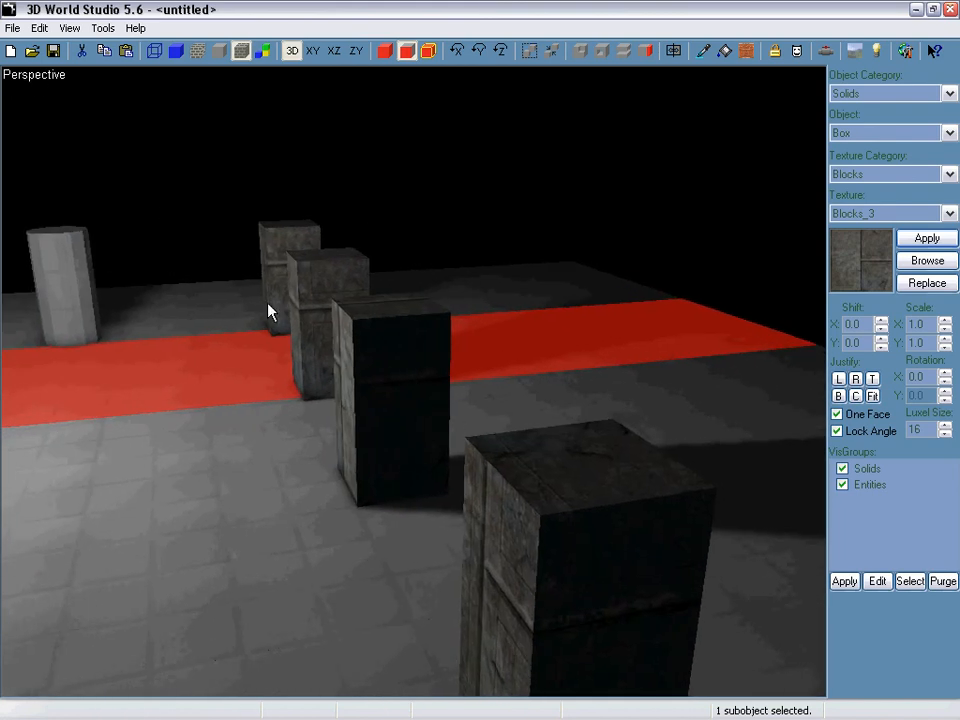
{"action": "key", "text": "shift+z"}
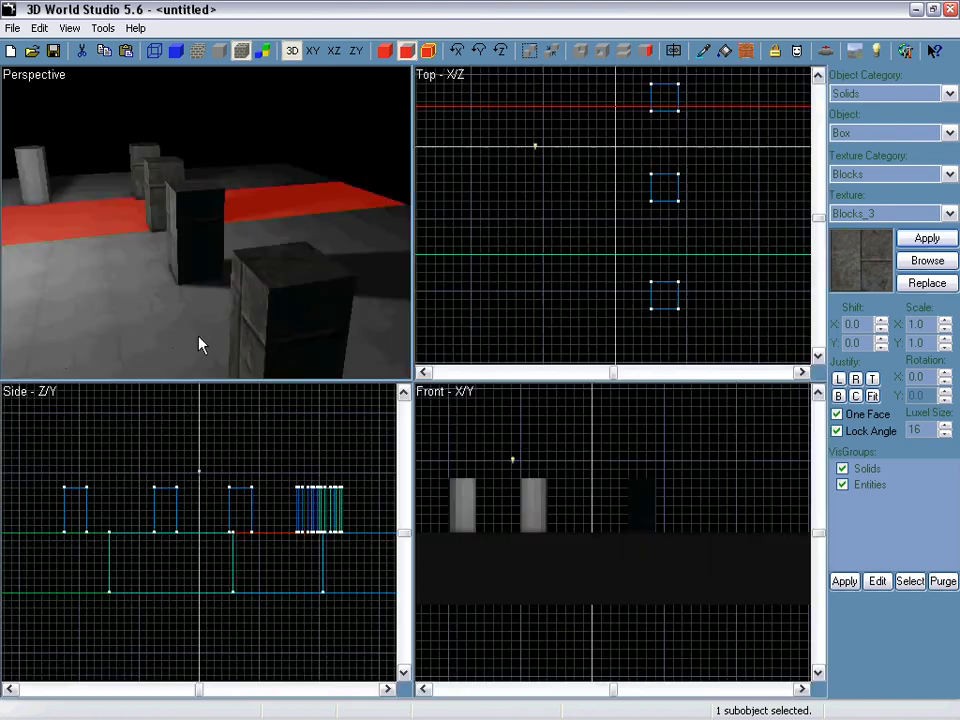
{"action": "left_click", "coordinate": [37, 186]}
{"action": "key", "text": "1"}
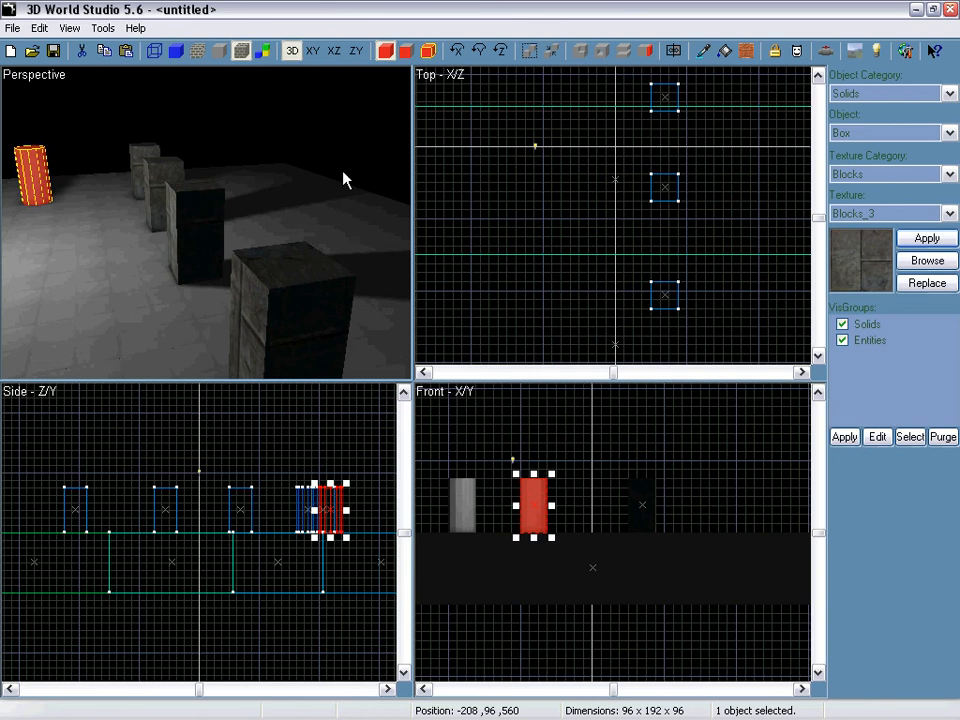
{"action": "scroll", "coordinate": [596, 183], "scroll_direction": "down", "scroll_amount": 5}
{"action": "middle_click_drag", "start_coordinate": [552, 128], "coordinate": [556, 184]}
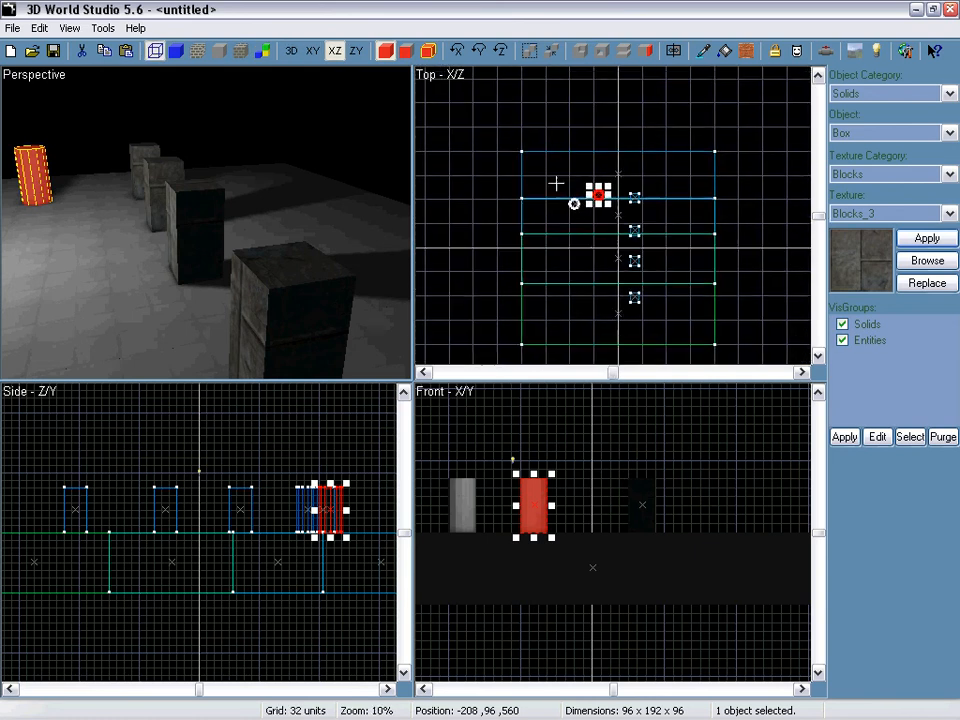
{"action": "scroll", "coordinate": [629, 188], "scroll_direction": "up", "scroll_amount": 8}
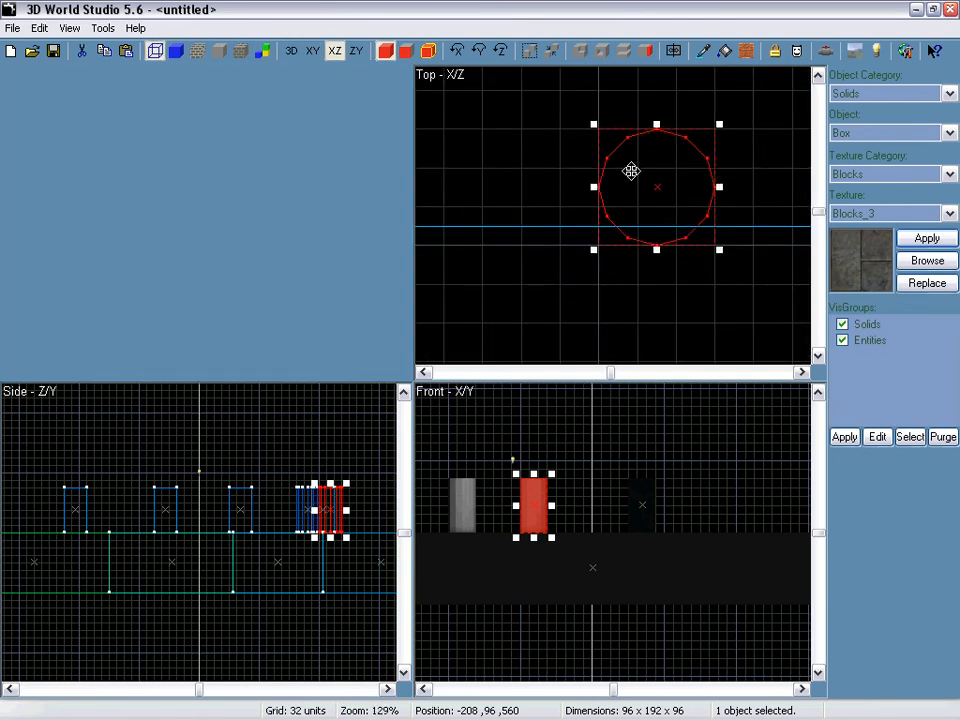
{"action": "key", "text": "shift+z"}
{"action": "scroll", "coordinate": [508, 249], "scroll_direction": "up", "scroll_amount": 3}
{"action": "scroll", "coordinate": [508, 239], "scroll_direction": "down", "scroll_amount": 1}
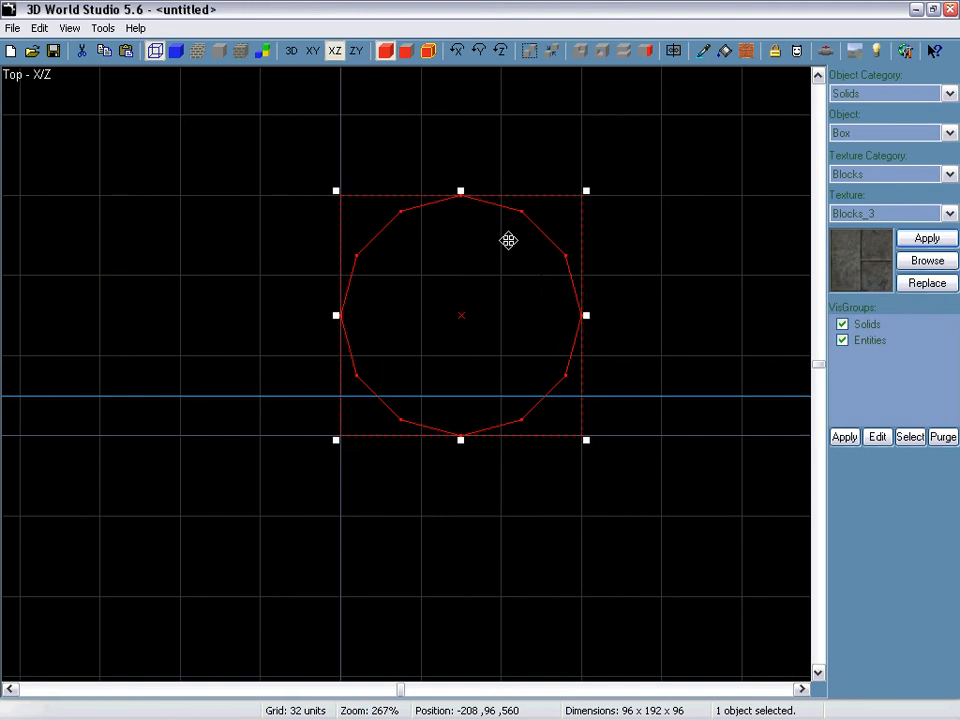
{"action": "key", "text": "bracketleft"}
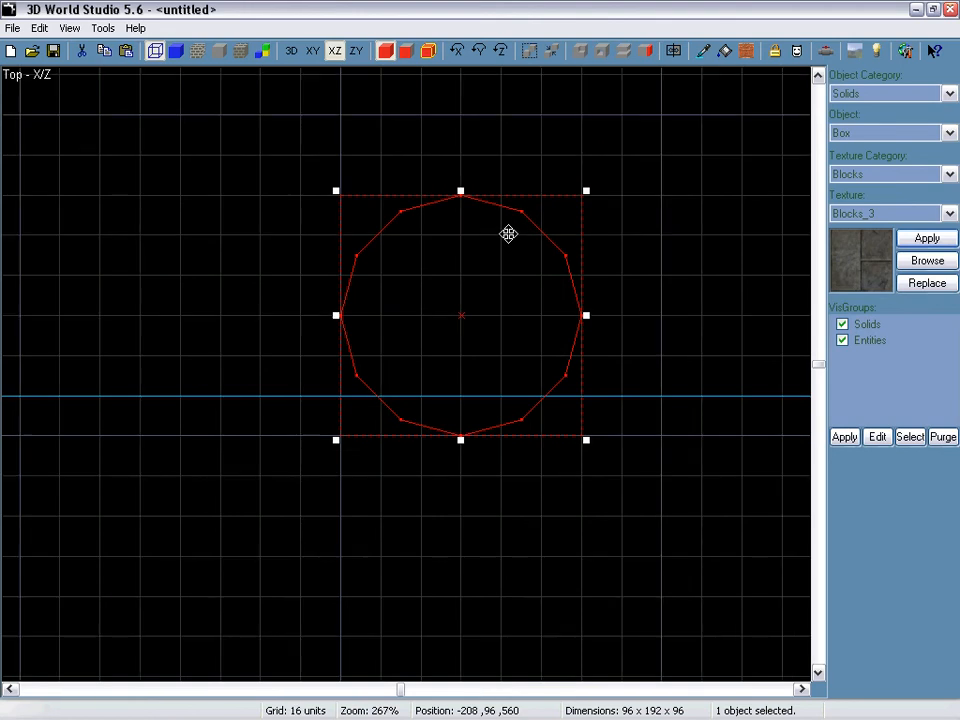
Step: Slice the cylinder in half along the Z direction through its centre, keeping both halves
{"action": "left_click", "coordinate": [645, 52]}
{"action": "left_click", "coordinate": [623, 51]}
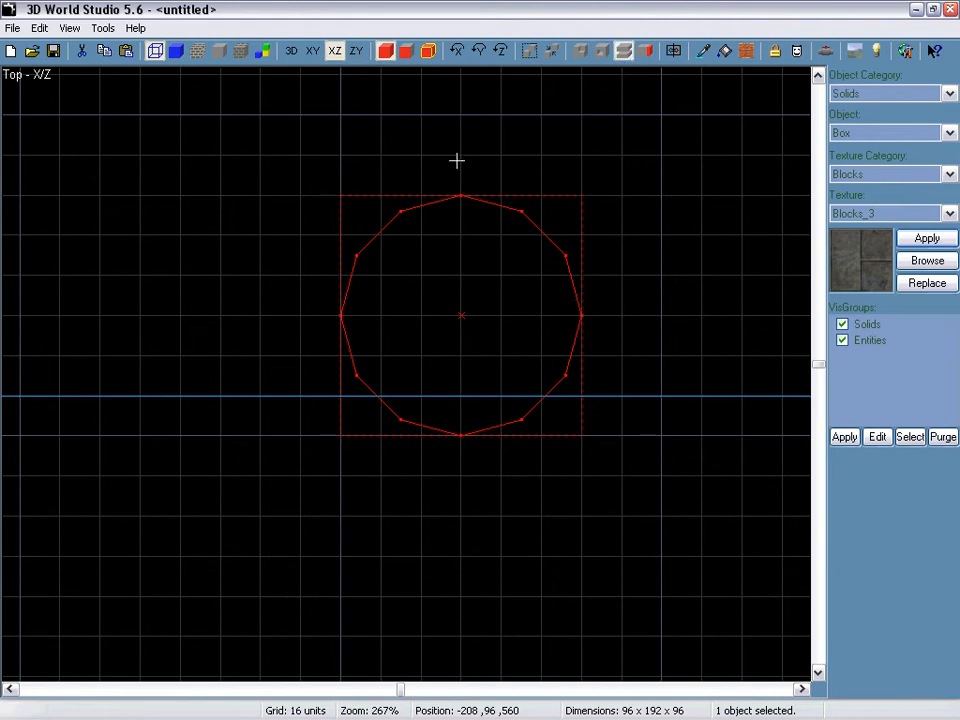
{"action": "left_click_drag", "start_coordinate": [458, 157], "coordinate": [447, 489]}
{"action": "key", "text": "Return"}
Step: Try to slice the two cylinder halves crosswise through their centre
{"action": "left_click_drag", "start_coordinate": [259, 316], "coordinate": [566, 317]}
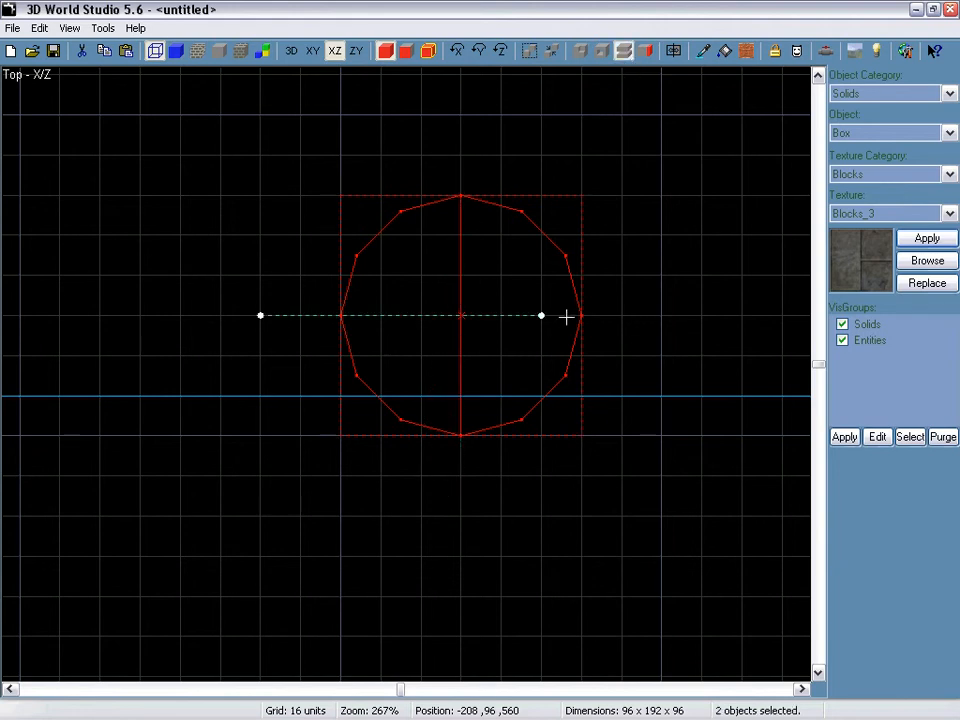
{"action": "left_click_drag", "start_coordinate": [638, 315], "coordinate": [197, 317]}
{"action": "key", "text": "Escape"}
{"action": "key", "text": "Tab"}
Step: Show the perspective view with textures and select one half of the cylinder to check the cut
{"action": "right_click_drag", "start_coordinate": [167, 212], "coordinate": [206, 222]}
{"action": "key", "text": "w"}
{"action": "left_click", "coordinate": [197, 53]}
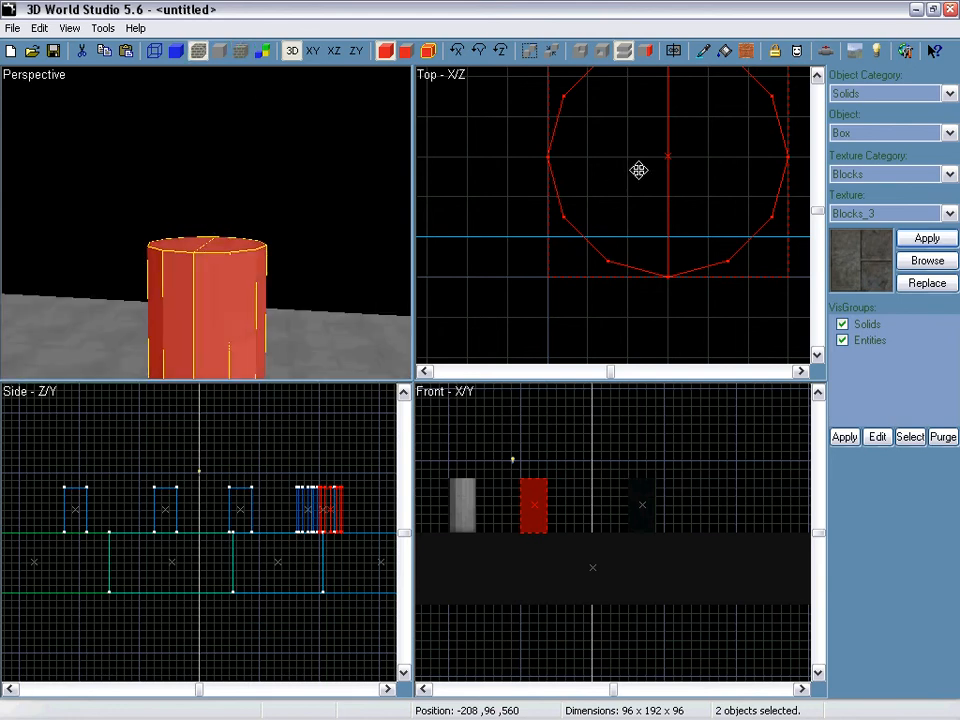
{"action": "left_click", "coordinate": [155, 310]}
{"action": "scroll", "coordinate": [590, 215], "scroll_direction": "up", "scroll_amount": 3}
{"action": "scroll", "coordinate": [598, 192], "scroll_direction": "down", "scroll_amount": 1}
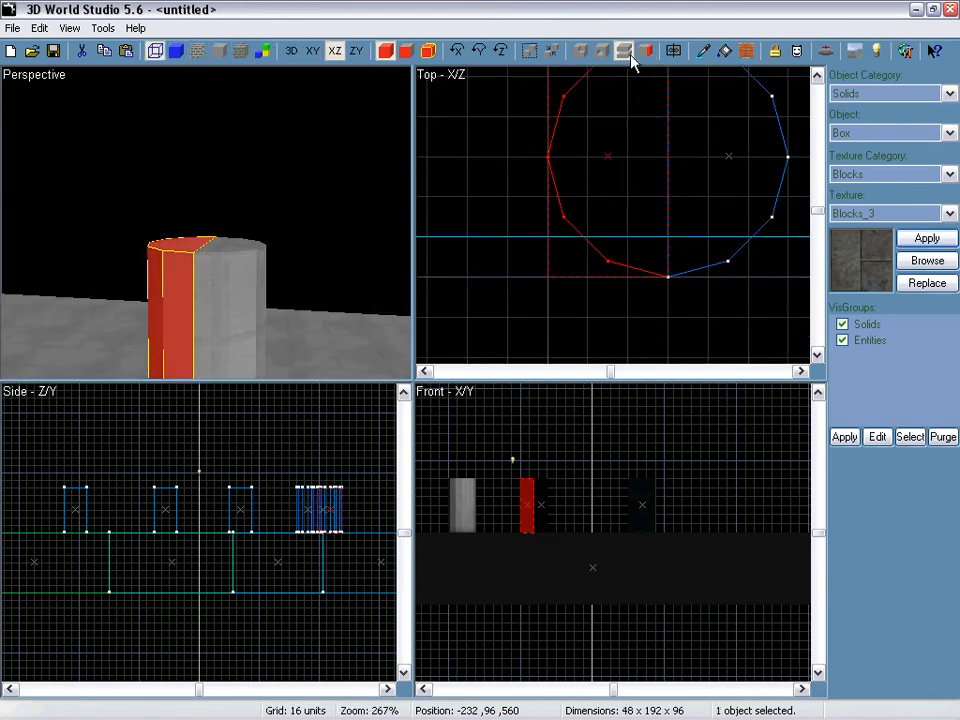
Step: Slice both cylinder halves along the X direction through their shared centre to make four quarters
{"action": "left_click", "coordinate": [623, 51]}
{"action": "left_click", "coordinate": [624, 51]}
{"action": "left_click", "coordinate": [236, 306], "text": "ctrl"}
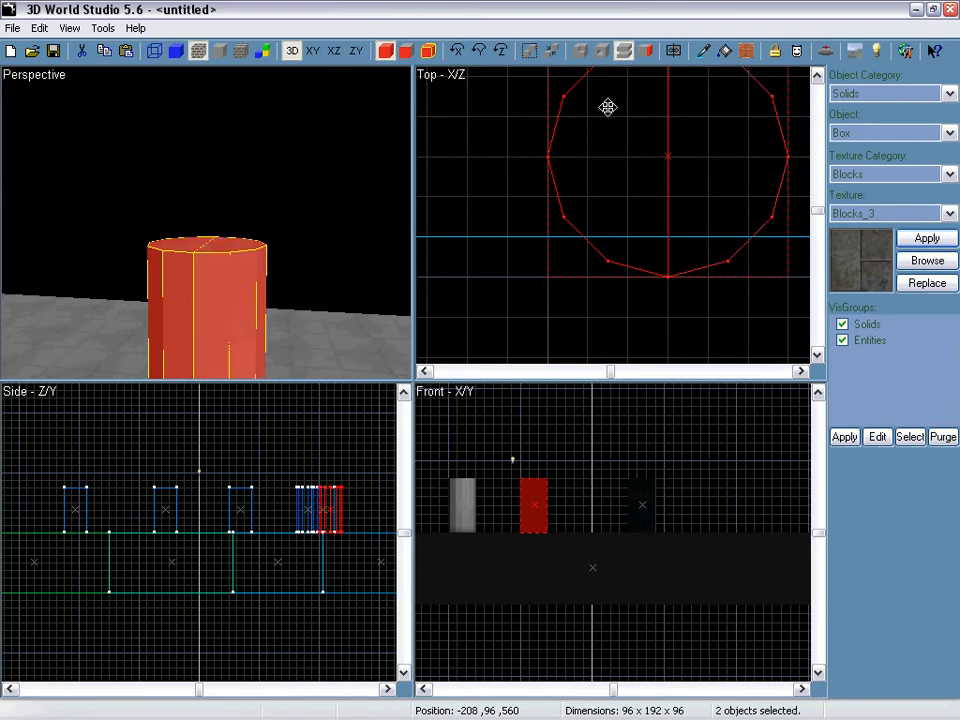
{"action": "left_click_drag", "start_coordinate": [507, 157], "coordinate": [795, 155]}
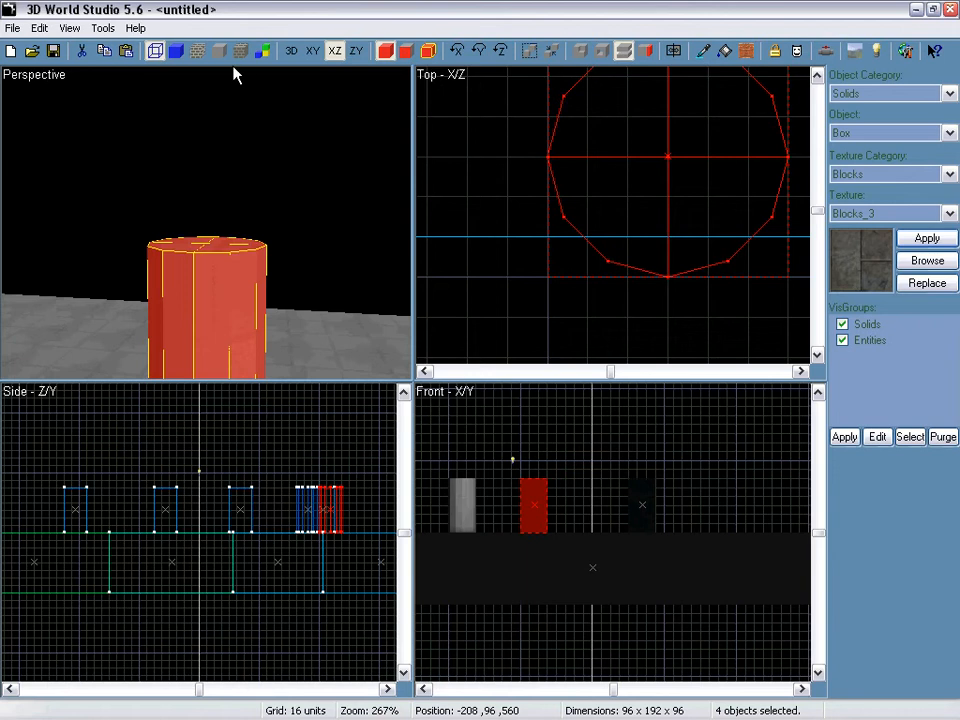
Step: Delete the four box-shaped pillars from the floor
{"action": "right_click_drag", "start_coordinate": [208, 222], "coordinate": [414, 386]}
{"action": "key", "text": "space"}
{"action": "right_click_drag", "start_coordinate": [333, 316], "coordinate": [437, 386]}
{"action": "left_click", "coordinate": [489, 372]}
{"action": "left_click", "coordinate": [302, 410], "text": "ctrl"}
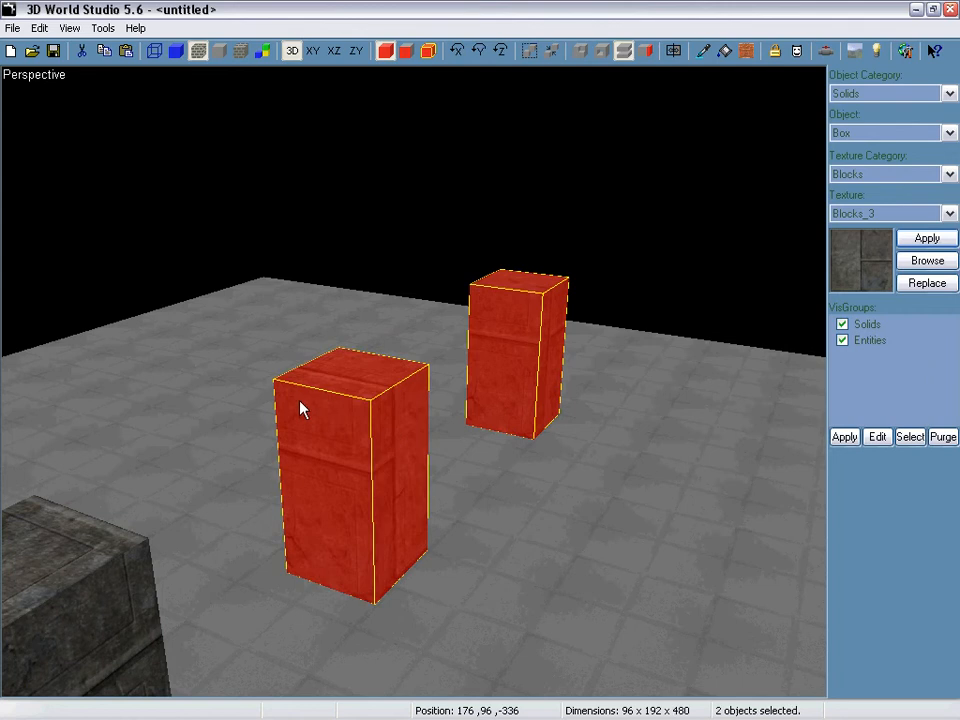
{"action": "left_click", "coordinate": [125, 545], "text": "ctrl"}
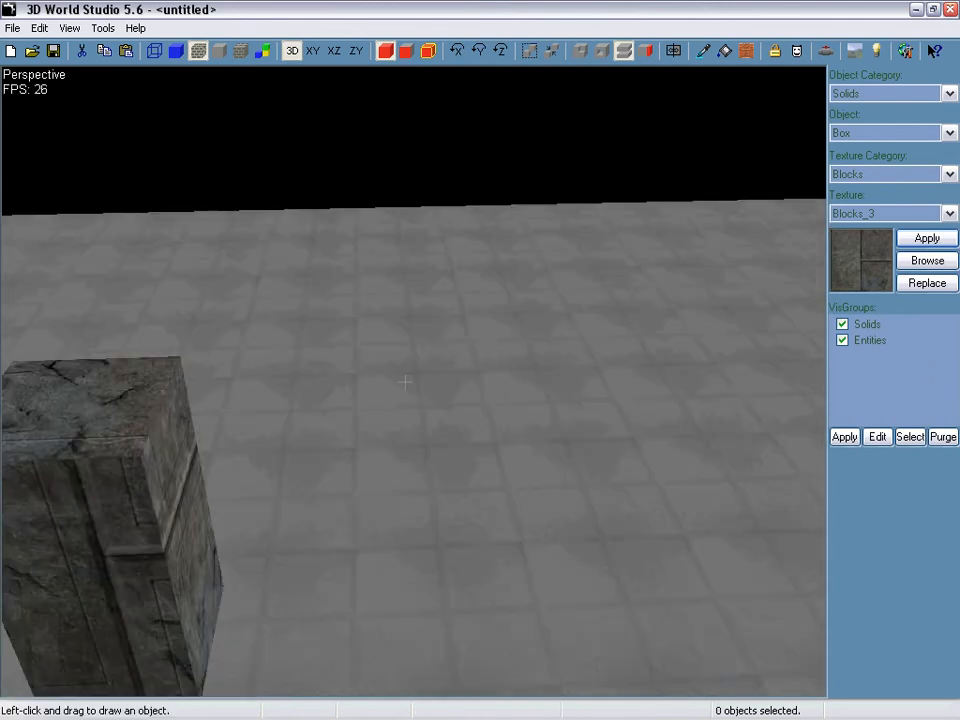
{"action": "left_click", "coordinate": [400, 400]}
{"action": "key", "text": "Delete"}
Step: Select one quarter of the sliced cylinder and try rendering the lights at the 1024x1024 lightmap size
{"action": "right_click_drag", "start_coordinate": [445, 364], "coordinate": [414, 377]}
{"action": "left_click", "coordinate": [432, 345]}
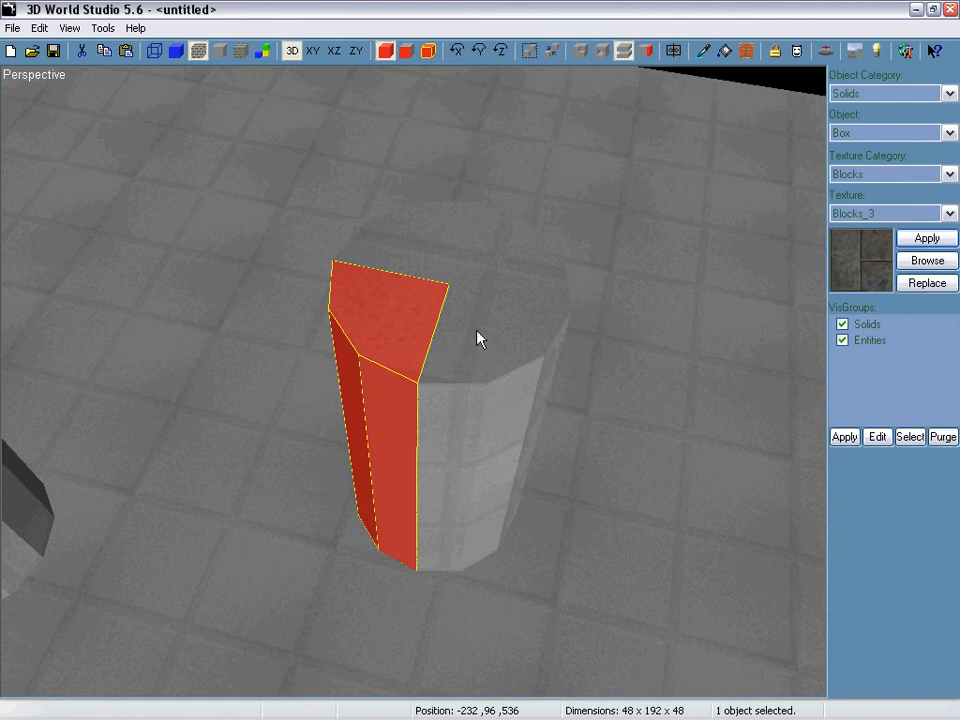
{"action": "key", "text": "ctrl+l"}
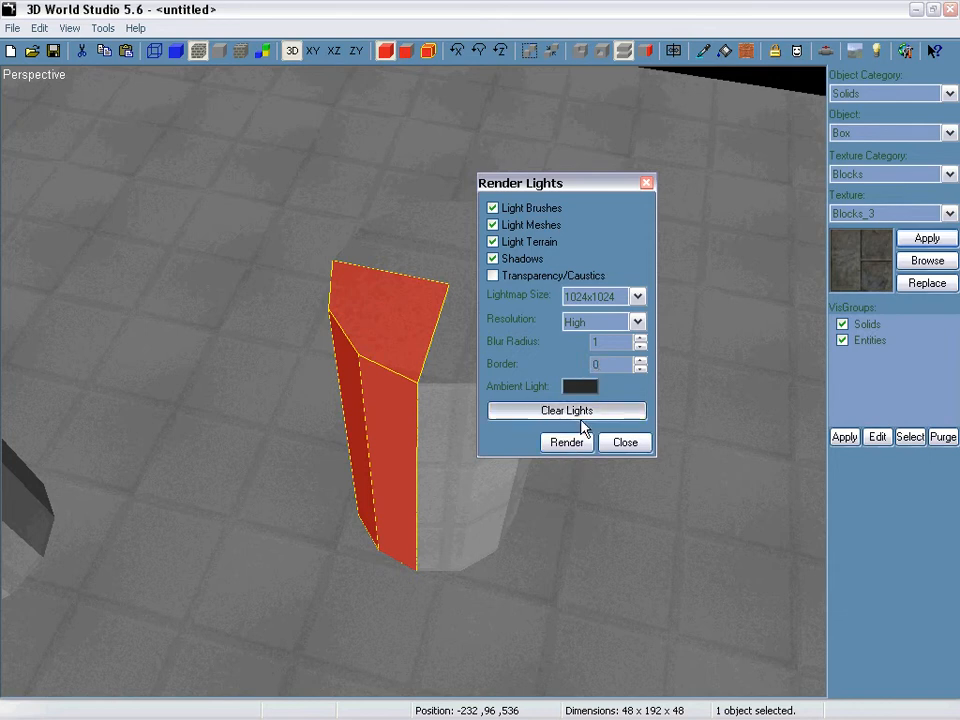
{"action": "left_click", "coordinate": [572, 446]}
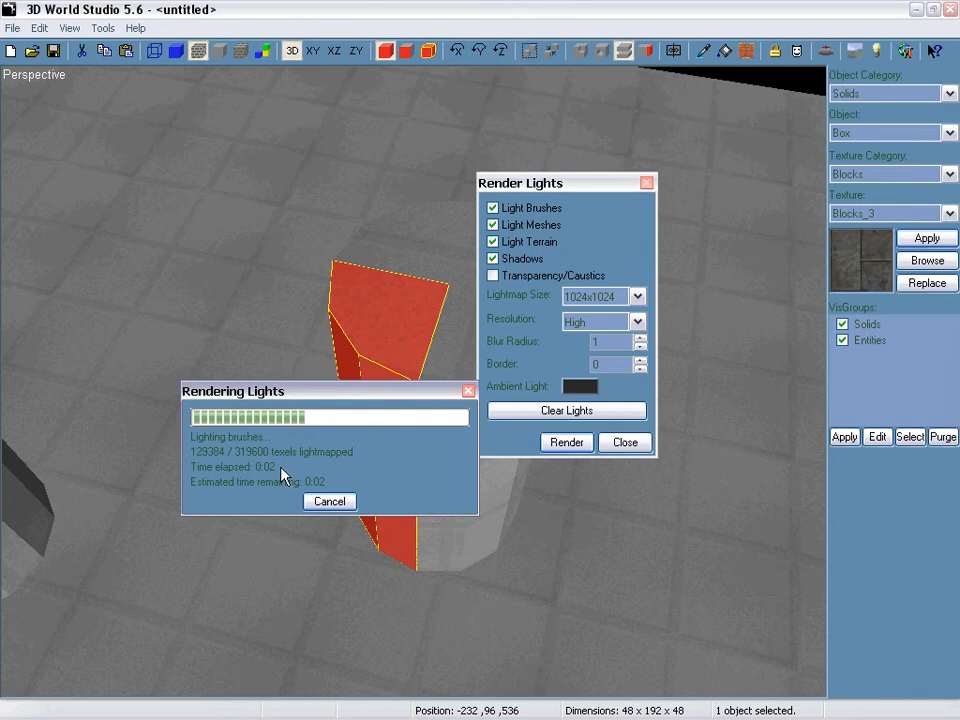
{"action": "left_click", "coordinate": [332, 502]}
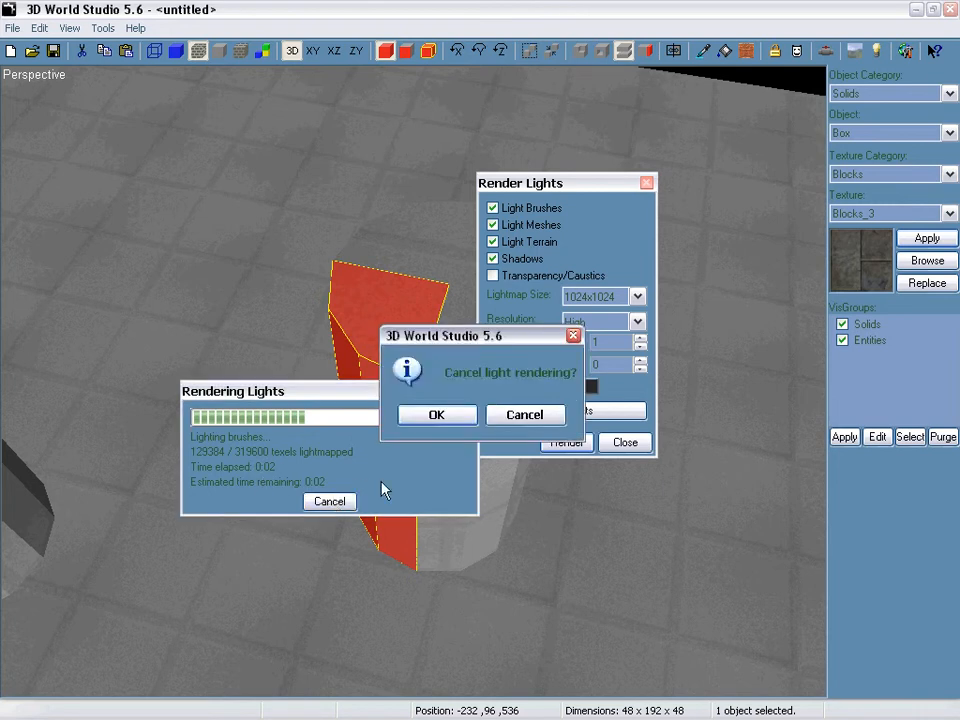
{"action": "left_click", "coordinate": [521, 416]}
{"action": "left_click", "coordinate": [468, 392]}
{"action": "left_click", "coordinate": [520, 414]}
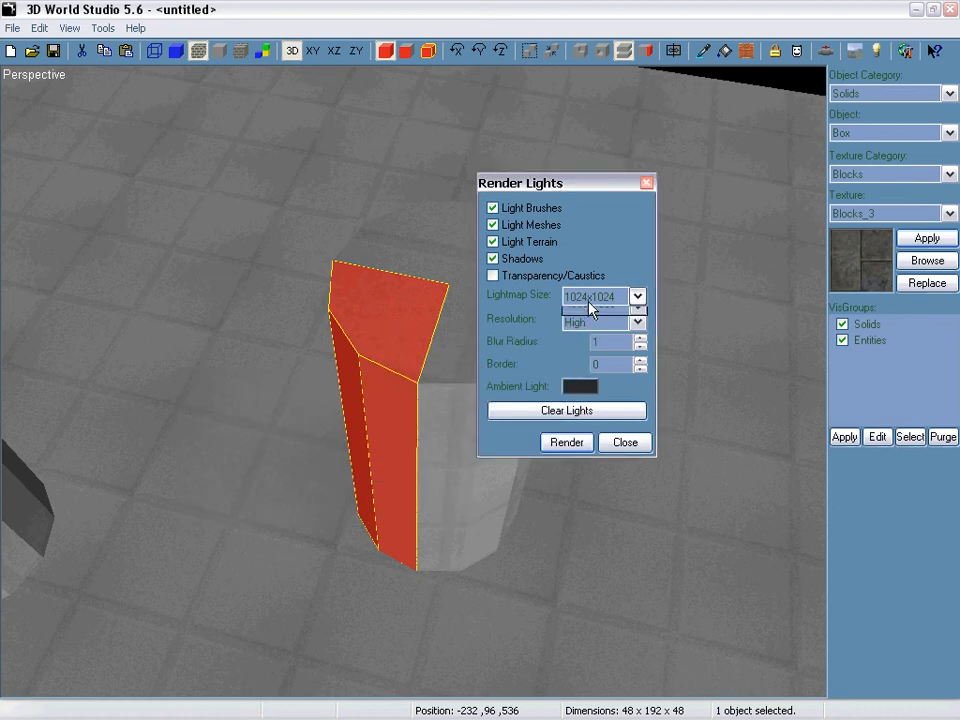
Step: Set the lightmap size to 256x256 and close the light rendering settings
{"action": "left_click", "coordinate": [591, 304]}
{"action": "left_click", "coordinate": [580, 333]}
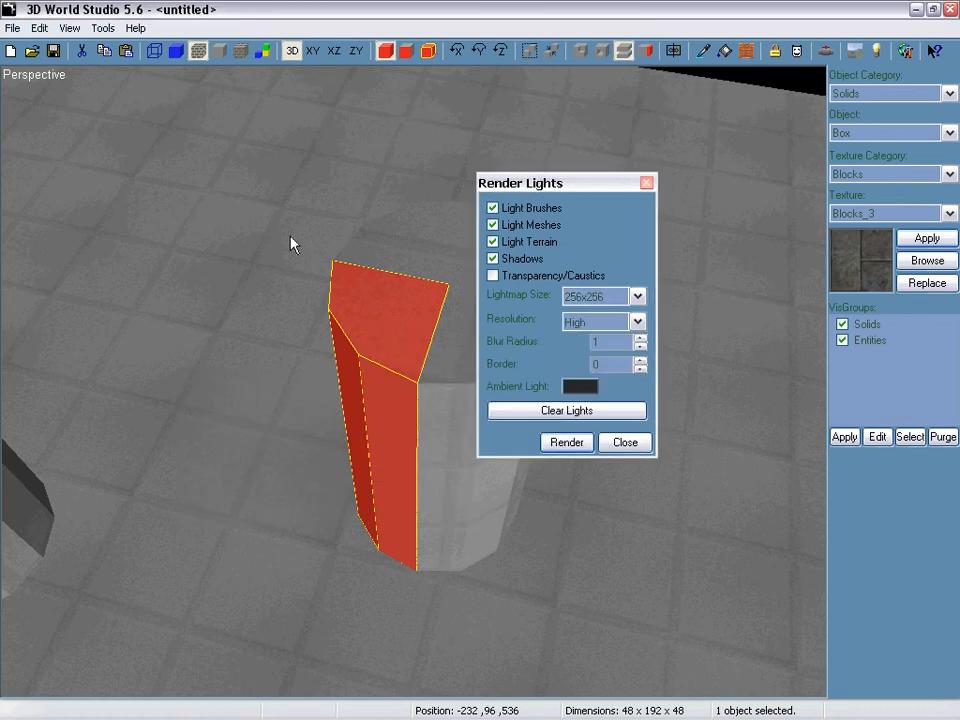
{"action": "left_click", "coordinate": [646, 183]}
Step: Delete the floor sections beneath the cylinders
{"action": "scroll", "coordinate": [416, 388], "scroll_direction": "down", "scroll_amount": 5}
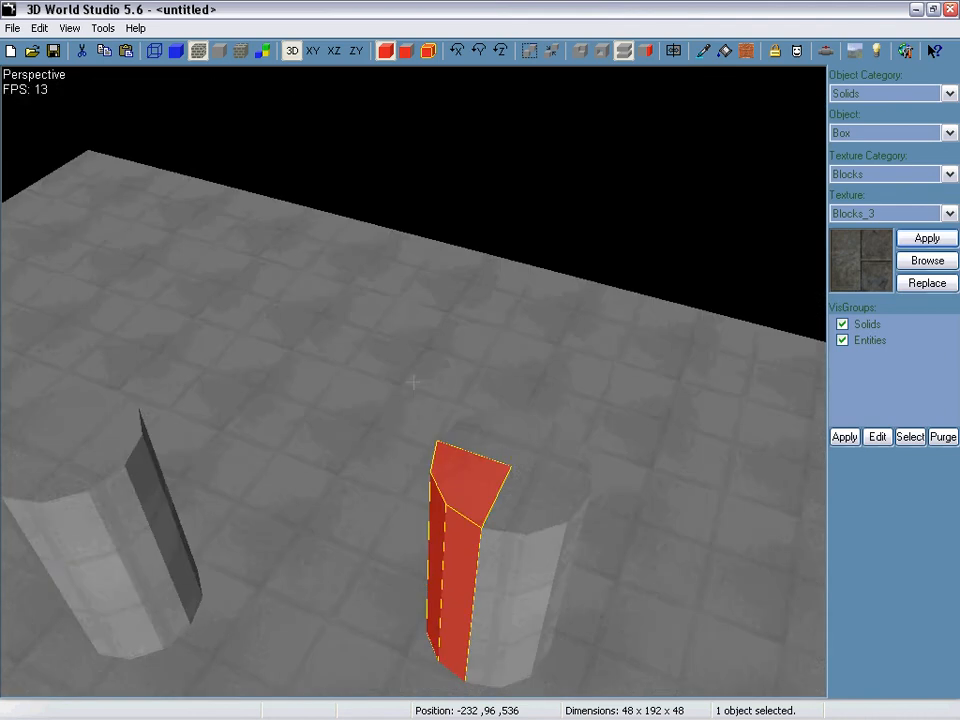
{"action": "scroll", "coordinate": [219, 321], "scroll_direction": "up", "scroll_amount": 3}
{"action": "left_click", "coordinate": [289, 315]}
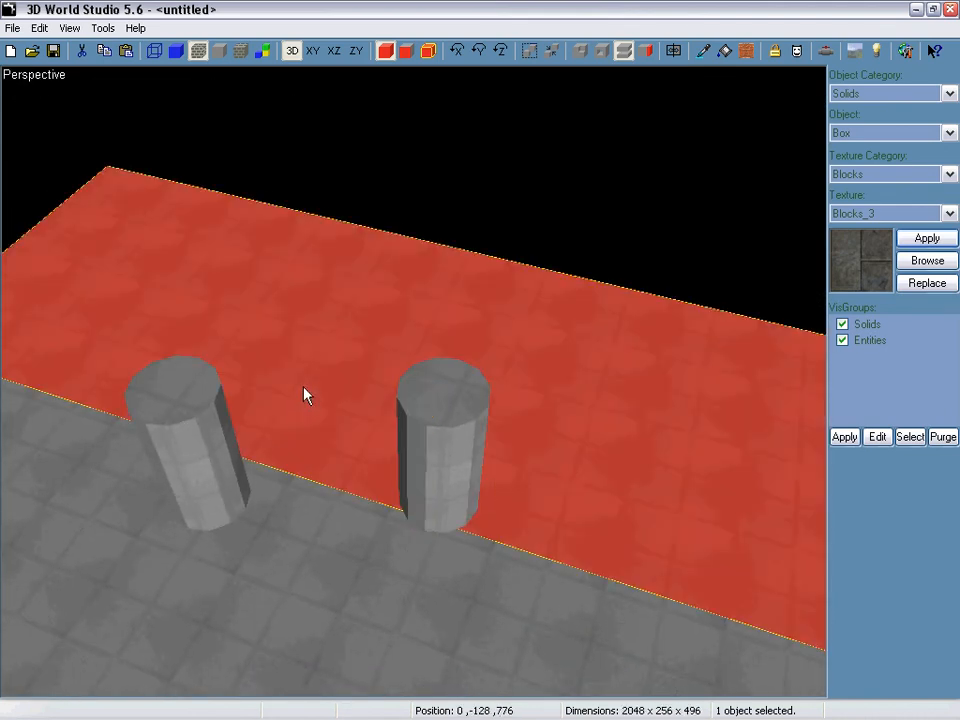
{"action": "key", "text": "Delete"}
{"action": "left_click", "coordinate": [310, 513]}
{"action": "key", "text": "Delete"}
{"action": "right_click_drag", "start_coordinate": [310, 513], "coordinate": [413, 382]}
{"action": "left_click", "coordinate": [399, 354]}
{"action": "key", "text": "Delete"}
{"action": "scroll", "coordinate": [413, 382], "scroll_direction": "up", "scroll_amount": 5}
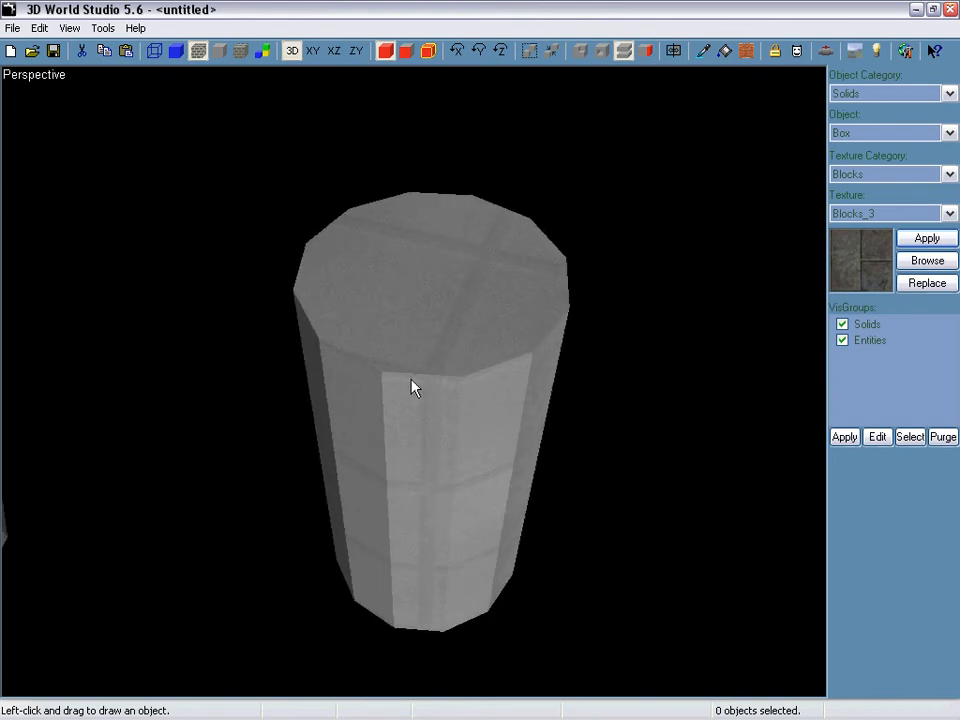
Step: Render the lights for the cylinders with a 256x256 lightmap and border 0
{"action": "key", "text": "F9"}
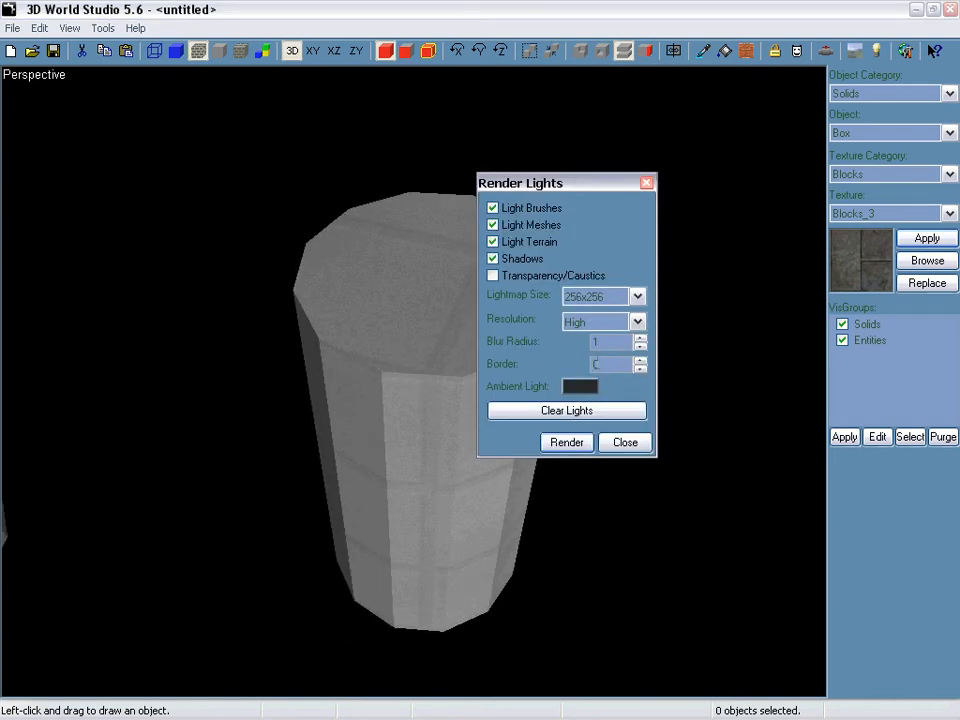
{"action": "left_click", "coordinate": [574, 443]}
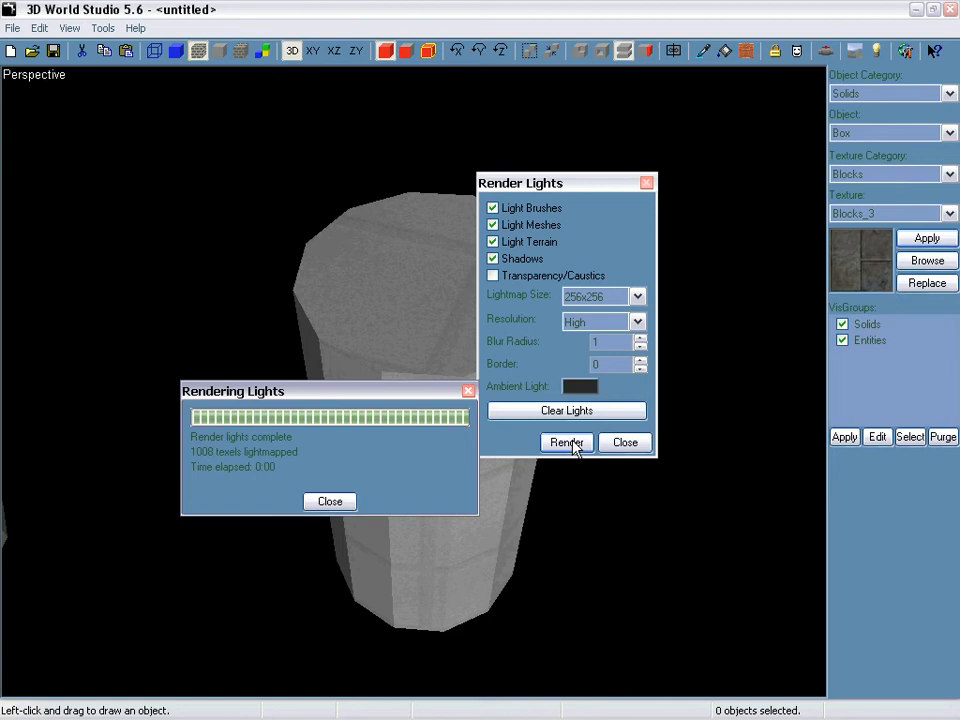
{"action": "left_click", "coordinate": [468, 392]}
{"action": "left_click", "coordinate": [647, 183]}
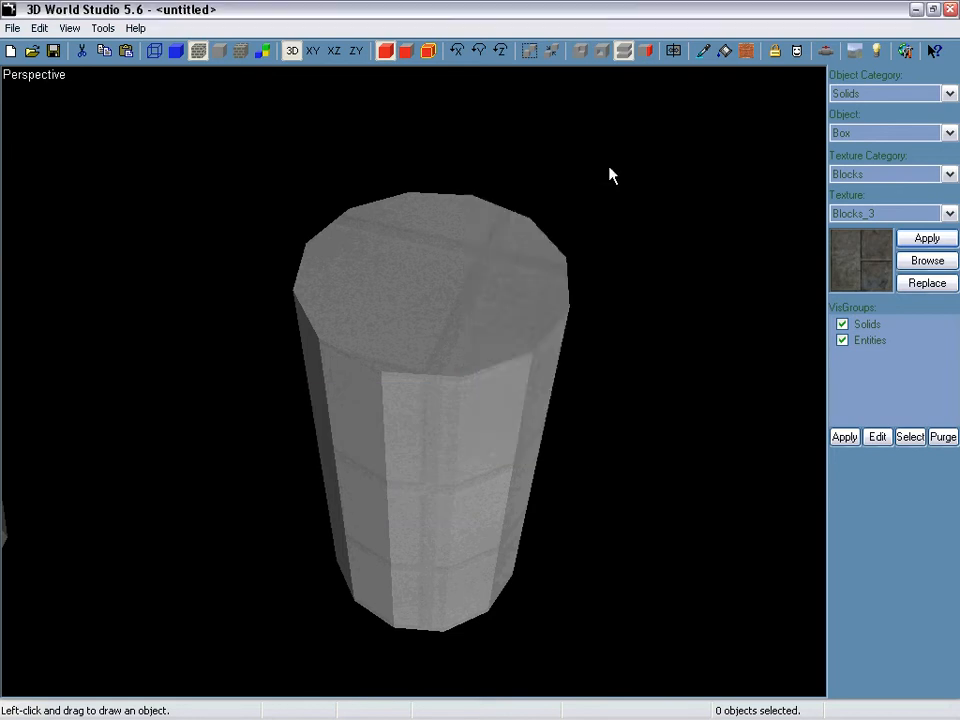
Step: Switch to the lightmapped textured display and examine the top of the sliced cylinder up close
{"action": "left_click", "coordinate": [243, 52]}
{"action": "mouse_move", "coordinate": [413, 381]}
{"action": "right_mouse_down"}
{"action": "mouse_move", "coordinate": [396, 369]}
{"action": "mouse_move", "coordinate": [413, 381]}
{"action": "right_mouse_up"}
{"action": "key", "text": "d"}
{"action": "key", "text": "w"}
{"action": "key", "text": "s"}
{"action": "left_click", "coordinate": [433, 360]}
{"action": "key", "text": "Delete"}
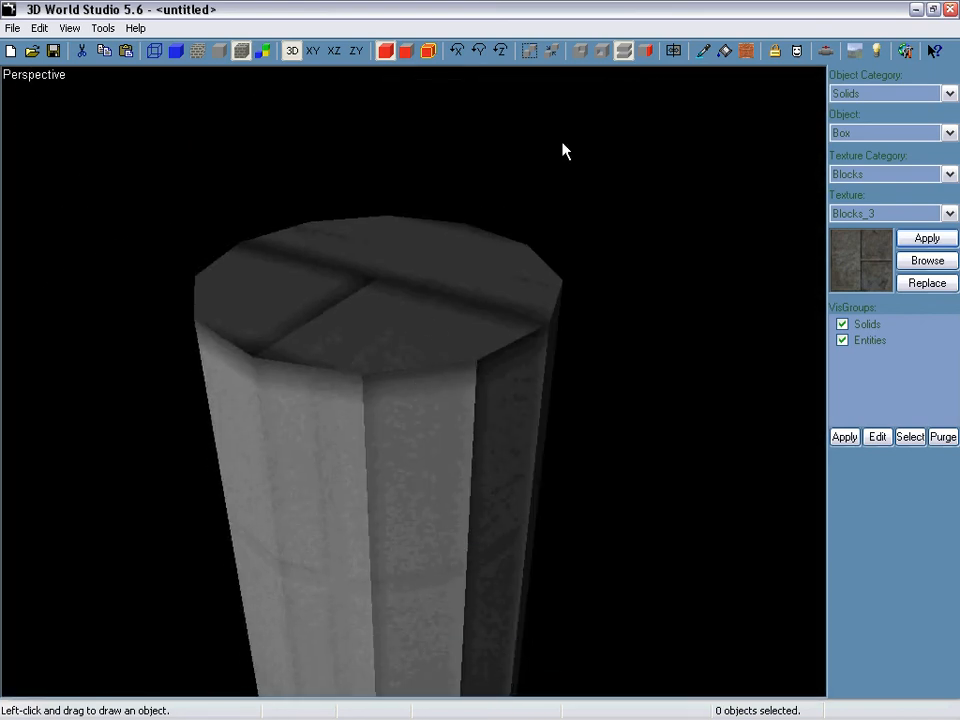
Step: Set the lightmap border to 2 and render the lights again at 256x256
{"action": "key", "text": "F9"}
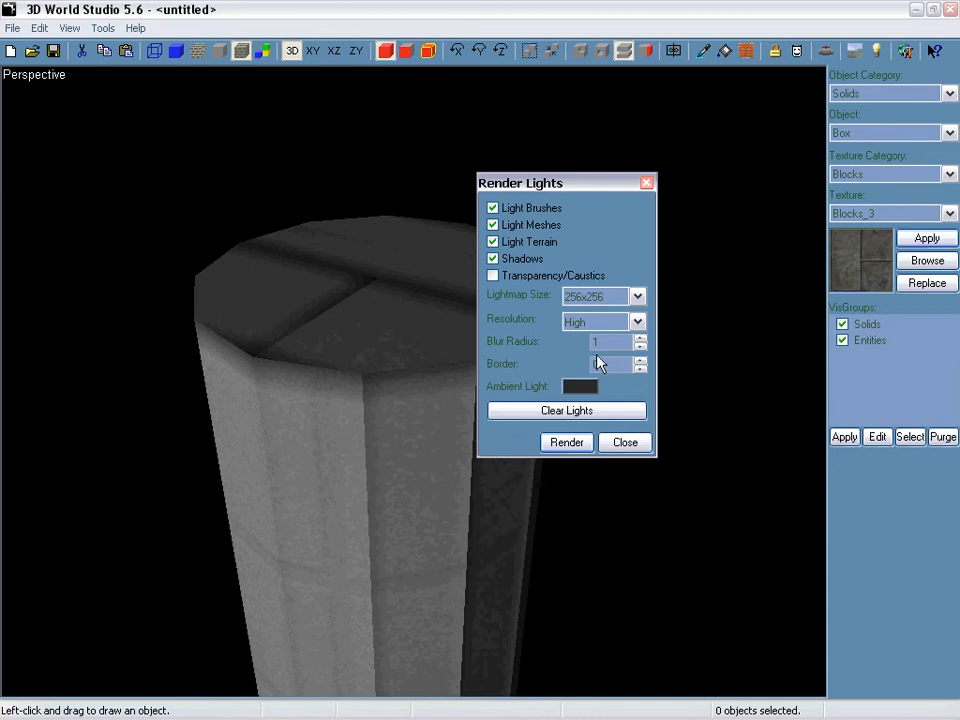
{"action": "left_click", "coordinate": [567, 442]}
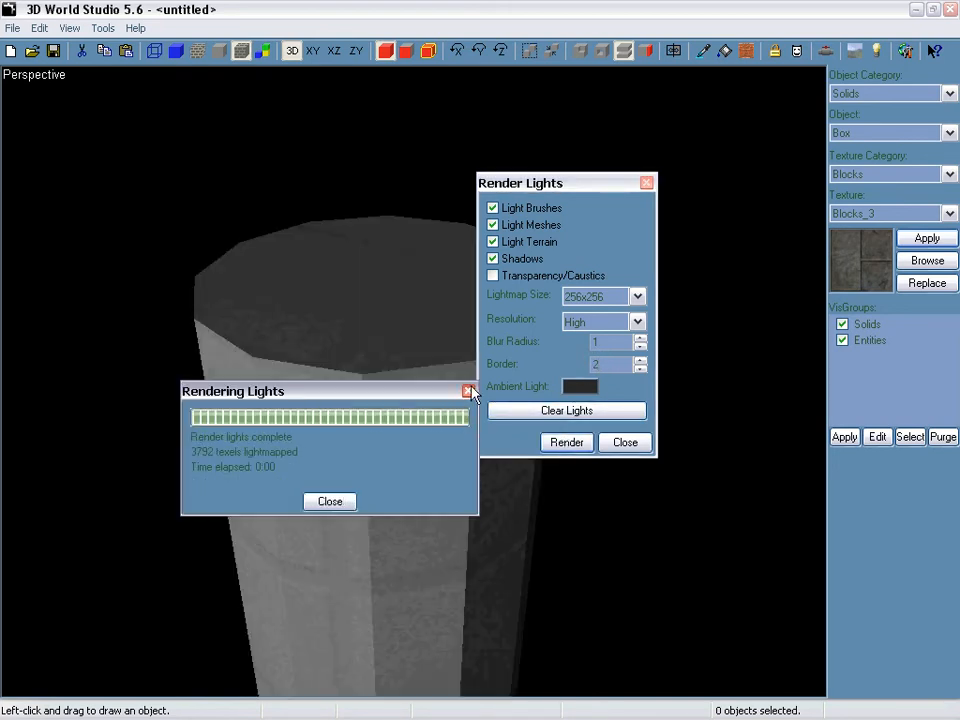
{"action": "left_click", "coordinate": [469, 391]}
{"action": "left_click", "coordinate": [647, 183]}
Step: Examine the top and sides of the sliced cylinder up close for lighting seams between its quarters
{"action": "key", "text": "z"}
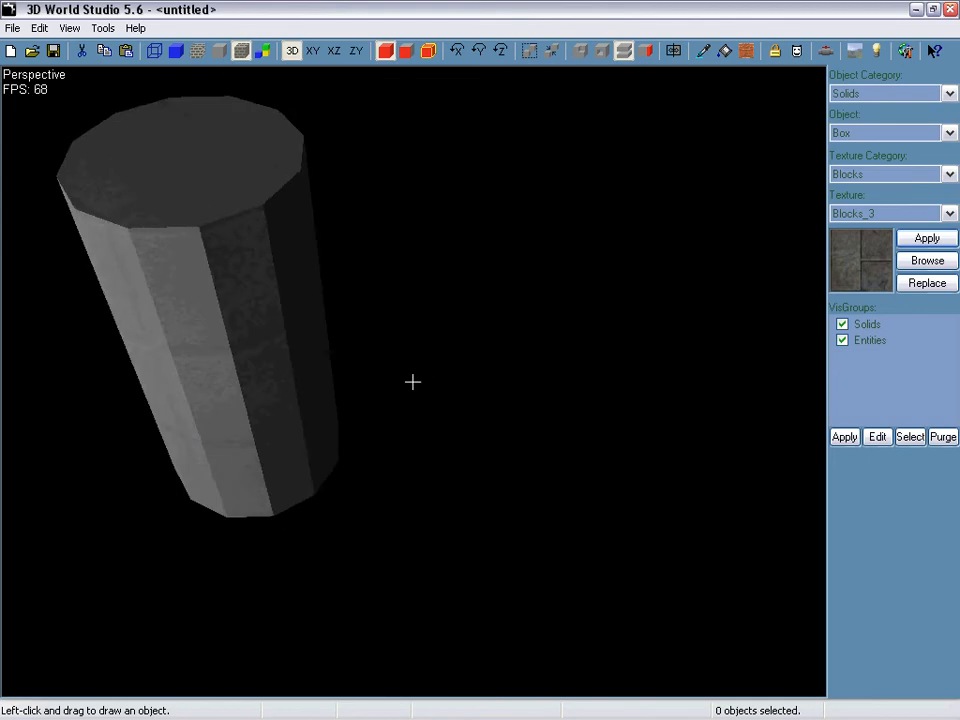
{"action": "key", "text": "w"}
{"action": "key", "text": "a"}
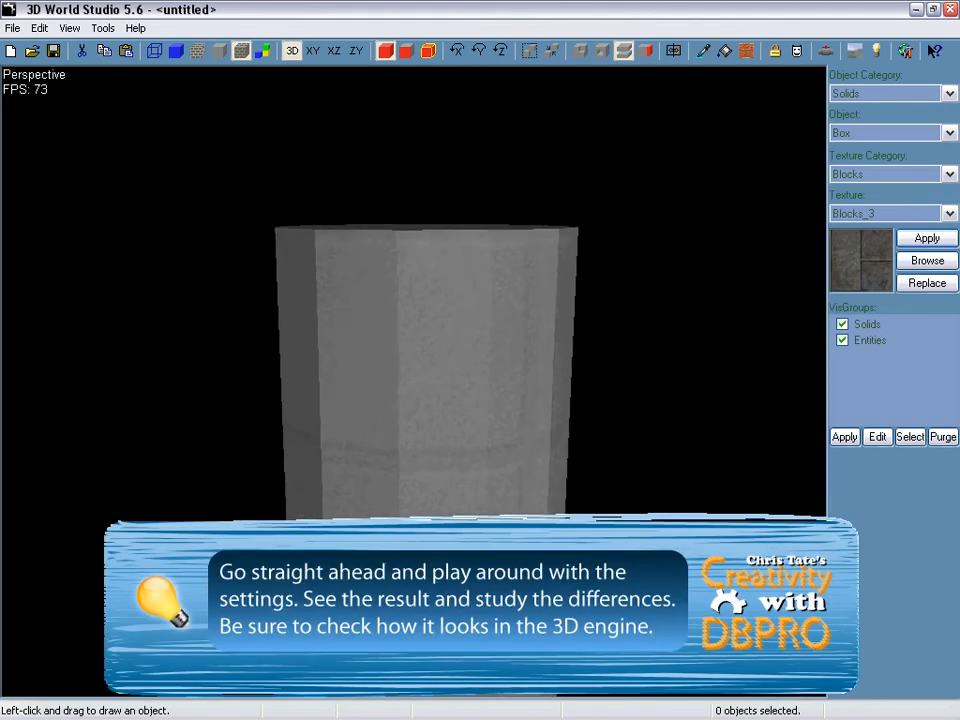
{"action": "key", "text": "w"}
{"action": "key", "text": "s"}
{"action": "key", "text": "z"}
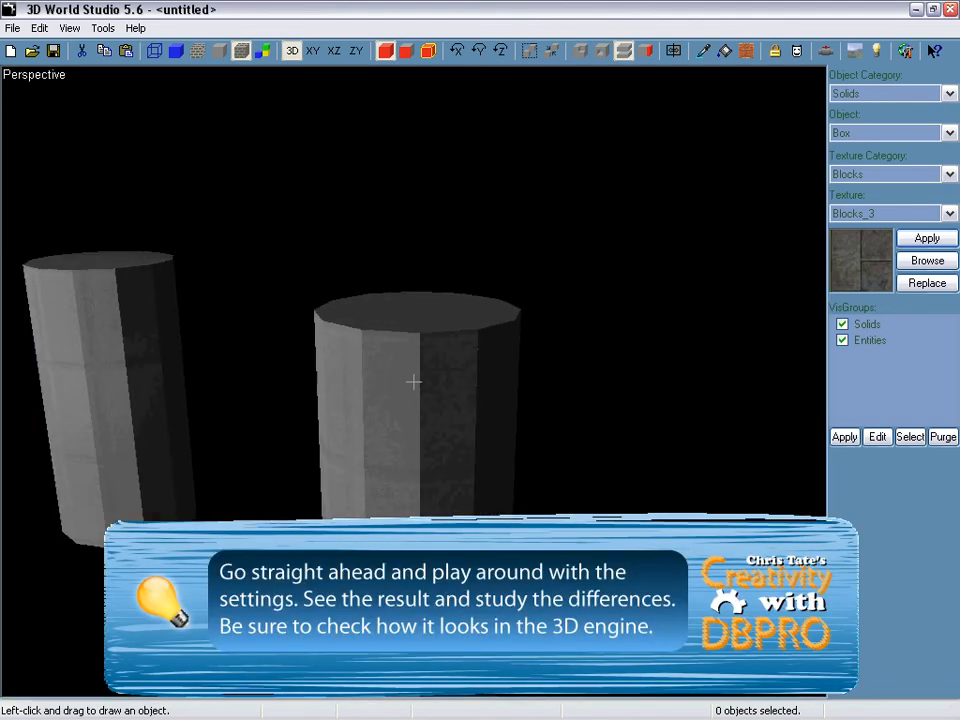
Step: Select the four quarter pieces of the sliced cylinder together
{"action": "left_click", "coordinate": [408, 371]}
{"action": "left_click", "coordinate": [478, 326], "text": "ctrl"}
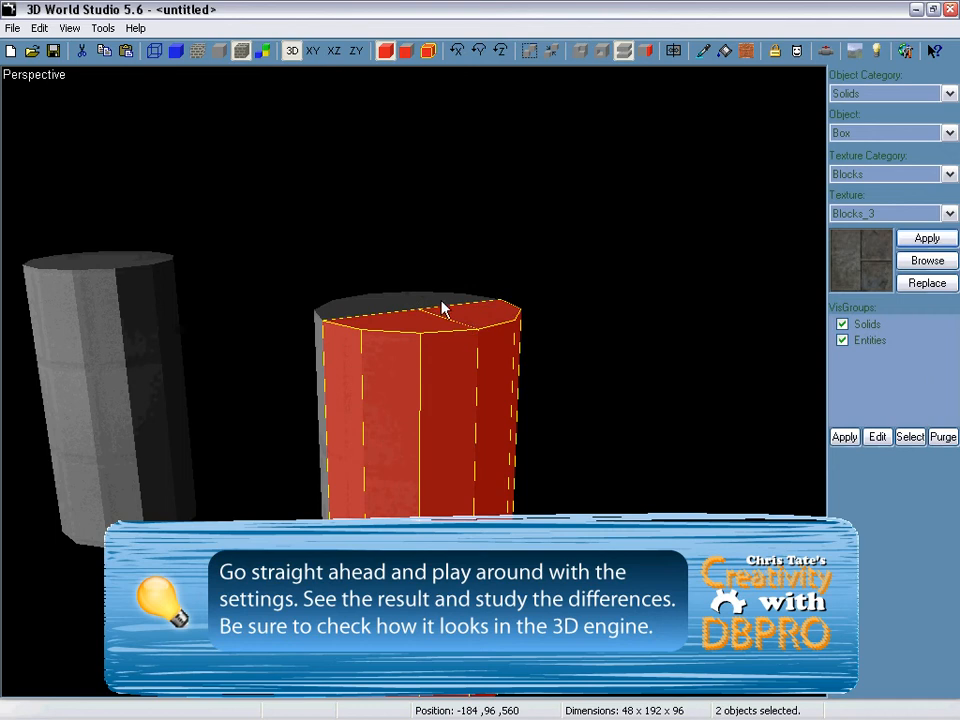
{"action": "left_click", "coordinate": [445, 308], "text": "ctrl"}
{"action": "left_click", "coordinate": [384, 306], "text": "ctrl"}
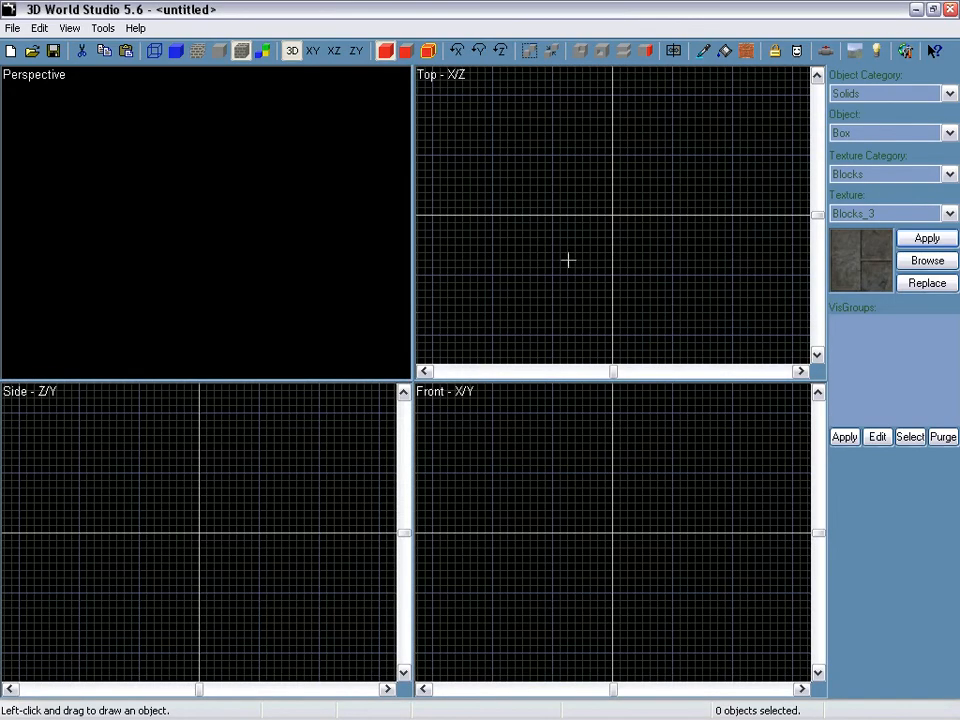
Step: Set the grid to 128 units in the top view, 64 units in the front view and 32 units in the side view
{"action": "scroll", "coordinate": [563, 249], "scroll_direction": "up", "scroll_amount": 2}
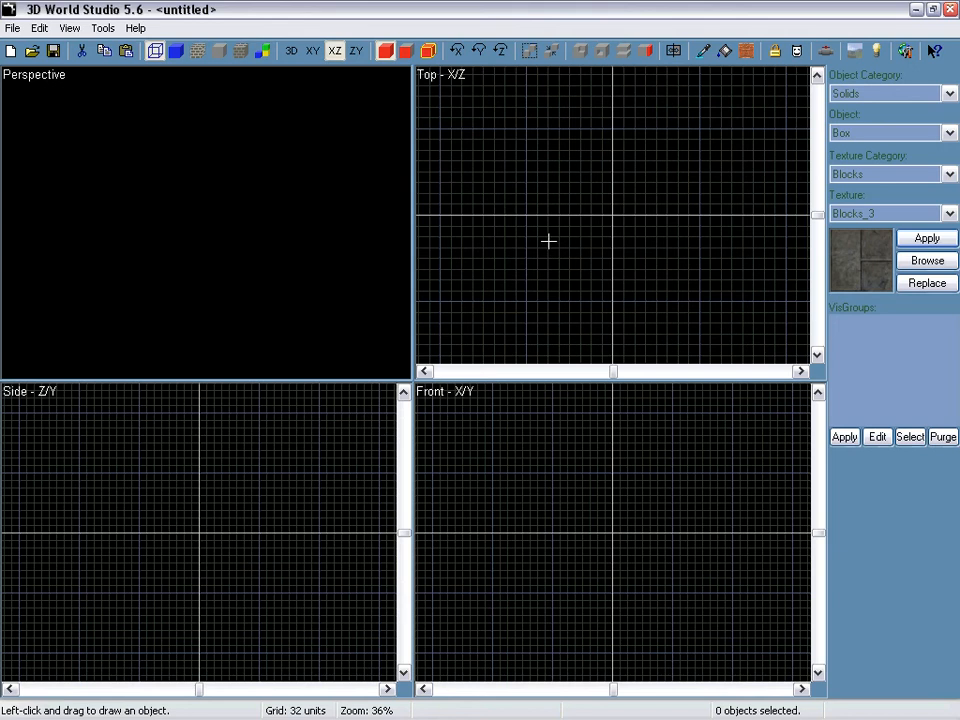
{"action": "key", "text": "bracketright"}
{"action": "key", "text": "bracketright"}
{"action": "scroll", "coordinate": [594, 231], "scroll_direction": "down", "scroll_amount": 1}
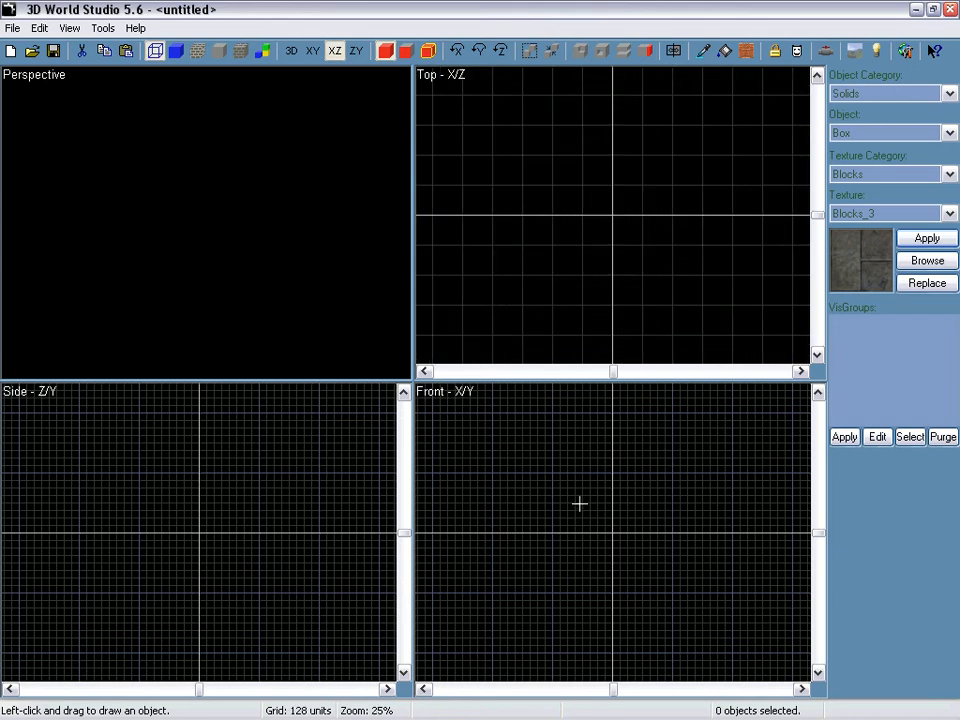
{"action": "key", "text": "bracketleft"}
{"action": "scroll", "coordinate": [583, 527], "scroll_direction": "up", "scroll_amount": 3}
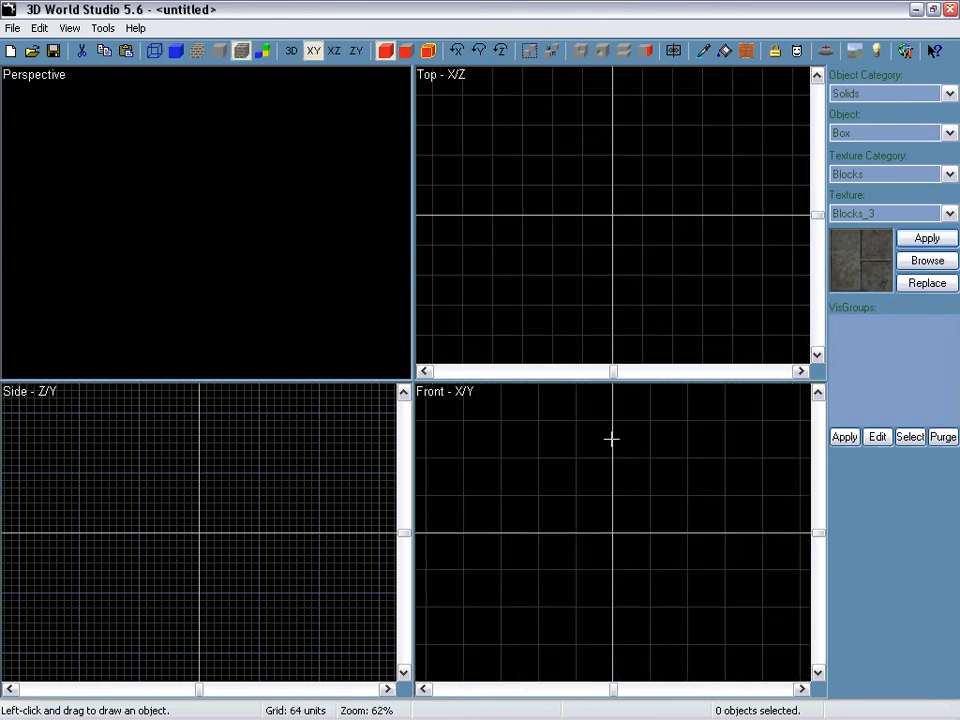
{"action": "scroll", "coordinate": [662, 250], "scroll_direction": "up", "scroll_amount": 1}
{"action": "key", "text": "bracketright"}
{"action": "scroll", "coordinate": [184, 521], "scroll_direction": "up", "scroll_amount": 4}
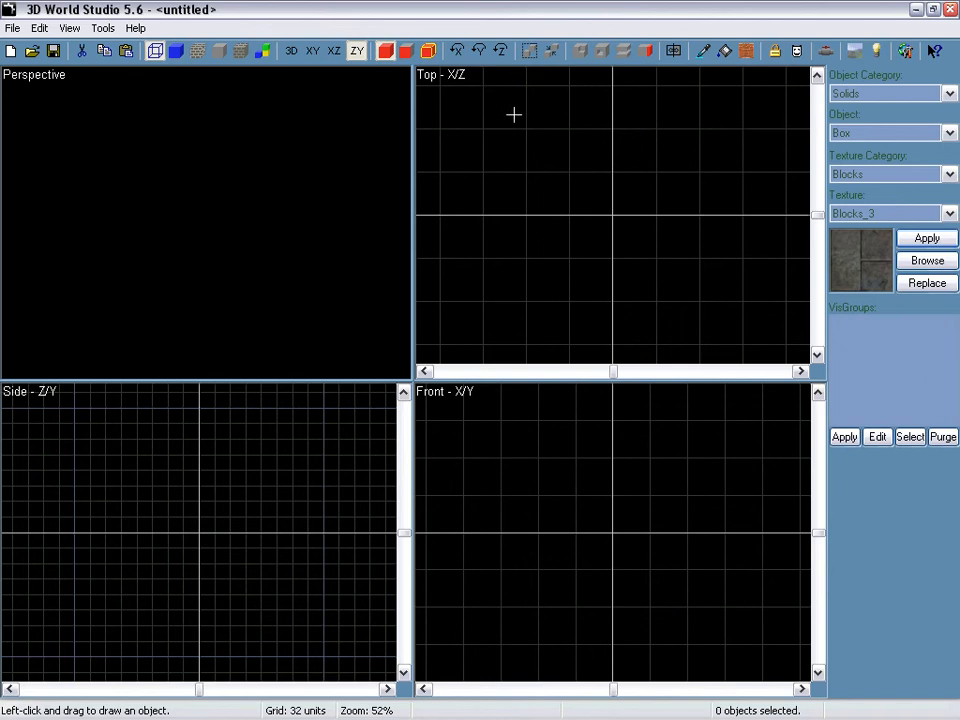
Step: Create a 1024 x 192 x 768 box with the Blocks_3 texture centred on the origin and show the perspective view textured
{"action": "left_click_drag", "start_coordinate": [448, 82], "coordinate": [771, 327]}
{"action": "key", "text": "Return"}
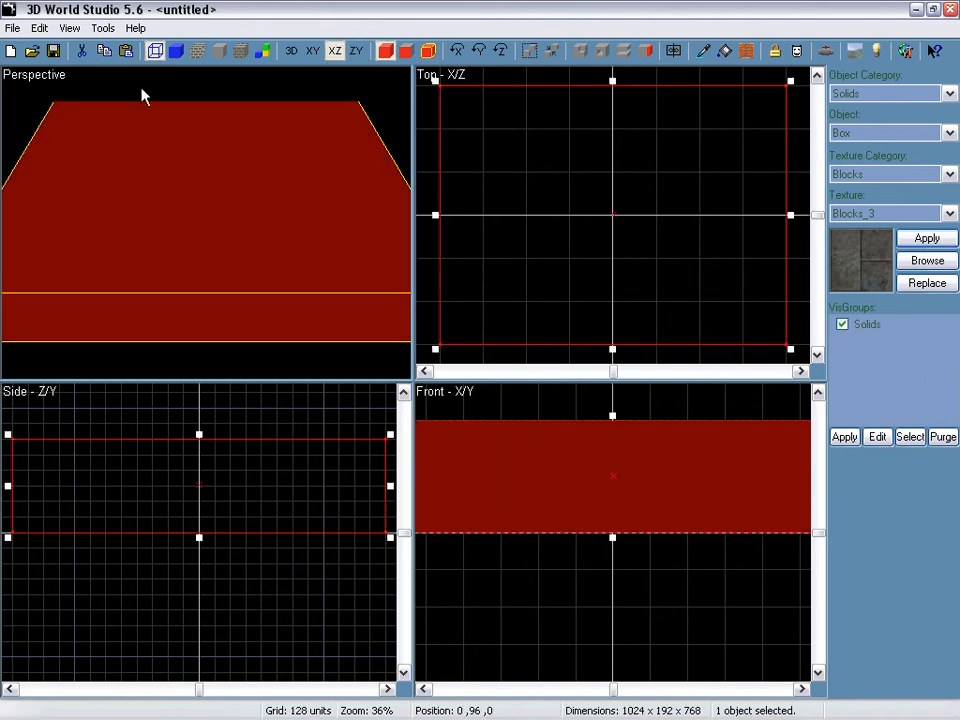
{"action": "left_click", "coordinate": [195, 92]}
{"action": "left_click", "coordinate": [197, 52]}
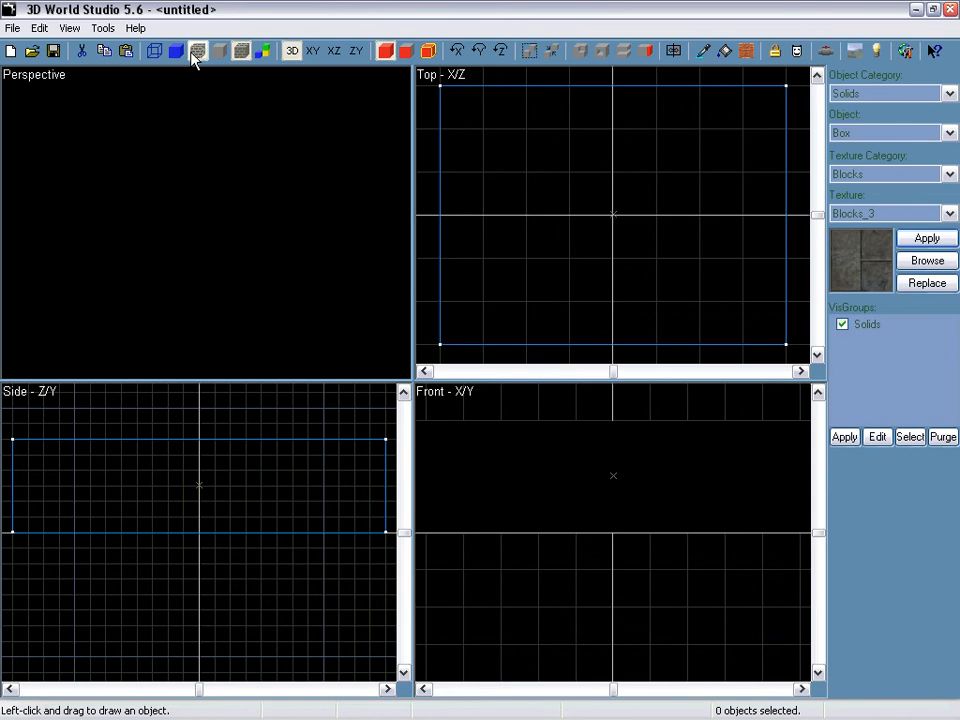
Step: Flatten the box into a floor slab 64 units thick just below the horizontal axis and deselect it
{"action": "left_click", "coordinate": [266, 206]}
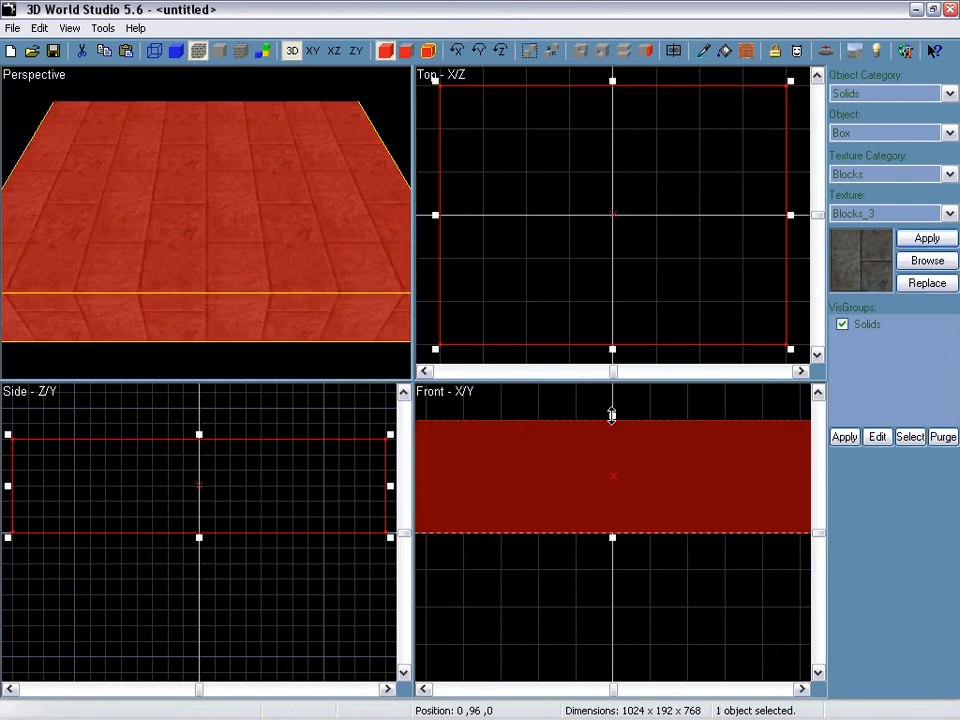
{"action": "left_click_drag", "start_coordinate": [612, 414], "coordinate": [587, 530]}
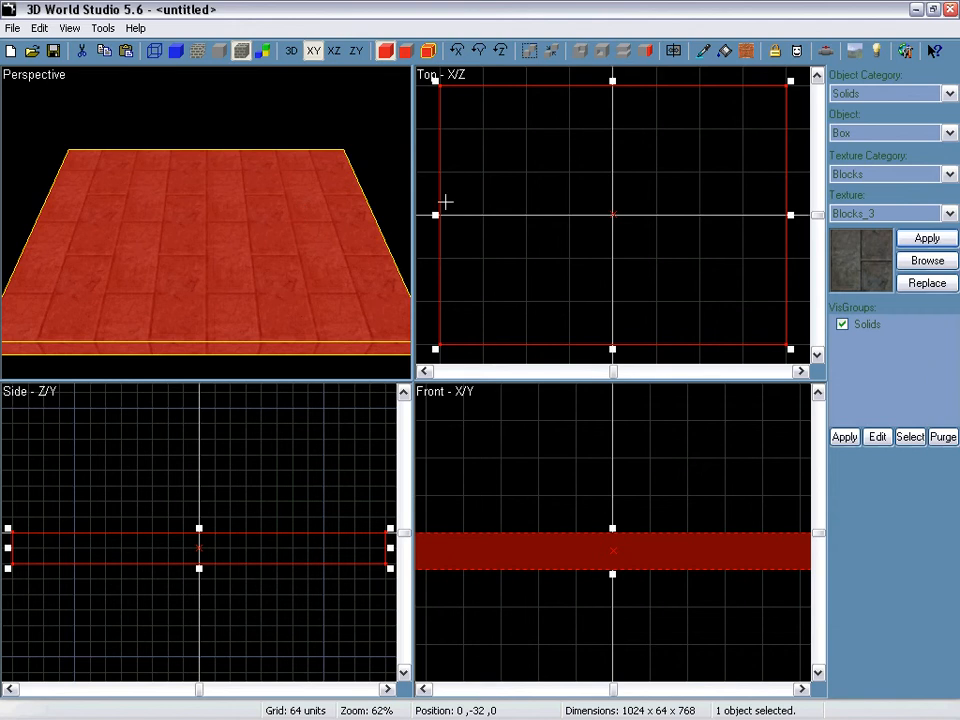
{"action": "left_click", "coordinate": [718, 70]}
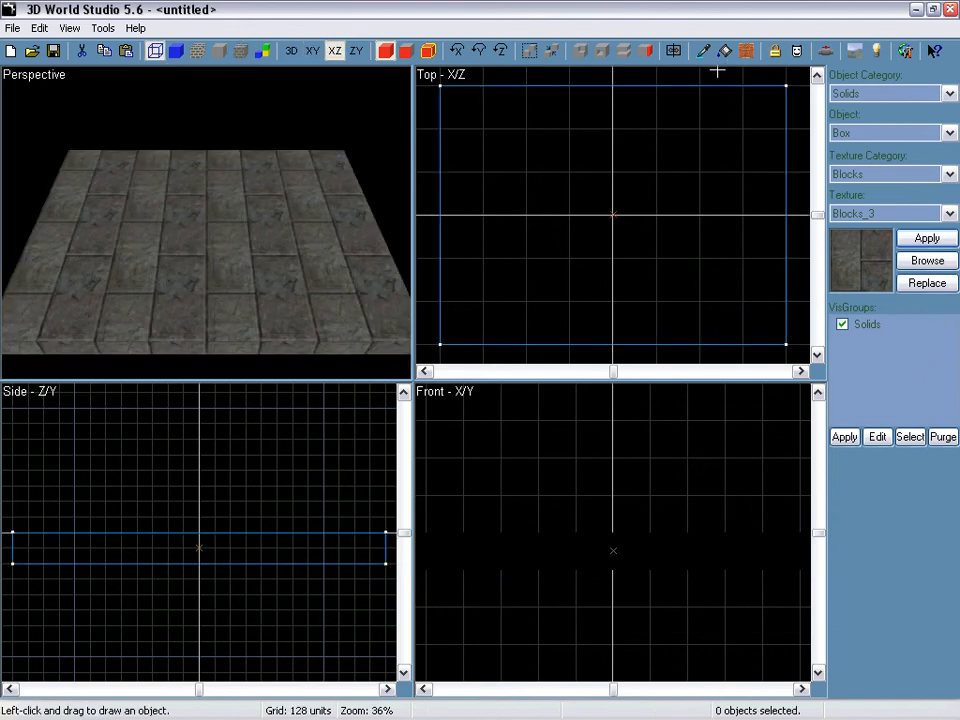
Step: Place a spotlight from SportsFictionEntities and move it above the centre of the floor at position 0, 256, 0
{"action": "left_click", "coordinate": [866, 94]}
{"action": "left_click", "coordinate": [851, 354]}
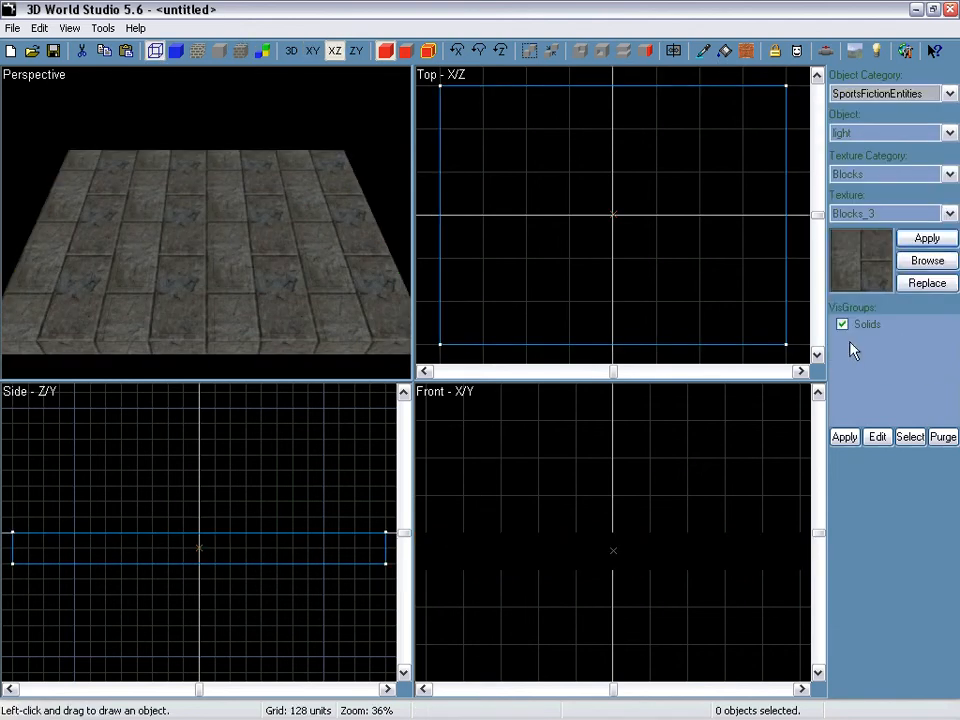
{"action": "left_click", "coordinate": [868, 134]}
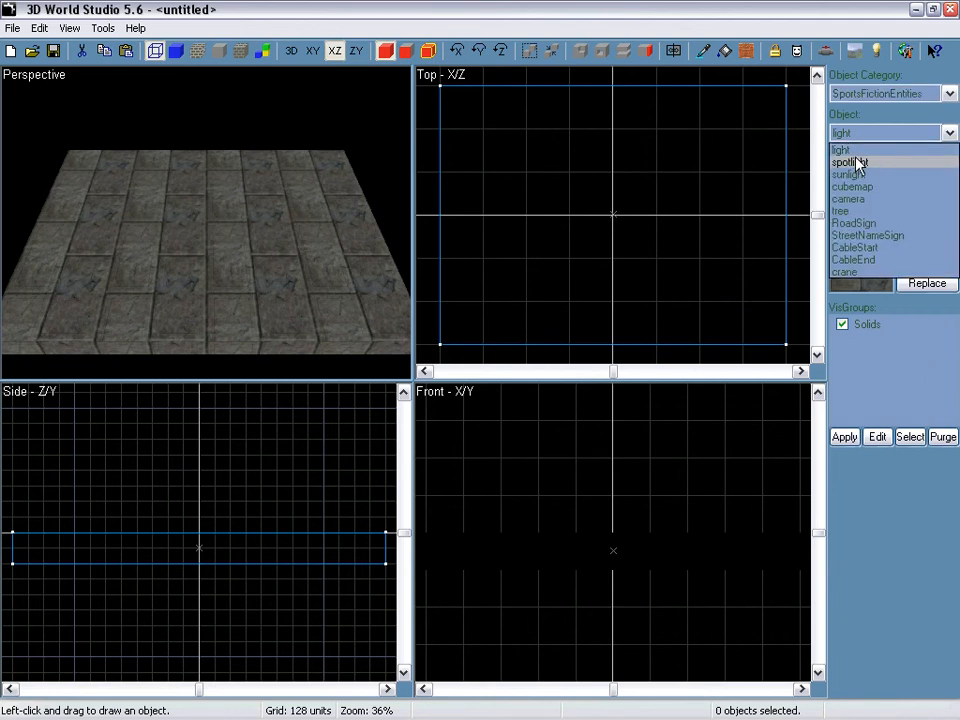
{"action": "left_click", "coordinate": [853, 163]}
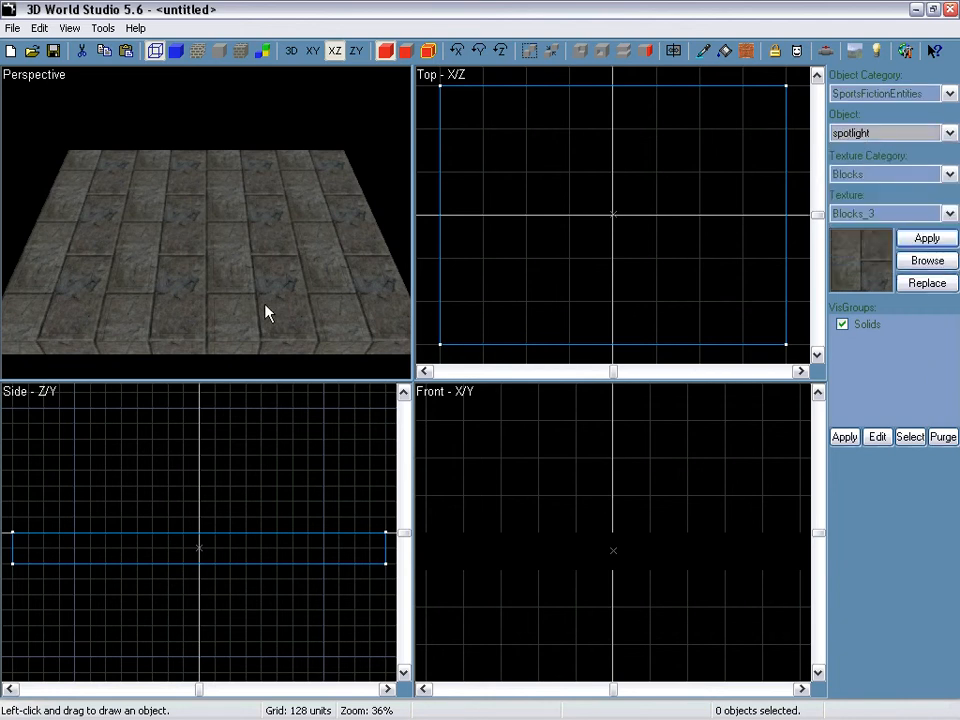
{"action": "left_click", "coordinate": [437, 212]}
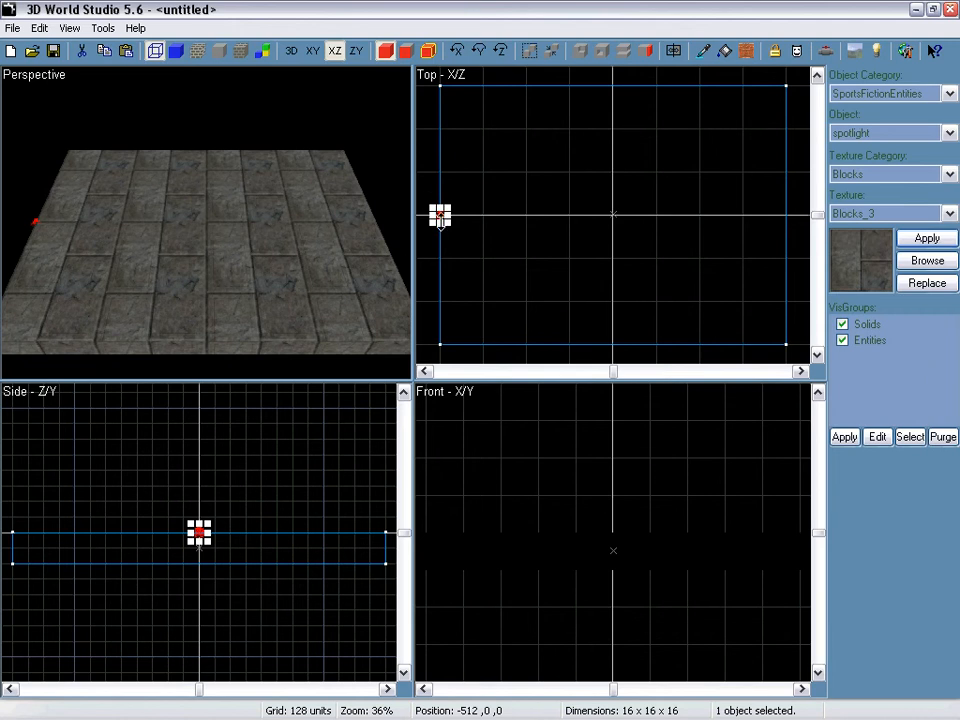
{"action": "scroll", "coordinate": [549, 506], "scroll_direction": "down", "scroll_amount": 3}
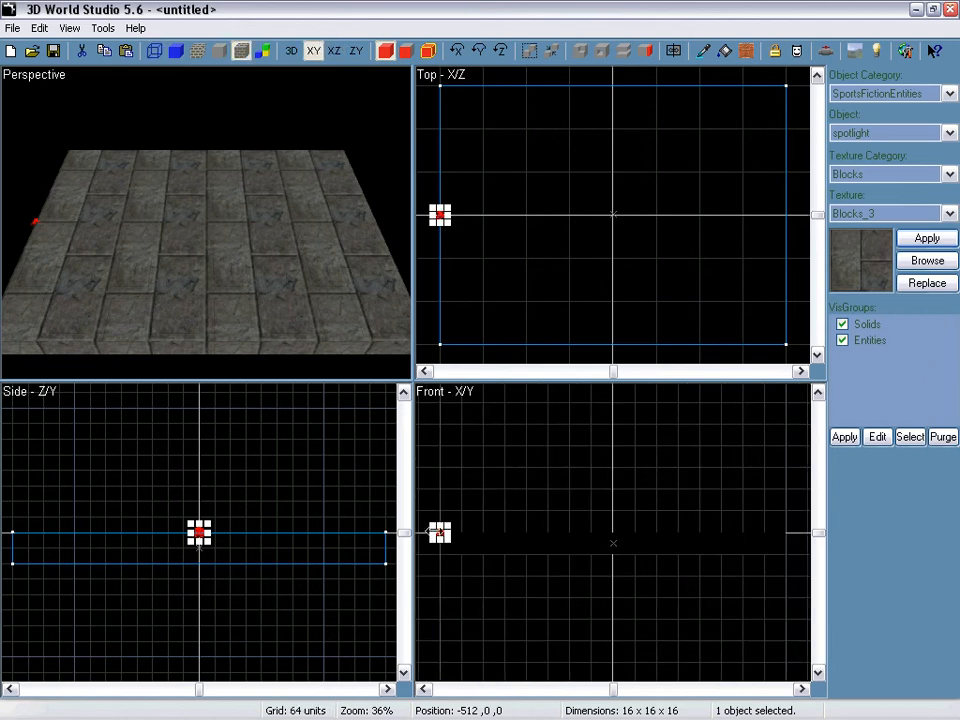
{"action": "left_click_drag", "start_coordinate": [437, 530], "coordinate": [614, 447]}
Step: Examine the spotlight above the floor up close and review its angle settings in the object properties
{"action": "scroll", "coordinate": [249, 205], "scroll_direction": "up", "scroll_amount": 3}
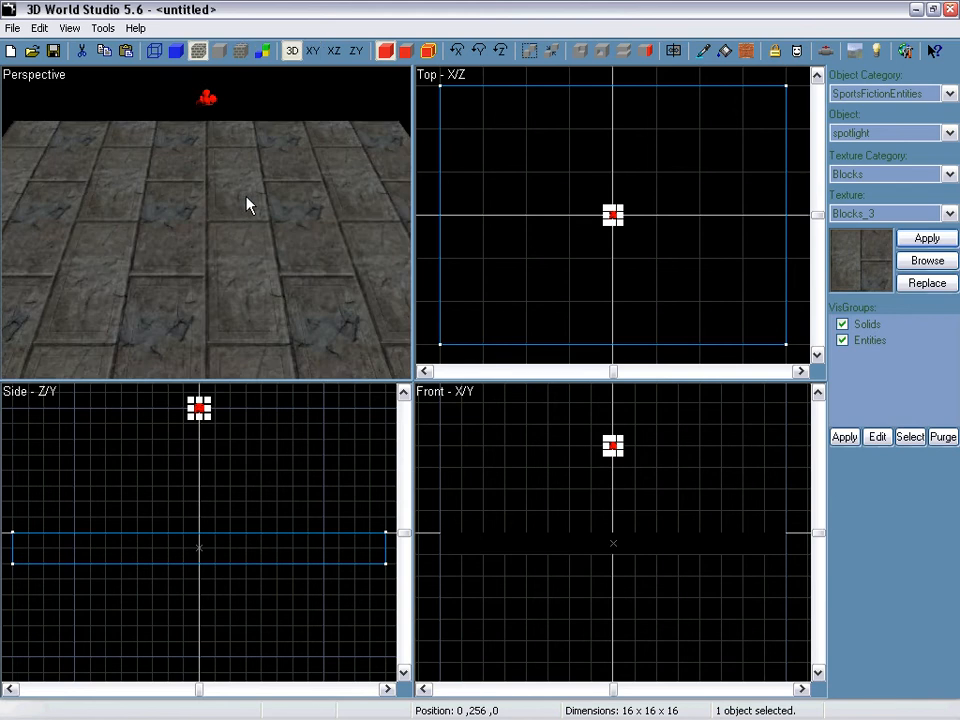
{"action": "scroll", "coordinate": [249, 205], "scroll_direction": "up", "scroll_amount": 2}
{"action": "scroll", "coordinate": [245, 204], "scroll_direction": "down", "scroll_amount": 4}
{"action": "scroll", "coordinate": [244, 205], "scroll_direction": "up", "scroll_amount": 4}
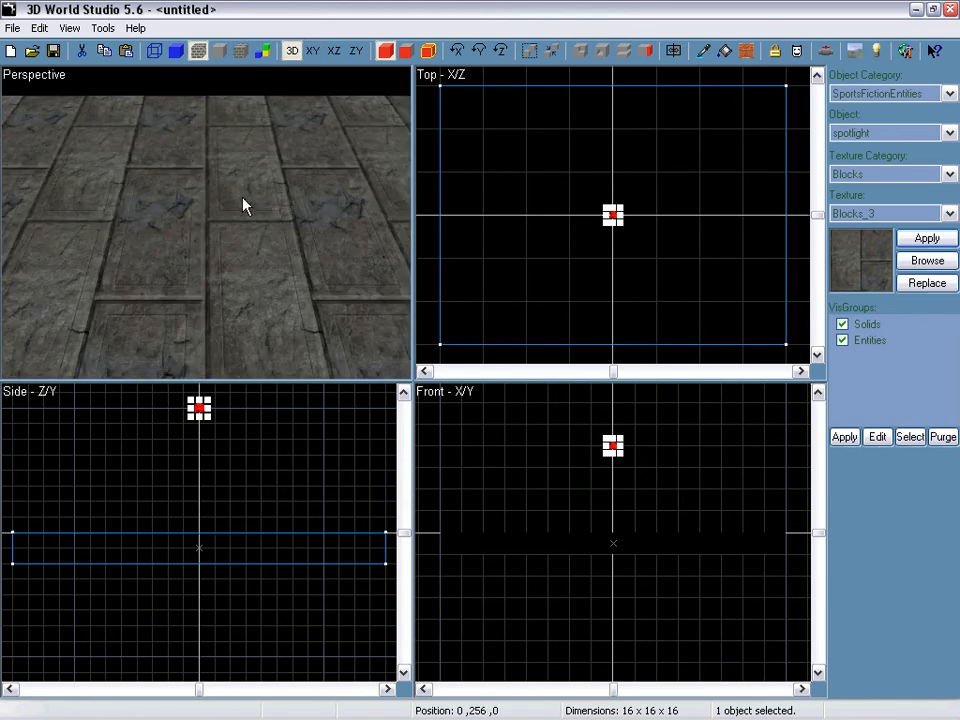
{"action": "right_click_drag", "start_coordinate": [242, 197], "coordinate": [207, 199]}
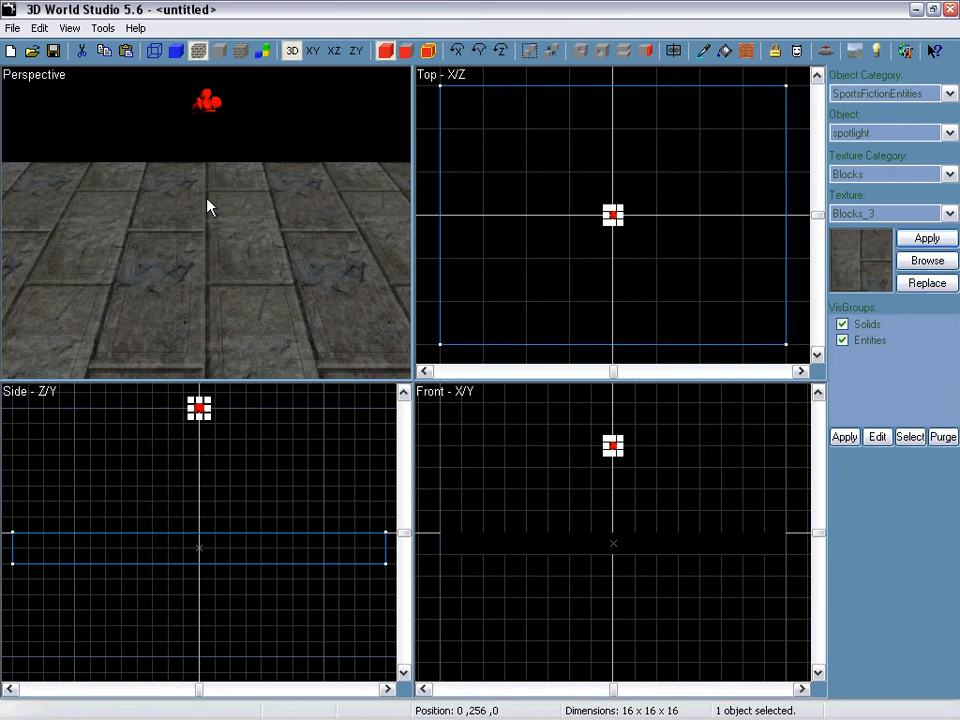
{"action": "key", "text": "alt+Return"}
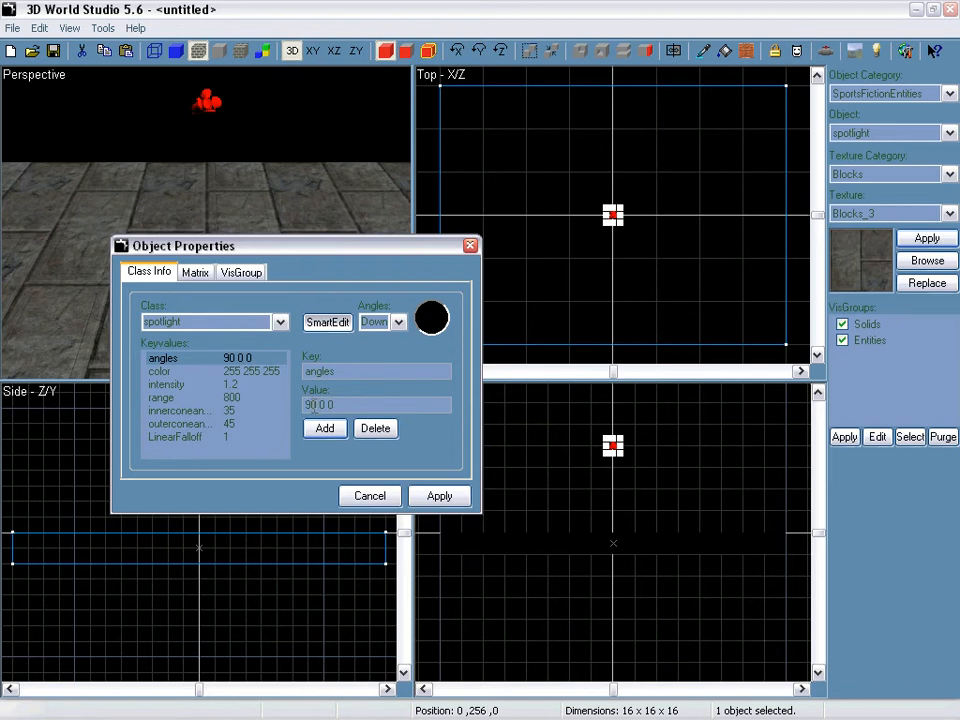
{"action": "left_click", "coordinate": [470, 245]}
Step: Switch to the lightmapped textured display and render the spotlight's lighting on the floor at 256x256, high resolution, border 2
{"action": "left_click", "coordinate": [245, 57]}
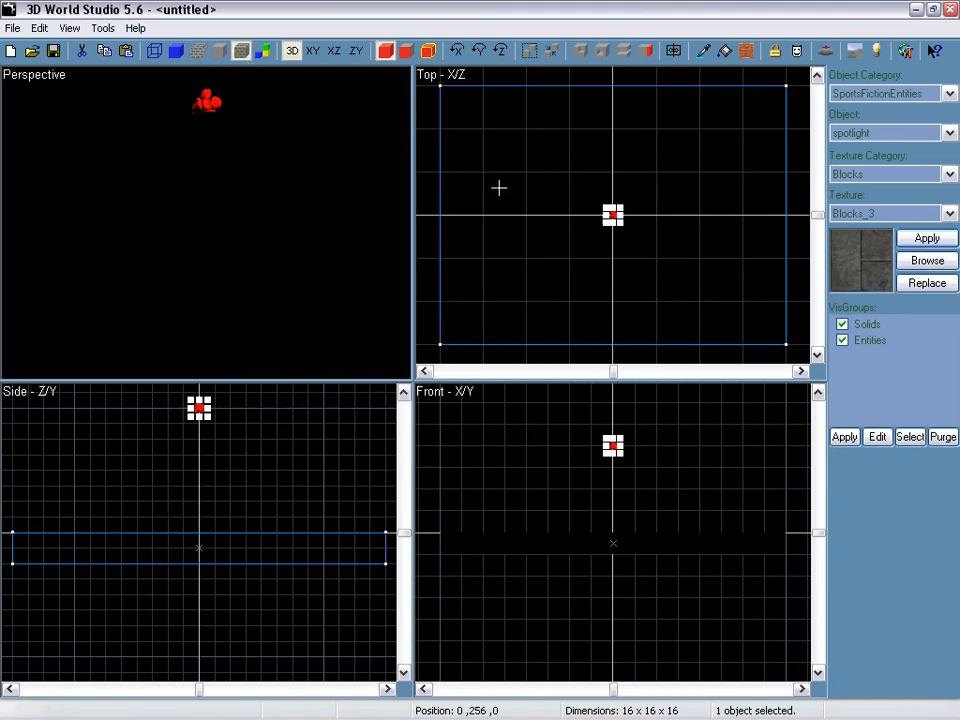
{"action": "key", "text": "F9"}
{"action": "left_click", "coordinate": [566, 442]}
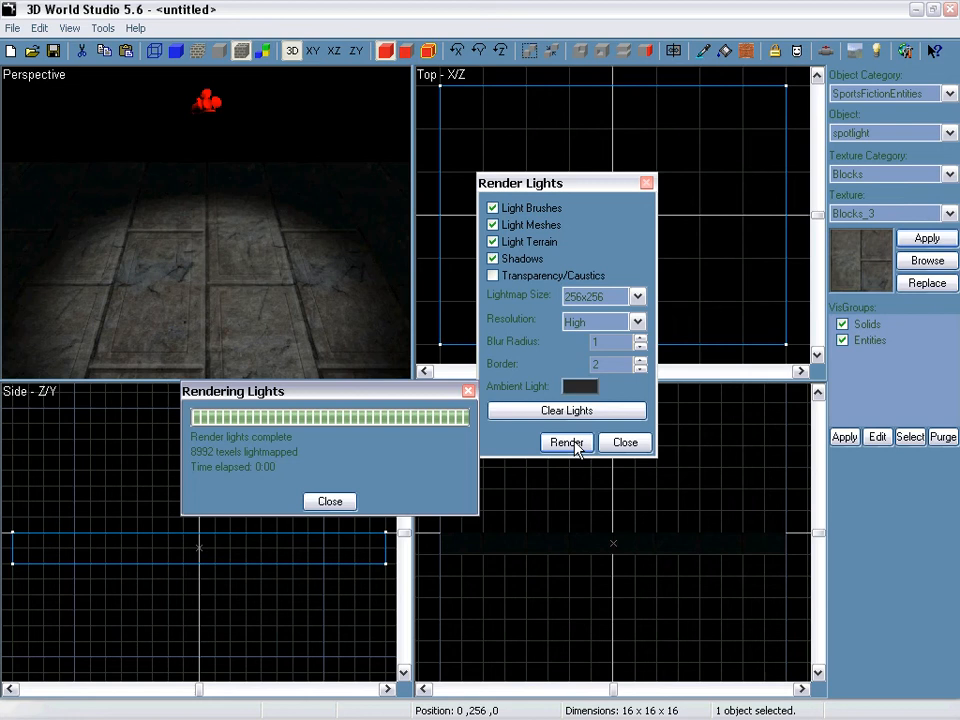
{"action": "left_click", "coordinate": [331, 506]}
{"action": "left_click", "coordinate": [624, 442]}
{"action": "right_click_drag", "start_coordinate": [207, 223], "coordinate": [207, 223]}
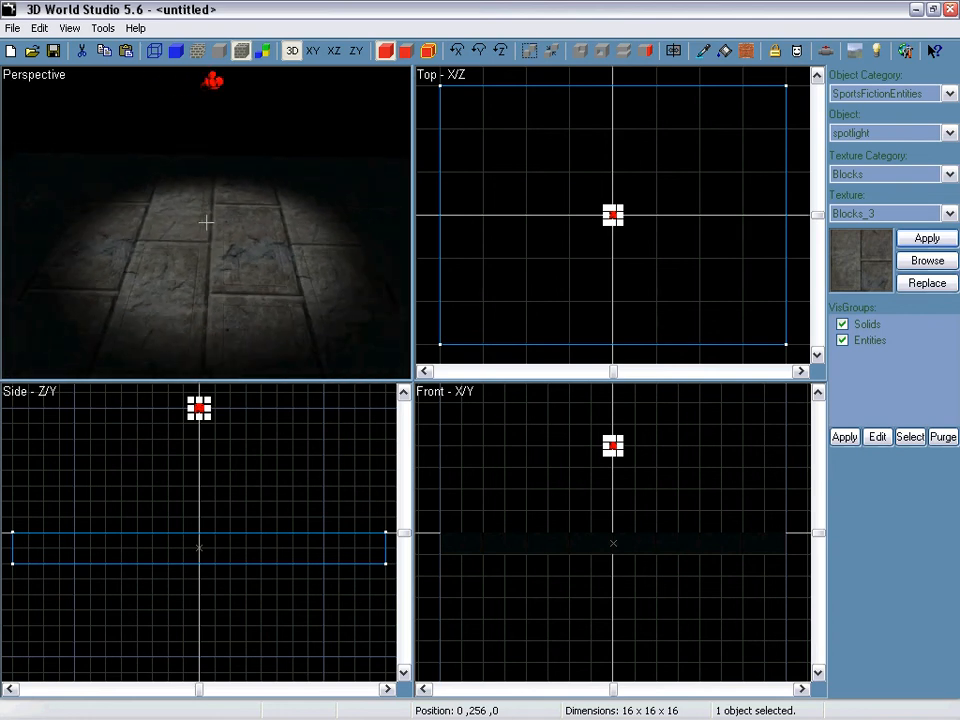
Step: Set the spotlight's angles to 75 0 0
{"action": "double_click", "coordinate": [212, 88]}
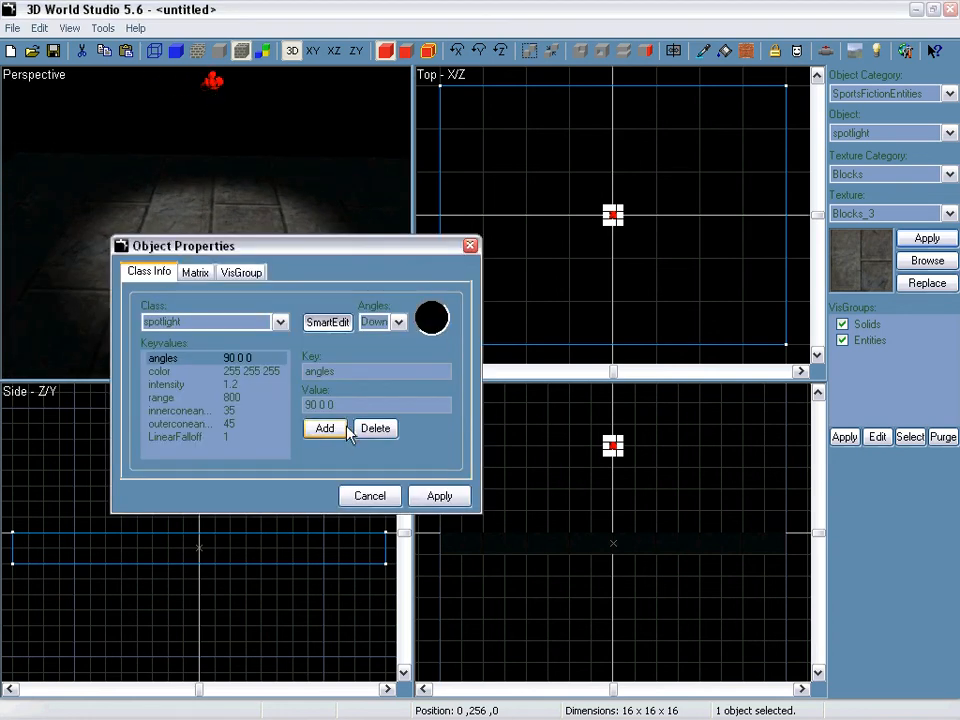
{"action": "left_click_drag", "start_coordinate": [317, 405], "coordinate": [292, 407]}
{"action": "type", "text": "4"}
{"action": "left_click", "coordinate": [421, 495]}
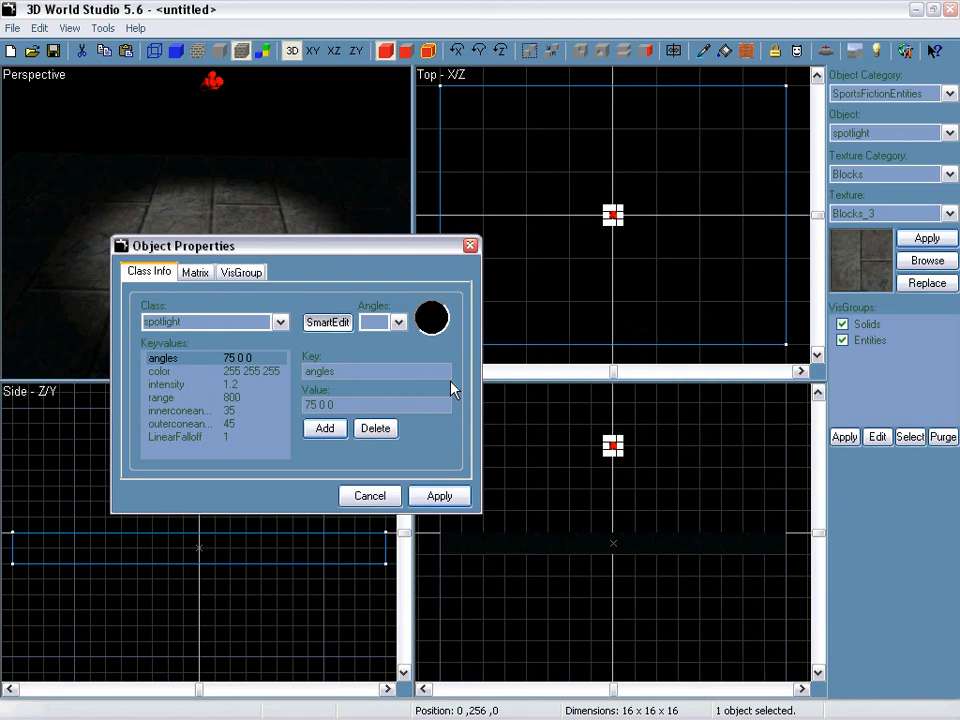
{"action": "left_click", "coordinate": [470, 246]}
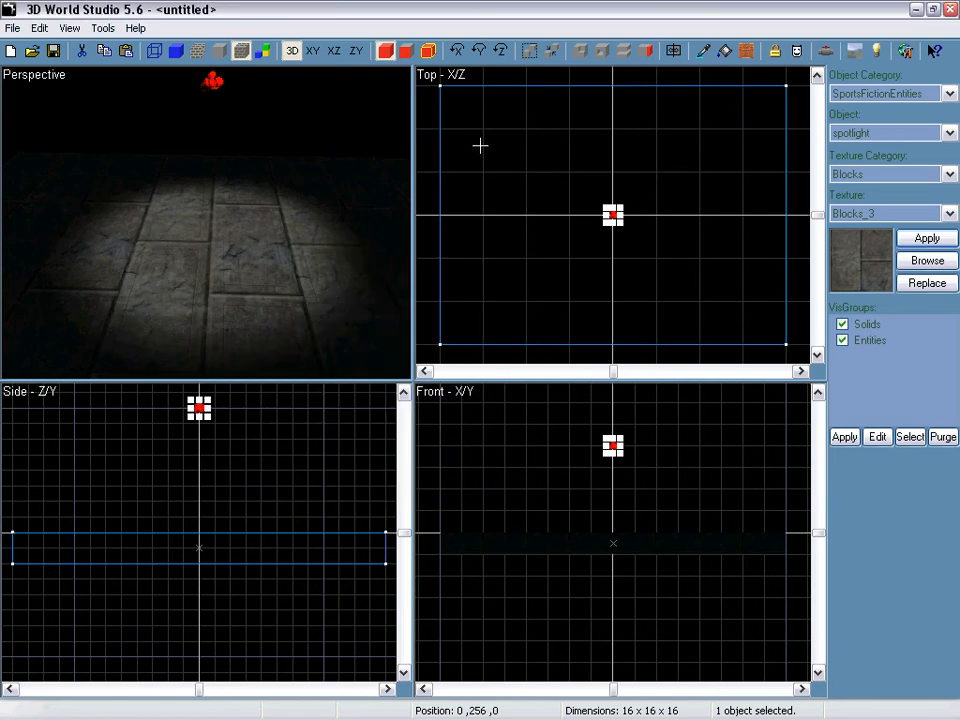
Step: Render the lights again at 256x256 with the tilted spotlight
{"action": "key", "text": "ctrl+l"}
{"action": "left_click", "coordinate": [568, 446]}
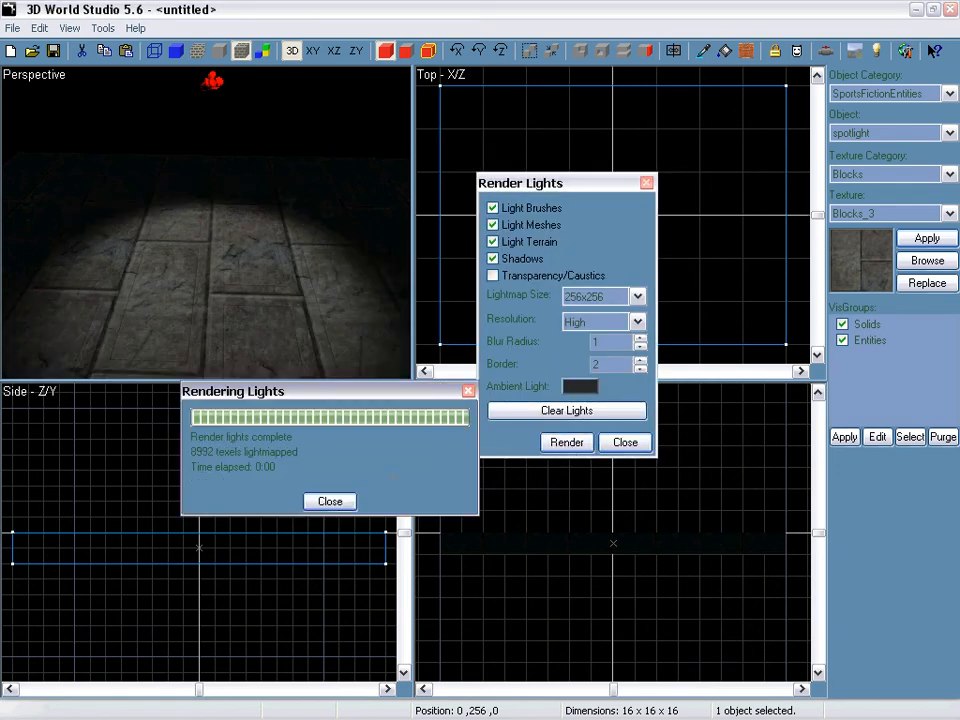
{"action": "left_click", "coordinate": [331, 500]}
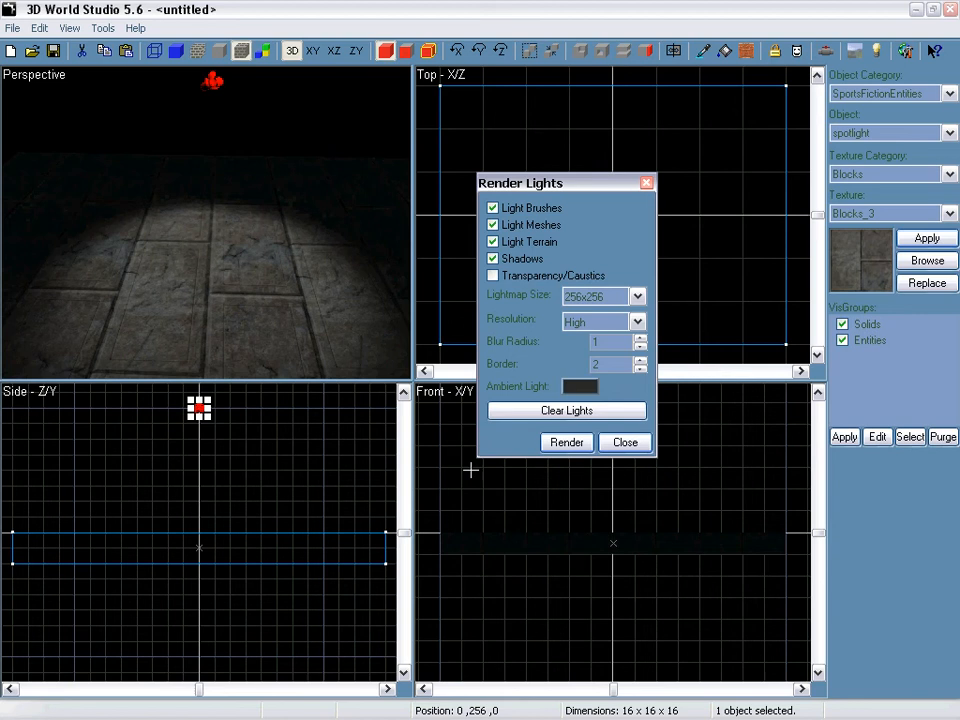
{"action": "left_click", "coordinate": [612, 442]}
Step: Examine the tilted spotlight's pool of light on the floor from the side in an enlarged perspective view
{"action": "right_click_drag", "start_coordinate": [330, 269], "coordinate": [206, 223]}
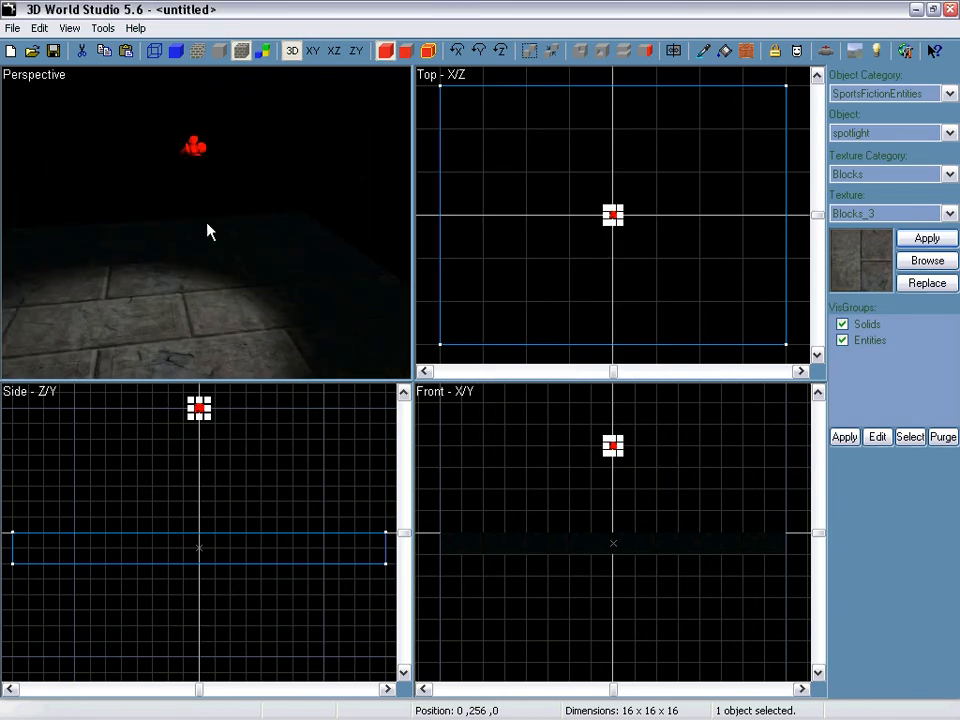
{"action": "key", "text": "shift+z"}
{"action": "key", "text": "s"}
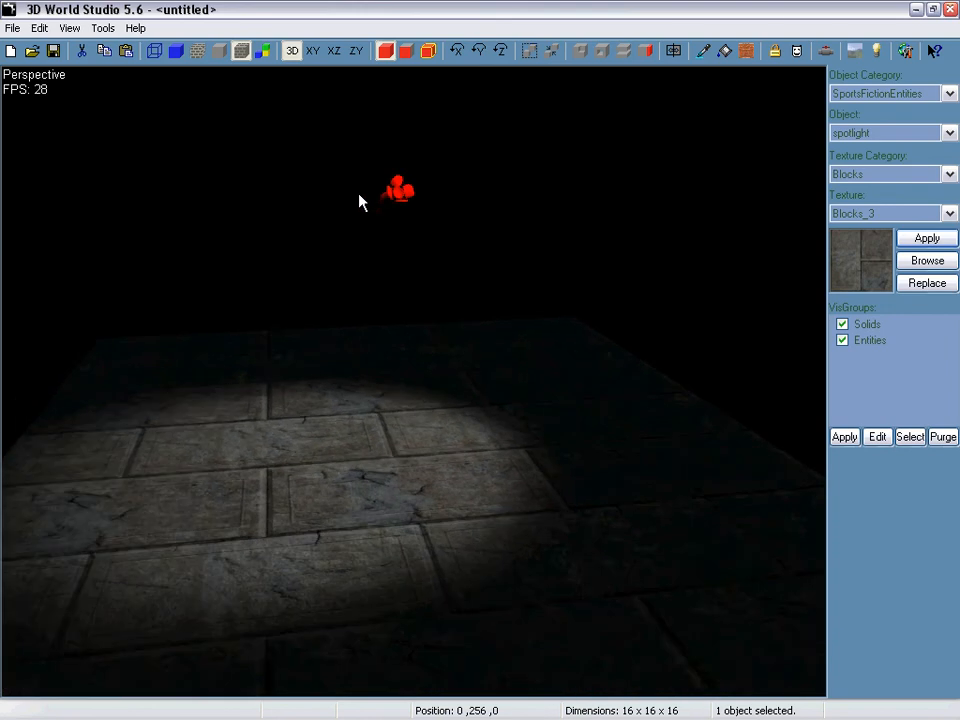
{"action": "key", "text": "a"}
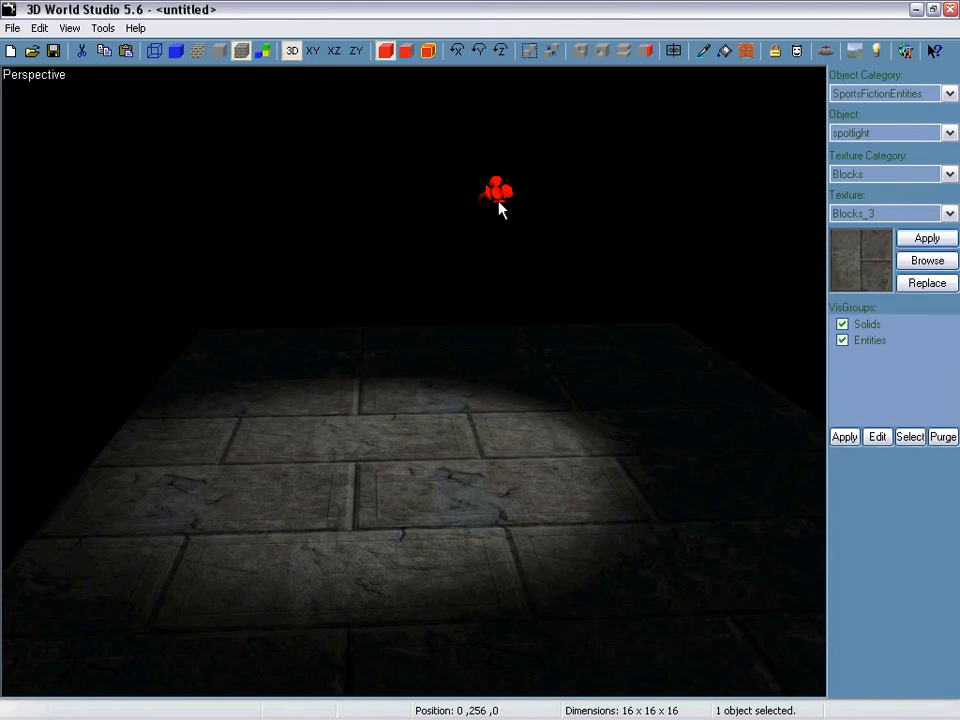
{"action": "key", "text": "shift+z"}
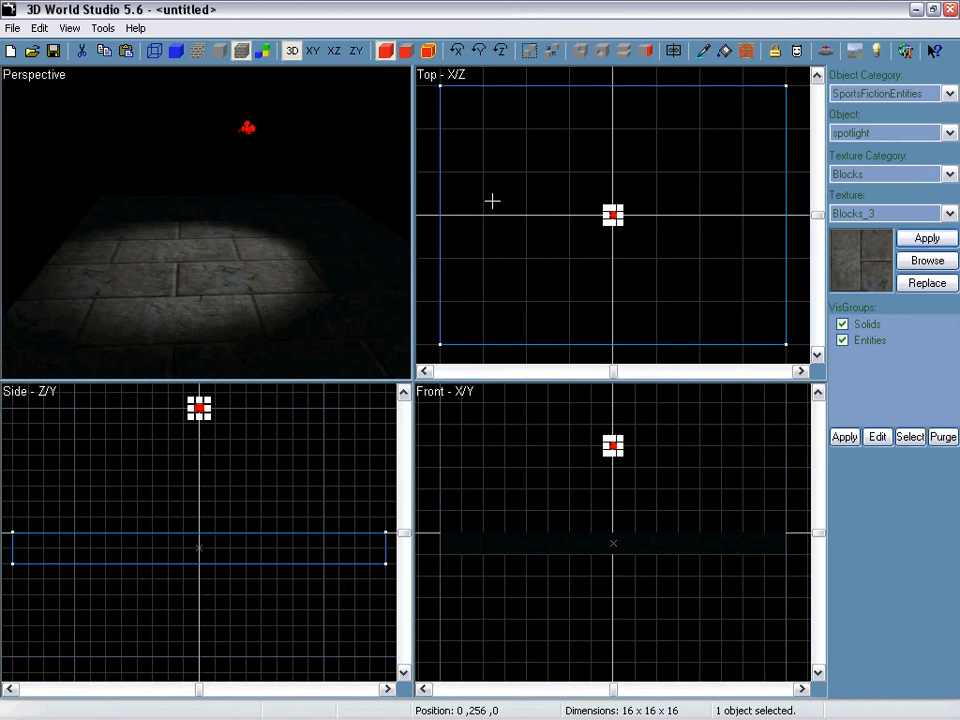
Step: Set the spotlight's angles to 90 0 0 so that it points straight down
{"action": "double_click", "coordinate": [257, 129]}
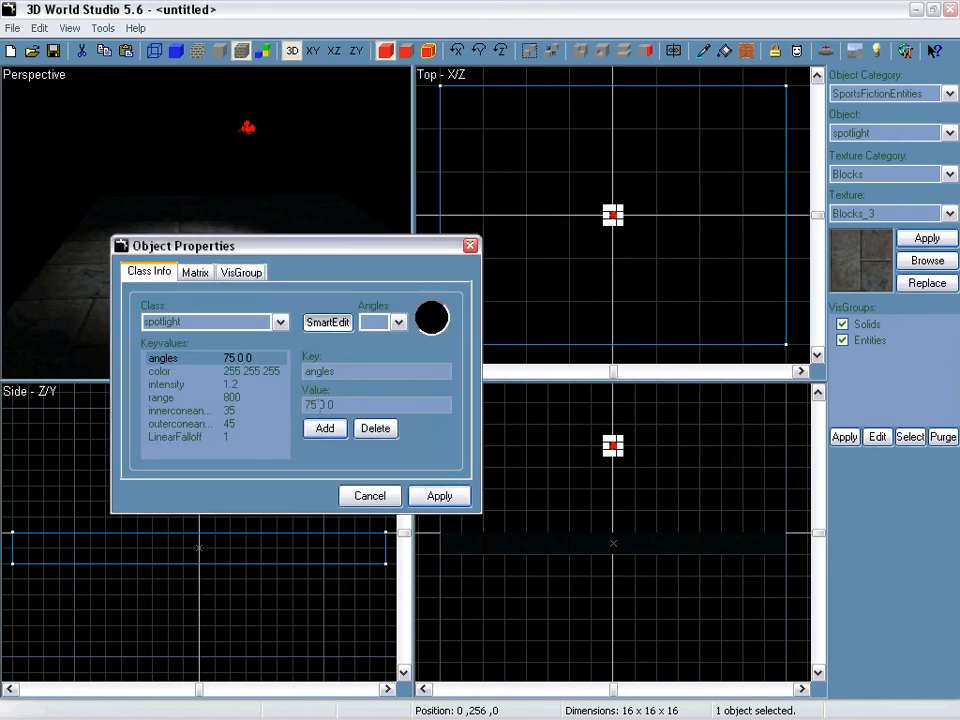
{"action": "type", "text": "90"}
{"action": "left_click", "coordinate": [430, 497]}
{"action": "left_click", "coordinate": [470, 246]}
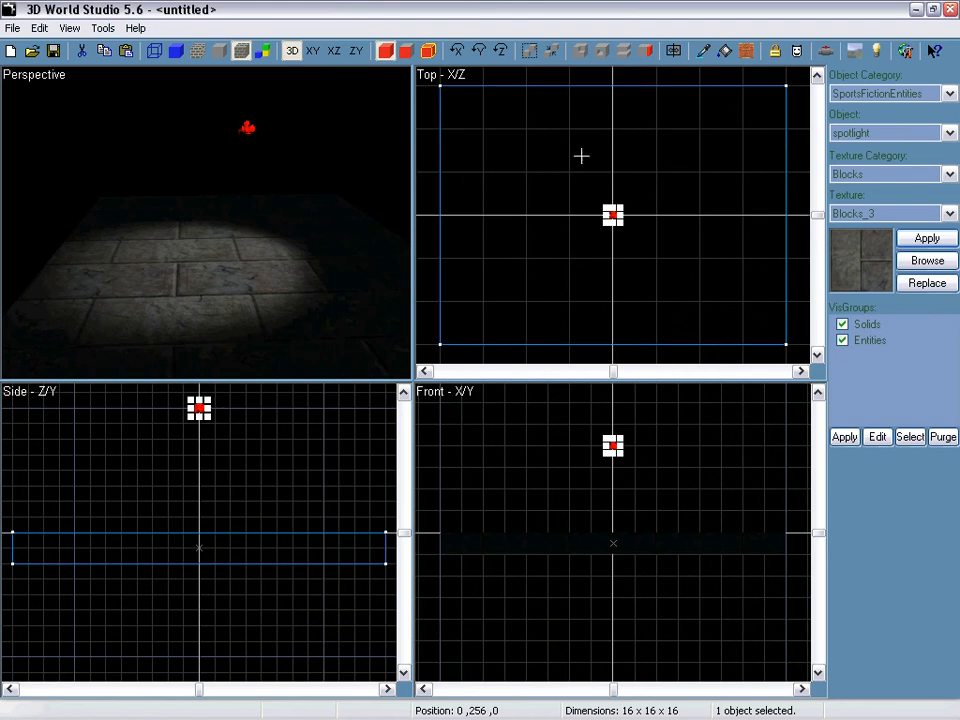
Step: Render the lights again at 256x256 with the spotlight pointing straight down
{"action": "key", "text": "ctrl+l"}
{"action": "left_click", "coordinate": [566, 442]}
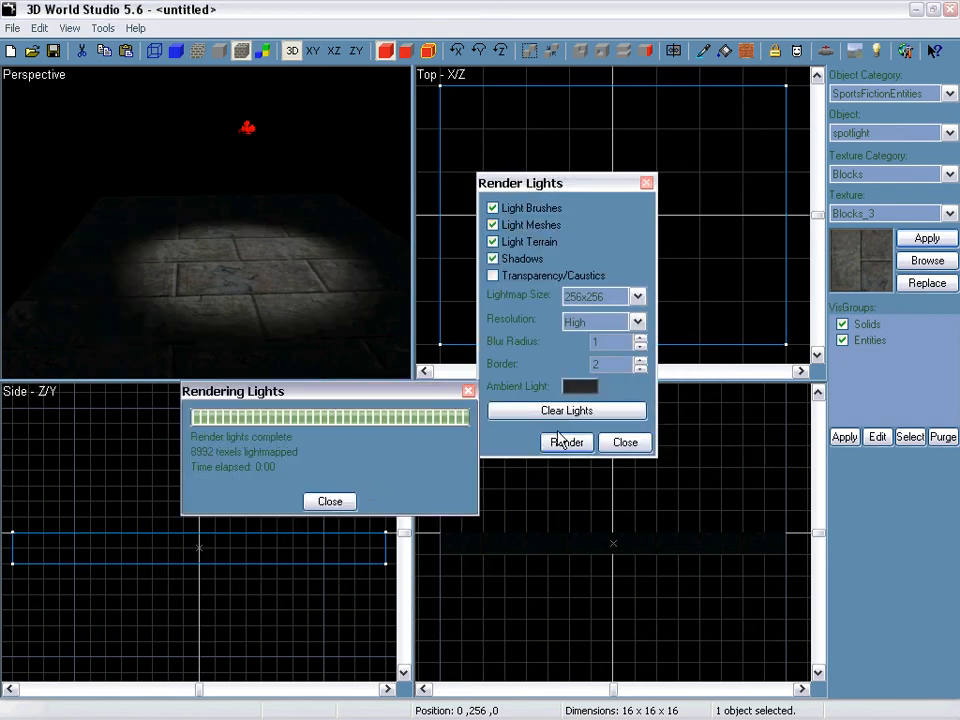
{"action": "left_click", "coordinate": [331, 502]}
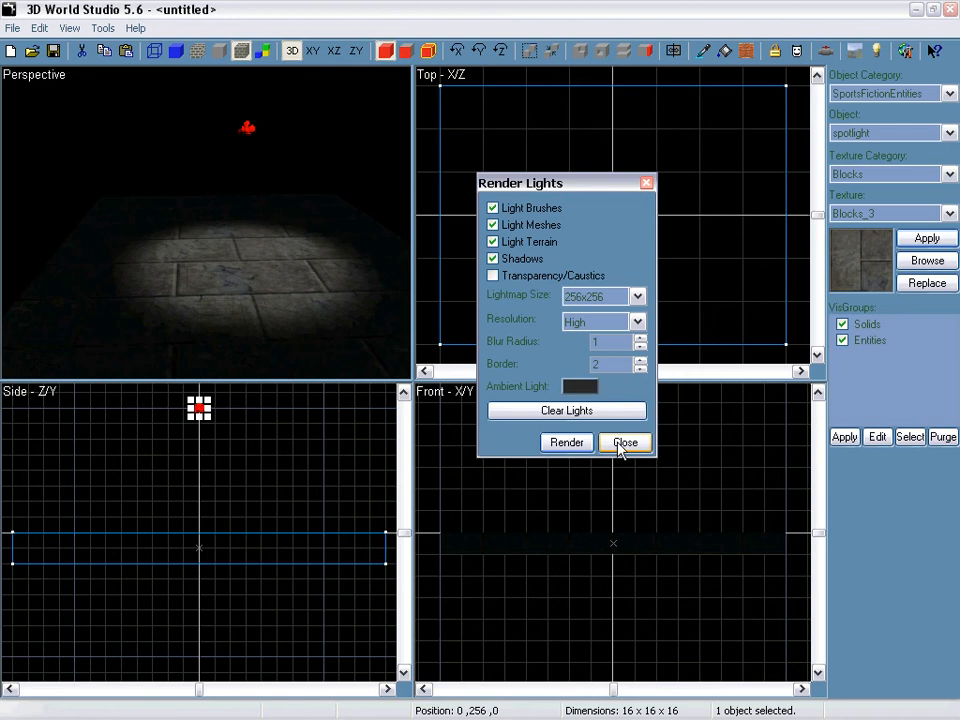
{"action": "left_click", "coordinate": [622, 444]}
{"action": "scroll", "coordinate": [645, 527], "scroll_direction": "up", "scroll_amount": 3}
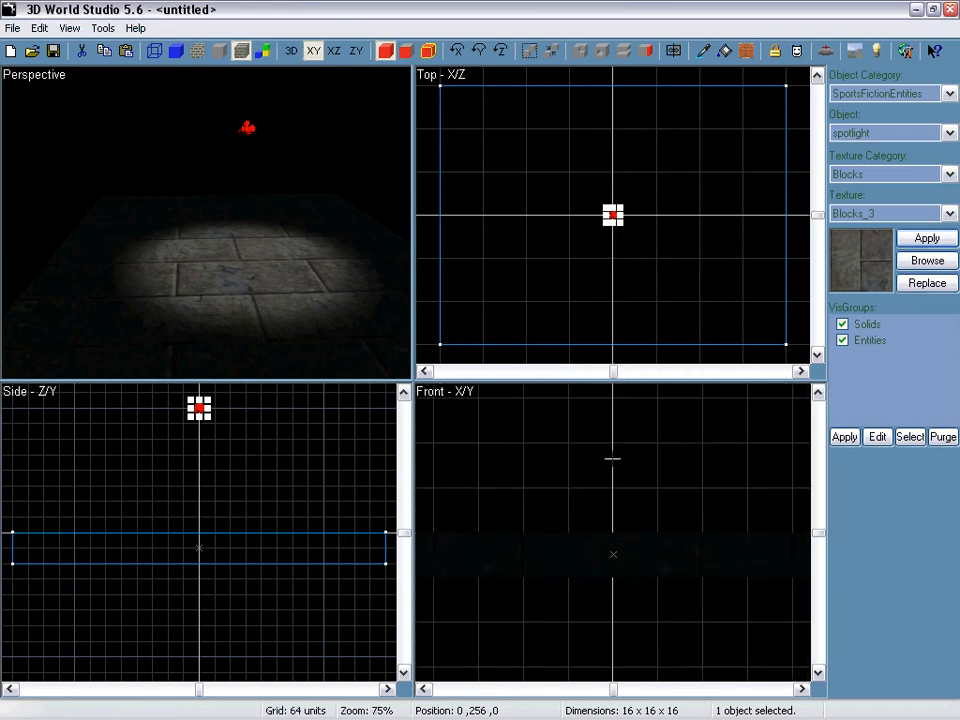
Step: Switch the front view to wireframe display
{"action": "scroll", "coordinate": [604, 454], "scroll_direction": "down", "scroll_amount": 1}
{"action": "left_click", "coordinate": [178, 52]}
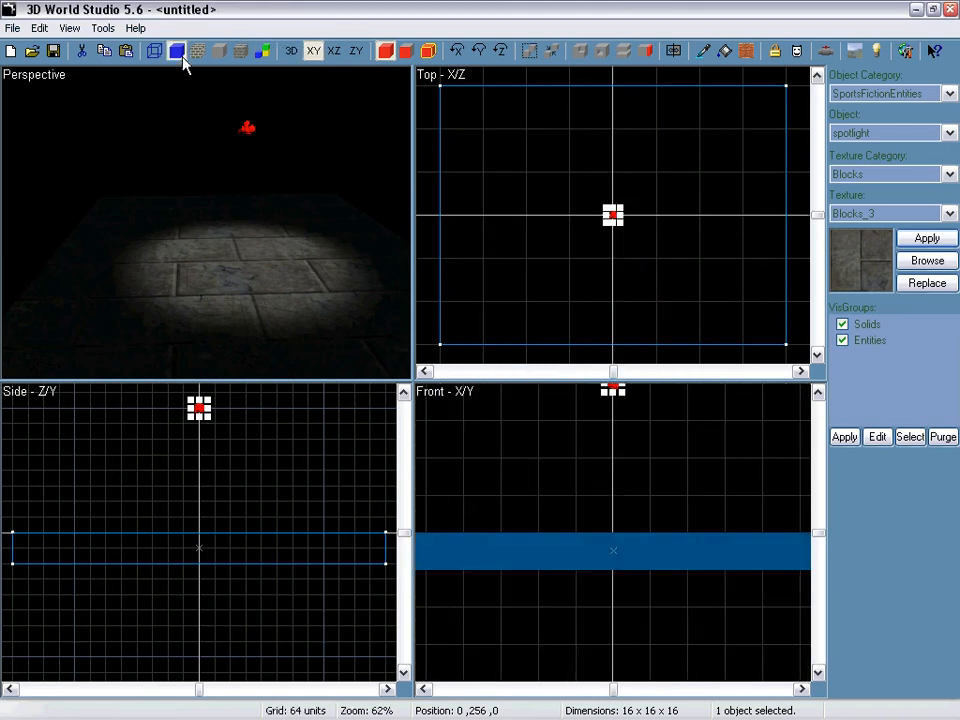
{"action": "left_click", "coordinate": [155, 51]}
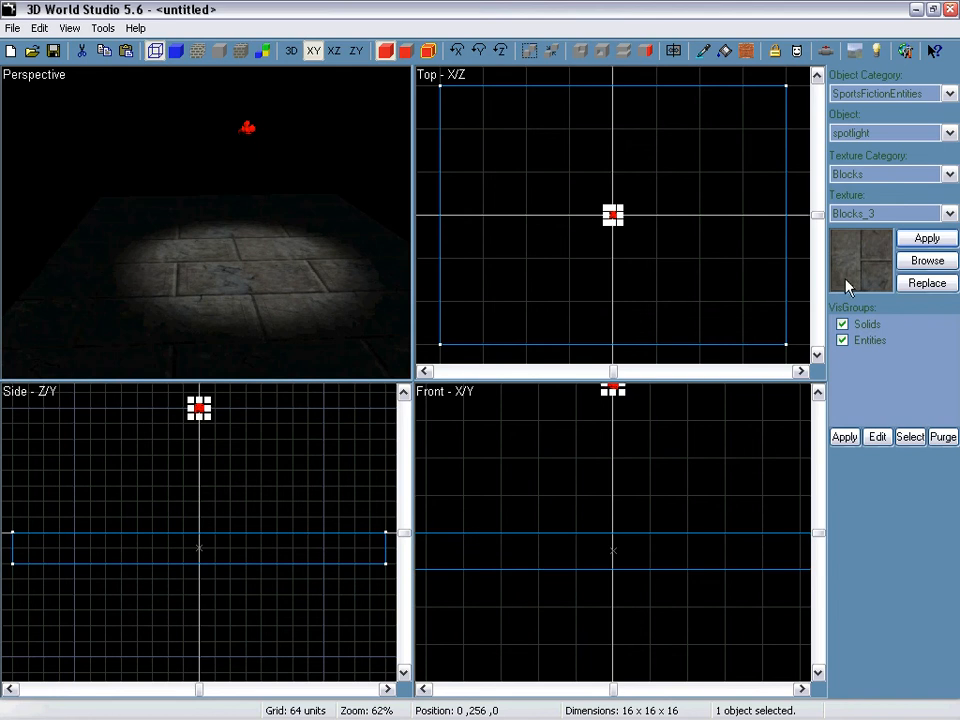
Step: Create a 12-sided cone solid with a 256 x 256 base centred on the spotlight in the top view
{"action": "left_click", "coordinate": [862, 97]}
{"action": "left_click", "coordinate": [849, 107]}
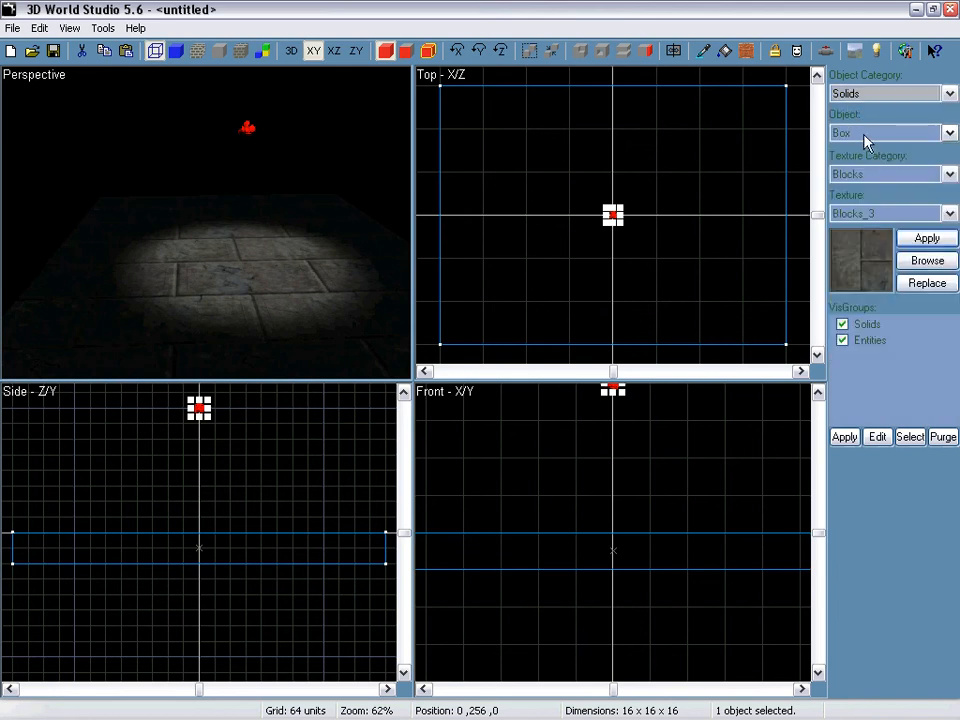
{"action": "left_click", "coordinate": [866, 141]}
{"action": "left_click", "coordinate": [852, 187]}
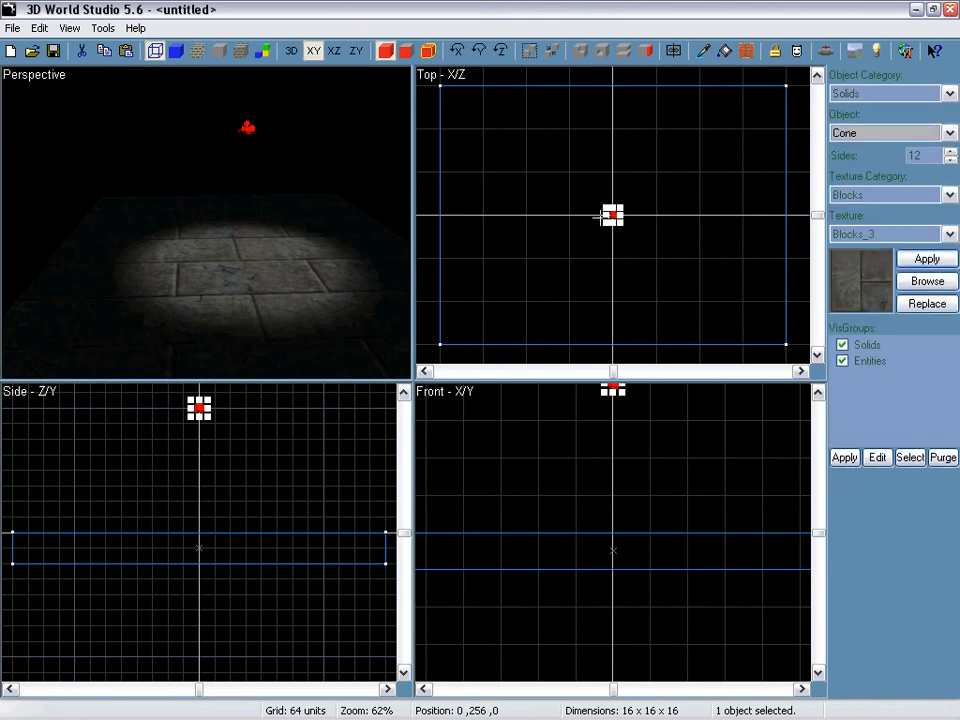
{"action": "scroll", "coordinate": [568, 174], "scroll_direction": "down", "scroll_amount": 2}
{"action": "left_click_drag", "start_coordinate": [568, 174], "coordinate": [641, 246]}
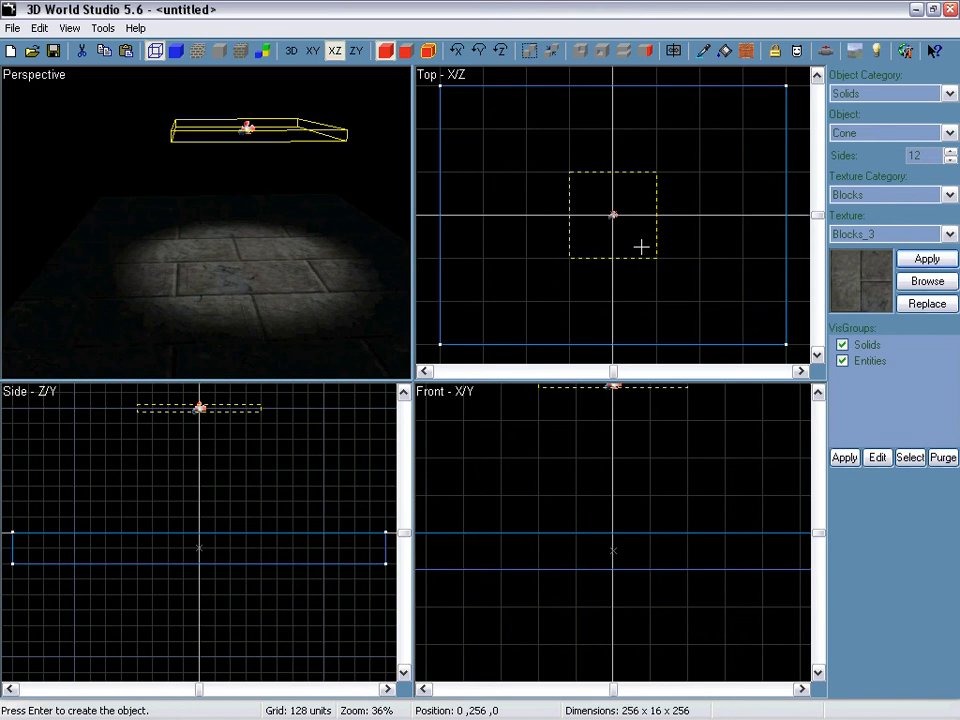
{"action": "key", "text": "Return"}
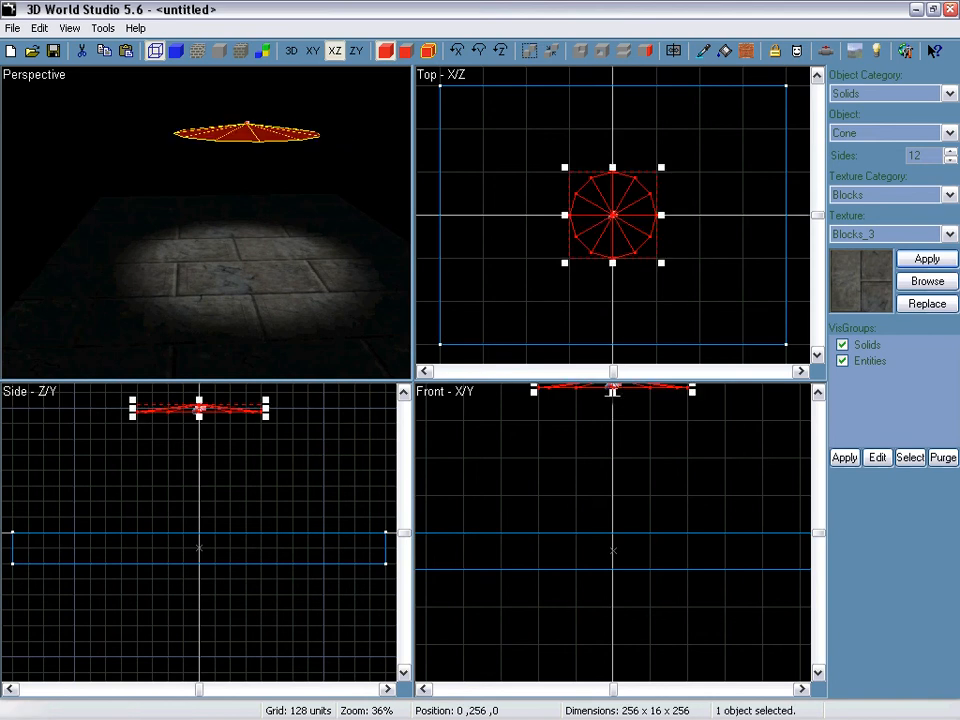
Step: Stretch the cone down to the floor and lower its tip below the spotlight, giving it a height of 224 units
{"action": "left_click_drag", "start_coordinate": [612, 390], "coordinate": [608, 502]}
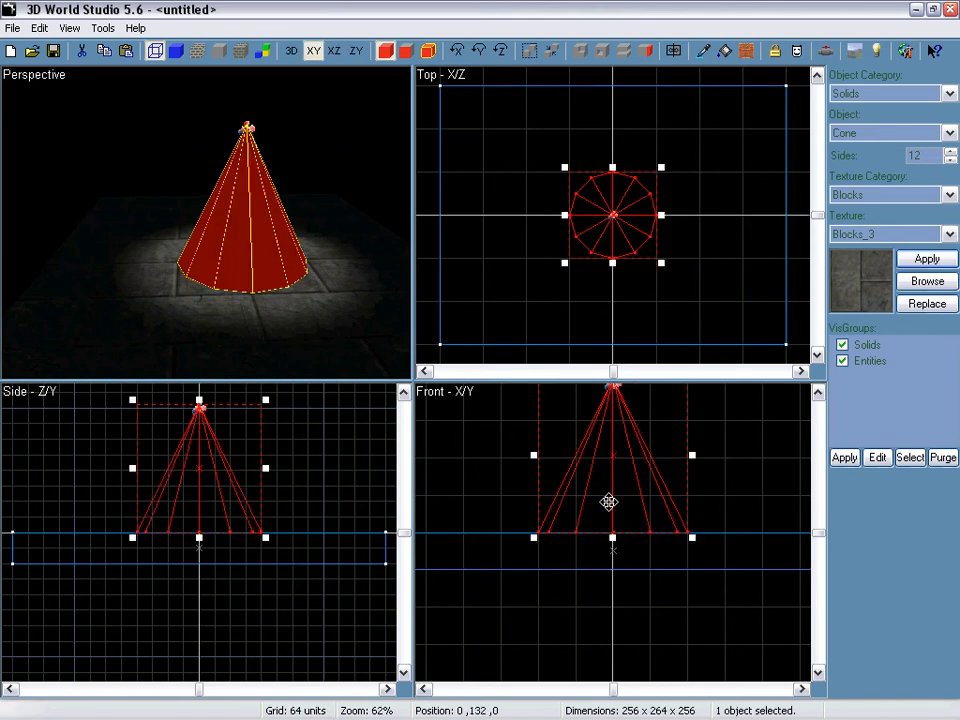
{"action": "scroll", "coordinate": [612, 422], "scroll_direction": "down", "scroll_amount": 1}
{"action": "left_click_drag", "start_coordinate": [612, 420], "coordinate": [611, 440]}
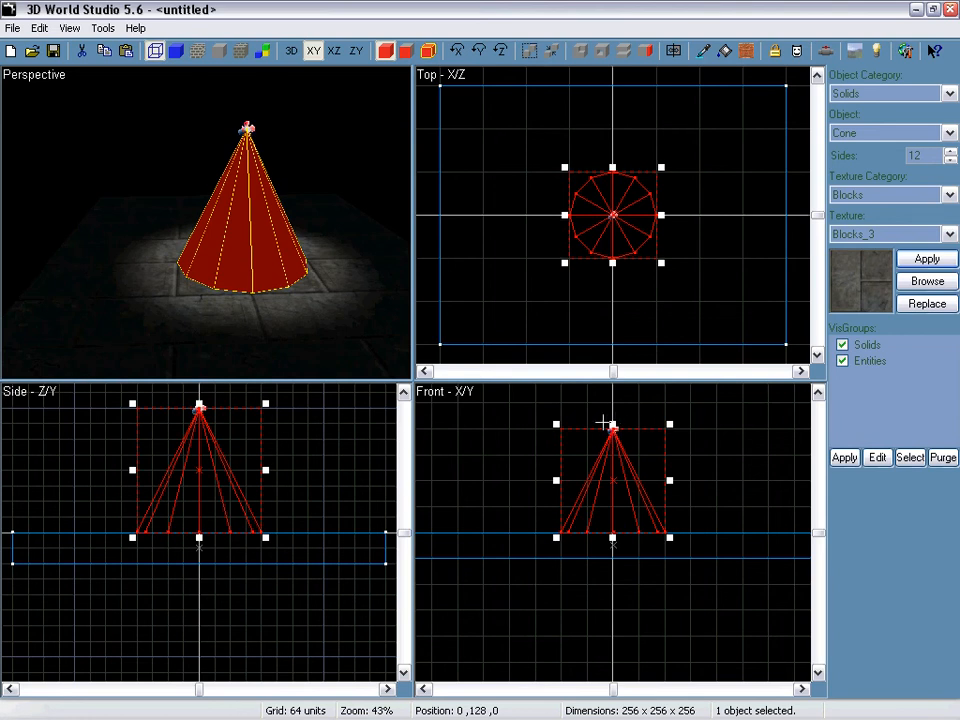
{"action": "key", "text": "bracketleft"}
{"action": "left_click_drag", "start_coordinate": [611, 422], "coordinate": [611, 437]}
Step: Examine the cone and the lit floor around it in an enlarged perspective view
{"action": "left_click", "coordinate": [318, 293]}
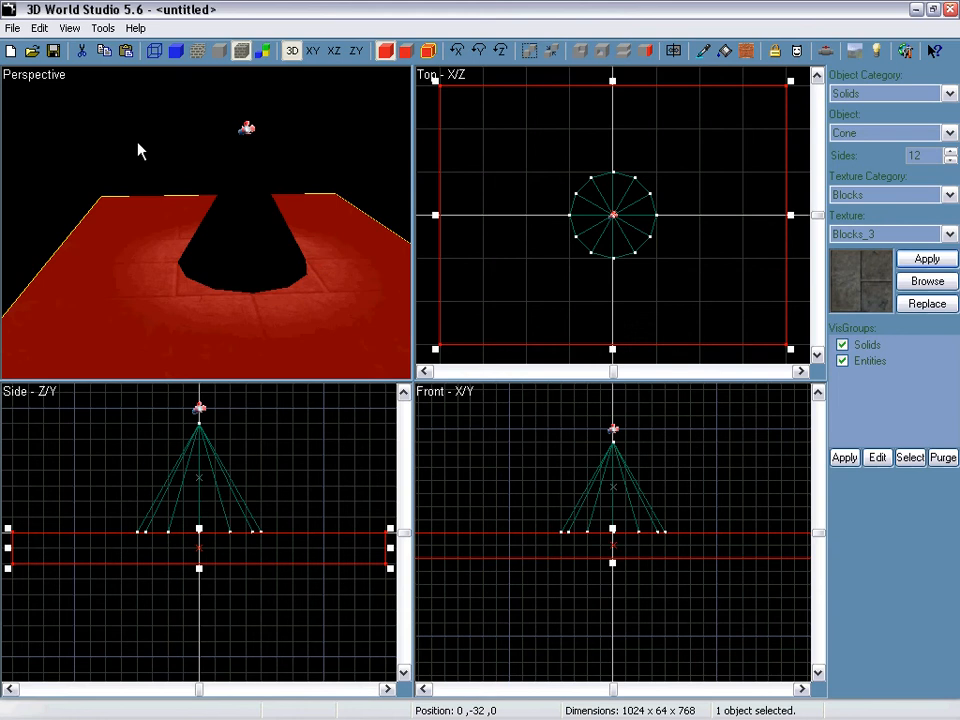
{"action": "right_click_drag", "start_coordinate": [138, 142], "coordinate": [413, 381]}
{"action": "key", "text": "Tab"}
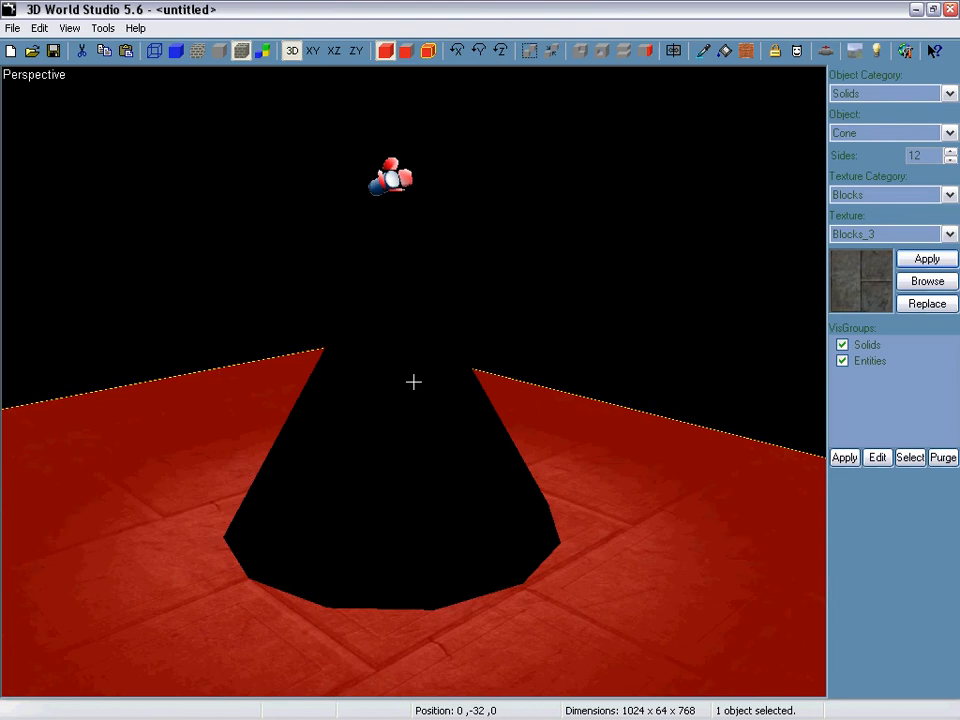
{"action": "left_click", "coordinate": [283, 313]}
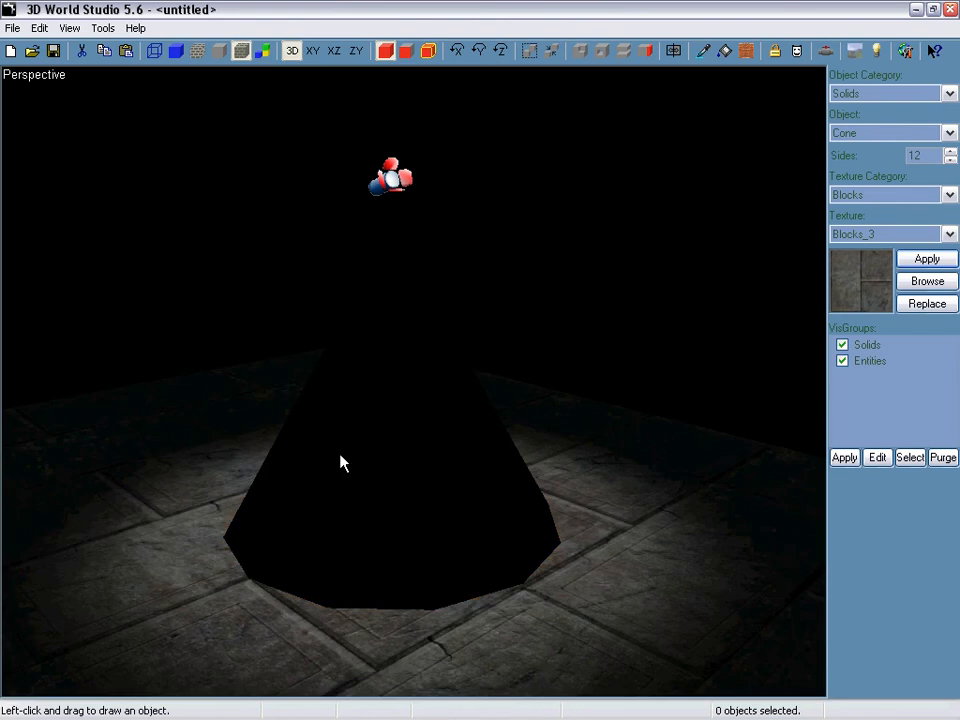
{"action": "key", "text": "Tab"}
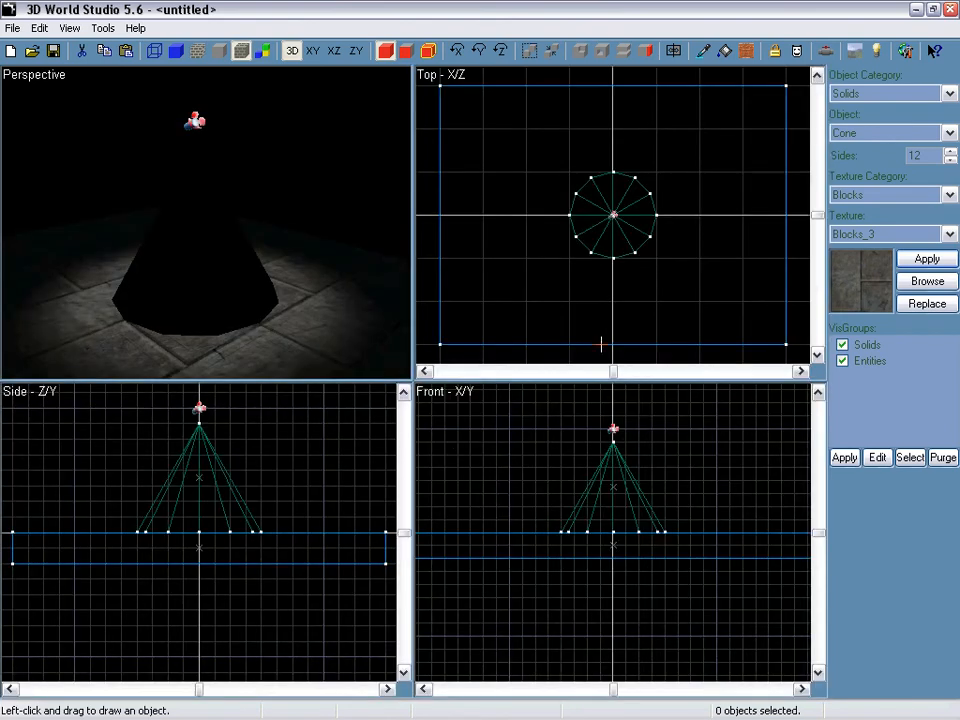
Step: Widen the cone's base to 384 x 384 units, keeping it centred under the spotlight
{"action": "left_click", "coordinate": [179, 333]}
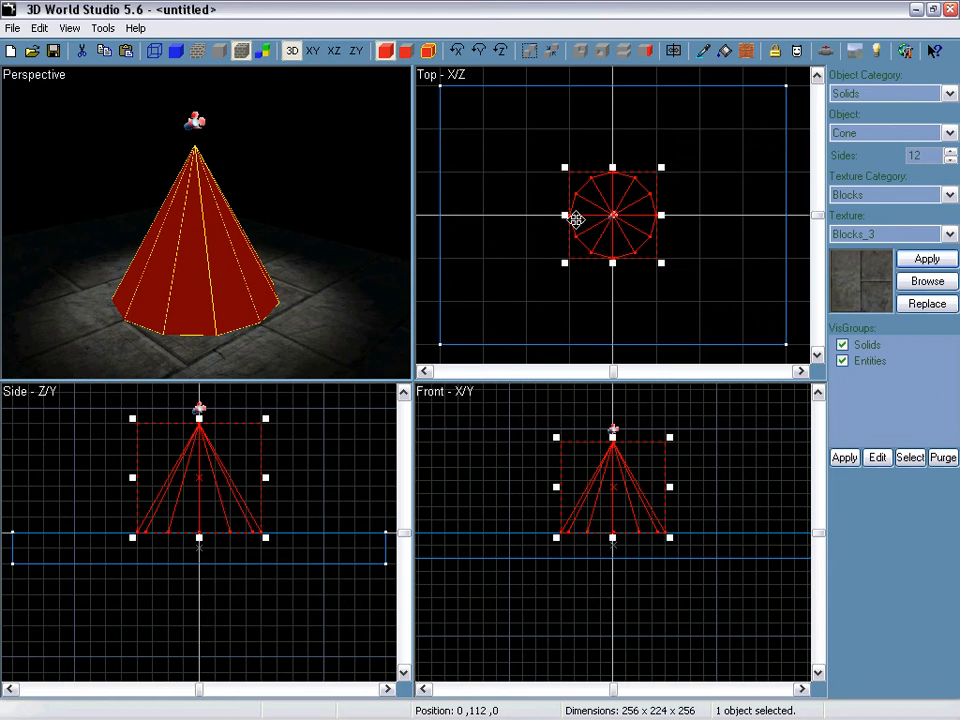
{"action": "left_click_drag", "start_coordinate": [566, 215], "coordinate": [544, 215]}
{"action": "left_click_drag", "start_coordinate": [603, 263], "coordinate": [603, 285]}
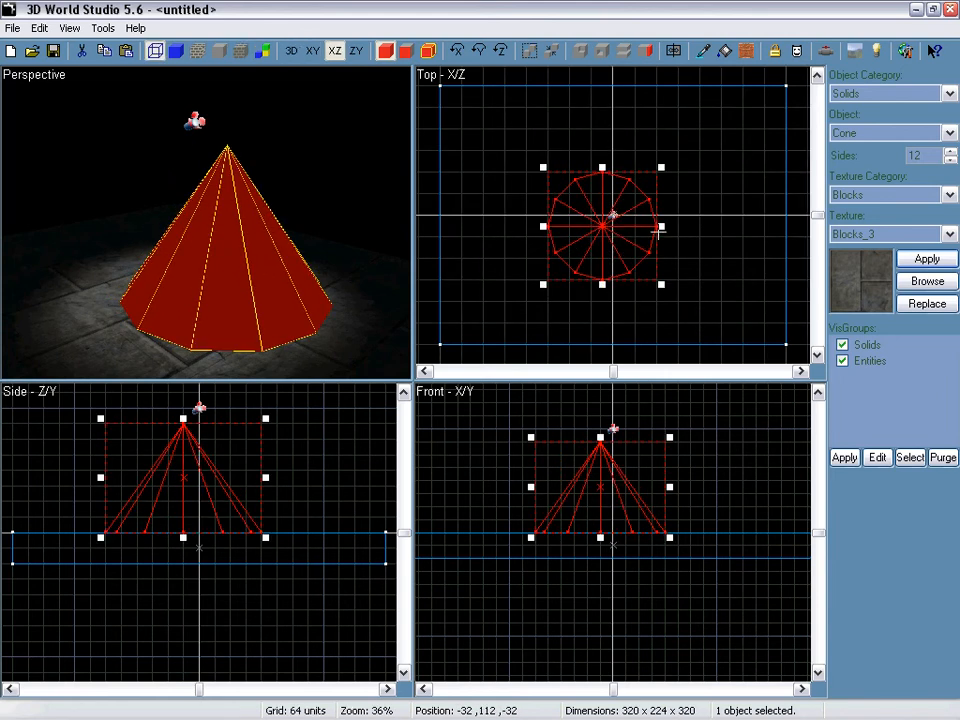
{"action": "left_click_drag", "start_coordinate": [660, 226], "coordinate": [682, 226]}
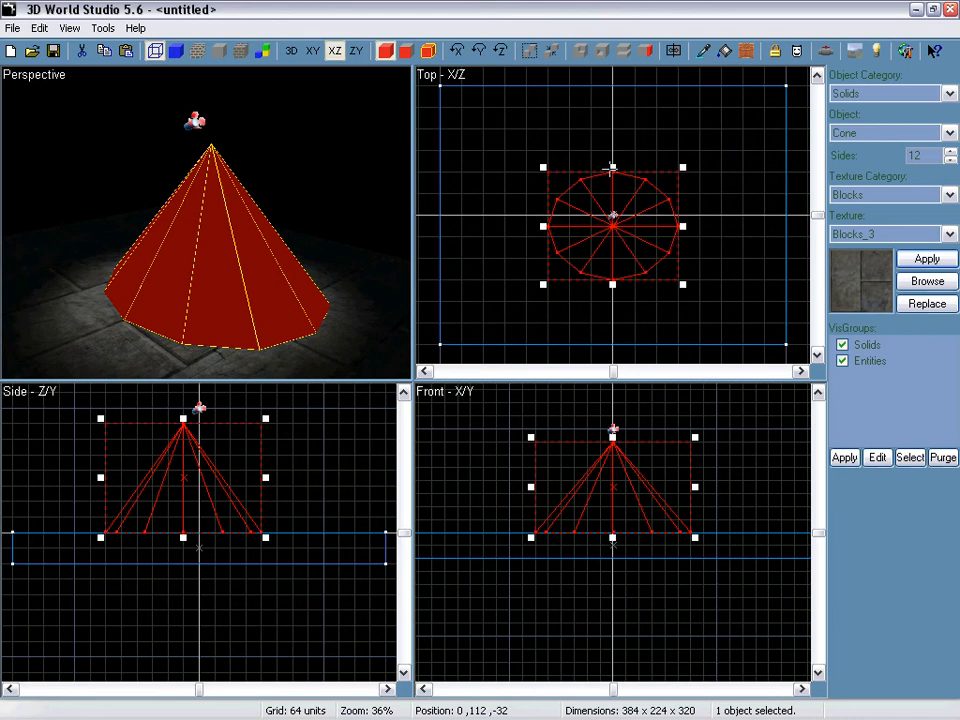
{"action": "left_click_drag", "start_coordinate": [613, 170], "coordinate": [613, 154]}
Step: Show the perspective view textured without lightmaps and lengthen the floor slab to 1536 units along X
{"action": "scroll", "coordinate": [647, 216], "scroll_direction": "down", "scroll_amount": 2}
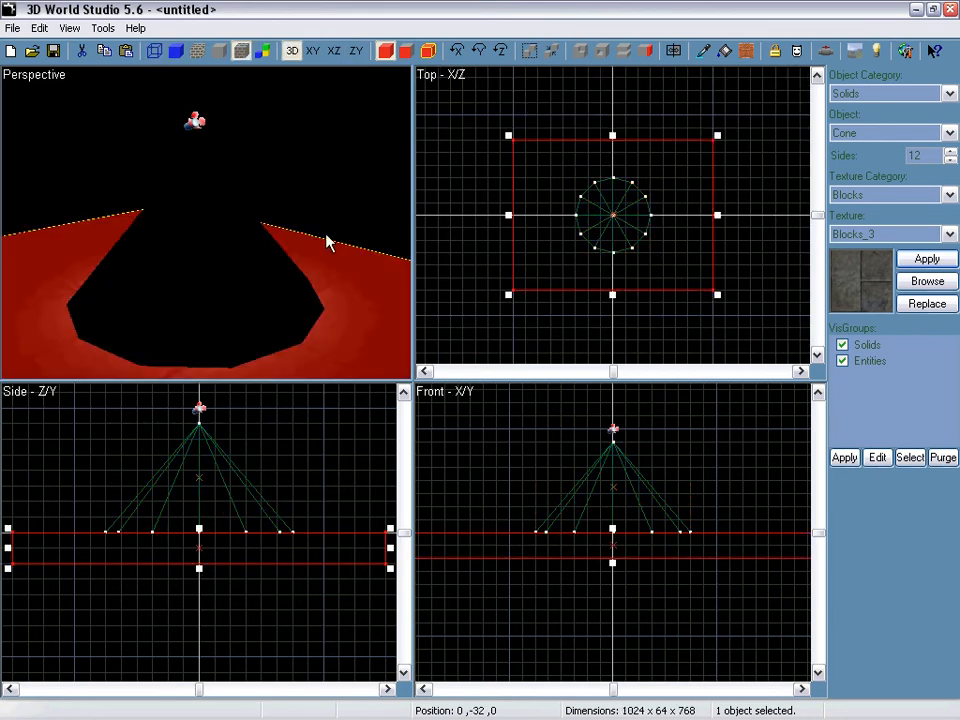
{"action": "right_click_drag", "start_coordinate": [326, 242], "coordinate": [221, 126]}
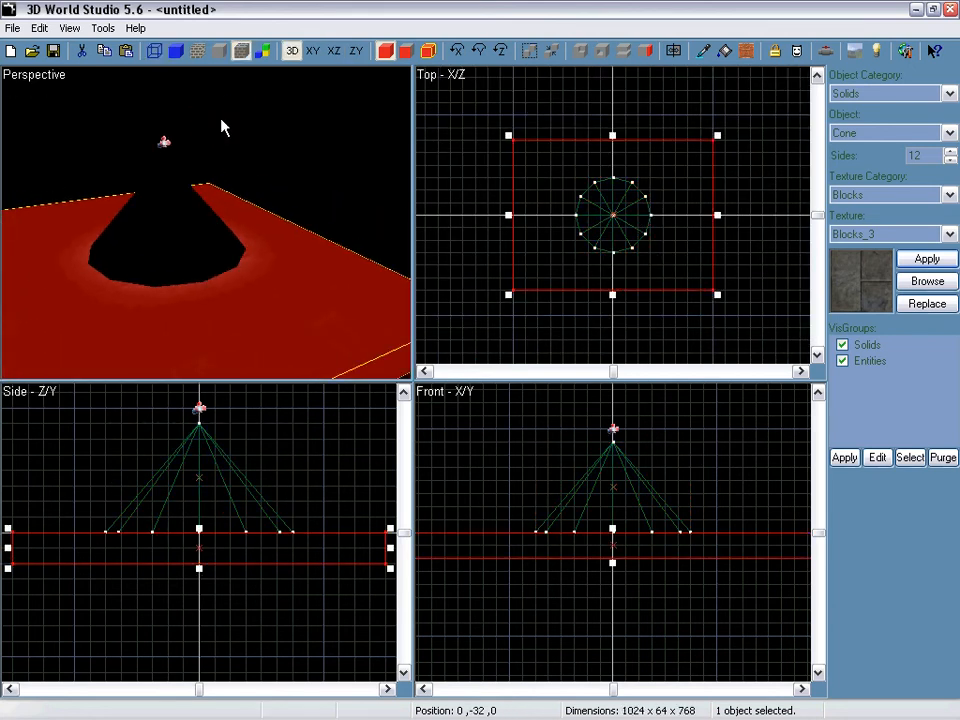
{"action": "left_click", "coordinate": [198, 50]}
{"action": "scroll", "coordinate": [698, 233], "scroll_direction": "down", "scroll_amount": 1}
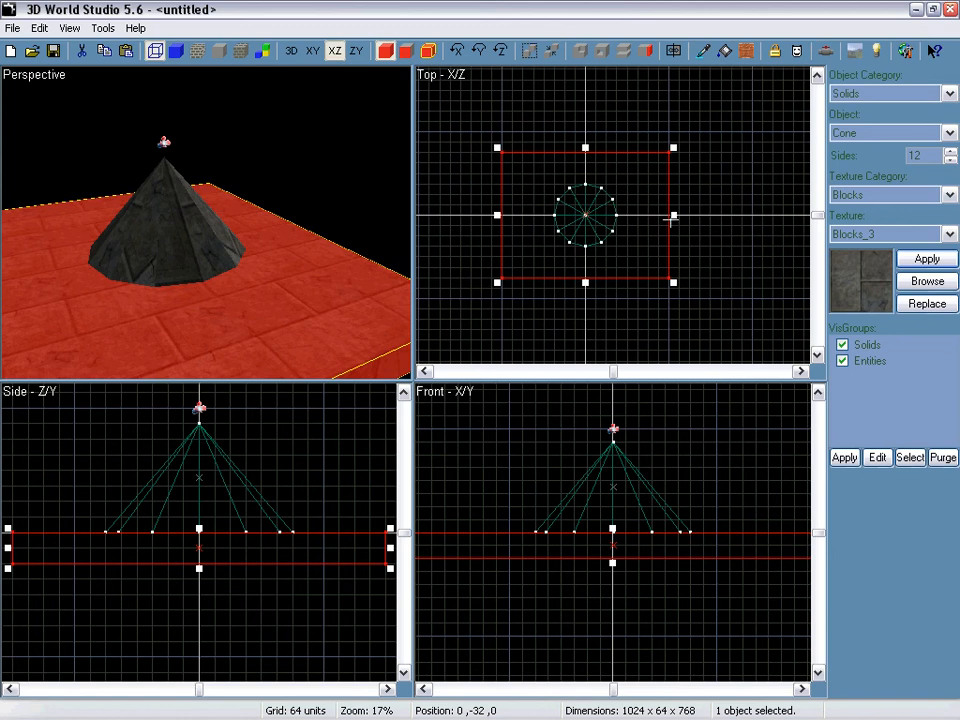
{"action": "left_click_drag", "start_coordinate": [671, 213], "coordinate": [757, 214]}
{"action": "left_click", "coordinate": [750, 212]}
{"action": "left_click", "coordinate": [392, 279]}
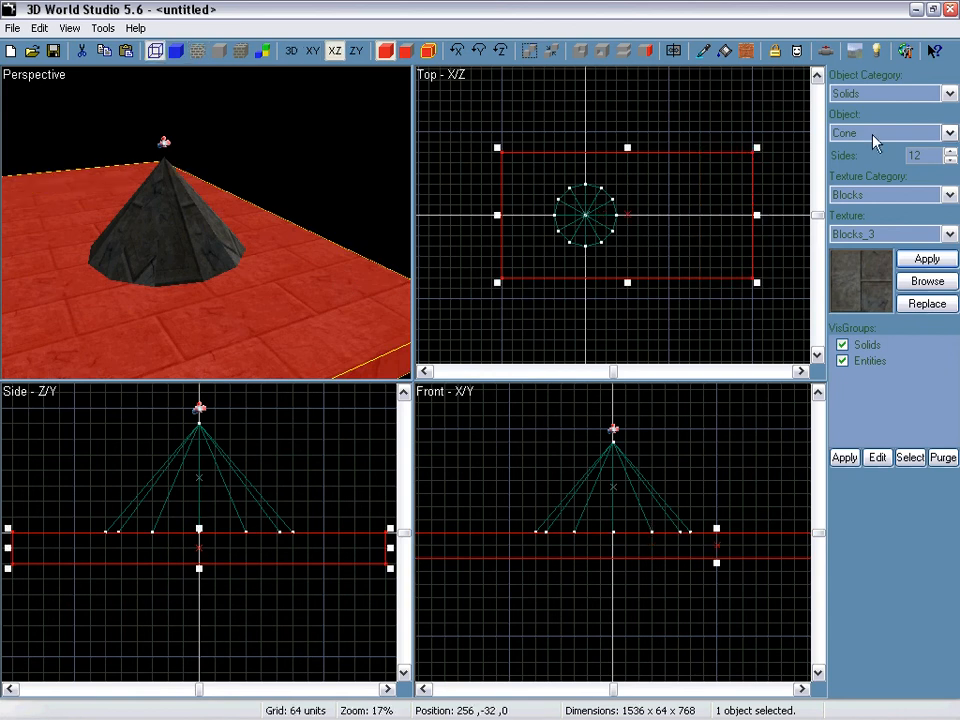
Step: Place a sunlight entity from SportsFictionEntities just beyond the floor's short edge at -576, 0, 0
{"action": "left_click", "coordinate": [868, 100]}
{"action": "left_click", "coordinate": [868, 102]}
{"action": "left_click", "coordinate": [870, 133]}
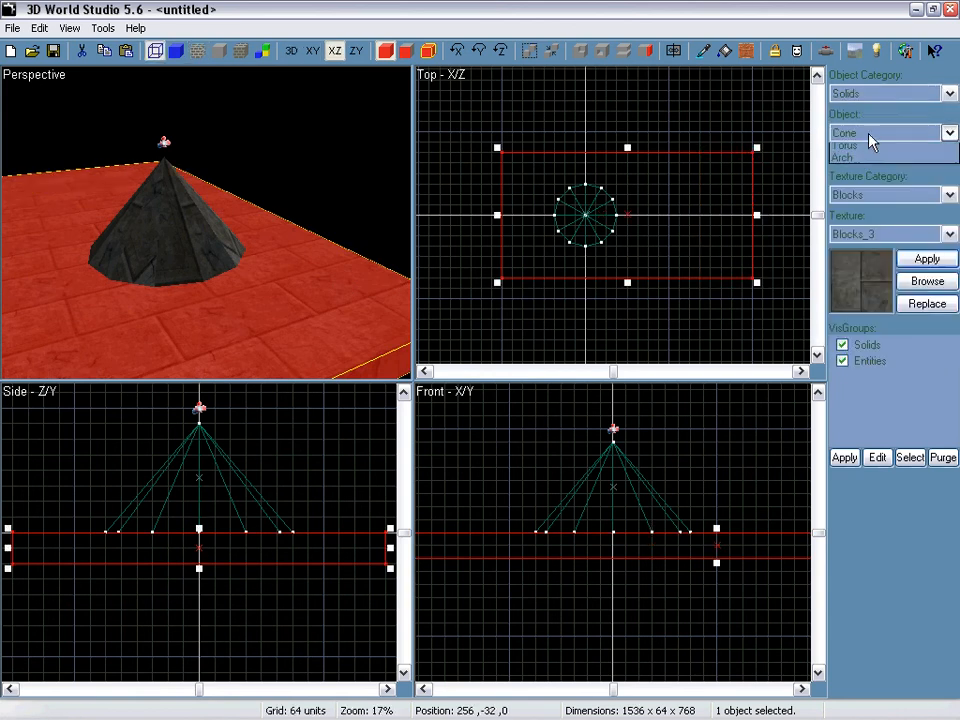
{"action": "left_click", "coordinate": [863, 129]}
{"action": "left_click", "coordinate": [848, 95]}
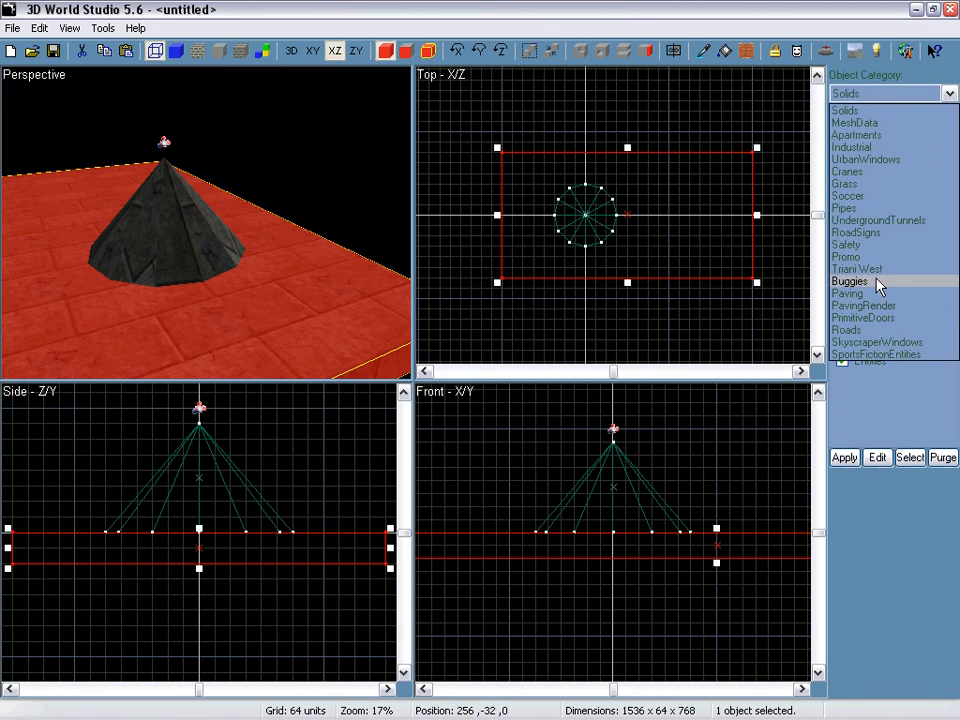
{"action": "left_click", "coordinate": [842, 355]}
{"action": "left_click", "coordinate": [858, 140]}
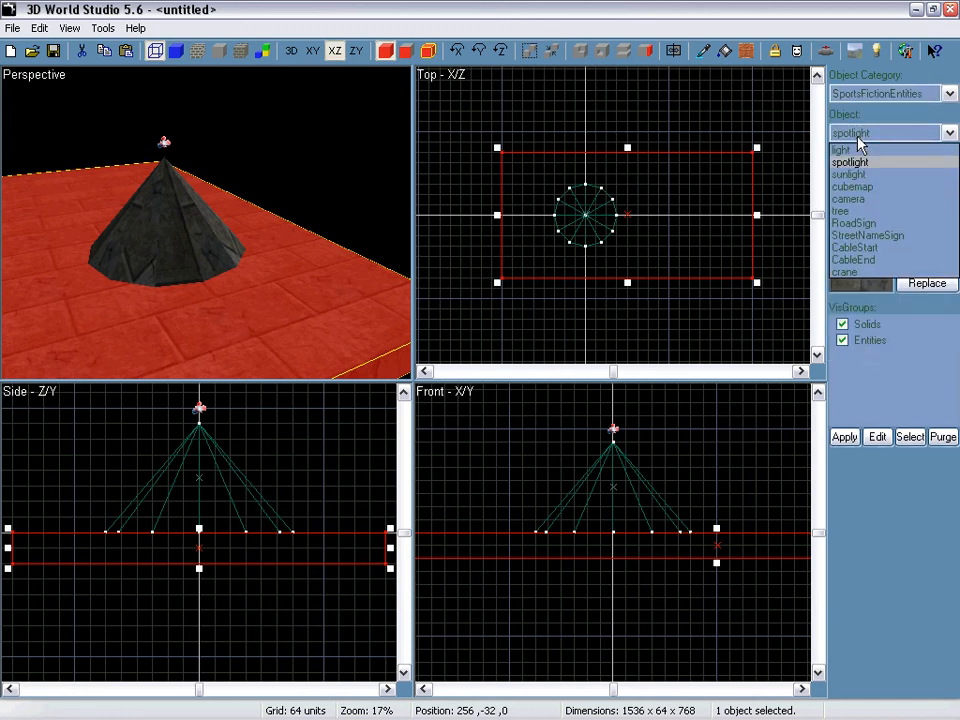
{"action": "left_click", "coordinate": [866, 173]}
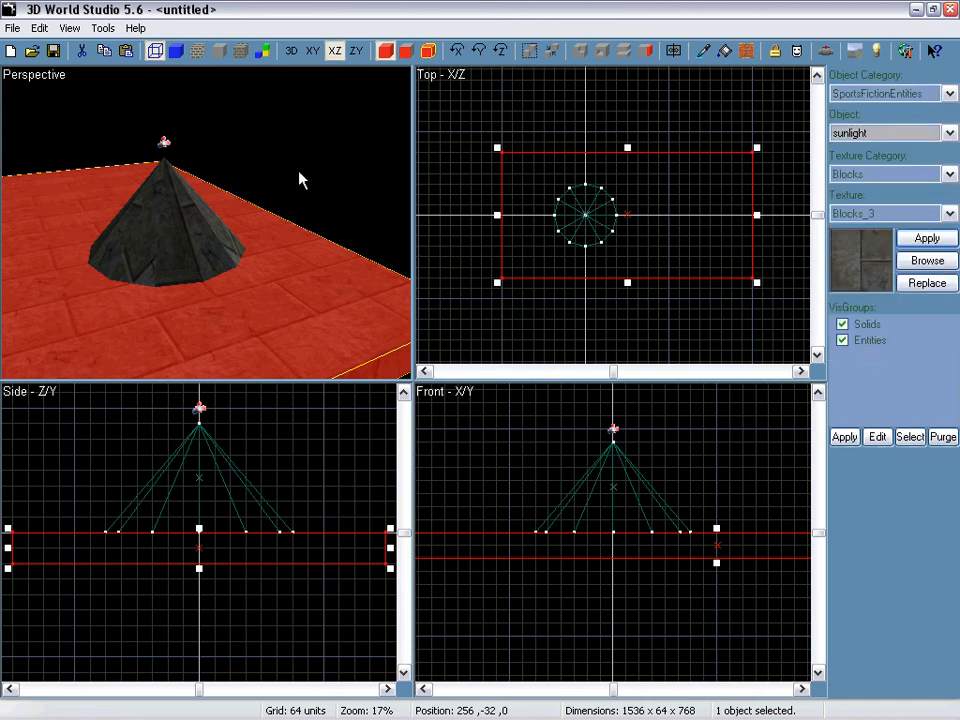
{"action": "left_click", "coordinate": [481, 218]}
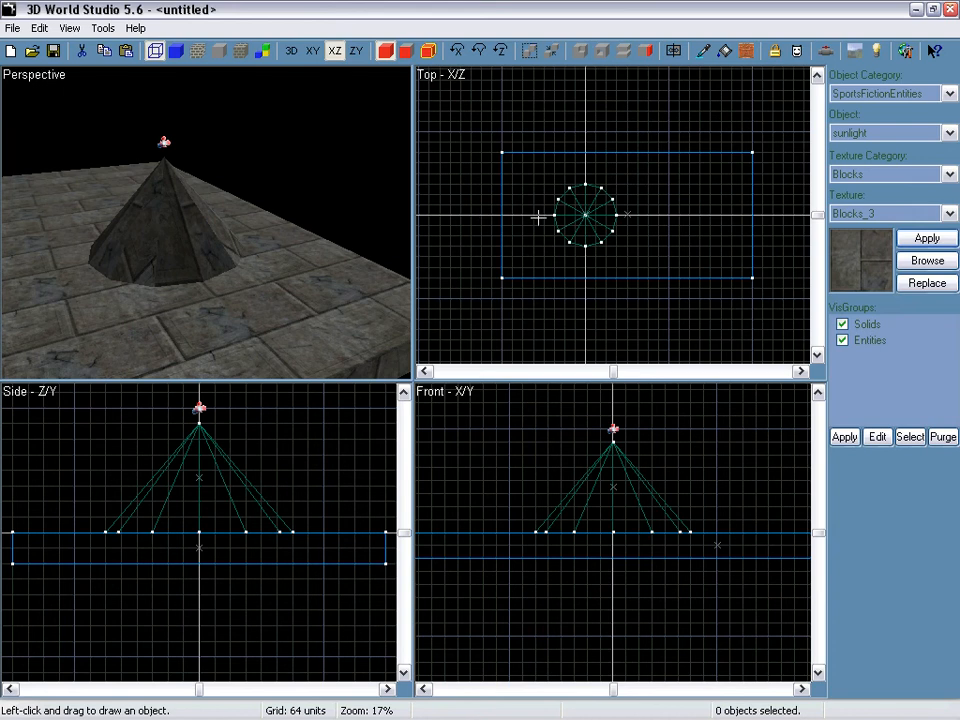
{"action": "left_click", "coordinate": [491, 214]}
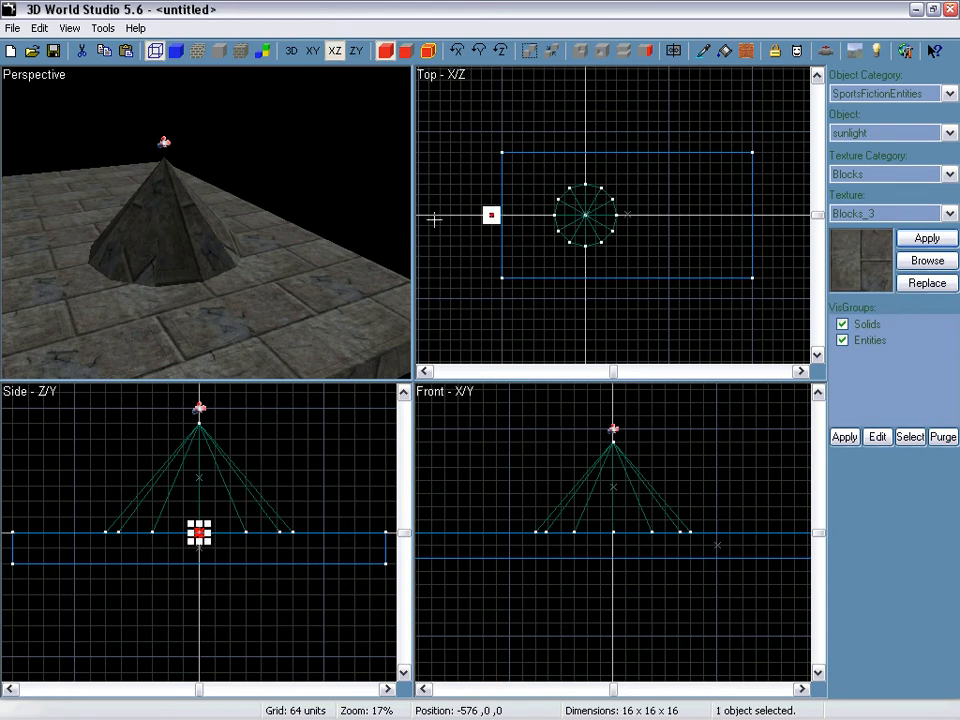
Step: Raise the sunlight entity above floor level and move it away from the slab to -640, 256, 0
{"action": "mouse_move", "coordinate": [183, 222]}
{"action": "right_mouse_down"}
{"action": "mouse_move", "coordinate": [207, 222]}
{"action": "mouse_move", "coordinate": [183, 233]}
{"action": "right_mouse_up"}
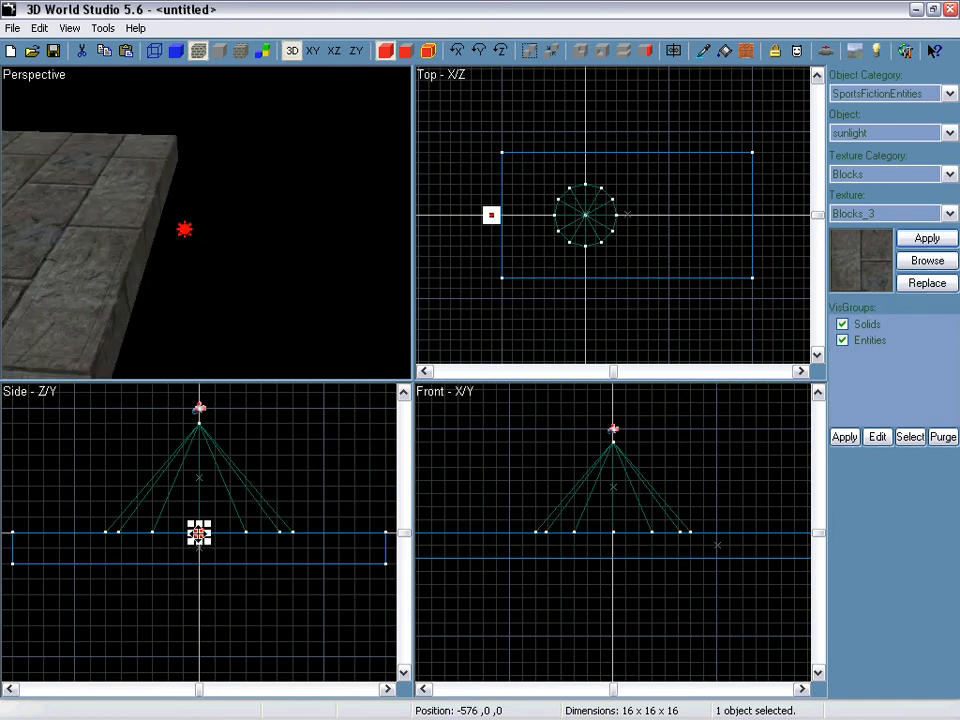
{"action": "mouse_move", "coordinate": [197, 532]}
{"action": "left_mouse_down"}
{"action": "mouse_move", "coordinate": [196, 410]}
{"action": "mouse_move", "coordinate": [84, 407]}
{"action": "mouse_move", "coordinate": [105, 408]}
{"action": "left_mouse_up"}
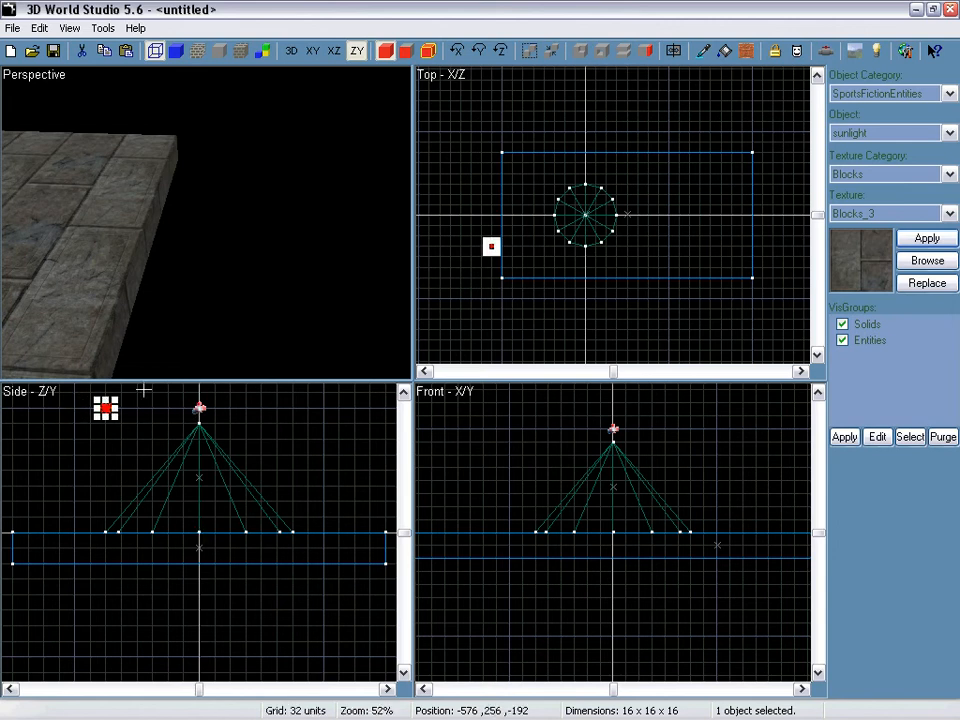
{"action": "right_click_drag", "start_coordinate": [206, 222], "coordinate": [208, 231]}
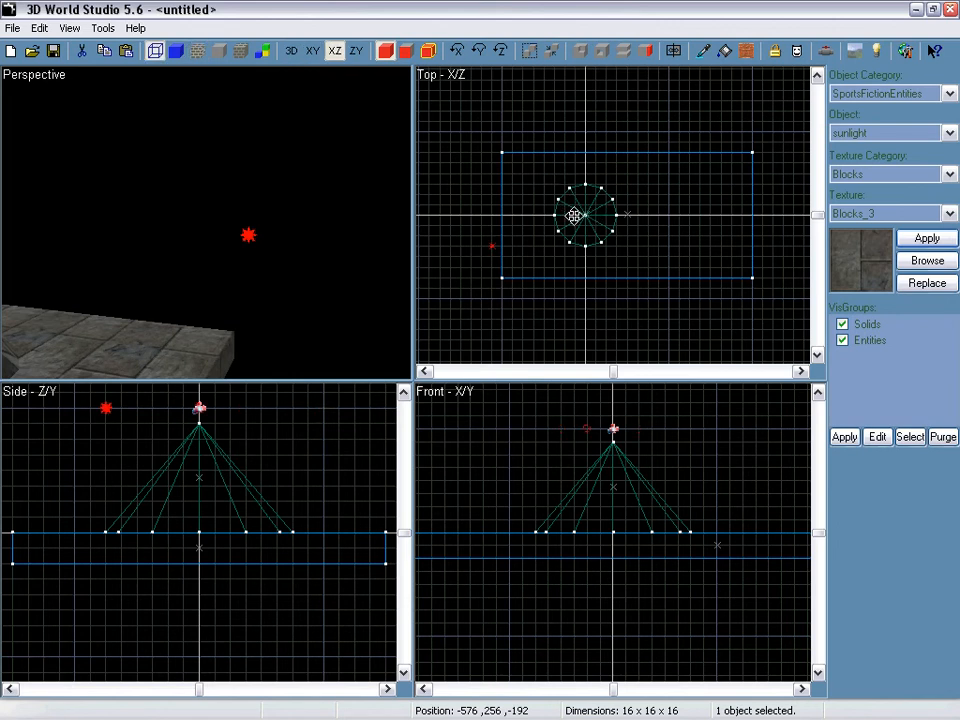
{"action": "left_click", "coordinate": [574, 216]}
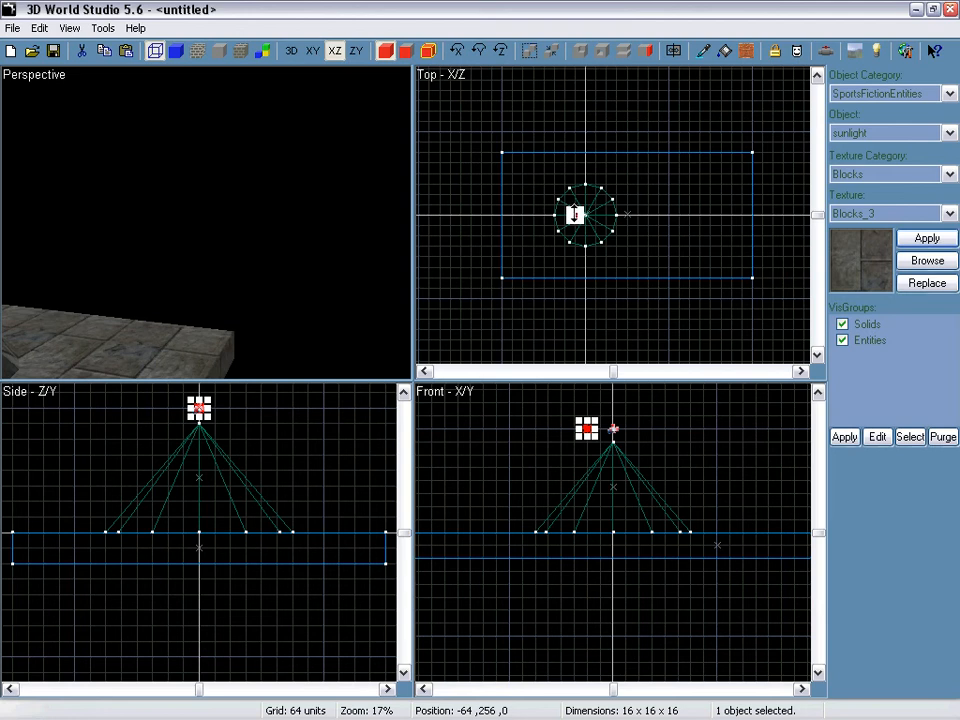
{"action": "left_click_drag", "start_coordinate": [574, 216], "coordinate": [481, 215]}
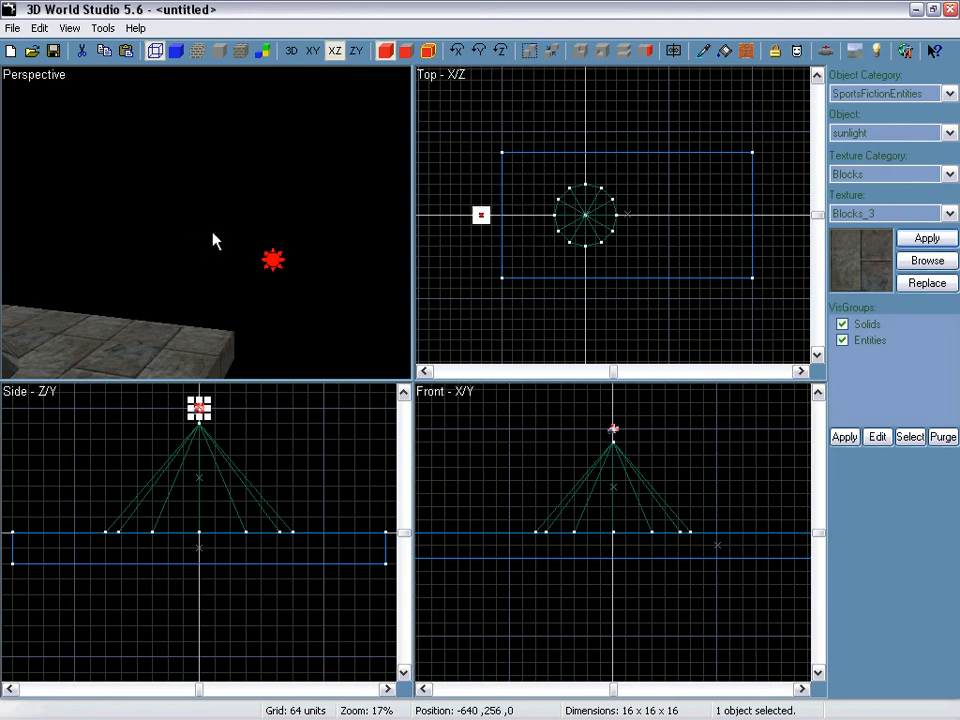
Step: Set the sunlight entity's color to 242 230 189, leaving its angles at 45 45 0 and intensity at 1.0
{"action": "key", "text": "alt+Return"}
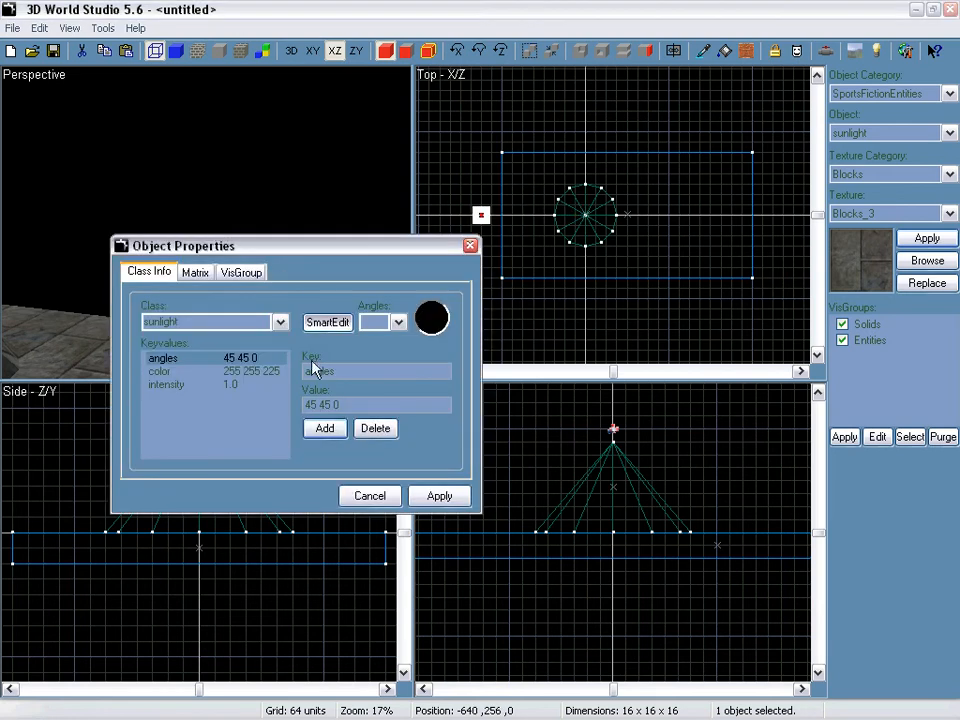
{"action": "left_click", "coordinate": [172, 362]}
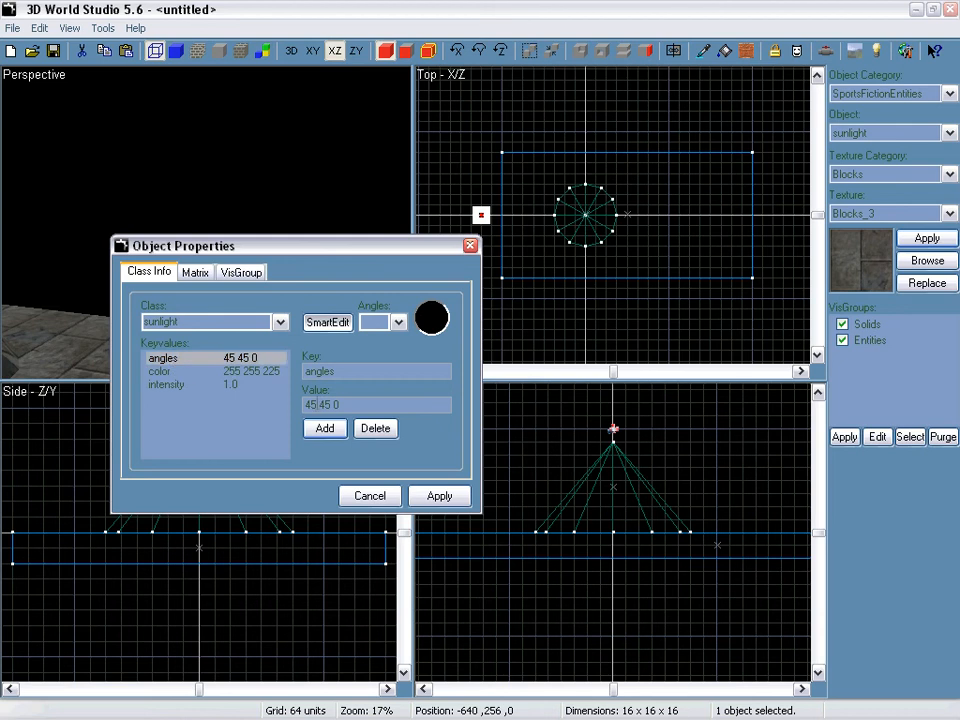
{"action": "left_click", "coordinate": [232, 373]}
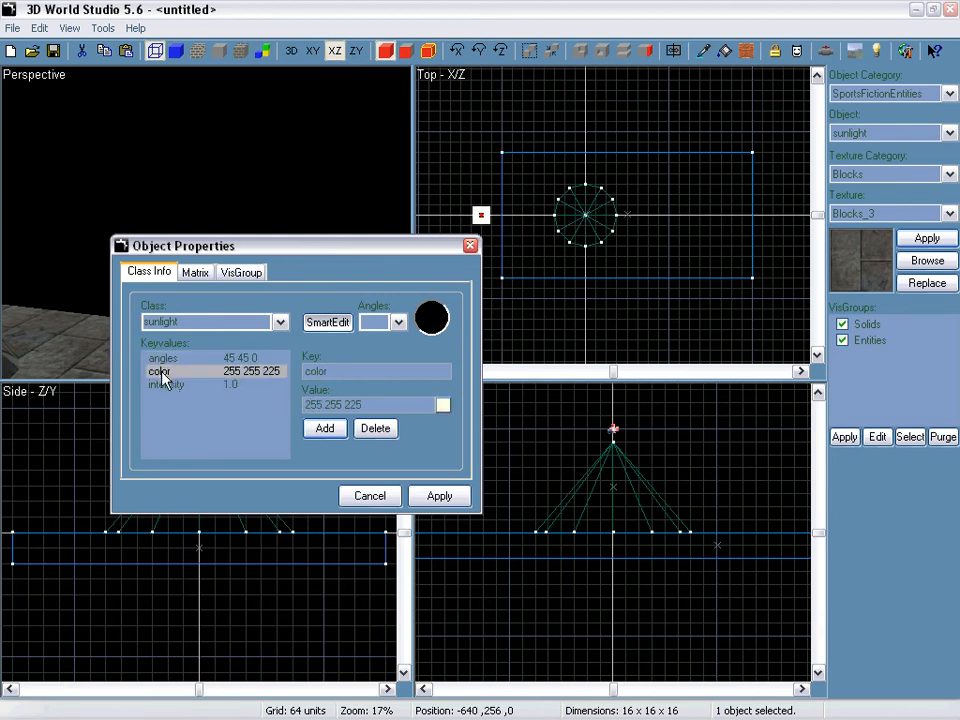
{"action": "left_click", "coordinate": [443, 405]}
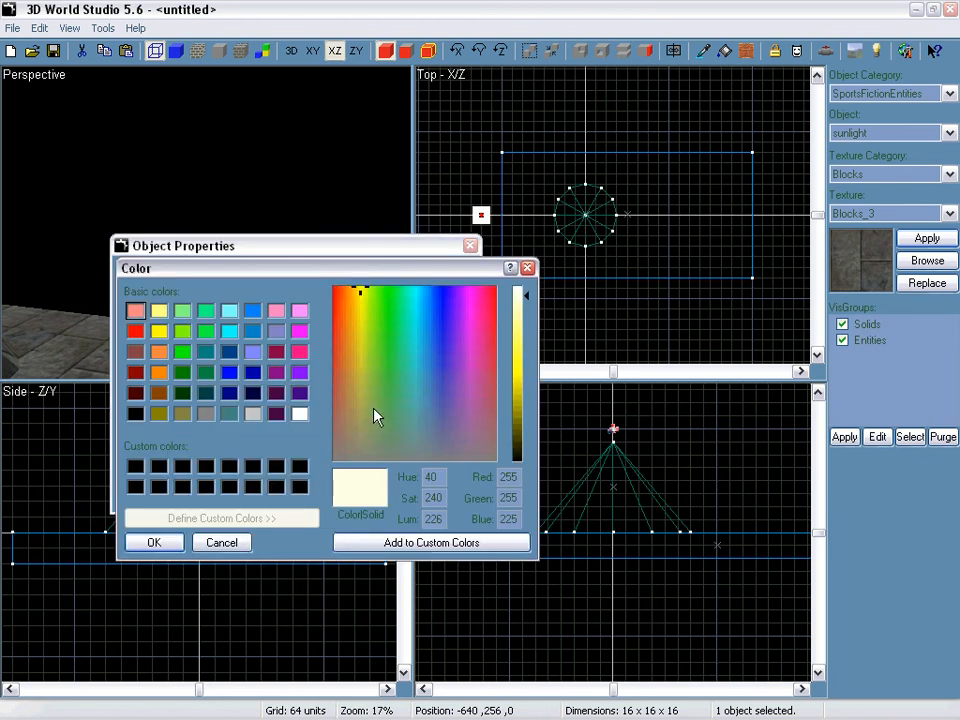
{"action": "left_click_drag", "start_coordinate": [354, 398], "coordinate": [354, 342]}
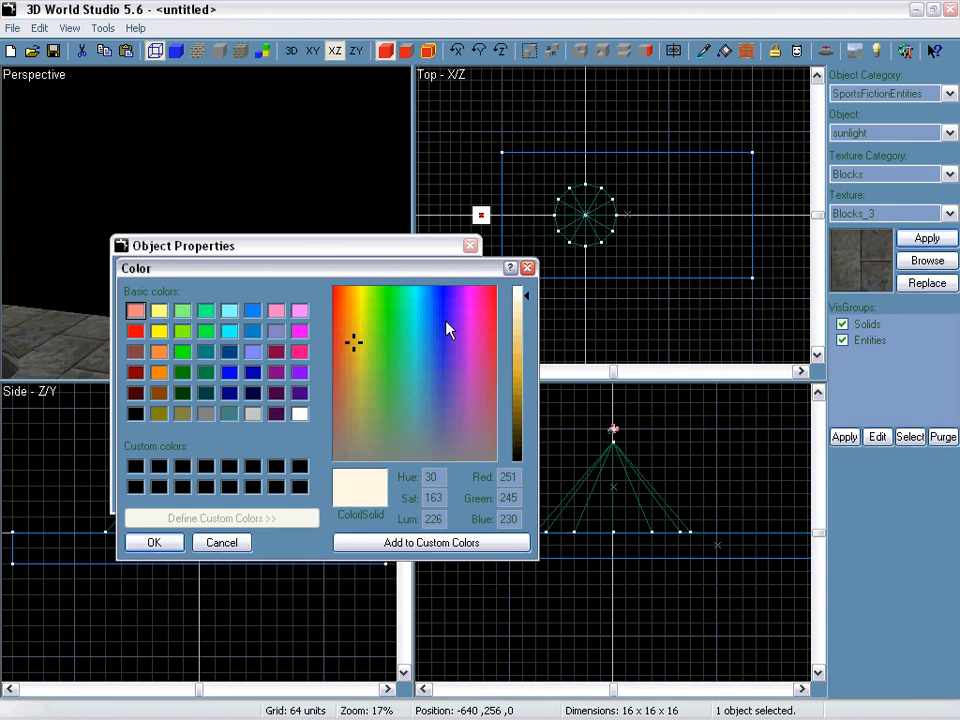
{"action": "left_click_drag", "start_coordinate": [526, 297], "coordinate": [526, 314]}
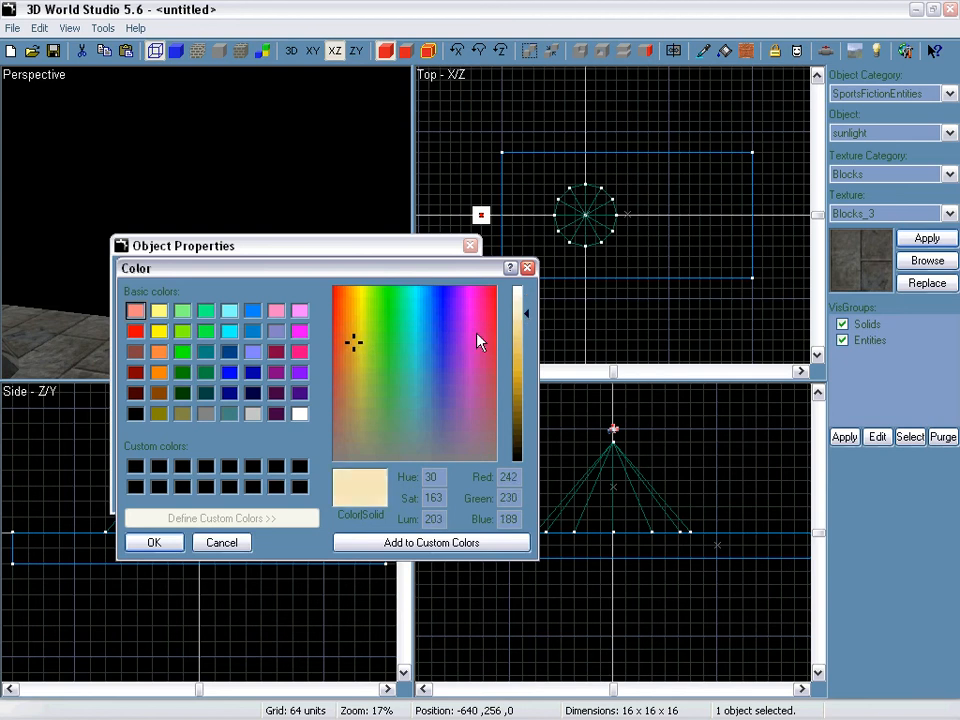
{"action": "left_click", "coordinate": [154, 543]}
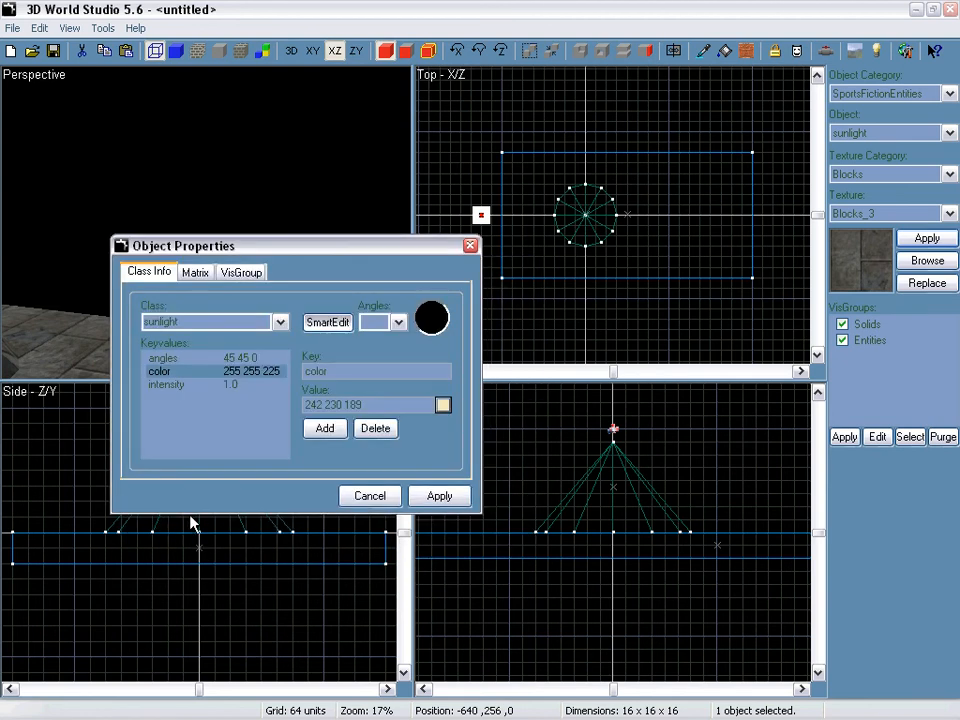
{"action": "left_click", "coordinate": [177, 386]}
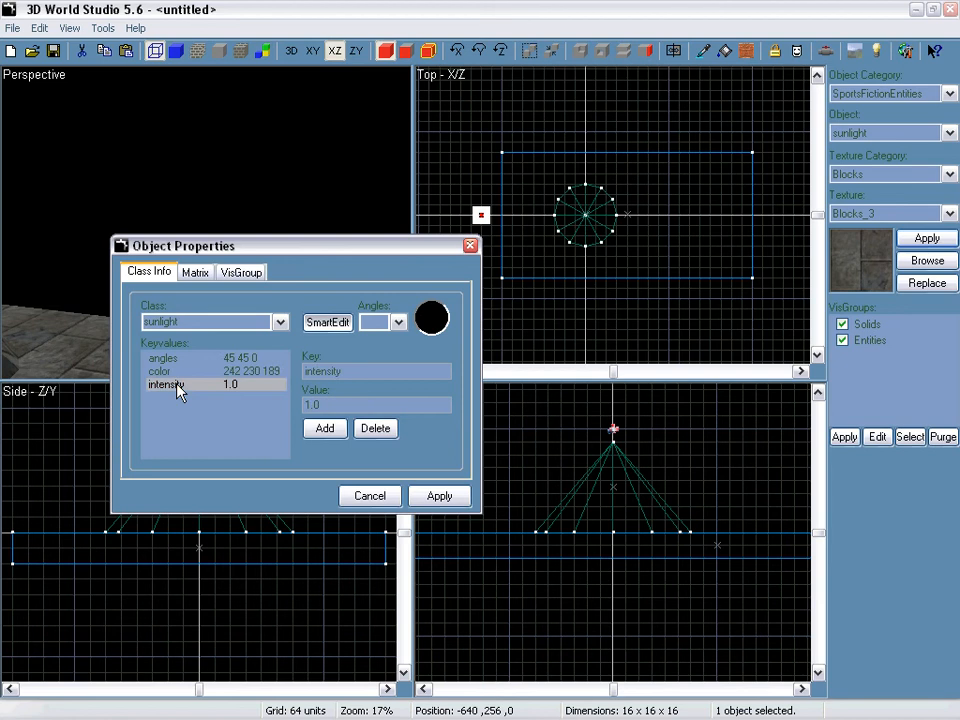
{"action": "left_click", "coordinate": [428, 495]}
{"action": "left_click", "coordinate": [470, 245]}
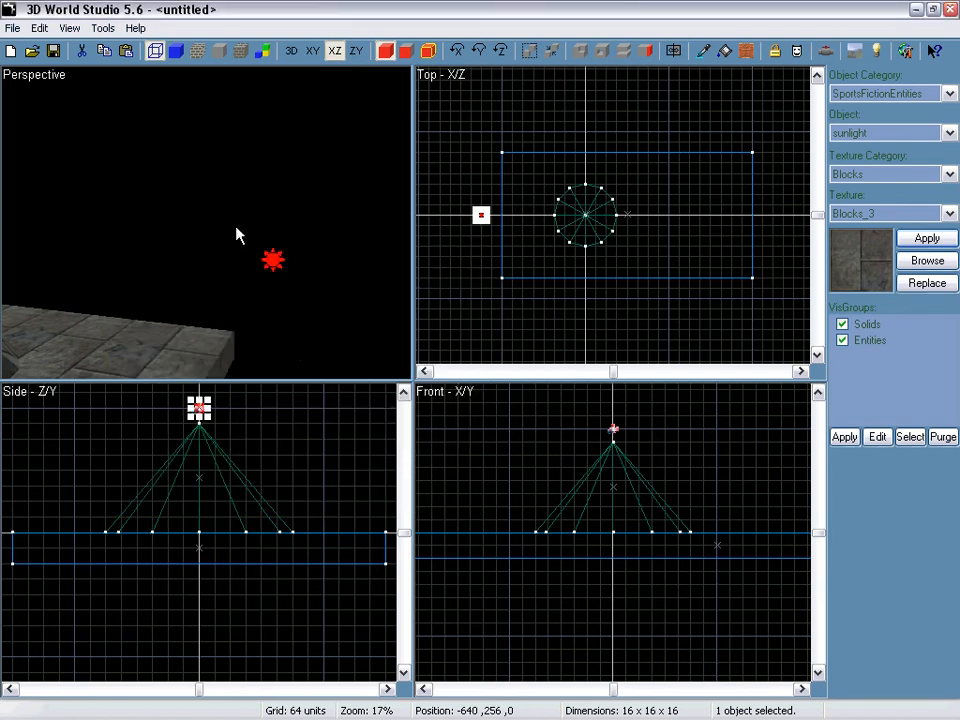
Step: Render the lights for the cone and floor with a 256x256 lightmap, High resolution and shadows on
{"action": "right_click_drag", "start_coordinate": [236, 236], "coordinate": [209, 231]}
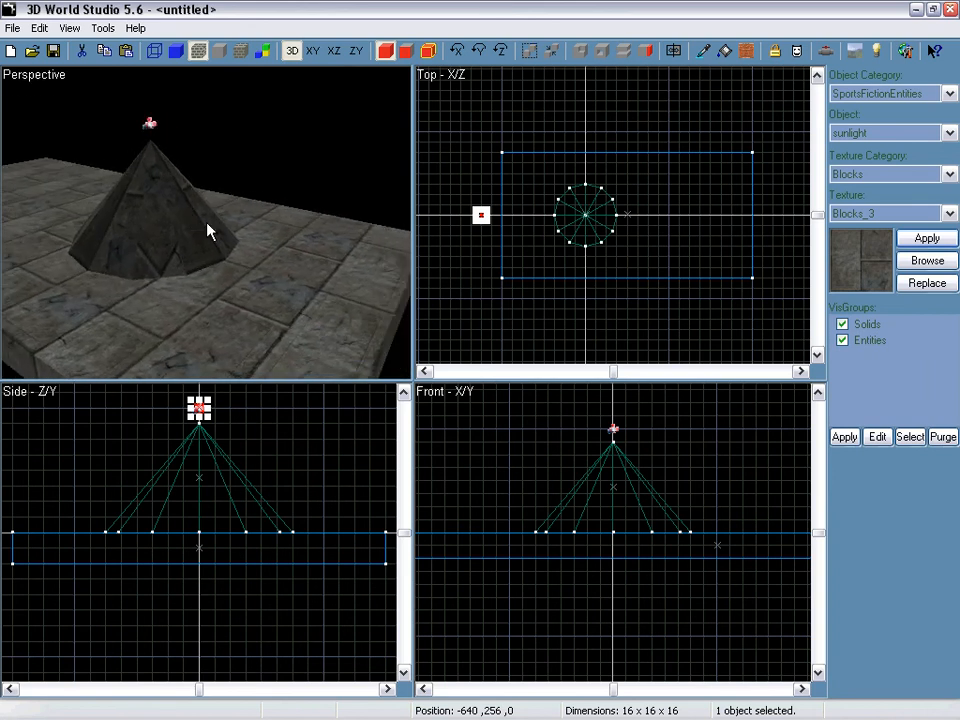
{"action": "key", "text": "F9"}
{"action": "left_click", "coordinate": [575, 445]}
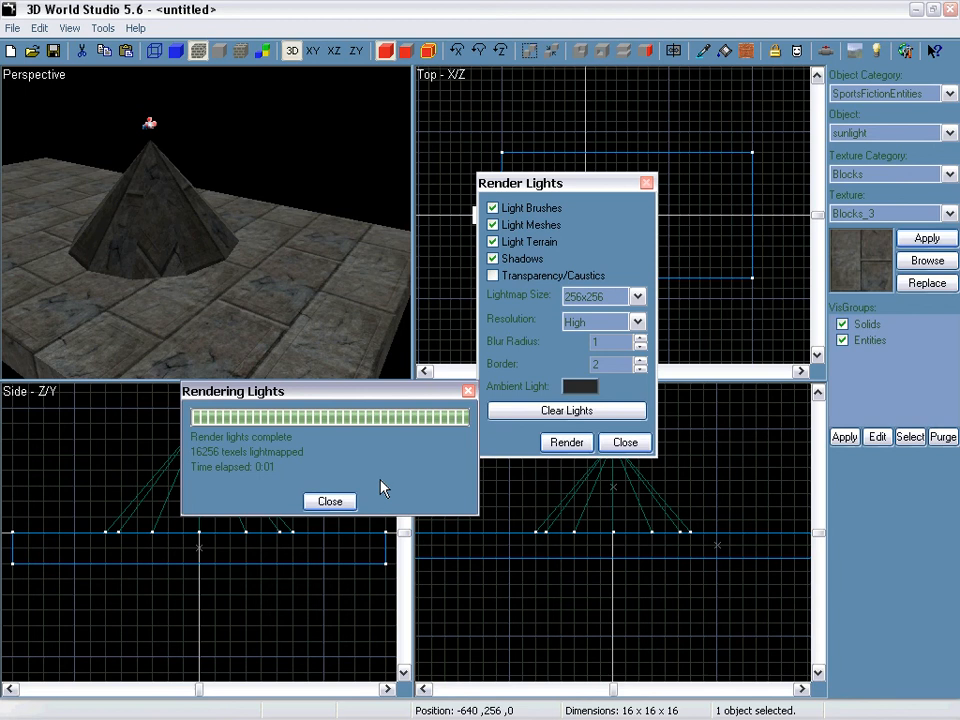
{"action": "left_click", "coordinate": [331, 501]}
{"action": "left_click", "coordinate": [625, 441]}
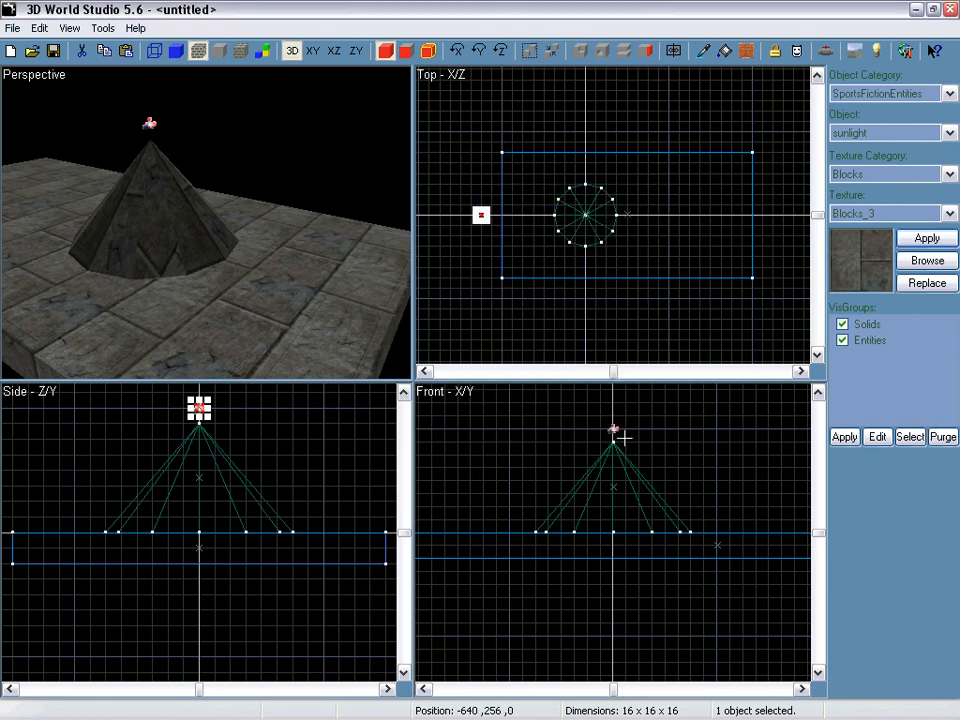
Step: Show the perspective view with lightmaps and examine the lighting on the cone and floor from several sides
{"action": "left_click", "coordinate": [250, 53]}
{"action": "key", "text": "z"}
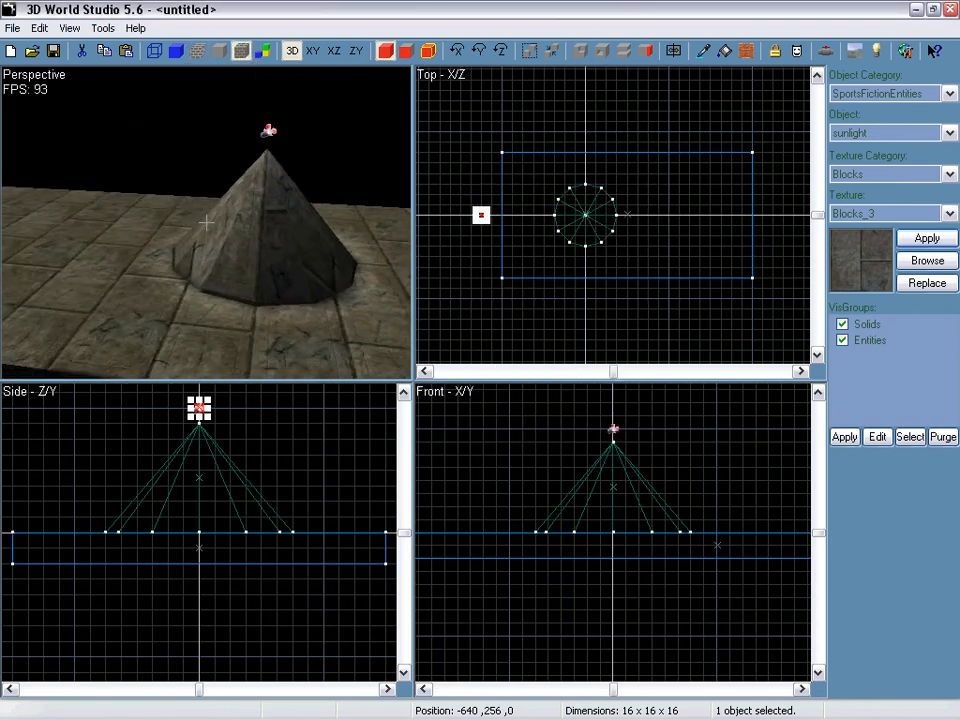
{"action": "key", "text": "a"}
{"action": "key", "text": "s"}
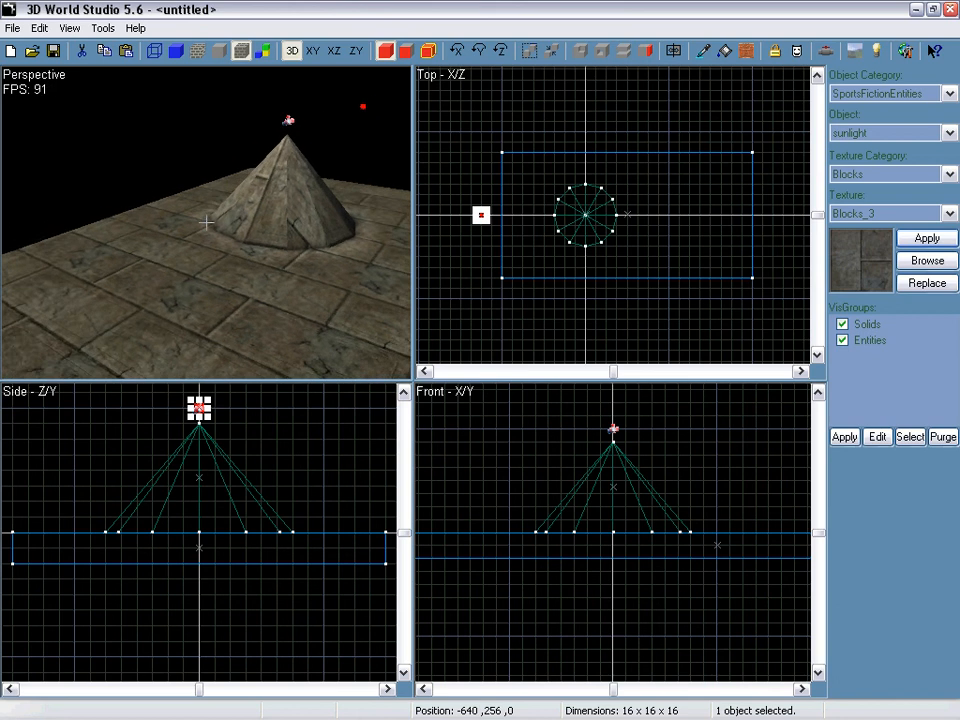
{"action": "key", "text": "d"}
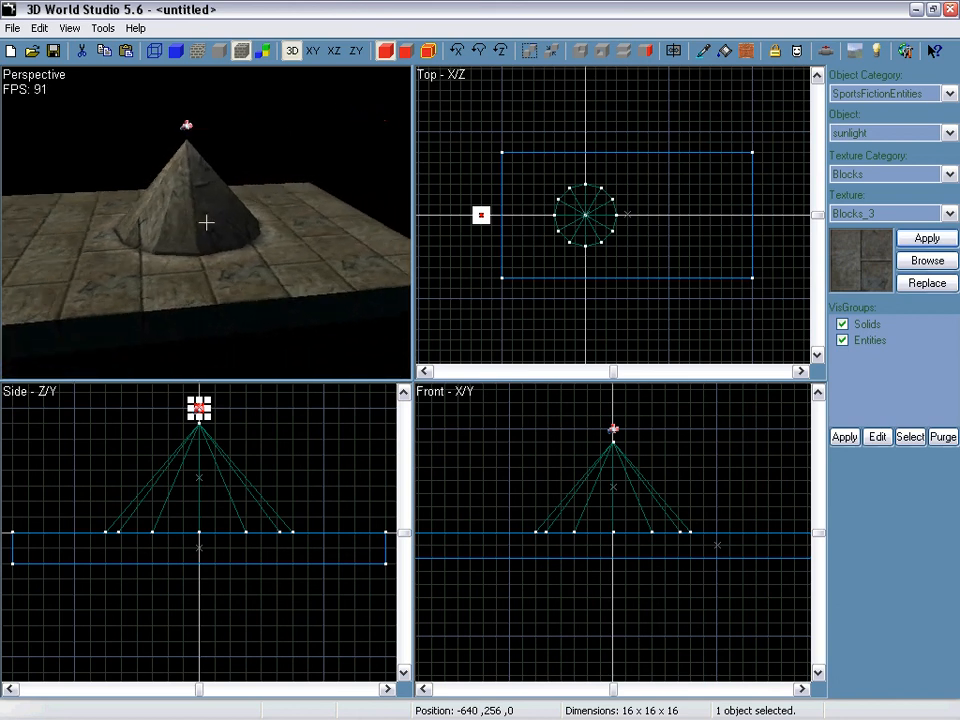
{"action": "key", "text": "s"}
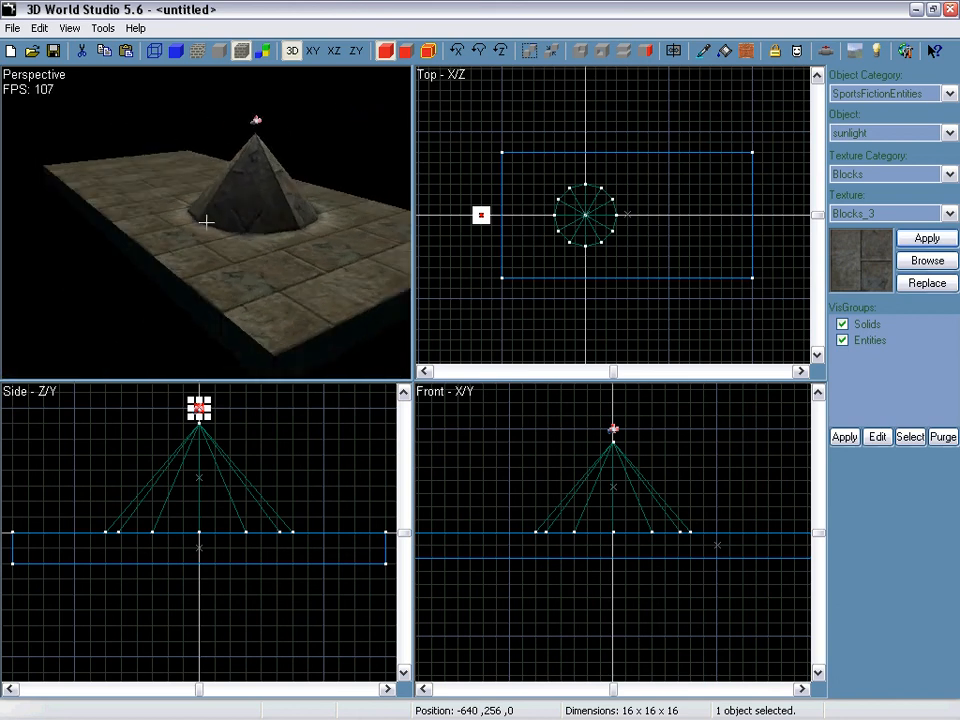
{"action": "key", "text": "z"}
Step: Delete the cone from the floor slab and render the lights again with the same settings
{"action": "left_click", "coordinate": [182, 178]}
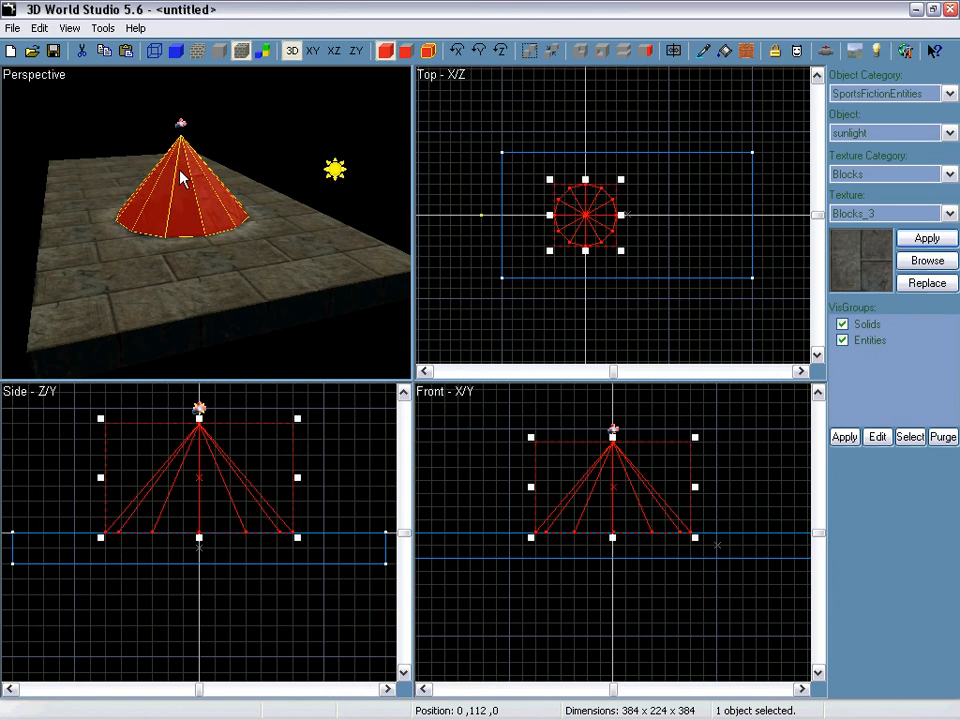
{"action": "key", "text": "Delete"}
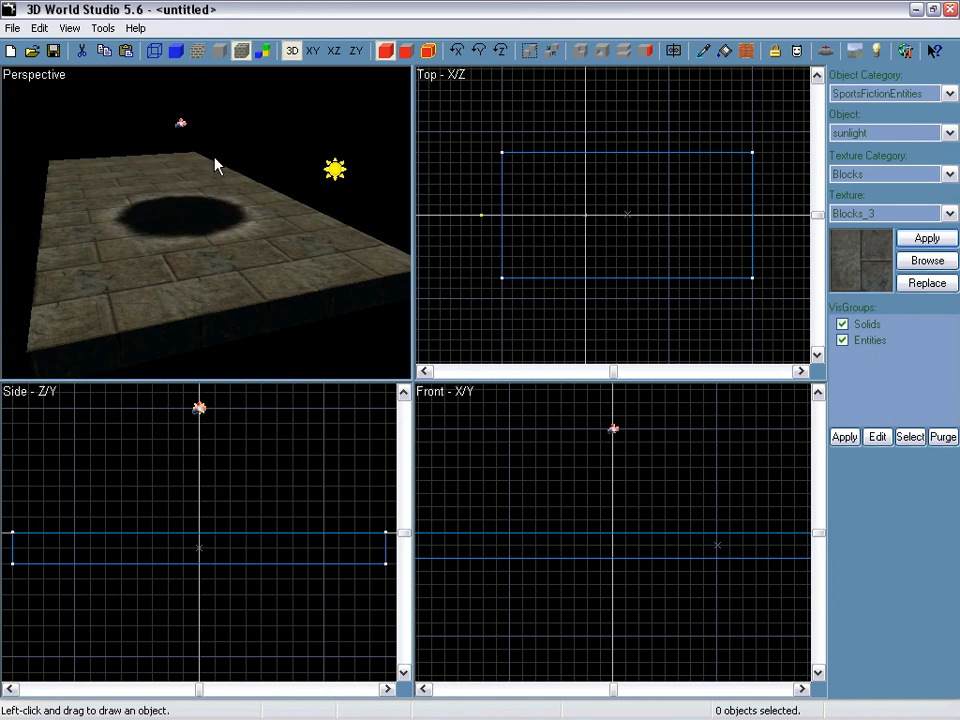
{"action": "key", "text": "F9"}
{"action": "left_click", "coordinate": [566, 442]}
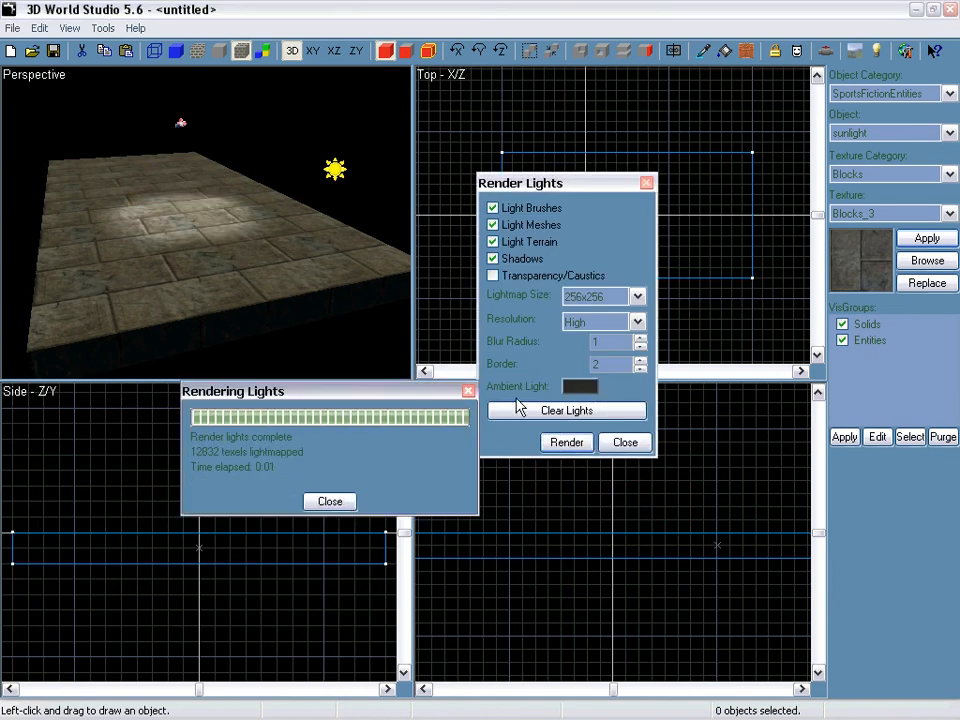
{"action": "left_click", "coordinate": [469, 390]}
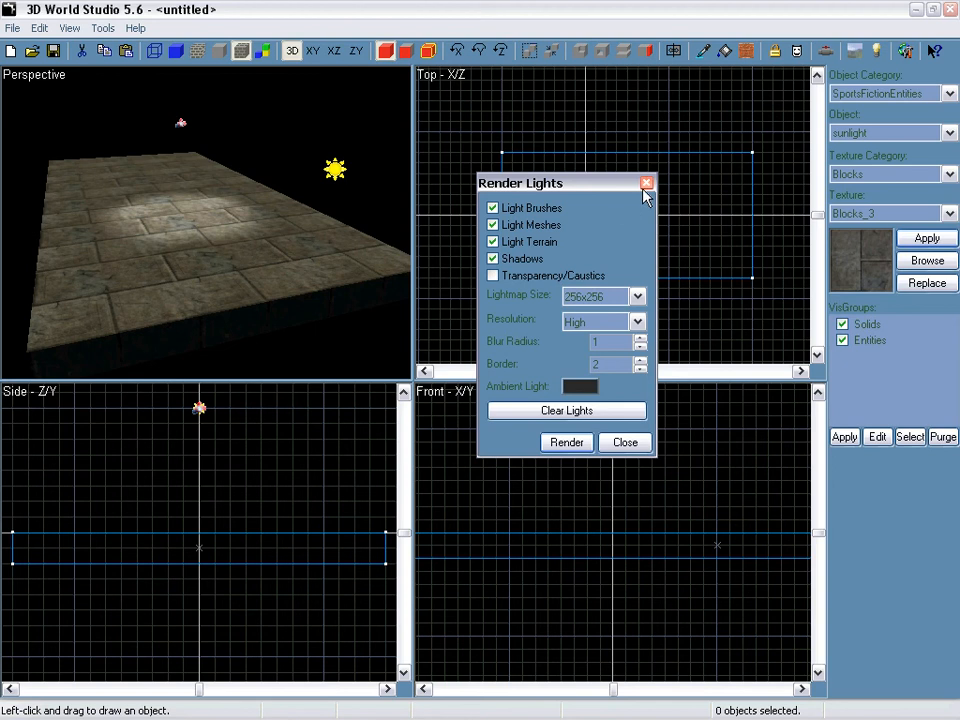
{"action": "left_click", "coordinate": [645, 185]}
Step: Maximize the perspective view and set the sunlight entity's color to a bright pink, about 249 57 182
{"action": "right_click_drag", "start_coordinate": [206, 222], "coordinate": [206, 222]}
{"action": "key", "text": "space"}
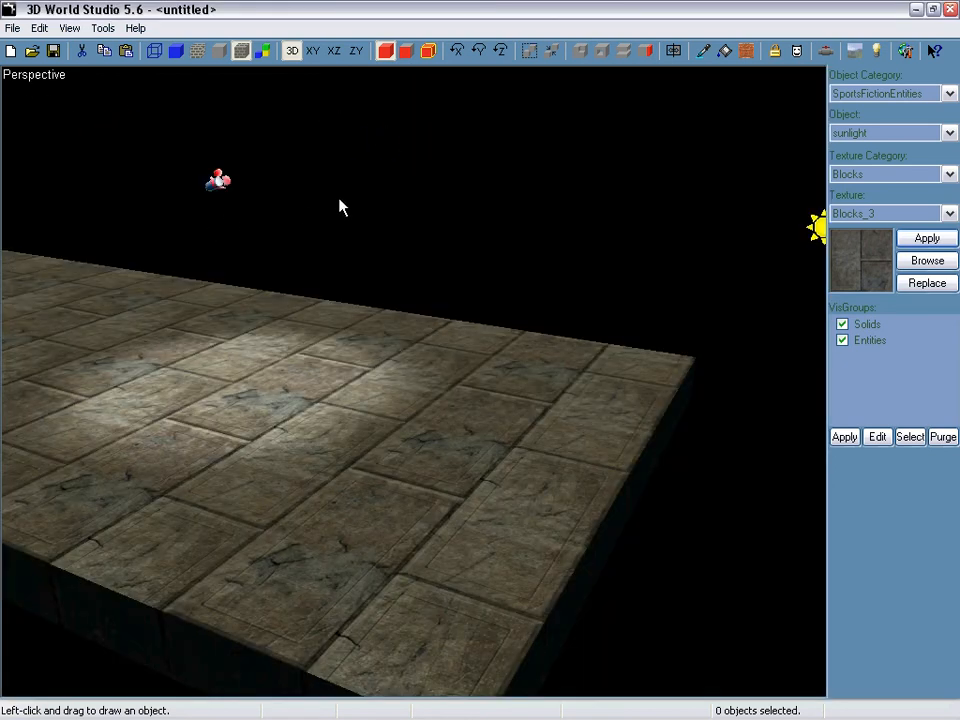
{"action": "double_click", "coordinate": [816, 226]}
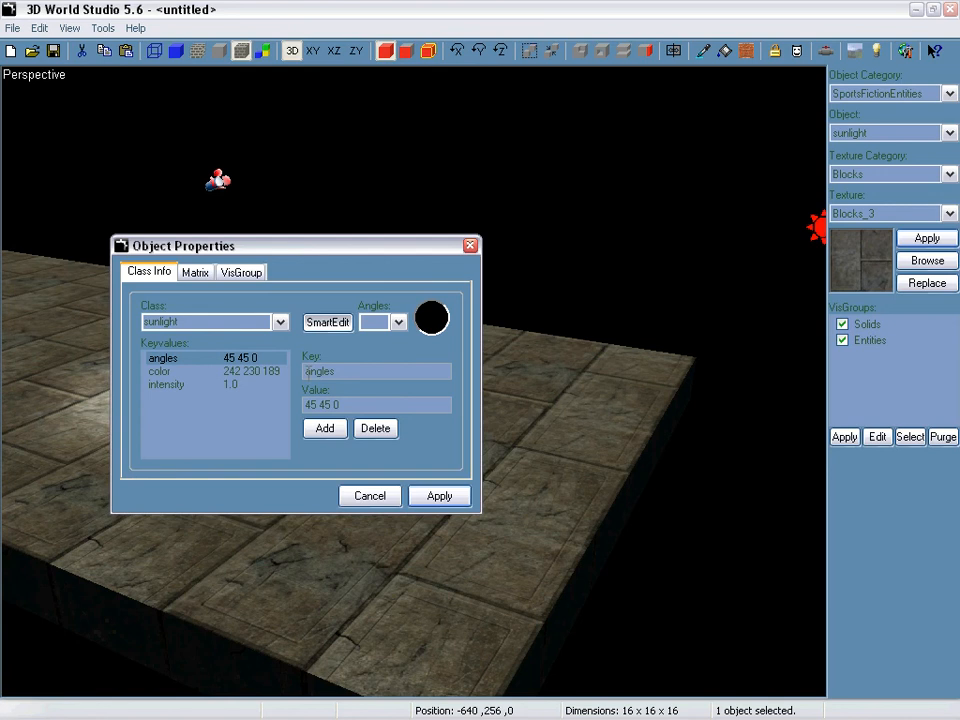
{"action": "left_click", "coordinate": [199, 374]}
{"action": "left_click", "coordinate": [444, 404]}
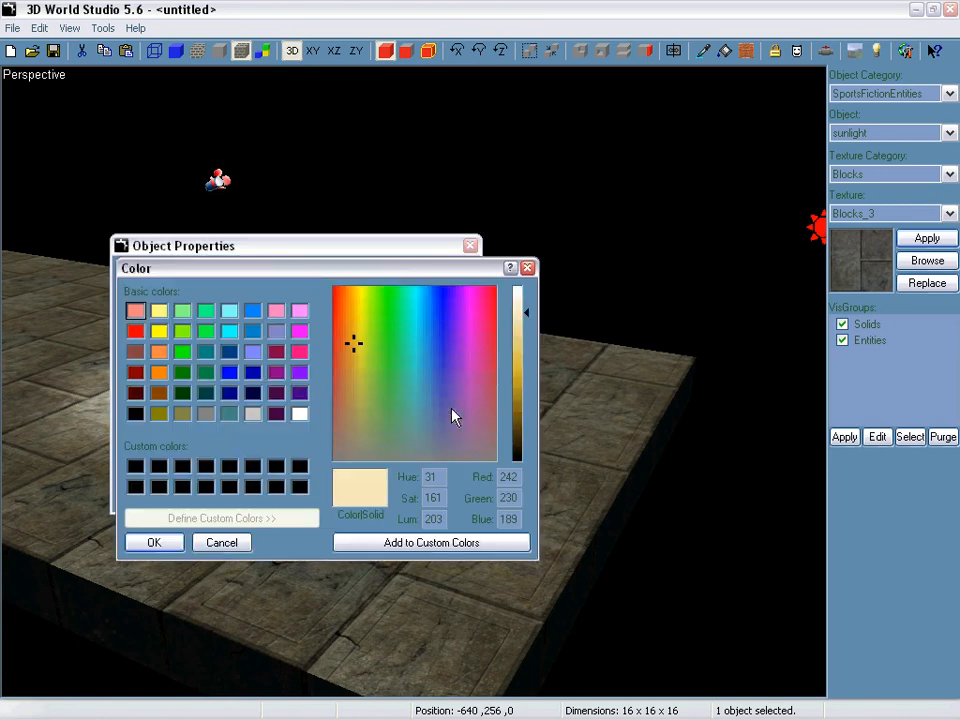
{"action": "left_click", "coordinate": [467, 341]}
{"action": "left_click", "coordinate": [523, 349]}
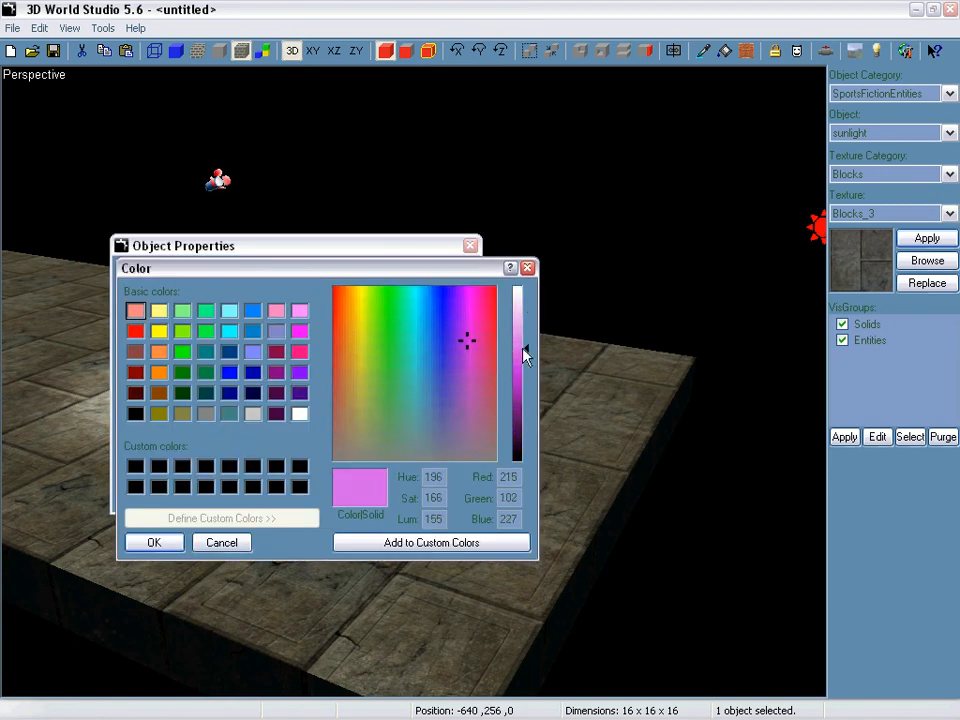
{"action": "left_click", "coordinate": [526, 357]}
{"action": "left_click", "coordinate": [467, 318]}
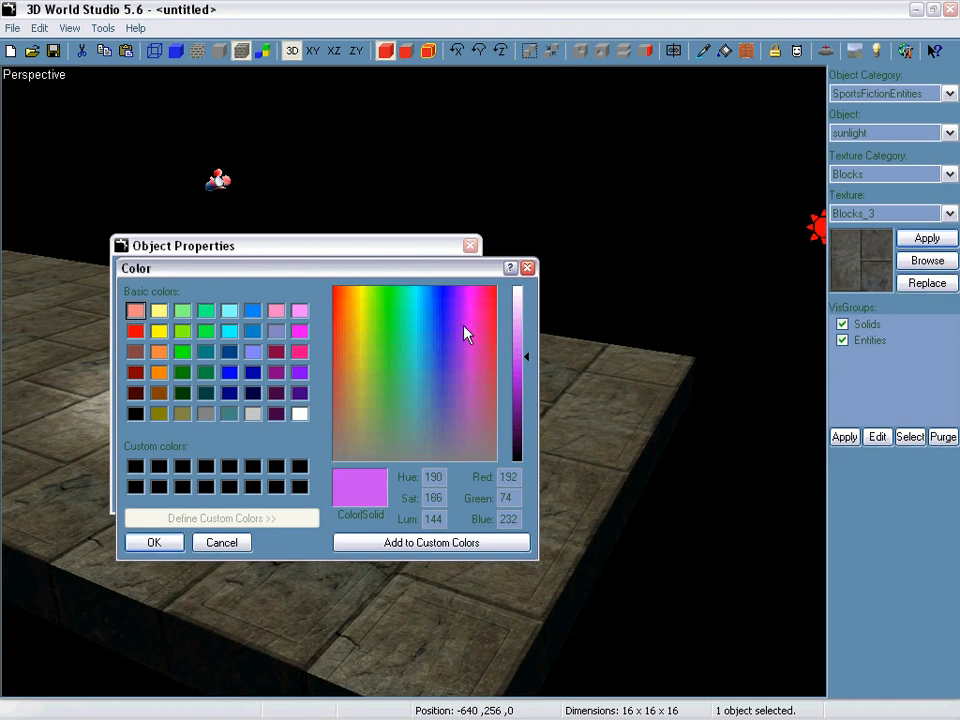
{"action": "left_click", "coordinate": [480, 299]}
{"action": "left_click", "coordinate": [522, 347]}
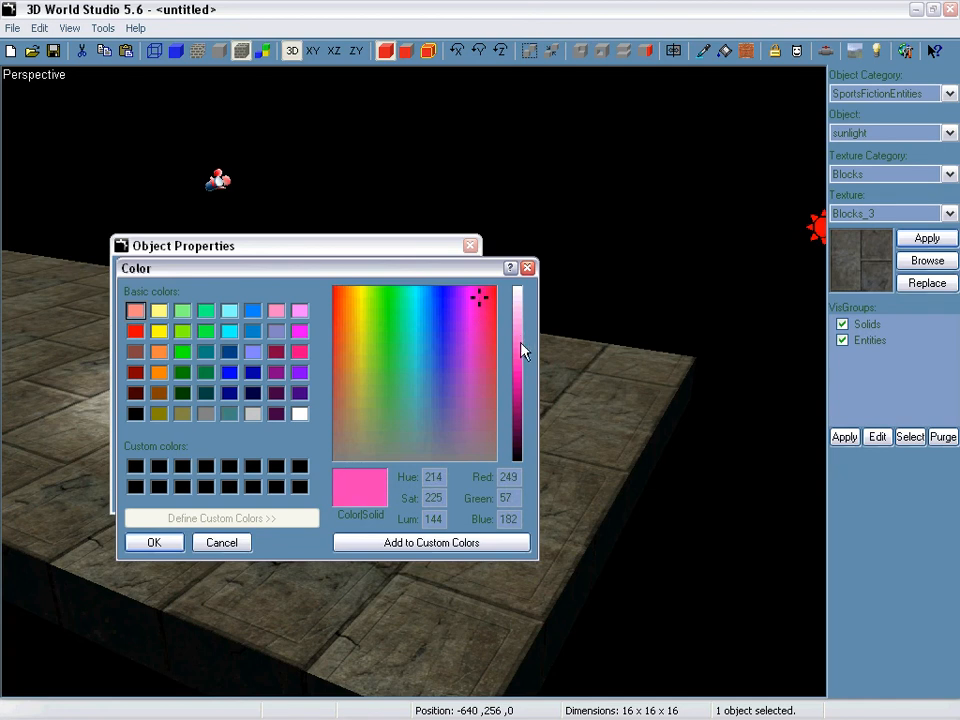
{"action": "left_click", "coordinate": [180, 541]}
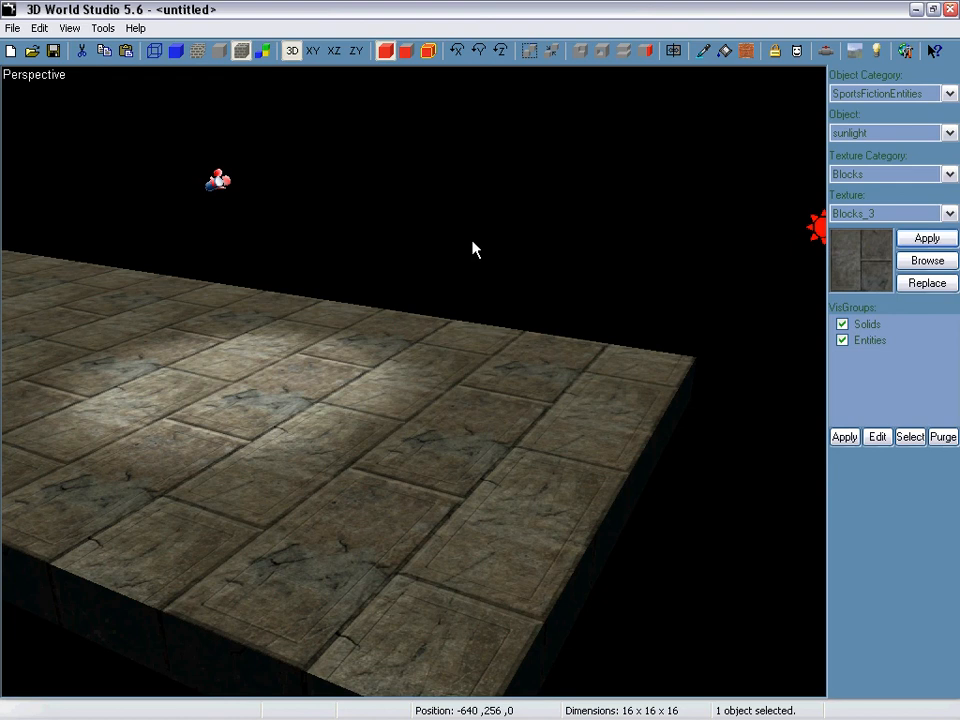
Step: Render the lights with the pink sunlight and restore the four-viewport layout
{"action": "key", "text": "F9"}
{"action": "left_click", "coordinate": [574, 441]}
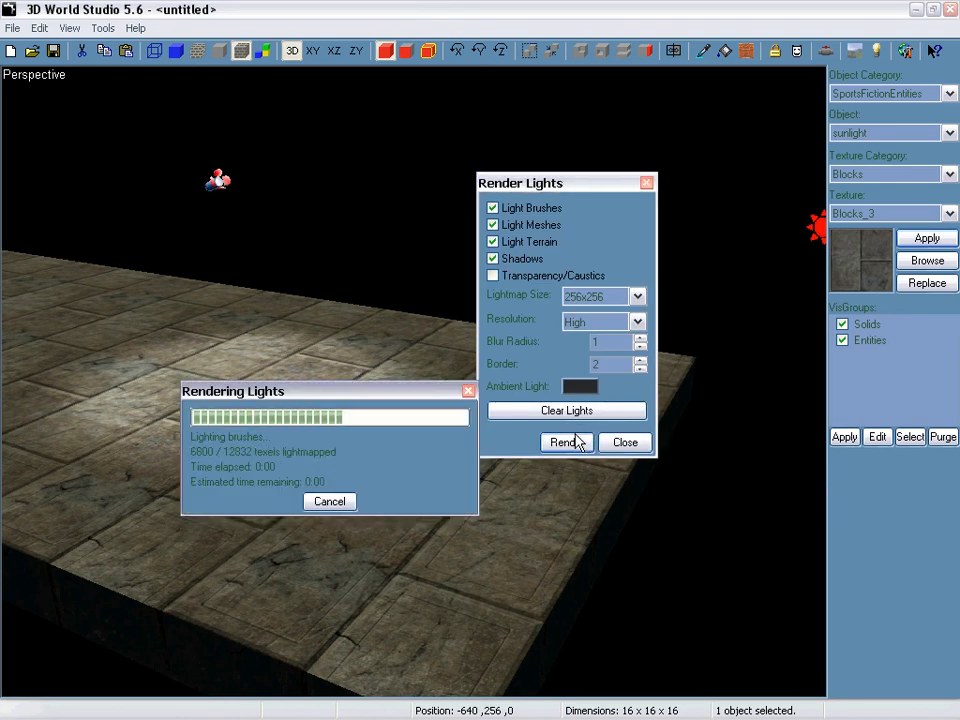
{"action": "left_click", "coordinate": [327, 501]}
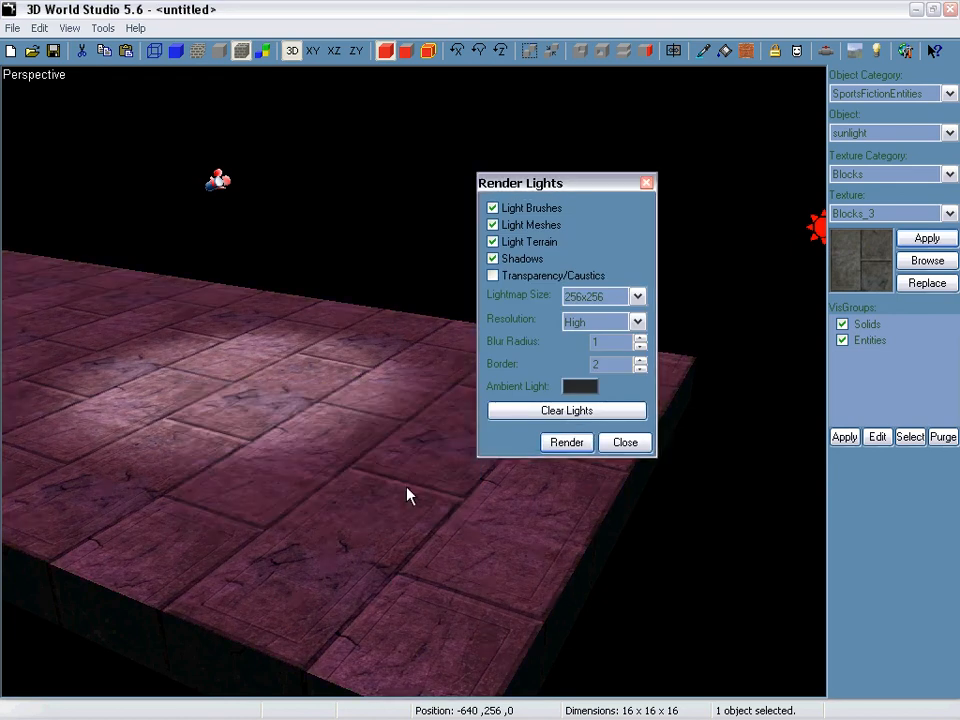
{"action": "left_click", "coordinate": [610, 445]}
{"action": "key", "text": "Tab"}
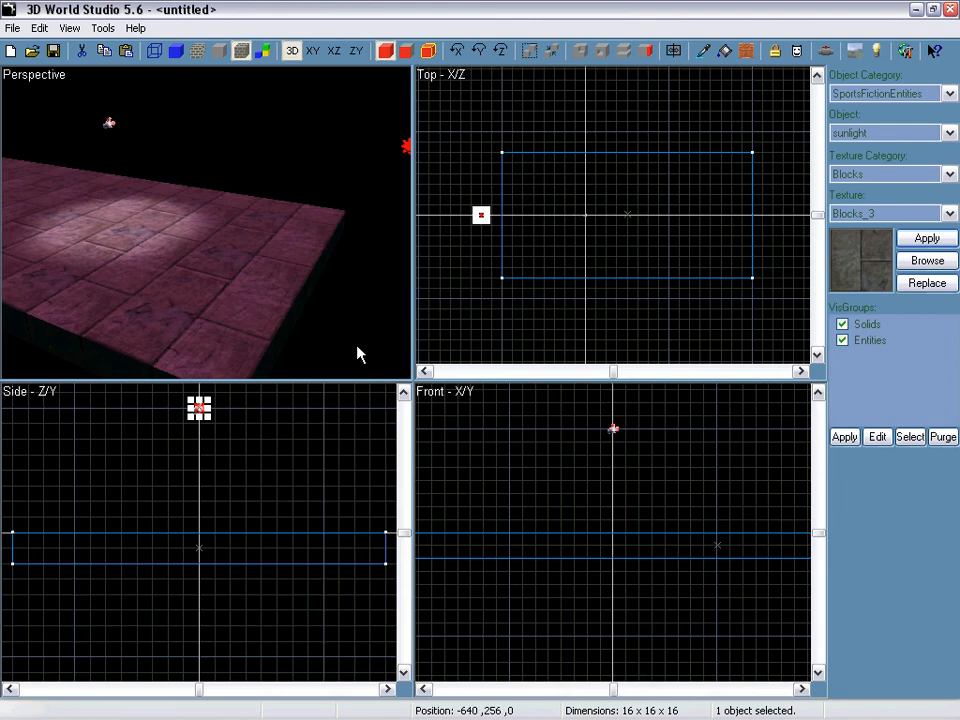
Step: Create a 12-sided solid cylinder, 192 x 264 x 192 units, around the spotlight at -32, 132, 32, reaching down to the floor
{"action": "left_click", "coordinate": [898, 93]}
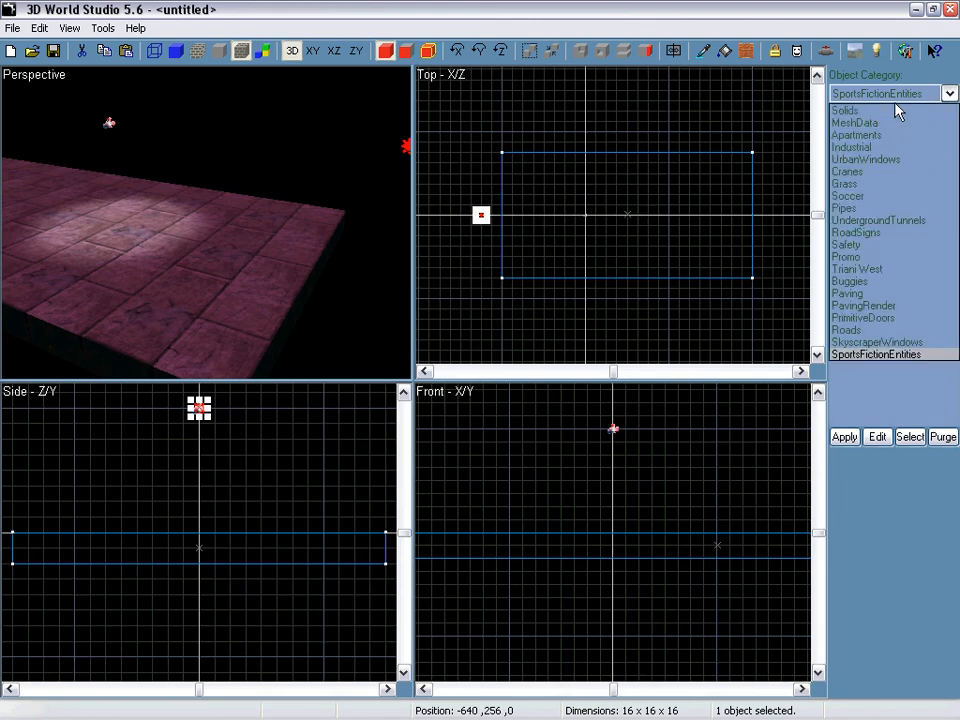
{"action": "left_click", "coordinate": [850, 110]}
{"action": "left_click", "coordinate": [850, 133]}
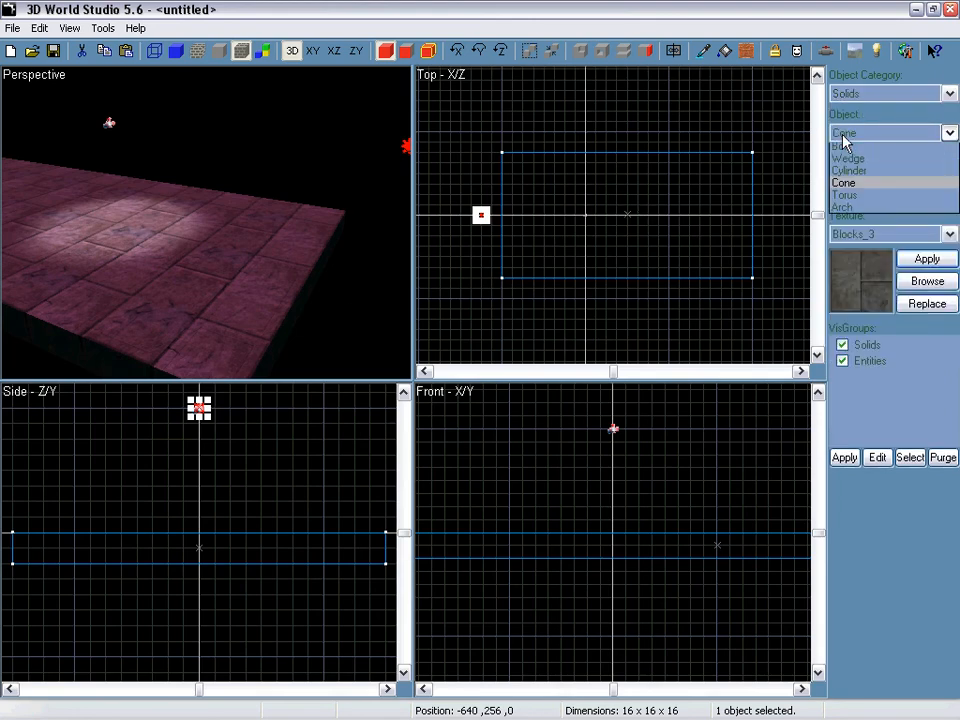
{"action": "left_click", "coordinate": [850, 174]}
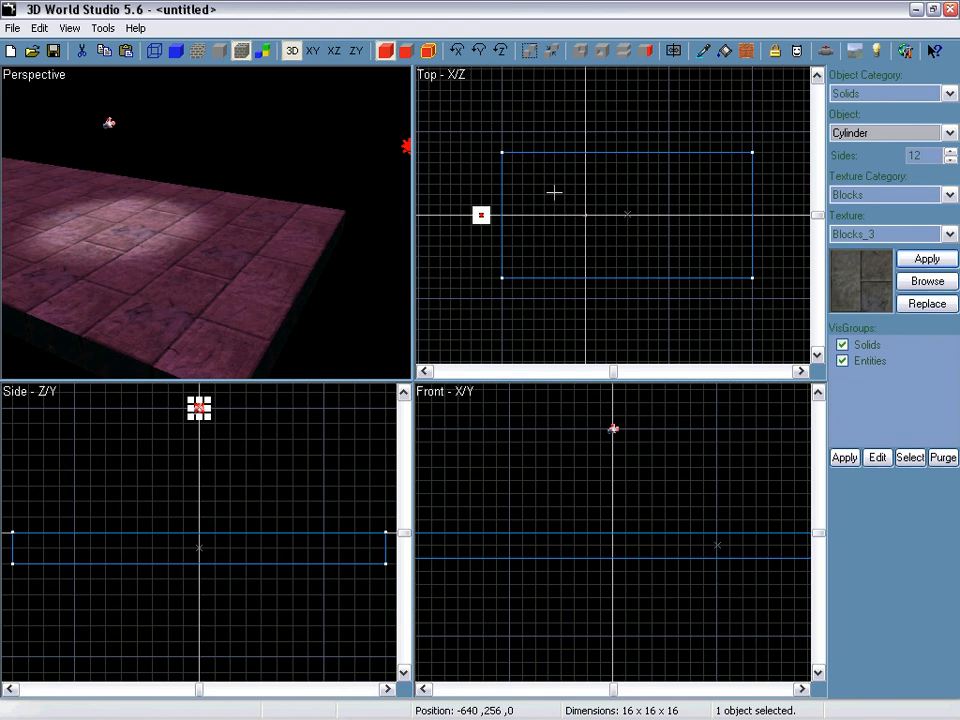
{"action": "left_click_drag", "start_coordinate": [565, 195], "coordinate": [596, 227]}
{"action": "key", "text": "Return"}
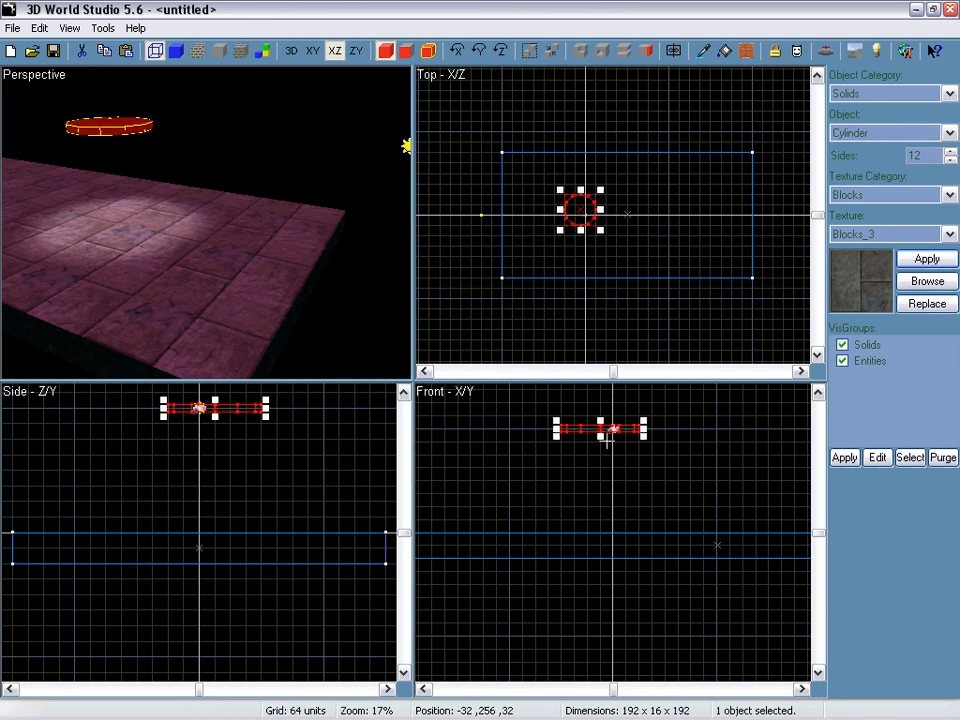
{"action": "left_click_drag", "start_coordinate": [600, 437], "coordinate": [600, 533]}
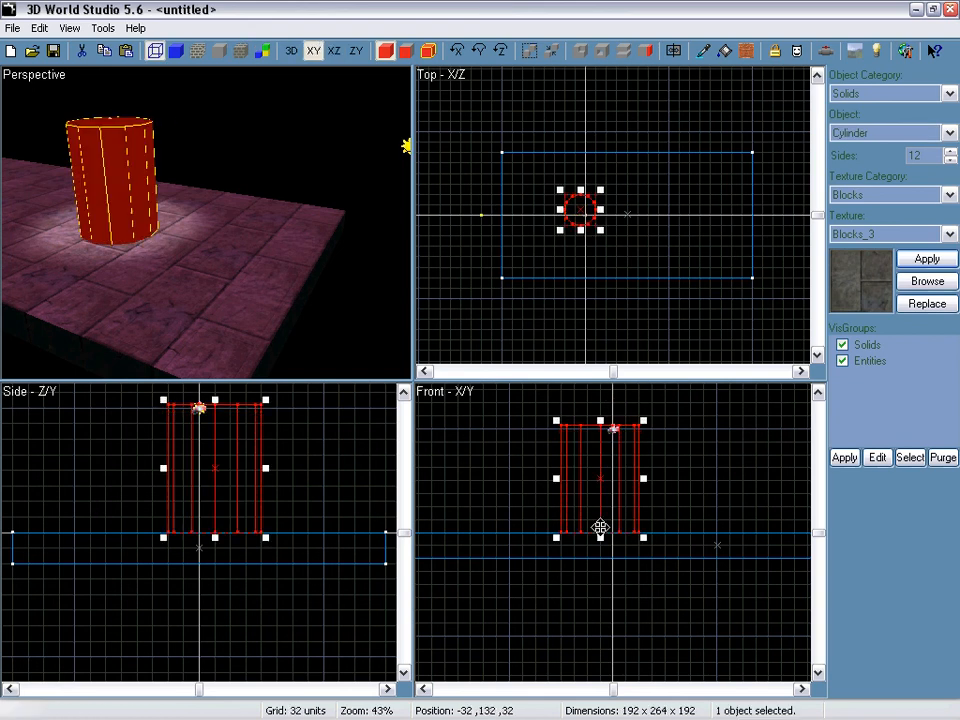
Step: Move the cylinder beside the spotlight to position 32, 132, 160 and render the lights with the current settings
{"action": "left_click_drag", "start_coordinate": [579, 219], "coordinate": [581, 186]}
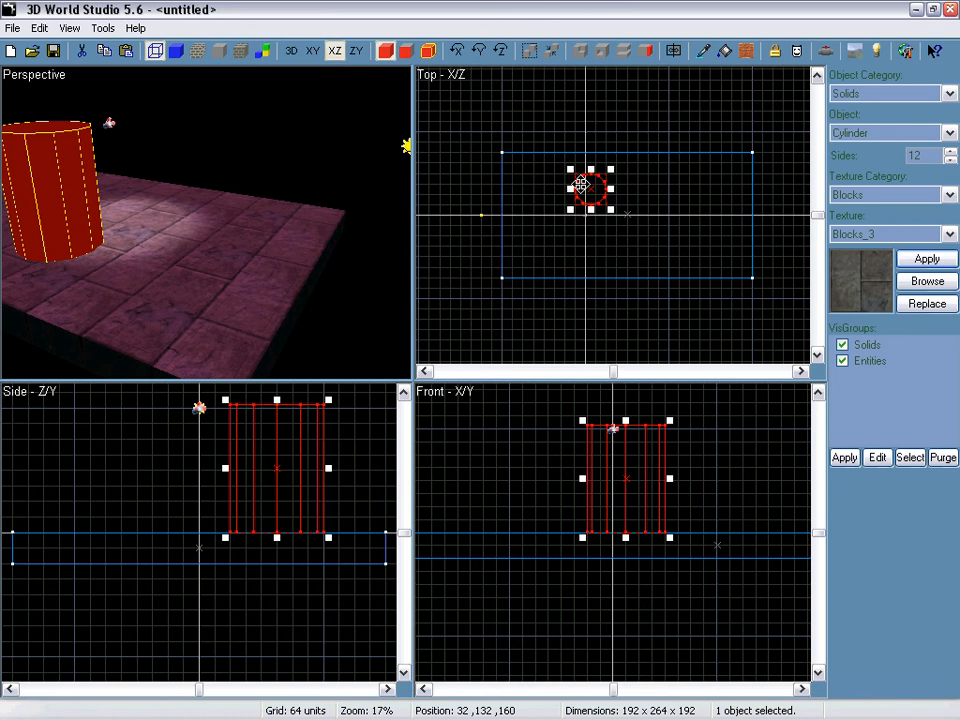
{"action": "key", "text": "ctrl+l"}
{"action": "left_click", "coordinate": [572, 445]}
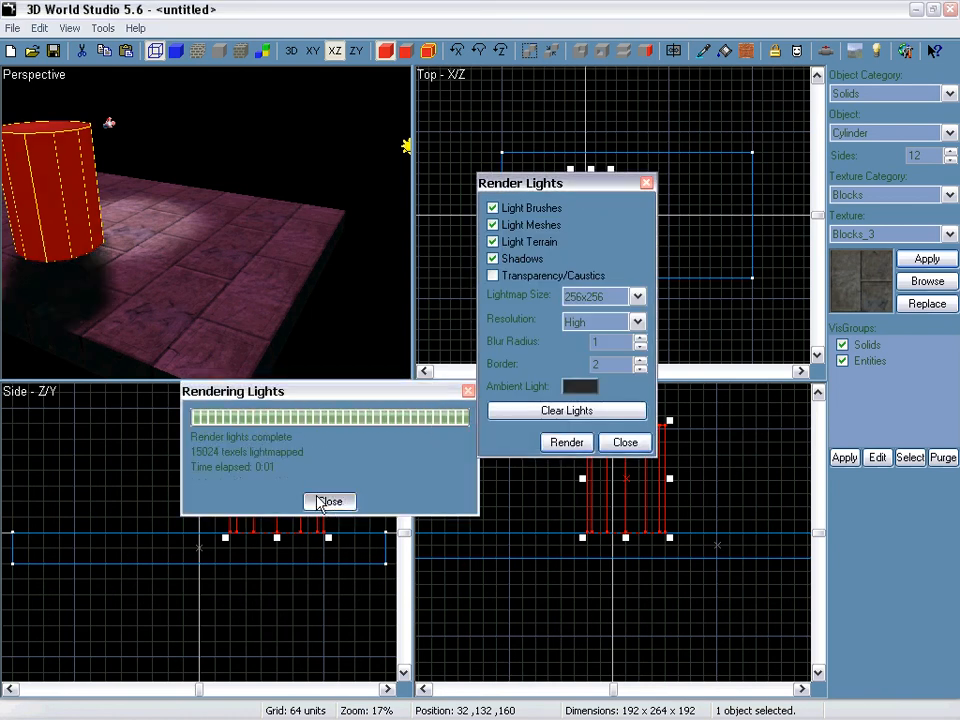
{"action": "left_click", "coordinate": [326, 501]}
{"action": "left_click", "coordinate": [646, 183]}
Step: Maximize the perspective view and check the sunlight entity's angles and color in its object properties
{"action": "right_click_drag", "start_coordinate": [206, 222], "coordinate": [206, 222]}
{"action": "key", "text": "shift+z"}
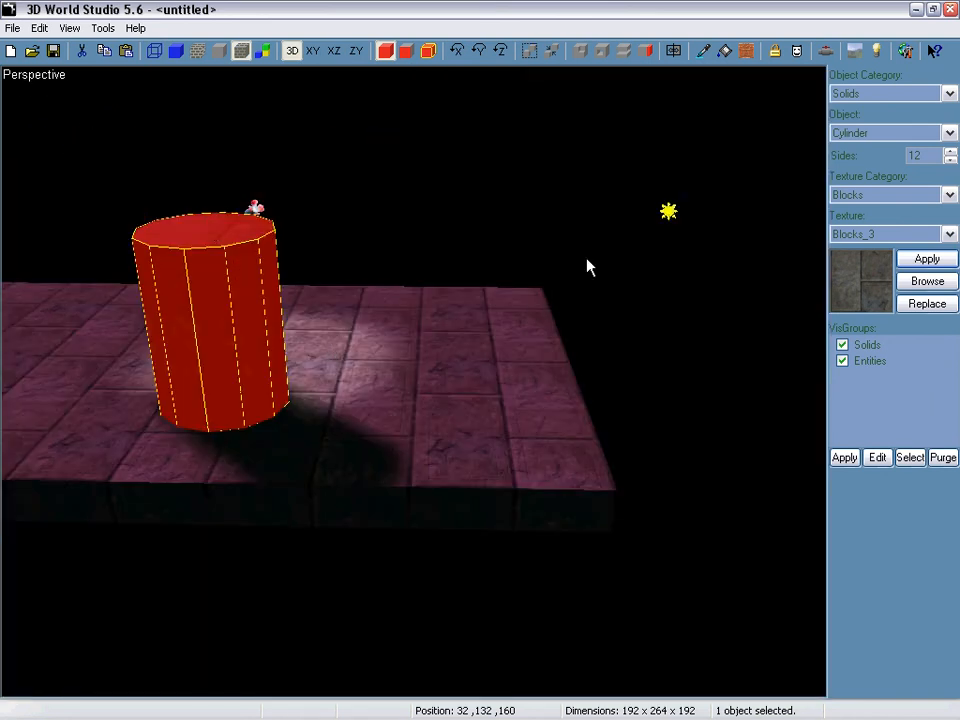
{"action": "scroll", "coordinate": [534, 259], "scroll_direction": "down", "scroll_amount": 3}
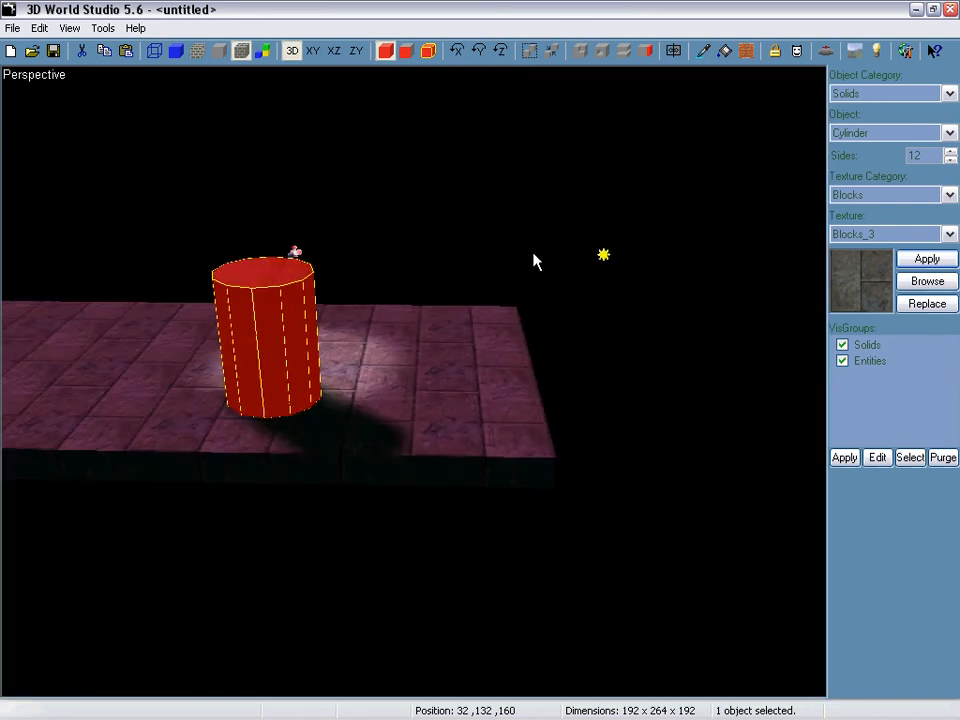
{"action": "double_click", "coordinate": [602, 257]}
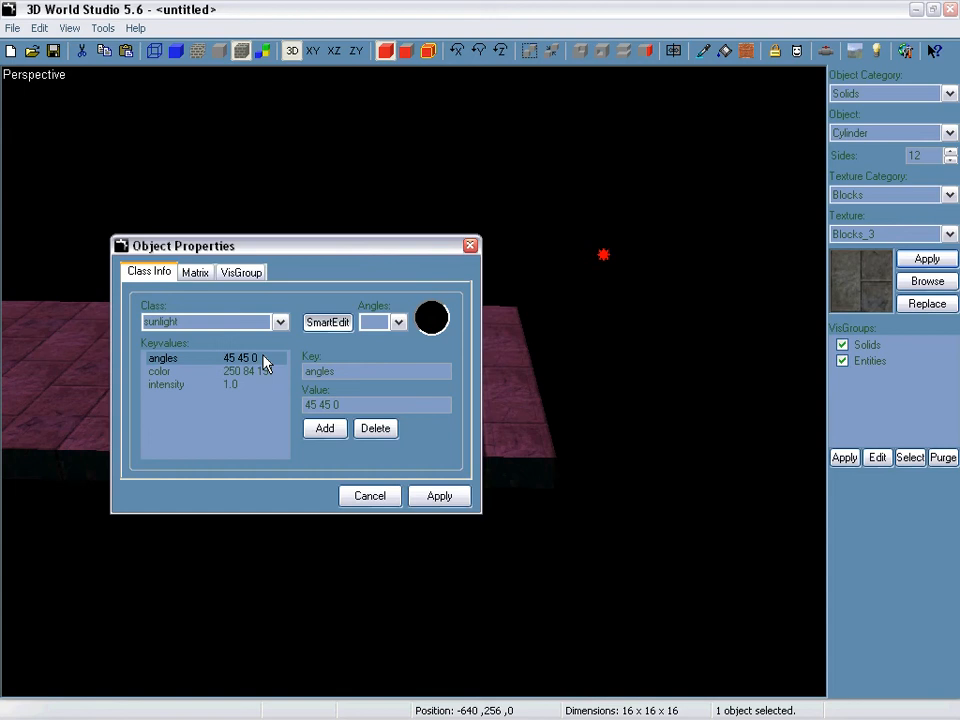
{"action": "left_click", "coordinate": [470, 247]}
Step: Examine the cylinder's dark side and its shadow on the floor from close up and farther away, and review the light rendering settings
{"action": "key", "text": "z"}
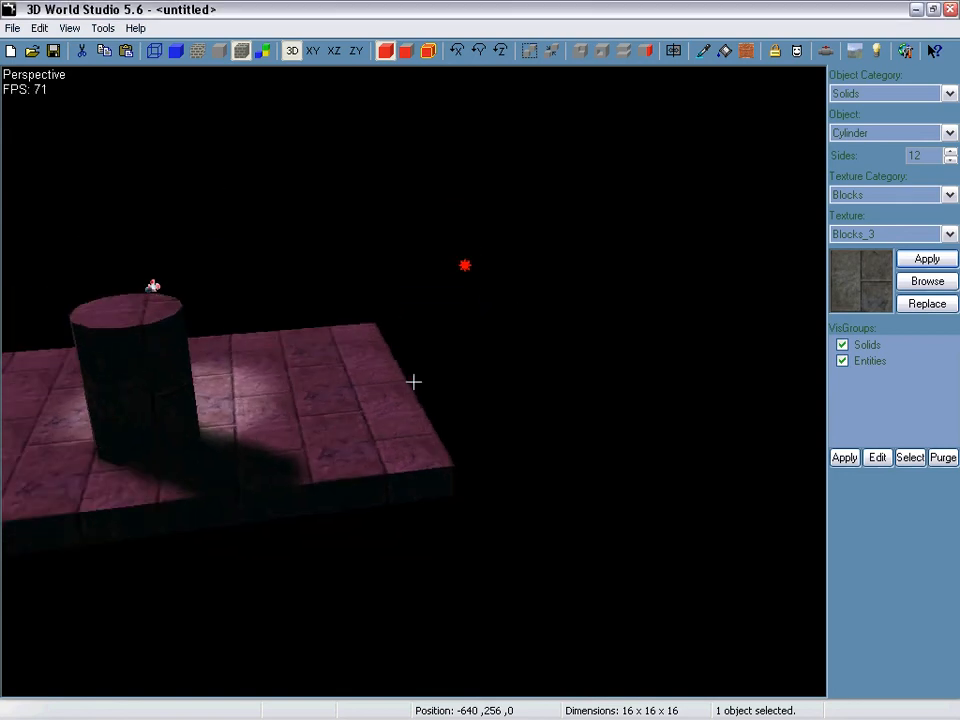
{"action": "key", "text": "a"}
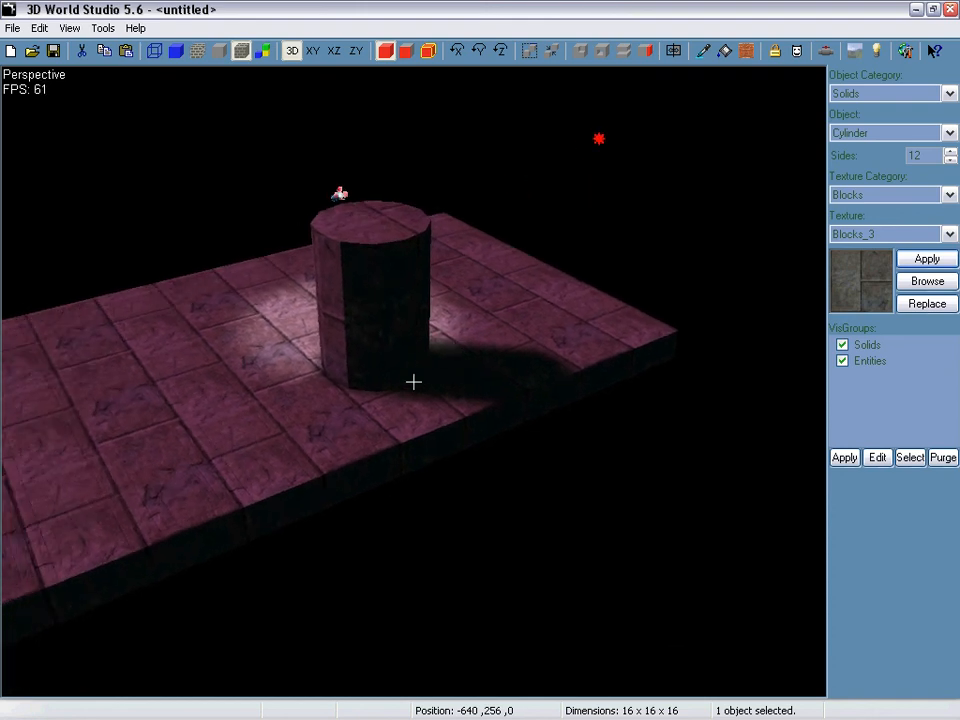
{"action": "key", "text": "w"}
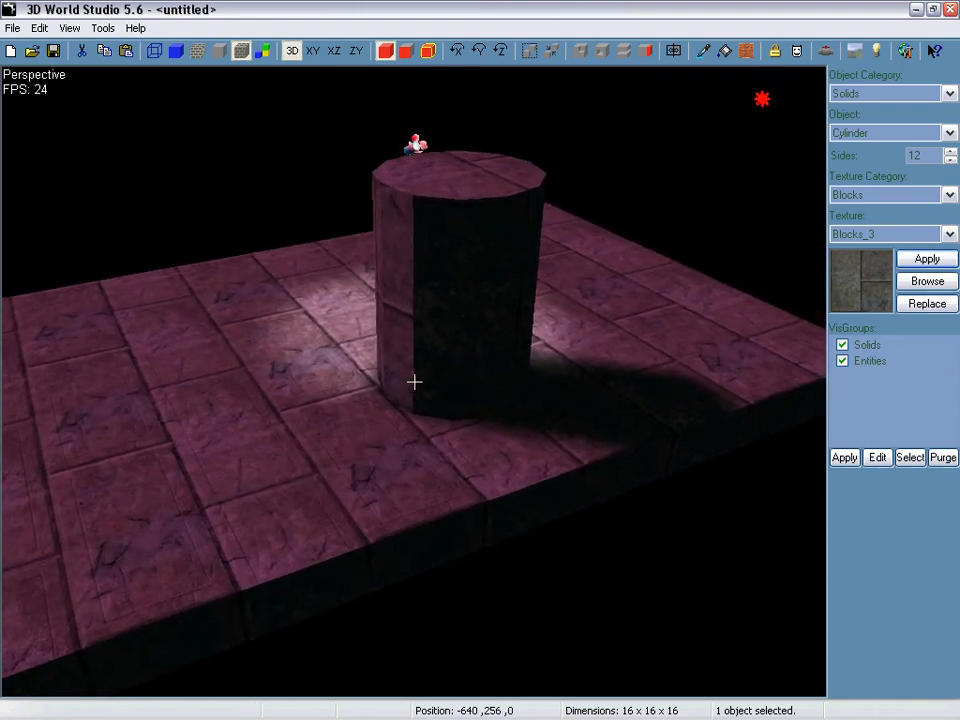
{"action": "key", "text": "w"}
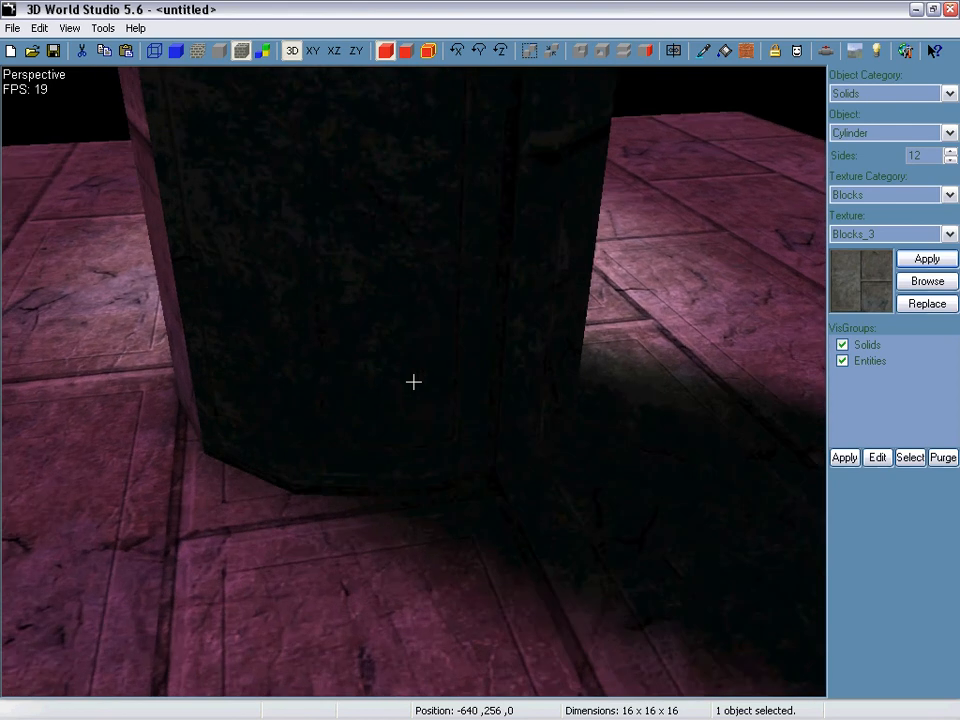
{"action": "right_click_drag", "start_coordinate": [413, 382], "coordinate": [413, 382]}
{"action": "right_click_drag", "start_coordinate": [347, 332], "coordinate": [411, 376]}
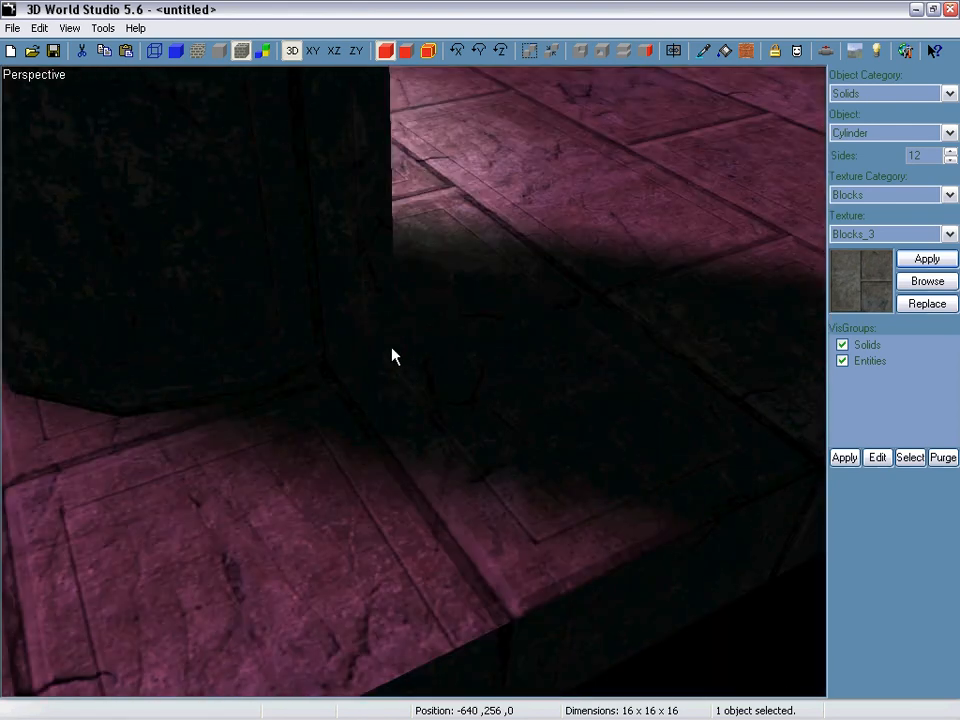
{"action": "scroll", "coordinate": [392, 349], "scroll_direction": "down", "scroll_amount": 3}
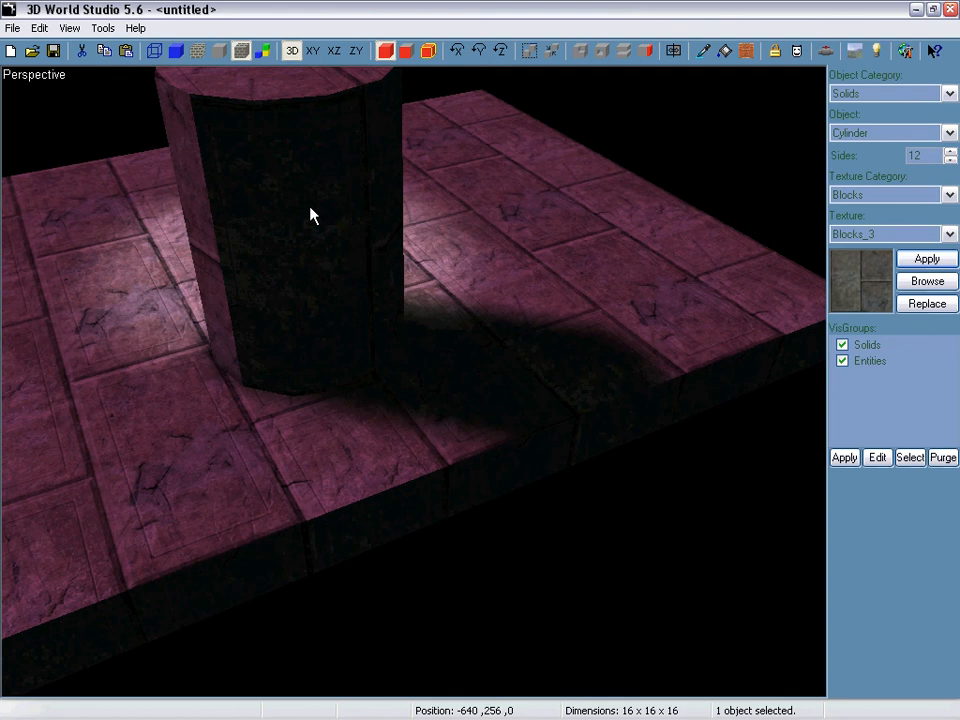
{"action": "key", "text": "F9"}
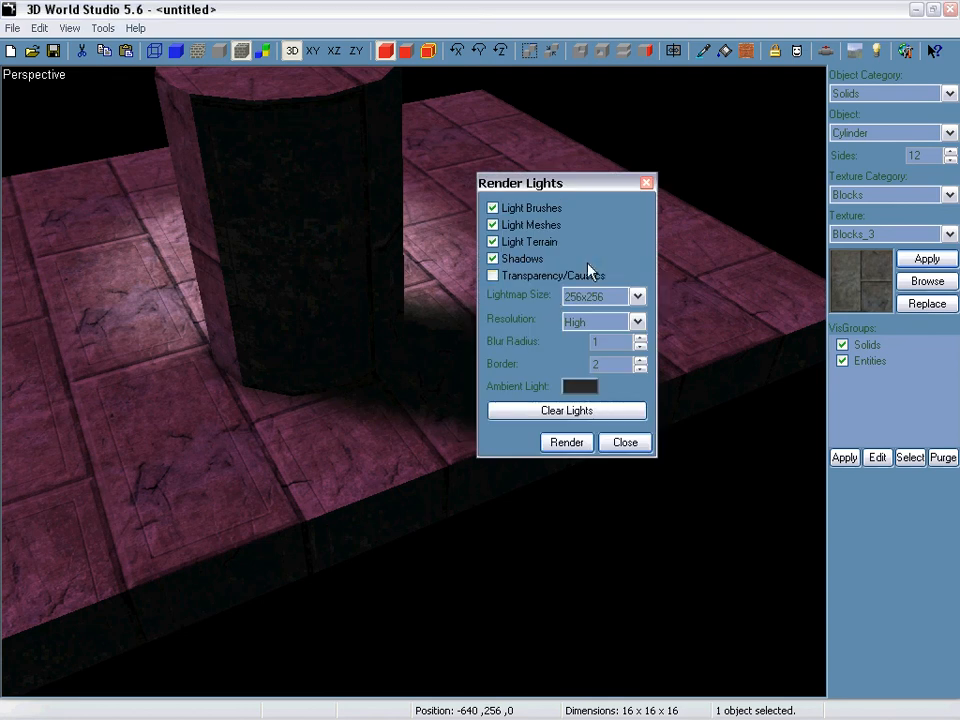
{"action": "left_click", "coordinate": [646, 184]}
{"action": "mouse_move", "coordinate": [414, 390]}
{"action": "right_mouse_down"}
{"action": "mouse_move", "coordinate": [440, 380]}
{"action": "mouse_move", "coordinate": [414, 381]}
{"action": "mouse_move", "coordinate": [435, 381]}
{"action": "mouse_move", "coordinate": [414, 381]}
{"action": "mouse_move", "coordinate": [415, 390]}
{"action": "right_mouse_up"}
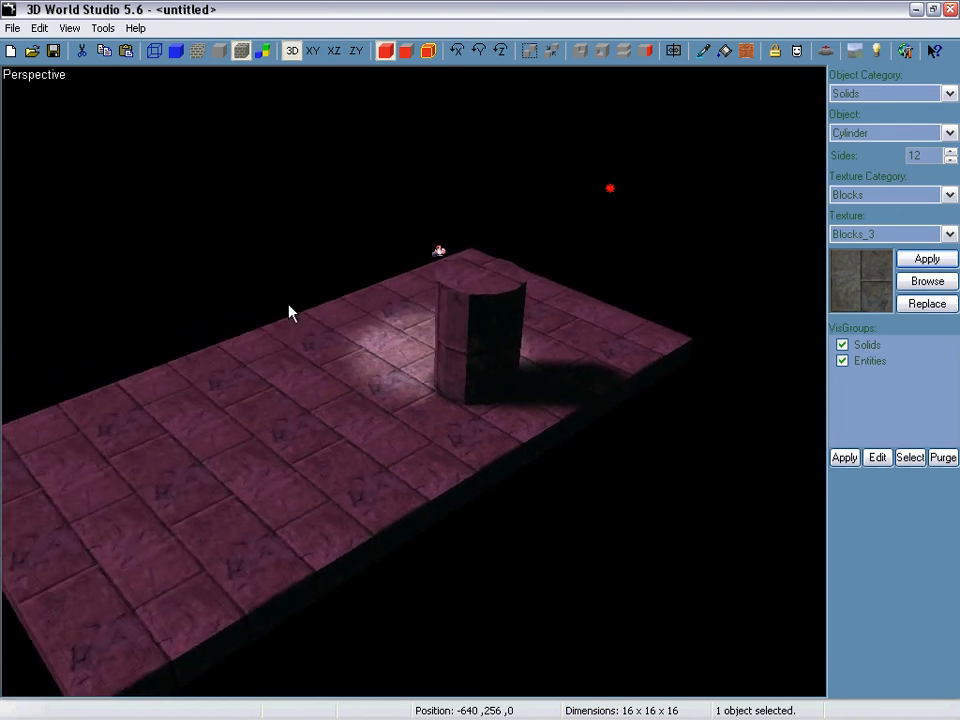
{"action": "right_click_drag", "start_coordinate": [289, 313], "coordinate": [414, 381]}
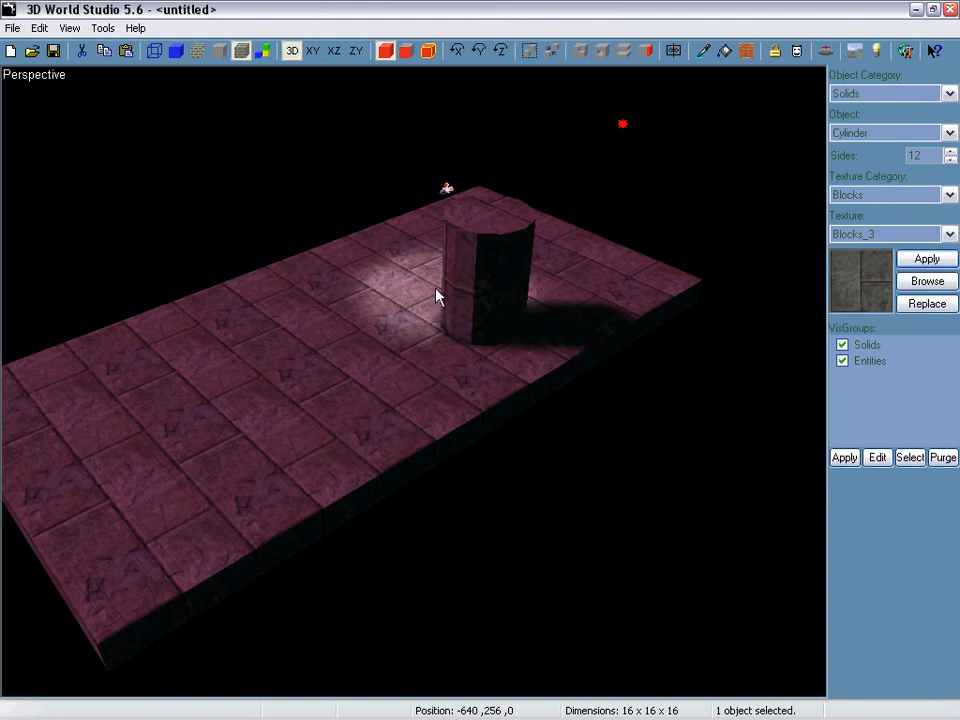
Step: Restore the four-viewport layout and place a light entity from SportsFictionEntities just beyond the floor's edge at 1088, 0, 0
{"action": "left_click", "coordinate": [447, 190]}
{"action": "left_click", "coordinate": [868, 95]}
{"action": "left_click", "coordinate": [905, 354]}
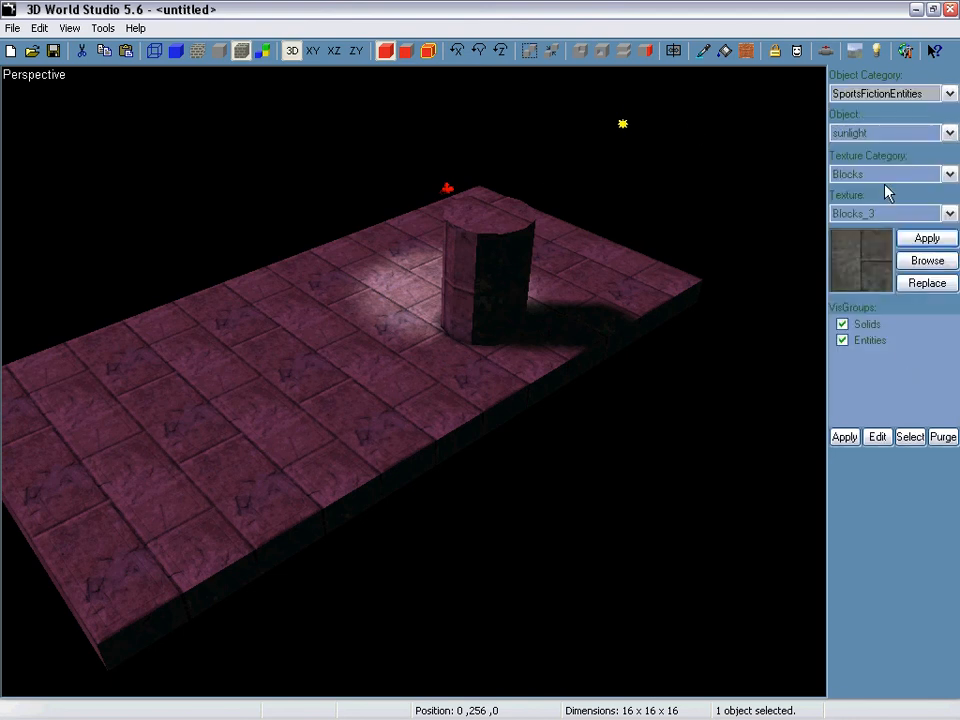
{"action": "left_click", "coordinate": [864, 134]}
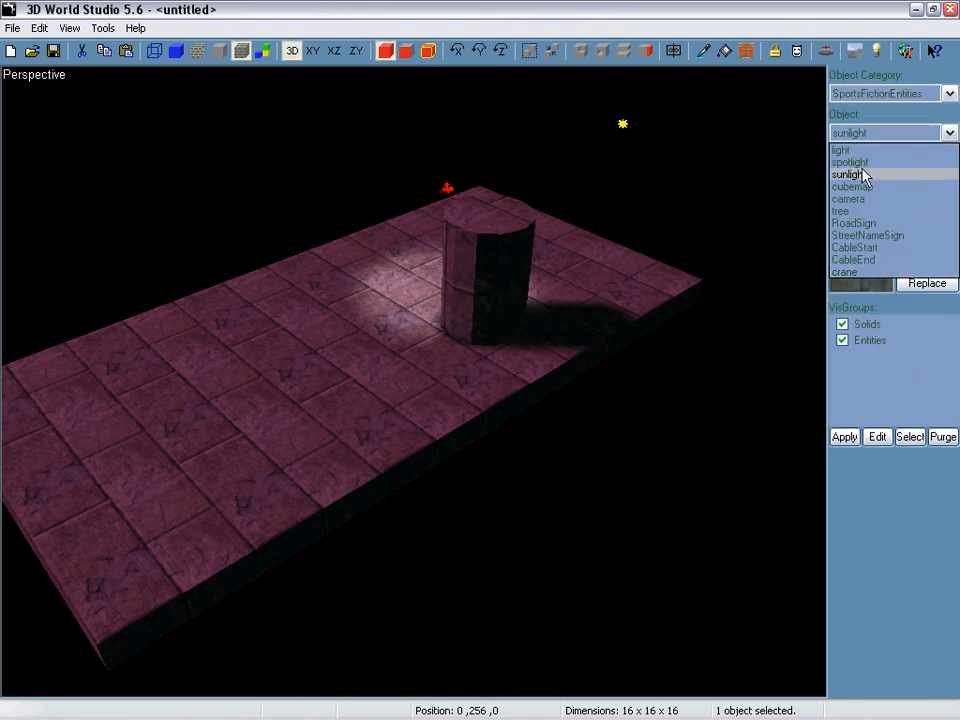
{"action": "left_click", "coordinate": [852, 151]}
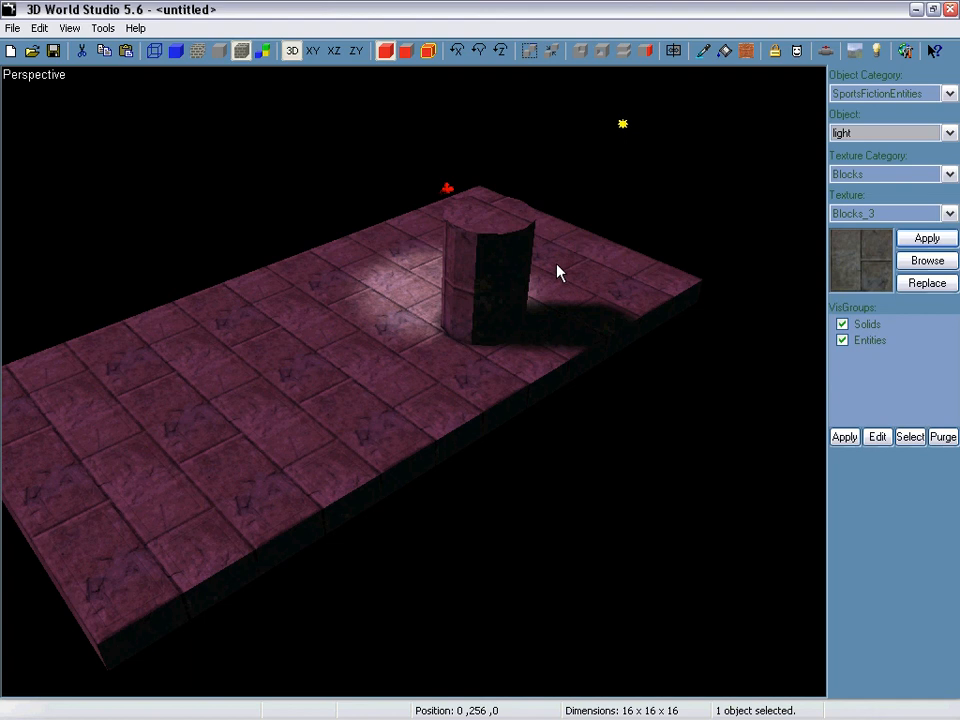
{"action": "left_click", "coordinate": [540, 255]}
{"action": "key", "text": "space"}
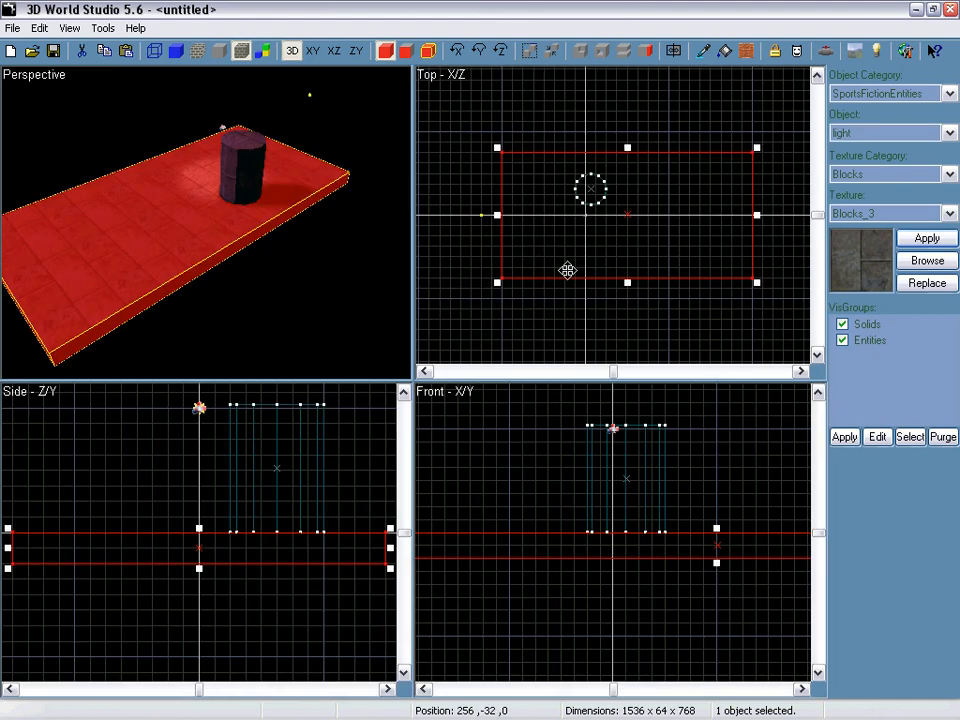
{"action": "left_click", "coordinate": [762, 215]}
Step: Review the new light's intensity, range and LinearFalloff values in its object properties
{"action": "key", "text": "alt+Return"}
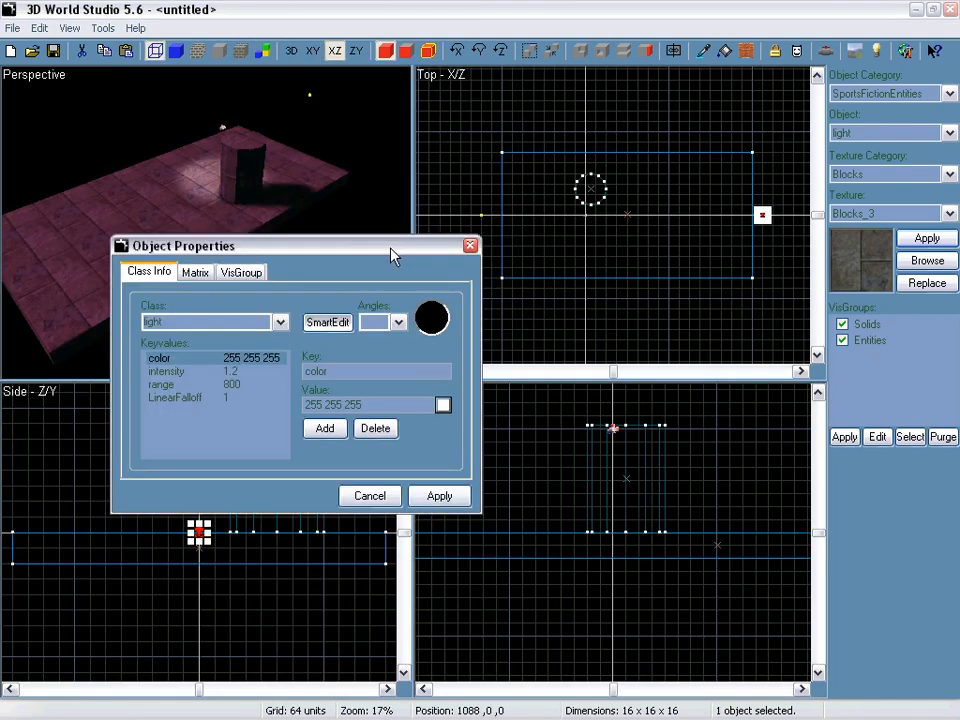
{"action": "left_click", "coordinate": [200, 372]}
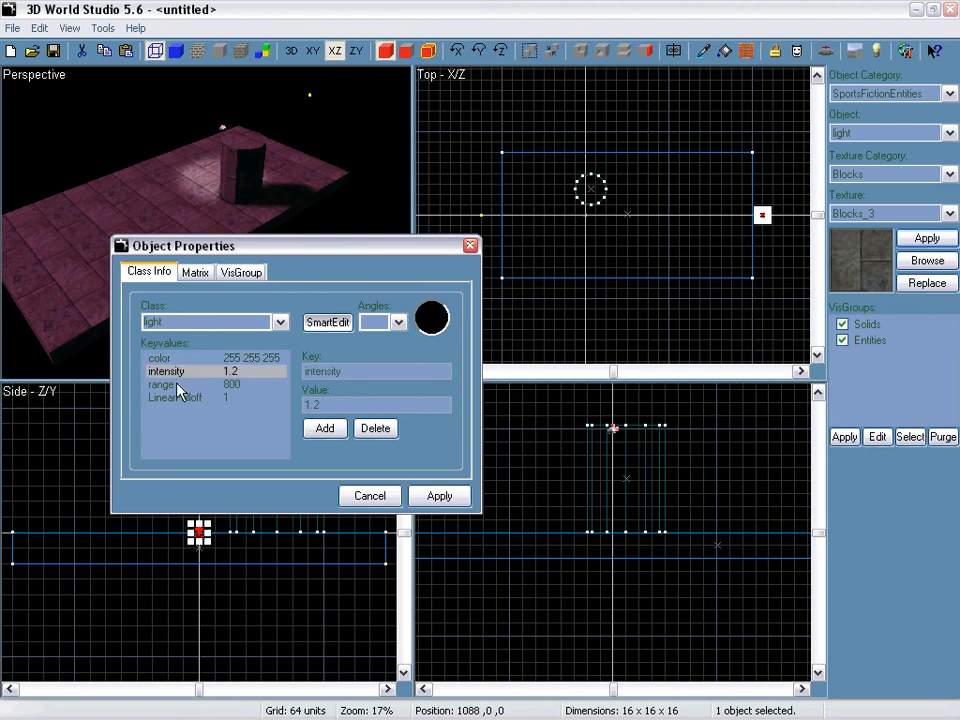
{"action": "left_click", "coordinate": [214, 386]}
{"action": "left_click", "coordinate": [177, 401]}
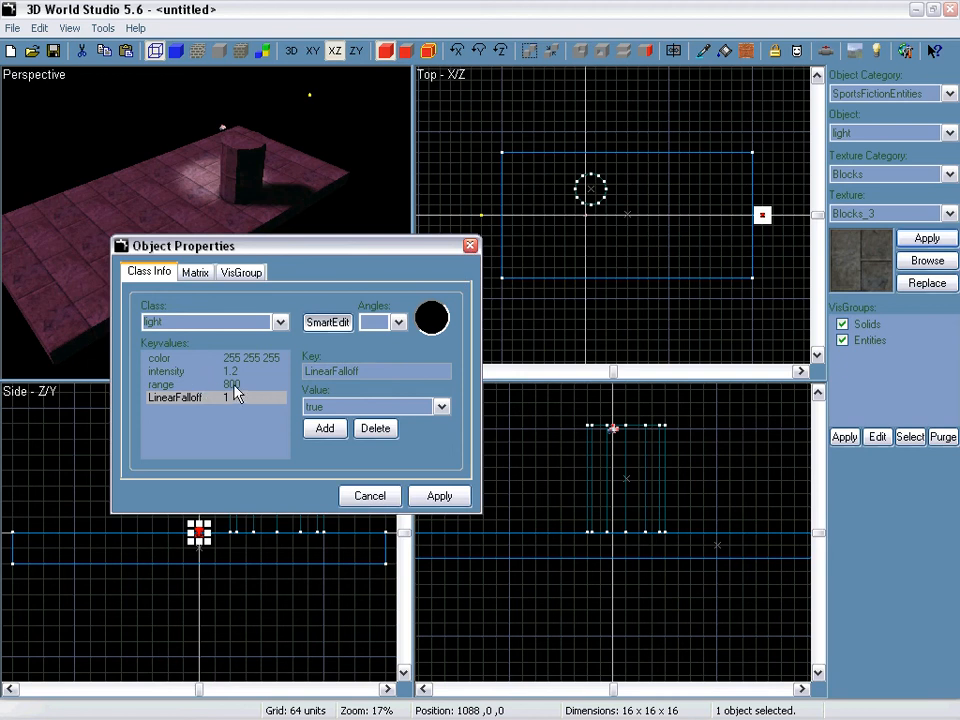
{"action": "left_click", "coordinate": [470, 245]}
Step: Bring the light into the perspective view and recheck its LinearFalloff option in the object properties
{"action": "left_click", "coordinate": [279, 219]}
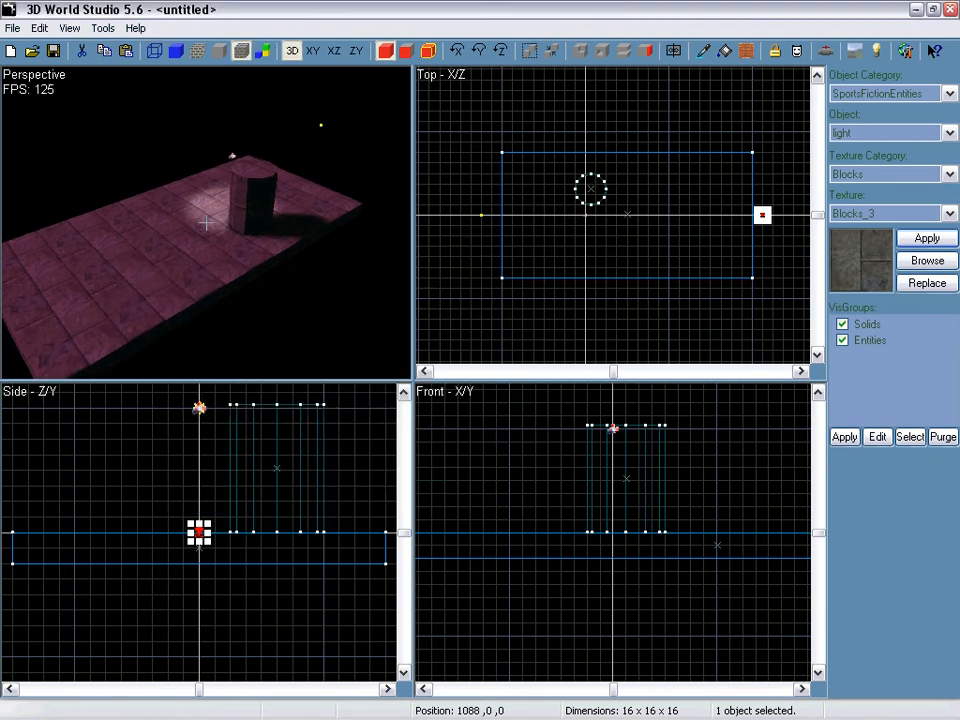
{"action": "key", "text": "w"}
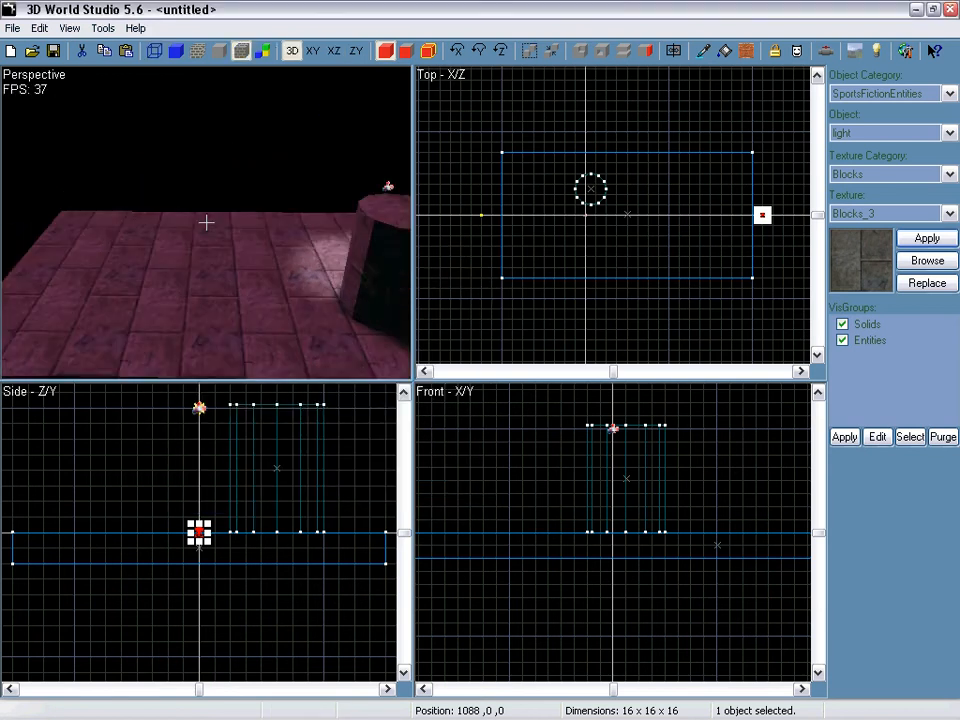
{"action": "left_click", "coordinate": [206, 222]}
{"action": "key", "text": "alt+Return"}
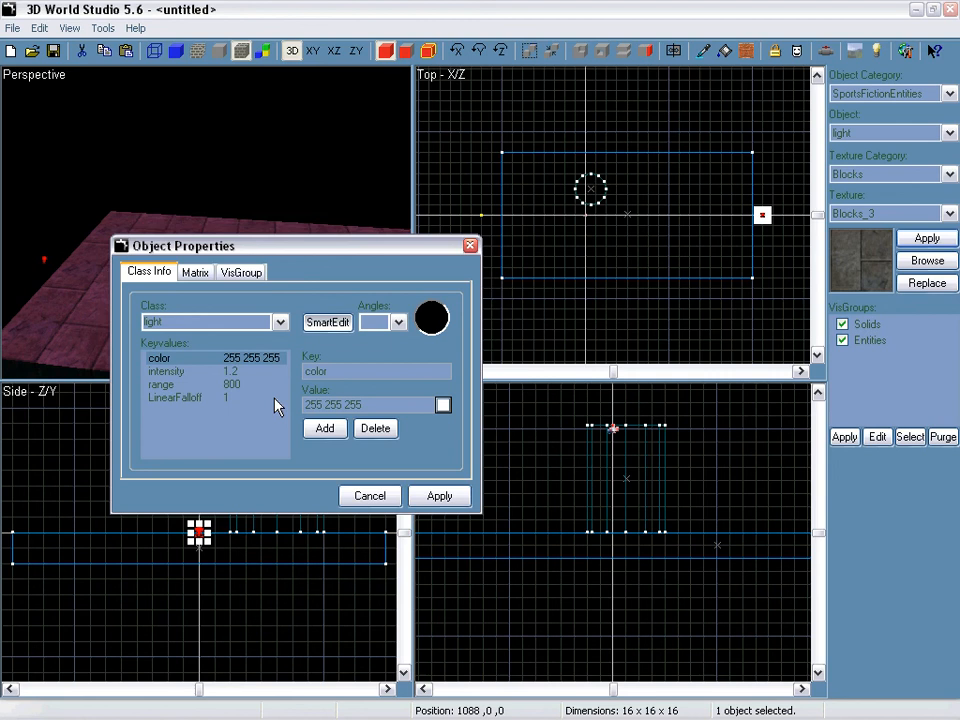
{"action": "left_click", "coordinate": [205, 398]}
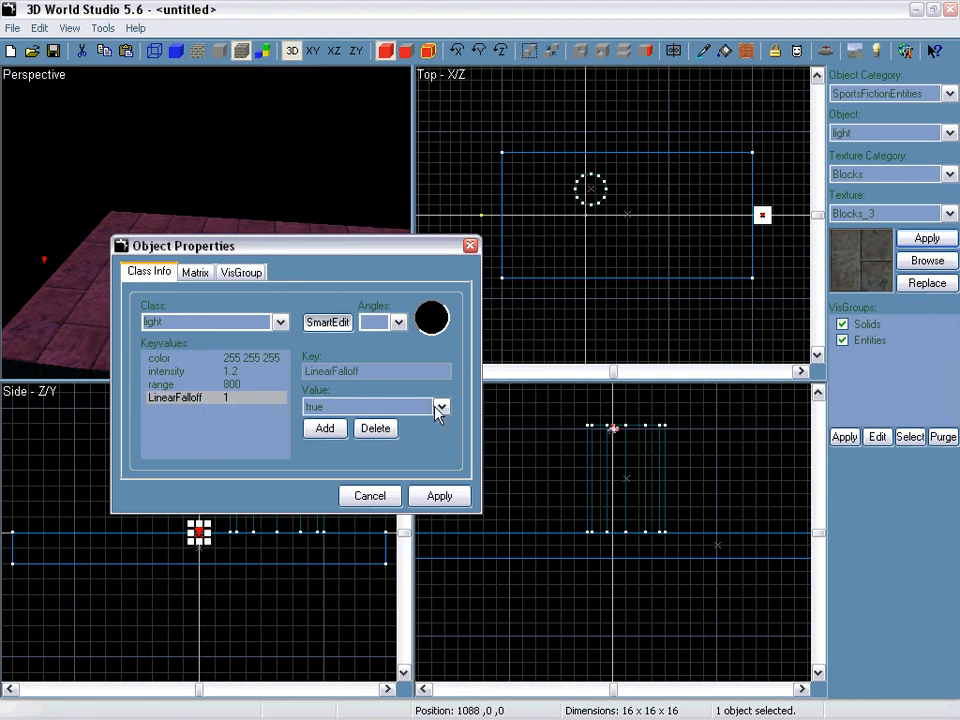
{"action": "left_click", "coordinate": [469, 246]}
Step: Delete the cylinder, spotlight and sunlight, and switch the perspective view to textured display without lightmaps
{"action": "right_click_drag", "start_coordinate": [206, 222], "coordinate": [282, 235]}
{"action": "left_click", "coordinate": [282, 235]}
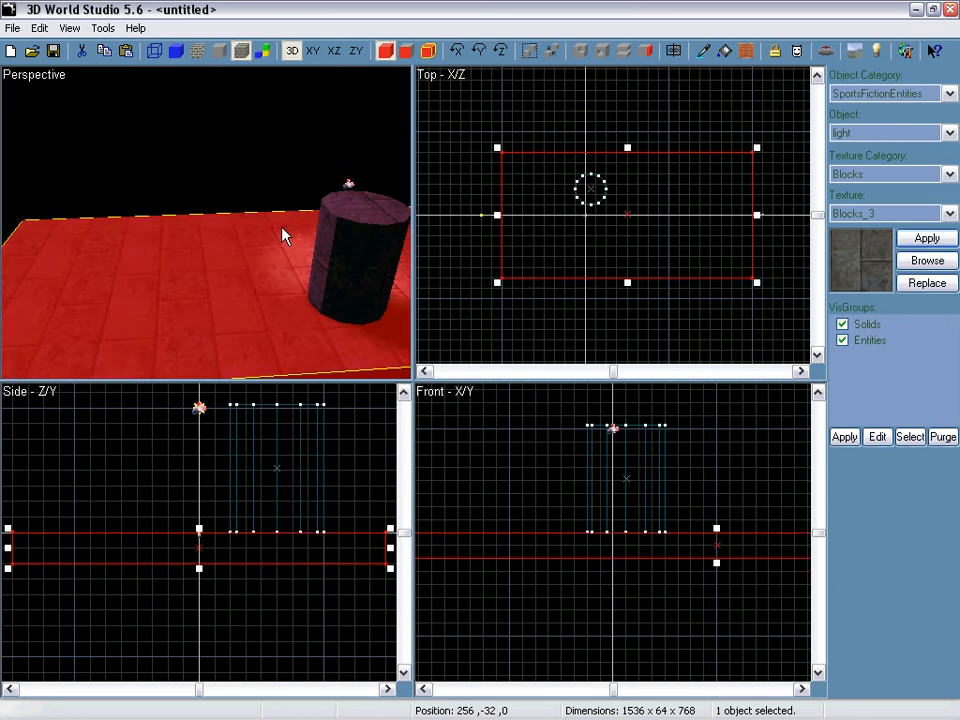
{"action": "left_click", "coordinate": [340, 233]}
{"action": "key", "text": "Delete"}
{"action": "left_click", "coordinate": [348, 183]}
{"action": "key", "text": "Delete"}
{"action": "right_click_drag", "start_coordinate": [348, 183], "coordinate": [275, 150]}
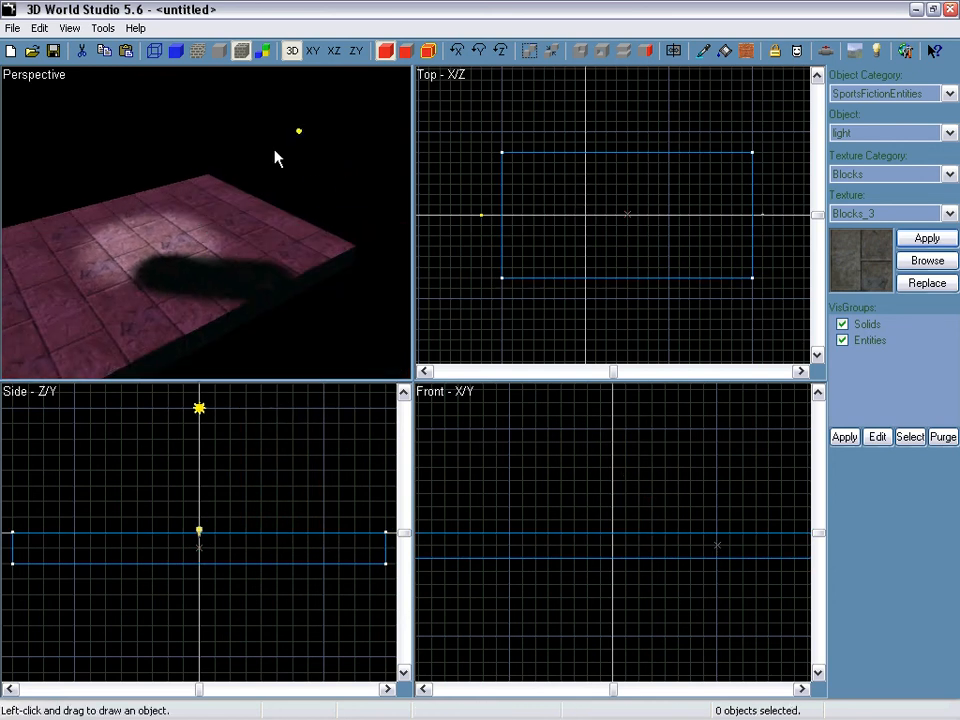
{"action": "left_click", "coordinate": [299, 132]}
{"action": "key", "text": "Delete"}
{"action": "left_click", "coordinate": [198, 51]}
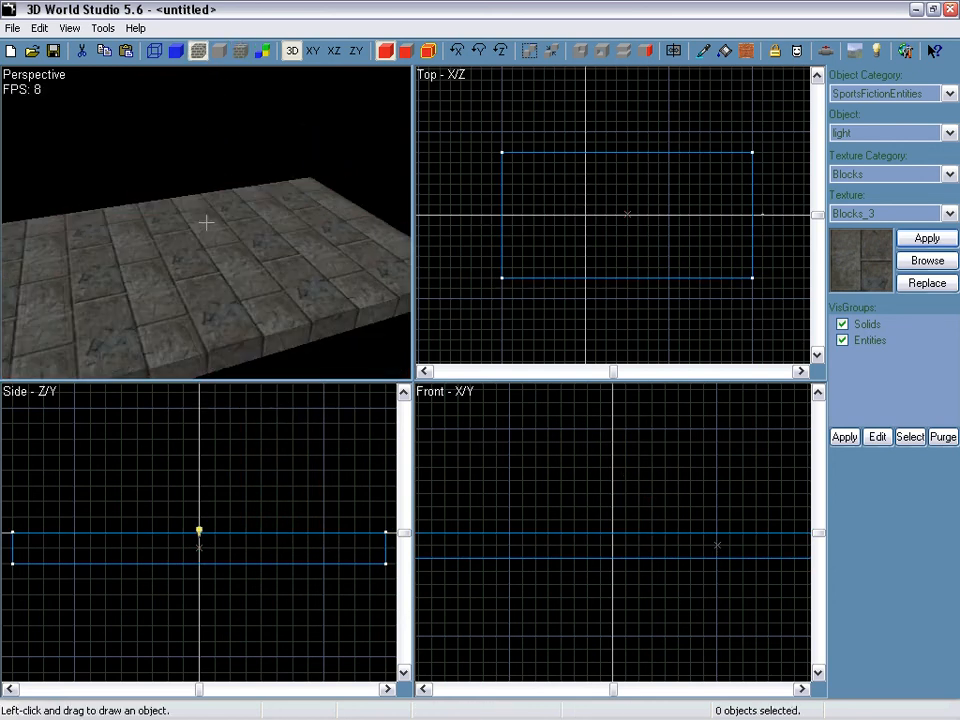
Step: Raise the light to a height of 96 and move it over the floor's center, at 256, 96, 0
{"action": "right_click_drag", "start_coordinate": [206, 161], "coordinate": [207, 219]}
{"action": "left_click", "coordinate": [131, 206]}
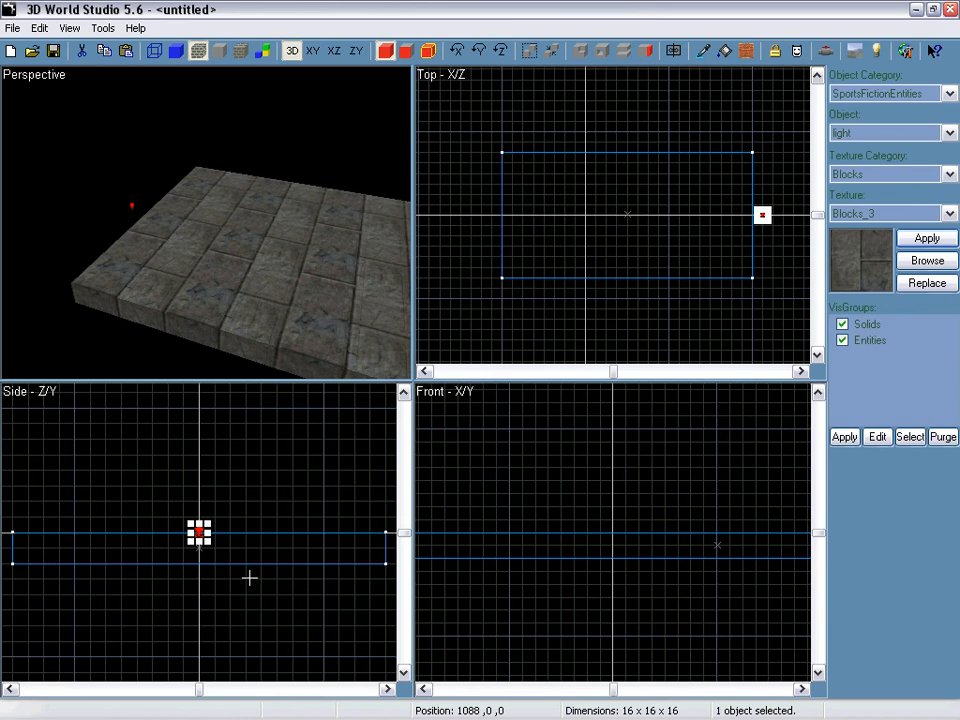
{"action": "left_click_drag", "start_coordinate": [197, 492], "coordinate": [197, 486]}
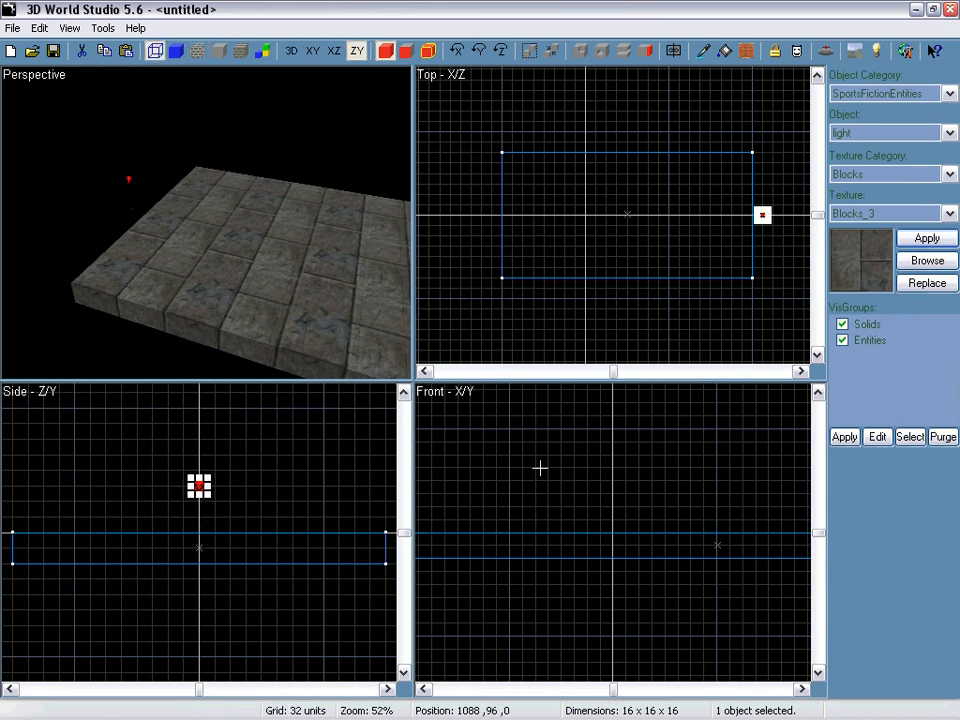
{"action": "scroll", "coordinate": [784, 212], "scroll_direction": "up", "scroll_amount": 2}
{"action": "scroll", "coordinate": [766, 214], "scroll_direction": "up", "scroll_amount": 3}
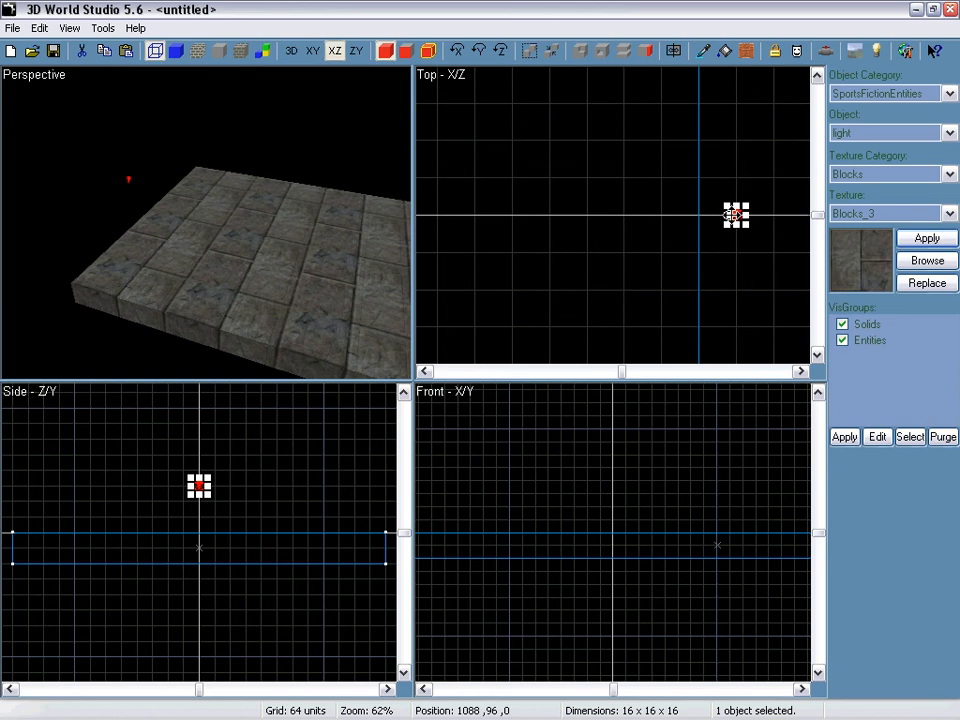
{"action": "left_click_drag", "start_coordinate": [732, 214], "coordinate": [435, 214]}
{"action": "scroll", "coordinate": [448, 229], "scroll_direction": "down", "scroll_amount": 3}
{"action": "middle_click_drag", "start_coordinate": [448, 229], "coordinate": [516, 225]}
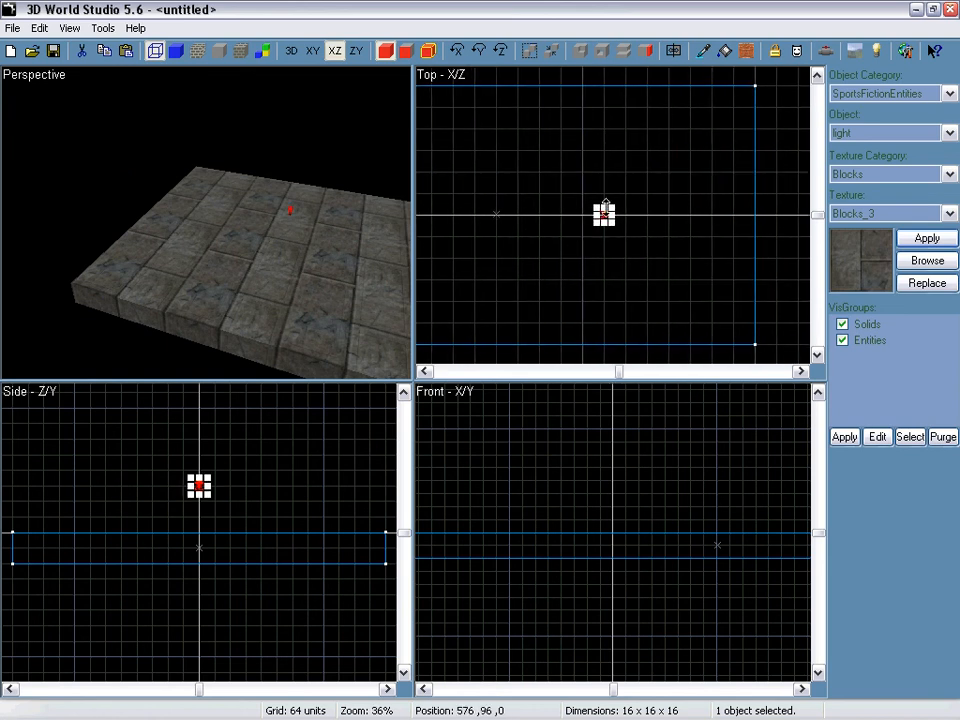
{"action": "left_click_drag", "start_coordinate": [603, 214], "coordinate": [496, 214]}
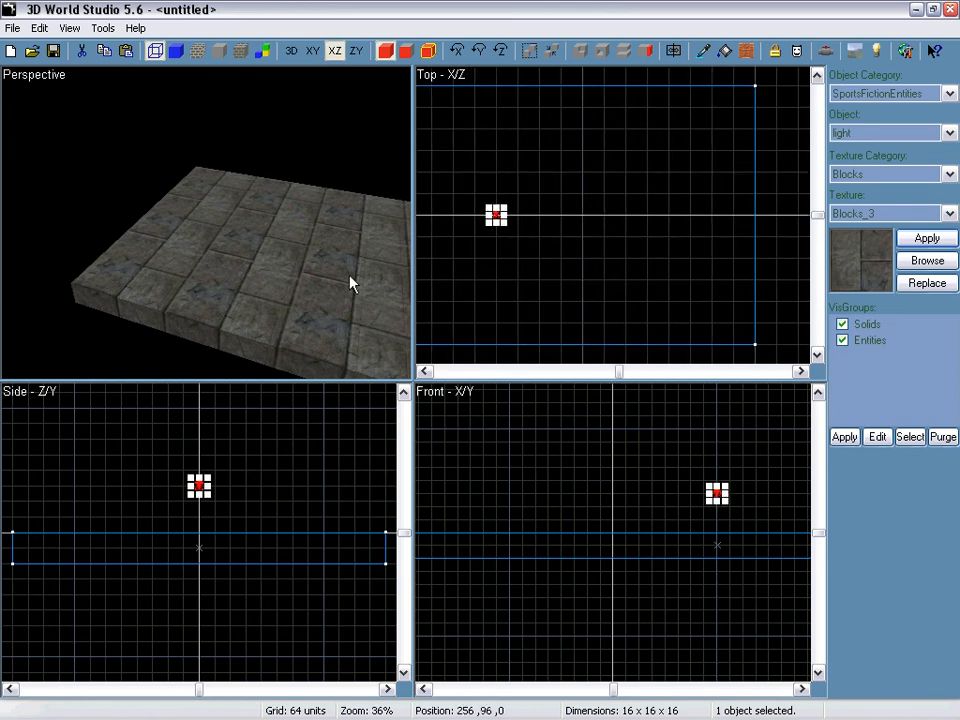
Step: Render the scene's lights with shadows on, using 256x256 lightmaps at High resolution
{"action": "right_click_drag", "start_coordinate": [349, 279], "coordinate": [203, 222]}
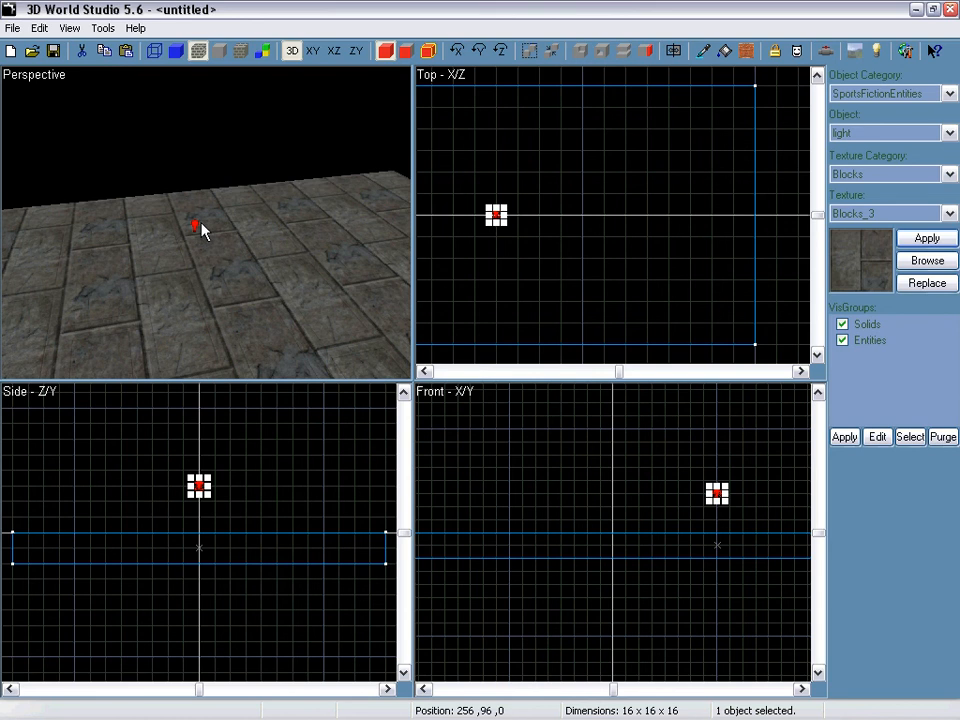
{"action": "key", "text": "ctrl+l"}
{"action": "left_click", "coordinate": [563, 442]}
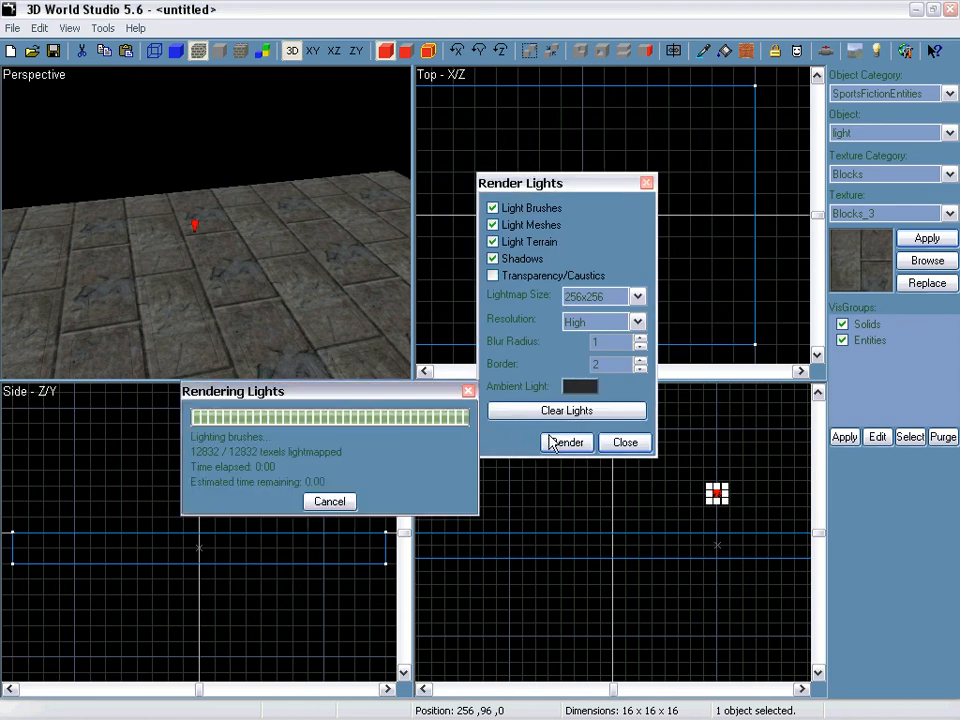
{"action": "left_click", "coordinate": [343, 504]}
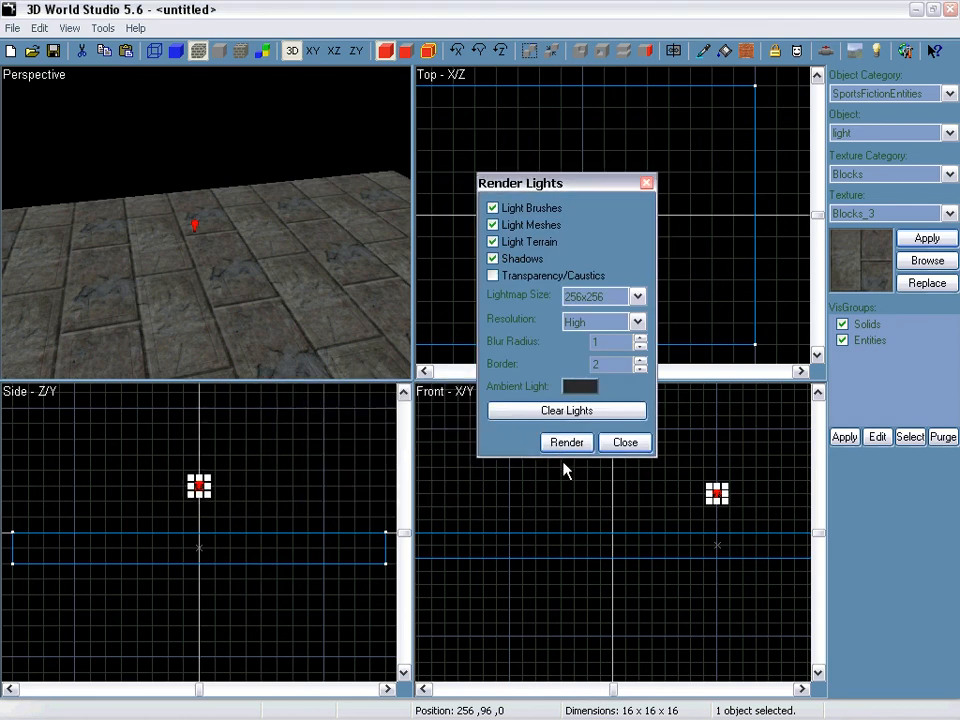
{"action": "left_click", "coordinate": [624, 442]}
Step: Switch the perspective view to lightmapped textured display and enlarge it to inspect the light on the floor
{"action": "left_click", "coordinate": [241, 50]}
{"action": "right_click_drag", "start_coordinate": [233, 118], "coordinate": [208, 228]}
{"action": "key", "text": "space"}
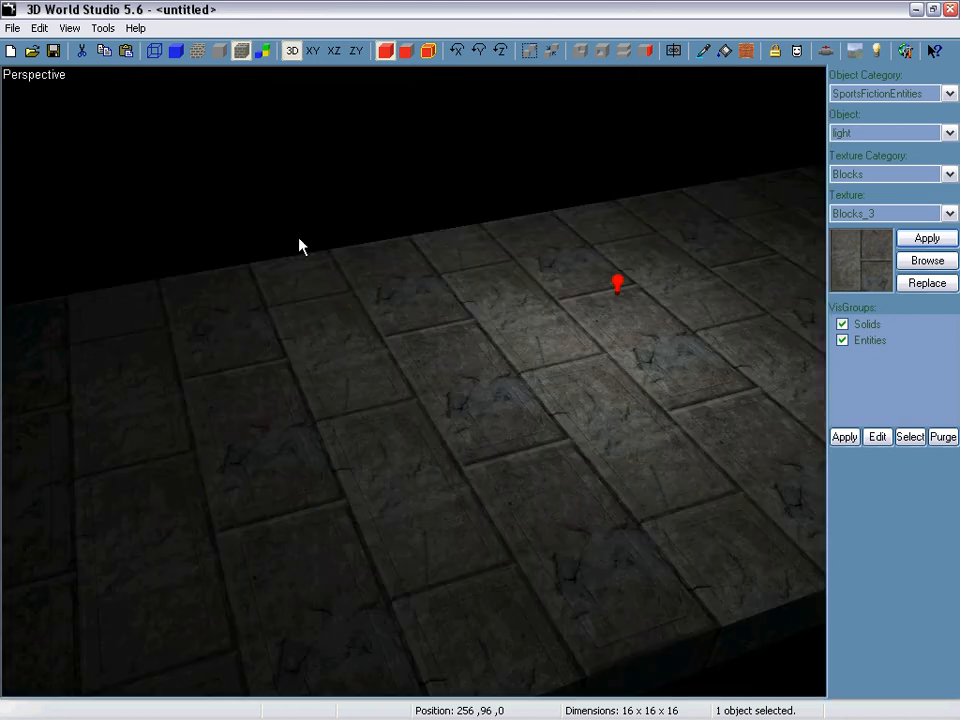
{"action": "right_click_drag", "start_coordinate": [331, 305], "coordinate": [592, 407]}
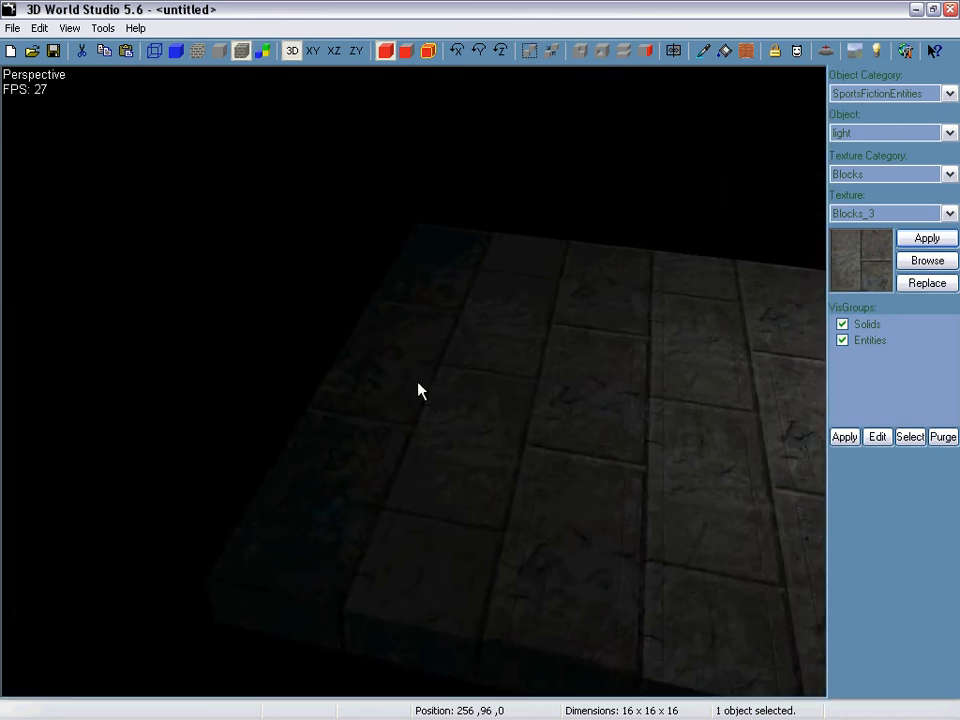
{"action": "right_click_drag", "start_coordinate": [418, 390], "coordinate": [503, 267]}
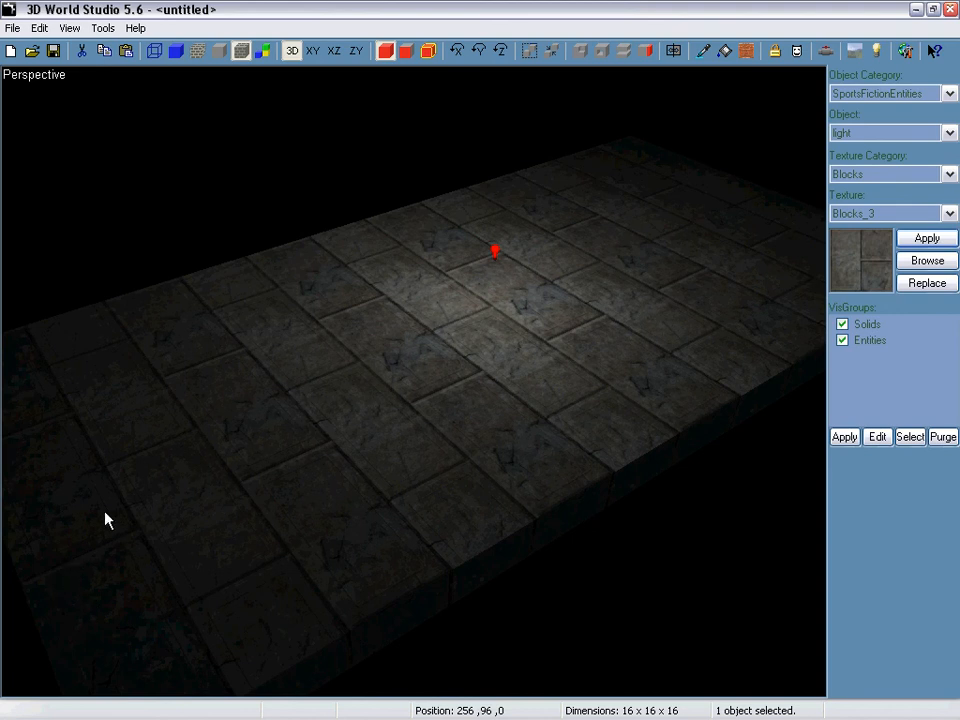
Step: Set the light's LinearFalloff to false in its object properties
{"action": "key", "text": "alt+Return"}
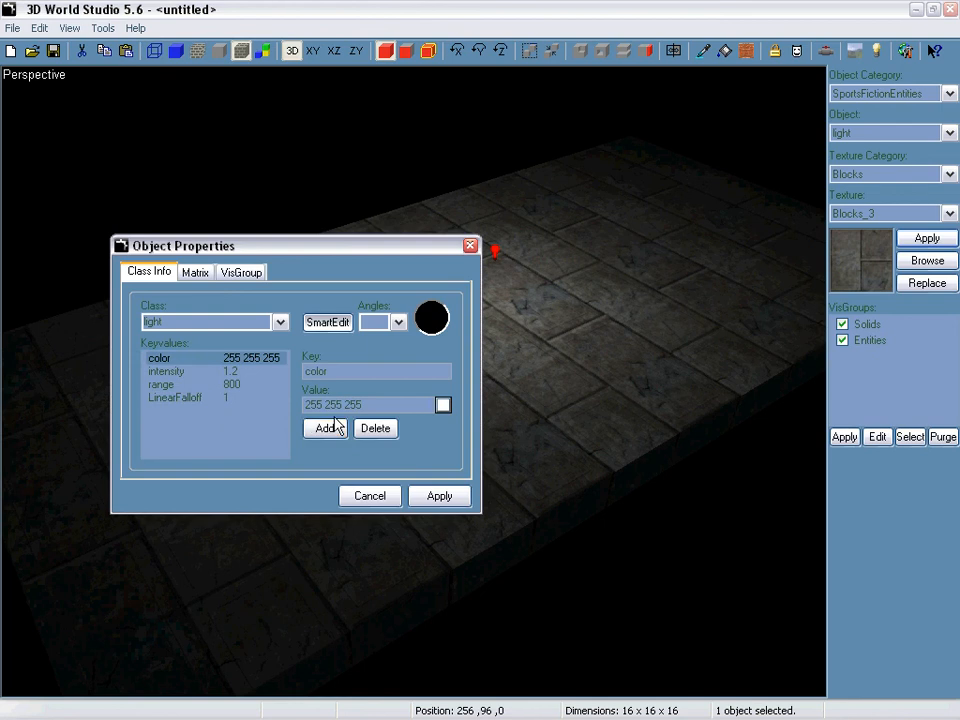
{"action": "left_click", "coordinate": [229, 398]}
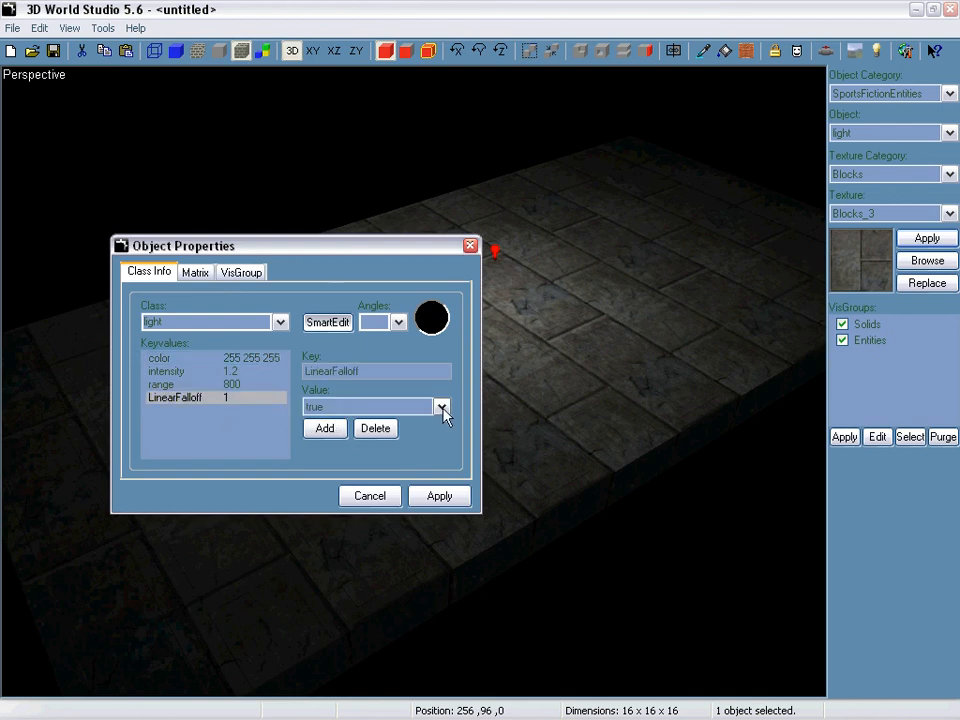
{"action": "left_click", "coordinate": [441, 408]}
{"action": "left_click", "coordinate": [368, 423]}
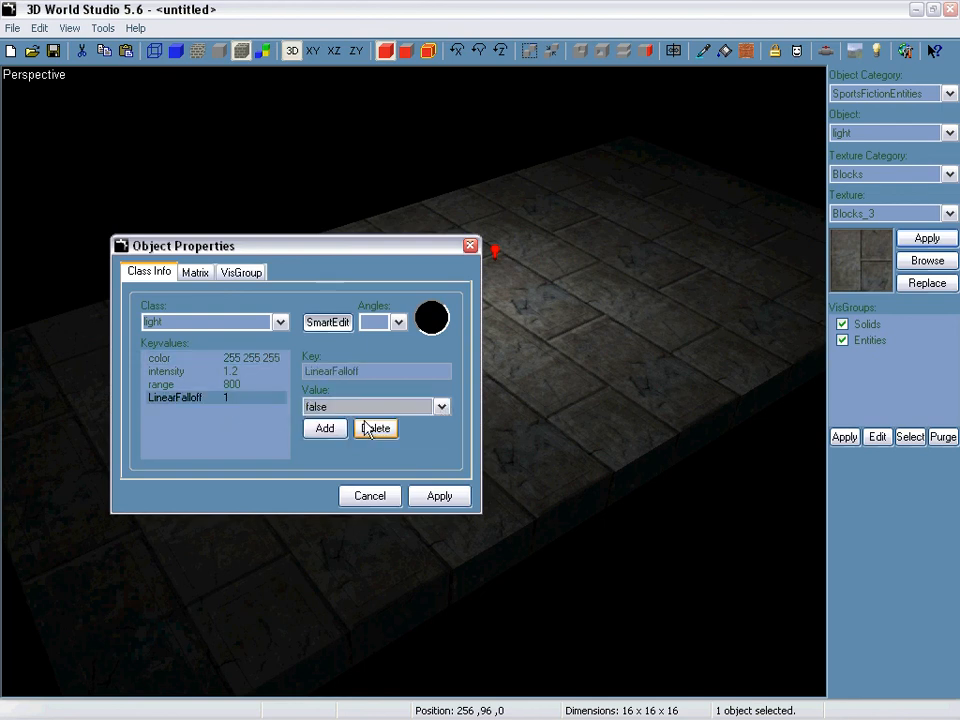
{"action": "left_click", "coordinate": [439, 497]}
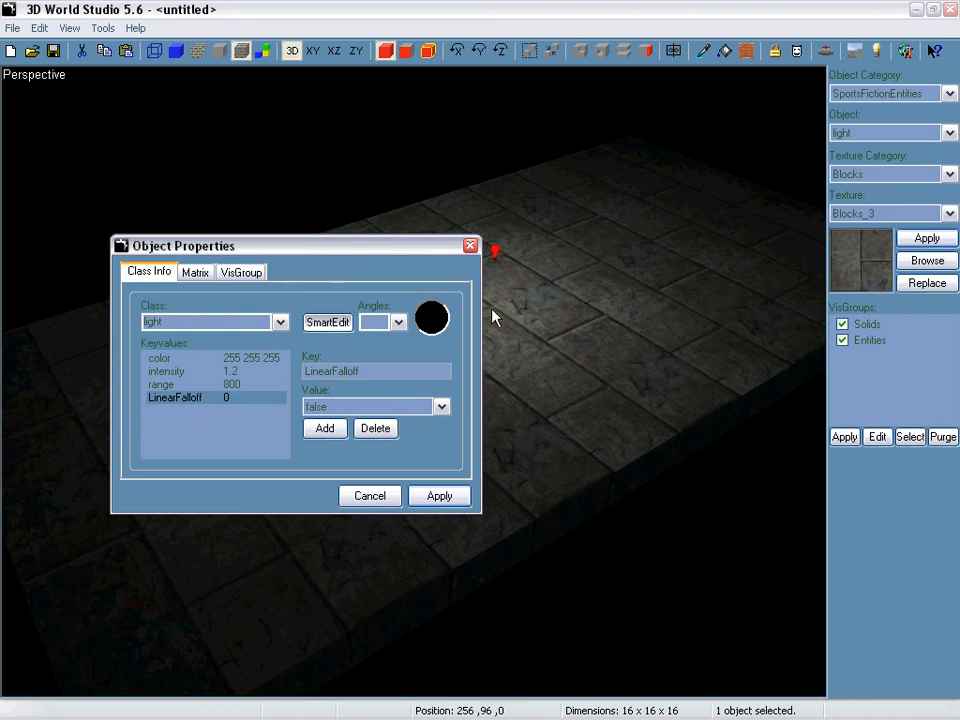
{"action": "left_click", "coordinate": [470, 246]}
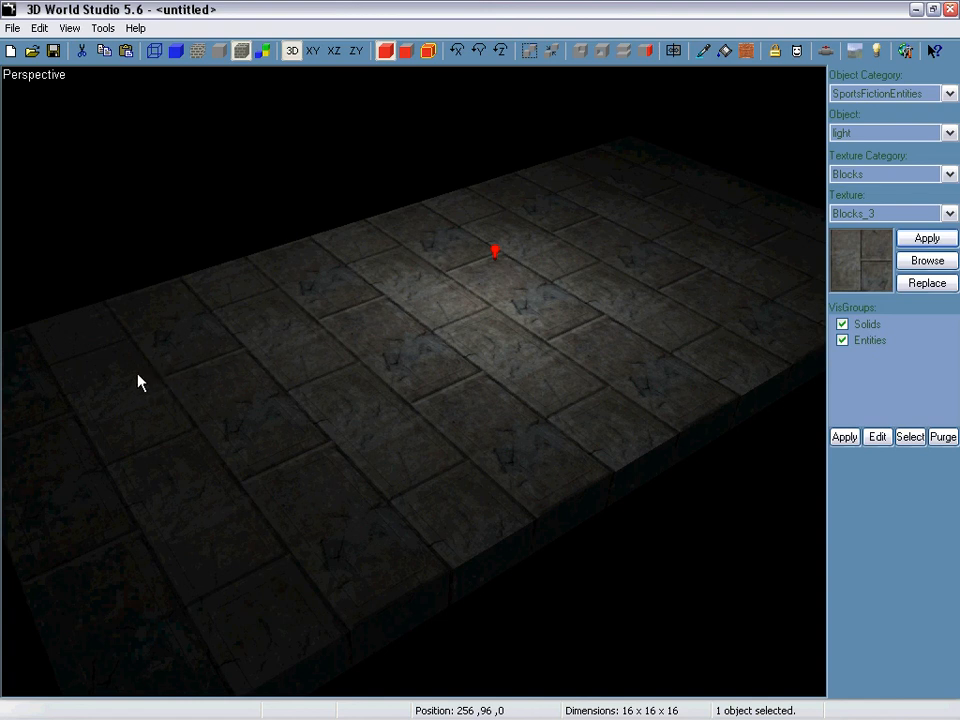
Step: Check the light's range value in its object properties
{"action": "key", "text": "alt+Return"}
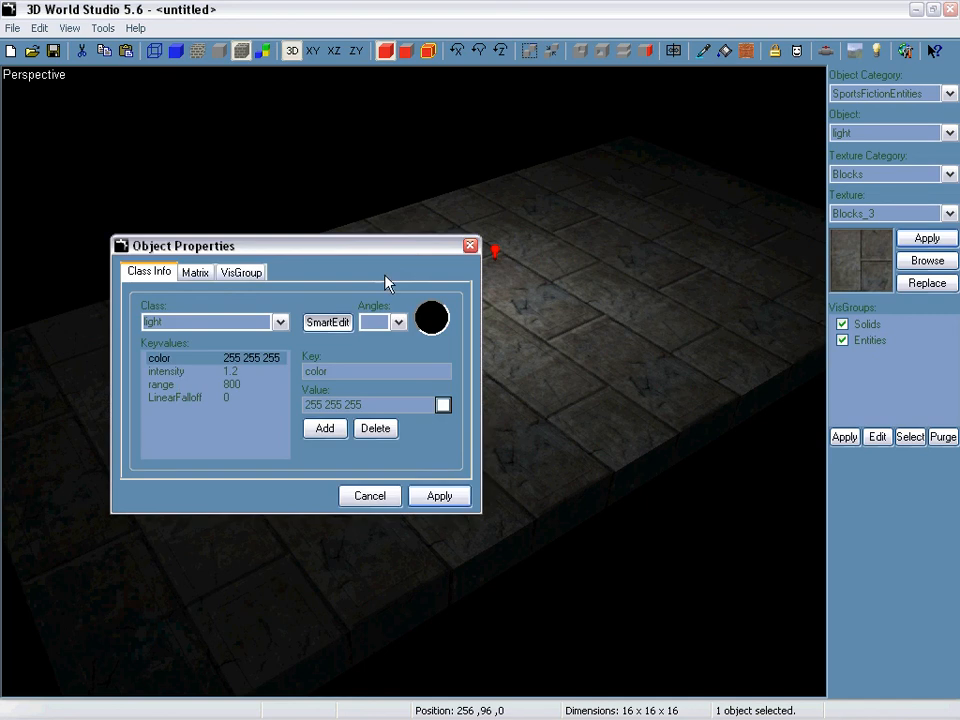
{"action": "left_click", "coordinate": [180, 384]}
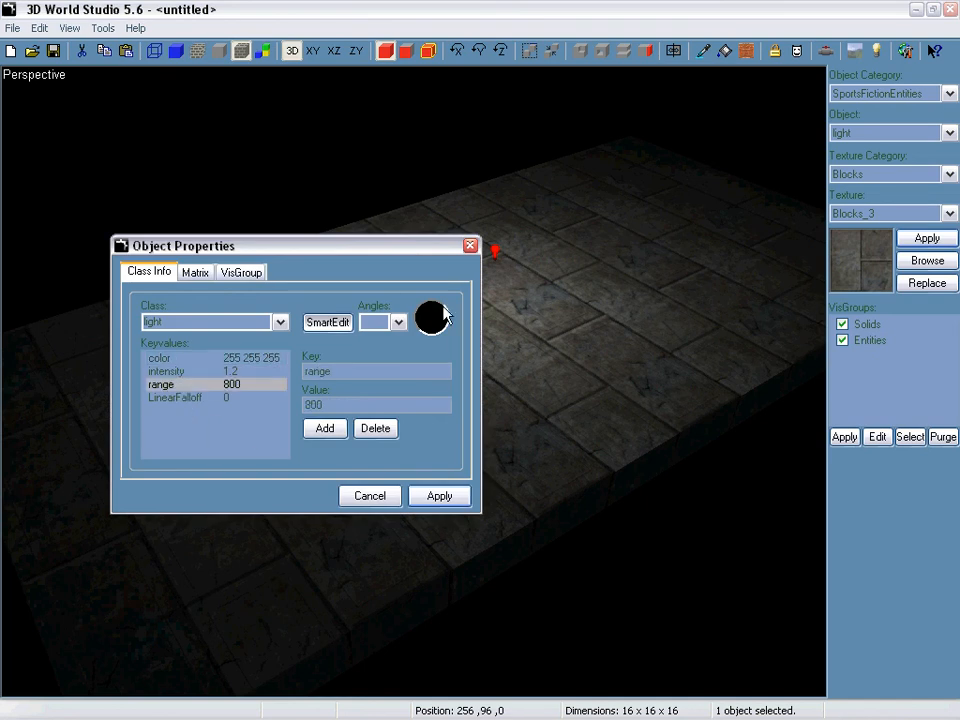
{"action": "left_click", "coordinate": [470, 246]}
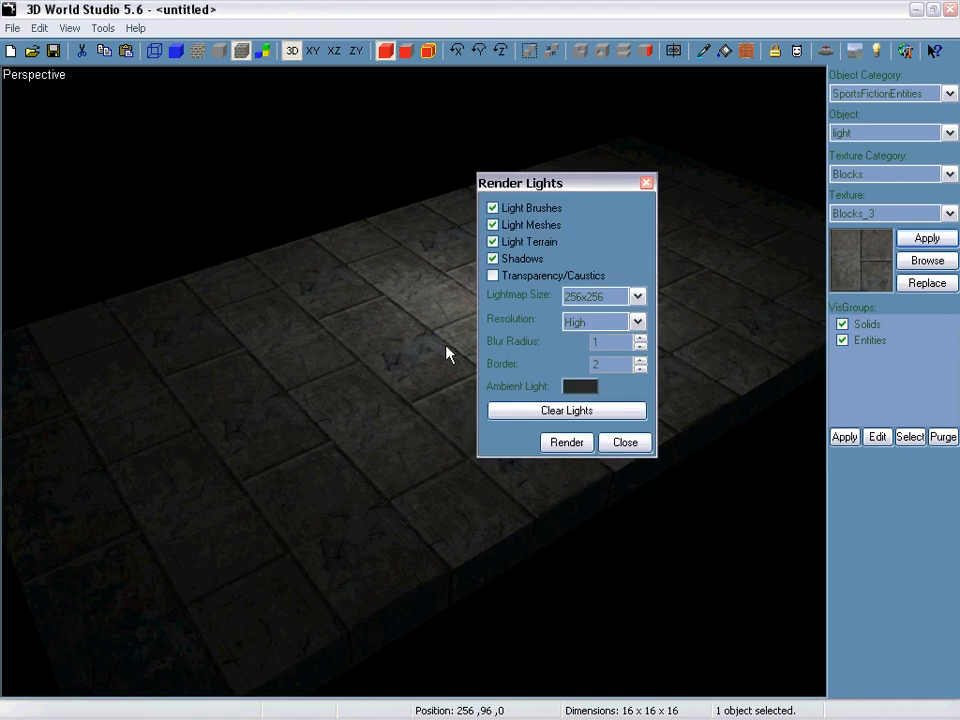
Step: Render the lights again with linear falloff turned off
{"action": "left_click", "coordinate": [574, 444]}
{"action": "left_click", "coordinate": [332, 501]}
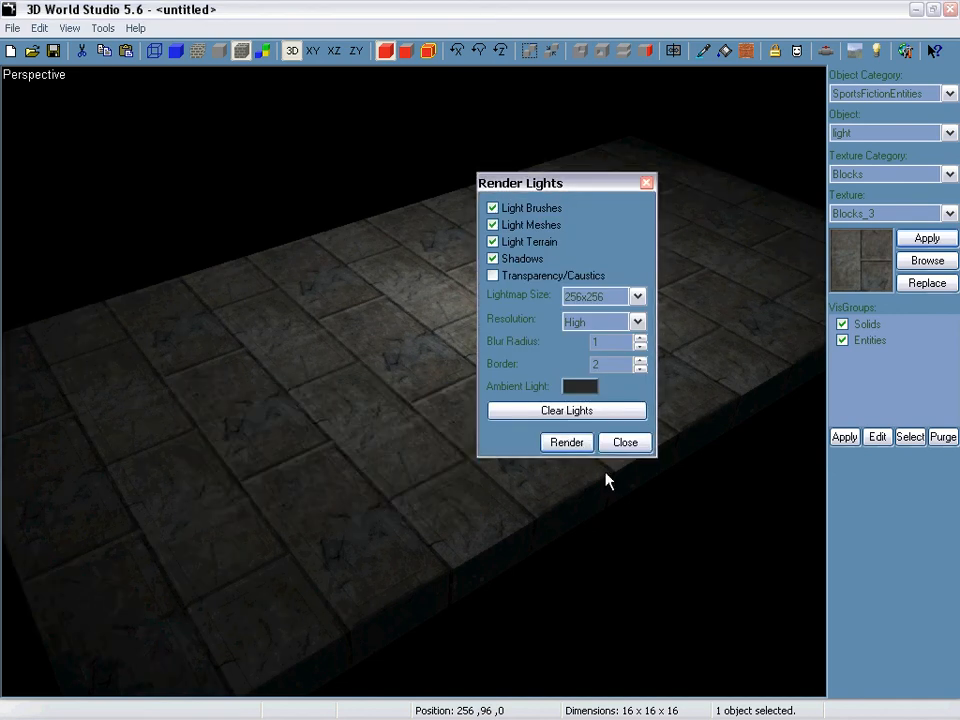
{"action": "left_click", "coordinate": [620, 444]}
Step: Set the light's range to 400 in its object properties
{"action": "key", "text": "alt+Return"}
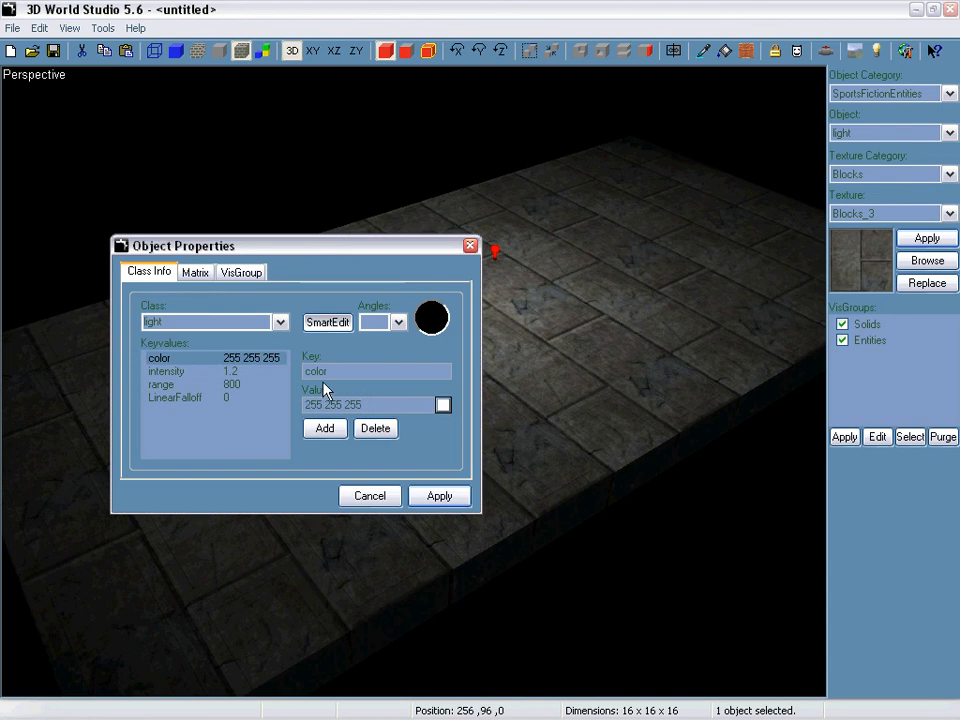
{"action": "left_click", "coordinate": [250, 386]}
{"action": "key", "text": "Tab"}
{"action": "type", "text": "400"}
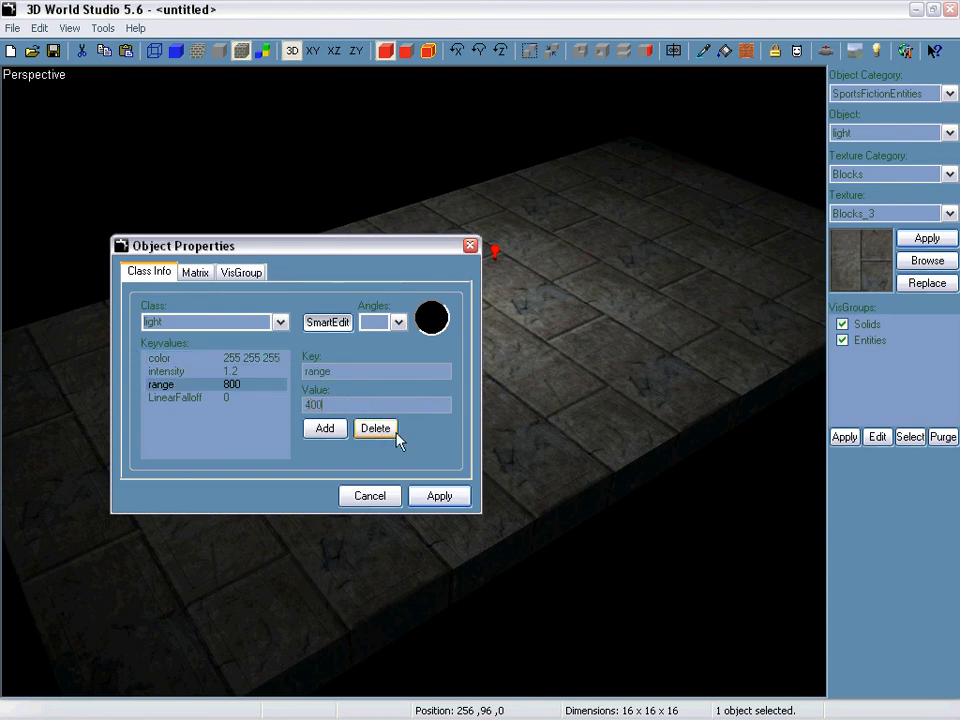
{"action": "left_click", "coordinate": [435, 497]}
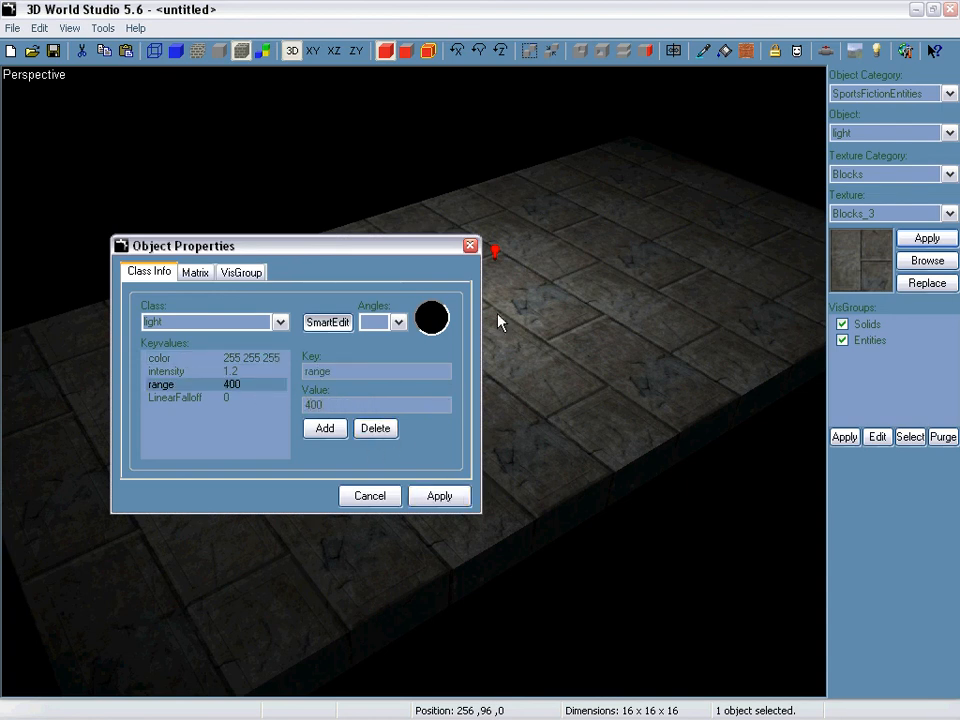
{"action": "left_click", "coordinate": [470, 246]}
Step: Render the lights again with the light's 400 range
{"action": "key", "text": "F9"}
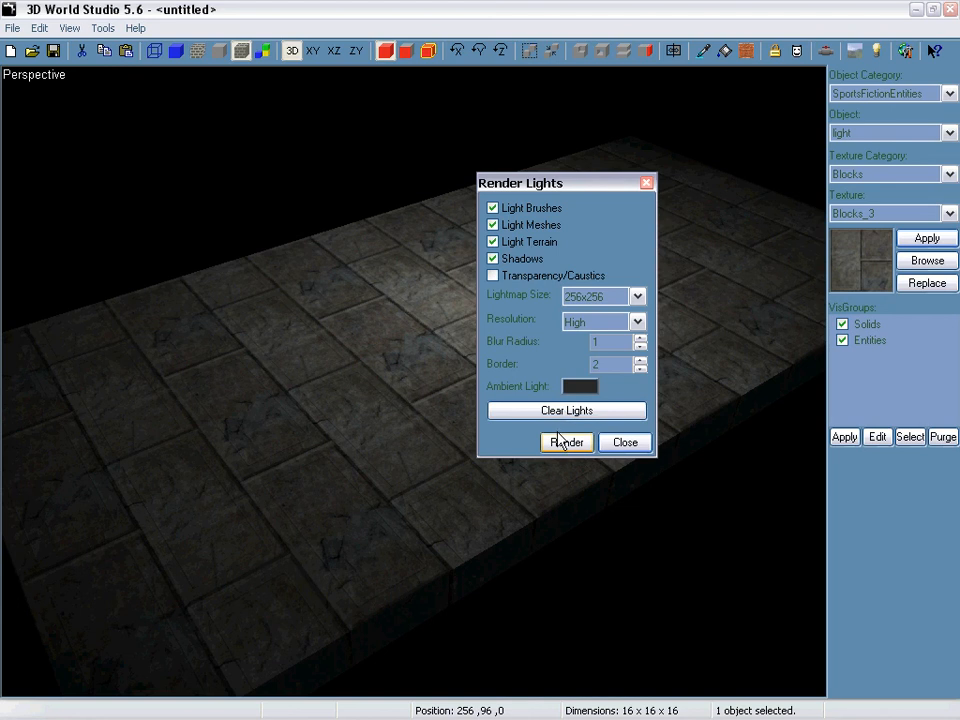
{"action": "left_click", "coordinate": [564, 442]}
{"action": "left_click", "coordinate": [340, 502]}
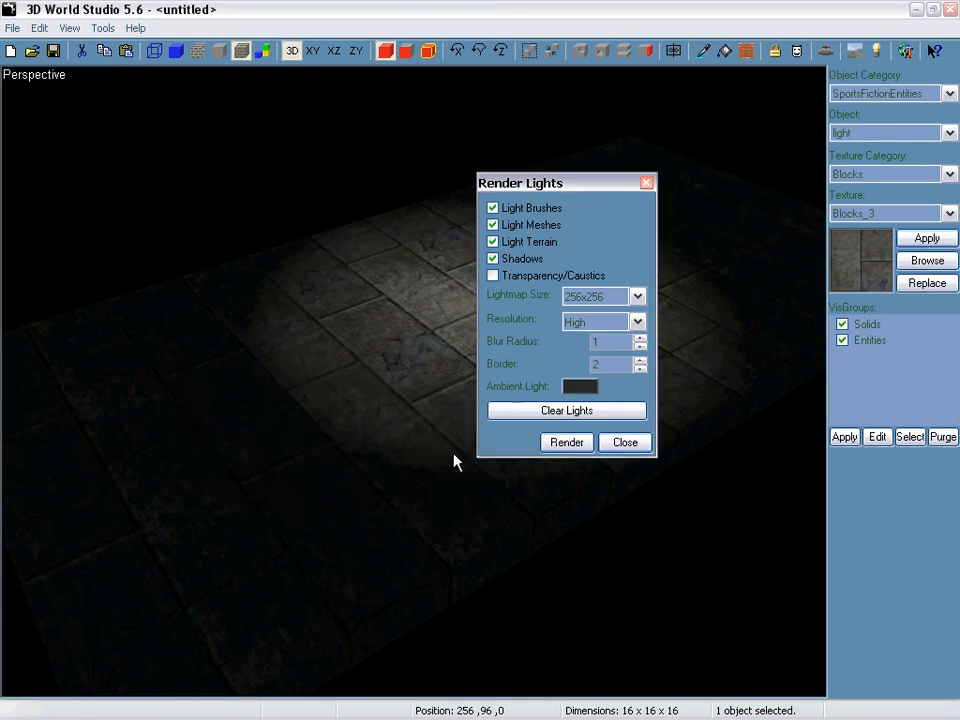
{"action": "left_click", "coordinate": [608, 443]}
Step: Examine the falloff and outer edge of the light's pool on the floor from several viewpoints
{"action": "right_click_drag", "start_coordinate": [551, 356], "coordinate": [403, 385]}
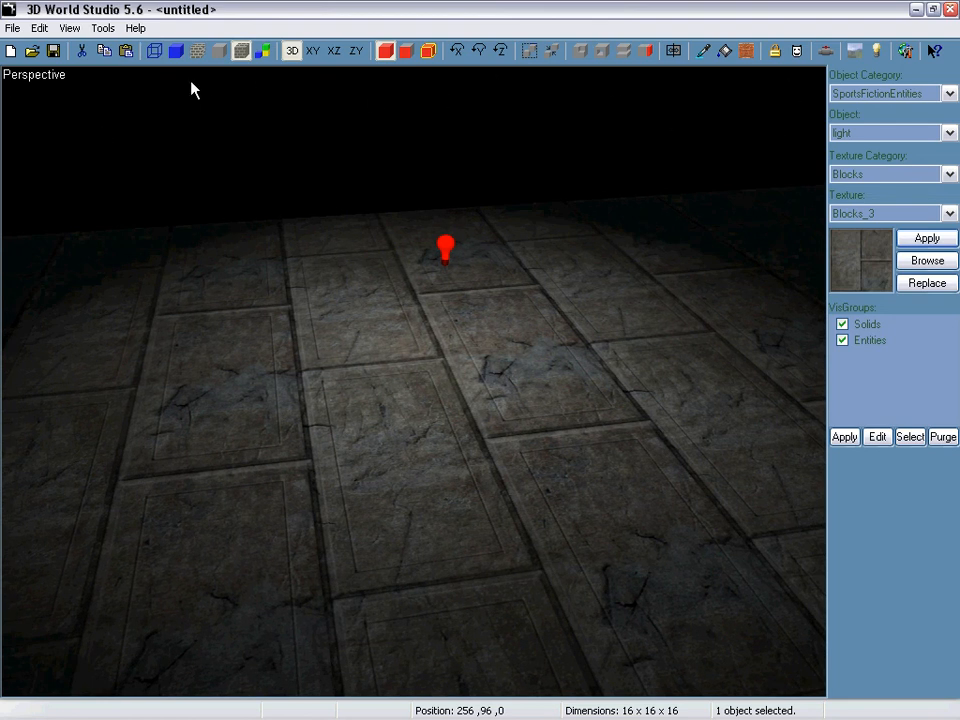
{"action": "right_click_drag", "start_coordinate": [414, 388], "coordinate": [414, 388]}
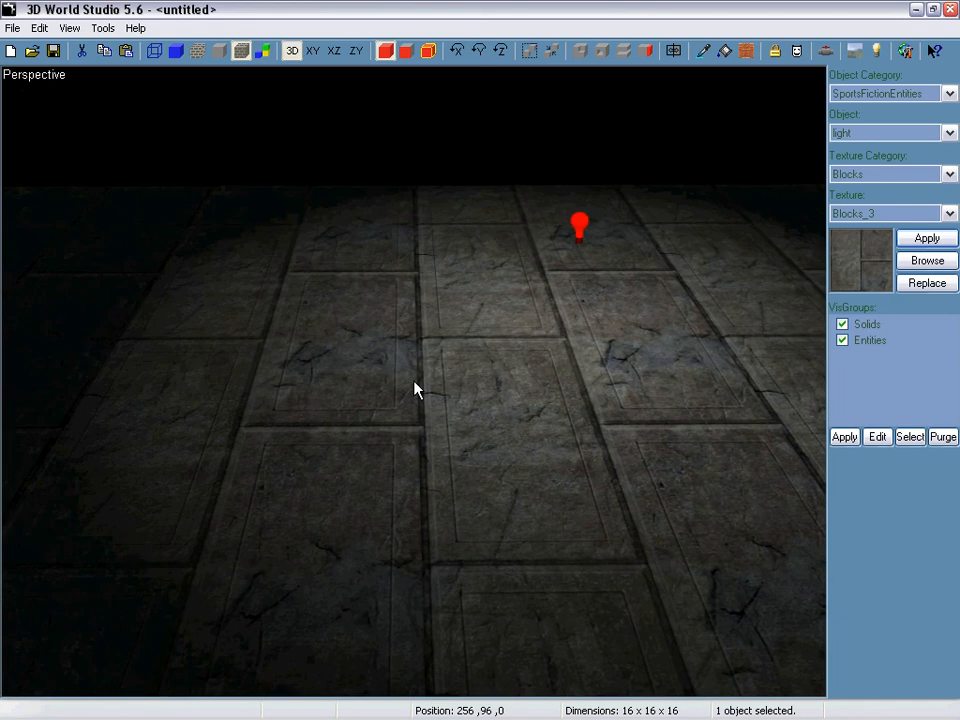
{"action": "right_click_drag", "start_coordinate": [283, 212], "coordinate": [414, 381]}
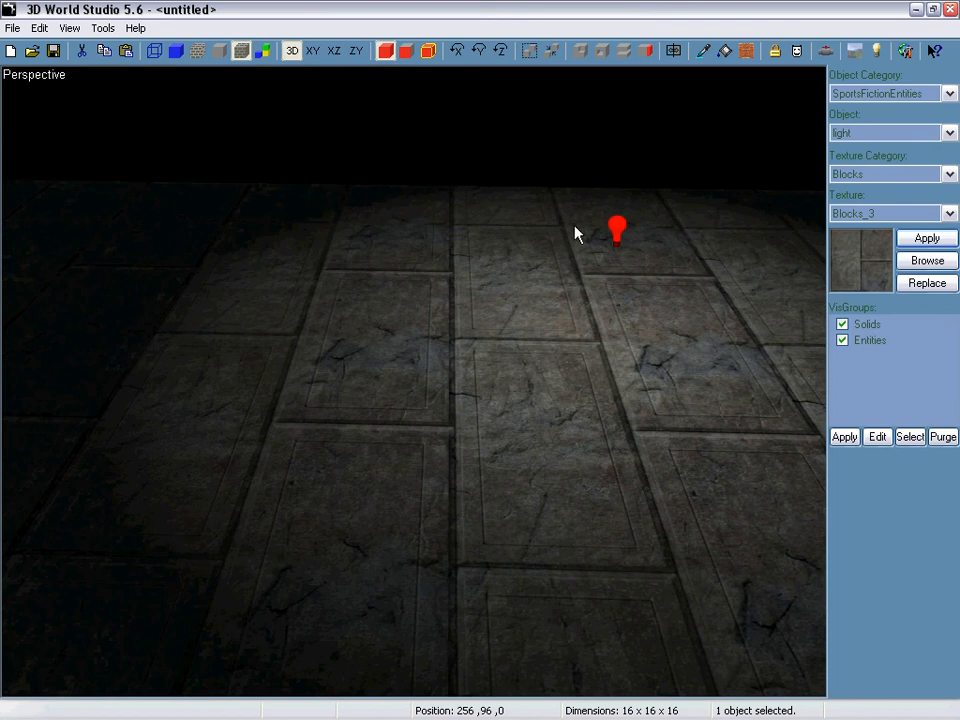
{"action": "right_click_drag", "start_coordinate": [529, 188], "coordinate": [415, 372]}
{"action": "key", "text": "s"}
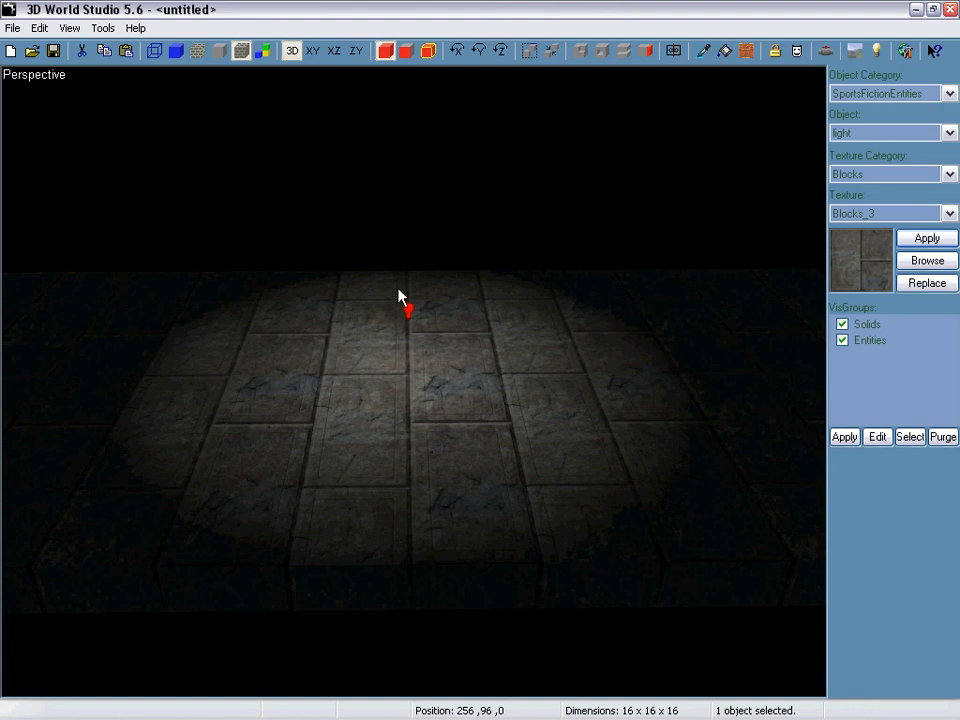
Step: Copy the light along the floor to 768, 96, 0 and show both lights in the enlarged perspective view
{"action": "key", "text": "space"}
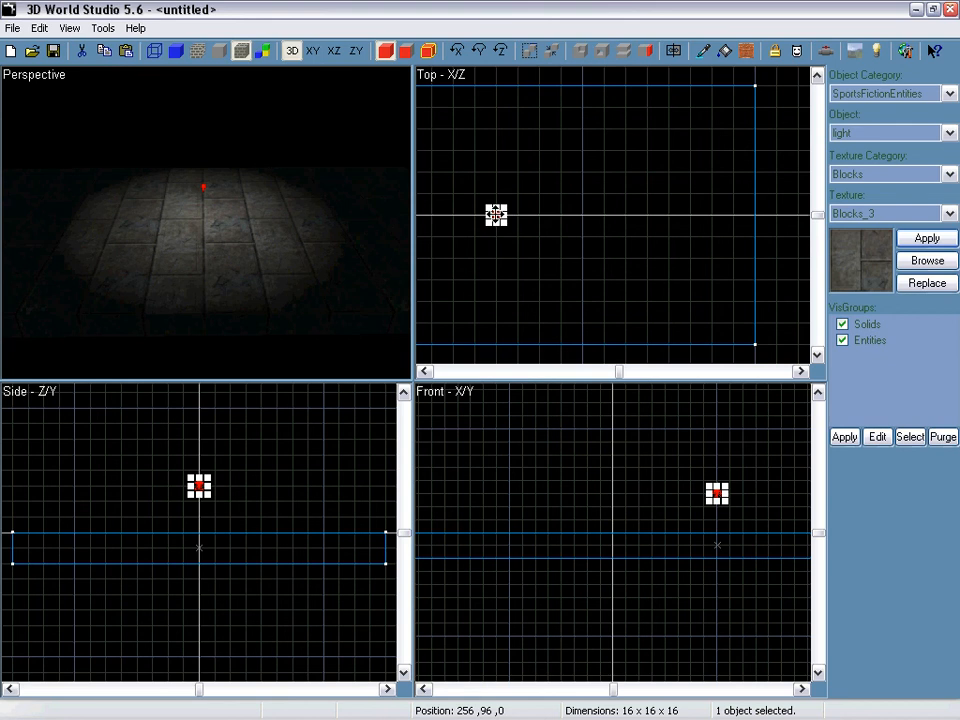
{"action": "left_click_drag", "start_coordinate": [496, 214], "coordinate": [662, 210], "text": "shift"}
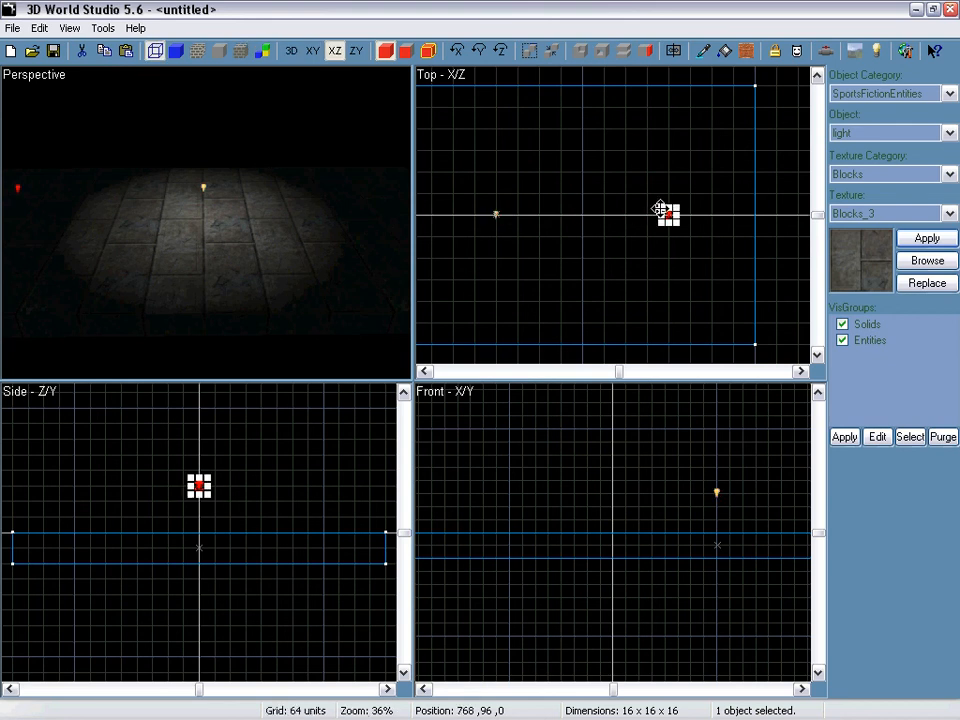
{"action": "right_click_drag", "start_coordinate": [208, 223], "coordinate": [209, 222]}
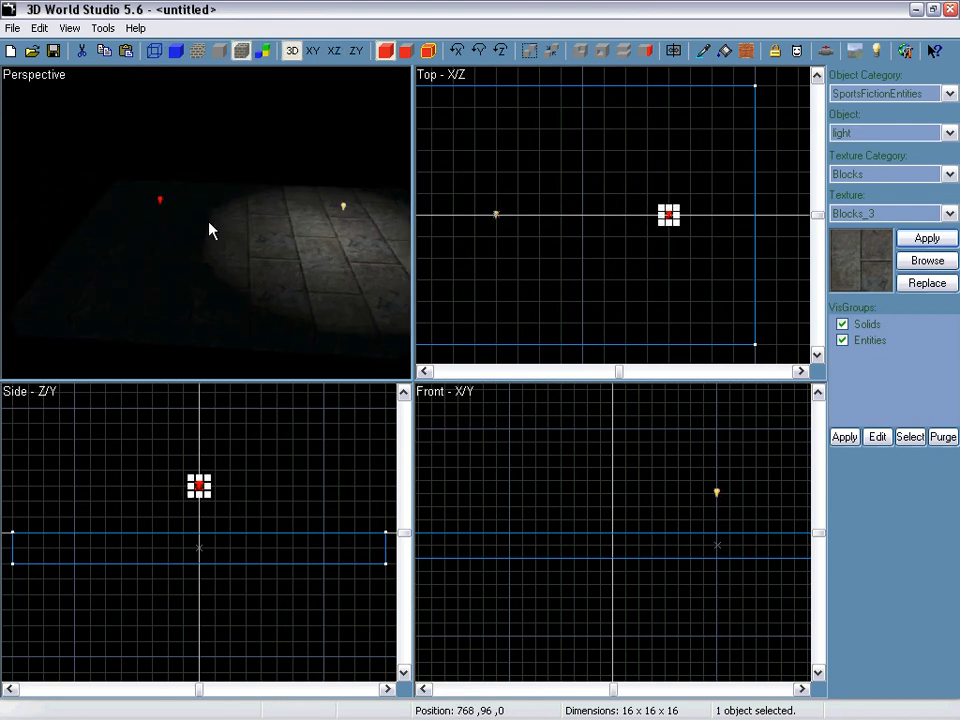
{"action": "key", "text": "space"}
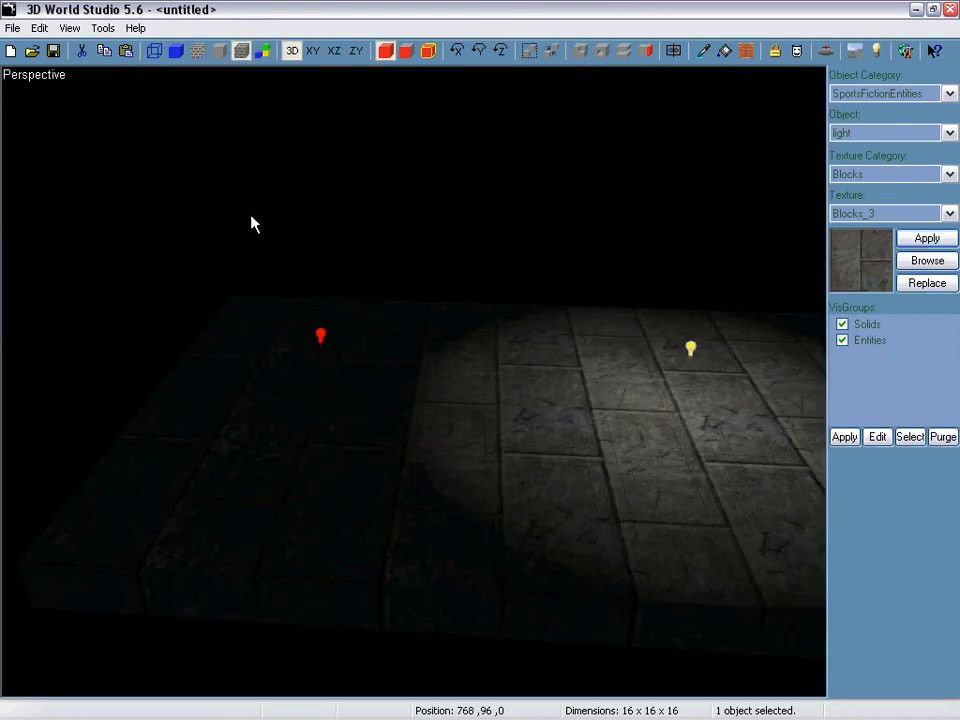
Step: Set the copied light's LinearFalloff to true in its object properties
{"action": "double_click", "coordinate": [320, 340]}
{"action": "left_click", "coordinate": [219, 397]}
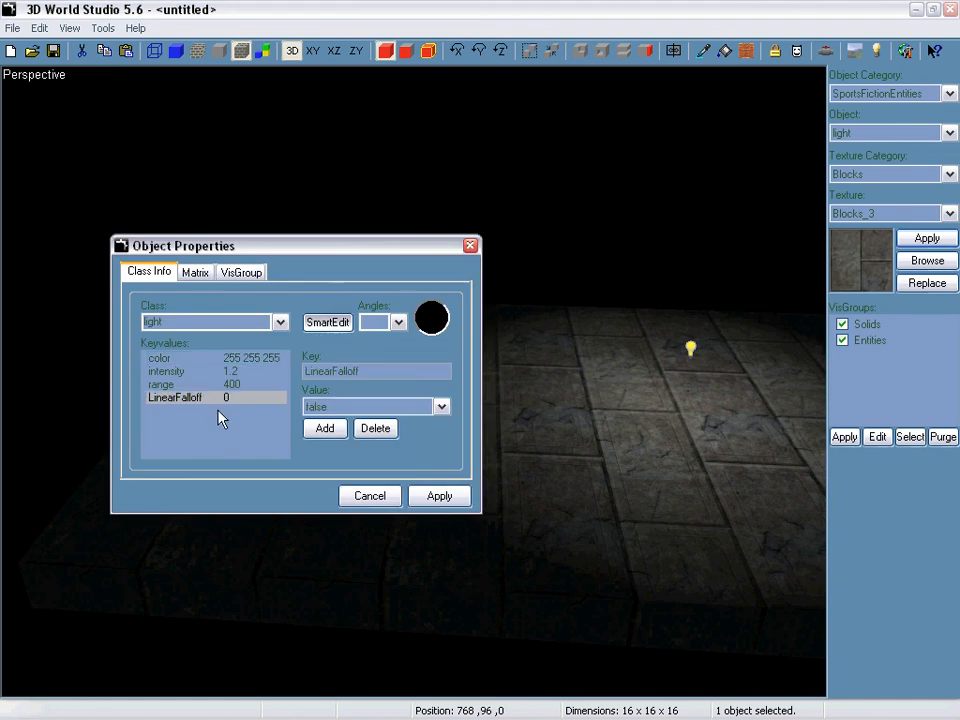
{"action": "left_click", "coordinate": [440, 406]}
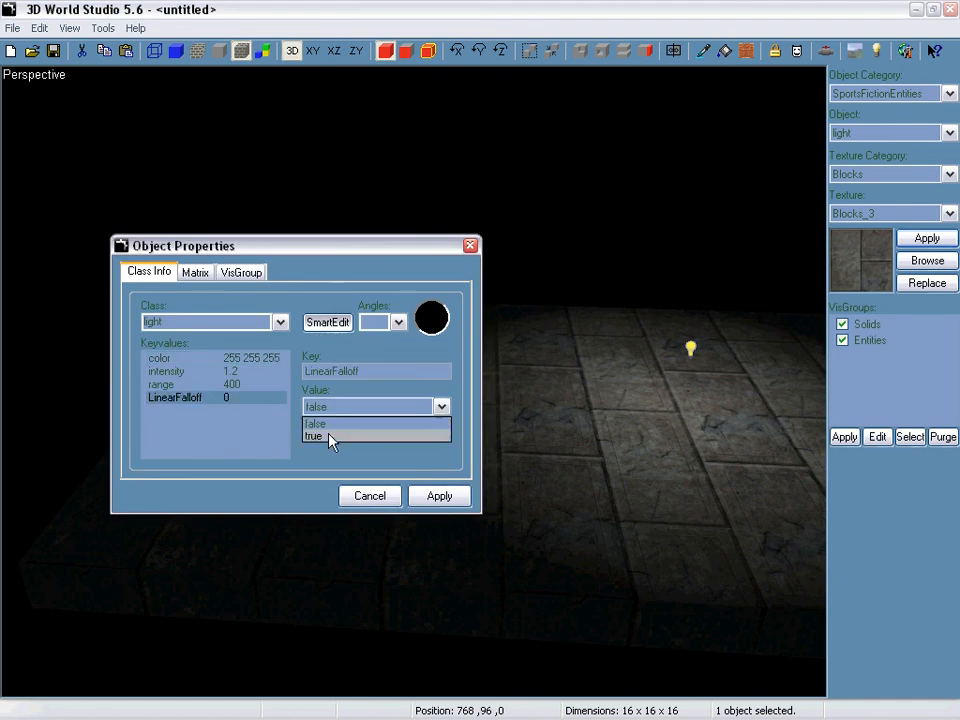
{"action": "left_click", "coordinate": [331, 437]}
{"action": "left_click", "coordinate": [440, 496]}
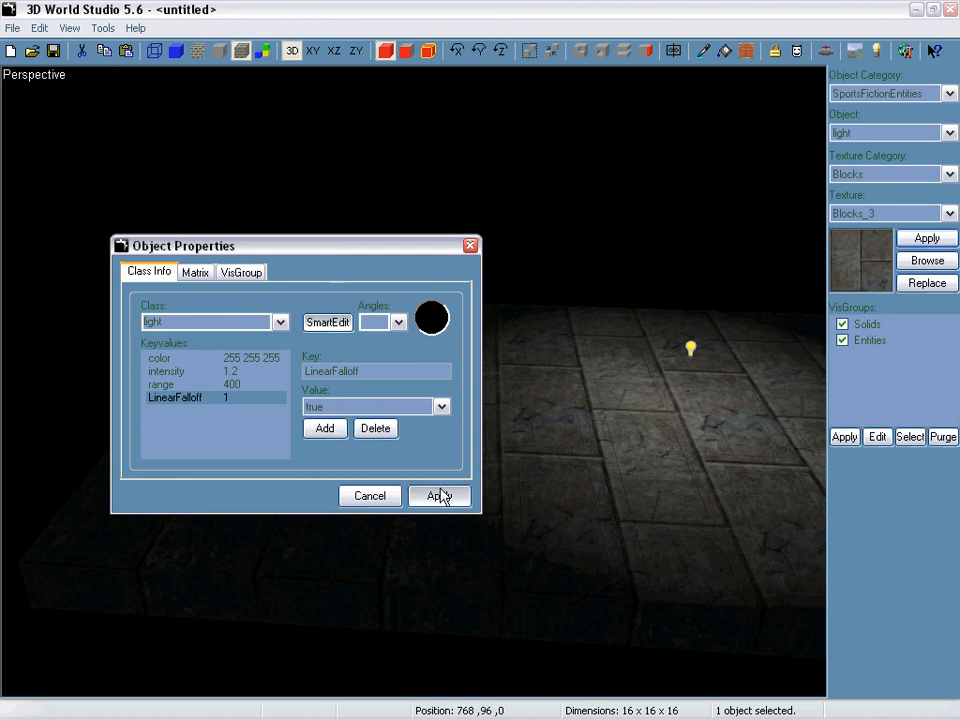
Step: Set the copied light's color to blue 102 121 213 and close its object properties
{"action": "left_click", "coordinate": [226, 386]}
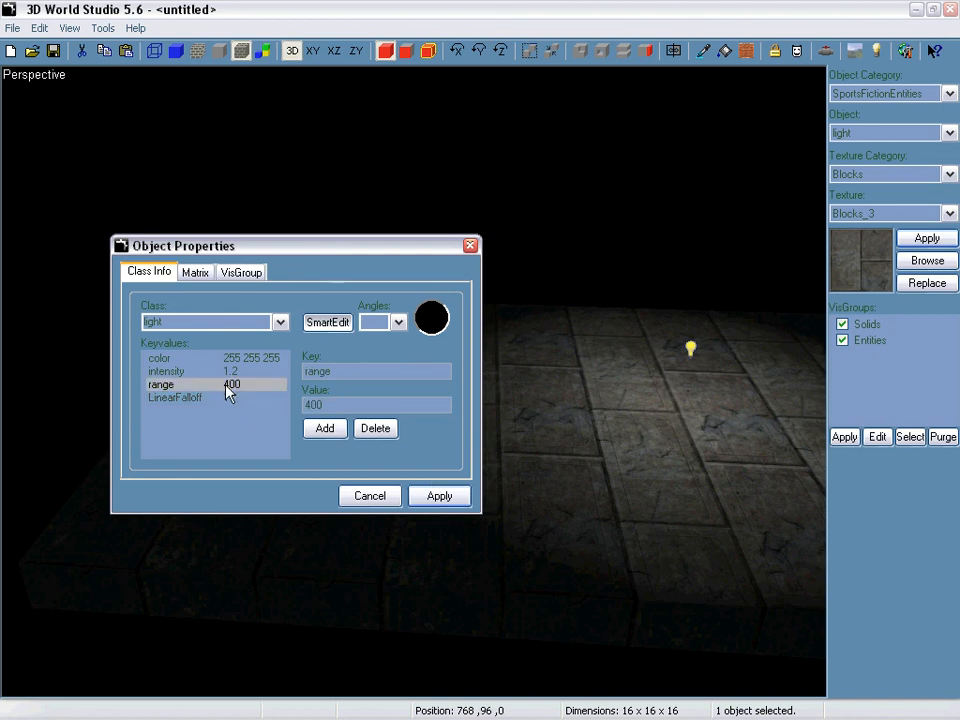
{"action": "left_click", "coordinate": [229, 360]}
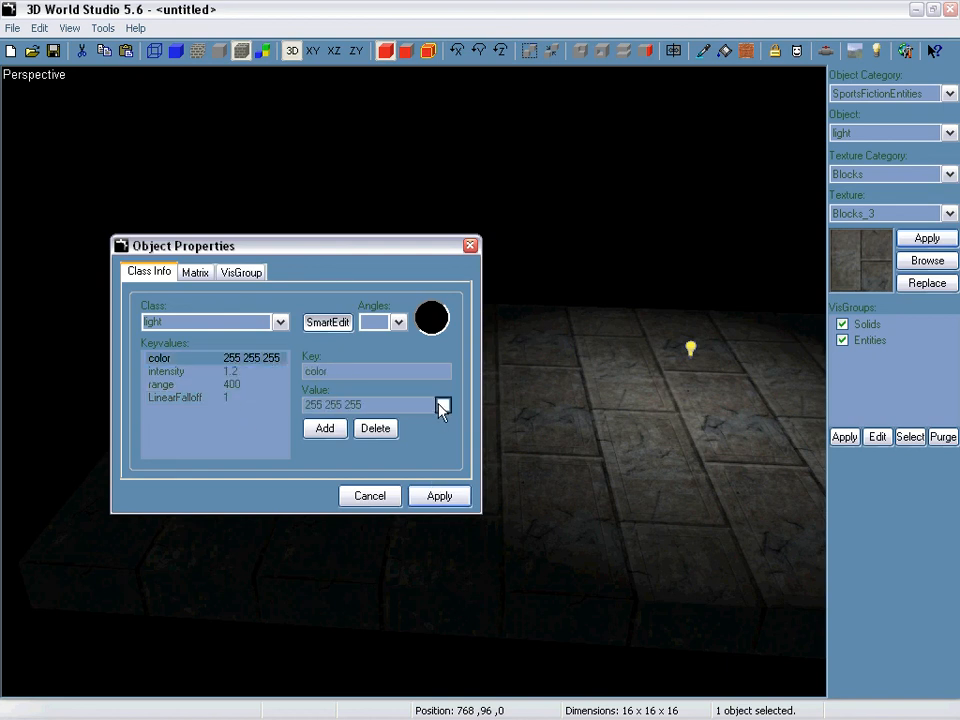
{"action": "left_click", "coordinate": [442, 406]}
{"action": "left_click", "coordinate": [437, 362]}
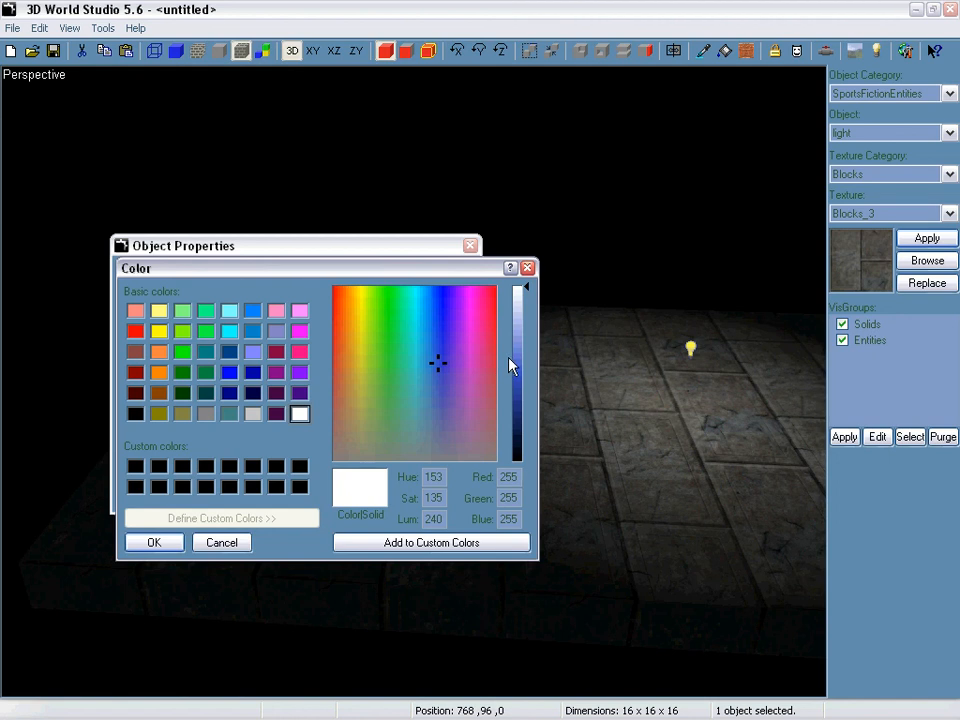
{"action": "left_click", "coordinate": [516, 355]}
{"action": "left_click", "coordinate": [152, 541]}
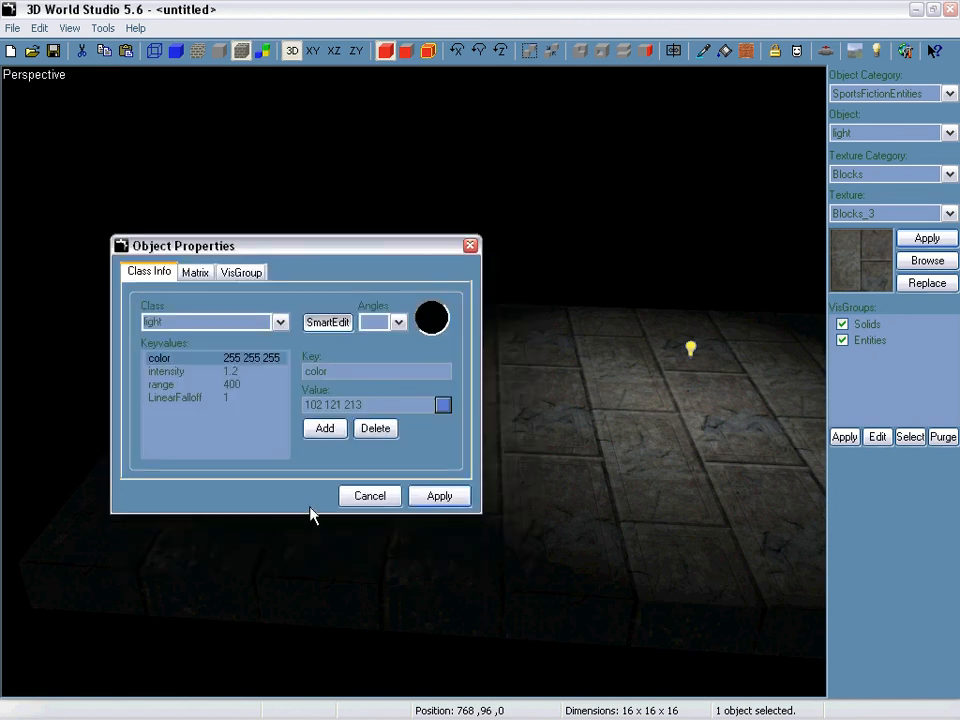
{"action": "left_click", "coordinate": [440, 497]}
{"action": "left_click", "coordinate": [470, 246]}
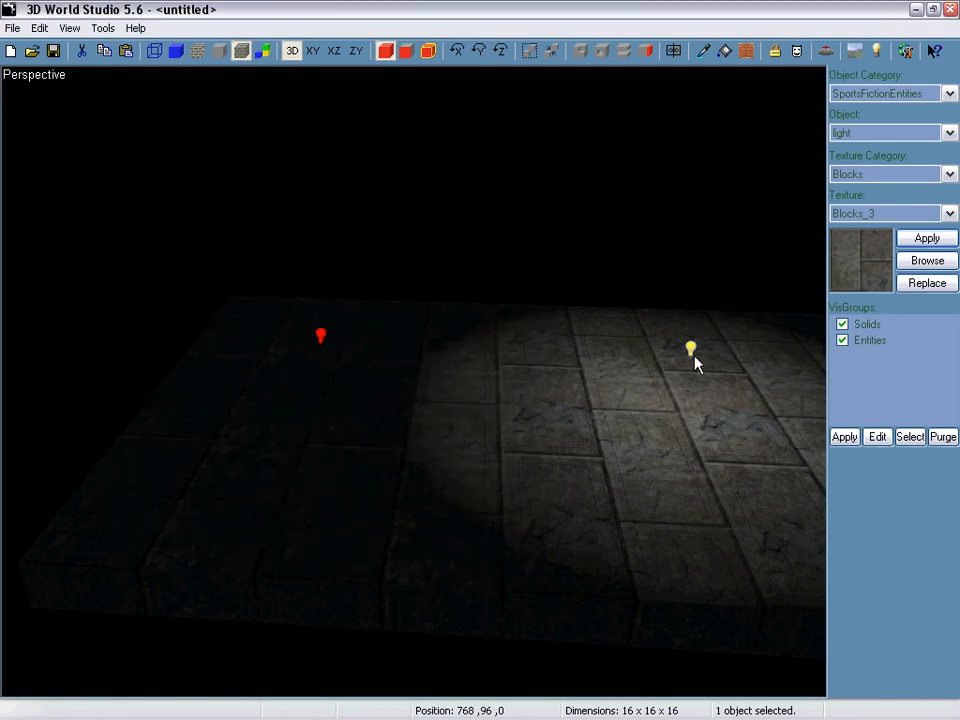
Step: Set LinearFalloff to true for the original light at 256, 96, 0
{"action": "right_click_drag", "start_coordinate": [695, 363], "coordinate": [419, 389]}
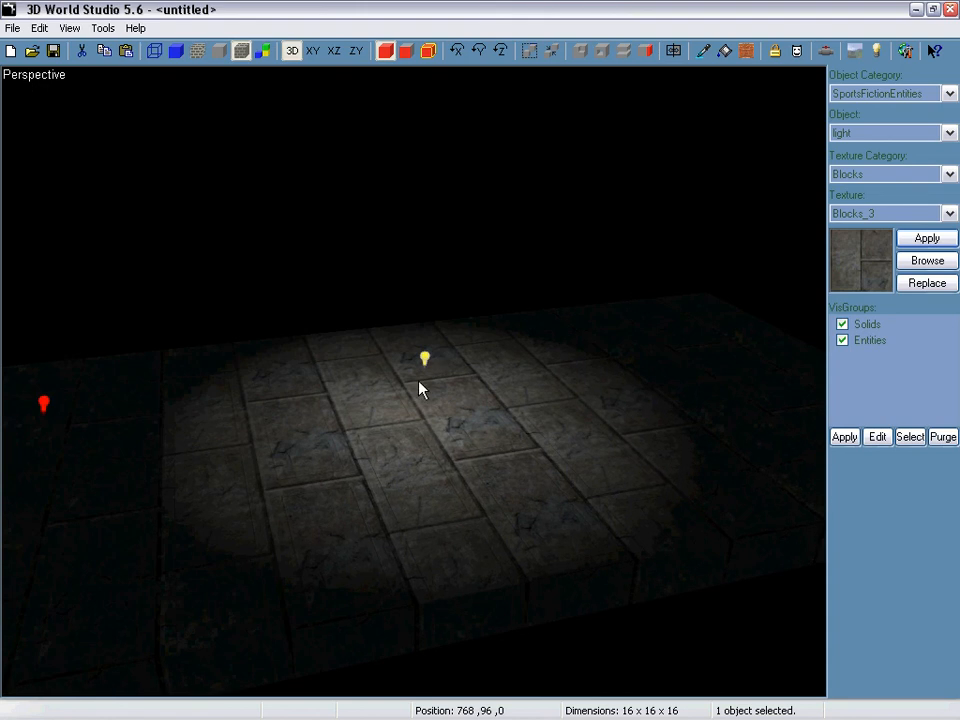
{"action": "double_click", "coordinate": [428, 358]}
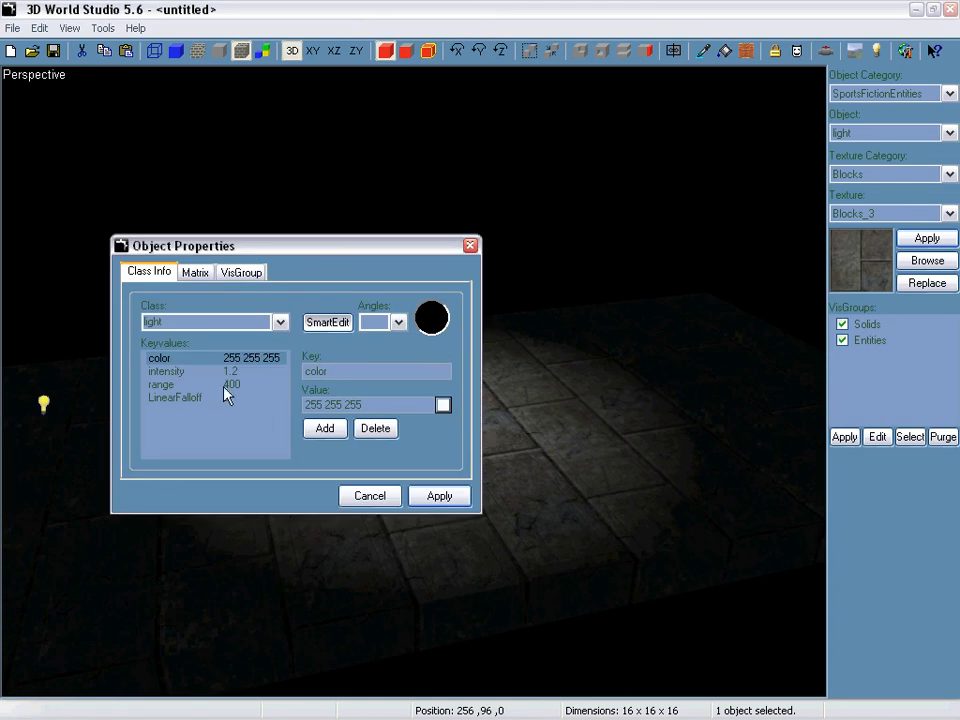
{"action": "left_click", "coordinate": [220, 397]}
{"action": "left_click", "coordinate": [405, 407]}
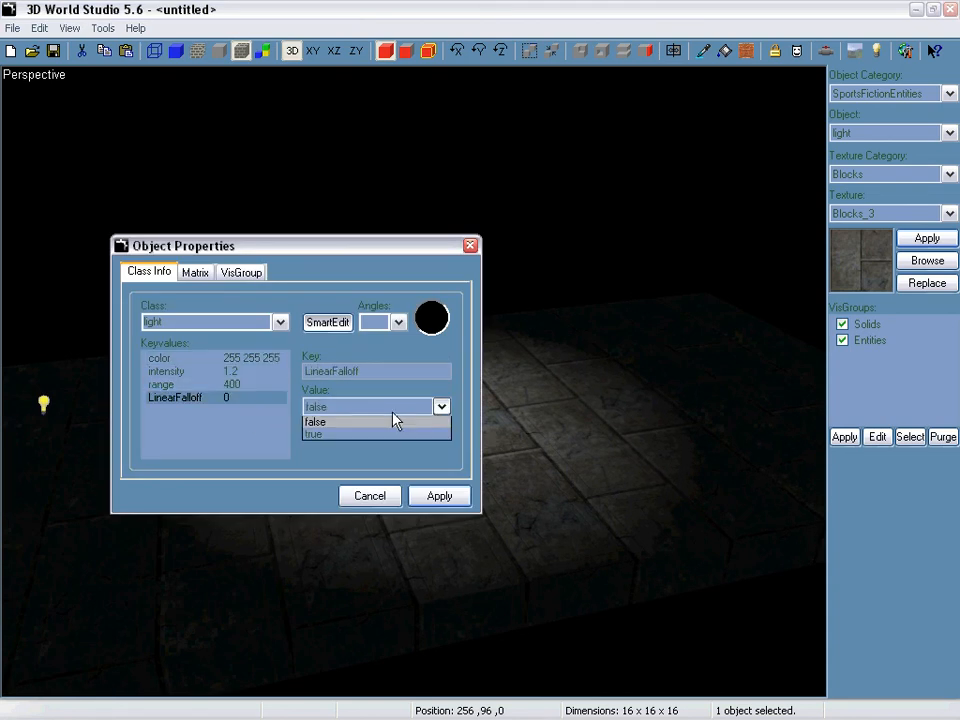
{"action": "left_click", "coordinate": [343, 436]}
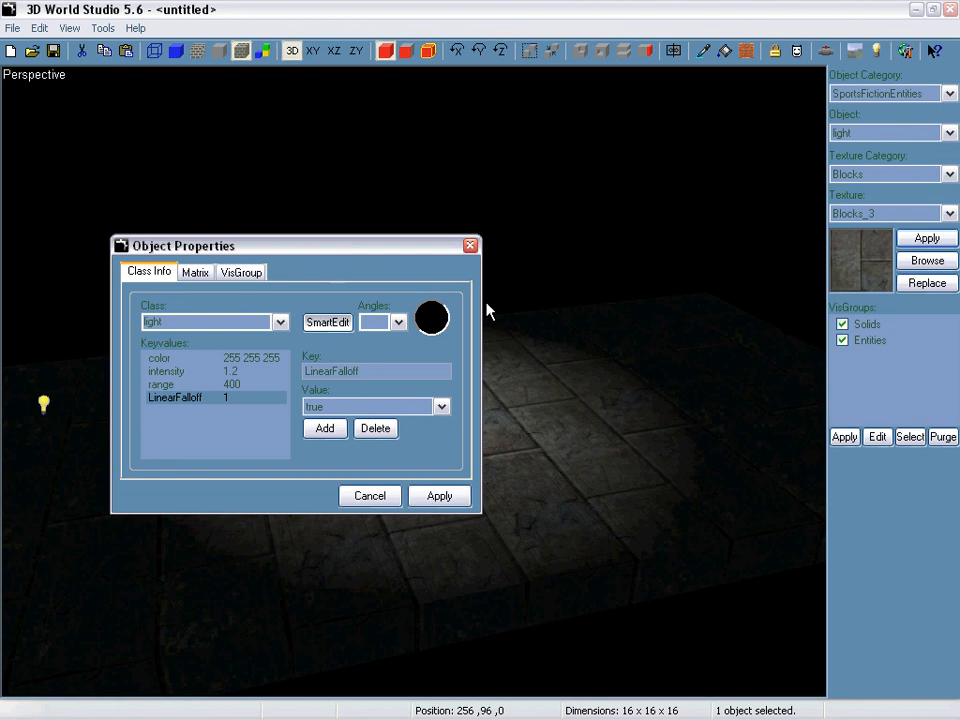
Step: Change the original light's color to teal 111 215 199 and apply it
{"action": "left_click", "coordinate": [214, 358]}
{"action": "left_click", "coordinate": [440, 405]}
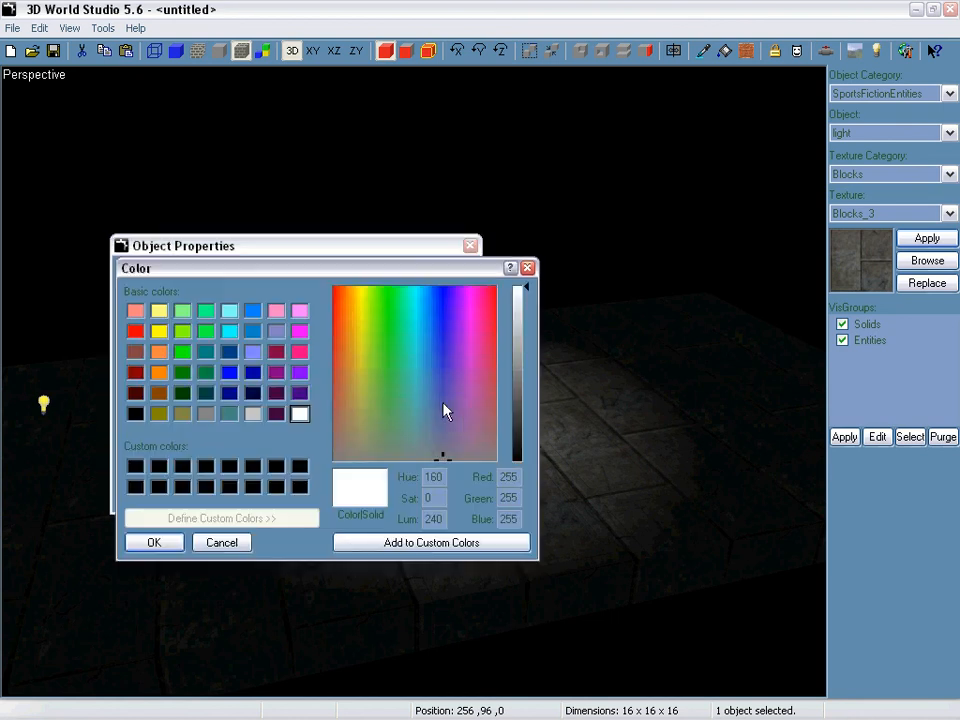
{"action": "left_click_drag", "start_coordinate": [437, 384], "coordinate": [410, 361]}
{"action": "left_click", "coordinate": [517, 350]}
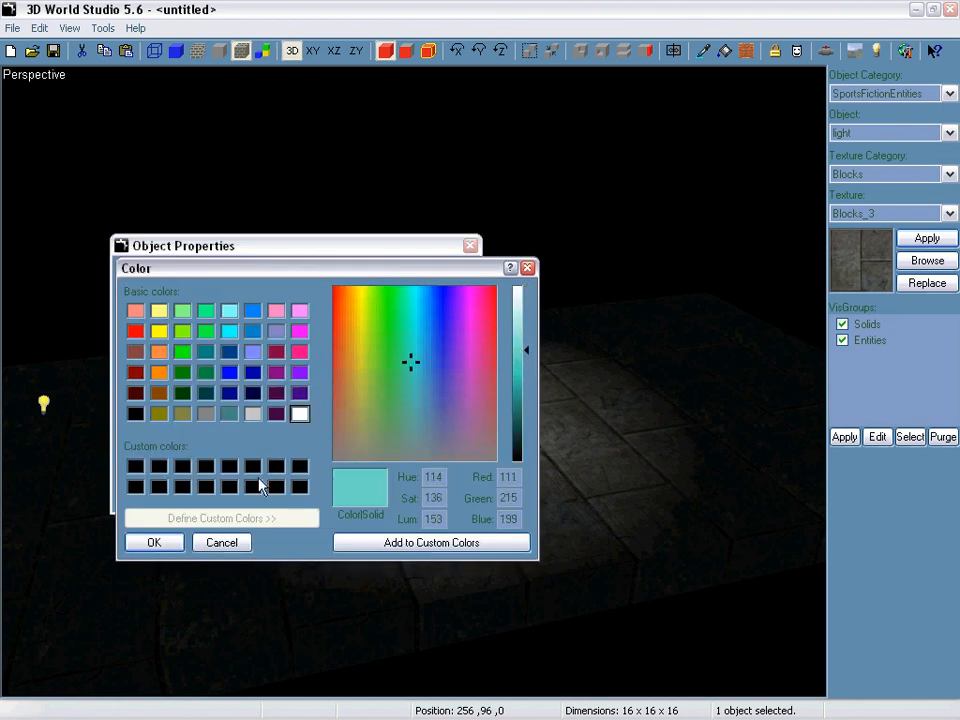
{"action": "left_click", "coordinate": [168, 542]}
{"action": "left_click", "coordinate": [436, 497]}
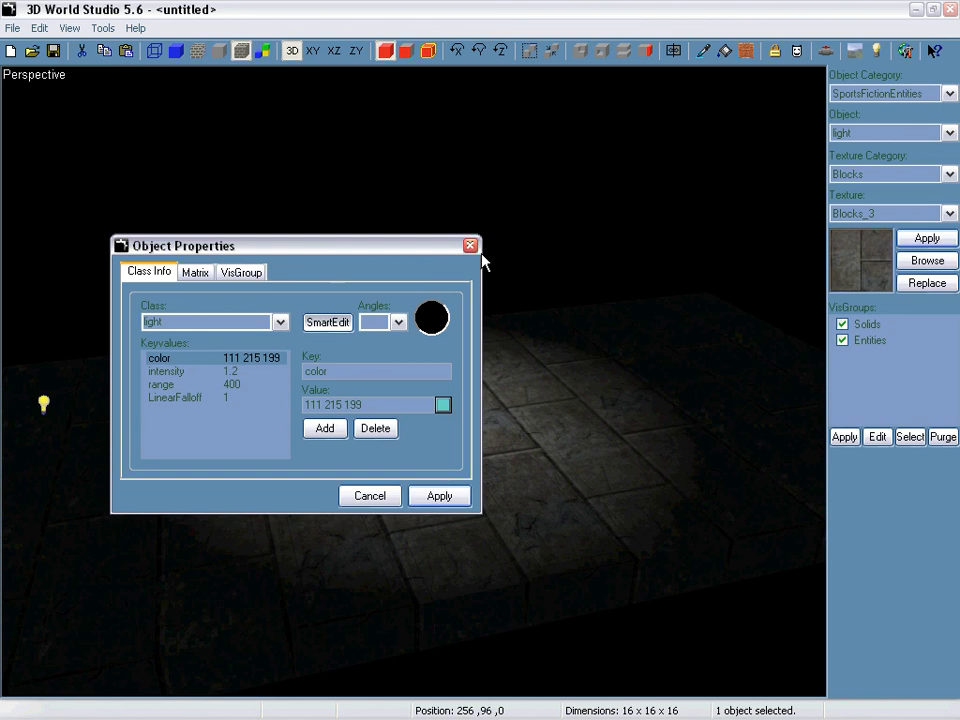
Step: Set the original light's color to purple 191 118 207 and close its object properties
{"action": "left_click", "coordinate": [443, 404]}
{"action": "left_click", "coordinate": [465, 378]}
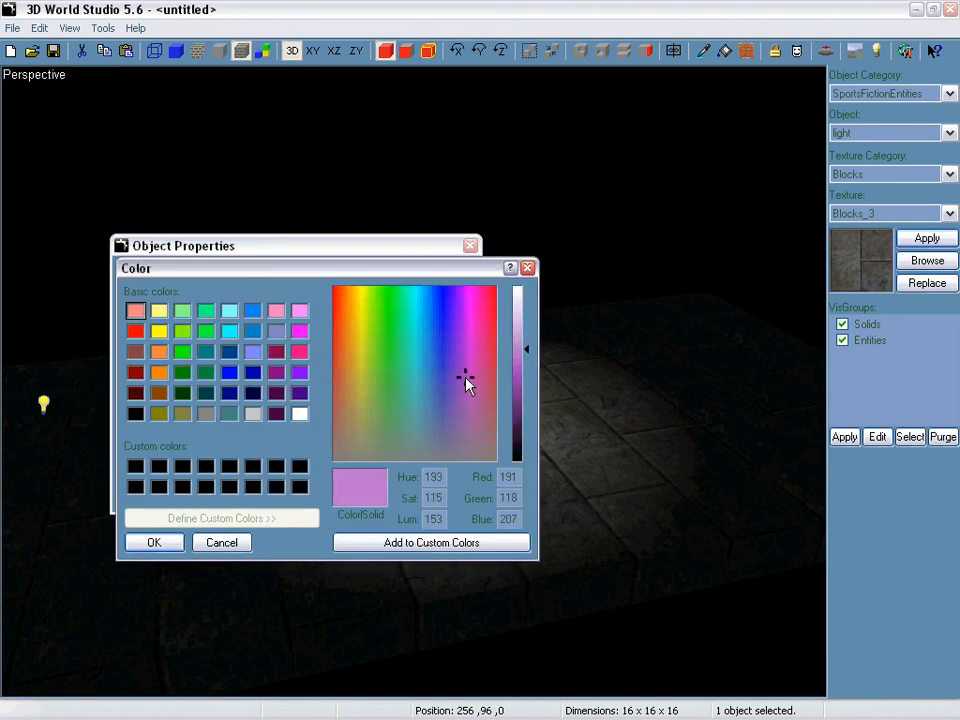
{"action": "left_click", "coordinate": [154, 542]}
{"action": "left_click", "coordinate": [436, 497]}
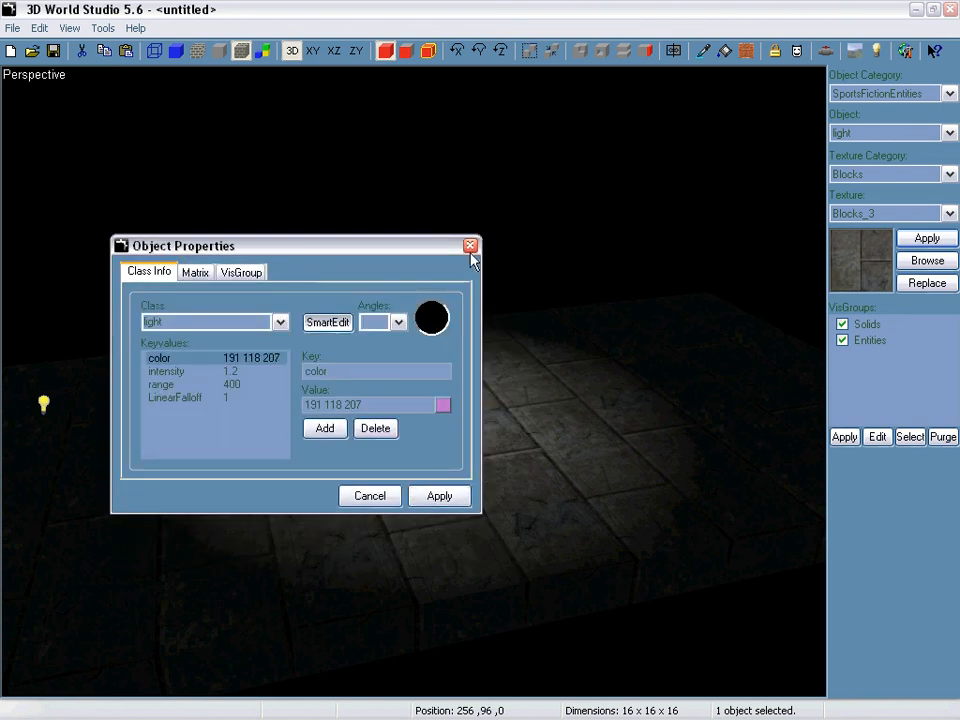
{"action": "left_click", "coordinate": [470, 249]}
Step: Render the lightmaps with the blue and purple lights both using linear falloff
{"action": "right_click_drag", "start_coordinate": [465, 253], "coordinate": [414, 382]}
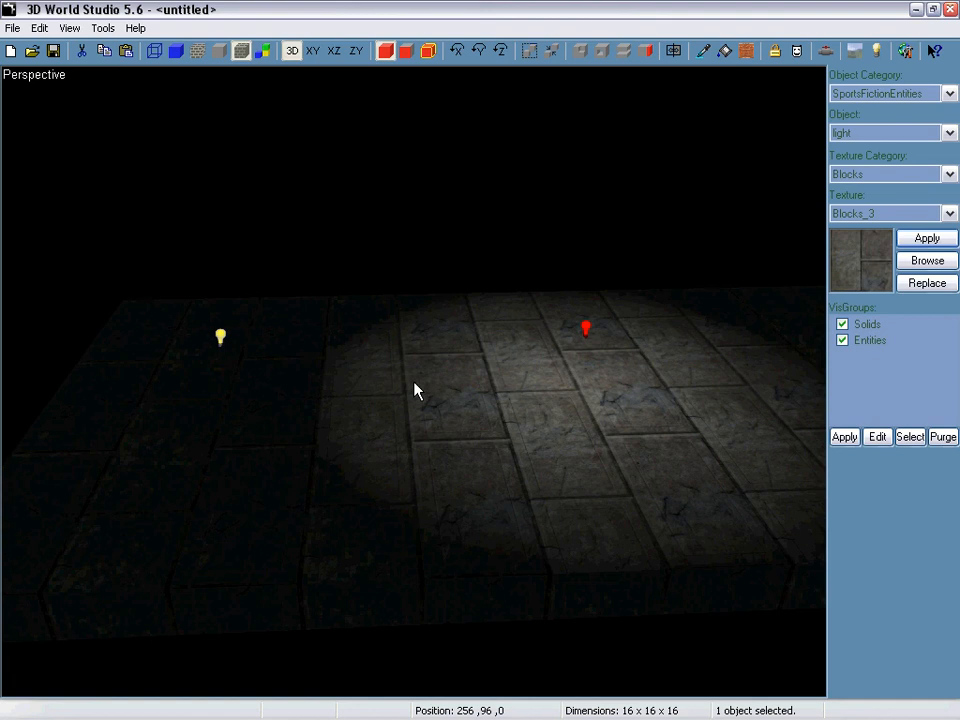
{"action": "key", "text": "F9"}
{"action": "left_click", "coordinate": [565, 442]}
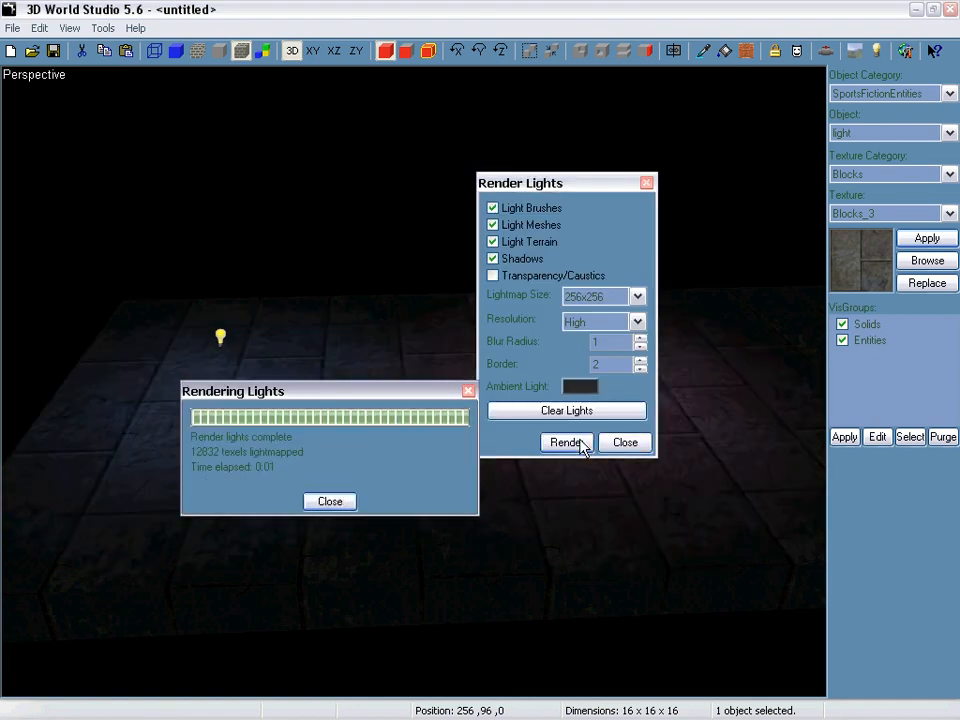
{"action": "left_click", "coordinate": [468, 392]}
{"action": "left_click", "coordinate": [646, 183]}
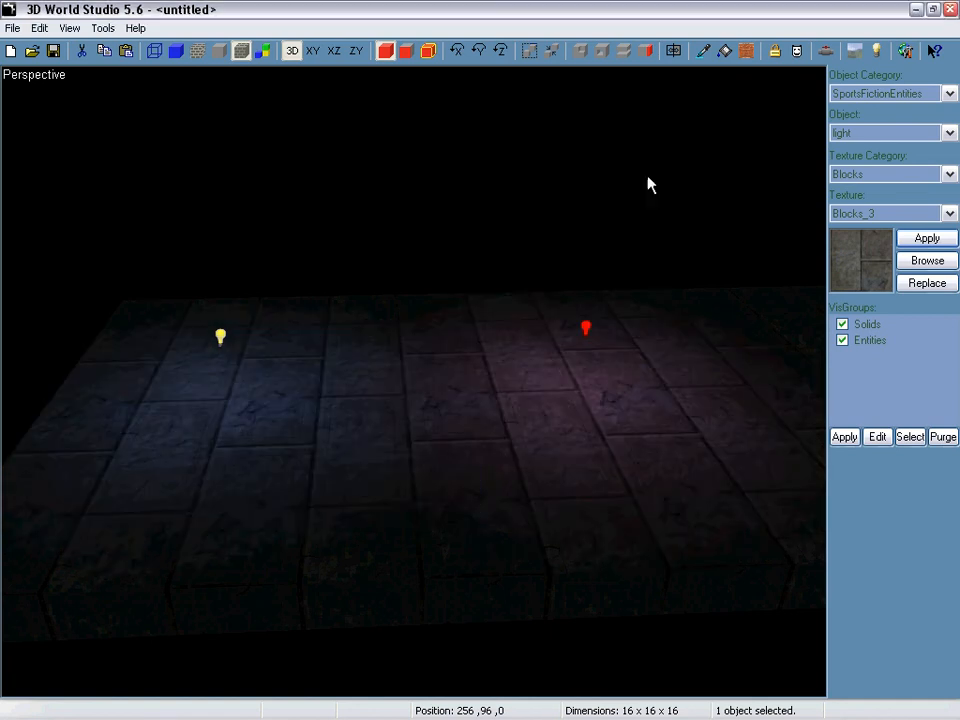
Step: Set the purple light's LinearFalloff to false in its object properties
{"action": "double_click", "coordinate": [606, 333]}
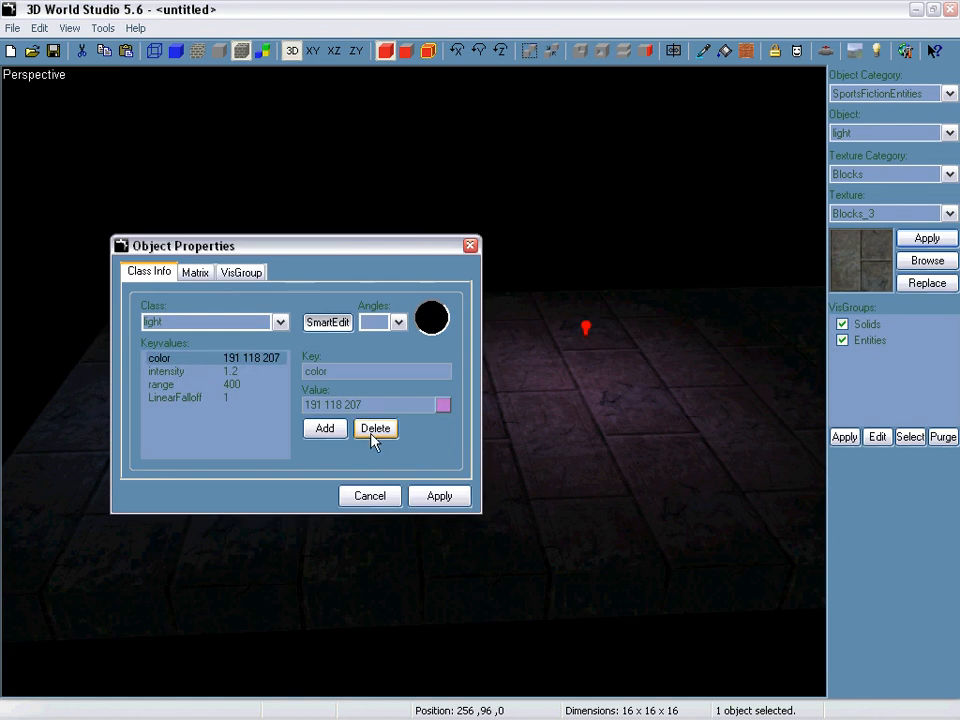
{"action": "left_click", "coordinate": [222, 399]}
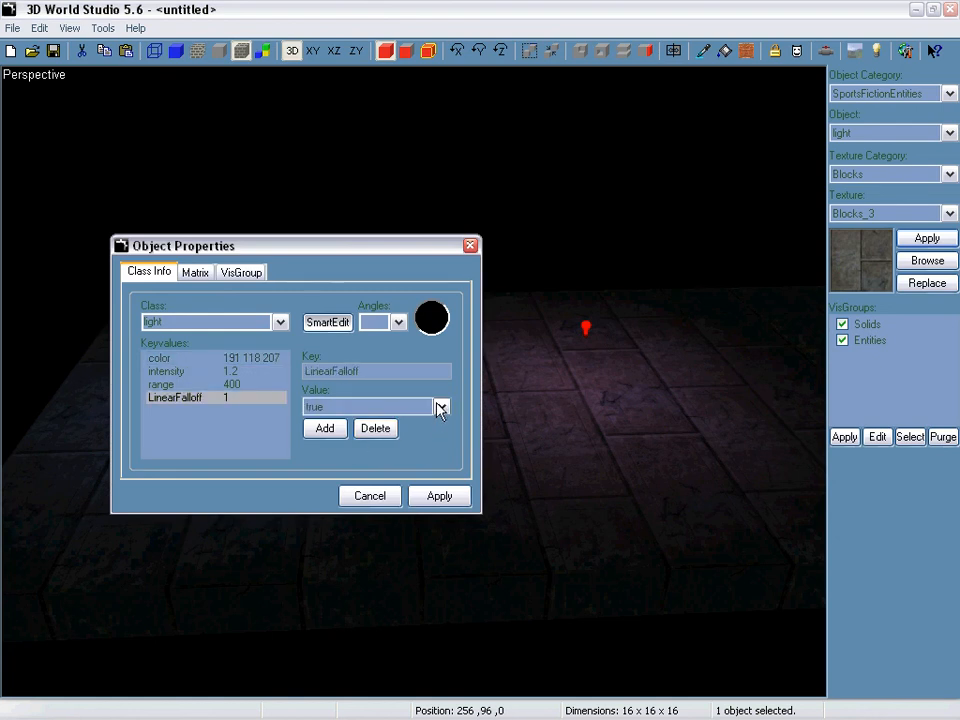
{"action": "left_click", "coordinate": [440, 407]}
{"action": "left_click", "coordinate": [356, 424]}
{"action": "left_click", "coordinate": [444, 500]}
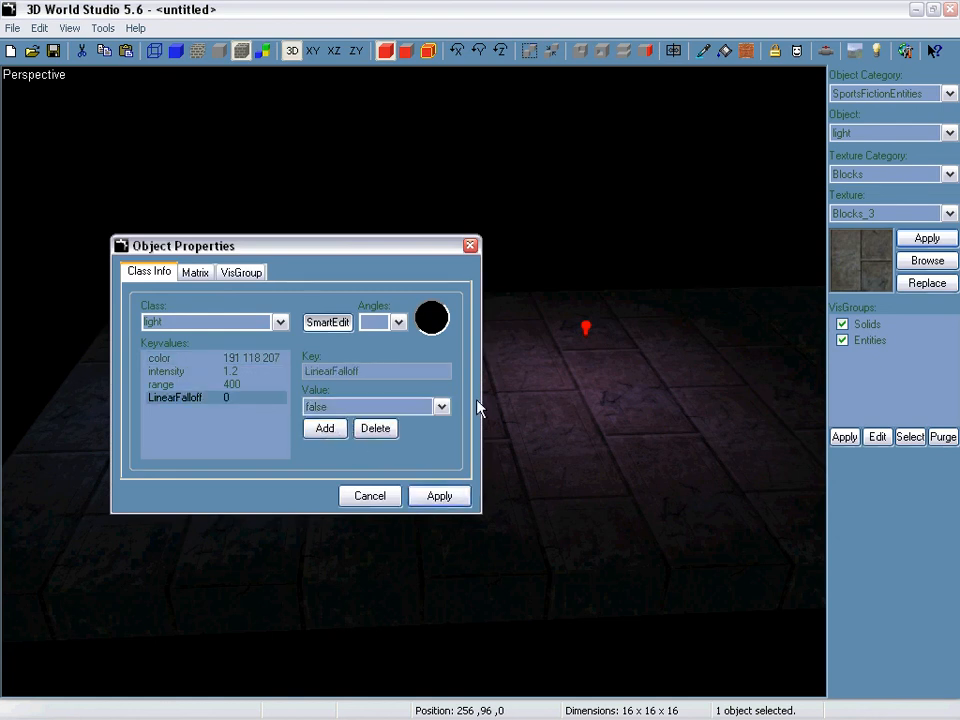
{"action": "key", "text": "Escape"}
Step: Set the blue light's LinearFalloff to false in its object properties
{"action": "left_click", "coordinate": [221, 336]}
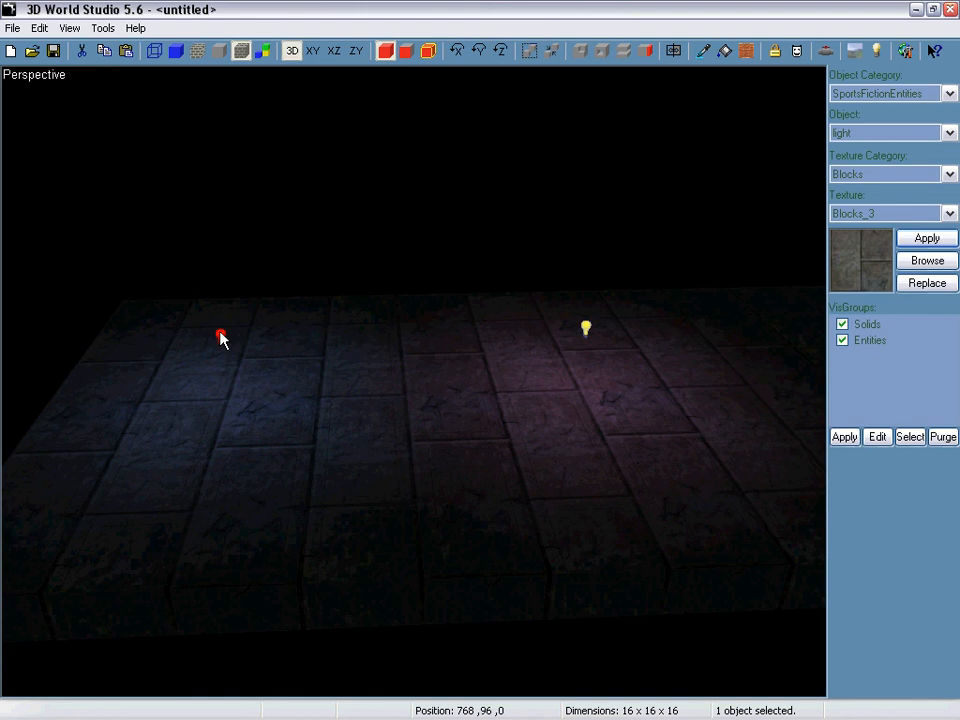
{"action": "double_click", "coordinate": [221, 336]}
{"action": "left_click", "coordinate": [221, 396]}
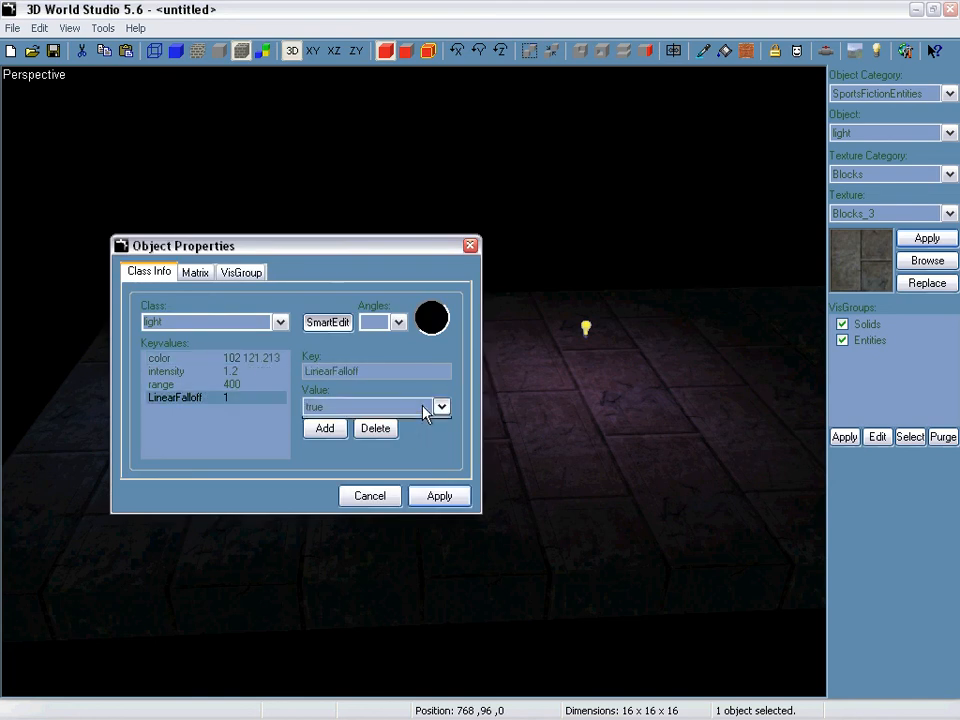
{"action": "left_click", "coordinate": [424, 408]}
{"action": "left_click", "coordinate": [355, 416]}
{"action": "left_click", "coordinate": [355, 414]}
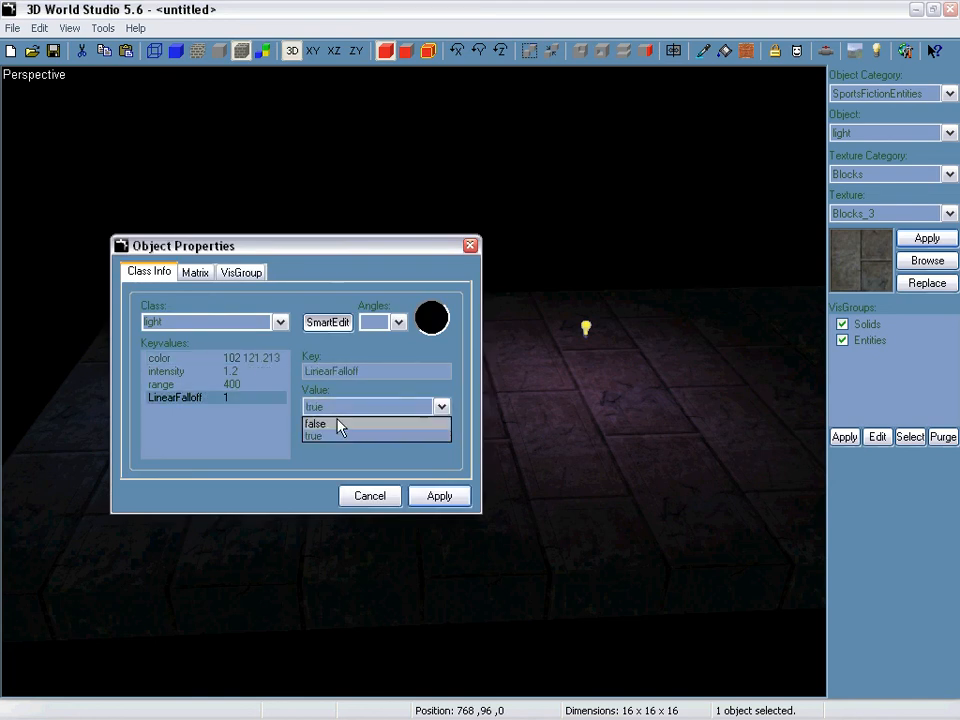
{"action": "left_click", "coordinate": [337, 426]}
{"action": "left_click", "coordinate": [432, 496]}
{"action": "left_click", "coordinate": [470, 246]}
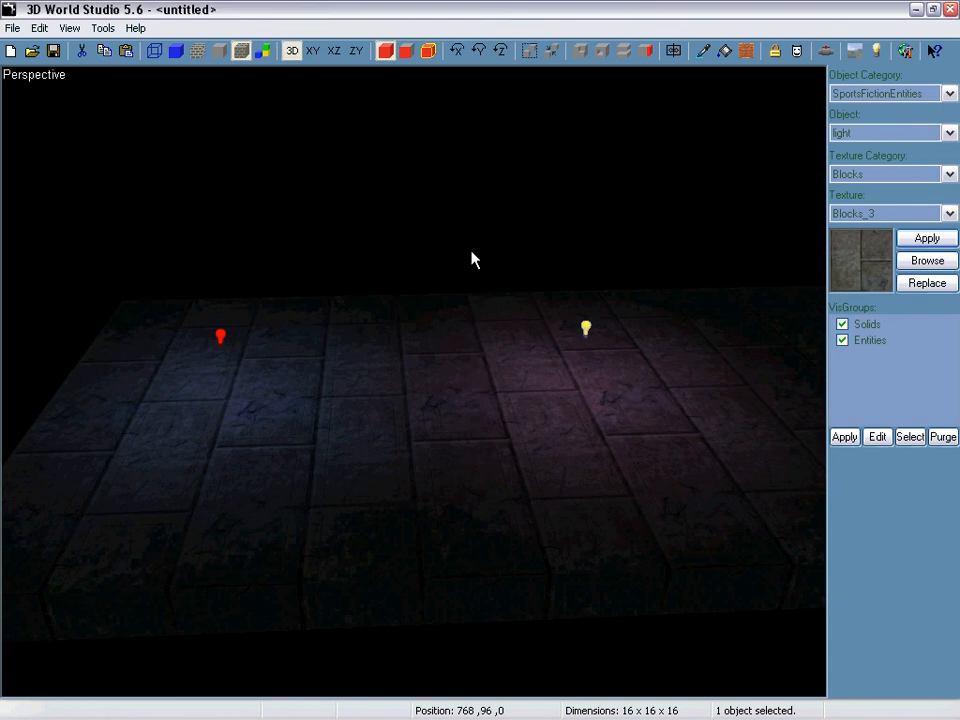
Step: Render the lights again with linear falloff off for both colored lights
{"action": "key", "text": "F9"}
{"action": "left_click", "coordinate": [568, 445]}
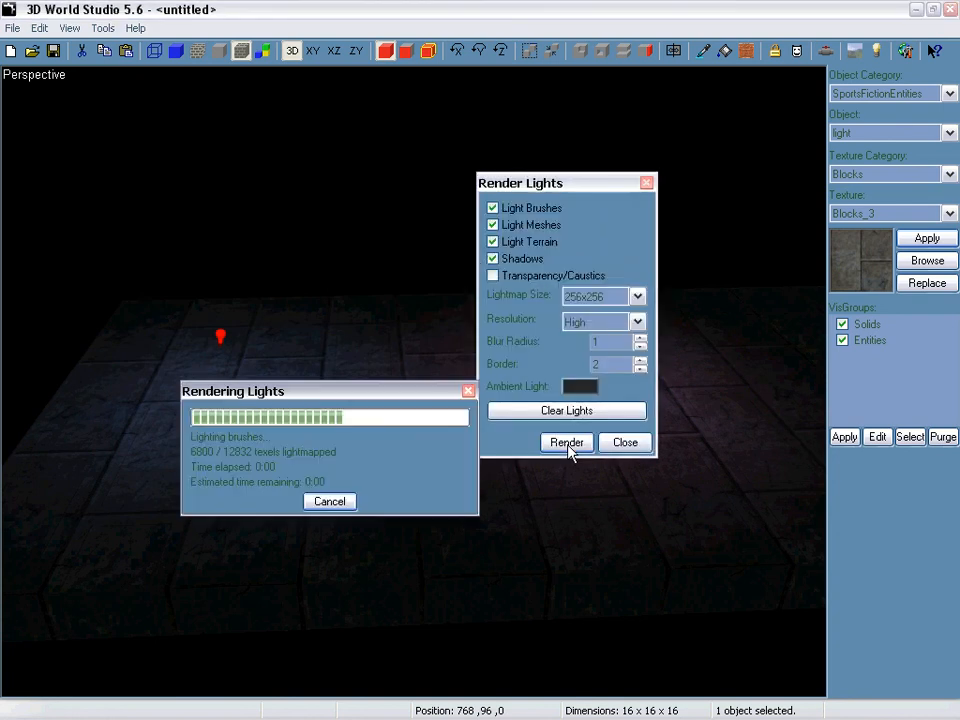
{"action": "left_click", "coordinate": [468, 391]}
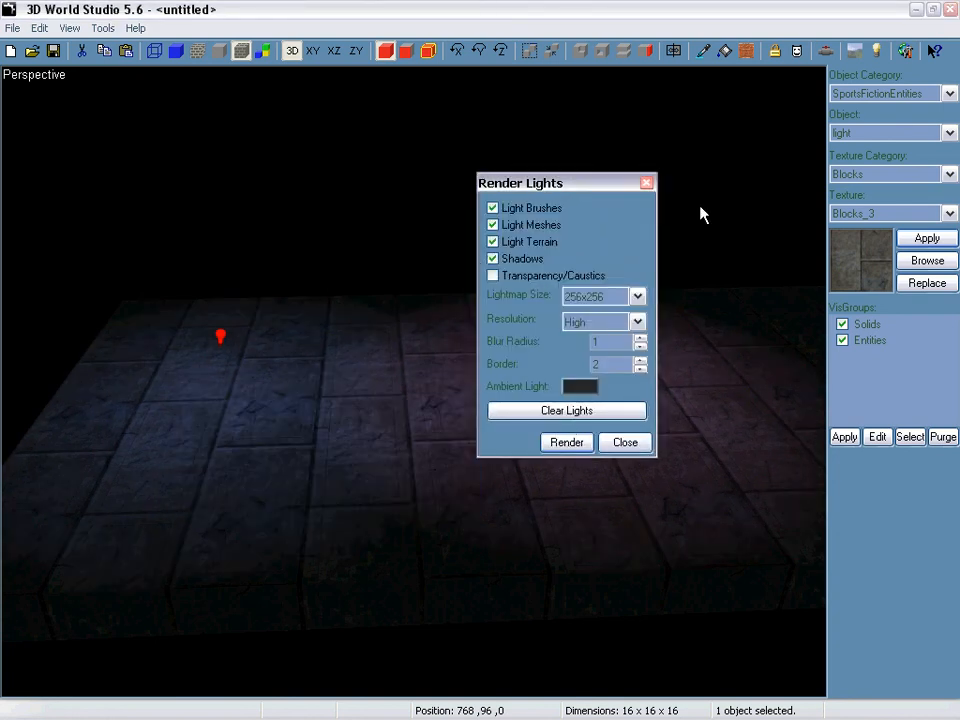
{"action": "left_click", "coordinate": [646, 184]}
Step: Examine how the blue and purple light pools blend and fade across the floor from several viewpoints
{"action": "key", "text": "Up"}
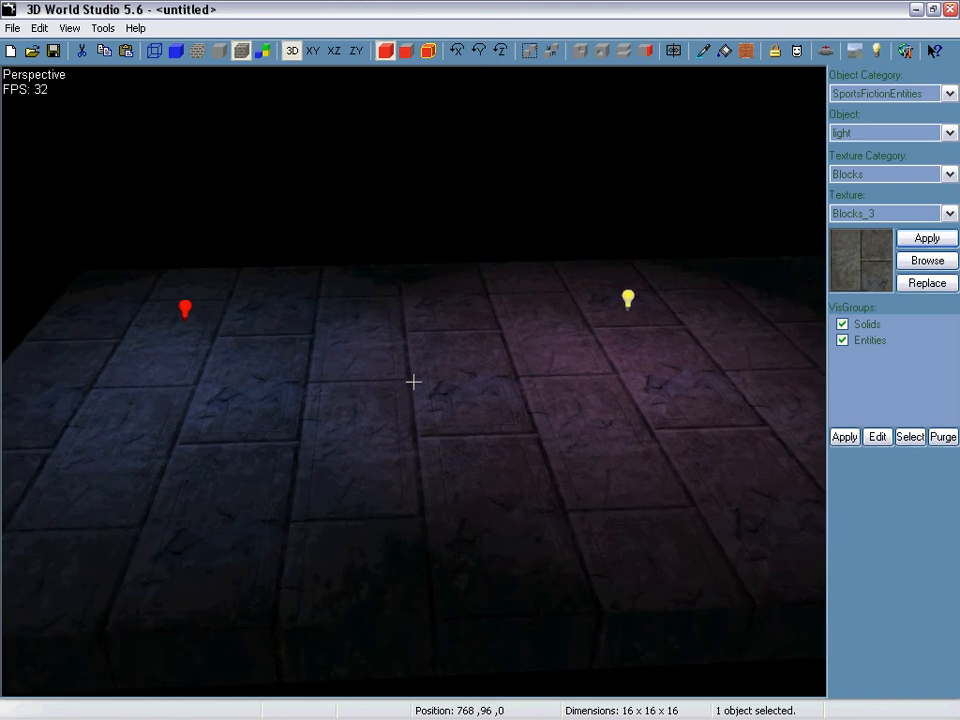
{"action": "key", "text": "Down"}
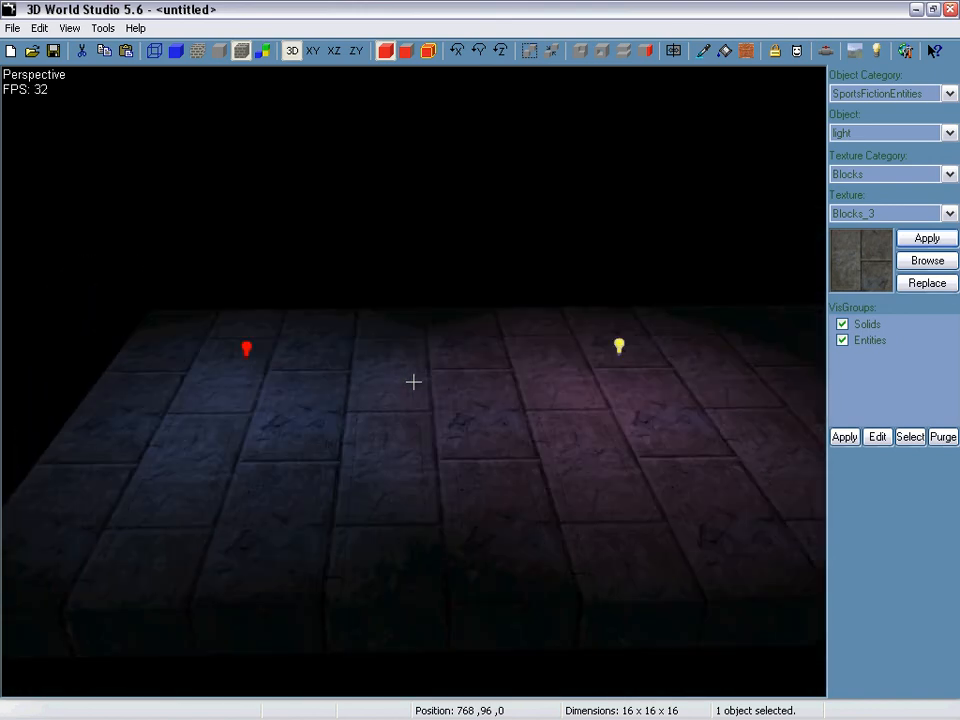
{"action": "key", "text": "Up"}
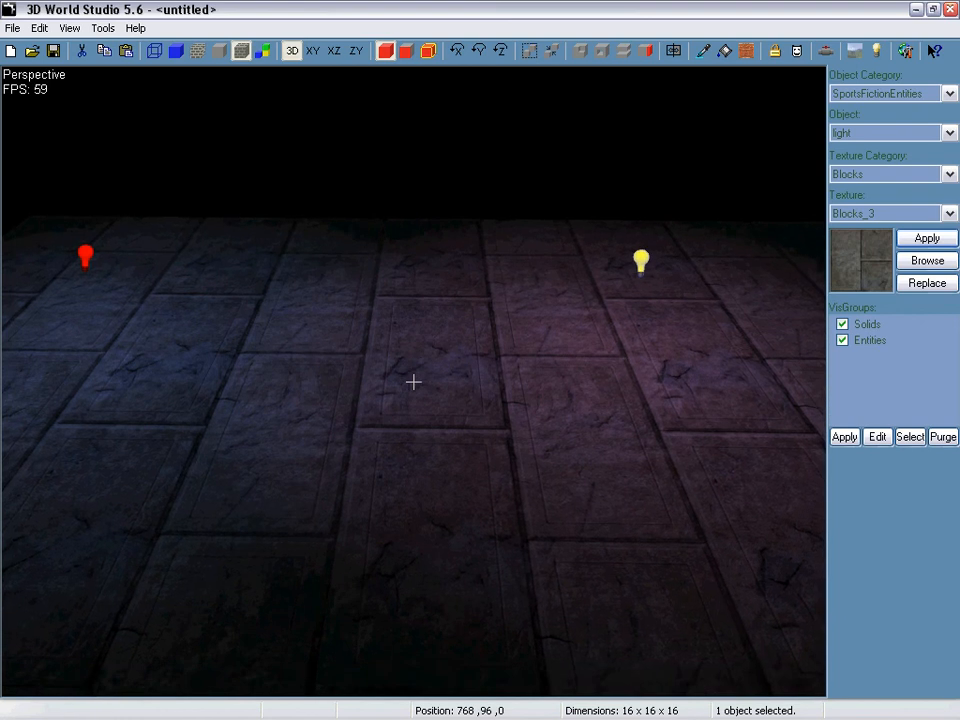
{"action": "key", "text": "Up"}
{"action": "key", "text": "Down"}
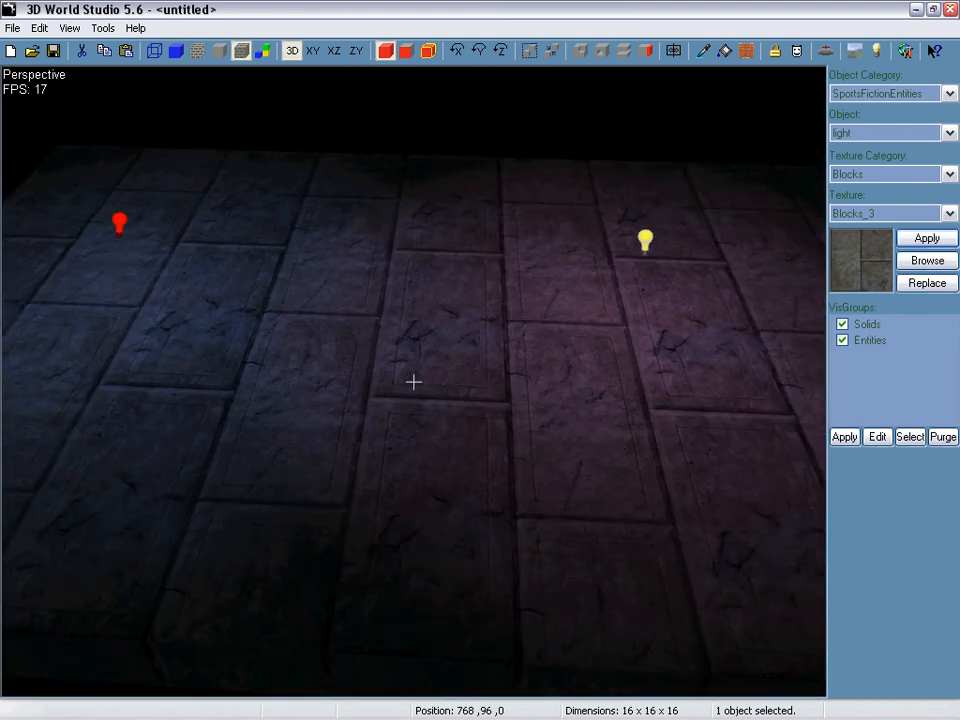
{"action": "key", "text": "z"}
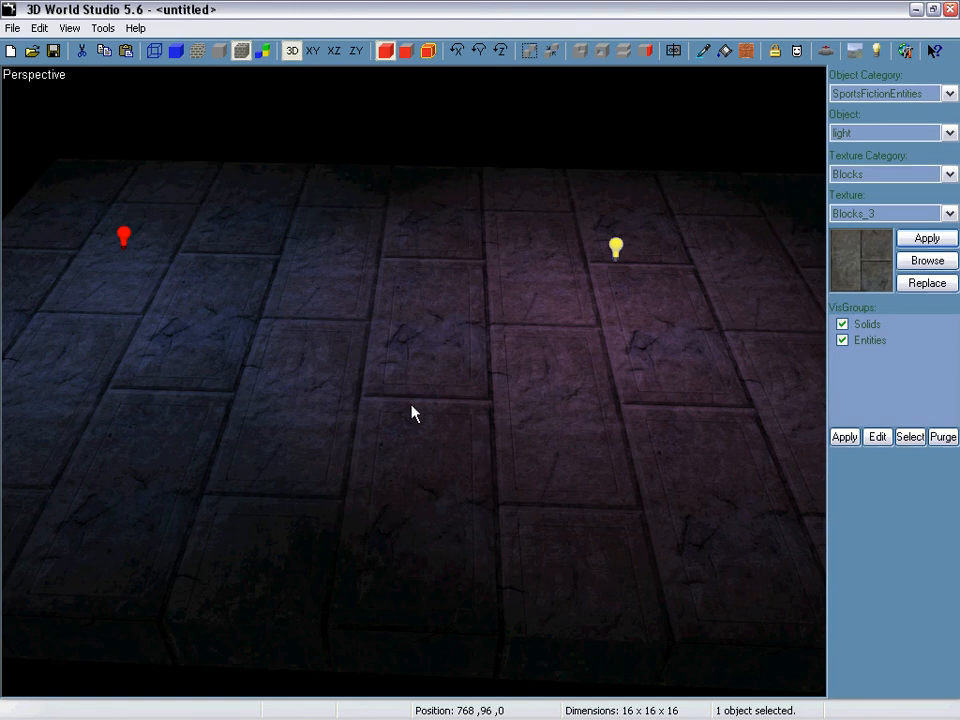
{"action": "key", "text": "z"}
{"action": "key", "text": "z"}
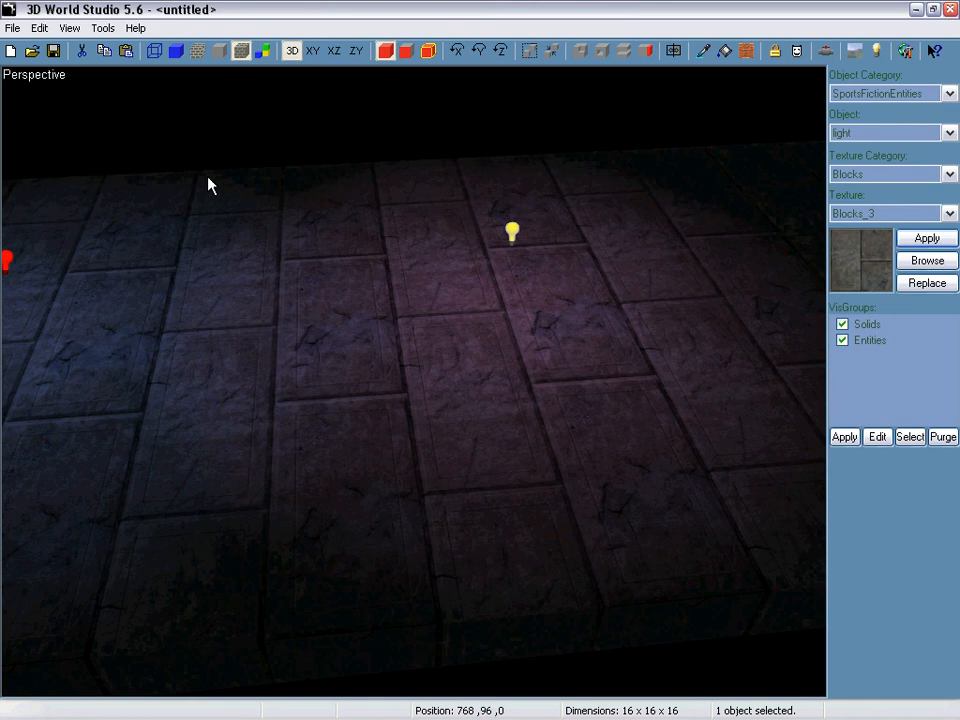
{"action": "key", "text": "z"}
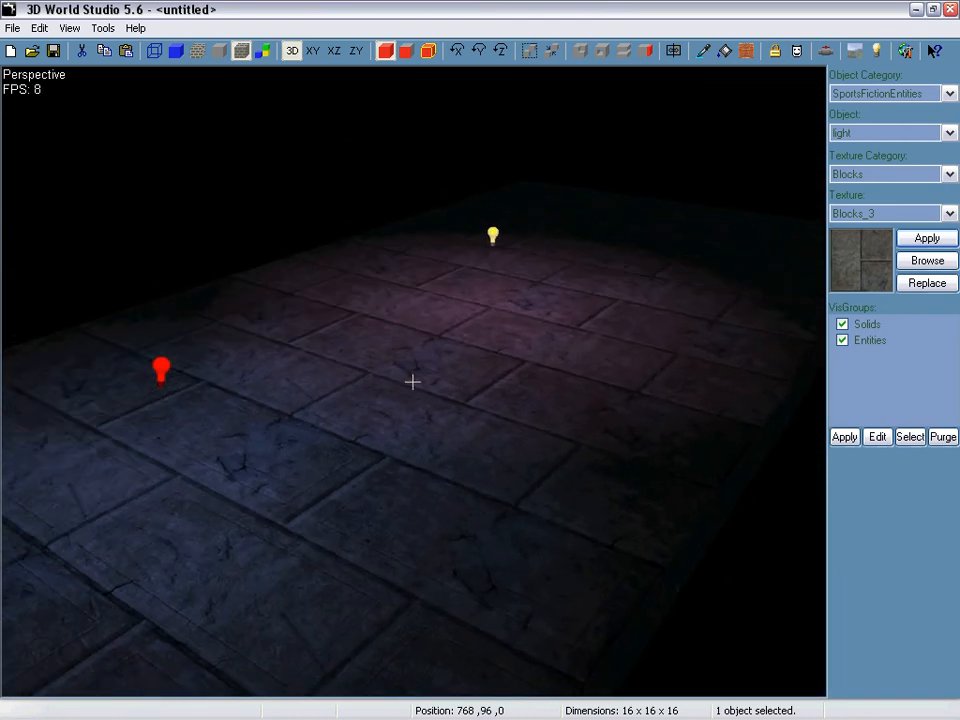
{"action": "key", "text": "z"}
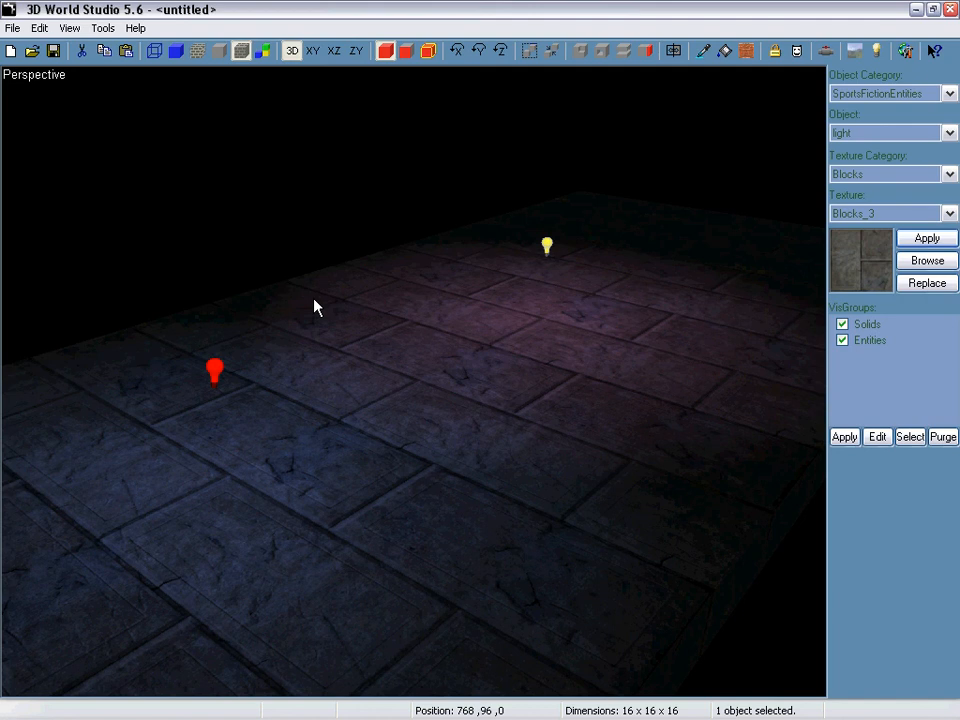
{"action": "key", "text": "z"}
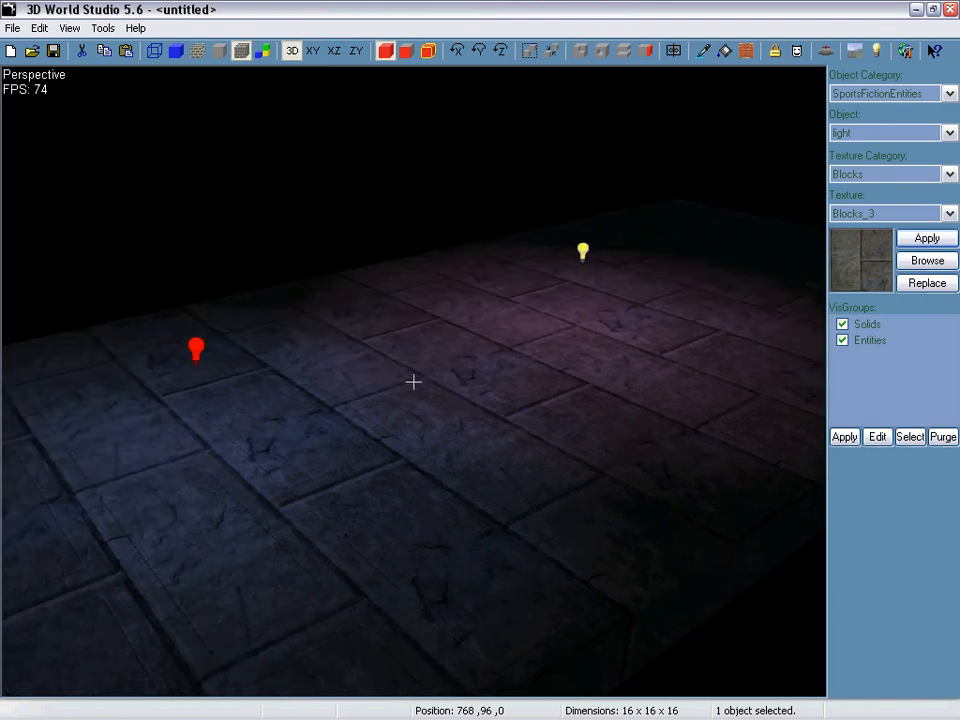